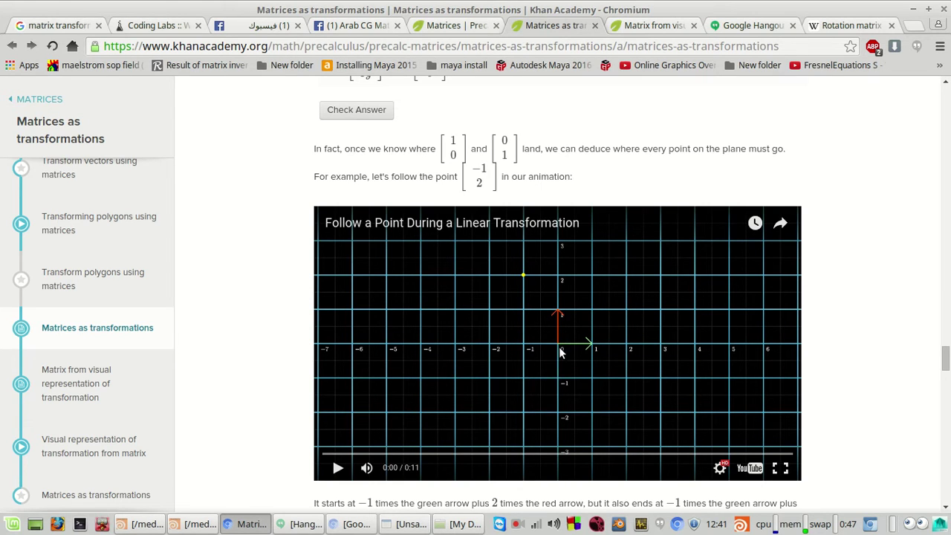
Play the "Follow a Point During a Linear Transformation" animation and pause it once the grid has sheared.
{"action": "scroll", "coordinate": [558, 349], "scroll_direction": "down", "scroll_amount": 2}
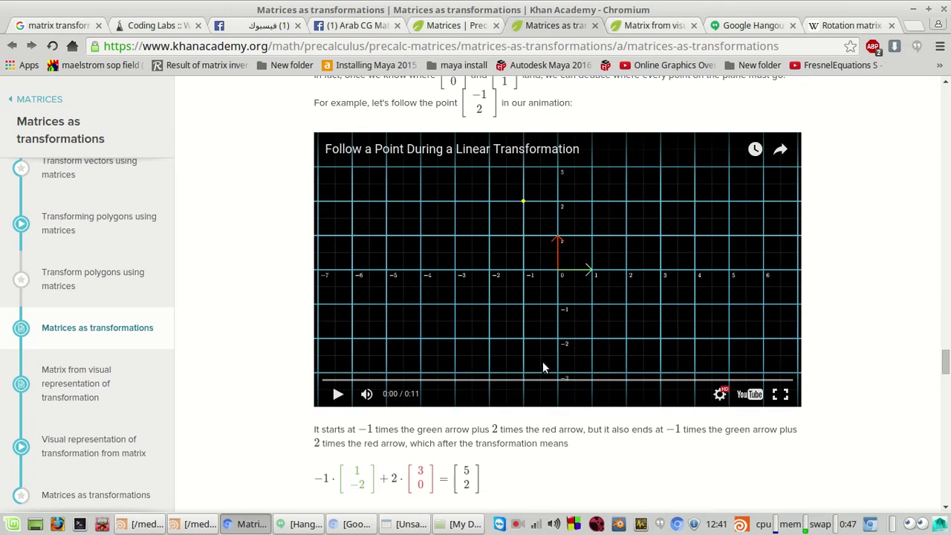
{"action": "scroll", "coordinate": [499, 334], "scroll_direction": "up", "scroll_amount": 1}
{"action": "left_click", "coordinate": [511, 312]}
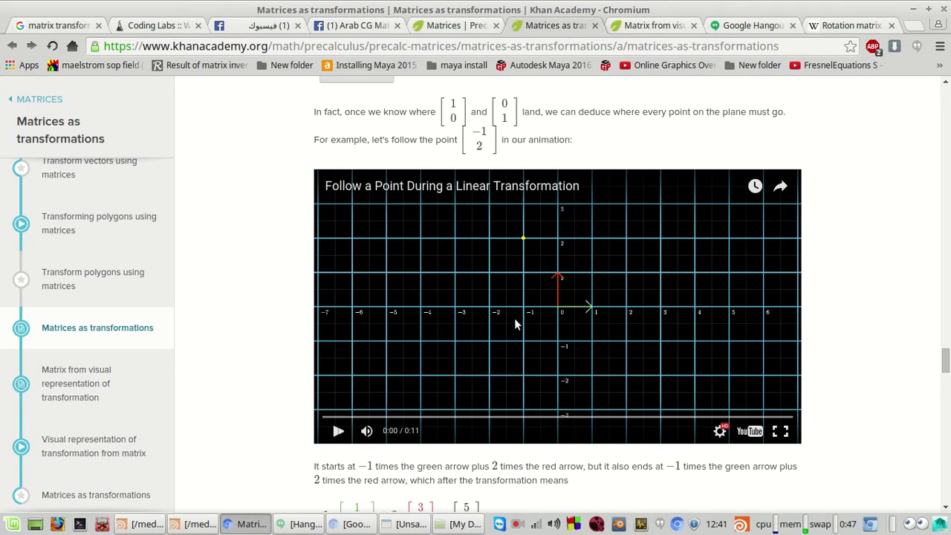
{"action": "left_click", "coordinate": [515, 320]}
{"action": "left_click", "coordinate": [516, 320]}
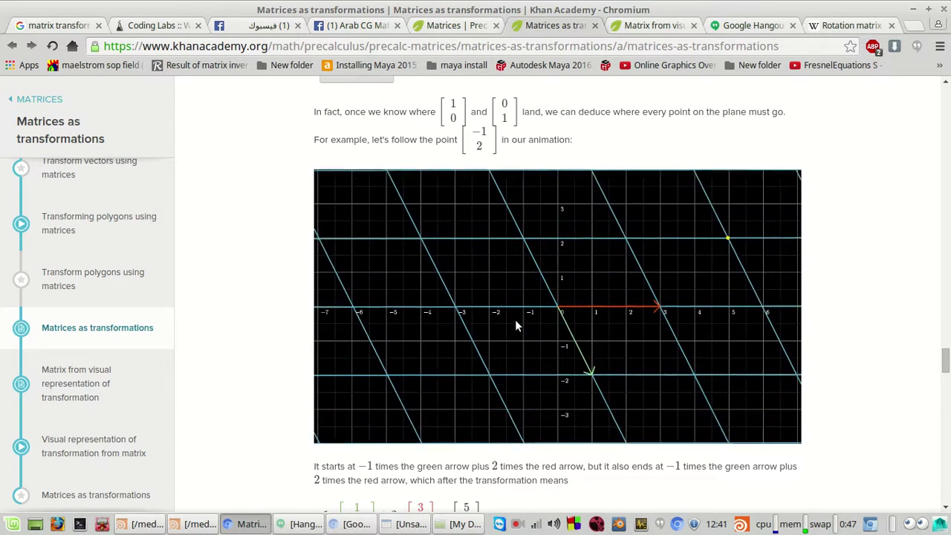
{"action": "left_click", "coordinate": [515, 319]}
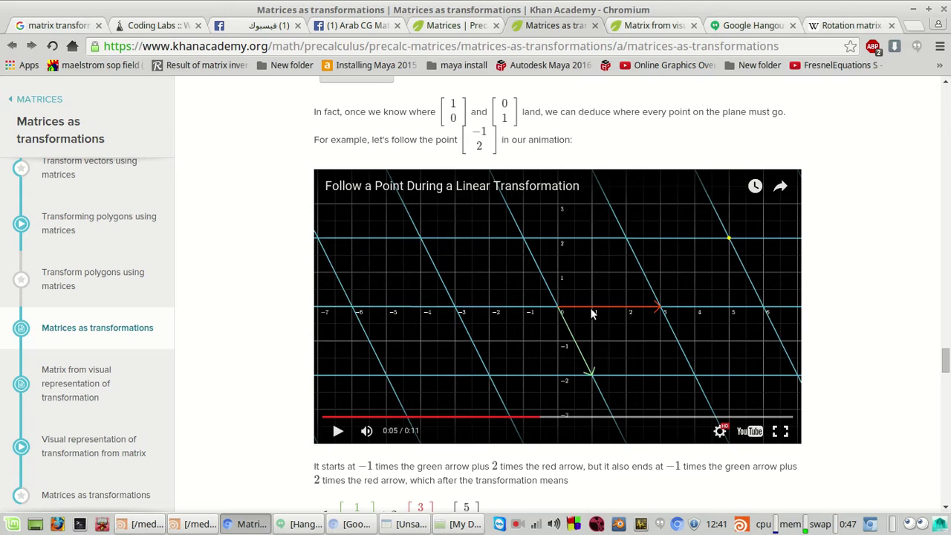
Examine the vector computation below the animation and the section on representing linear transforms with matrices.
{"action": "scroll", "coordinate": [591, 335], "scroll_direction": "down", "scroll_amount": 2}
{"action": "scroll", "coordinate": [586, 344], "scroll_direction": "up", "scroll_amount": 1}
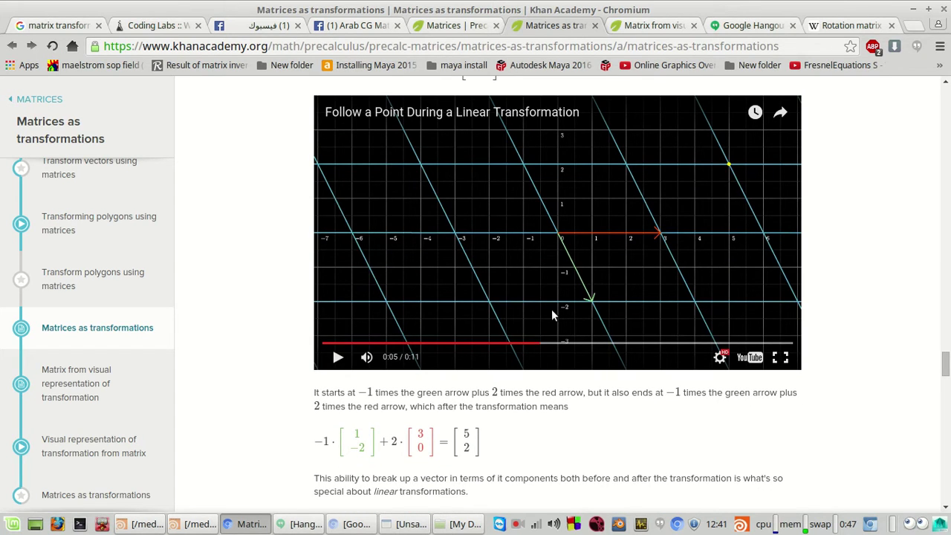
{"action": "scroll", "coordinate": [551, 309], "scroll_direction": "down", "scroll_amount": 1}
{"action": "scroll", "coordinate": [550, 312], "scroll_direction": "up", "scroll_amount": 1}
{"action": "scroll", "coordinate": [542, 313], "scroll_direction": "down", "scroll_amount": 8}
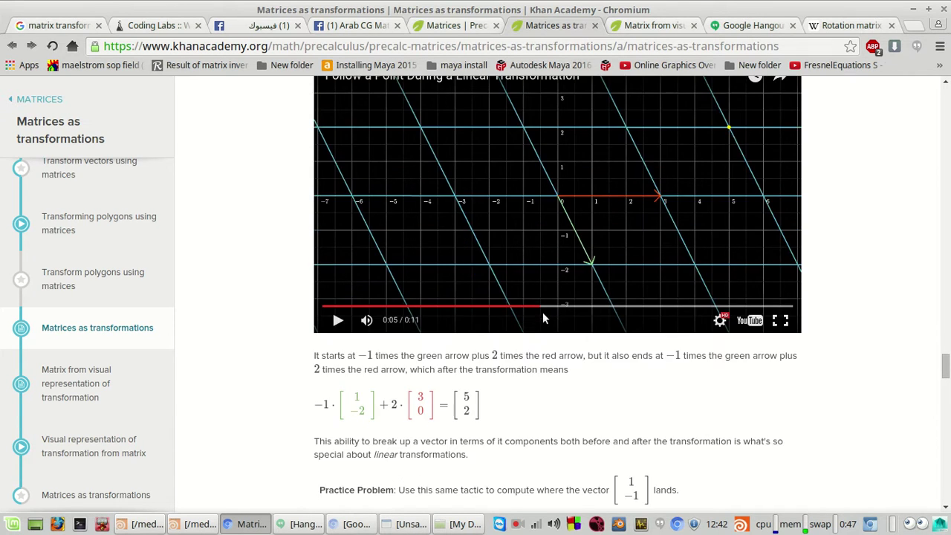
{"action": "scroll", "coordinate": [531, 323], "scroll_direction": "down", "scroll_amount": 6}
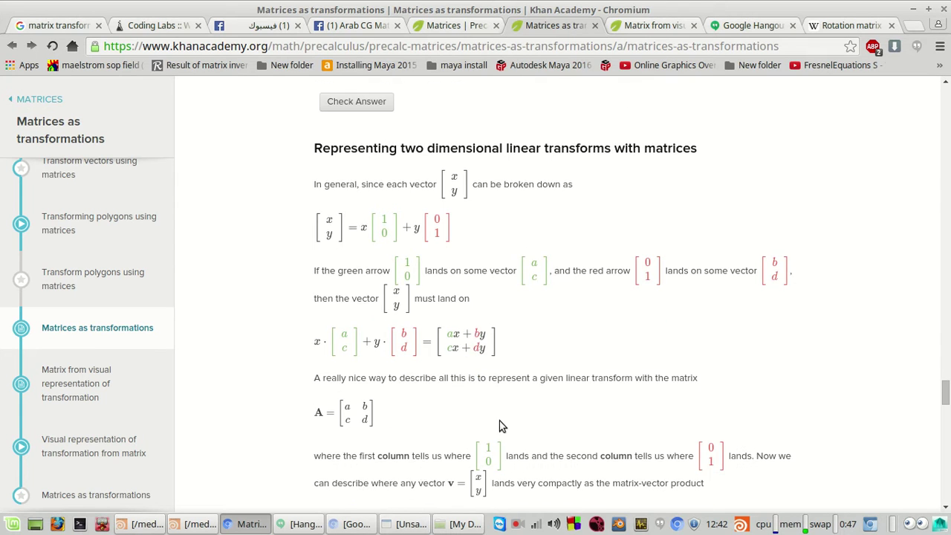
{"action": "scroll", "coordinate": [499, 422], "scroll_direction": "up", "scroll_amount": 15}
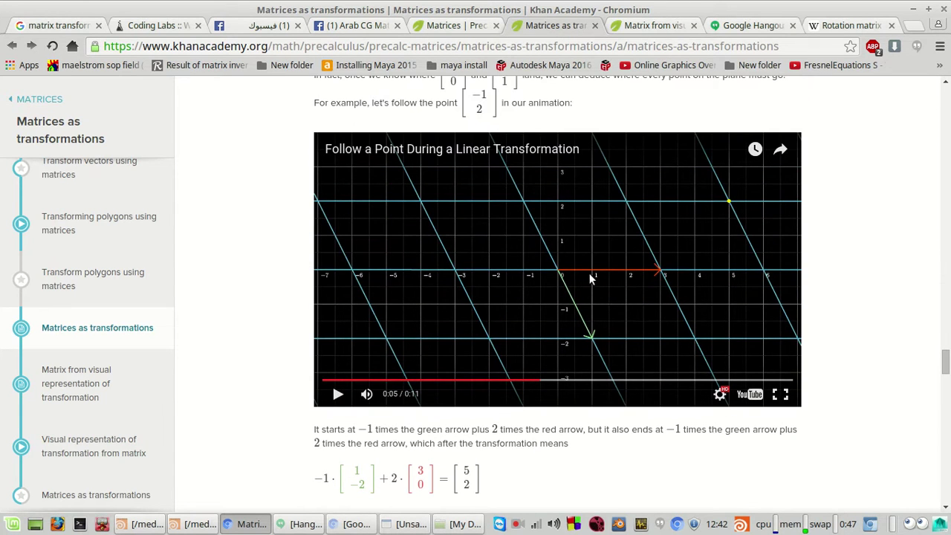
Switch to Pinta, hide Layer 2, add a new layer and set the primary colour to black.
{"action": "key", "text": "alt+Tab"}
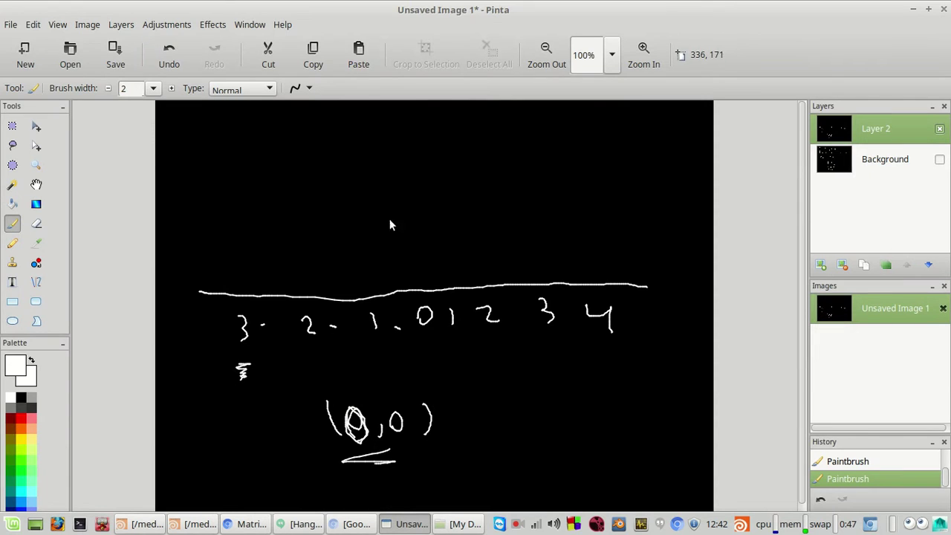
{"action": "left_click", "coordinate": [940, 130]}
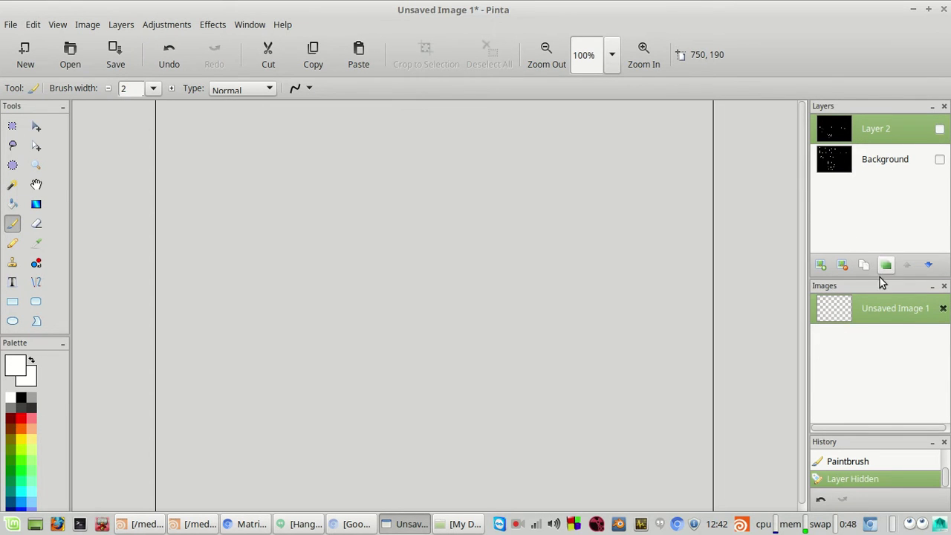
{"action": "left_click", "coordinate": [821, 266]}
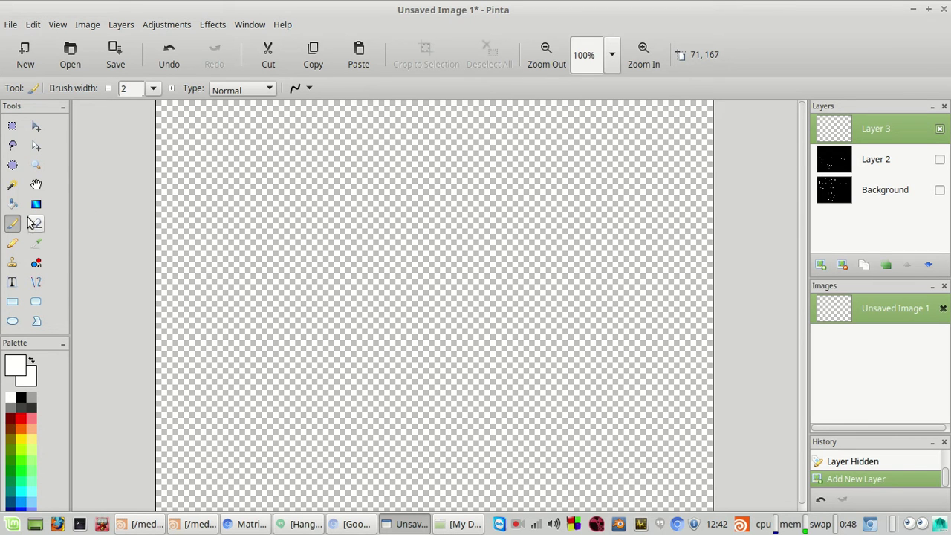
{"action": "left_click", "coordinate": [21, 399]}
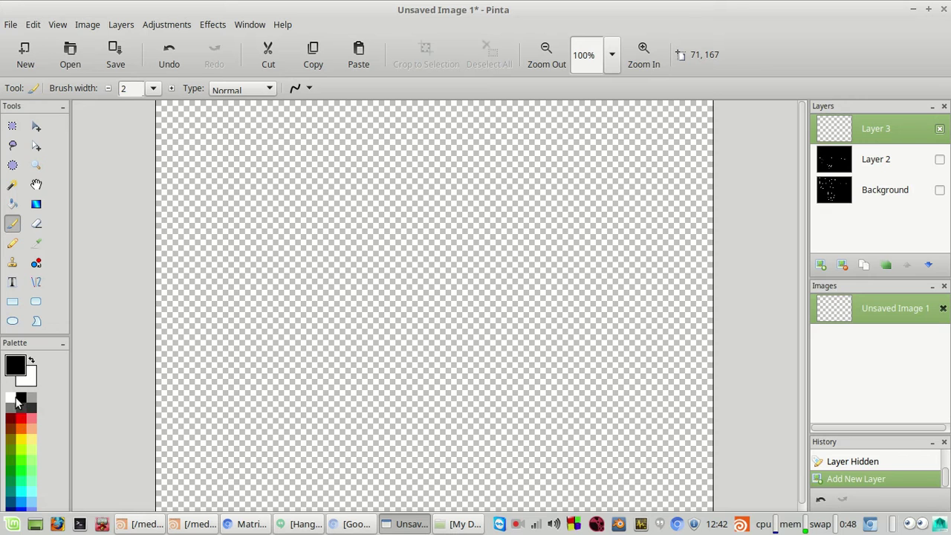
Try to blacken the new layer with brush marks and a Paint Bucket fill.
{"action": "left_click", "coordinate": [433, 338]}
{"action": "left_click", "coordinate": [310, 331]}
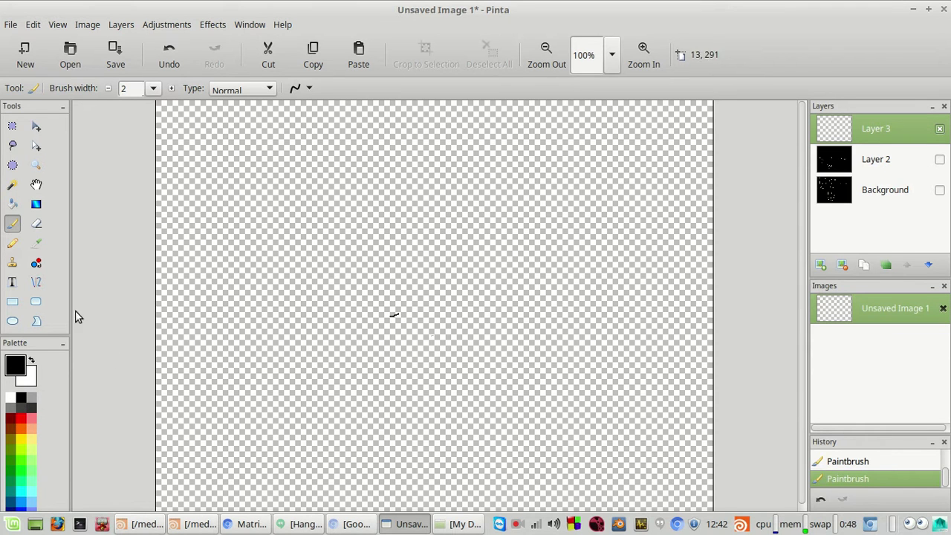
{"action": "double_click", "coordinate": [860, 133]}
{"action": "left_click", "coordinate": [572, 334]}
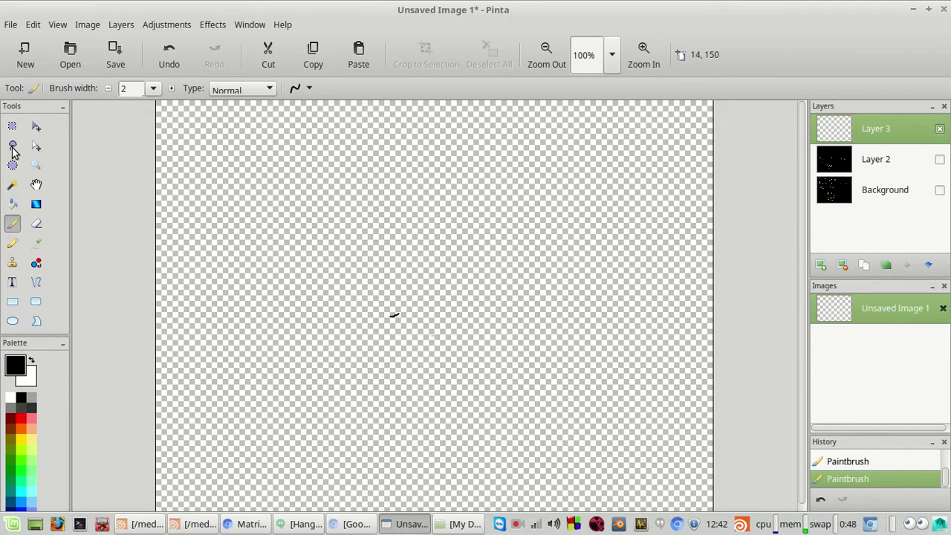
{"action": "left_click", "coordinate": [12, 203]}
{"action": "left_click", "coordinate": [311, 330]}
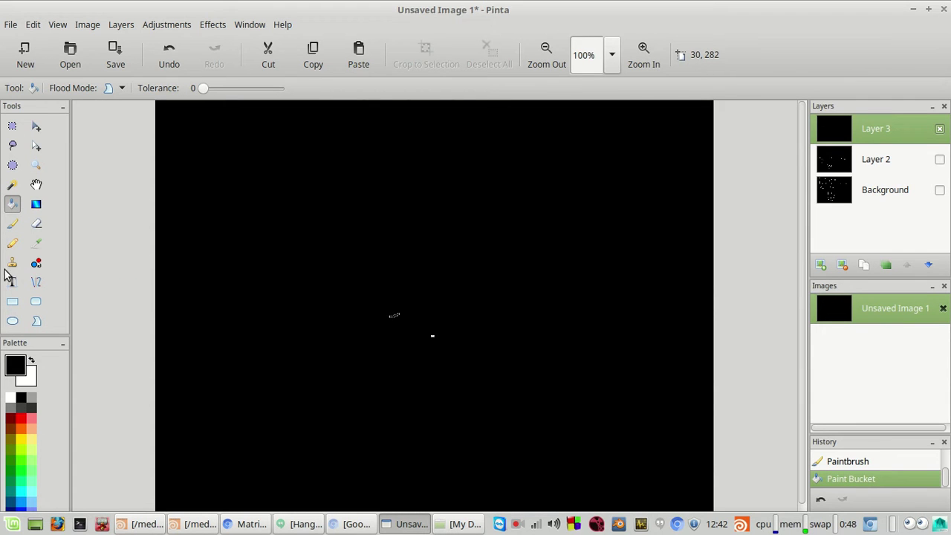
Try to clear the leftover light specks with the Eraser and further Paint Bucket fills in black.
{"action": "left_click", "coordinate": [408, 352]}
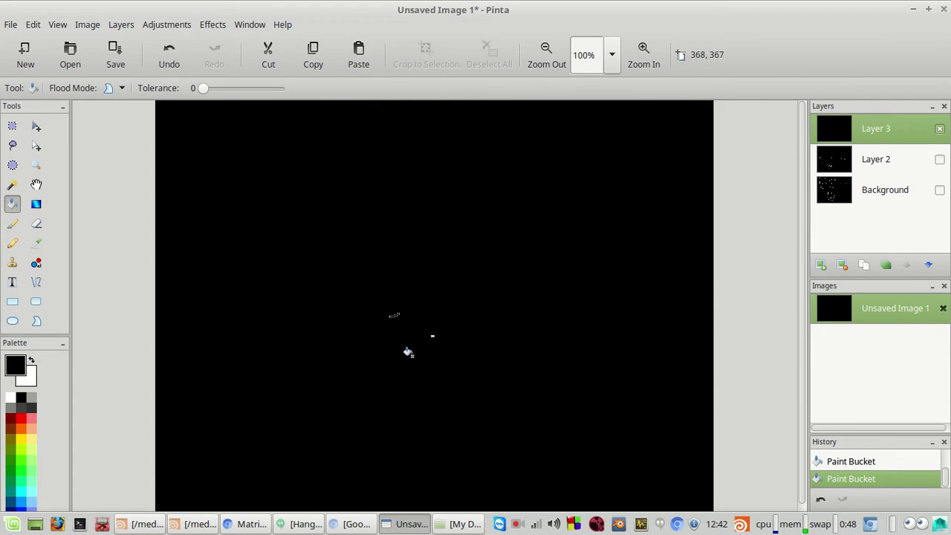
{"action": "left_click", "coordinate": [36, 224]}
{"action": "mouse_move", "coordinate": [436, 340]}
{"action": "left_mouse_down"}
{"action": "mouse_move", "coordinate": [445, 334]}
{"action": "mouse_move", "coordinate": [416, 327]}
{"action": "left_mouse_up"}
{"action": "left_click", "coordinate": [12, 203]}
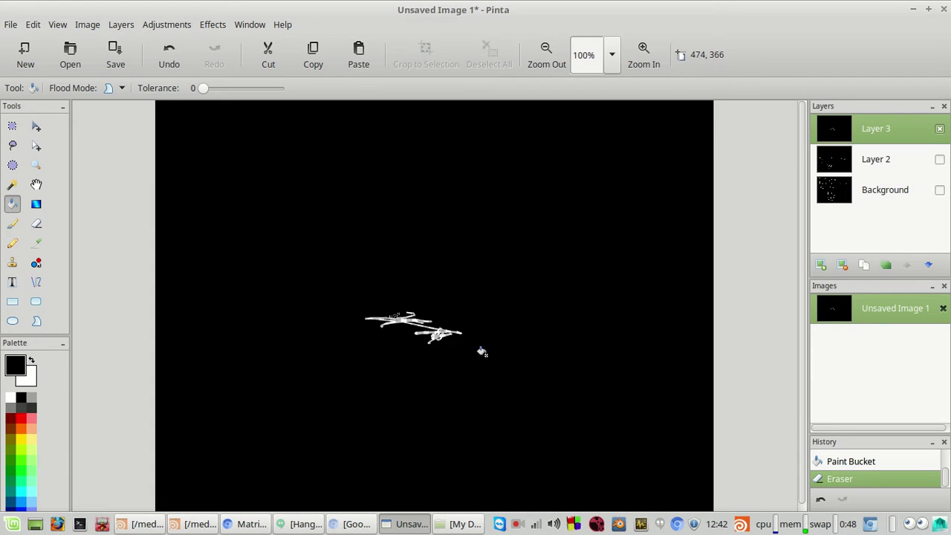
{"action": "left_click", "coordinate": [437, 336]}
{"action": "left_click", "coordinate": [439, 334]}
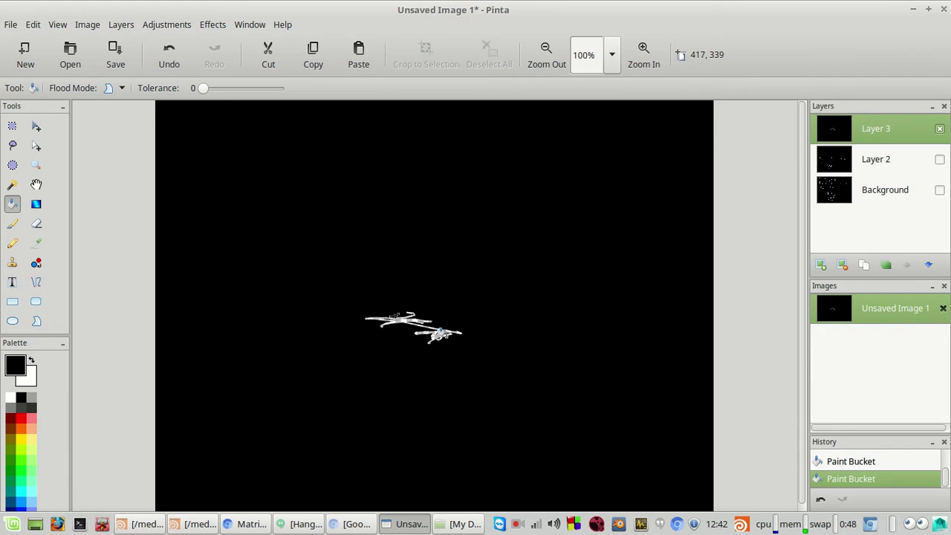
Delete the spoiled Layer 3 and replace it with a new layer filled entirely with black.
{"action": "left_click", "coordinate": [841, 264]}
{"action": "left_click", "coordinate": [820, 265]}
{"action": "left_click", "coordinate": [335, 289]}
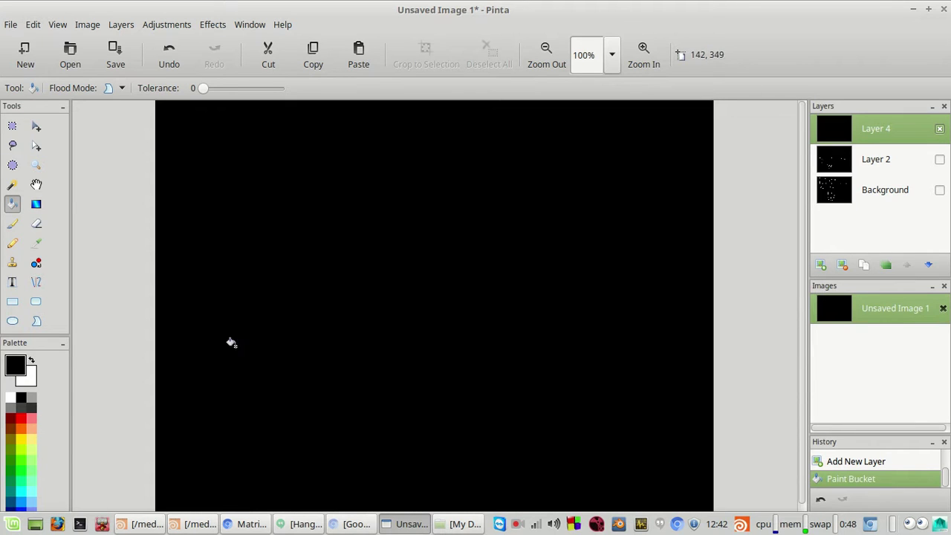
Switch to the Khan Academy page in Chromium and examine where the green arrow lands and the related equation.
{"action": "left_click", "coordinate": [401, 524]}
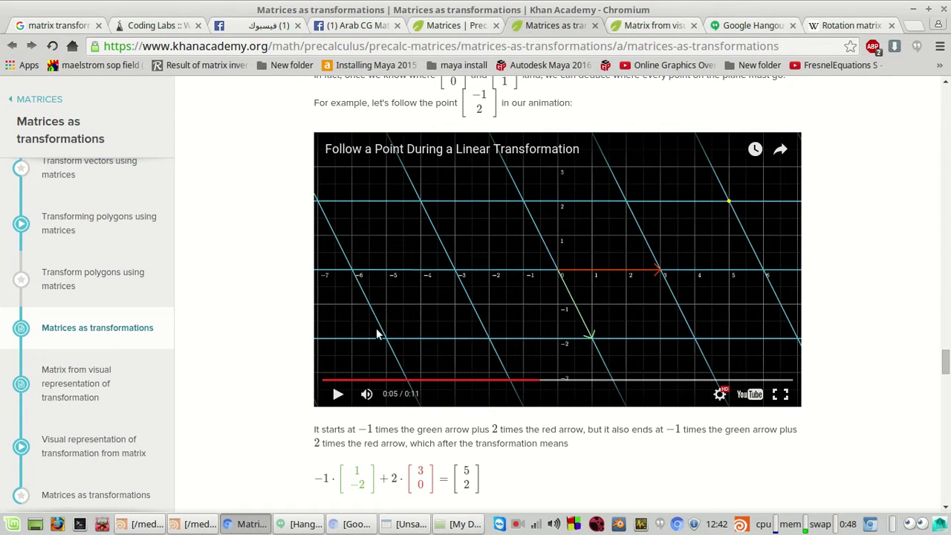
{"action": "scroll", "coordinate": [524, 352], "scroll_direction": "down", "scroll_amount": 7}
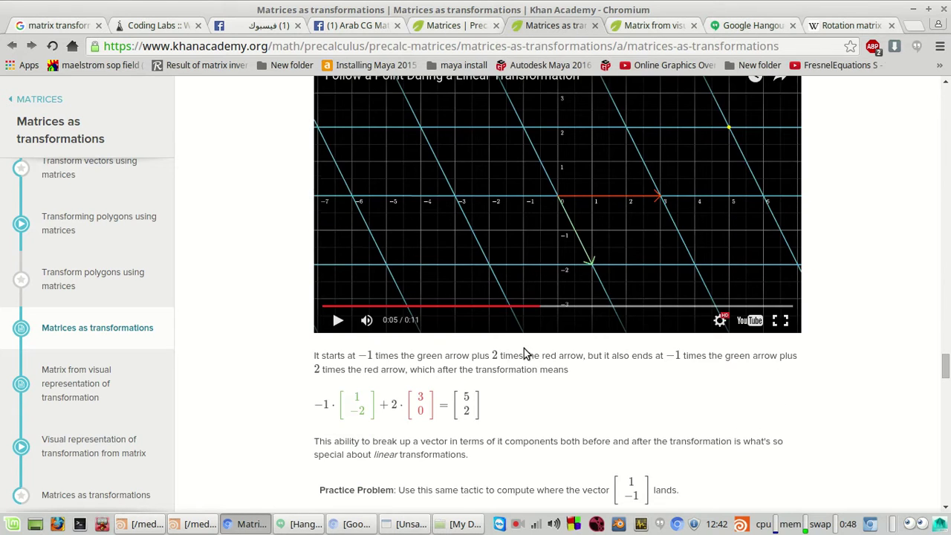
{"action": "scroll", "coordinate": [523, 346], "scroll_direction": "up", "scroll_amount": 3}
{"action": "scroll", "coordinate": [523, 323], "scroll_direction": "down", "scroll_amount": 1}
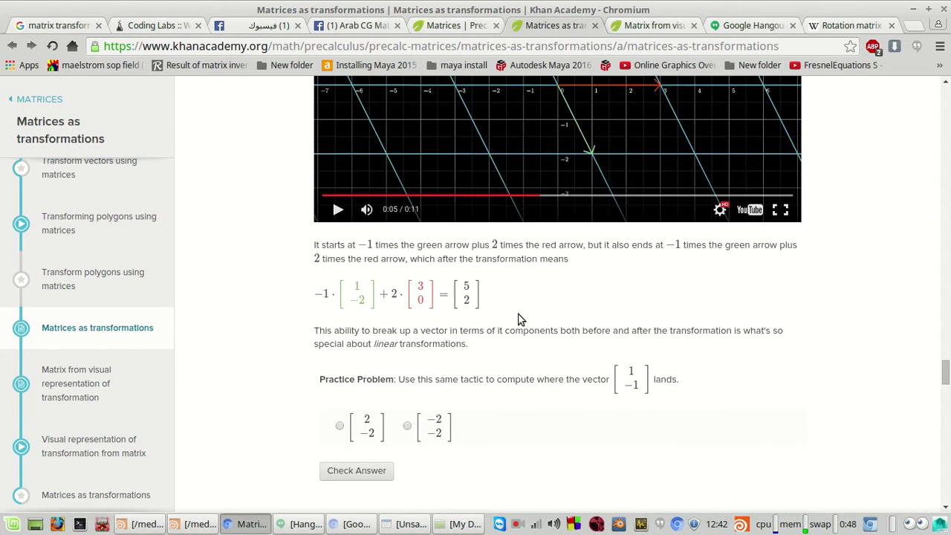
{"action": "scroll", "coordinate": [519, 319], "scroll_direction": "up", "scroll_amount": 4}
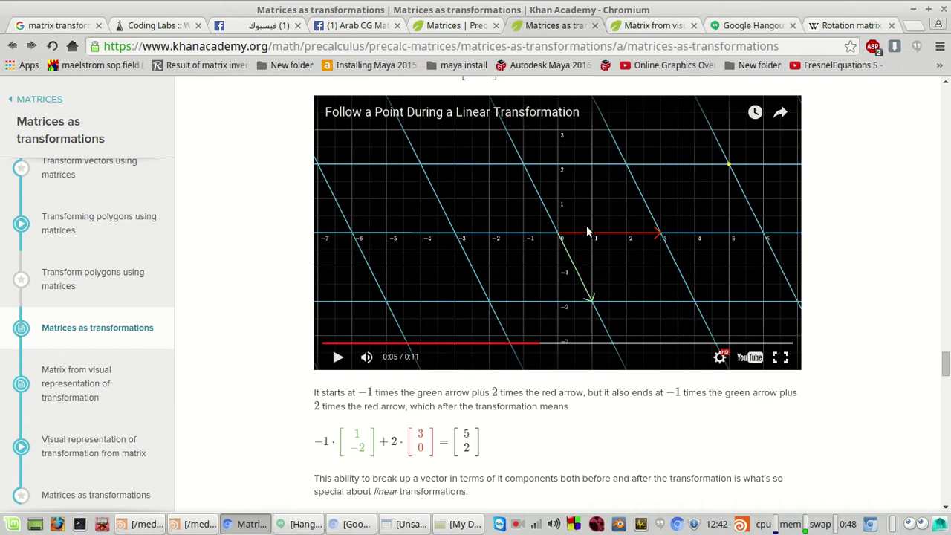
Switch to Pinta and handwrite a white opening matrix bracket with the first column 1 and -2.
{"action": "left_click", "coordinate": [386, 524]}
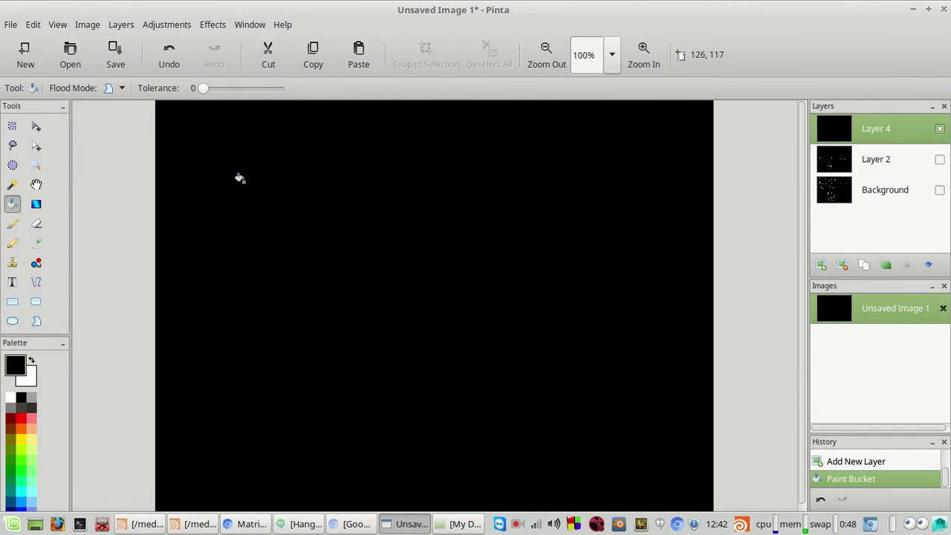
{"action": "left_click", "coordinate": [12, 223]}
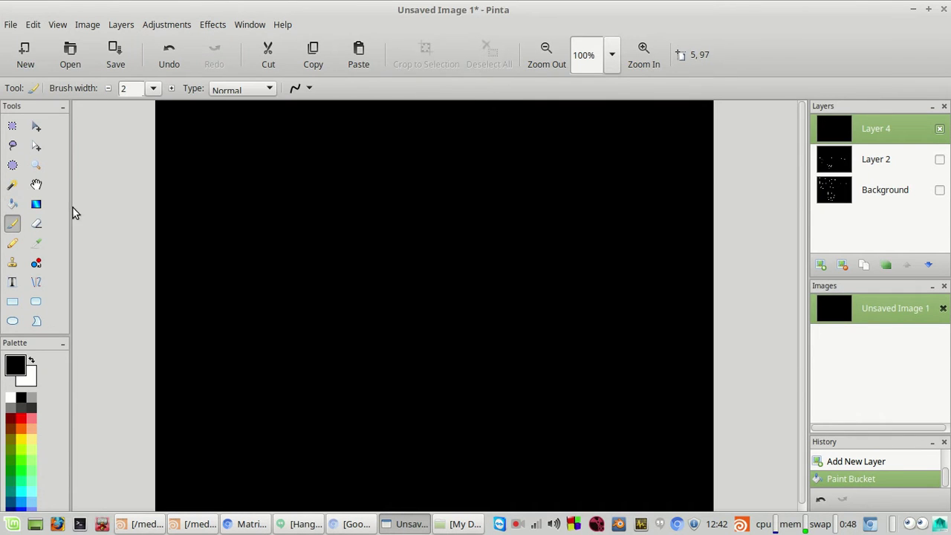
{"action": "left_click", "coordinate": [10, 397]}
{"action": "mouse_move", "coordinate": [239, 155]}
{"action": "left_mouse_down"}
{"action": "mouse_move", "coordinate": [219, 246]}
{"action": "mouse_move", "coordinate": [228, 275]}
{"action": "mouse_move", "coordinate": [237, 275]}
{"action": "mouse_move", "coordinate": [254, 162]}
{"action": "mouse_move", "coordinate": [252, 178]}
{"action": "left_mouse_up"}
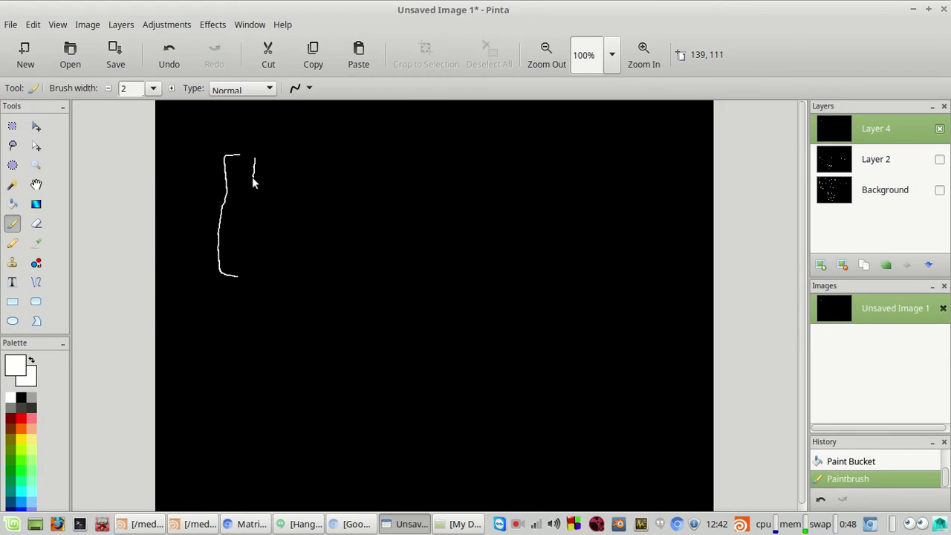
{"action": "left_click_drag", "start_coordinate": [242, 238], "coordinate": [275, 254]}
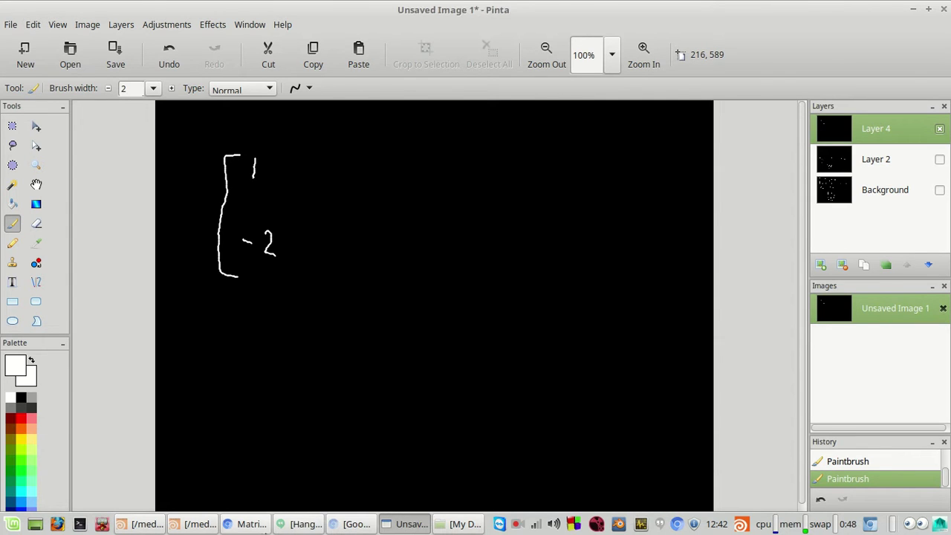
Check the red arrow's landing point on the Khan Academy page, then handwrite the matrix's second column 3 and 0 with a closing bracket in Pinta.
{"action": "left_click", "coordinate": [249, 524]}
{"action": "scroll", "coordinate": [552, 327], "scroll_direction": "down", "scroll_amount": 2}
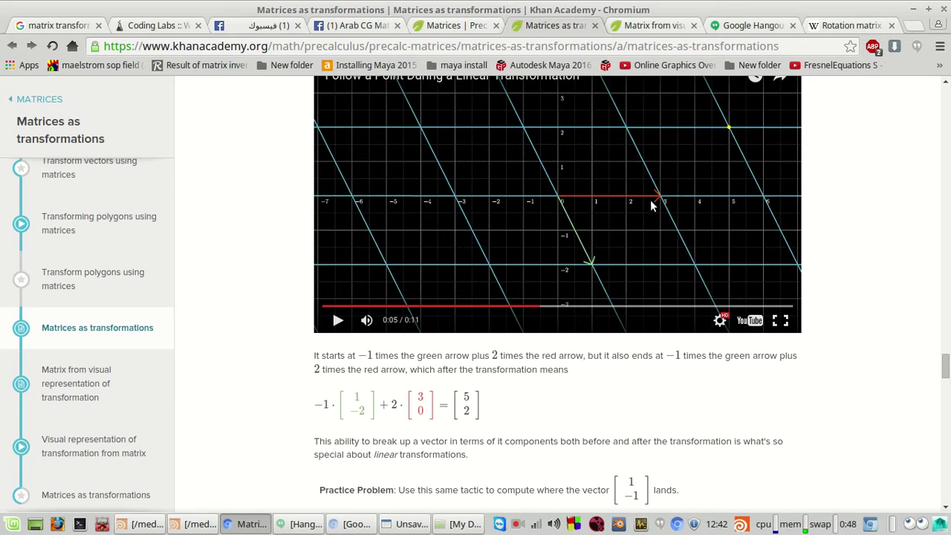
{"action": "left_click", "coordinate": [250, 516]}
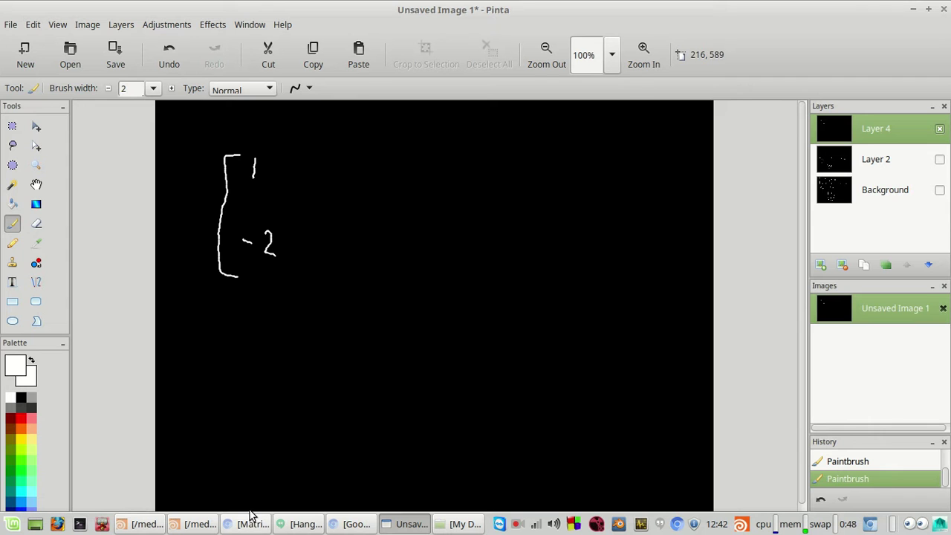
{"action": "left_click_drag", "start_coordinate": [312, 162], "coordinate": [320, 166]}
{"action": "left_click_drag", "start_coordinate": [316, 256], "coordinate": [319, 258]}
{"action": "mouse_move", "coordinate": [324, 152]}
{"action": "left_mouse_down"}
{"action": "mouse_move", "coordinate": [340, 157]}
{"action": "mouse_move", "coordinate": [348, 283]}
{"action": "mouse_move", "coordinate": [339, 294]}
{"action": "left_mouse_up"}
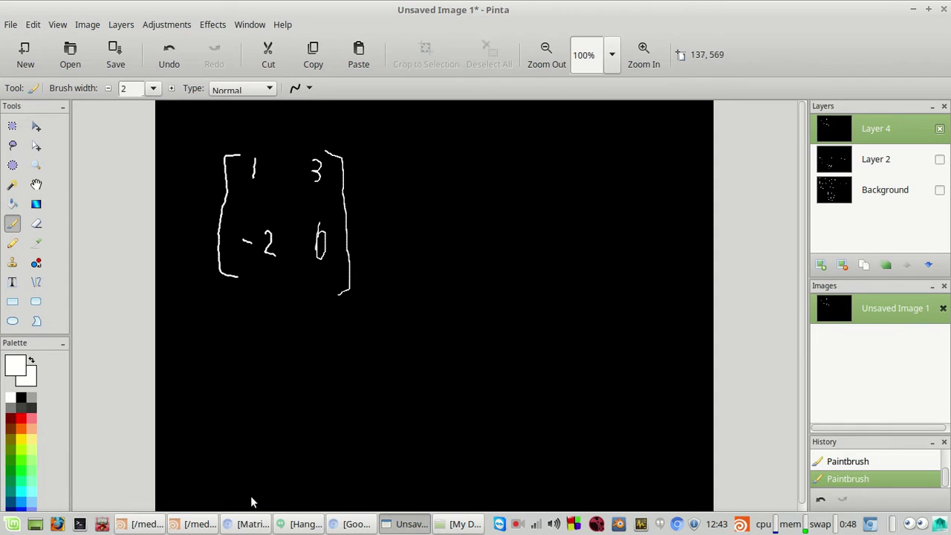
Examine the Khan Academy section on representing two-dimensional linear transforms with matrices, down to the product Av, and return to Pinta.
{"action": "left_click", "coordinate": [251, 524]}
{"action": "scroll", "coordinate": [334, 357], "scroll_direction": "down", "scroll_amount": 1}
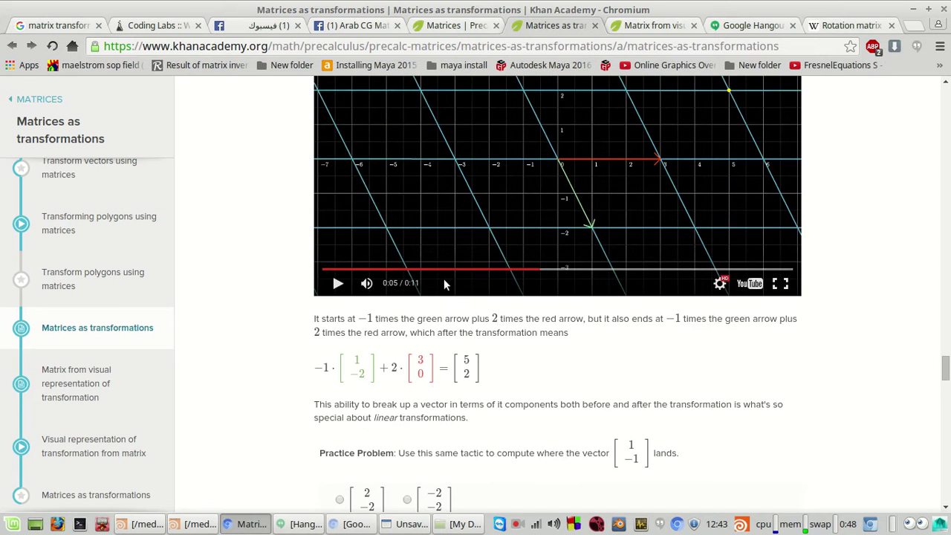
{"action": "scroll", "coordinate": [445, 286], "scroll_direction": "down", "scroll_amount": 4}
{"action": "scroll", "coordinate": [446, 287], "scroll_direction": "down", "scroll_amount": 6}
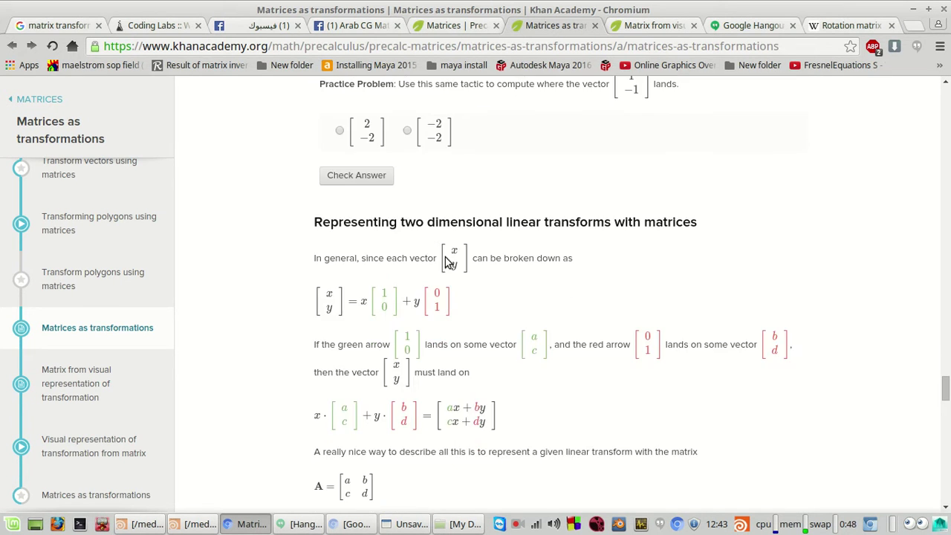
{"action": "scroll", "coordinate": [431, 282], "scroll_direction": "down", "scroll_amount": 2}
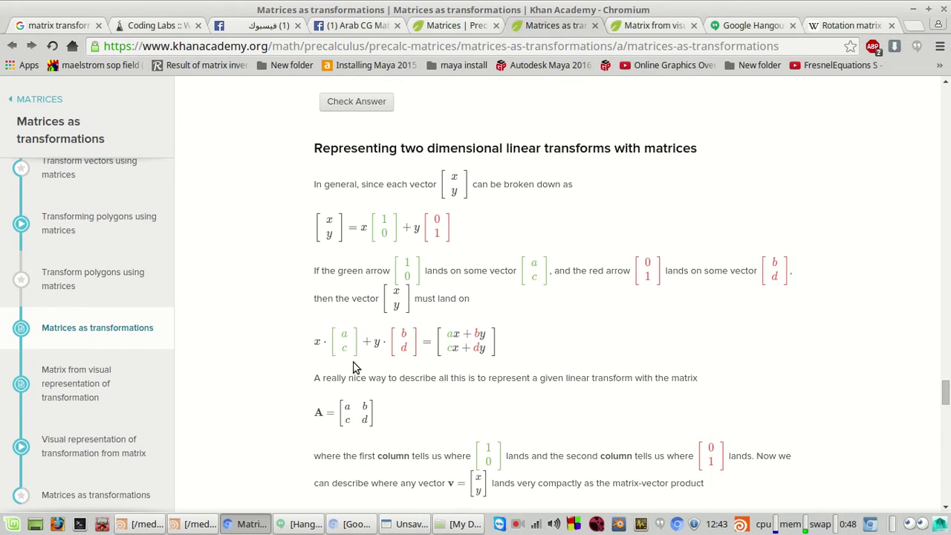
{"action": "scroll", "coordinate": [346, 369], "scroll_direction": "down", "scroll_amount": 3}
{"action": "scroll", "coordinate": [349, 373], "scroll_direction": "down", "scroll_amount": 1}
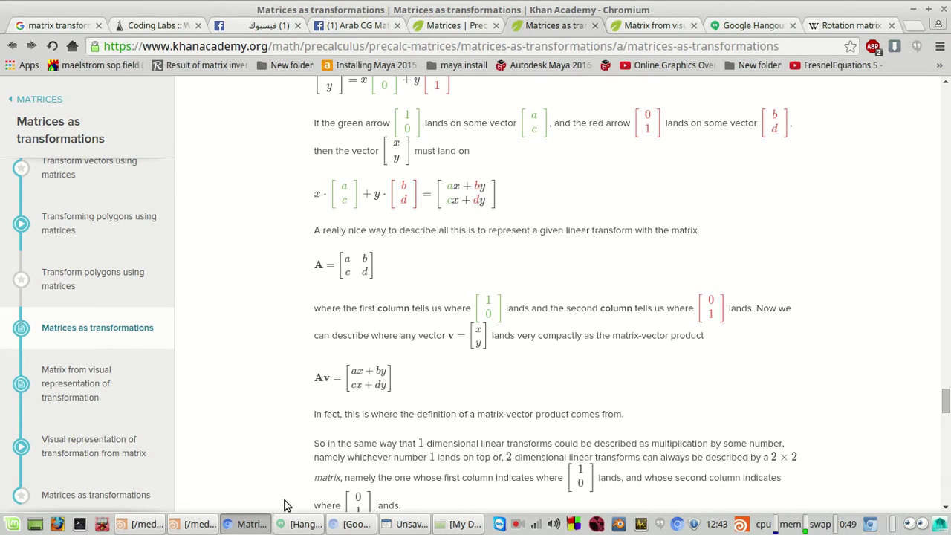
{"action": "left_click", "coordinate": [253, 524]}
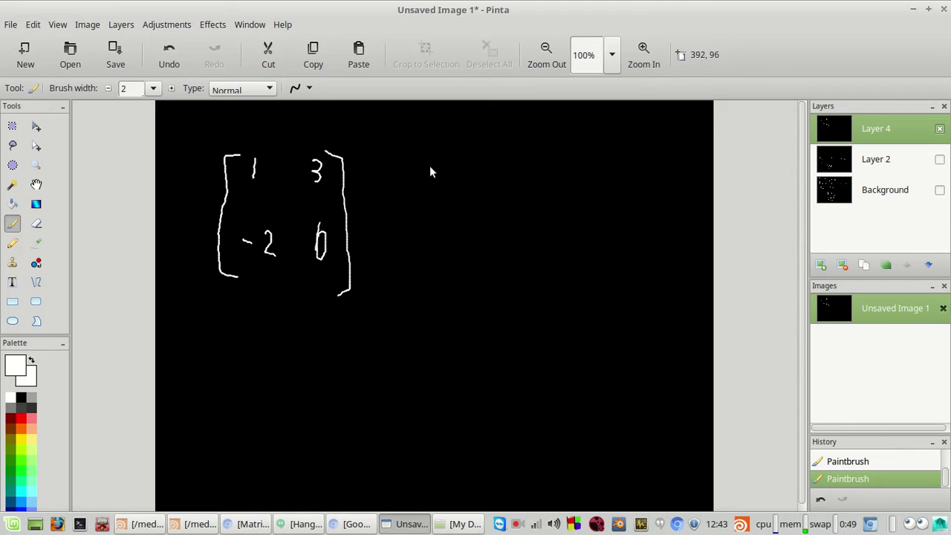
Handwrite a bracketed column vector 0 and 1 beside the matrix in Pinta, checking the Khan Academy animation for the vector.
{"action": "mouse_move", "coordinate": [420, 156]}
{"action": "left_mouse_down"}
{"action": "mouse_move", "coordinate": [429, 278]}
{"action": "mouse_move", "coordinate": [439, 289]}
{"action": "left_mouse_up"}
{"action": "left_click", "coordinate": [251, 524]}
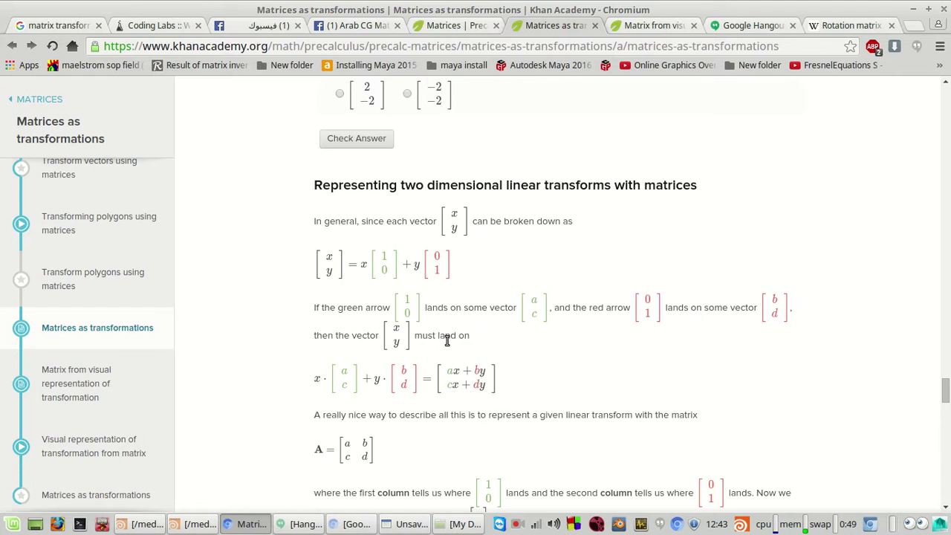
{"action": "scroll", "coordinate": [524, 344], "scroll_direction": "down", "scroll_amount": 6}
{"action": "scroll", "coordinate": [524, 344], "scroll_direction": "up", "scroll_amount": 1}
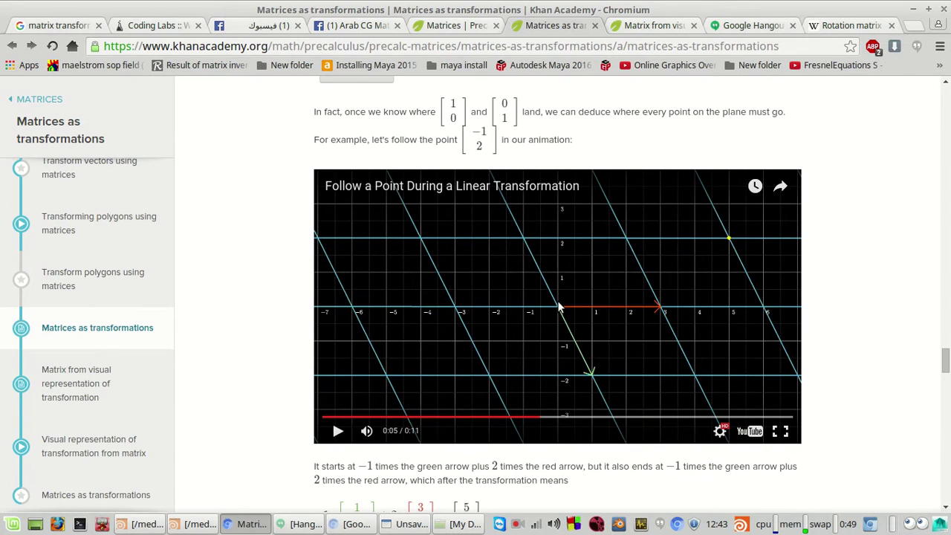
{"action": "left_click", "coordinate": [245, 525]}
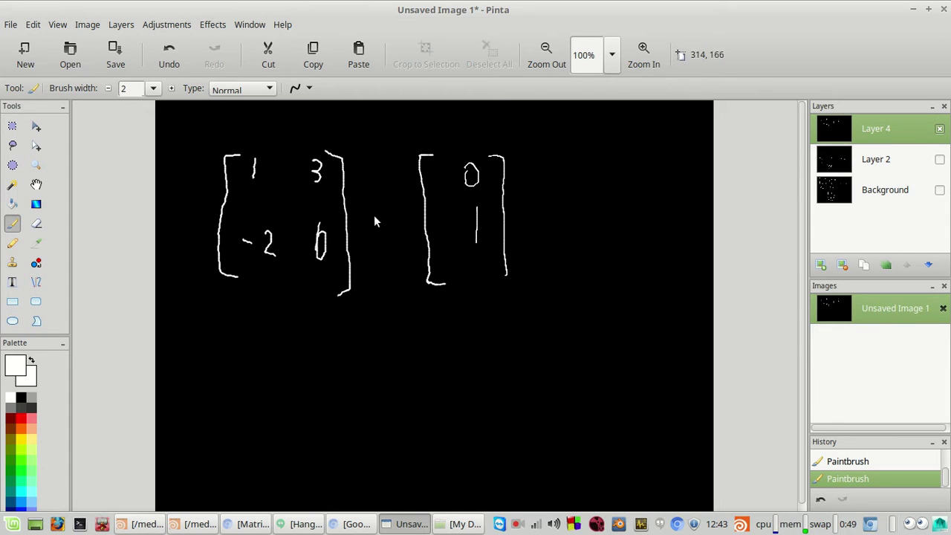
Handwrite a multiplication sign and the bracketed product 3 and 0 below the matrix, checking it against the red arrow on Khan Academy.
{"action": "mouse_move", "coordinate": [319, 241]}
{"action": "left_mouse_down"}
{"action": "mouse_move", "coordinate": [320, 229]}
{"action": "mouse_move", "coordinate": [328, 244]}
{"action": "left_mouse_up"}
{"action": "left_click_drag", "start_coordinate": [289, 339], "coordinate": [282, 403]}
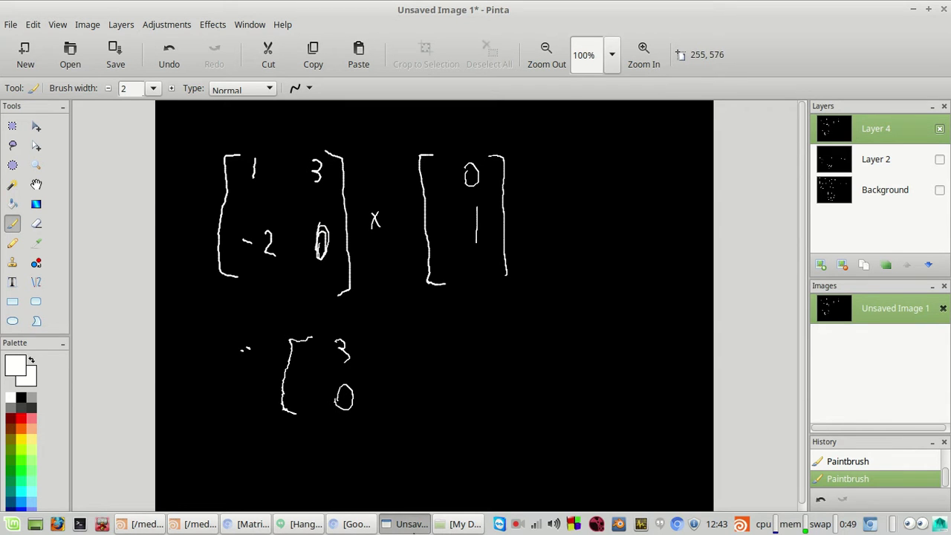
{"action": "left_click", "coordinate": [404, 526]}
{"action": "left_click", "coordinate": [404, 526]}
{"action": "left_click", "coordinate": [250, 525]}
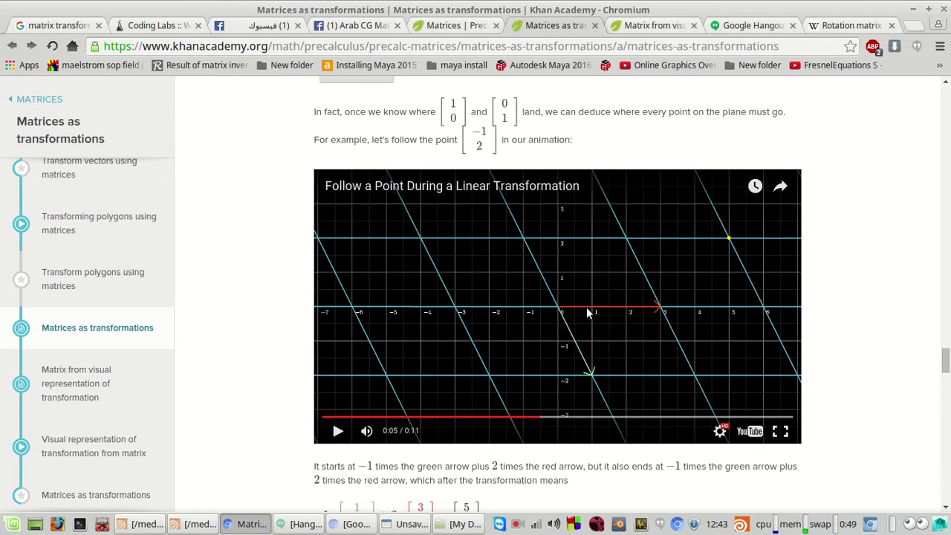
{"action": "left_click", "coordinate": [250, 525]}
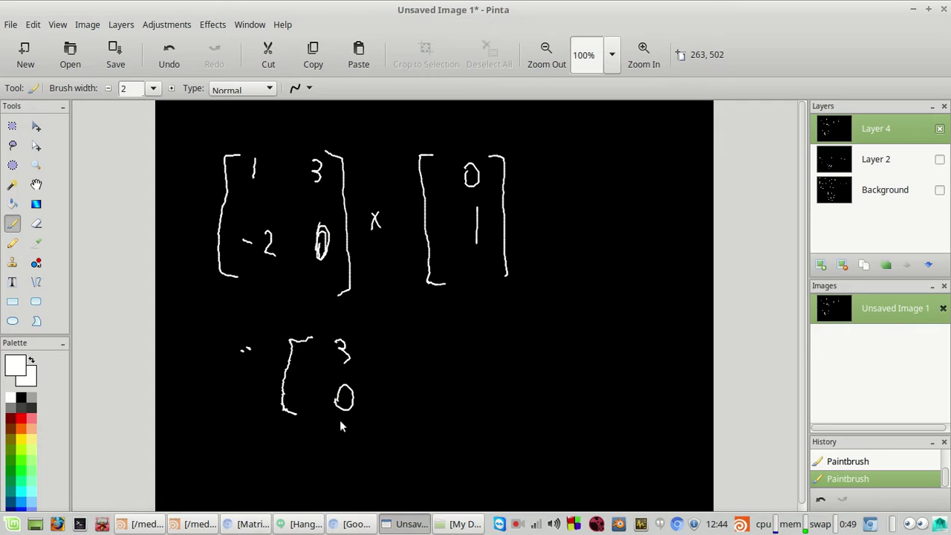
{"action": "left_click_drag", "start_coordinate": [386, 339], "coordinate": [387, 433]}
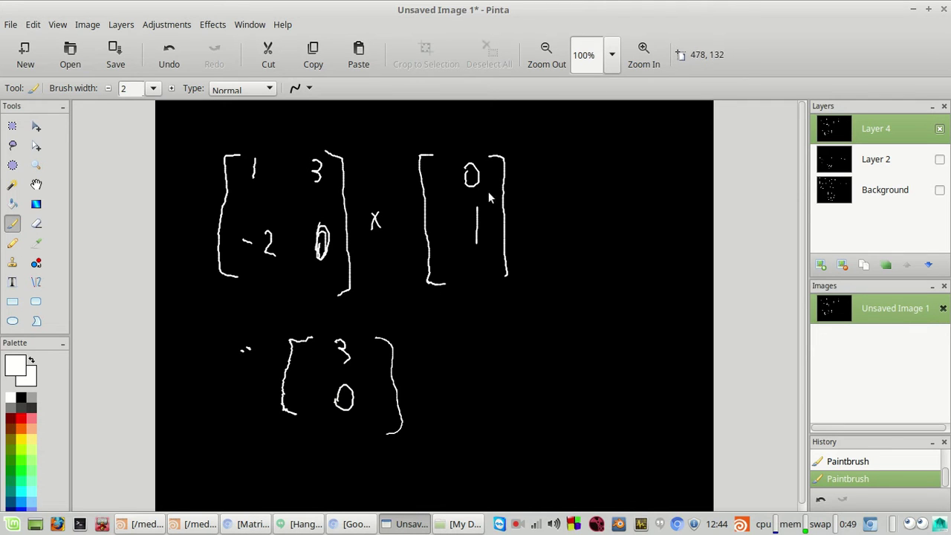
Cross out the column vector 0 and 1, and handwrite a bracketed column vector 1 and 0 beside it.
{"action": "left_click_drag", "start_coordinate": [519, 152], "coordinate": [434, 303]}
{"action": "left_click_drag", "start_coordinate": [425, 147], "coordinate": [511, 303]}
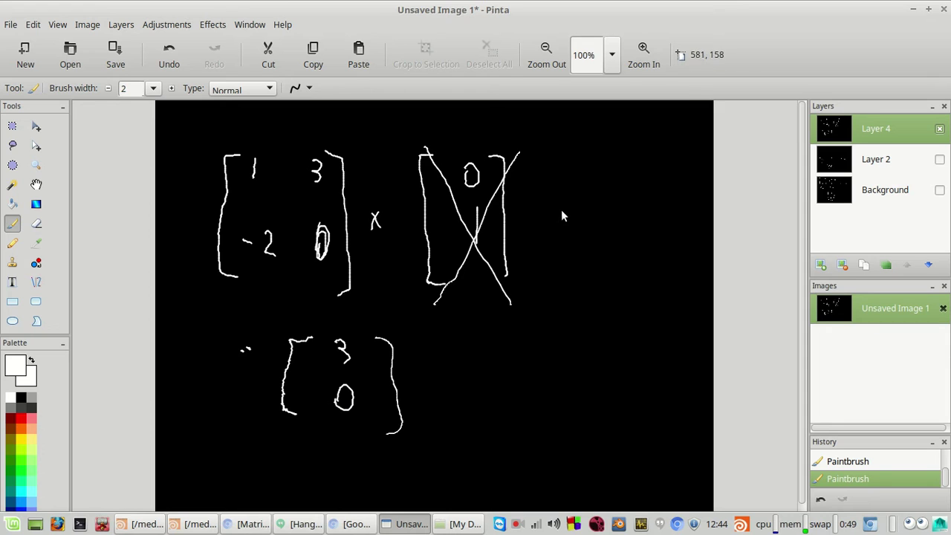
{"action": "left_click_drag", "start_coordinate": [580, 170], "coordinate": [562, 217]}
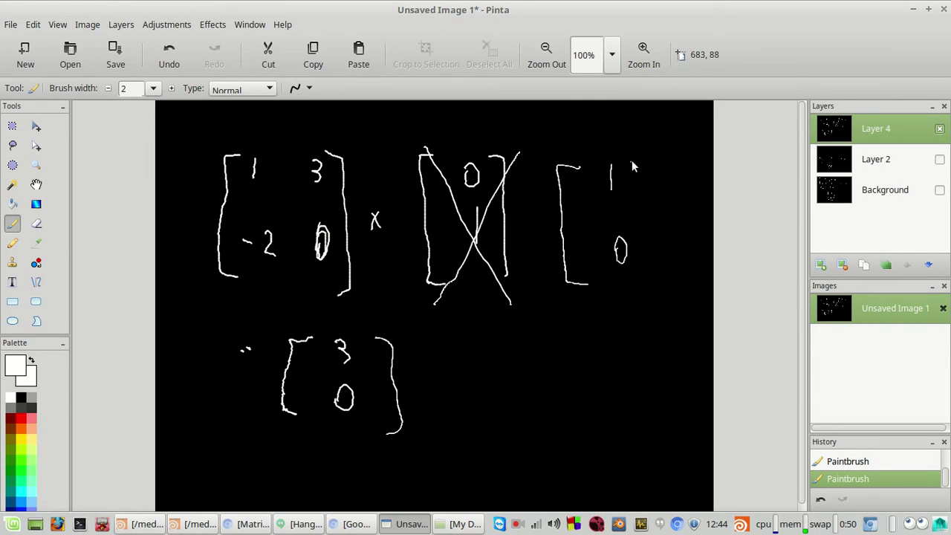
{"action": "left_click_drag", "start_coordinate": [631, 161], "coordinate": [660, 252]}
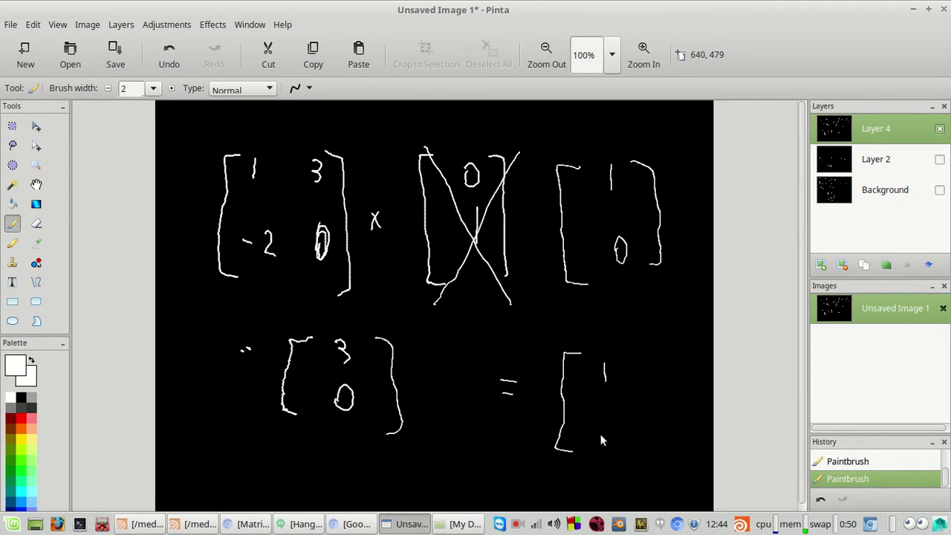
Handwrite the bracketed product 1 and -2 after an equals sign below the new column vector.
{"action": "left_click_drag", "start_coordinate": [616, 419], "coordinate": [633, 441]}
{"action": "left_click_drag", "start_coordinate": [644, 368], "coordinate": [656, 445]}
{"action": "left_click", "coordinate": [438, 526]}
{"action": "left_click", "coordinate": [422, 528]}
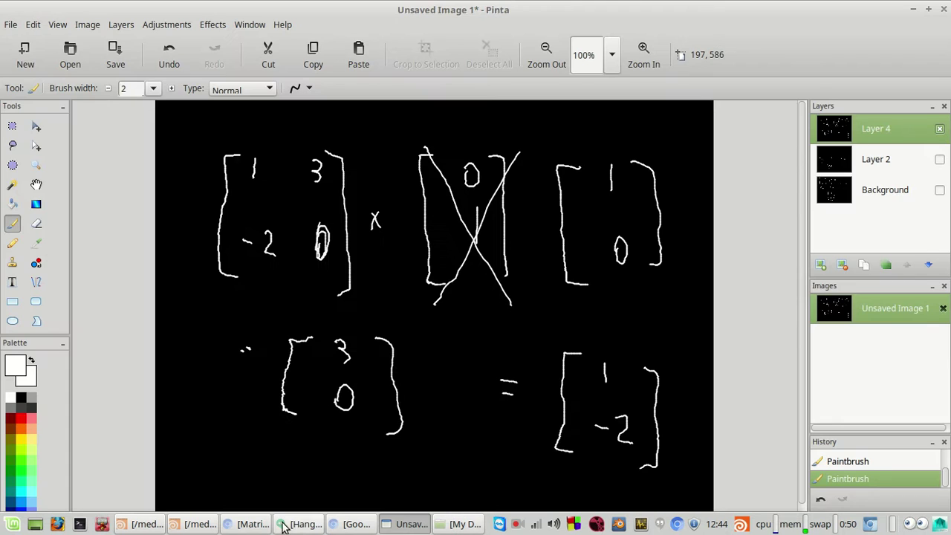
Examine the green and red arrows' landing points in the Khan Academy animations, and rewind "Follow a Point During a Linear Transformation" to its start.
{"action": "left_click", "coordinate": [228, 526]}
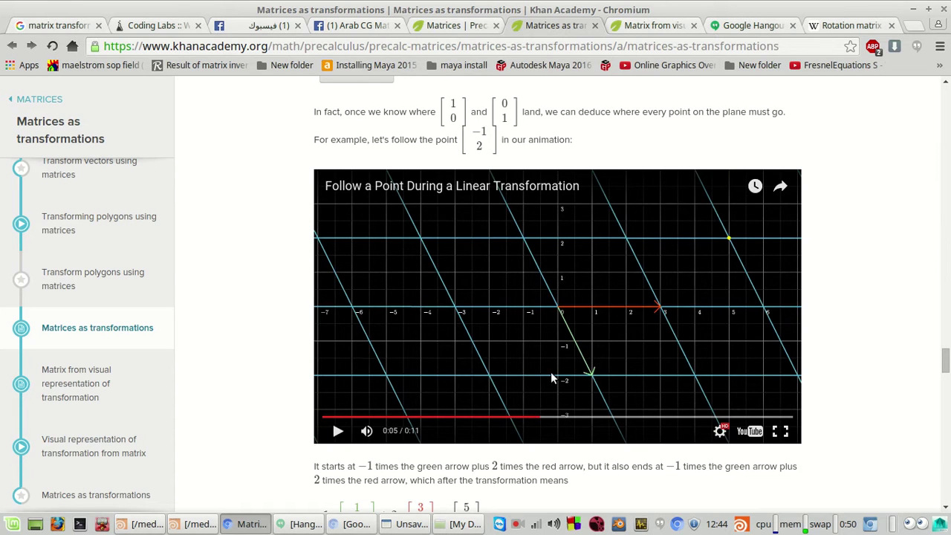
{"action": "scroll", "coordinate": [561, 305], "scroll_direction": "up", "scroll_amount": 10}
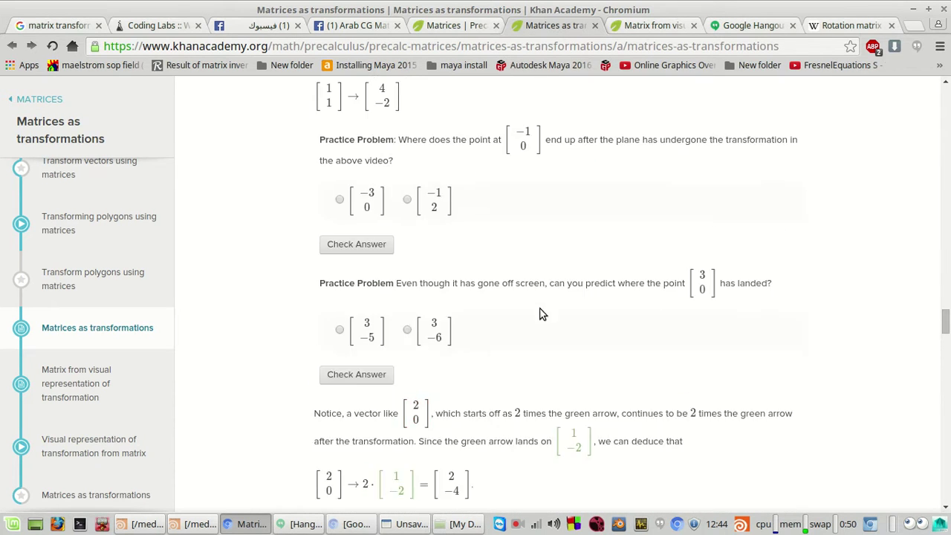
{"action": "scroll", "coordinate": [540, 312], "scroll_direction": "up", "scroll_amount": 10}
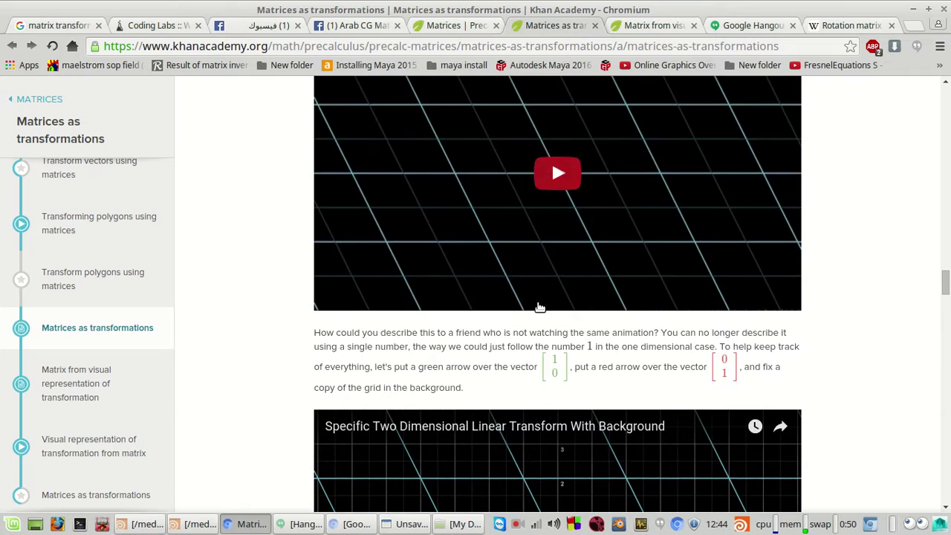
{"action": "scroll", "coordinate": [540, 306], "scroll_direction": "up", "scroll_amount": 2}
{"action": "scroll", "coordinate": [585, 250], "scroll_direction": "down", "scroll_amount": 7}
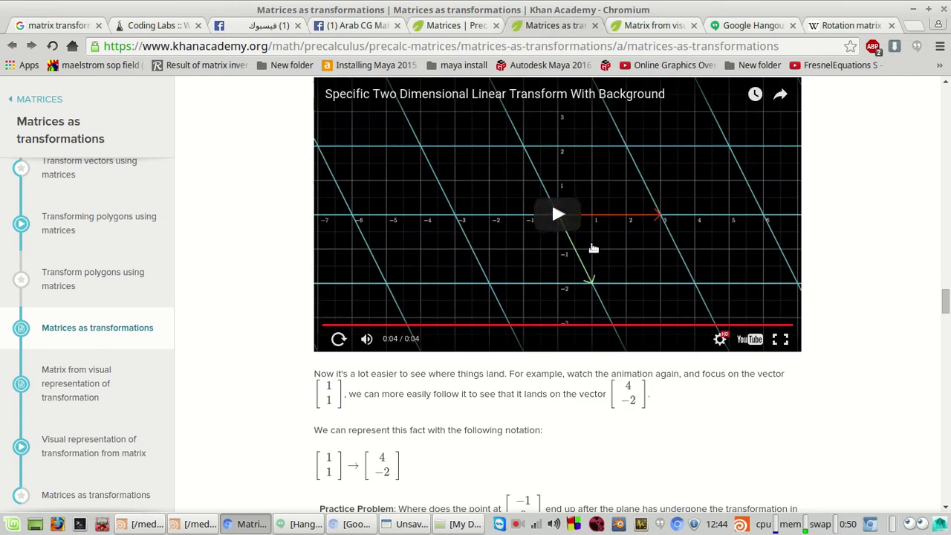
{"action": "scroll", "coordinate": [593, 248], "scroll_direction": "down", "scroll_amount": 12}
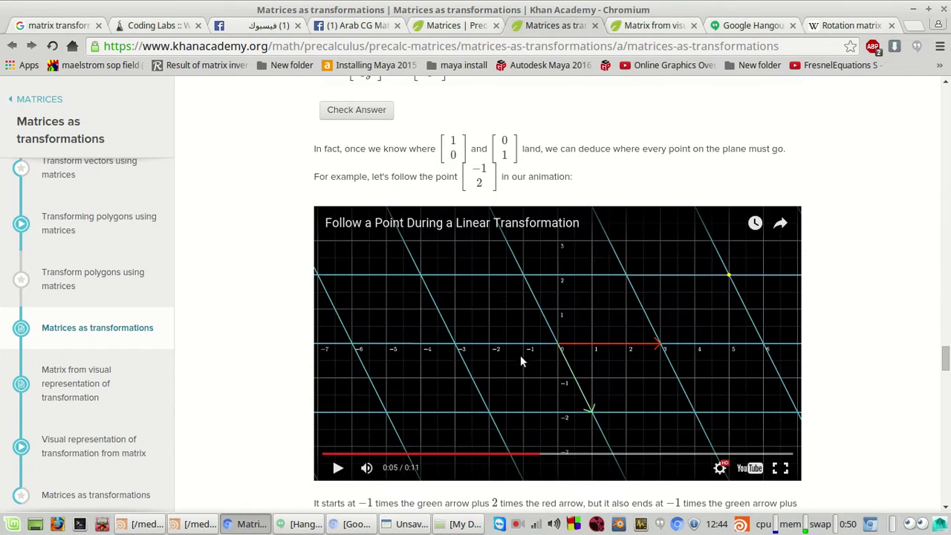
{"action": "scroll", "coordinate": [558, 368], "scroll_direction": "up", "scroll_amount": 1}
{"action": "scroll", "coordinate": [615, 352], "scroll_direction": "down", "scroll_amount": 1}
{"action": "scroll", "coordinate": [308, 216], "scroll_direction": "up", "scroll_amount": 3}
{"action": "scroll", "coordinate": [335, 329], "scroll_direction": "down", "scroll_amount": 2}
{"action": "scroll", "coordinate": [335, 329], "scroll_direction": "down", "scroll_amount": 1}
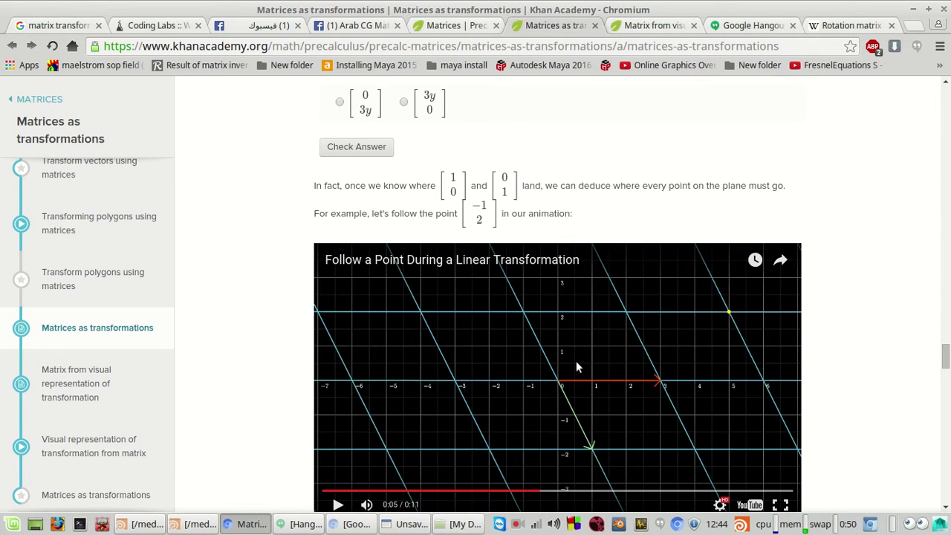
{"action": "scroll", "coordinate": [575, 367], "scroll_direction": "down", "scroll_amount": 2}
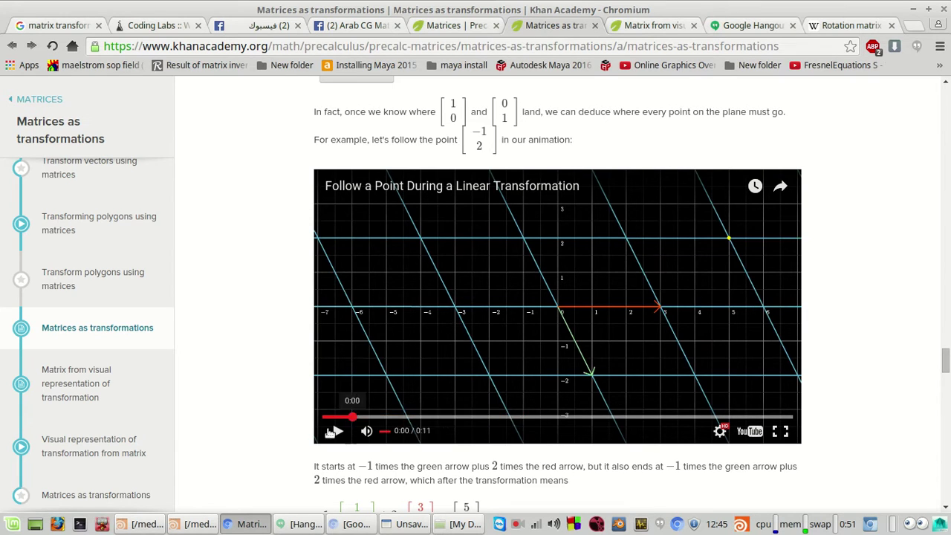
{"action": "left_click", "coordinate": [356, 418]}
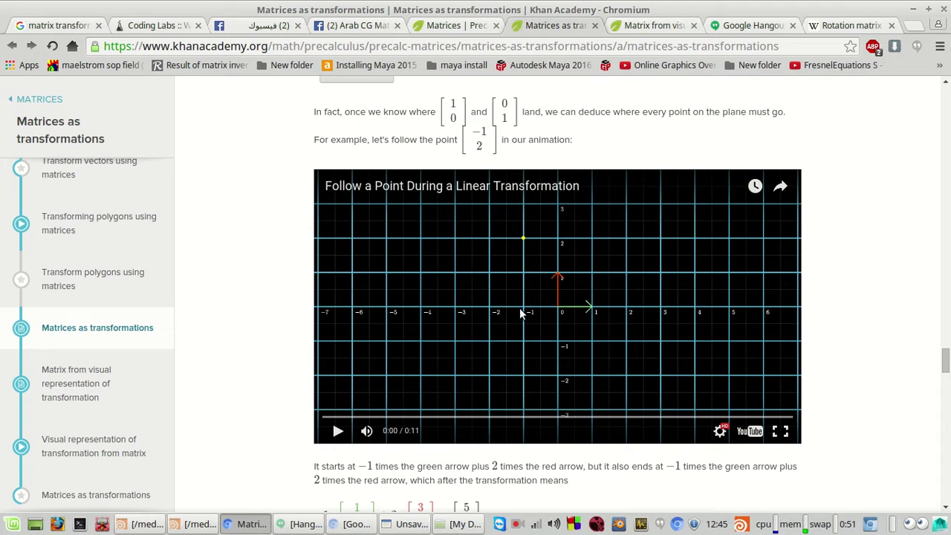
Switch to Pinta and scribble a white emphasis mark beneath the 2×2 matrix.
{"action": "left_click", "coordinate": [271, 519]}
{"action": "mouse_move", "coordinate": [318, 282]}
{"action": "left_mouse_down"}
{"action": "mouse_move", "coordinate": [266, 294]}
{"action": "mouse_move", "coordinate": [320, 305]}
{"action": "left_mouse_up"}
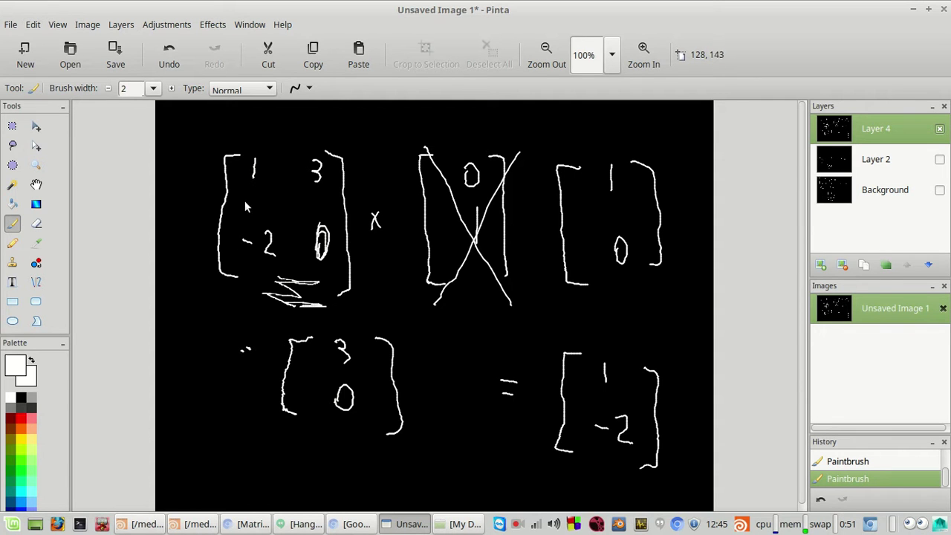
{"action": "left_click", "coordinate": [301, 524]}
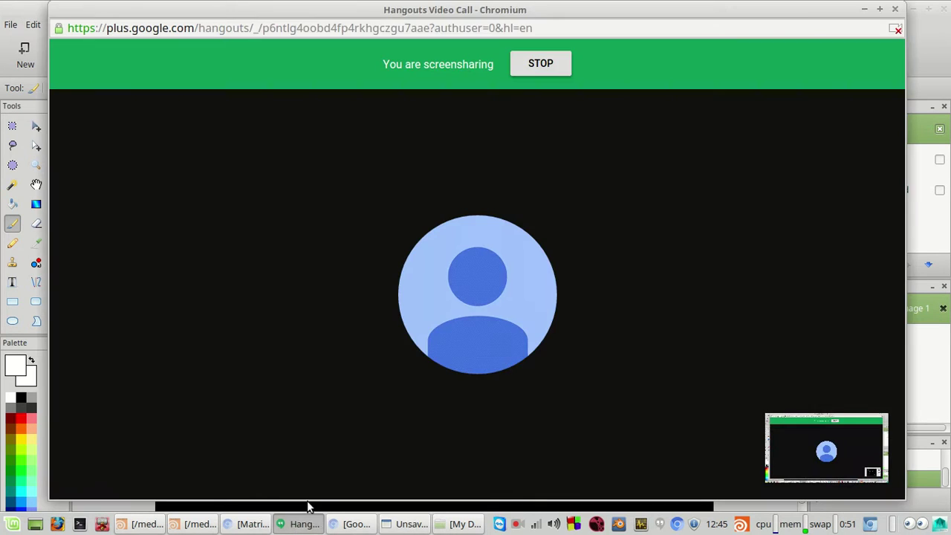
{"action": "left_click", "coordinate": [300, 523]}
Return to Khan Academy and play "Follow a Point During a Linear Transformation", pausing partway to examine the arrows.
{"action": "left_click", "coordinate": [251, 524]}
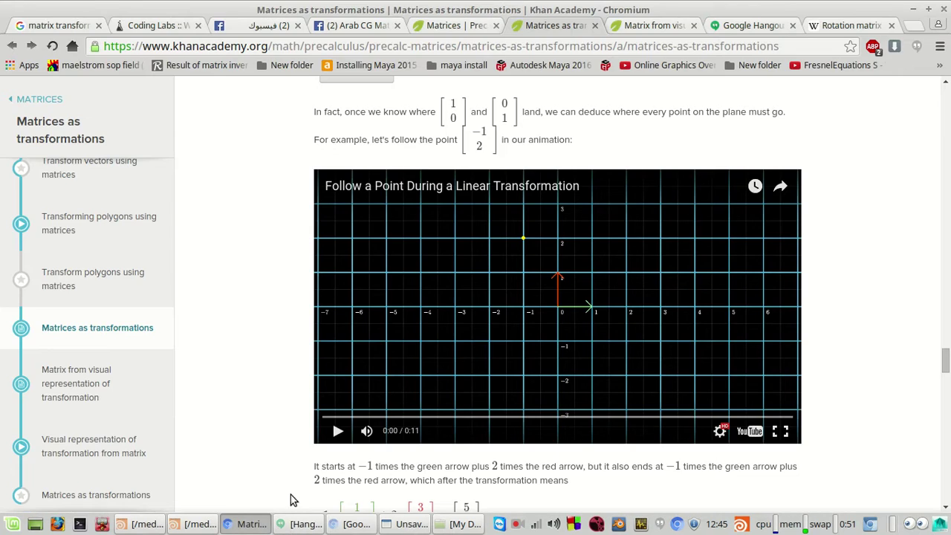
{"action": "left_click", "coordinate": [524, 332]}
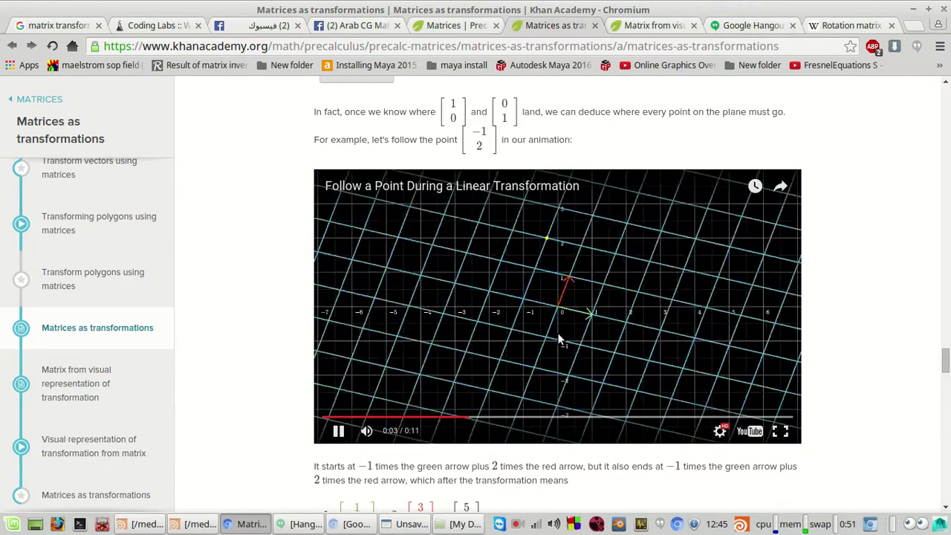
{"action": "left_click", "coordinate": [629, 377]}
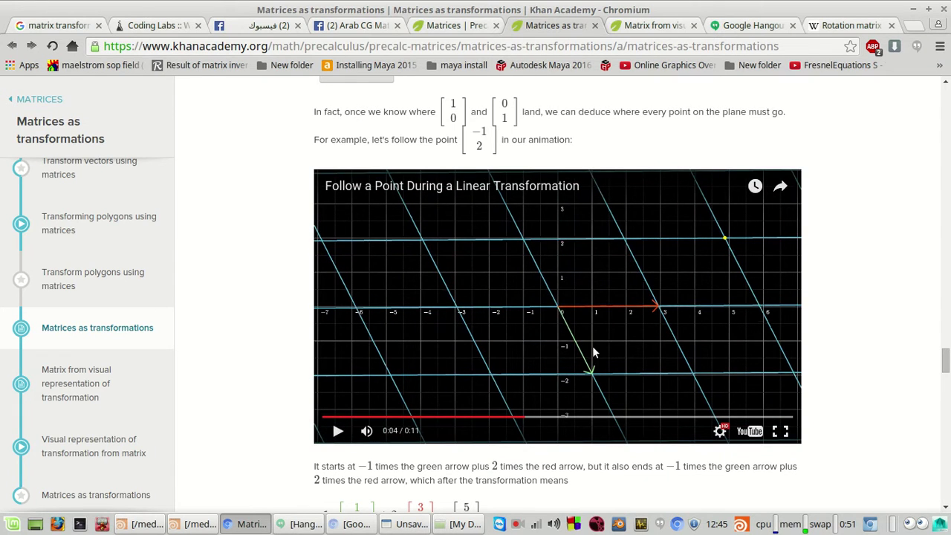
{"action": "left_click", "coordinate": [658, 318]}
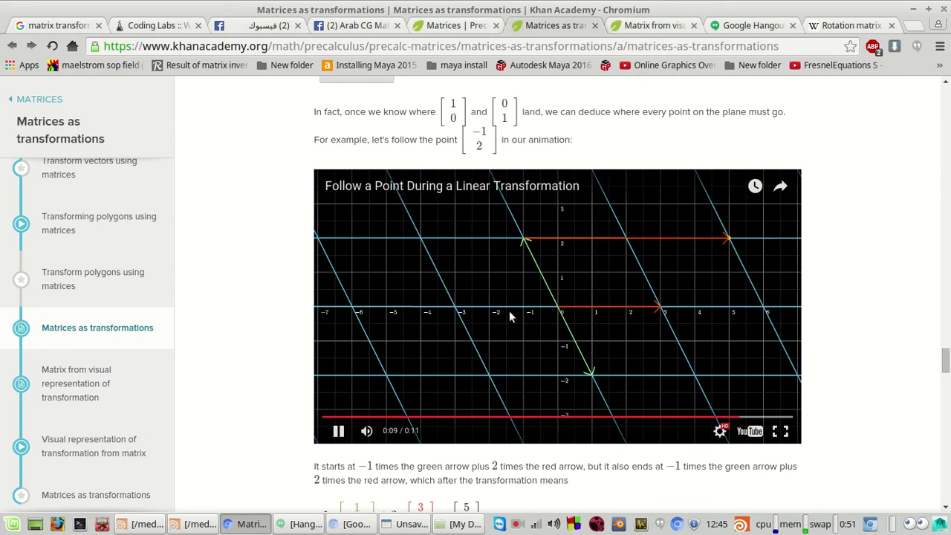
Open the article "Matrix from visual representation of transformation" and examine its warmup example on a 90° rotation.
{"action": "left_click", "coordinate": [646, 27]}
{"action": "scroll", "coordinate": [636, 117], "scroll_direction": "up", "scroll_amount": 12}
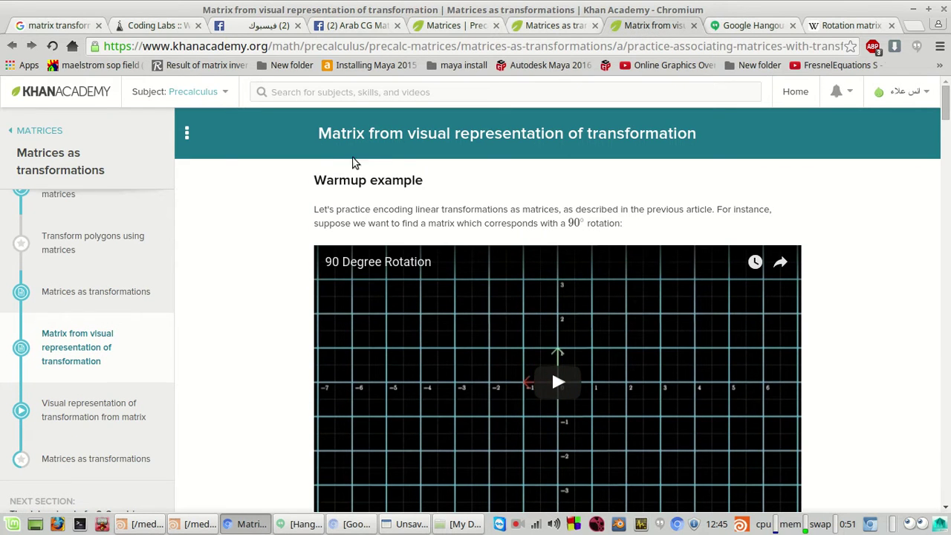
{"action": "left_click", "coordinate": [677, 134]}
{"action": "scroll", "coordinate": [364, 234], "scroll_direction": "down", "scroll_amount": 5}
{"action": "scroll", "coordinate": [375, 248], "scroll_direction": "up", "scroll_amount": 5}
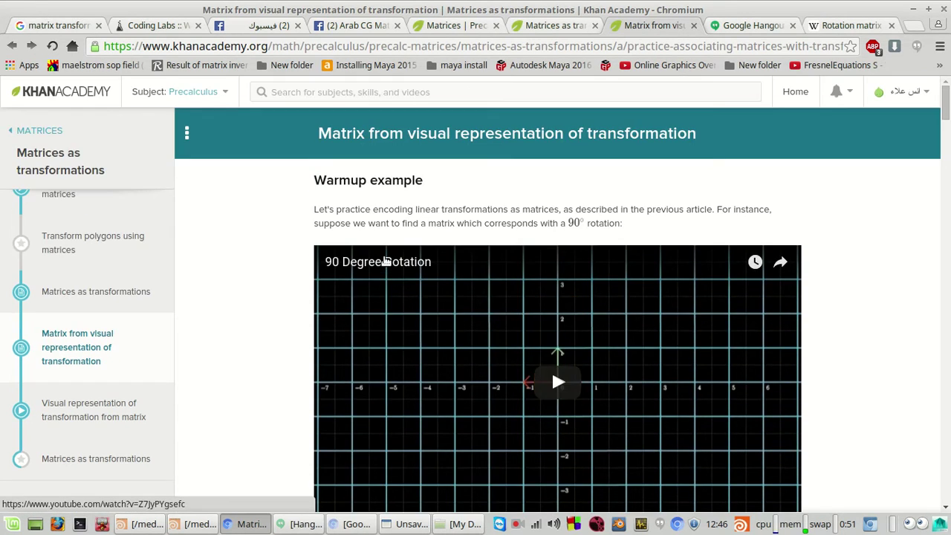
{"action": "scroll", "coordinate": [386, 262], "scroll_direction": "down", "scroll_amount": 5}
{"action": "scroll", "coordinate": [386, 262], "scroll_direction": "up", "scroll_amount": 4}
{"action": "scroll", "coordinate": [385, 261], "scroll_direction": "down", "scroll_amount": 2}
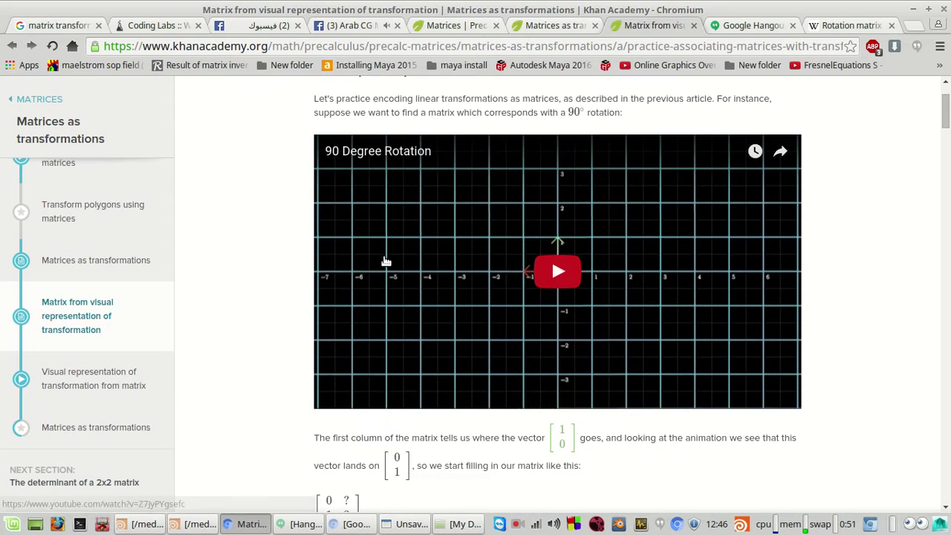
{"action": "scroll", "coordinate": [386, 261], "scroll_direction": "up", "scroll_amount": 1}
Start the "90 Degree Rotation" video and check its speed and quality settings.
{"action": "left_click", "coordinate": [551, 295]}
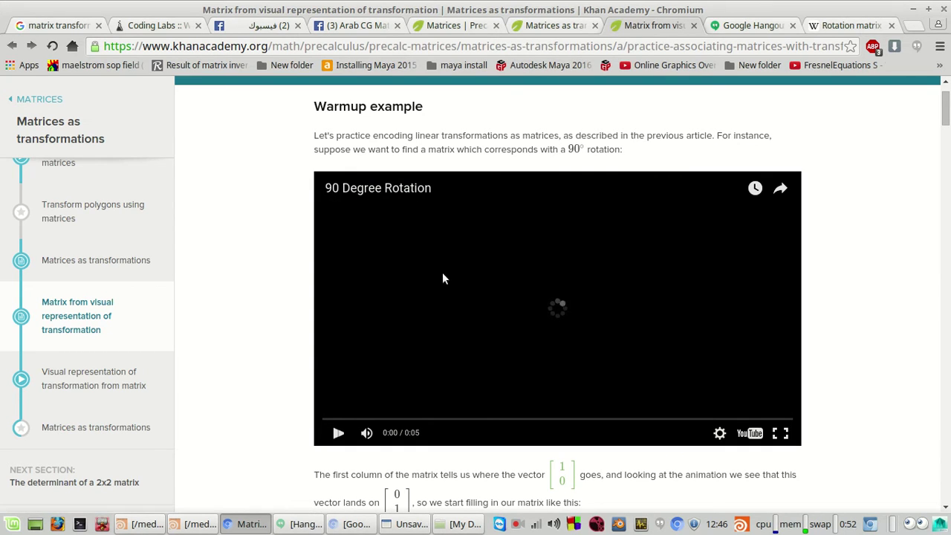
{"action": "left_click", "coordinate": [721, 435]}
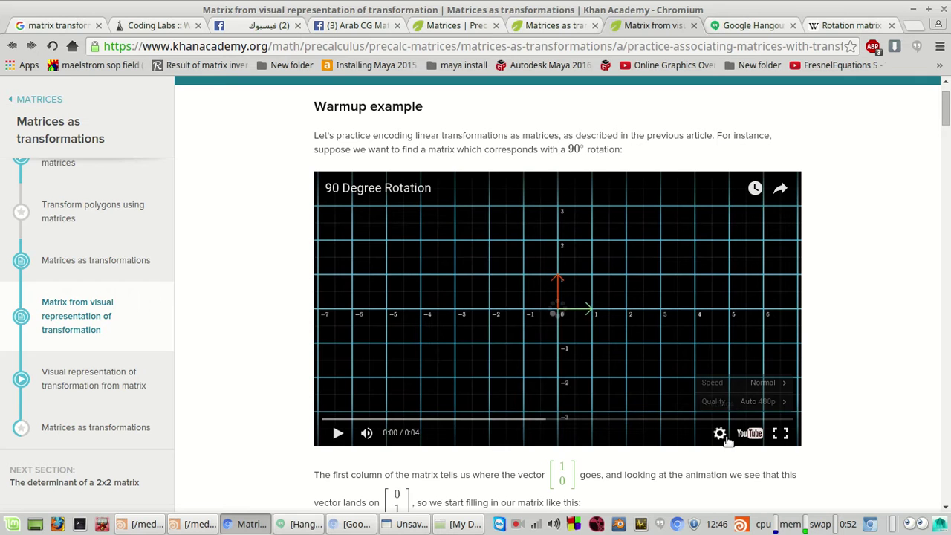
{"action": "left_click", "coordinate": [720, 435]}
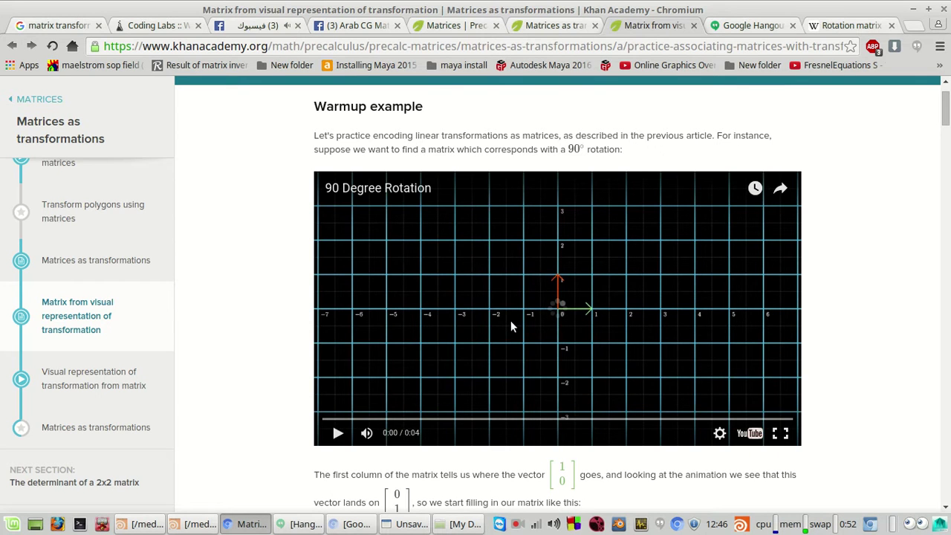
View the Facebook notifications and the Arab CG Mathematics group, and switch to the Khan Academy Matrices overview.
{"action": "left_click", "coordinate": [256, 25]}
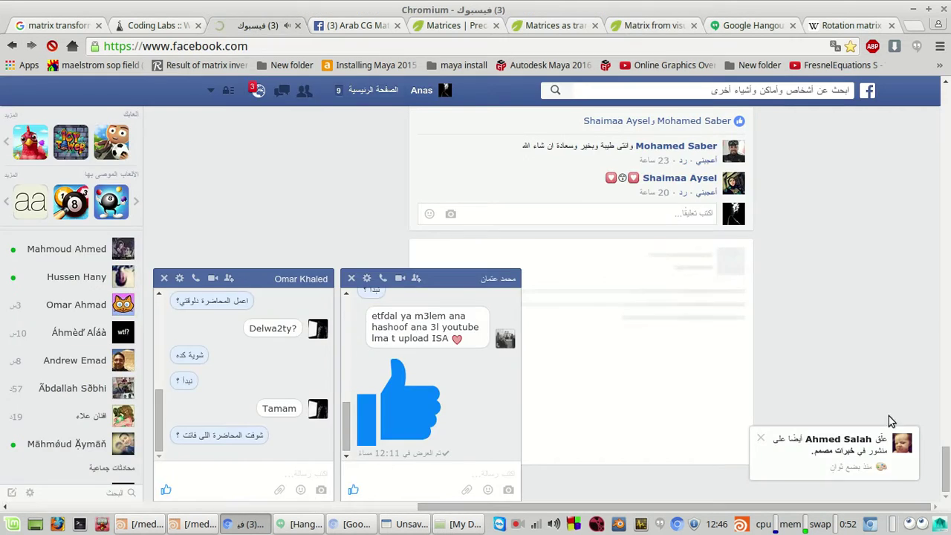
{"action": "left_click", "coordinate": [259, 90]}
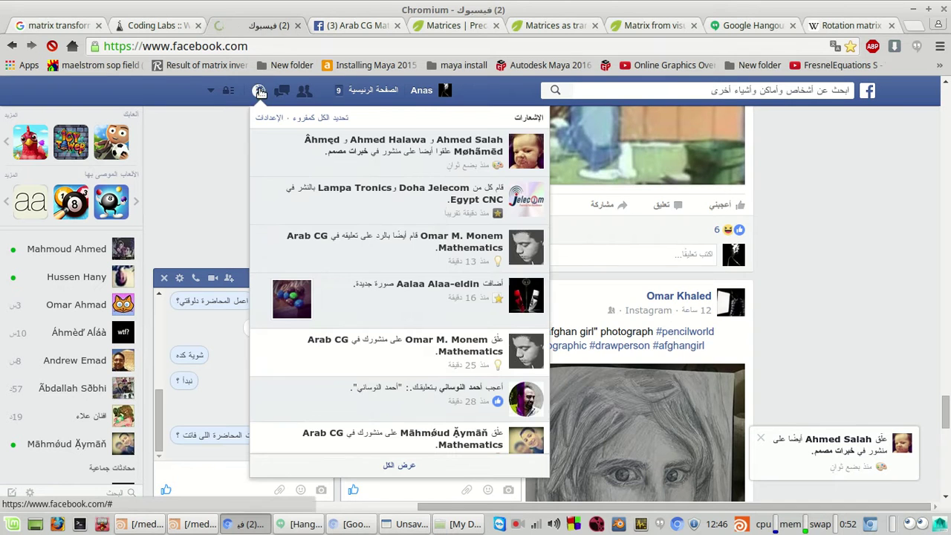
{"action": "left_click", "coordinate": [259, 91]}
{"action": "left_click", "coordinate": [351, 26]}
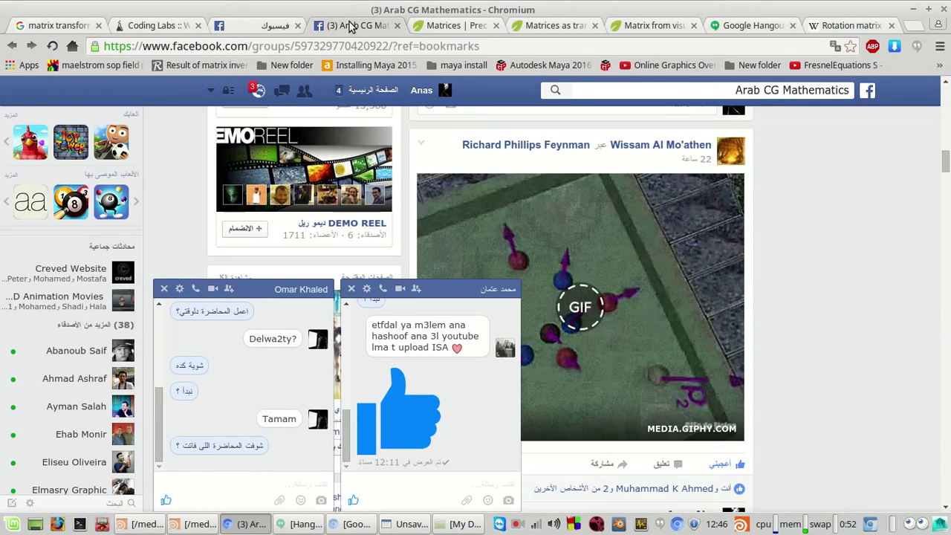
{"action": "left_click", "coordinate": [459, 27]}
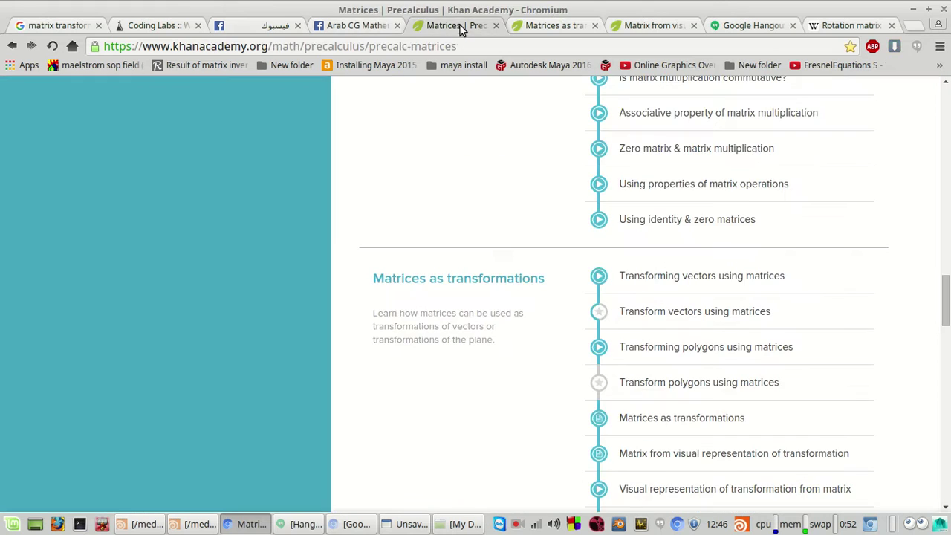
Return to the article "Matrix from visual representation of transformation" and play the "90 Degree Rotation" video, pausing near the end to examine the arrows.
{"action": "left_click", "coordinate": [563, 28]}
{"action": "left_click", "coordinate": [645, 28]}
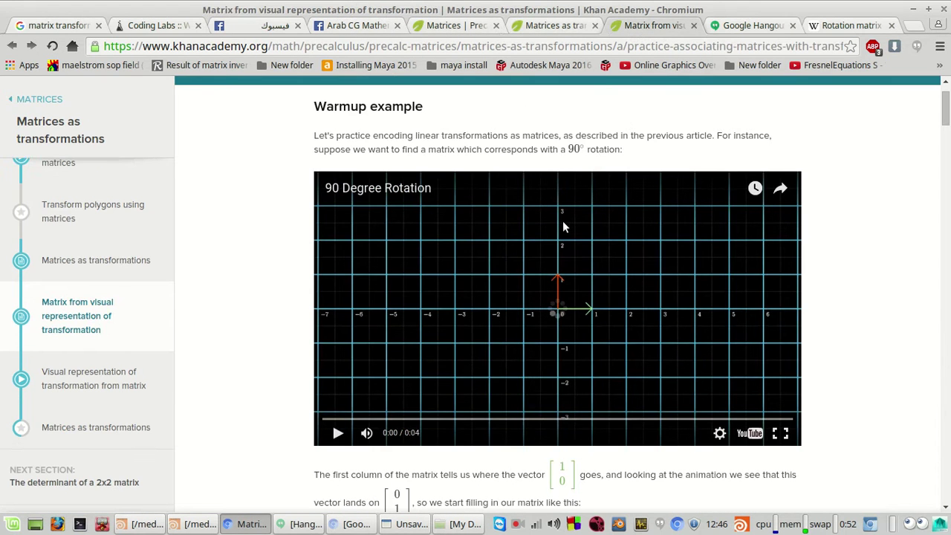
{"action": "left_click", "coordinate": [533, 257]}
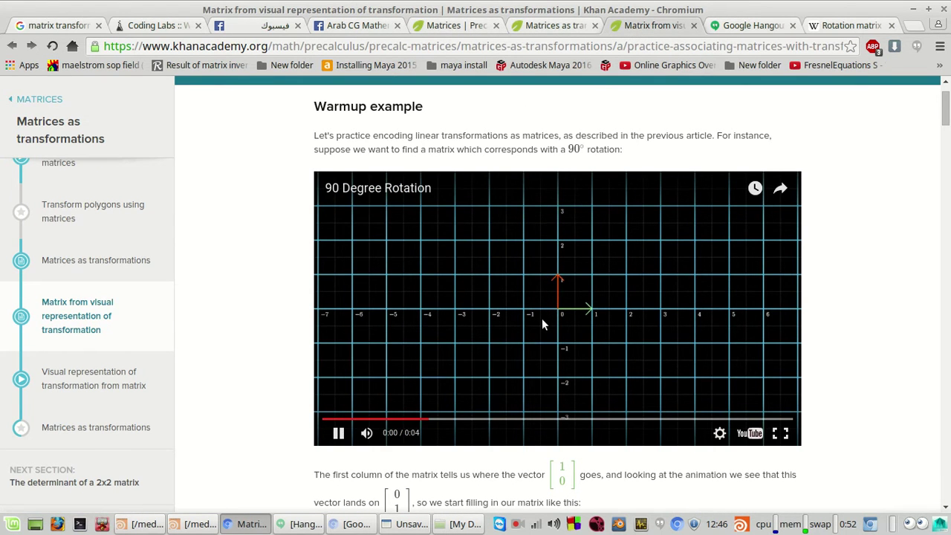
{"action": "left_click", "coordinate": [578, 313]}
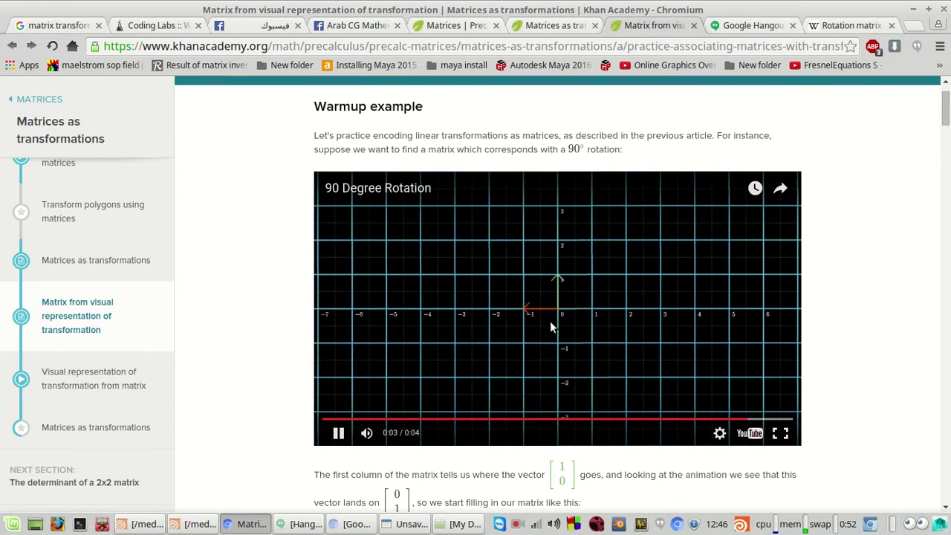
{"action": "left_click", "coordinate": [551, 324]}
{"action": "scroll", "coordinate": [553, 327], "scroll_direction": "down", "scroll_amount": 3}
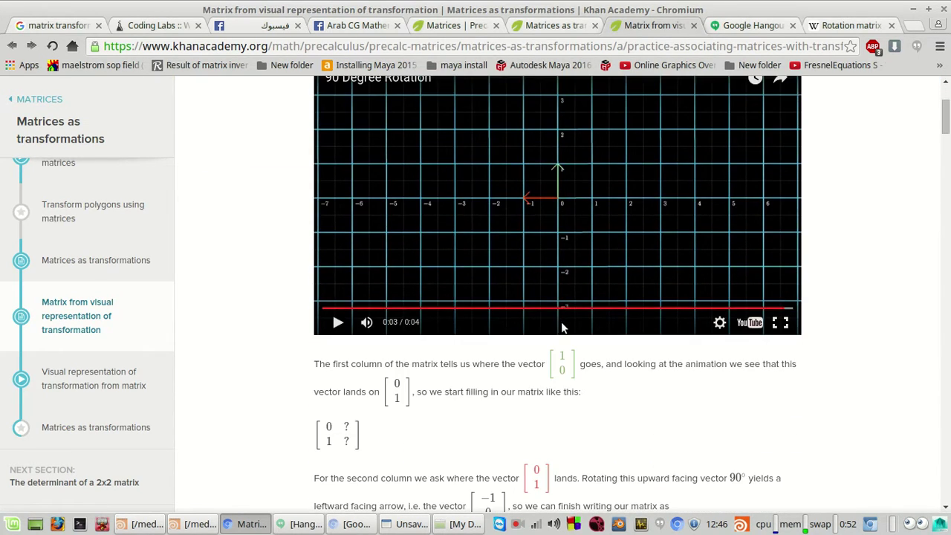
{"action": "scroll", "coordinate": [561, 325], "scroll_direction": "up", "scroll_amount": 2}
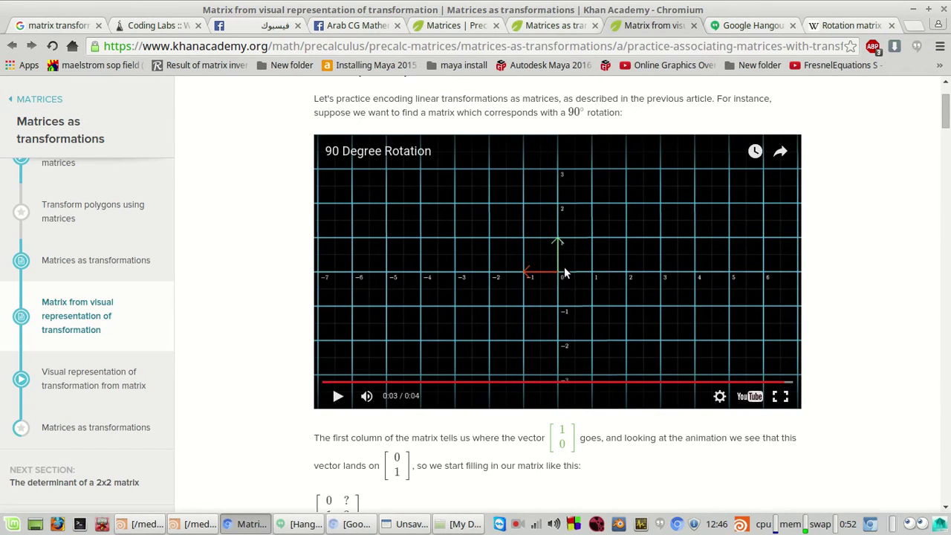
Replay the "90 Degree Rotation" animation from the start, pausing to compare where the green and red arrows begin and land.
{"action": "left_click", "coordinate": [338, 396]}
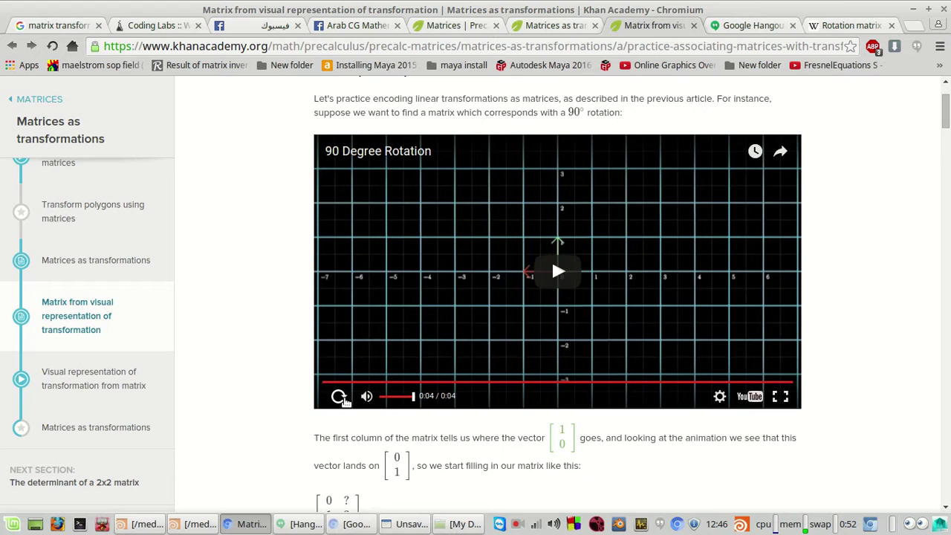
{"action": "left_click", "coordinate": [339, 395]}
{"action": "left_click", "coordinate": [588, 277]}
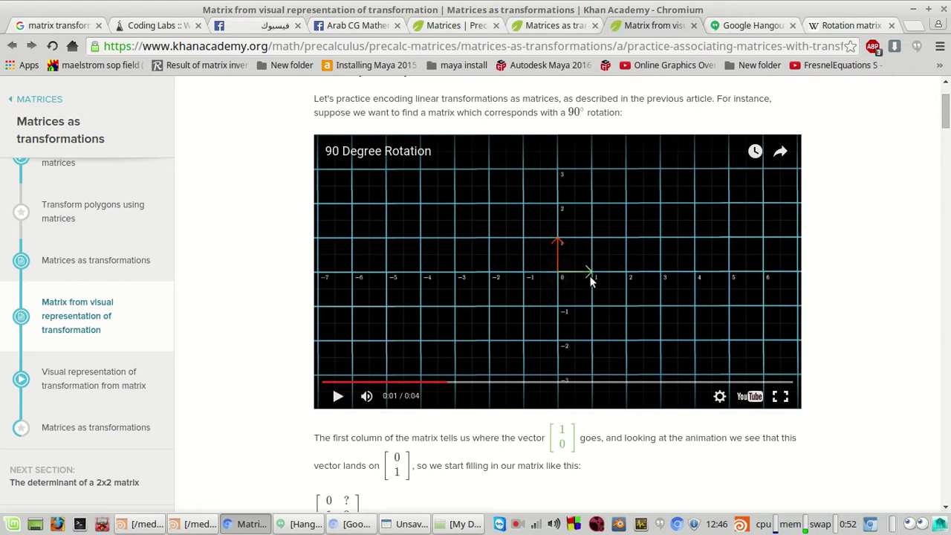
{"action": "left_click", "coordinate": [564, 246]}
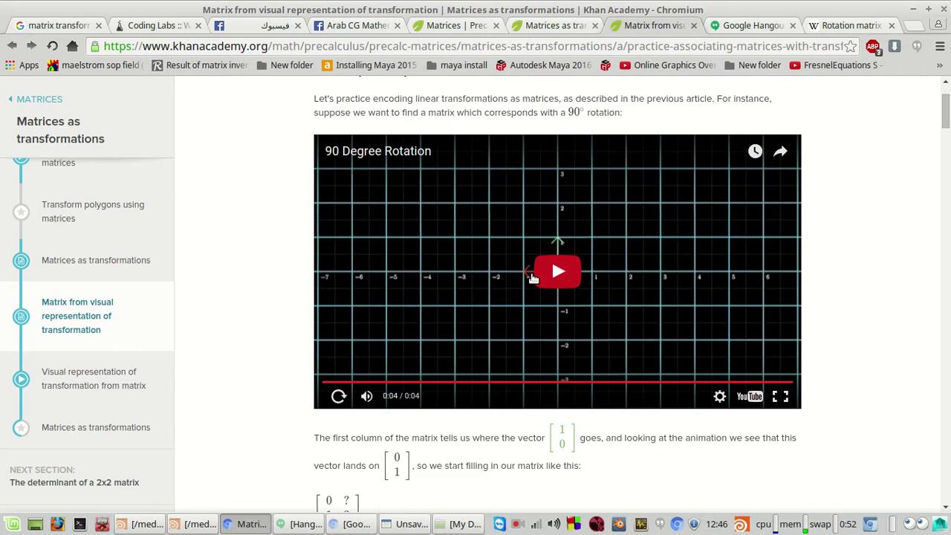
{"action": "scroll", "coordinate": [524, 271], "scroll_direction": "down", "scroll_amount": 4}
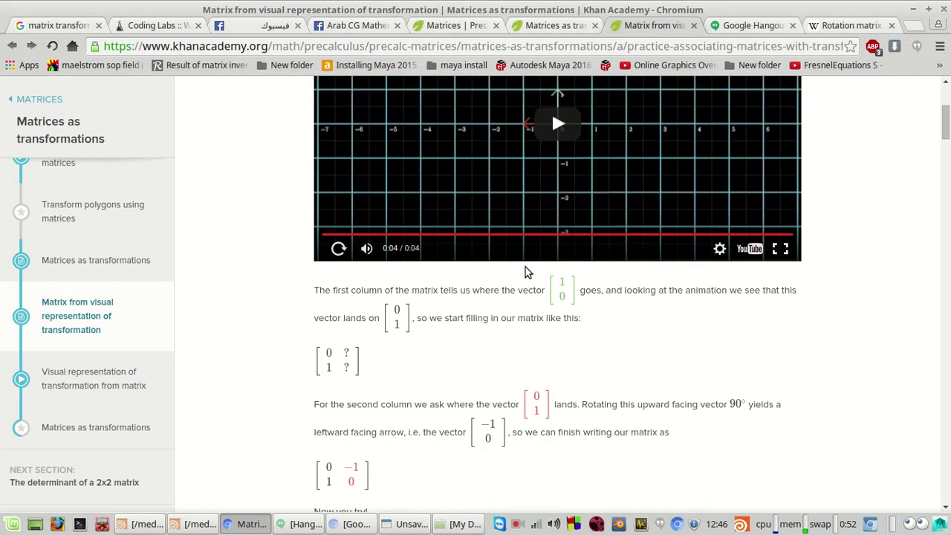
{"action": "scroll", "coordinate": [525, 290], "scroll_direction": "up", "scroll_amount": 5}
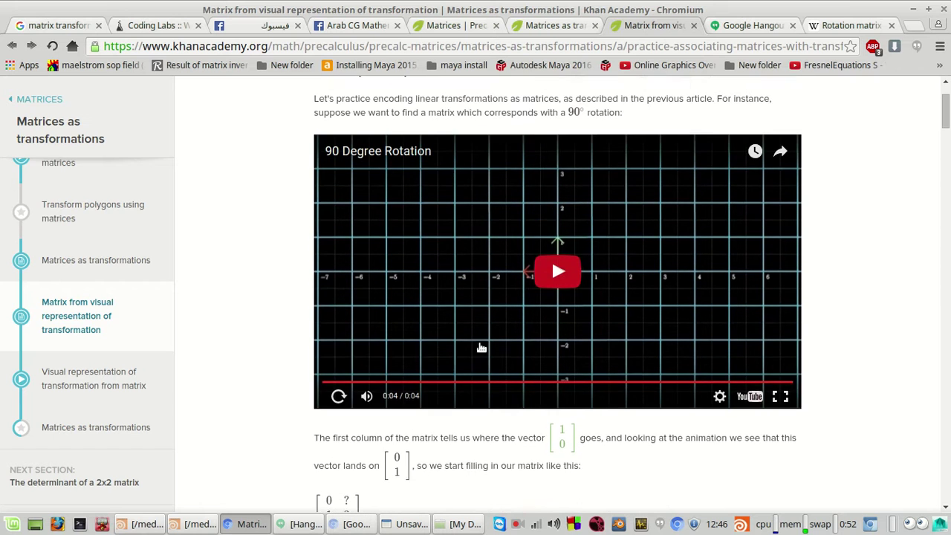
{"action": "left_click", "coordinate": [339, 438]}
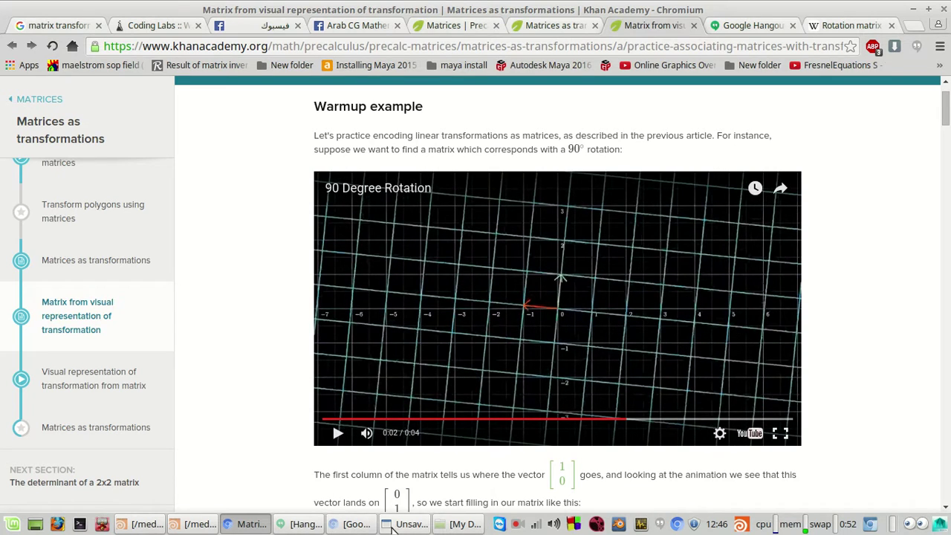
Switch to Pinta and add a new layer filled with white.
{"action": "left_click", "coordinate": [405, 523]}
{"action": "left_click", "coordinate": [821, 264]}
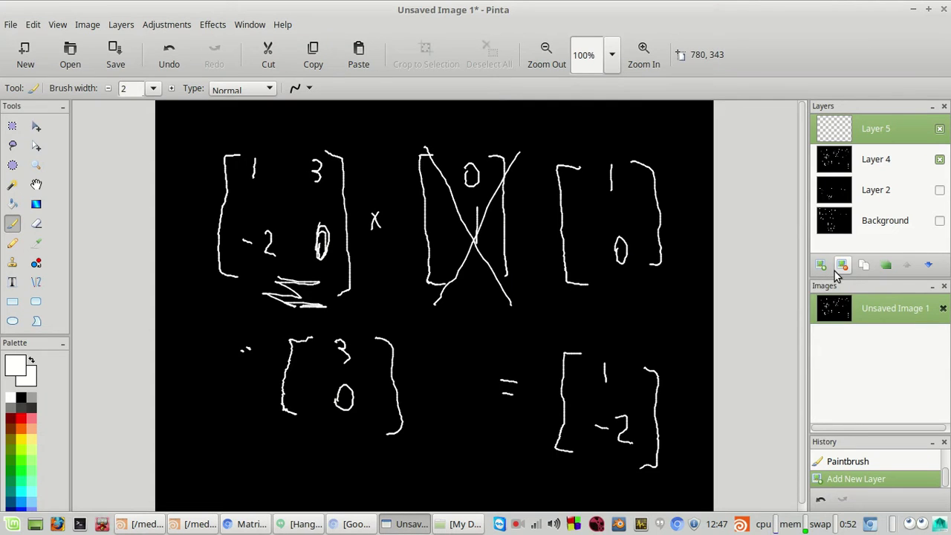
{"action": "left_click", "coordinate": [13, 207]}
{"action": "left_click", "coordinate": [177, 288]}
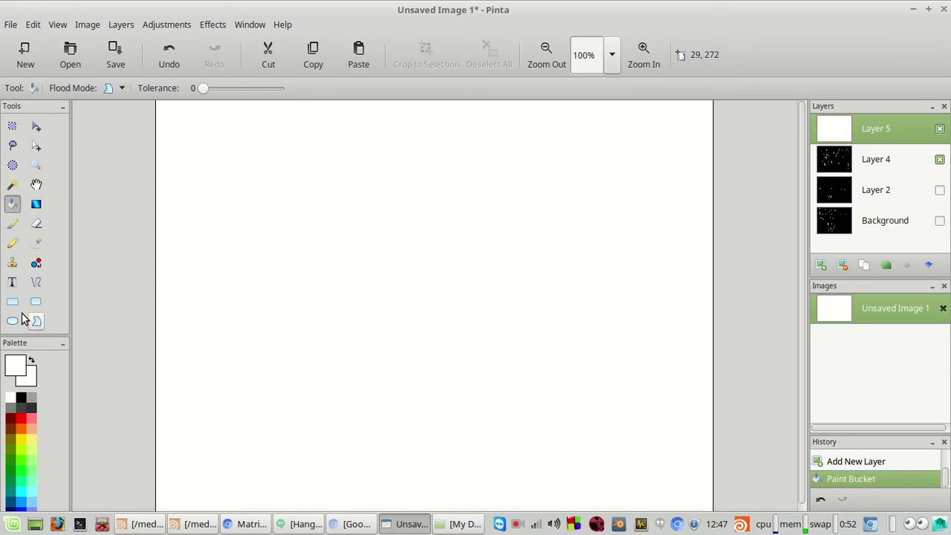
Handwrite the 90° rotation matrix in black with the paintbrush, first column 0, 1 and second column −1, 0, checking the animation midway.
{"action": "left_click", "coordinate": [20, 399]}
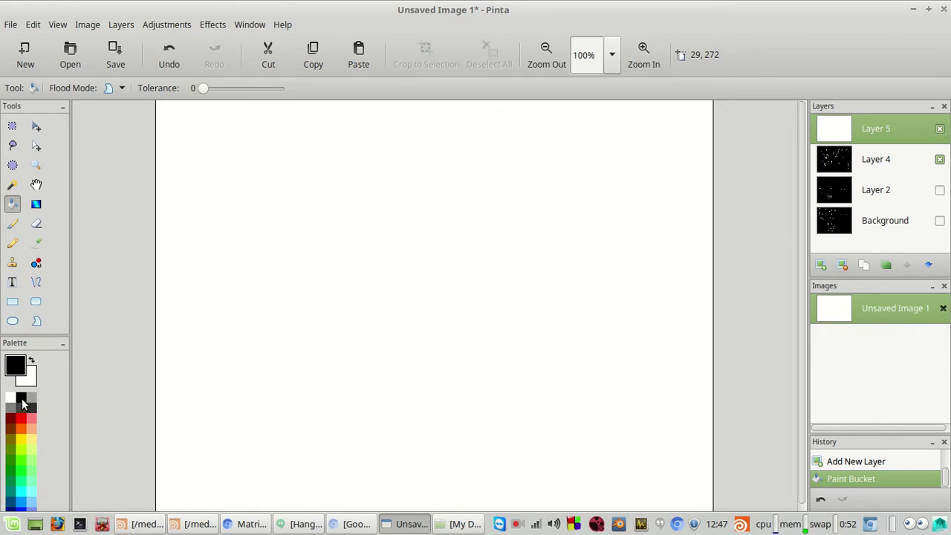
{"action": "left_click", "coordinate": [12, 223]}
{"action": "mouse_move", "coordinate": [237, 144]}
{"action": "left_mouse_down"}
{"action": "mouse_move", "coordinate": [225, 227]}
{"action": "mouse_move", "coordinate": [246, 234]}
{"action": "left_mouse_up"}
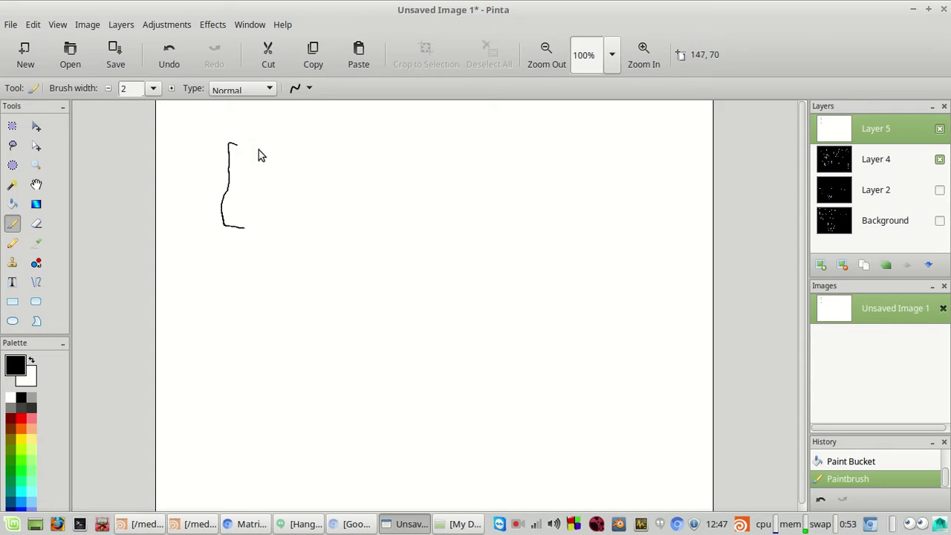
{"action": "mouse_move", "coordinate": [255, 148]}
{"action": "left_mouse_down"}
{"action": "mouse_move", "coordinate": [257, 168]}
{"action": "mouse_move", "coordinate": [254, 148]}
{"action": "left_mouse_up"}
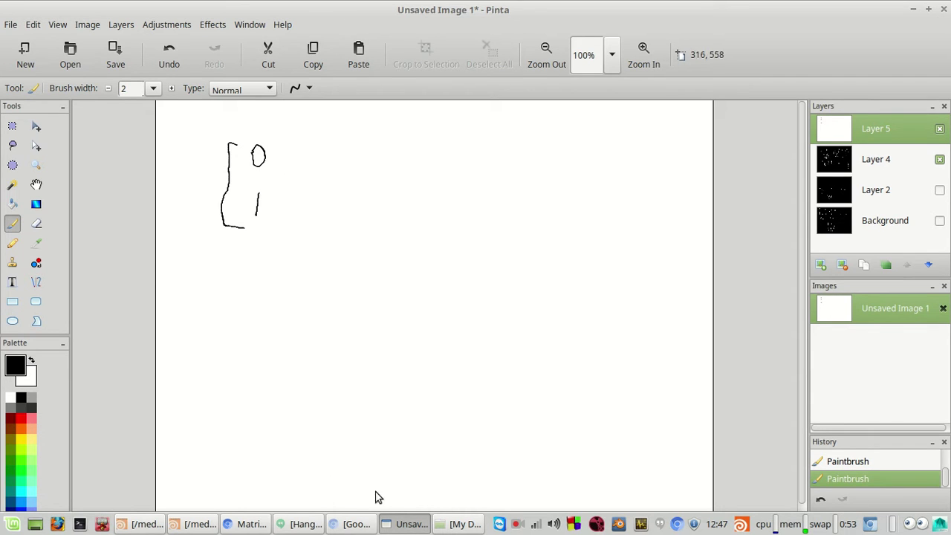
{"action": "left_click", "coordinate": [404, 524]}
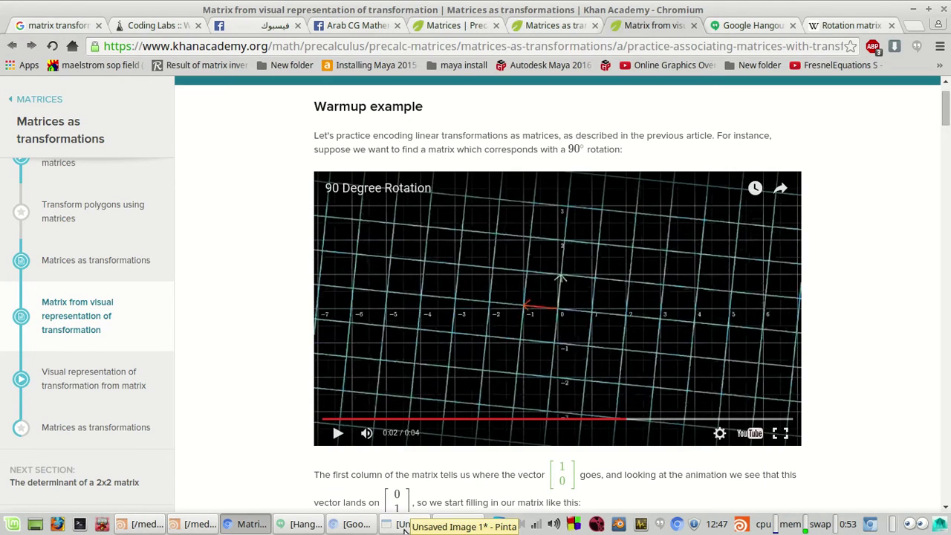
{"action": "left_click", "coordinate": [405, 526]}
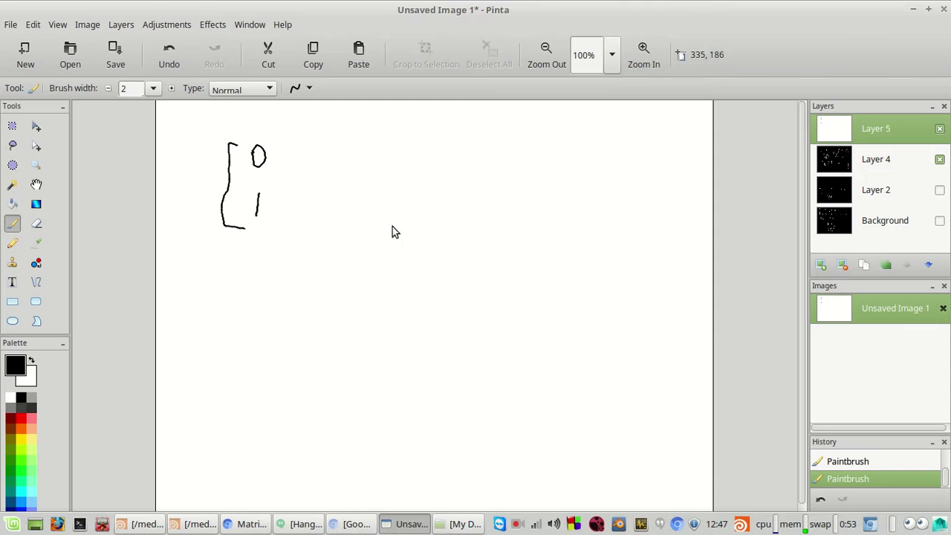
{"action": "left_click_drag", "start_coordinate": [285, 152], "coordinate": [294, 152]}
{"action": "mouse_move", "coordinate": [294, 196]}
{"action": "left_mouse_down"}
{"action": "mouse_move", "coordinate": [301, 215]}
{"action": "mouse_move", "coordinate": [297, 195]}
{"action": "left_mouse_up"}
{"action": "mouse_move", "coordinate": [324, 148]}
{"action": "left_mouse_down"}
{"action": "mouse_move", "coordinate": [334, 215]}
{"action": "mouse_move", "coordinate": [323, 220]}
{"action": "left_mouse_up"}
Return to Khan Academy, replay the "90 Degree Rotation" video, and review the explanation of how the matrix columns are filled in.
{"action": "left_click", "coordinate": [402, 523]}
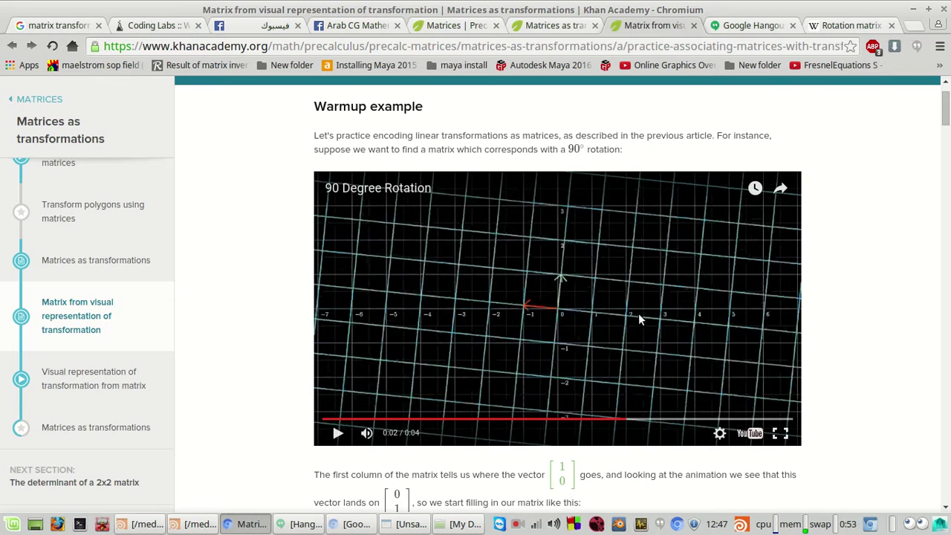
{"action": "left_click", "coordinate": [602, 328]}
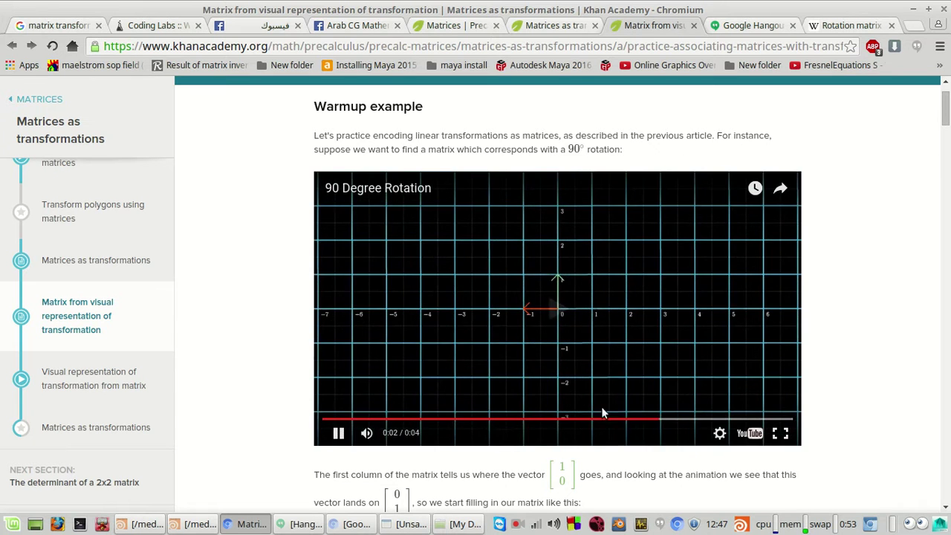
{"action": "left_click", "coordinate": [365, 404]}
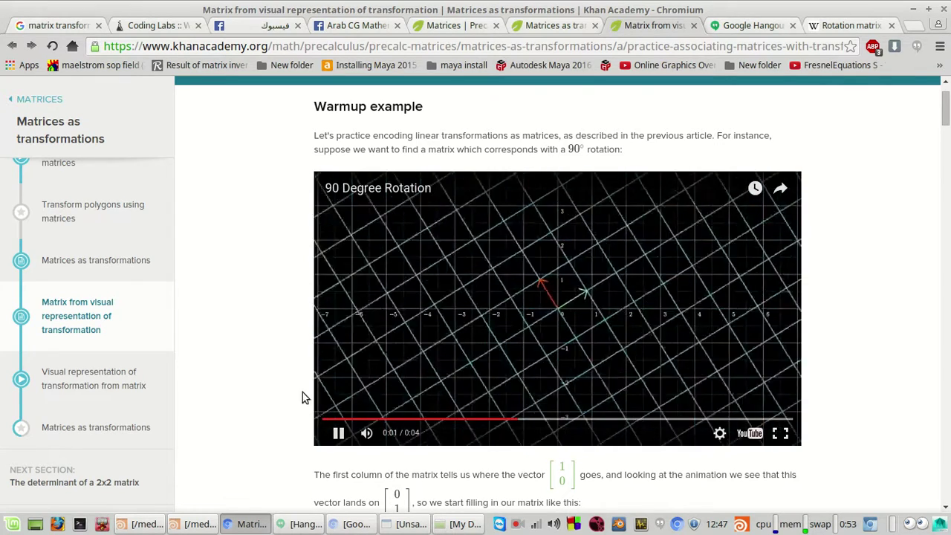
{"action": "left_click", "coordinate": [572, 356]}
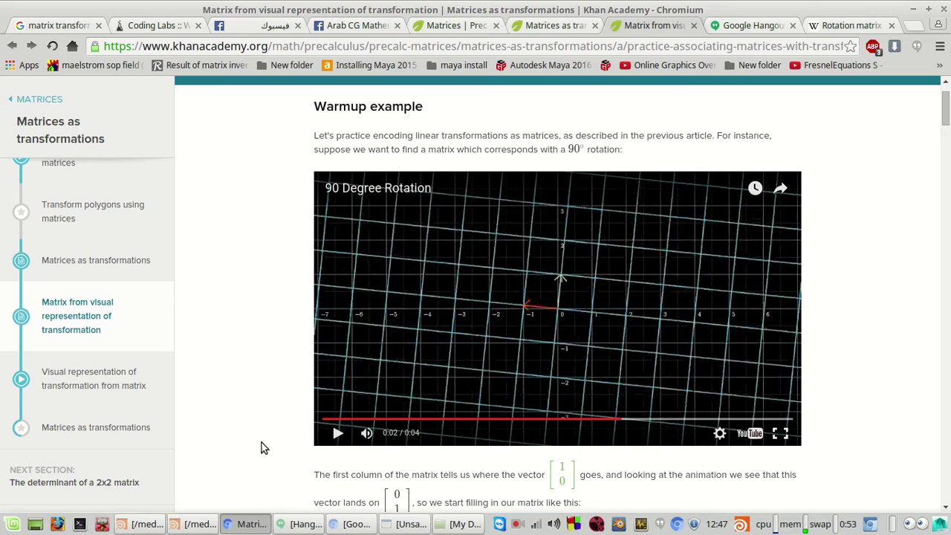
{"action": "scroll", "coordinate": [683, 321], "scroll_direction": "down", "scroll_amount": 3}
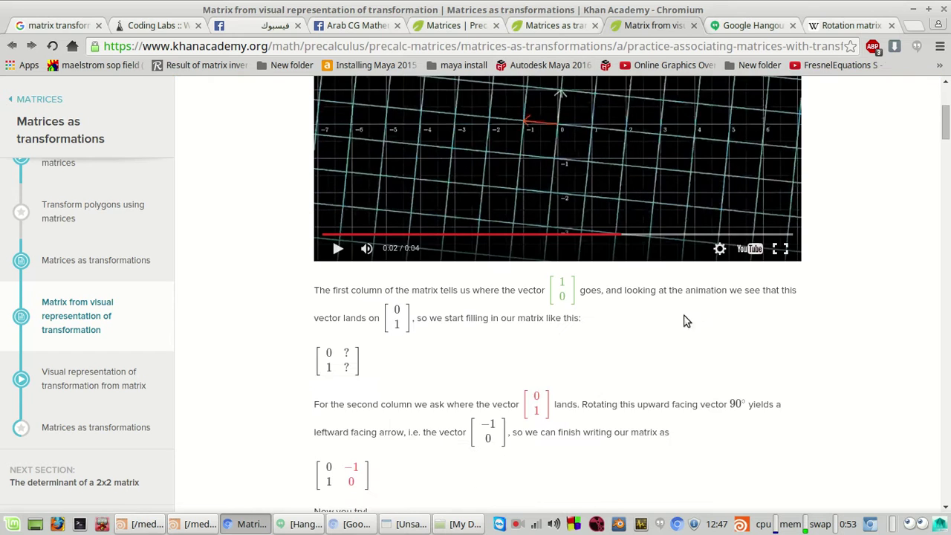
{"action": "scroll", "coordinate": [696, 244], "scroll_direction": "down", "scroll_amount": 3}
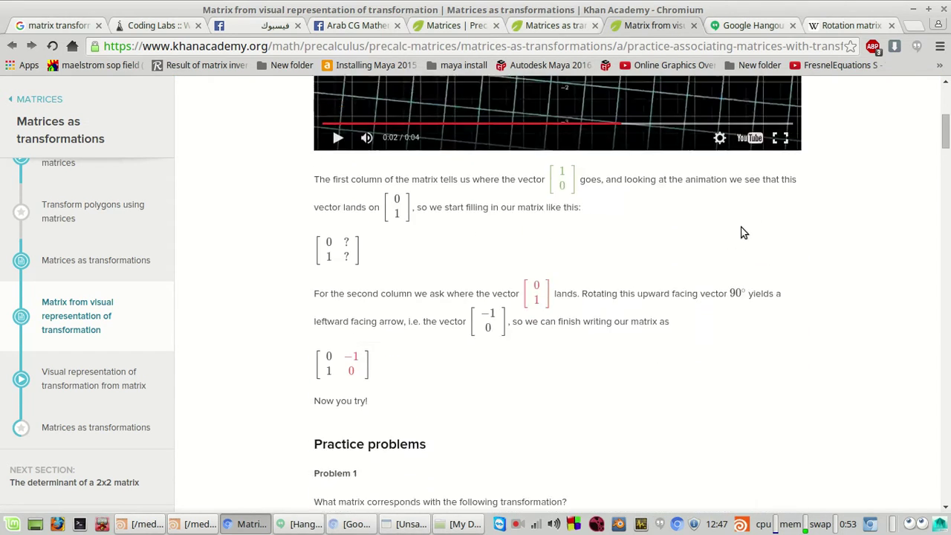
{"action": "scroll", "coordinate": [743, 233], "scroll_direction": "up", "scroll_amount": 5}
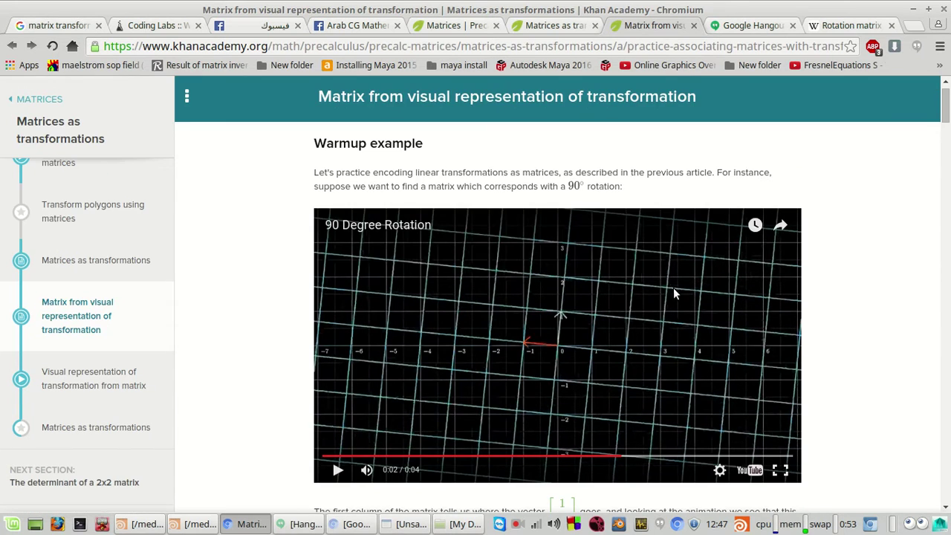
{"action": "scroll", "coordinate": [690, 312], "scroll_direction": "down", "scroll_amount": 5}
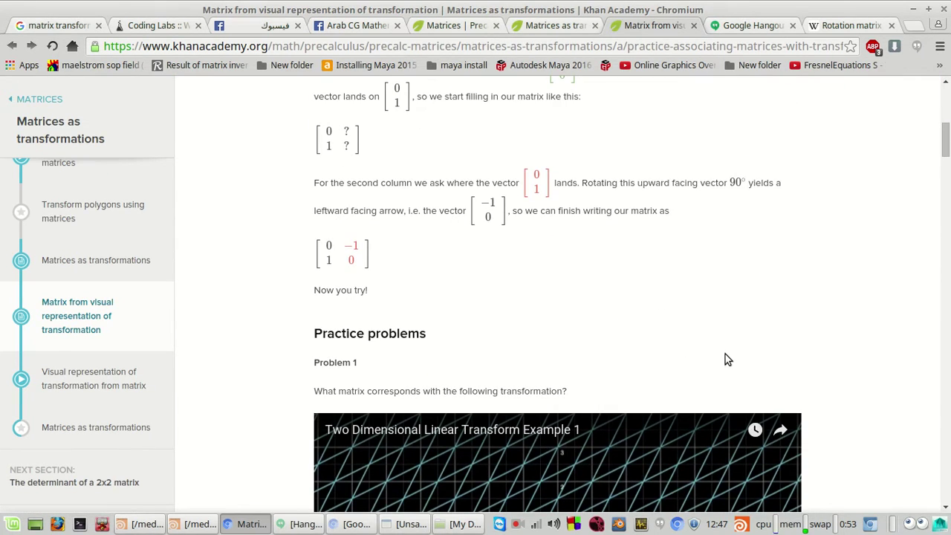
Go to practice Problem 1, load the "Two Dimensional Linear Transform Example 1" video, and view its four answer matrices.
{"action": "scroll", "coordinate": [726, 357], "scroll_direction": "down", "scroll_amount": 2}
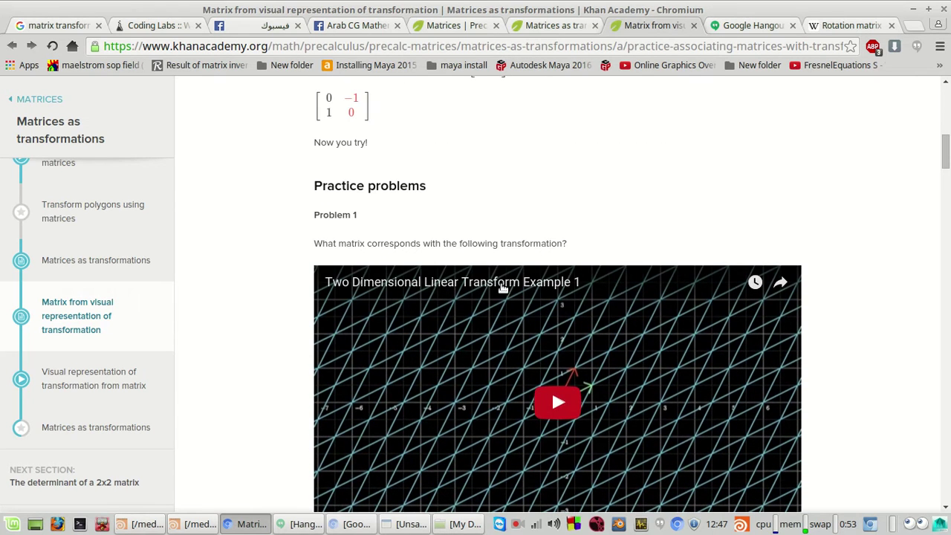
{"action": "scroll", "coordinate": [529, 325], "scroll_direction": "down", "scroll_amount": 2}
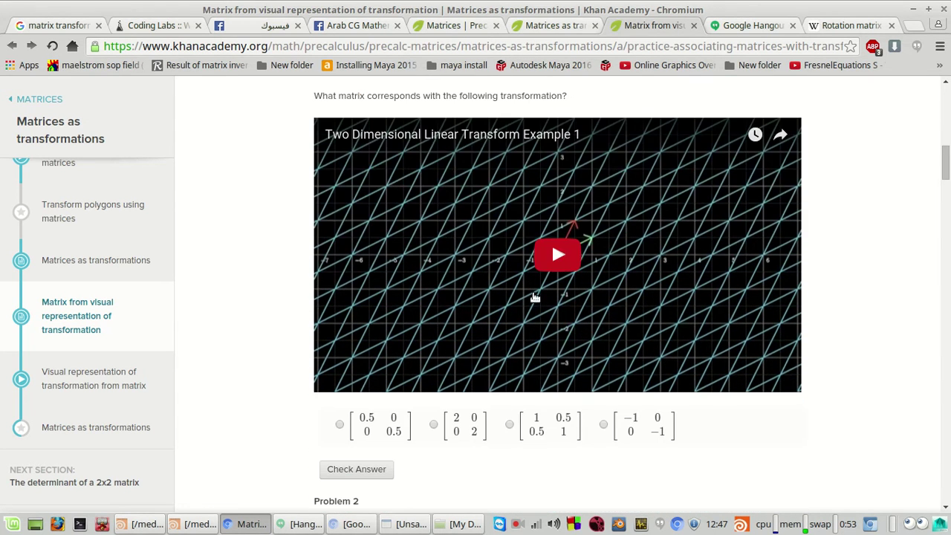
{"action": "left_click", "coordinate": [524, 291]}
{"action": "left_click", "coordinate": [344, 380]}
{"action": "scroll", "coordinate": [336, 381], "scroll_direction": "up", "scroll_amount": 3}
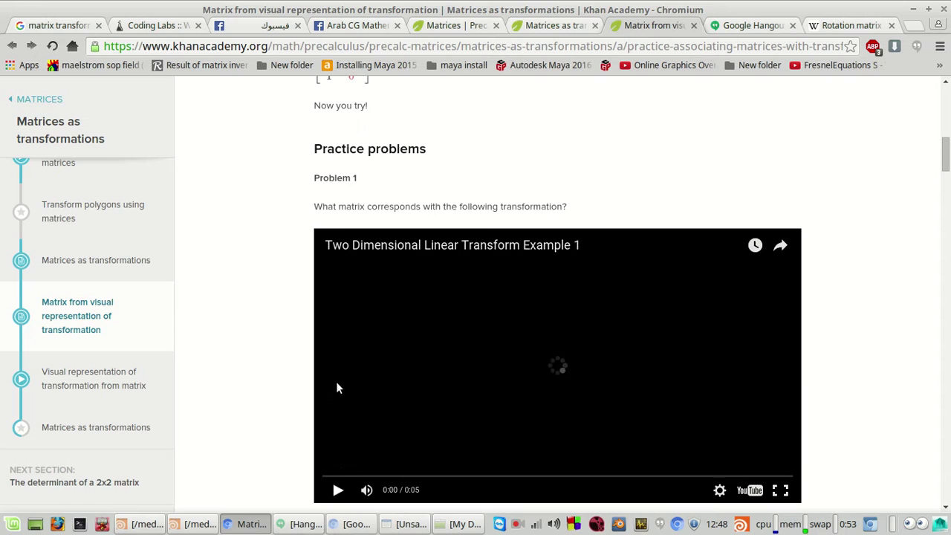
{"action": "scroll", "coordinate": [376, 339], "scroll_direction": "down", "scroll_amount": 1}
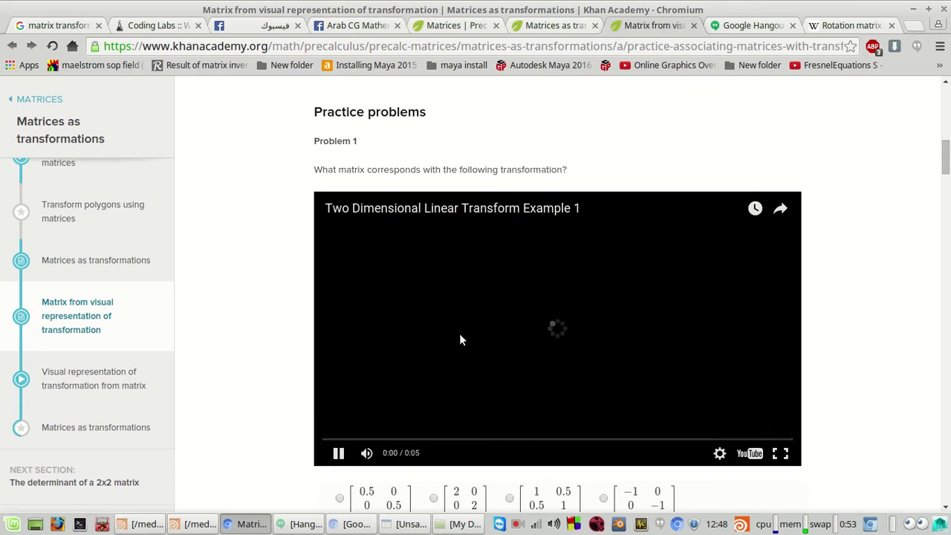
{"action": "scroll", "coordinate": [462, 331], "scroll_direction": "down", "scroll_amount": 1}
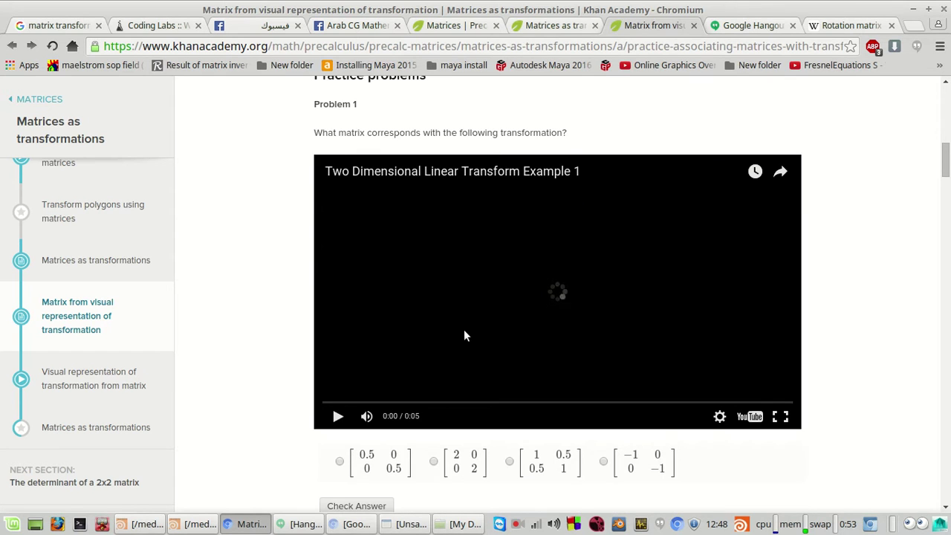
{"action": "scroll", "coordinate": [465, 334], "scroll_direction": "down", "scroll_amount": 2}
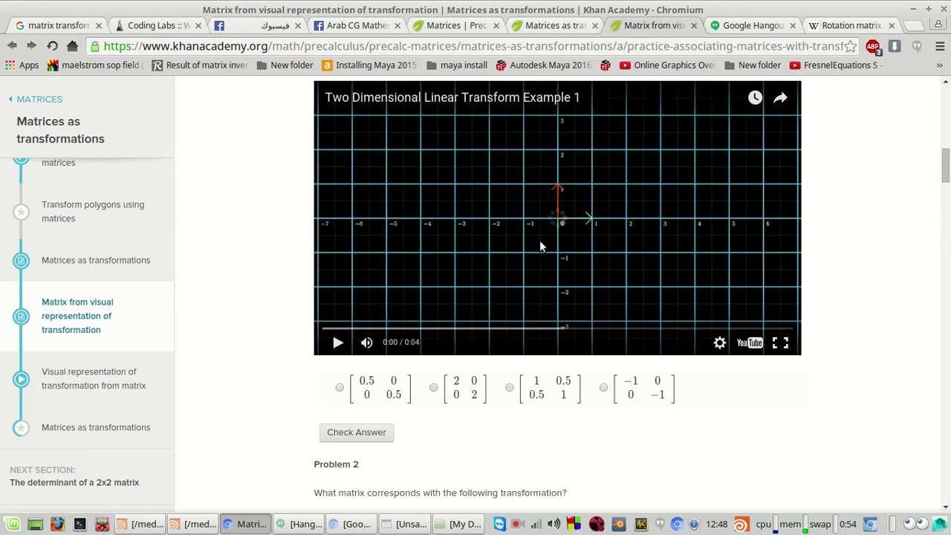
{"action": "scroll", "coordinate": [583, 251], "scroll_direction": "up", "scroll_amount": 1}
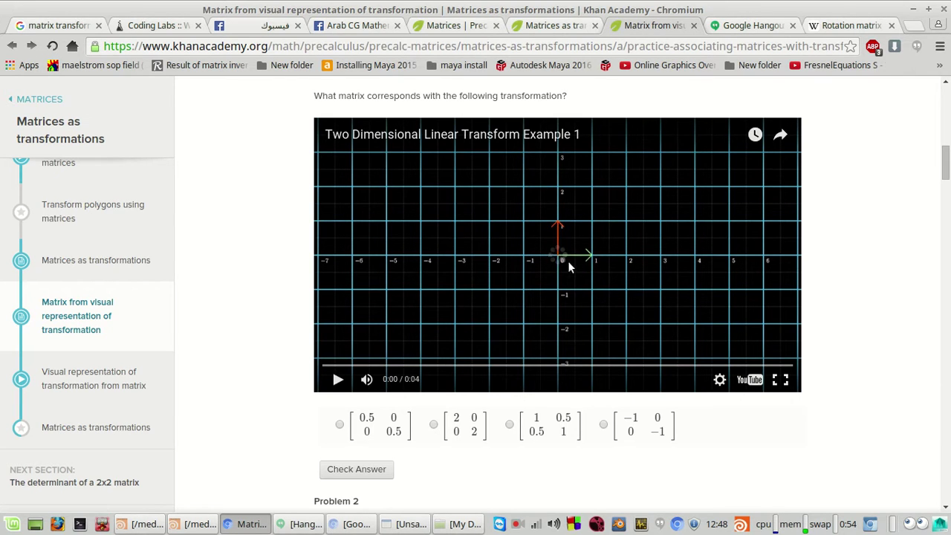
Play the Problem 1 animation, pause it near the end, and submit the matrix with rows 1, 0.5 and 0.5, 1 as the answer.
{"action": "left_click", "coordinate": [564, 259]}
{"action": "left_click", "coordinate": [562, 261]}
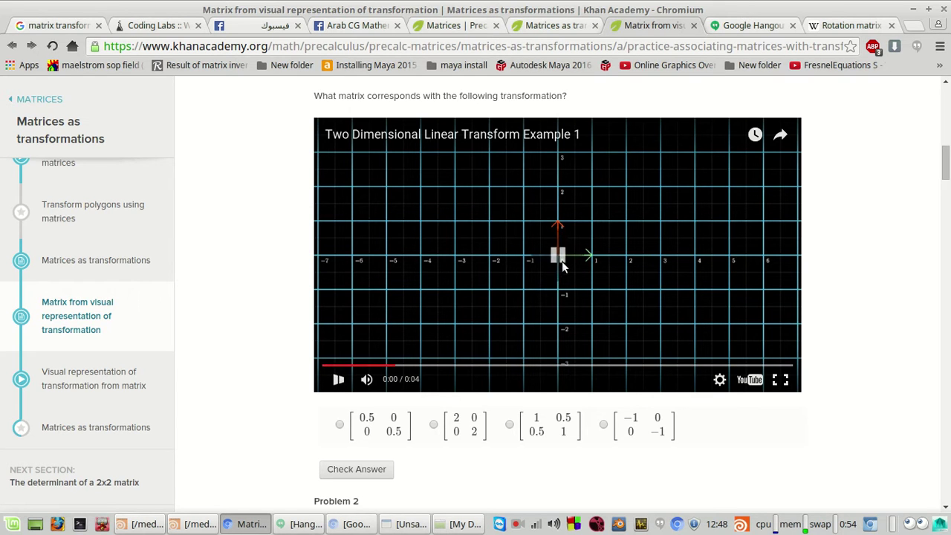
{"action": "left_click", "coordinate": [537, 297]}
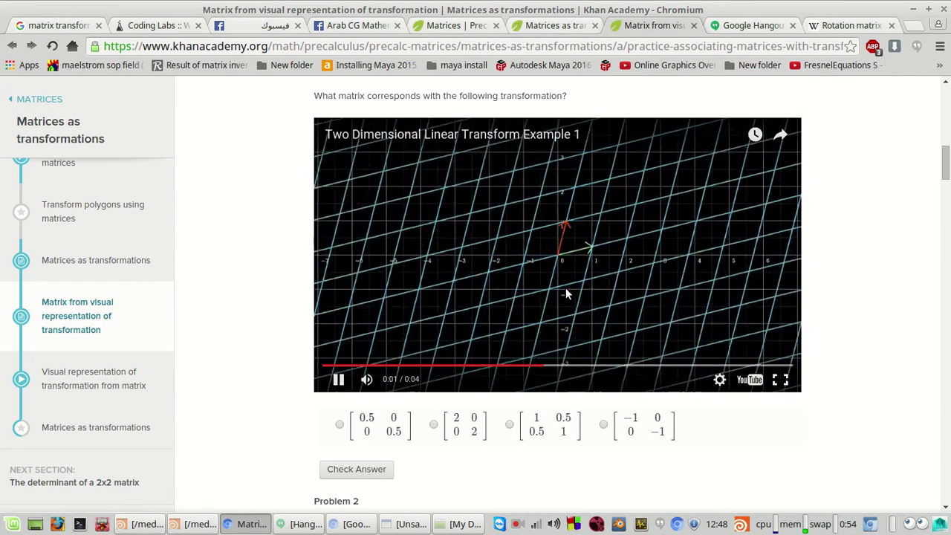
{"action": "left_click", "coordinate": [581, 251]}
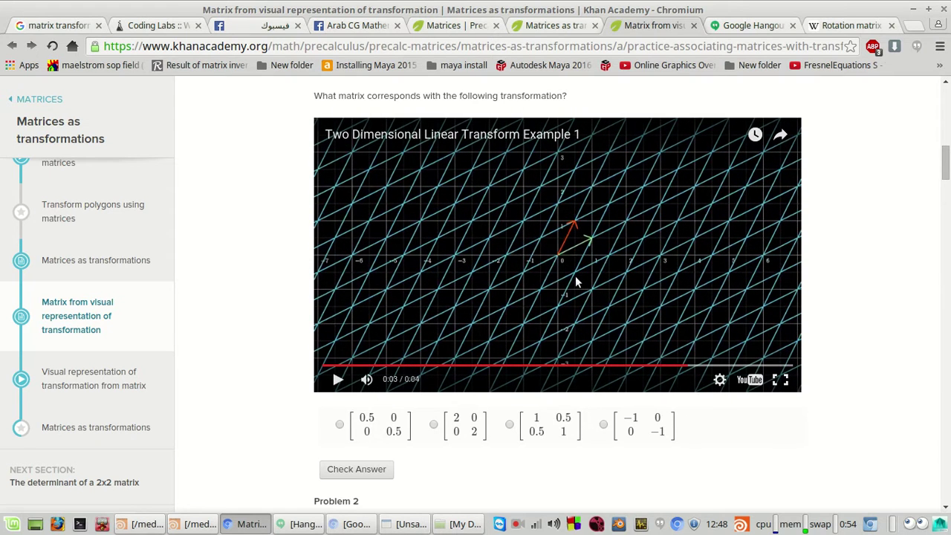
{"action": "left_click", "coordinate": [599, 300]}
{"action": "left_click", "coordinate": [599, 297]}
{"action": "left_click", "coordinate": [506, 433]}
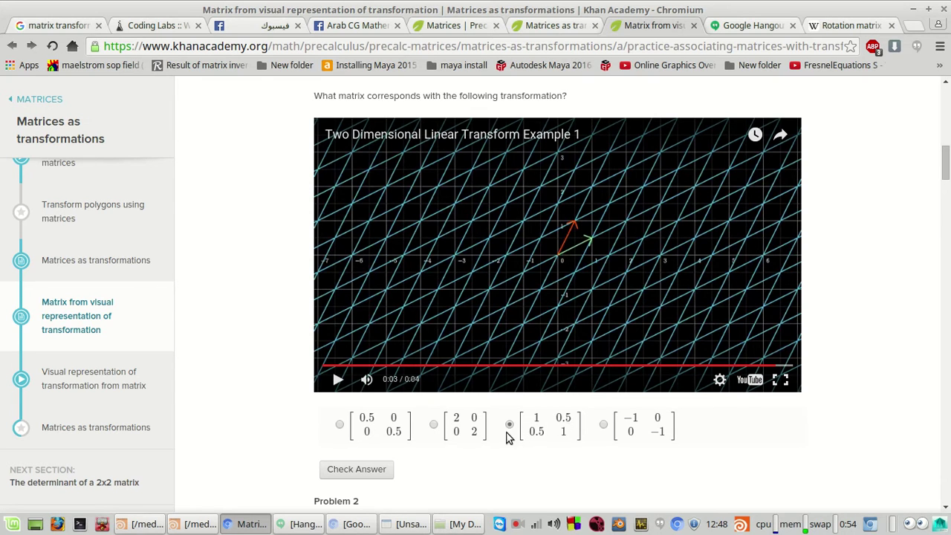
{"action": "left_click", "coordinate": [359, 474]}
Go to Problem 2, play the "Two Dimensional Linear Transform Example 2" video, and pause it once the transformation is complete.
{"action": "scroll", "coordinate": [294, 433], "scroll_direction": "down", "scroll_amount": 2}
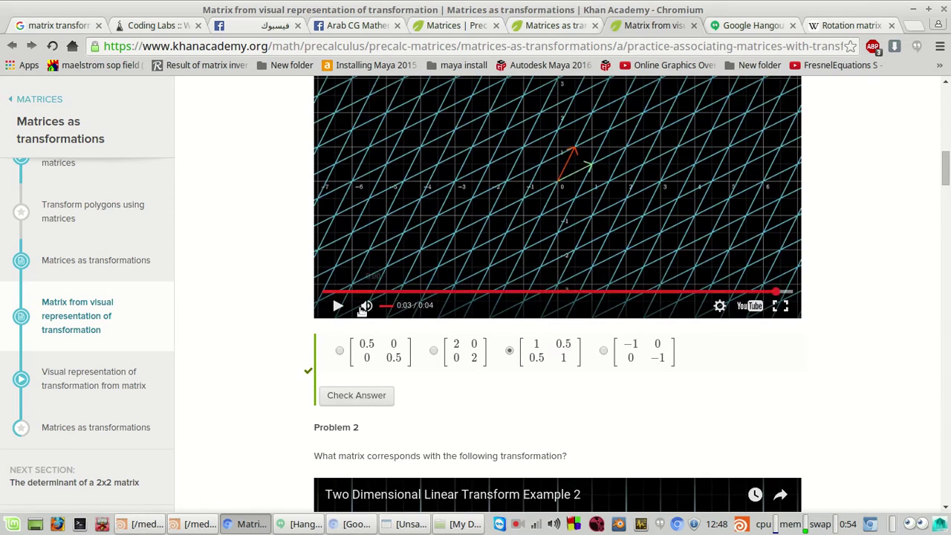
{"action": "scroll", "coordinate": [362, 368], "scroll_direction": "down", "scroll_amount": 3}
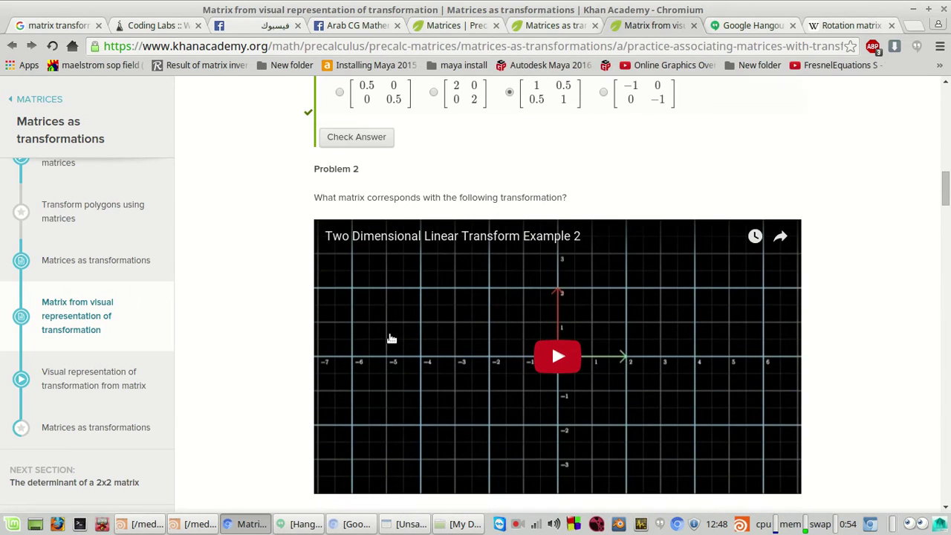
{"action": "scroll", "coordinate": [607, 284], "scroll_direction": "down", "scroll_amount": 2}
{"action": "left_click", "coordinate": [606, 284]}
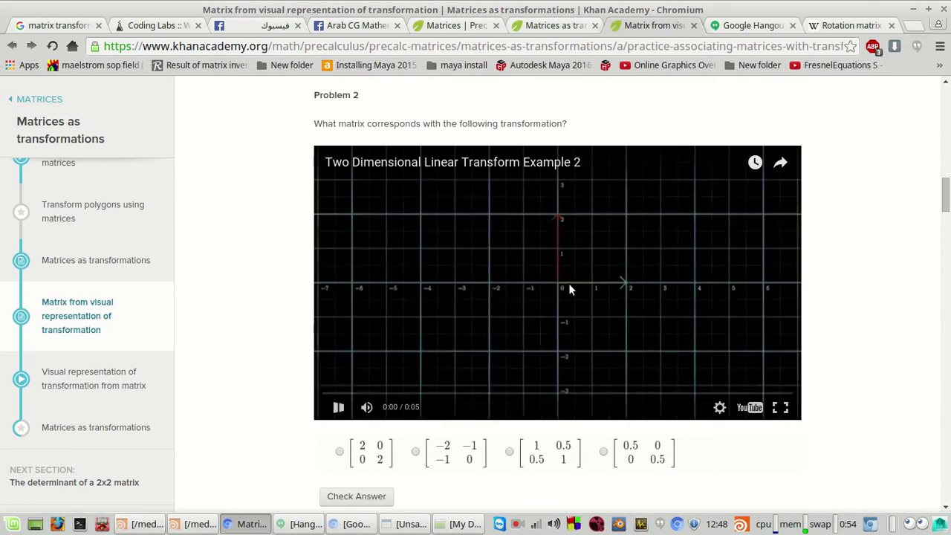
{"action": "scroll", "coordinate": [609, 297], "scroll_direction": "down", "scroll_amount": 4}
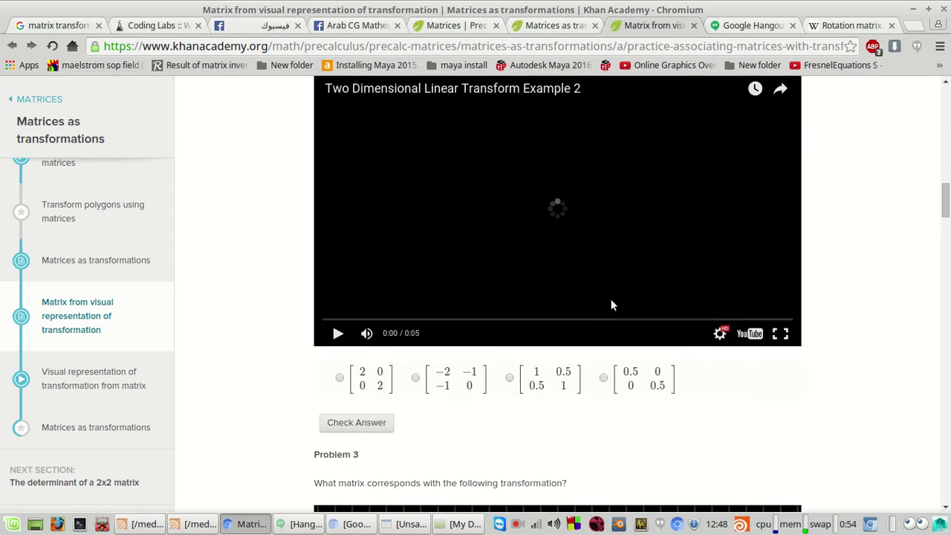
{"action": "scroll", "coordinate": [626, 291], "scroll_direction": "up", "scroll_amount": 5}
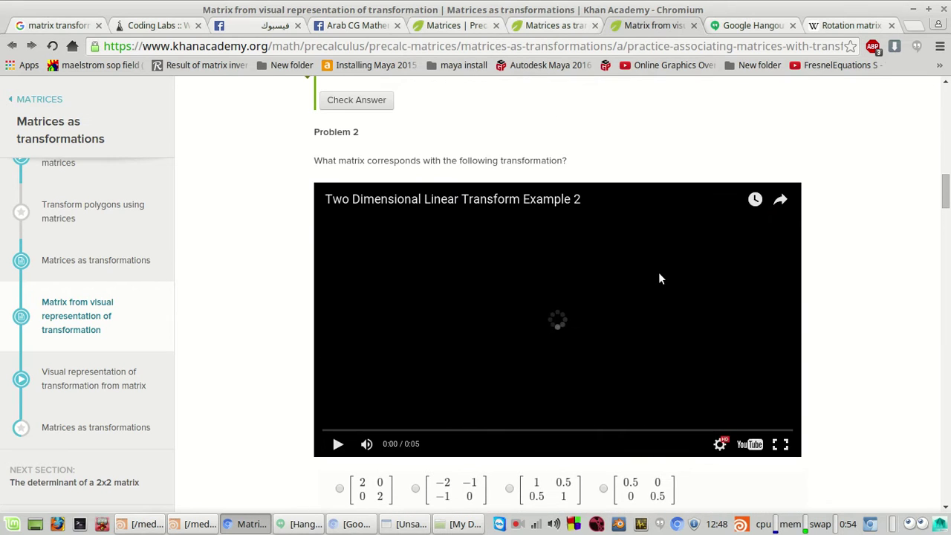
{"action": "scroll", "coordinate": [513, 307], "scroll_direction": "up", "scroll_amount": 1}
{"action": "left_click", "coordinate": [513, 300]}
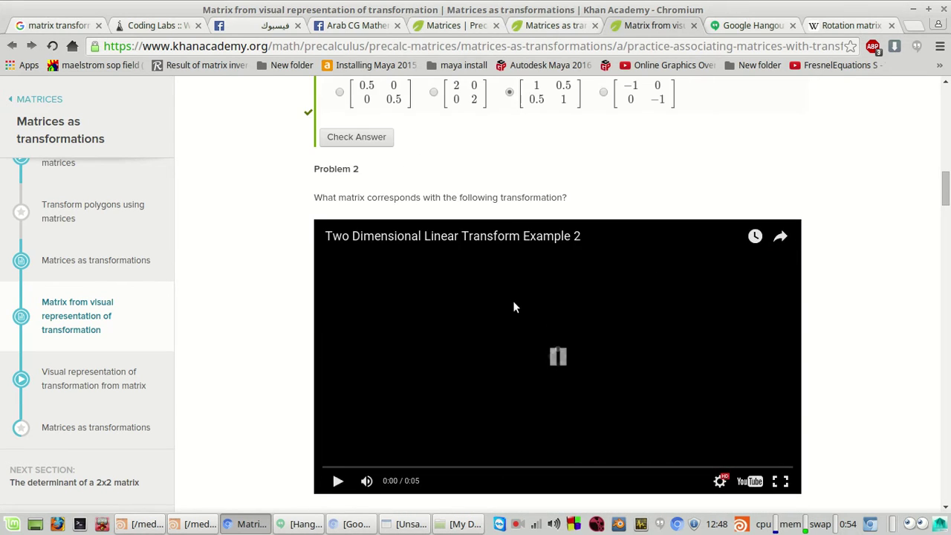
{"action": "scroll", "coordinate": [514, 305], "scroll_direction": "down", "scroll_amount": 1}
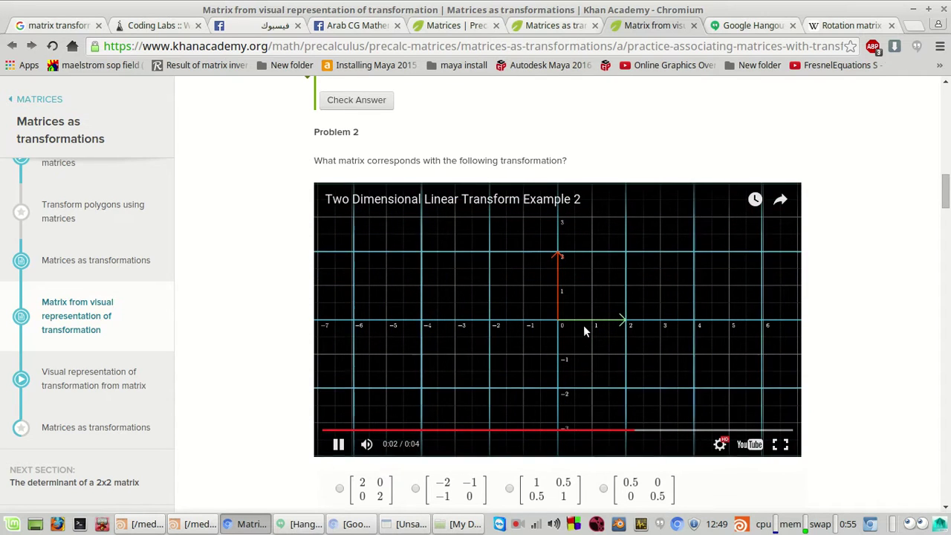
{"action": "left_click", "coordinate": [623, 328]}
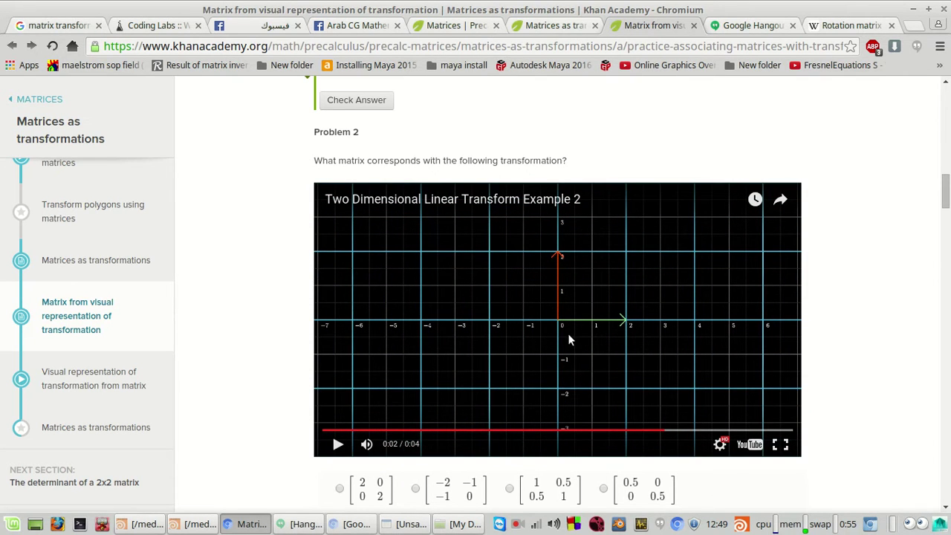
Answer Problem 2 with the matrix whose rows are 2, 0 and 0, 2, and check the answer.
{"action": "left_click", "coordinate": [341, 489]}
{"action": "scroll", "coordinate": [362, 479], "scroll_direction": "down", "scroll_amount": 3}
{"action": "left_click", "coordinate": [356, 422]}
Go to Problem 3, play the "Two Dimensional Linear Transform Example 3" video, and pause it near the end.
{"action": "scroll", "coordinate": [368, 423], "scroll_direction": "down", "scroll_amount": 6}
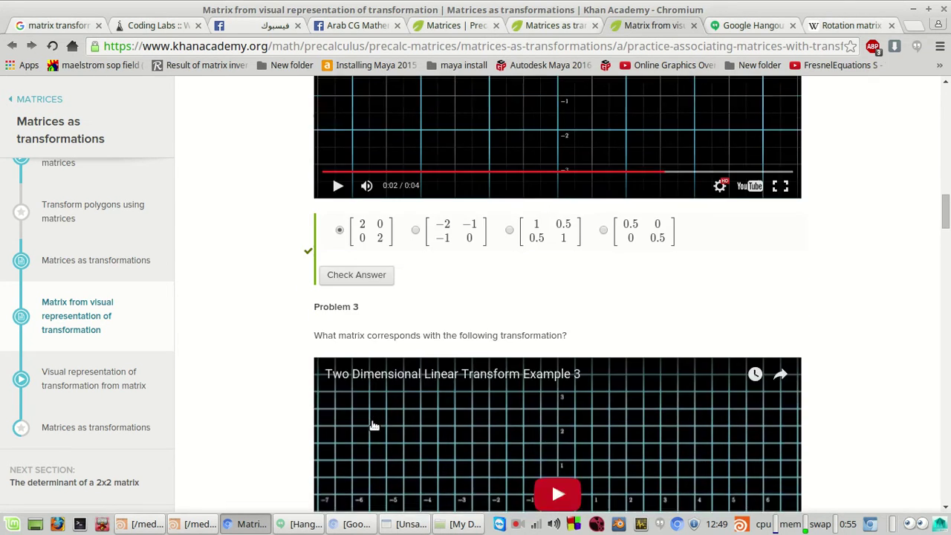
{"action": "scroll", "coordinate": [375, 425], "scroll_direction": "down", "scroll_amount": 4}
{"action": "left_click", "coordinate": [556, 272]}
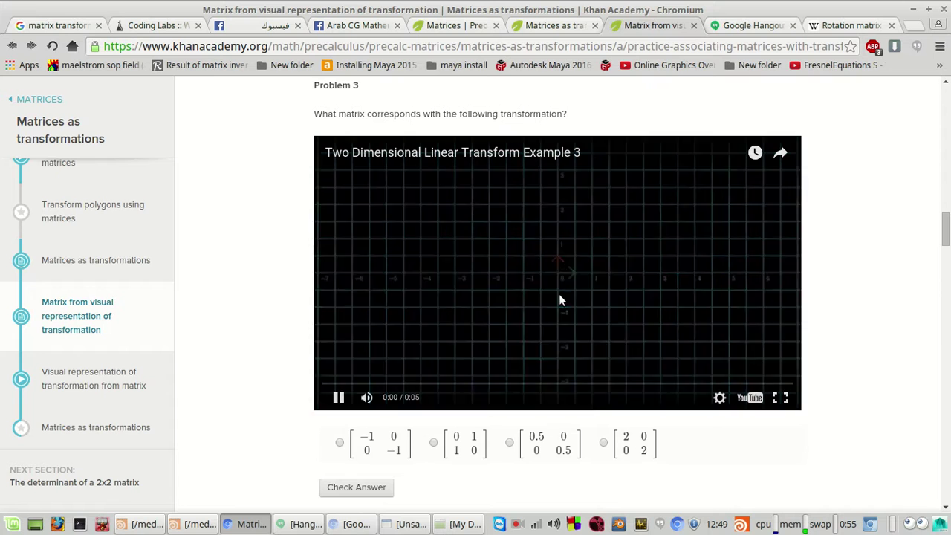
{"action": "scroll", "coordinate": [352, 401], "scroll_direction": "down", "scroll_amount": 3}
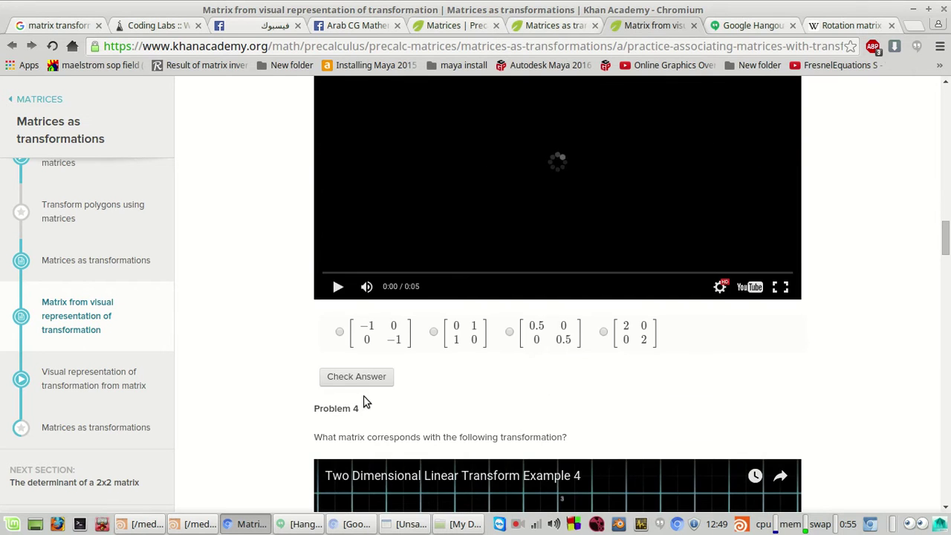
{"action": "scroll", "coordinate": [371, 405], "scroll_direction": "up", "scroll_amount": 4}
{"action": "scroll", "coordinate": [386, 401], "scroll_direction": "down", "scroll_amount": 3}
{"action": "scroll", "coordinate": [391, 399], "scroll_direction": "up", "scroll_amount": 4}
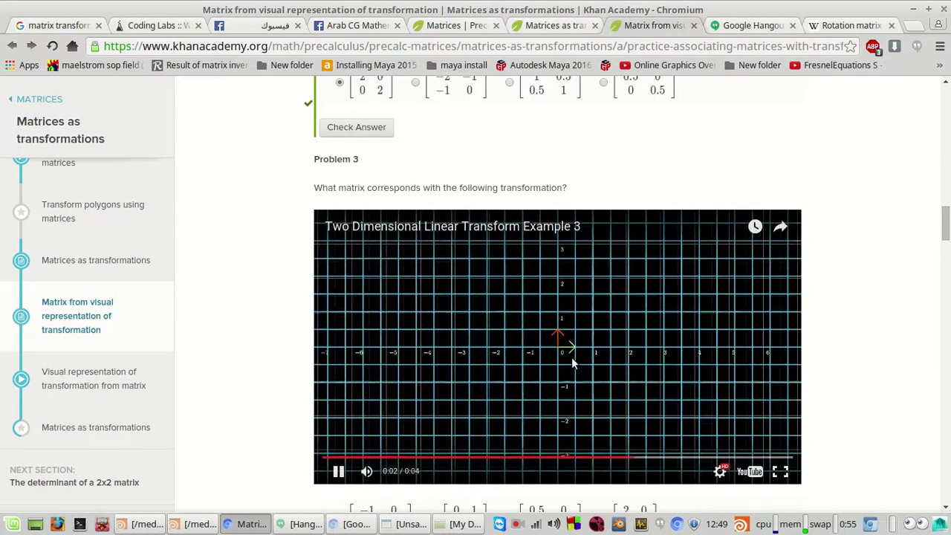
{"action": "left_click", "coordinate": [572, 361]}
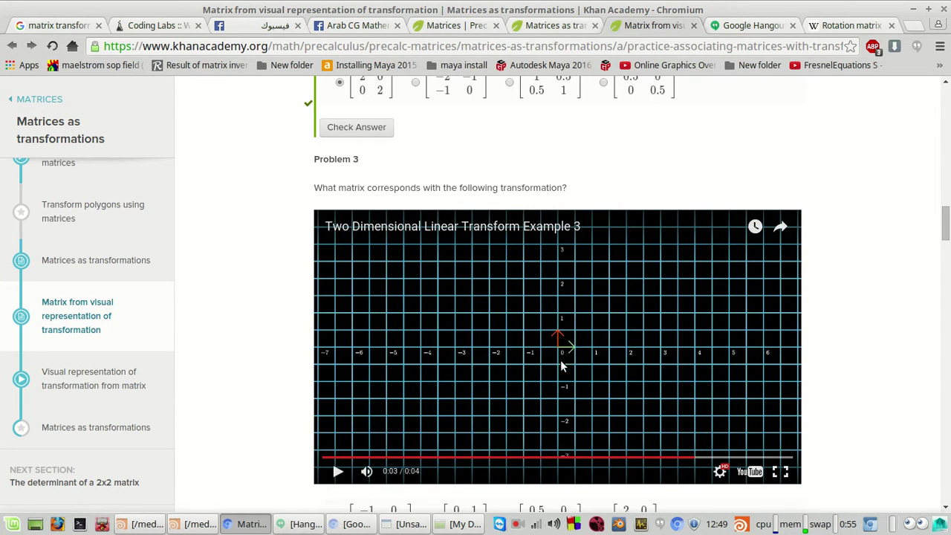
Answer Problem 3 with the matrix whose rows are 0.5, 0 and 0, 0.5, and check the answer.
{"action": "scroll", "coordinate": [561, 365], "scroll_direction": "down", "scroll_amount": 2}
{"action": "left_click", "coordinate": [509, 442]}
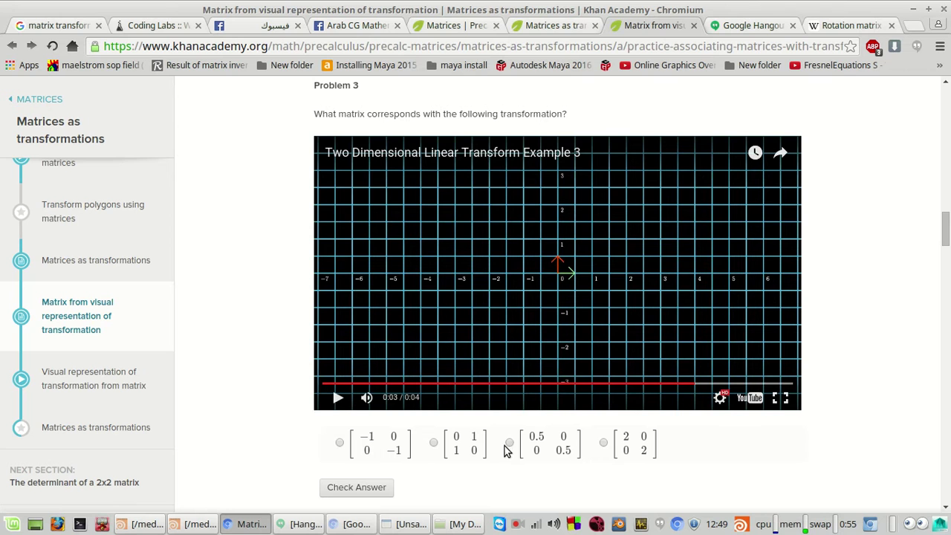
{"action": "left_click", "coordinate": [346, 492]}
Go to Problem 4, play the "Two Dimensional Linear Transform Example 4" video, and pause it near the end.
{"action": "scroll", "coordinate": [446, 420], "scroll_direction": "down", "scroll_amount": 12}
{"action": "left_click", "coordinate": [515, 326]}
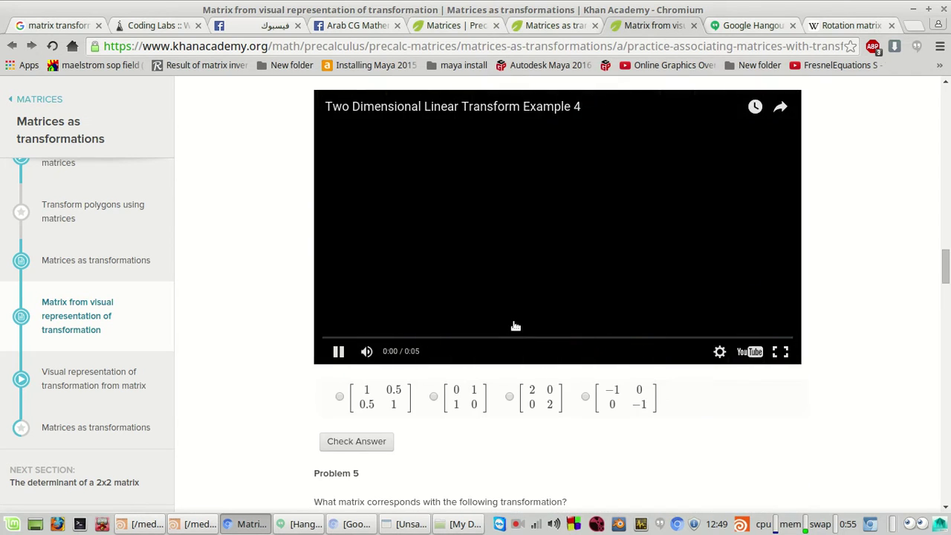
{"action": "scroll", "coordinate": [542, 252], "scroll_direction": "down", "scroll_amount": 20}
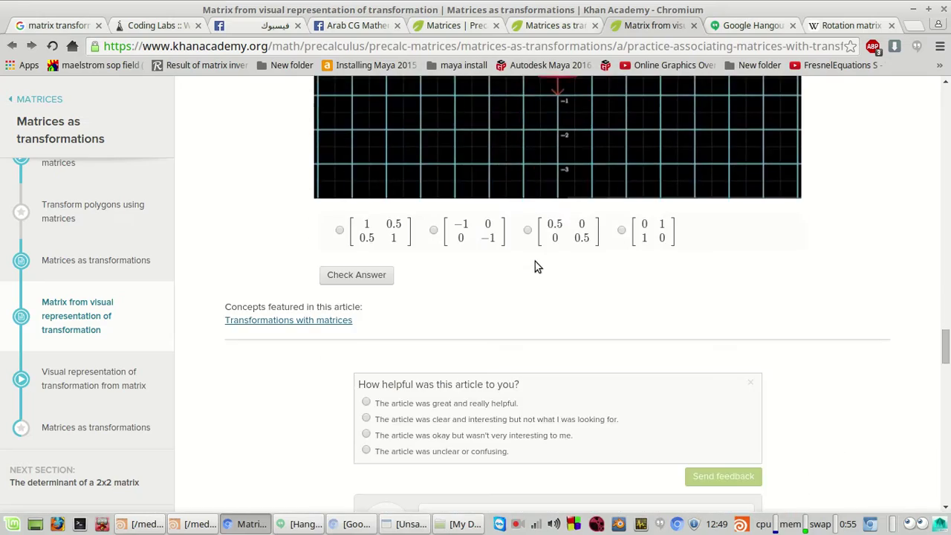
{"action": "scroll", "coordinate": [558, 349], "scroll_direction": "up", "scroll_amount": 15}
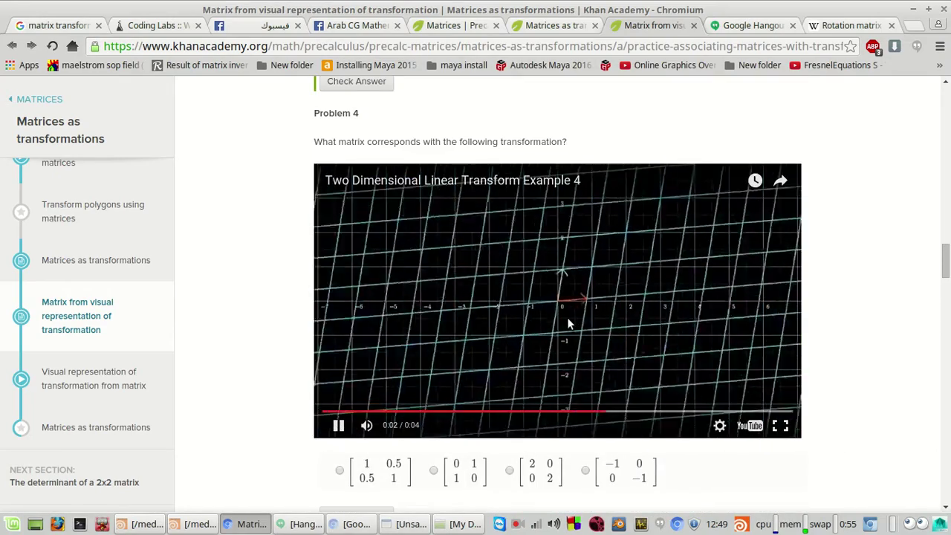
{"action": "left_click", "coordinate": [568, 323]}
Answer Problem 4 with the matrix whose rows are 0, 1 and 1, 0, and check the answer.
{"action": "scroll", "coordinate": [567, 327], "scroll_direction": "down", "scroll_amount": 1}
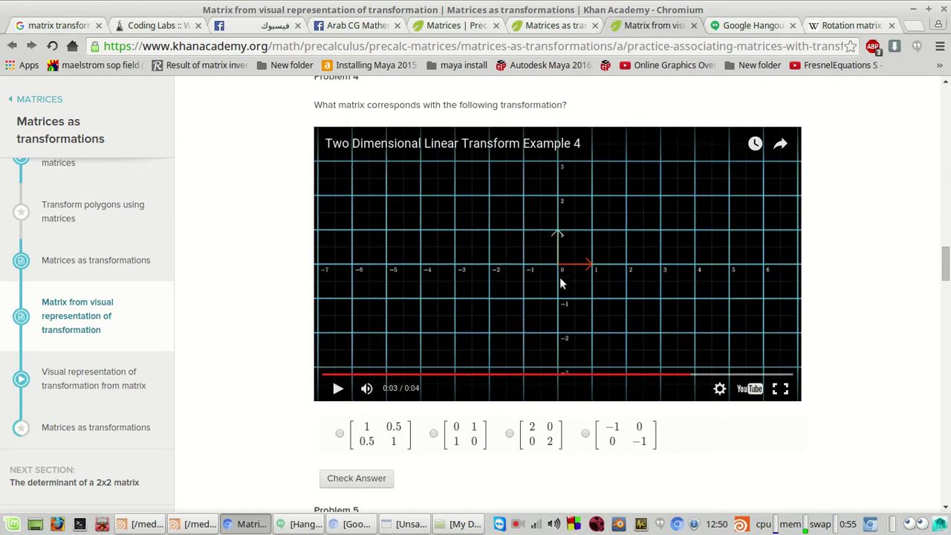
{"action": "left_click", "coordinate": [433, 433]}
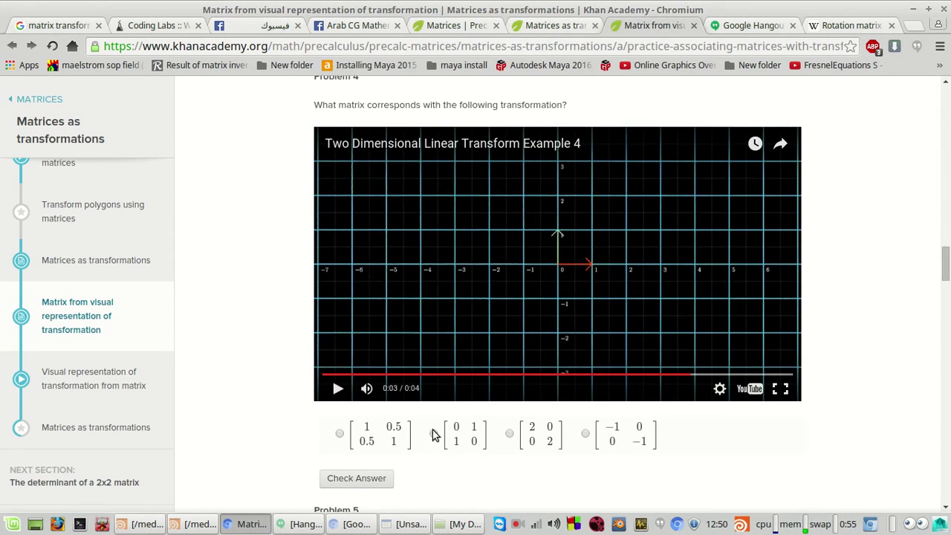
{"action": "left_click", "coordinate": [359, 479]}
Look over Problems 5 and 6, revisit the "Matrices as transformations" article, and return to the Problem 4 animation.
{"action": "scroll", "coordinate": [360, 479], "scroll_direction": "down", "scroll_amount": 10}
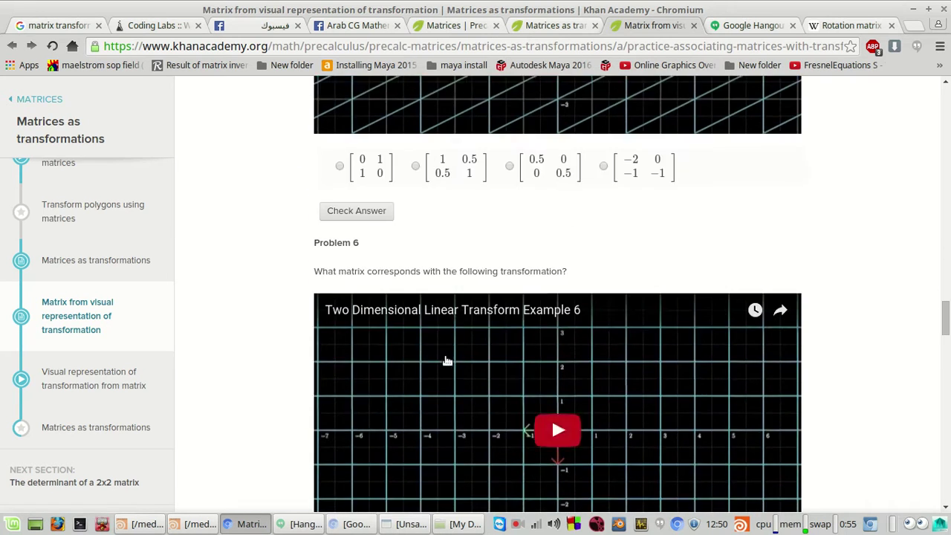
{"action": "scroll", "coordinate": [441, 366], "scroll_direction": "up", "scroll_amount": 8}
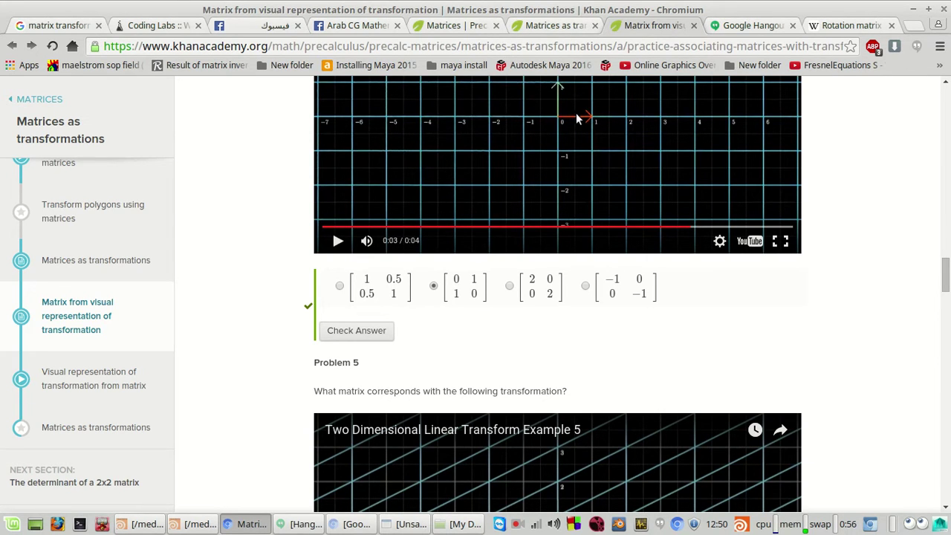
{"action": "left_click", "coordinate": [557, 27]}
{"action": "scroll", "coordinate": [542, 128], "scroll_direction": "up", "scroll_amount": 1}
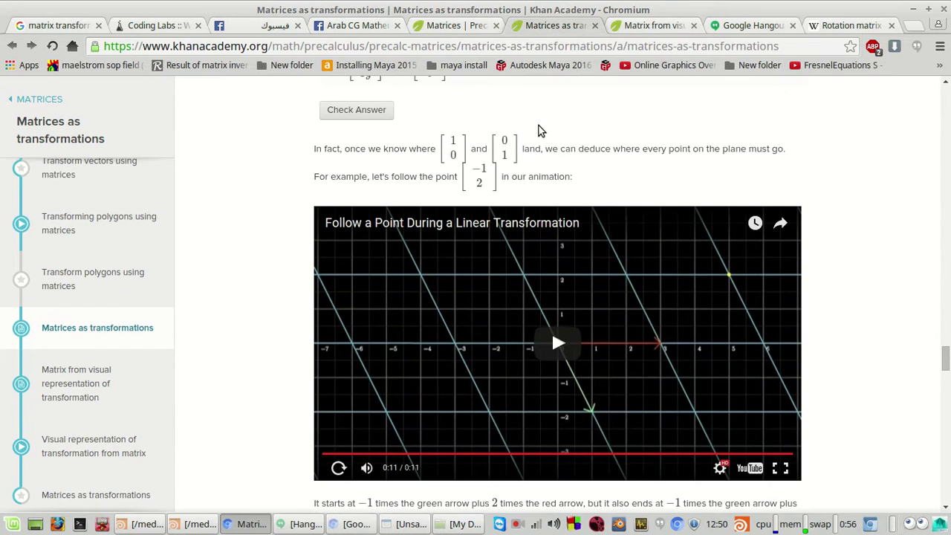
{"action": "scroll", "coordinate": [540, 130], "scroll_direction": "up", "scroll_amount": 3}
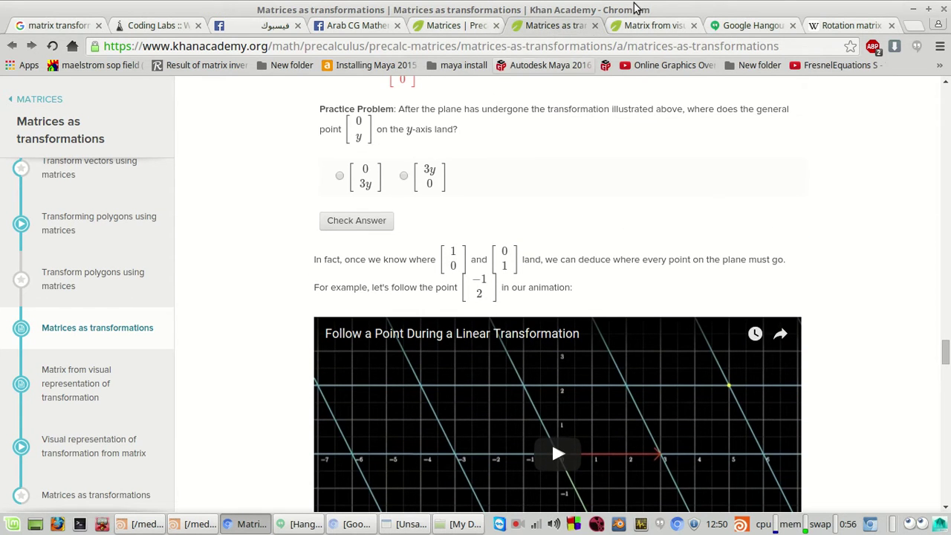
{"action": "left_click", "coordinate": [661, 25]}
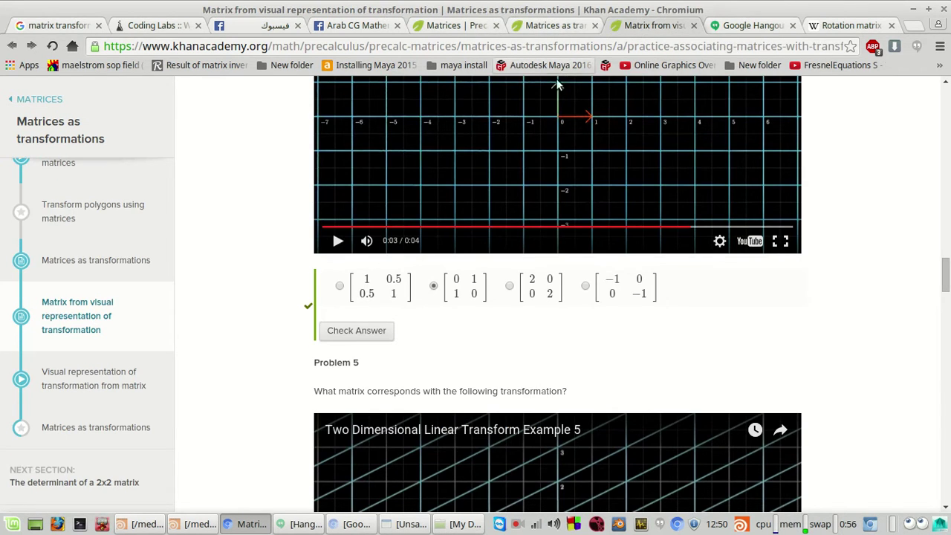
{"action": "scroll", "coordinate": [678, 210], "scroll_direction": "up", "scroll_amount": 5}
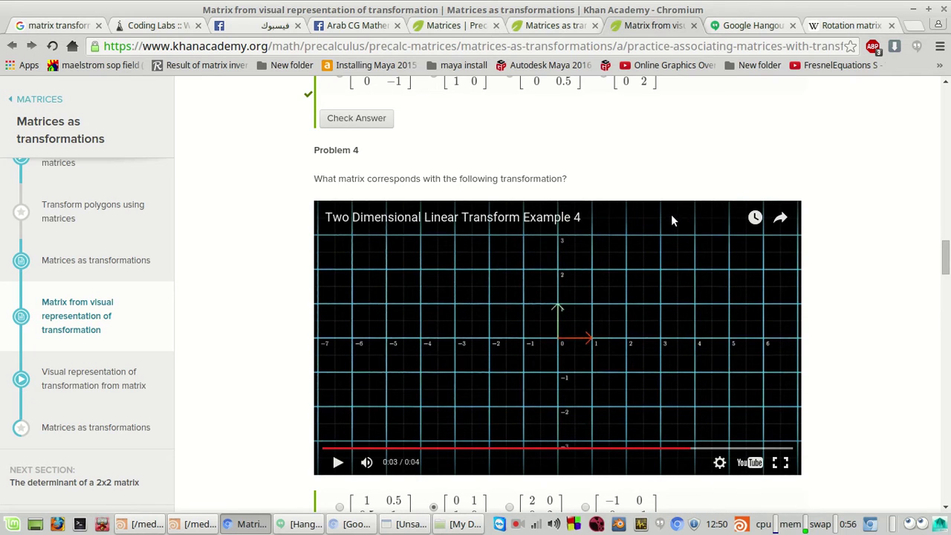
Switch to Houdini to examine the teapot scene and its node network, and return to Khan Academy's Problem 3.
{"action": "left_click", "coordinate": [199, 520]}
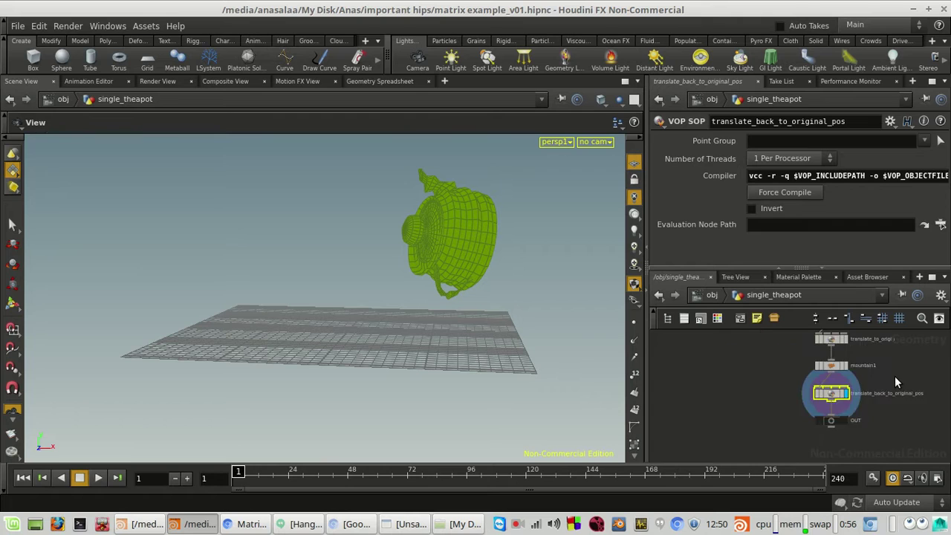
{"action": "scroll", "coordinate": [865, 423], "scroll_direction": "down", "scroll_amount": 3}
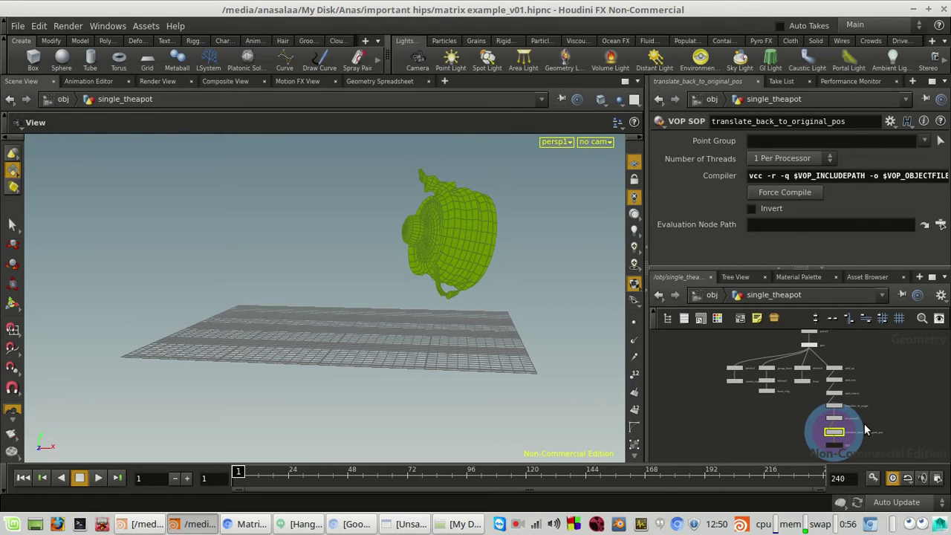
{"action": "scroll", "coordinate": [866, 430], "scroll_direction": "up", "scroll_amount": 1}
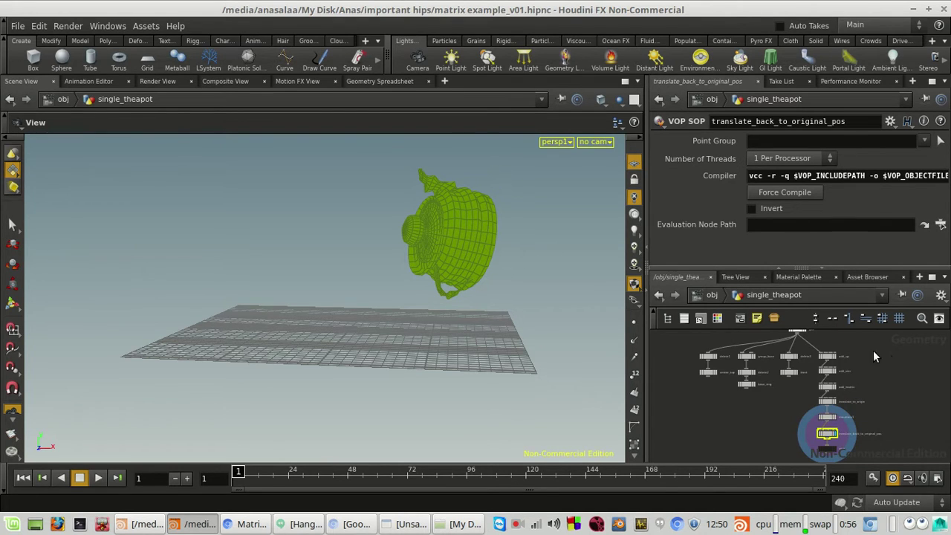
{"action": "scroll", "coordinate": [408, 342], "scroll_direction": "up", "scroll_amount": 2}
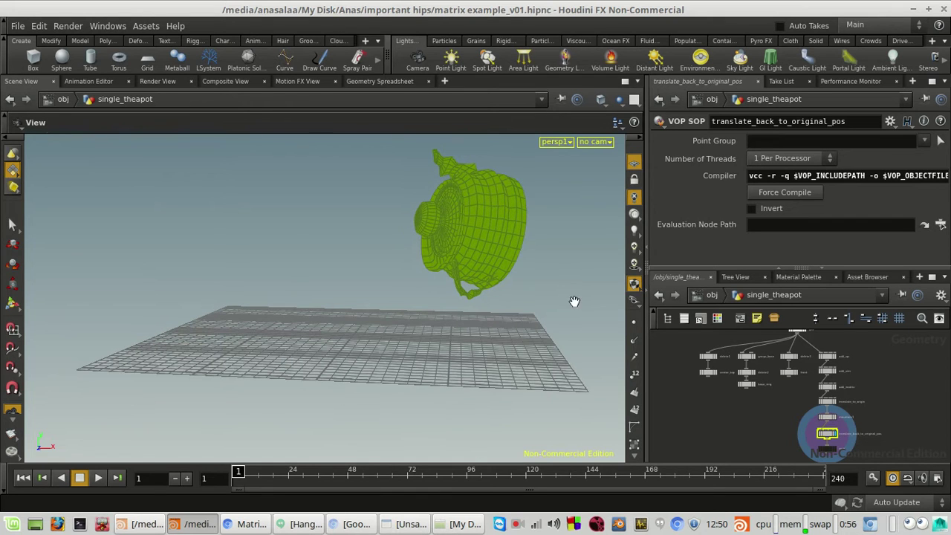
{"action": "left_click", "coordinate": [203, 526]}
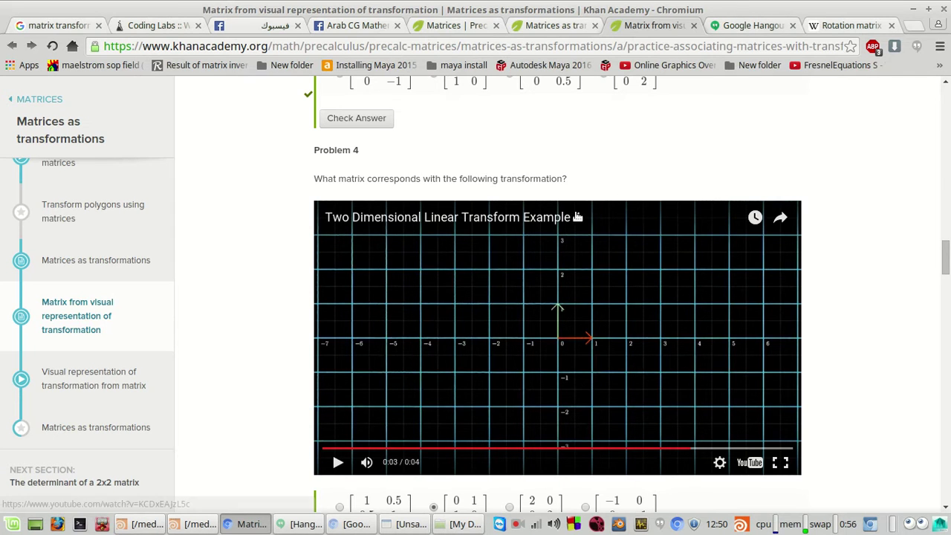
{"action": "scroll", "coordinate": [569, 230], "scroll_direction": "up", "scroll_amount": 5}
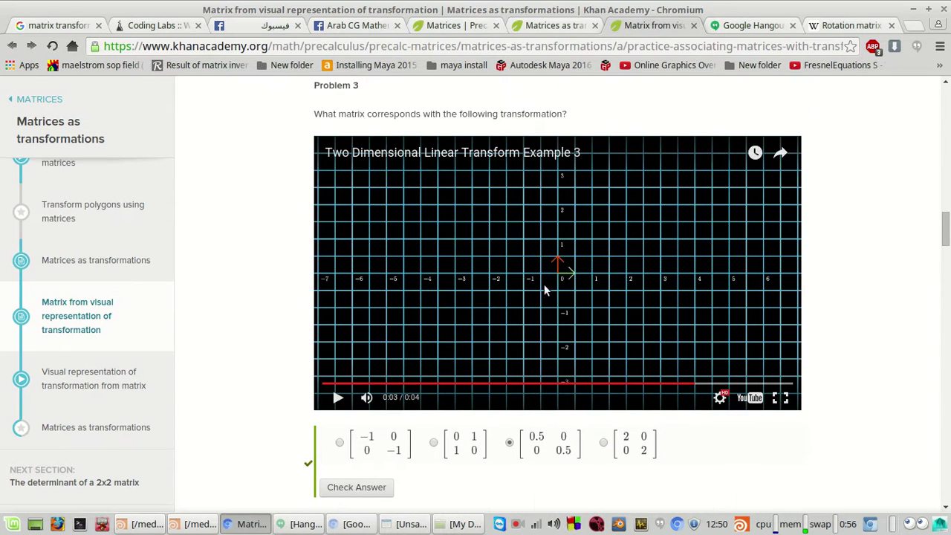
Return to Problem 1 and replay the "Two Dimensional Linear Transform Example 1" animation, pausing it partway and again once the grid is skewed.
{"action": "scroll", "coordinate": [543, 296], "scroll_direction": "up", "scroll_amount": 10}
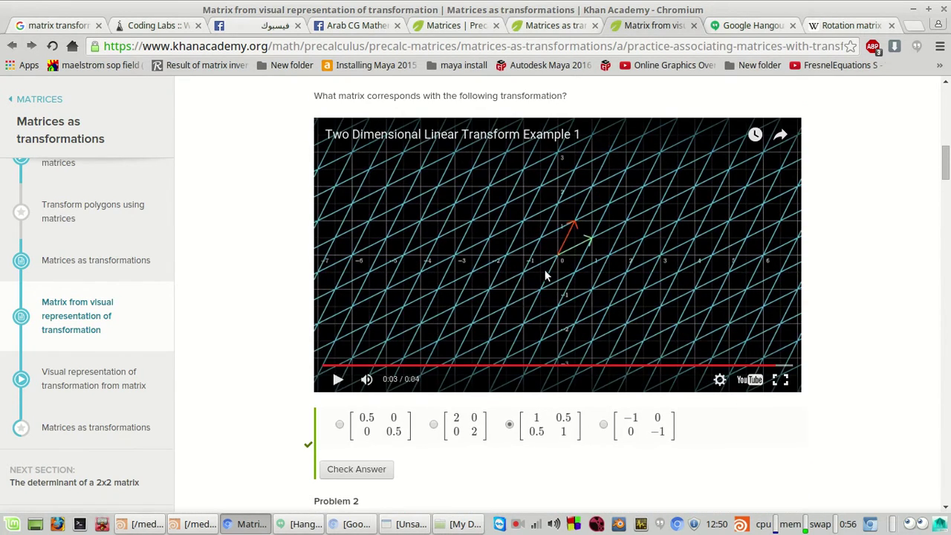
{"action": "left_click", "coordinate": [545, 276]}
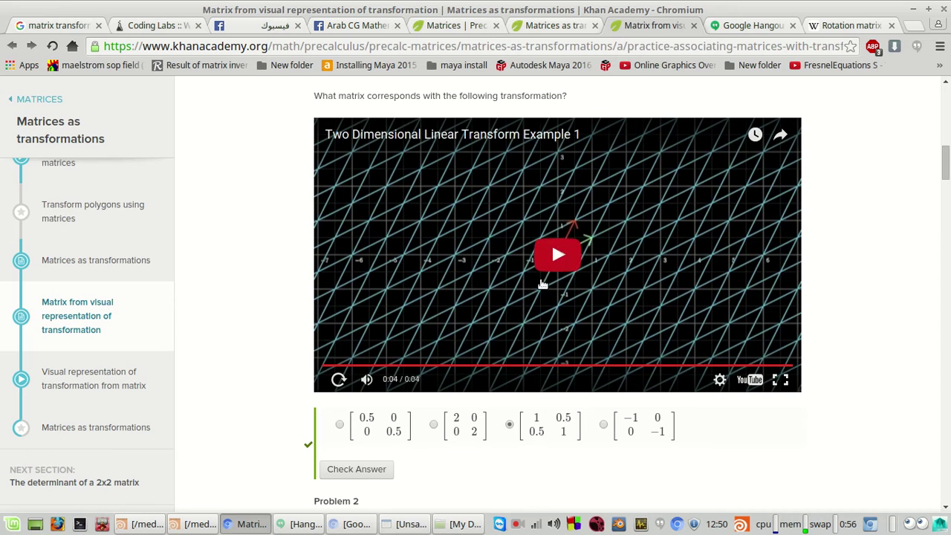
{"action": "left_click", "coordinate": [525, 290]}
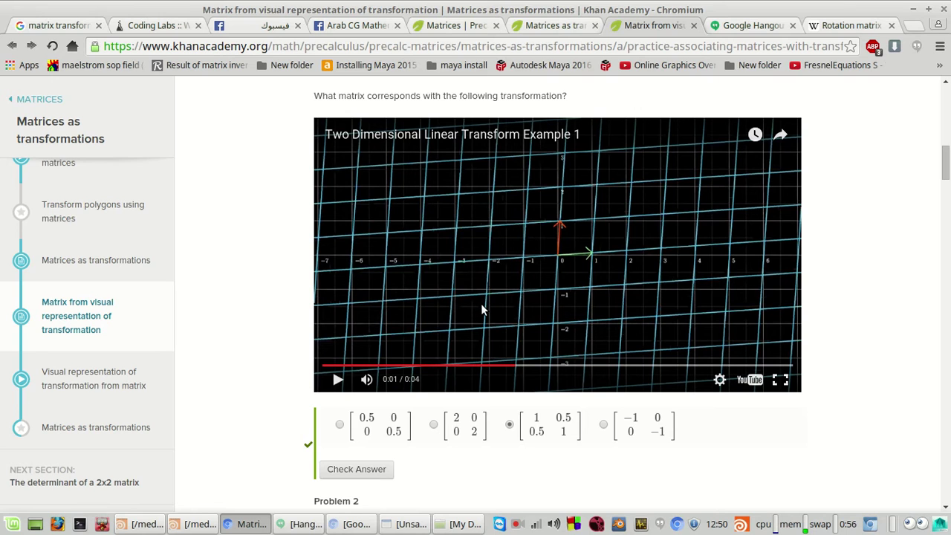
{"action": "scroll", "coordinate": [481, 308], "scroll_direction": "up", "scroll_amount": 1}
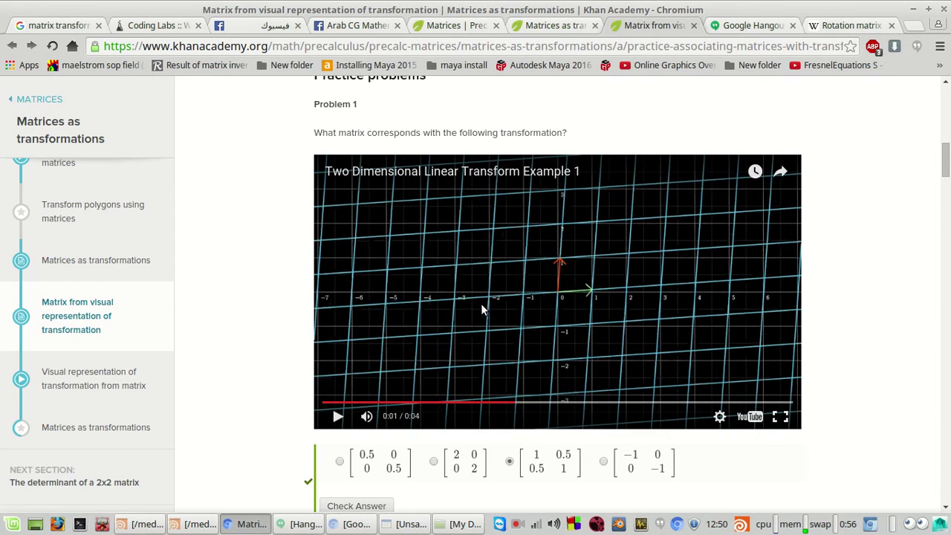
{"action": "scroll", "coordinate": [496, 320], "scroll_direction": "up", "scroll_amount": 2}
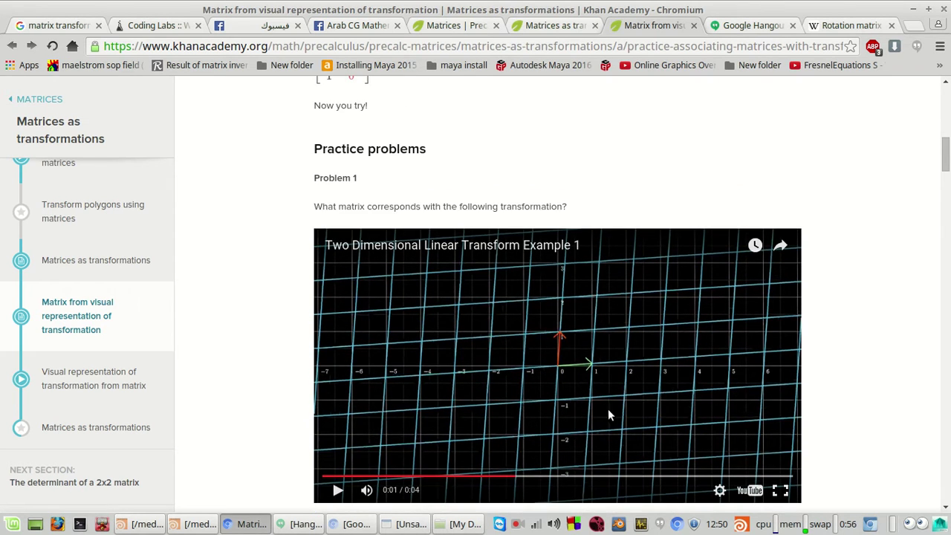
{"action": "left_click", "coordinate": [557, 401]}
{"action": "left_click", "coordinate": [576, 361]}
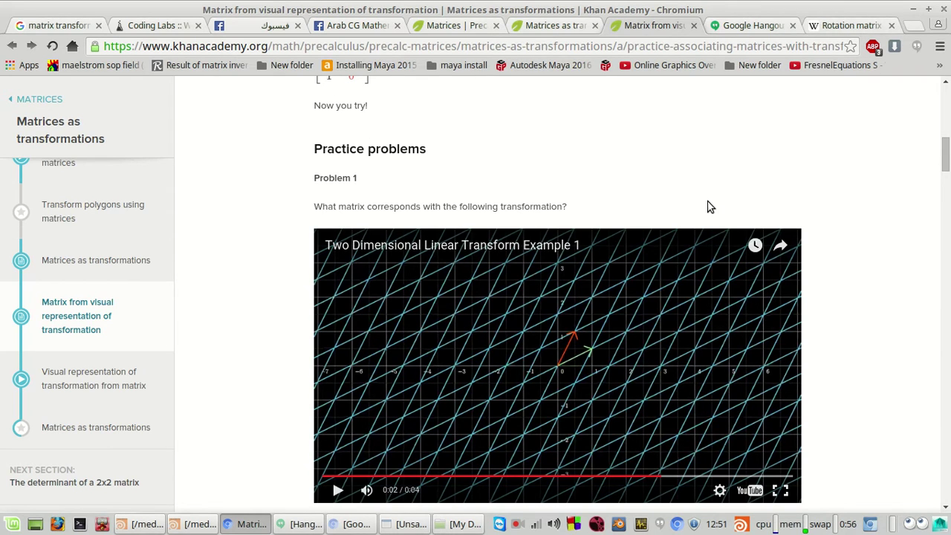
Go back to the article's warmup example with the "90 Degree Rotation" animation.
{"action": "scroll", "coordinate": [707, 206], "scroll_direction": "up", "scroll_amount": 5}
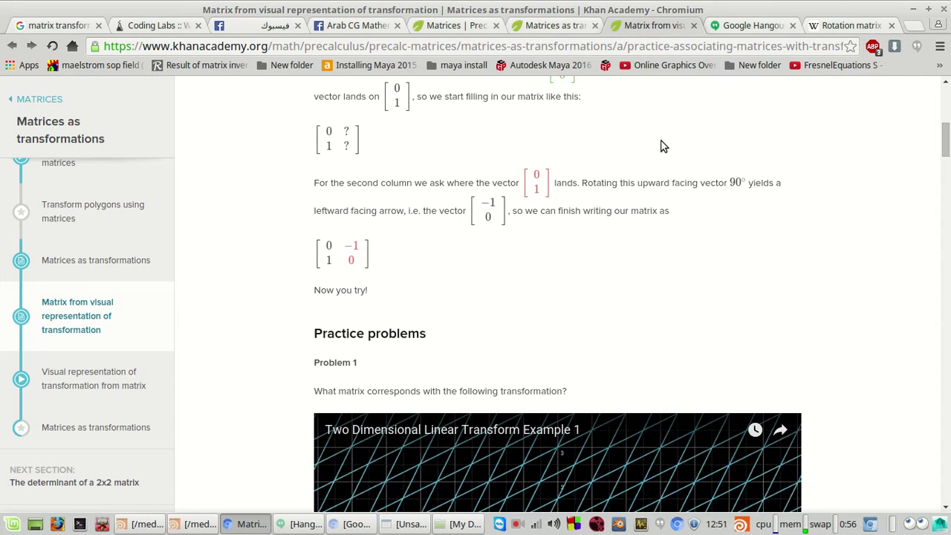
{"action": "scroll", "coordinate": [662, 144], "scroll_direction": "up", "scroll_amount": 7}
{"action": "scroll", "coordinate": [666, 176], "scroll_direction": "up", "scroll_amount": 5}
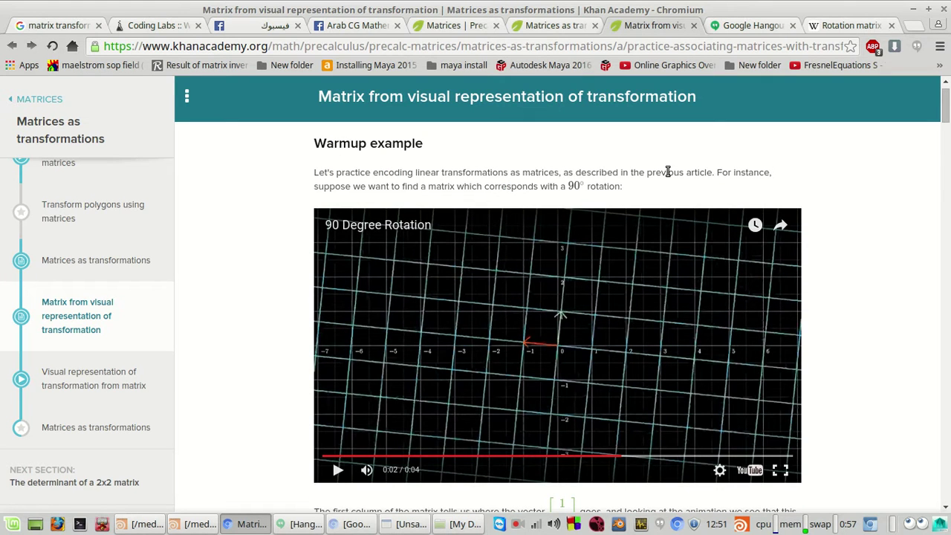
{"action": "scroll", "coordinate": [668, 173], "scroll_direction": "up", "scroll_amount": 1}
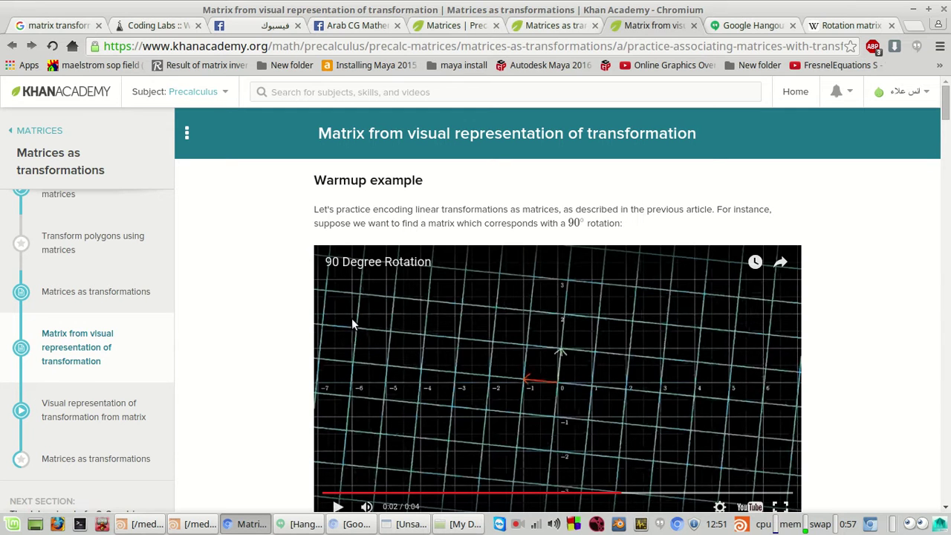
Switch to the Wikipedia "Rotation matrix" article and examine its introduction and the sine and cosine matrix formula.
{"action": "left_click", "coordinate": [823, 30]}
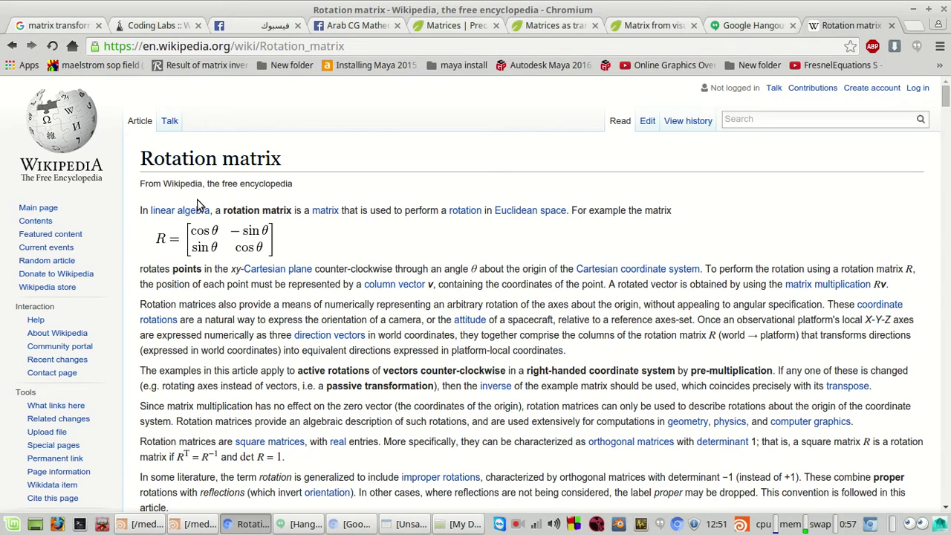
{"action": "left_click_drag", "start_coordinate": [137, 158], "coordinate": [210, 170]}
{"action": "left_click_drag", "start_coordinate": [311, 189], "coordinate": [291, 349]}
{"action": "left_click", "coordinate": [416, 256]}
Switch to the Houdini scene matrix example_v01 and examine the single_theapot node network.
{"action": "left_click", "coordinate": [199, 526]}
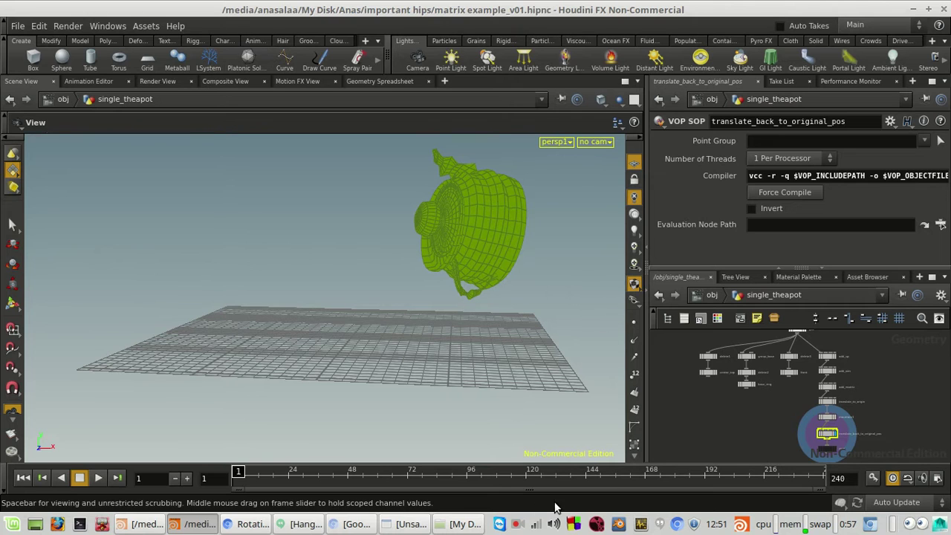
{"action": "scroll", "coordinate": [769, 385], "scroll_direction": "up", "scroll_amount": 1}
{"action": "scroll", "coordinate": [769, 384], "scroll_direction": "up", "scroll_amount": 3}
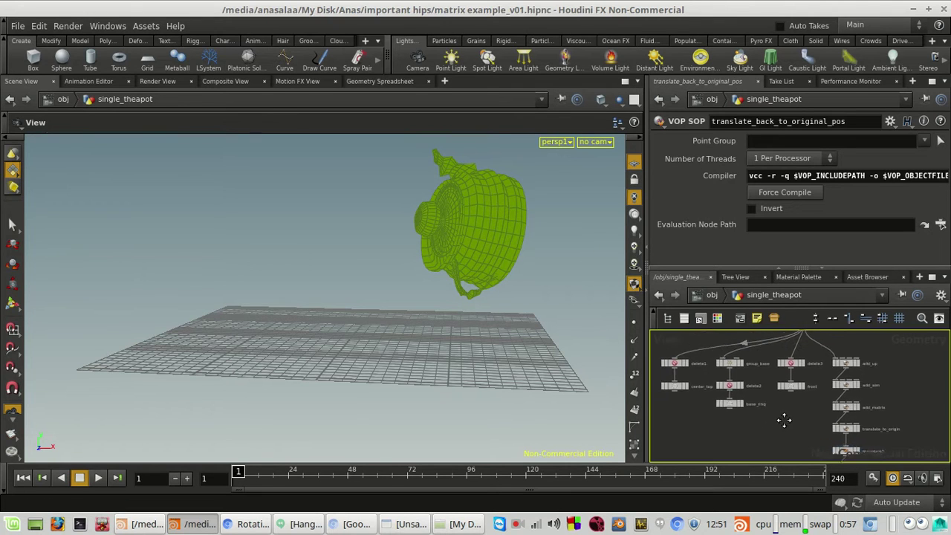
Switch to the Houdini scene matrix_toy and display the box1 node from the source nodes of geo1.
{"action": "left_click", "coordinate": [144, 523]}
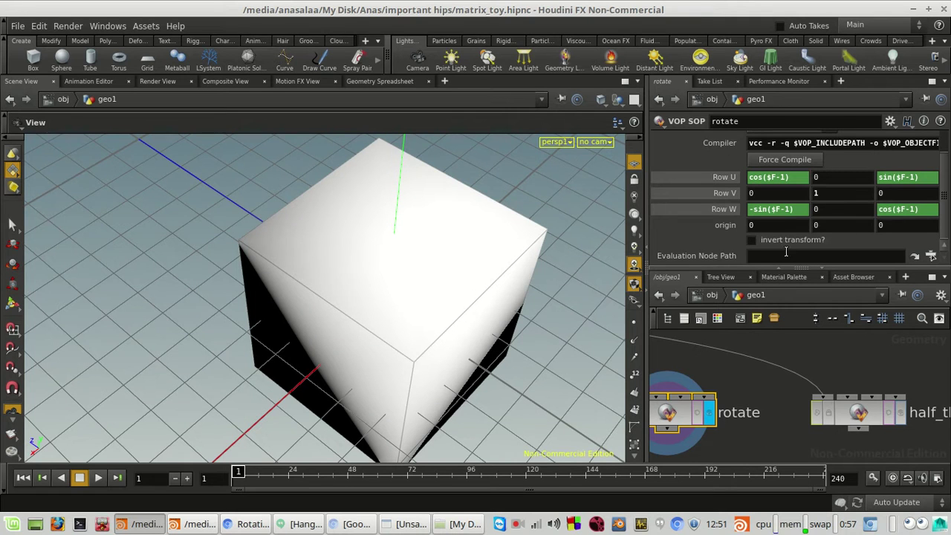
{"action": "scroll", "coordinate": [797, 415], "scroll_direction": "down", "scroll_amount": 4}
{"action": "middle_click_drag", "start_coordinate": [810, 444], "coordinate": [928, 428]}
{"action": "middle_click_drag", "start_coordinate": [802, 436], "coordinate": [896, 451]}
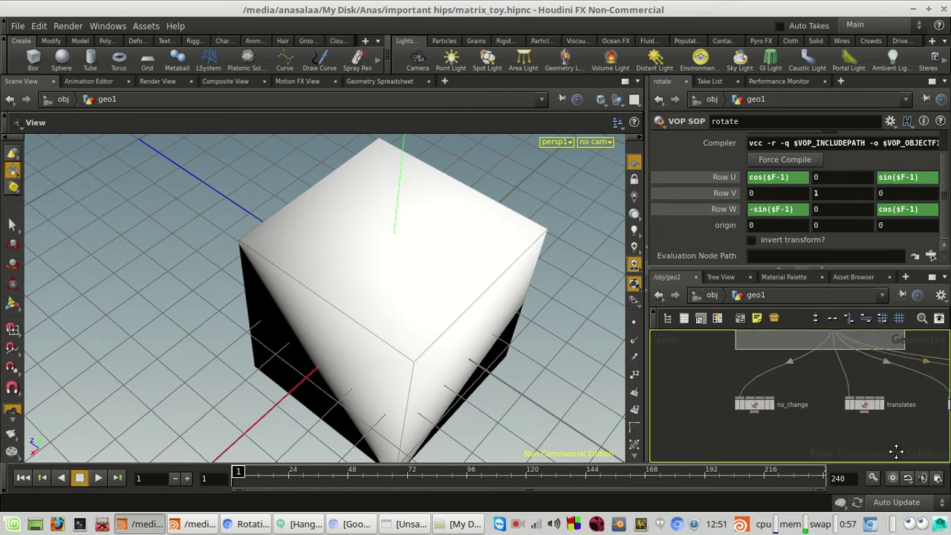
{"action": "scroll", "coordinate": [896, 452], "scroll_direction": "down", "scroll_amount": 4}
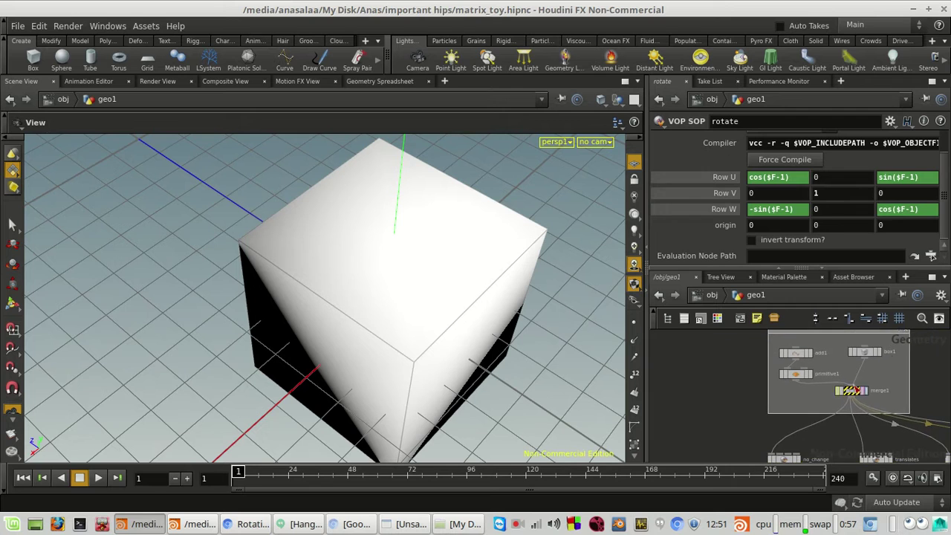
{"action": "scroll", "coordinate": [884, 357], "scroll_direction": "up", "scroll_amount": 5}
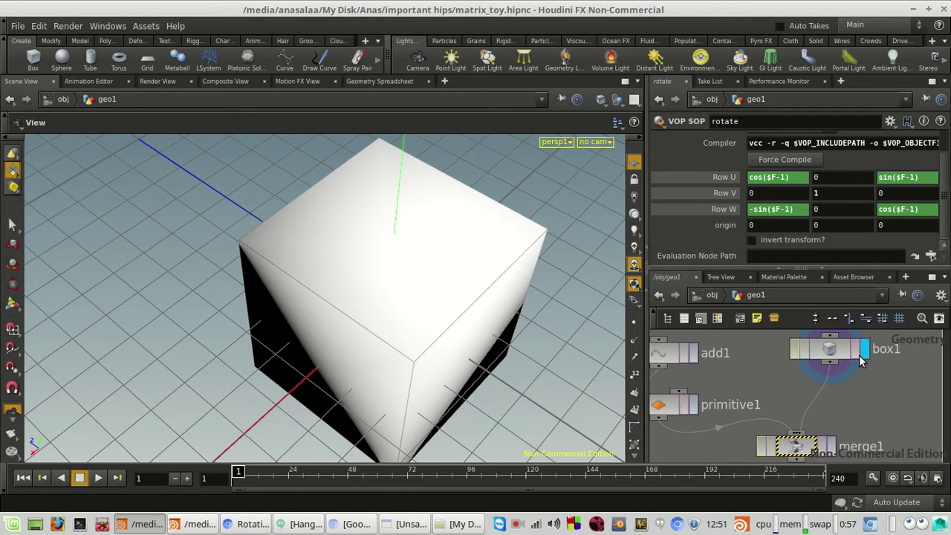
{"action": "middle_click_drag", "start_coordinate": [794, 391], "coordinate": [867, 393]}
Display add1 and review its polygon settings, then display primitive1 to examine the coloured axis lines.
{"action": "left_click", "coordinate": [767, 355]}
{"action": "left_click", "coordinate": [731, 359]}
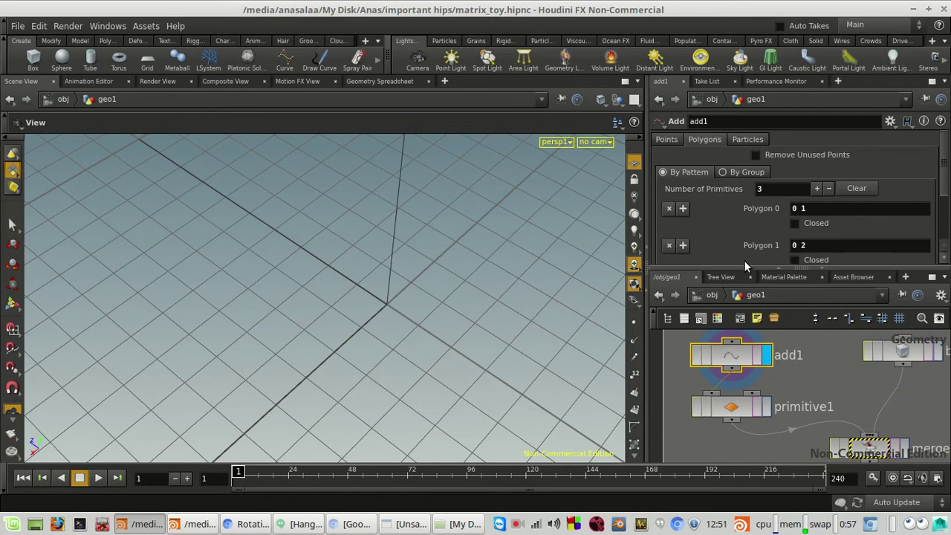
{"action": "scroll", "coordinate": [747, 253], "scroll_direction": "down", "scroll_amount": 3}
{"action": "left_click", "coordinate": [766, 406]}
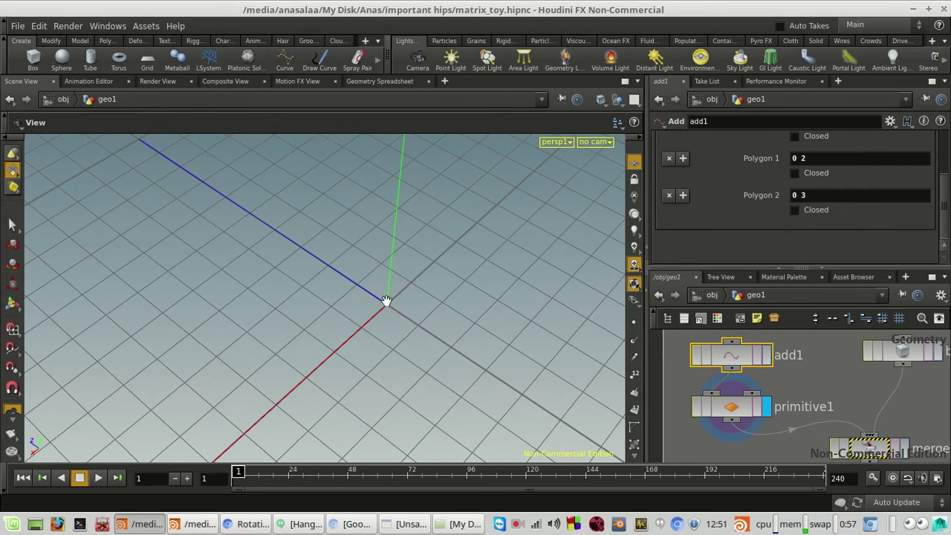
{"action": "scroll", "coordinate": [386, 301], "scroll_direction": "down", "scroll_amount": 6}
{"action": "scroll", "coordinate": [802, 393], "scroll_direction": "down", "scroll_amount": 2}
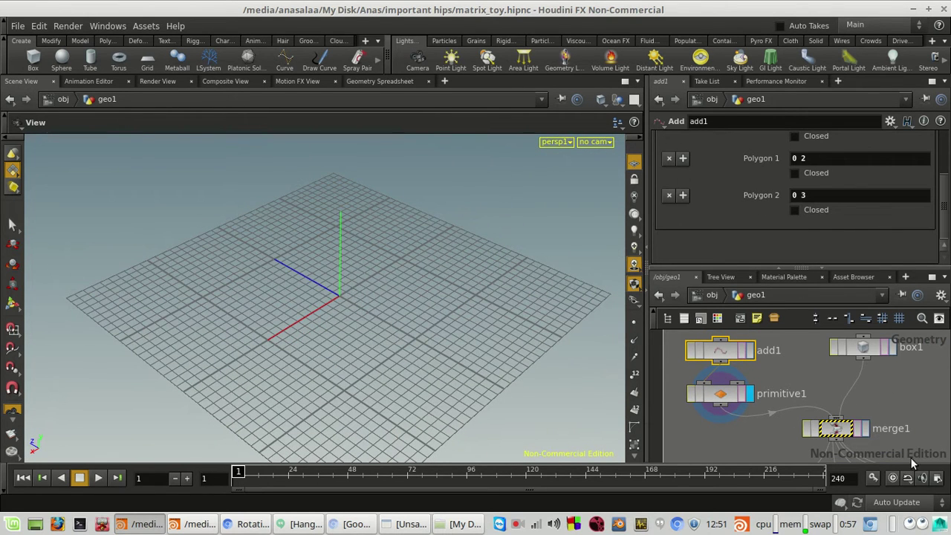
Display the merge1 result, then select and display the no_change node to show its matrix rows.
{"action": "left_click", "coordinate": [866, 428]}
{"action": "scroll", "coordinate": [399, 289], "scroll_direction": "up", "scroll_amount": 5}
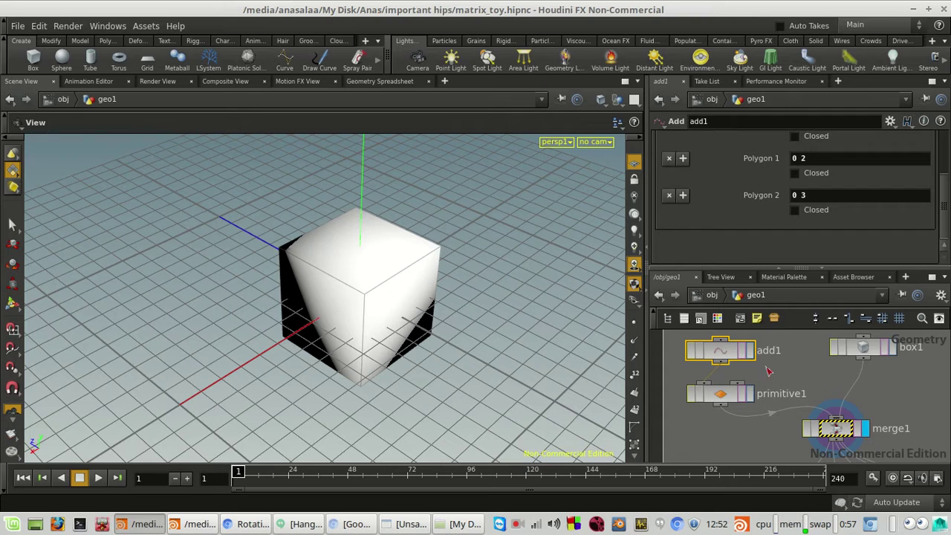
{"action": "scroll", "coordinate": [903, 369], "scroll_direction": "down", "scroll_amount": 5}
{"action": "scroll", "coordinate": [854, 429], "scroll_direction": "up", "scroll_amount": 1}
{"action": "mouse_move", "coordinate": [835, 416]}
{"action": "middle_mouse_down"}
{"action": "mouse_move", "coordinate": [829, 408]}
{"action": "mouse_move", "coordinate": [859, 410]}
{"action": "mouse_move", "coordinate": [846, 411]}
{"action": "middle_mouse_up"}
{"action": "left_click", "coordinate": [819, 422]}
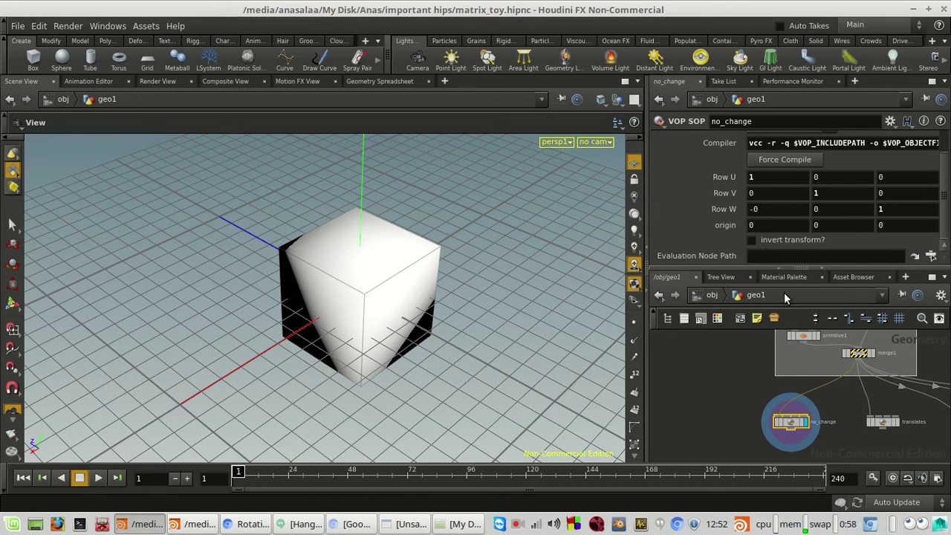
{"action": "scroll", "coordinate": [802, 440], "scroll_direction": "up", "scroll_amount": 2}
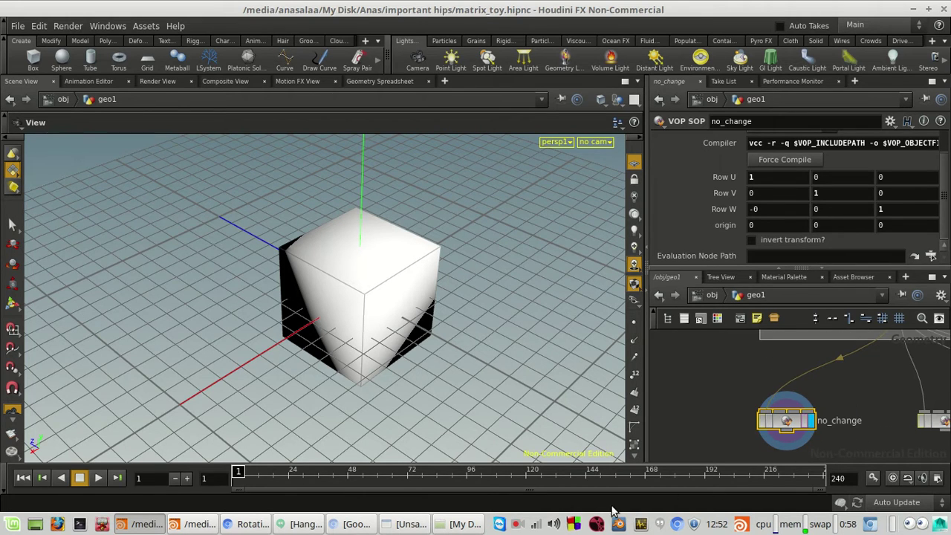
{"action": "left_click", "coordinate": [516, 524]}
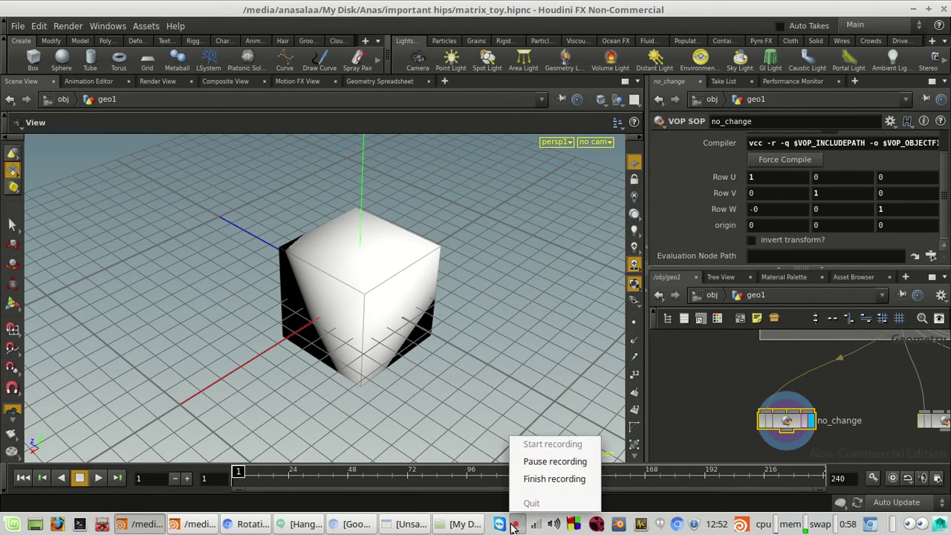
{"action": "left_click", "coordinate": [566, 462]}
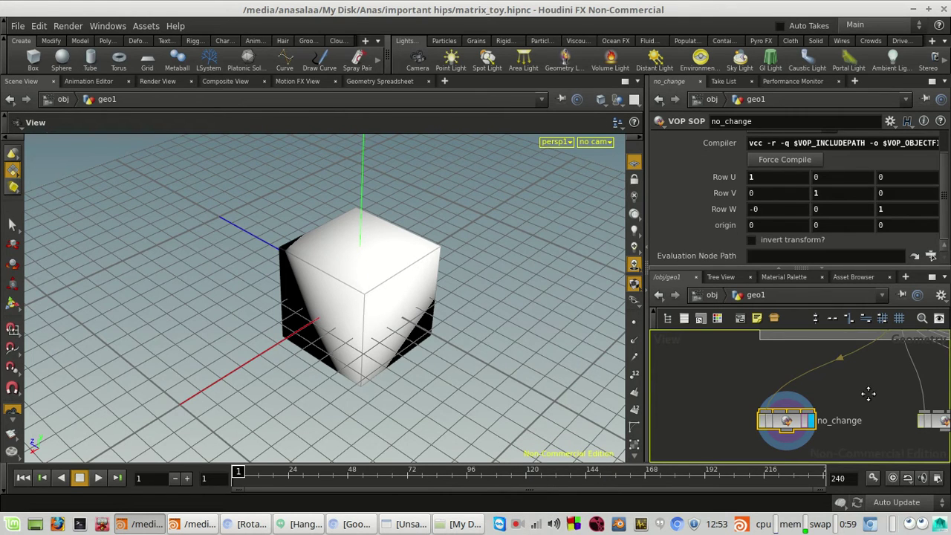
Enter the no_change VOP network and examine how the row parameters feed the float-to-matrix node.
{"action": "scroll", "coordinate": [868, 392], "scroll_direction": "down", "scroll_amount": 1}
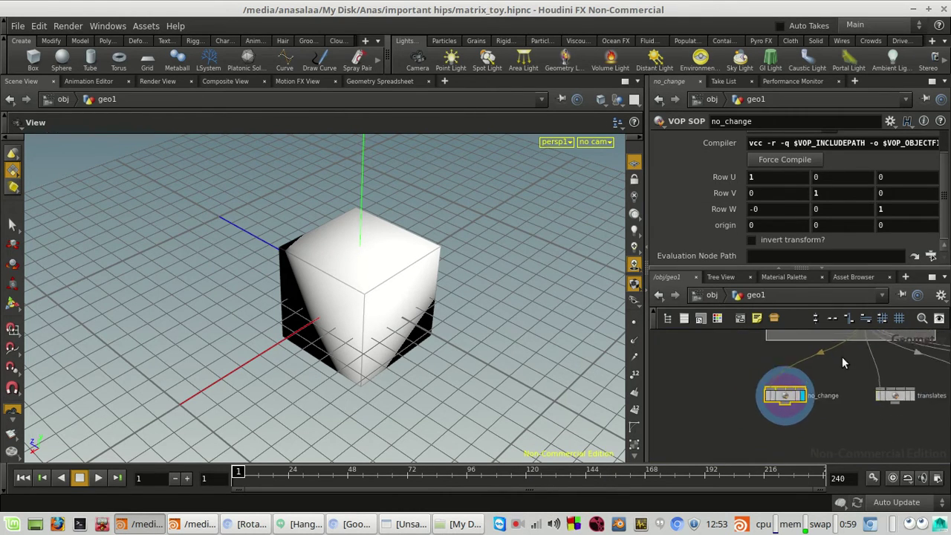
{"action": "scroll", "coordinate": [843, 362], "scroll_direction": "down", "scroll_amount": 2}
{"action": "middle_click_drag", "start_coordinate": [846, 369], "coordinate": [746, 401]}
{"action": "scroll", "coordinate": [724, 421], "scroll_direction": "up", "scroll_amount": 4}
{"action": "middle_click_drag", "start_coordinate": [685, 421], "coordinate": [790, 423]}
{"action": "scroll", "coordinate": [784, 421], "scroll_direction": "up", "scroll_amount": 1}
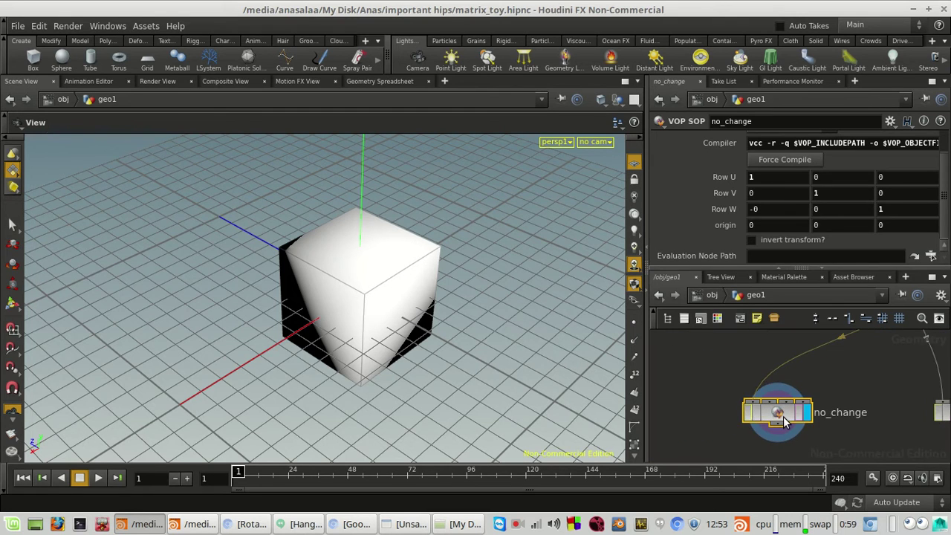
{"action": "double_click", "coordinate": [784, 422]}
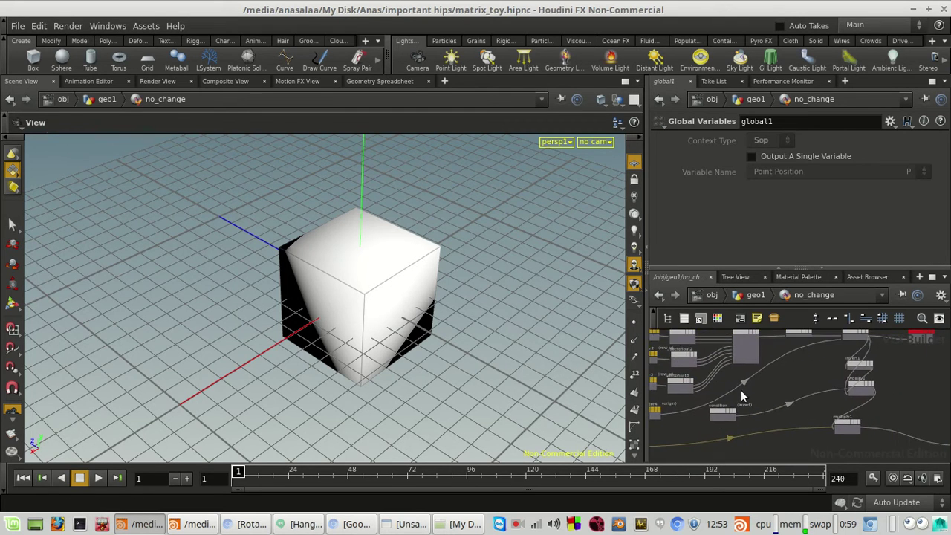
{"action": "middle_click_drag", "start_coordinate": [742, 396], "coordinate": [819, 422]}
{"action": "scroll", "coordinate": [744, 371], "scroll_direction": "up", "scroll_amount": 5}
{"action": "scroll", "coordinate": [742, 380], "scroll_direction": "down", "scroll_amount": 8}
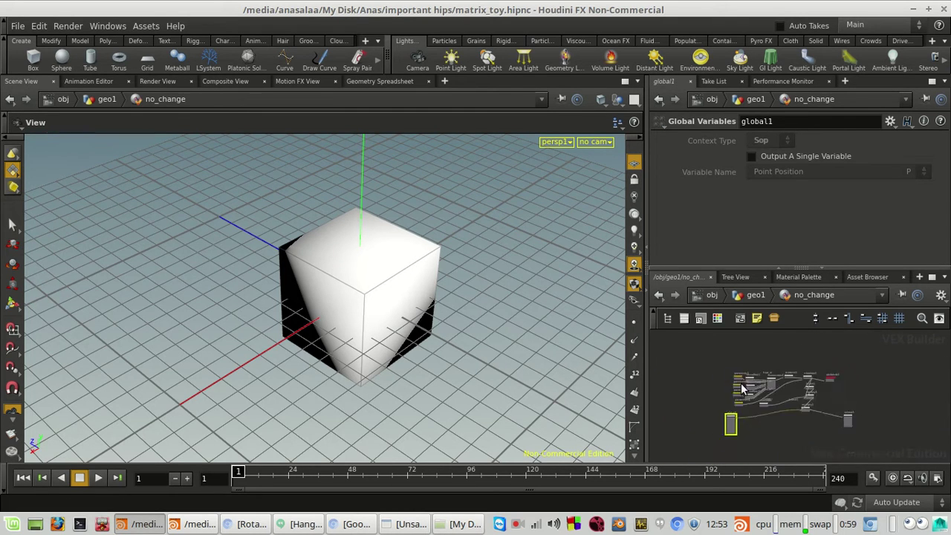
{"action": "scroll", "coordinate": [741, 387], "scroll_direction": "up", "scroll_amount": 5}
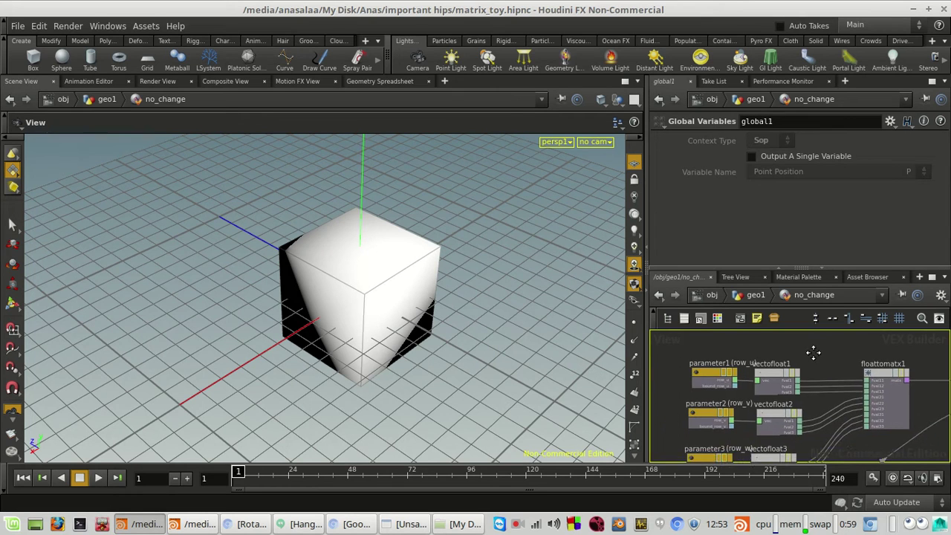
{"action": "middle_click_drag", "start_coordinate": [813, 352], "coordinate": [683, 382]}
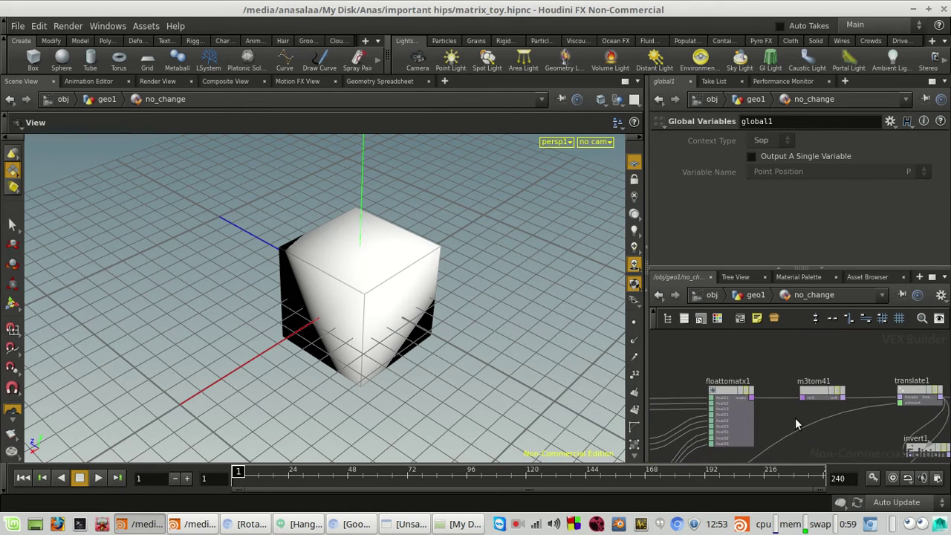
Trace the VOP network from the matrix conversion through the translate, invert, two-way and multiply nodes.
{"action": "scroll", "coordinate": [828, 428], "scroll_direction": "up", "scroll_amount": 1}
{"action": "middle_click_drag", "start_coordinate": [874, 433], "coordinate": [741, 447]}
{"action": "scroll", "coordinate": [872, 427], "scroll_direction": "down", "scroll_amount": 2}
{"action": "scroll", "coordinate": [767, 429], "scroll_direction": "up", "scroll_amount": 1}
{"action": "middle_click_drag", "start_coordinate": [801, 430], "coordinate": [673, 419]}
{"action": "scroll", "coordinate": [694, 431], "scroll_direction": "down", "scroll_amount": 1}
{"action": "middle_click_drag", "start_coordinate": [820, 460], "coordinate": [916, 381]}
{"action": "scroll", "coordinate": [883, 402], "scroll_direction": "up", "scroll_amount": 2}
{"action": "scroll", "coordinate": [915, 379], "scroll_direction": "down", "scroll_amount": 3}
{"action": "scroll", "coordinate": [802, 418], "scroll_direction": "up", "scroll_amount": 1}
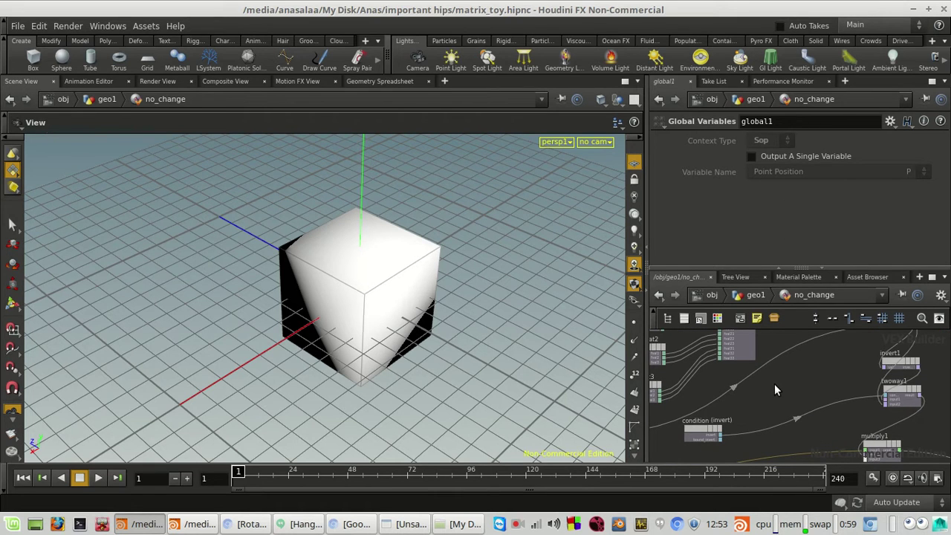
Turn on point display in the viewport and return to the geo1 network to inspect the no_change cube.
{"action": "middle_click_drag", "start_coordinate": [737, 417], "coordinate": [629, 443]}
{"action": "middle_click_drag", "start_coordinate": [880, 417], "coordinate": [846, 468]}
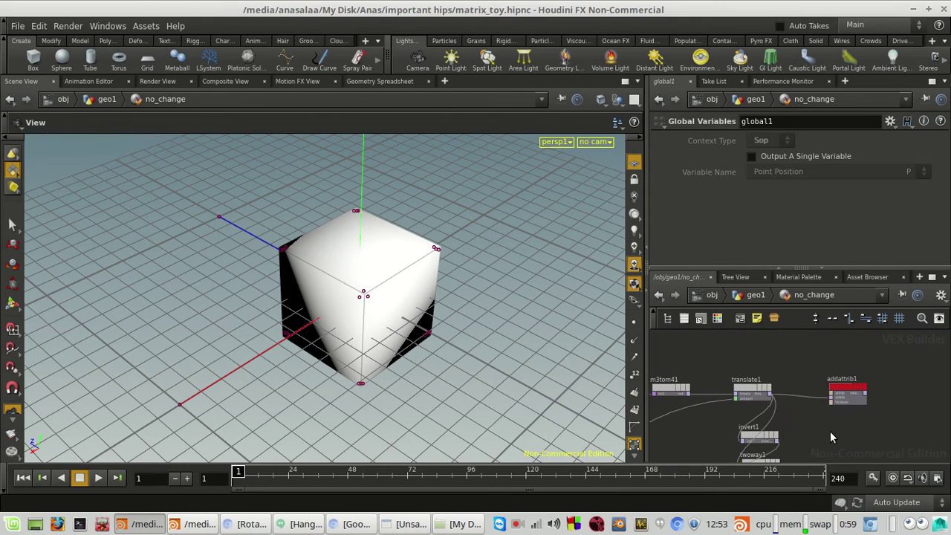
{"action": "scroll", "coordinate": [829, 431], "scroll_direction": "up", "scroll_amount": 3}
{"action": "left_click", "coordinate": [755, 295]}
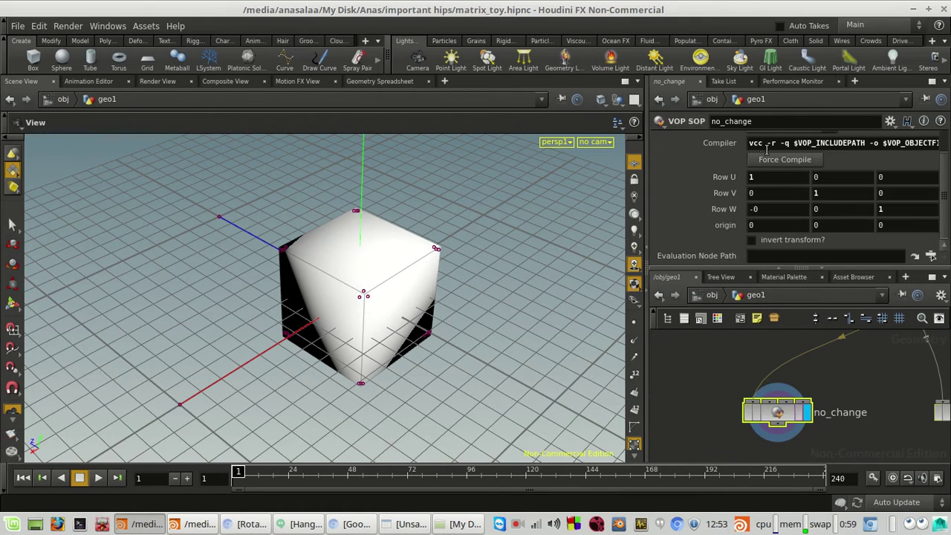
{"action": "scroll", "coordinate": [383, 257], "scroll_direction": "down", "scroll_amount": 2}
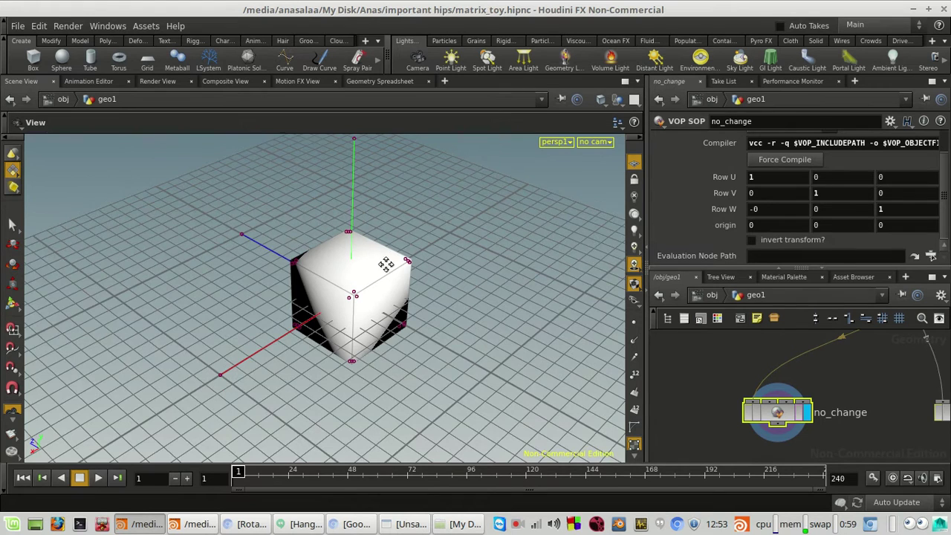
{"action": "scroll", "coordinate": [385, 263], "scroll_direction": "up", "scroll_amount": 3}
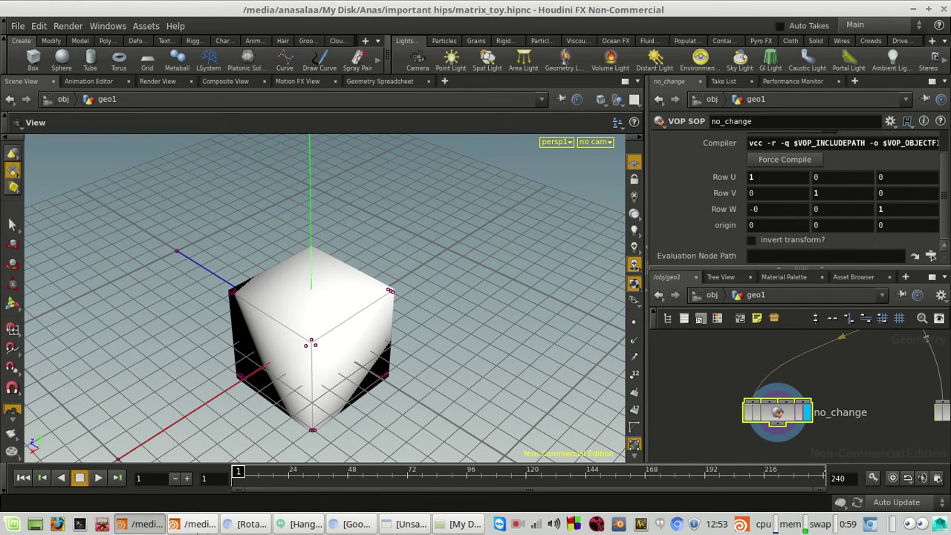
Switch to the Pinta drawing, write the column vector 0, 1 beside the 2×2 matrix and the underlined coordinates (0, 1) below it.
{"action": "left_click", "coordinate": [297, 524]}
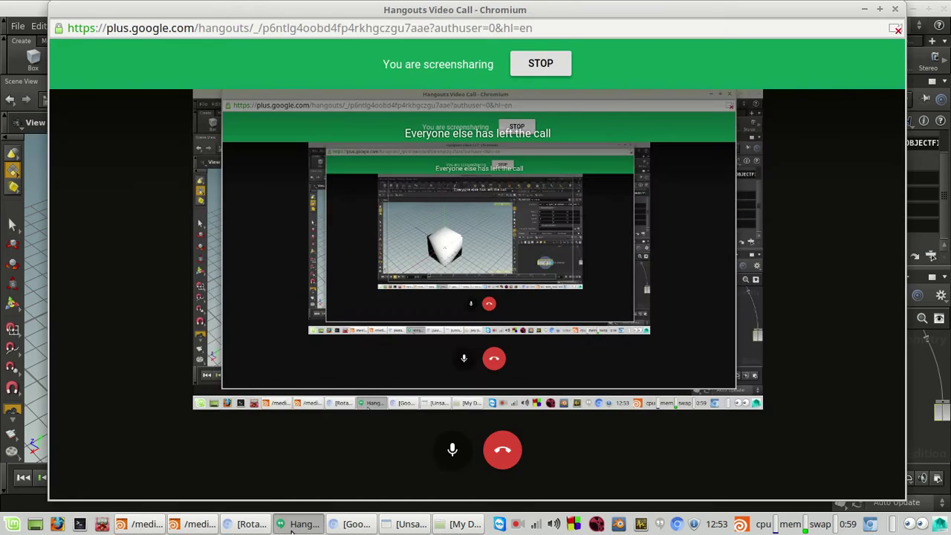
{"action": "left_click", "coordinate": [293, 528]}
{"action": "left_click", "coordinate": [406, 524]}
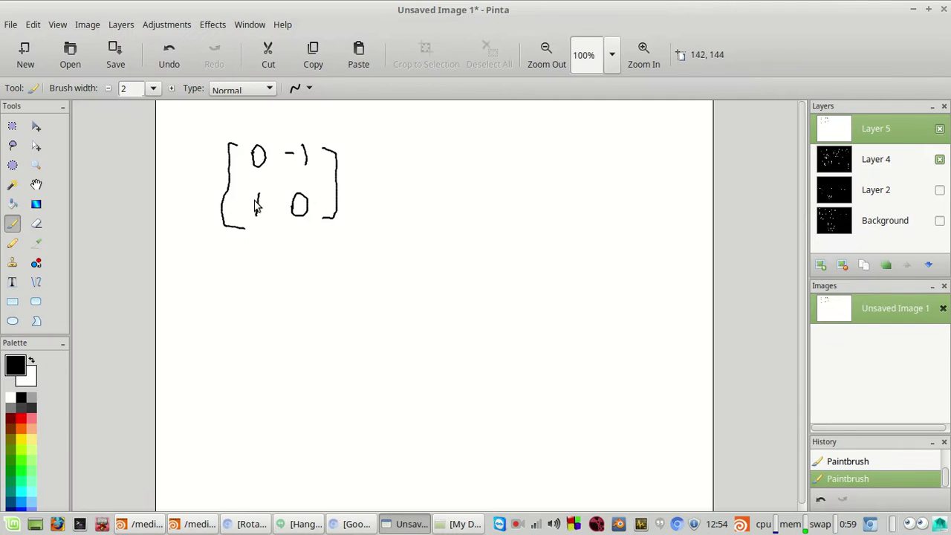
{"action": "mouse_move", "coordinate": [375, 167]}
{"action": "left_mouse_down"}
{"action": "mouse_move", "coordinate": [373, 215]}
{"action": "mouse_move", "coordinate": [388, 227]}
{"action": "left_mouse_up"}
{"action": "mouse_move", "coordinate": [417, 163]}
{"action": "left_mouse_down"}
{"action": "mouse_move", "coordinate": [408, 158]}
{"action": "mouse_move", "coordinate": [410, 213]}
{"action": "left_mouse_up"}
{"action": "mouse_move", "coordinate": [425, 147]}
{"action": "left_mouse_down"}
{"action": "mouse_move", "coordinate": [433, 218]}
{"action": "mouse_move", "coordinate": [399, 235]}
{"action": "left_mouse_up"}
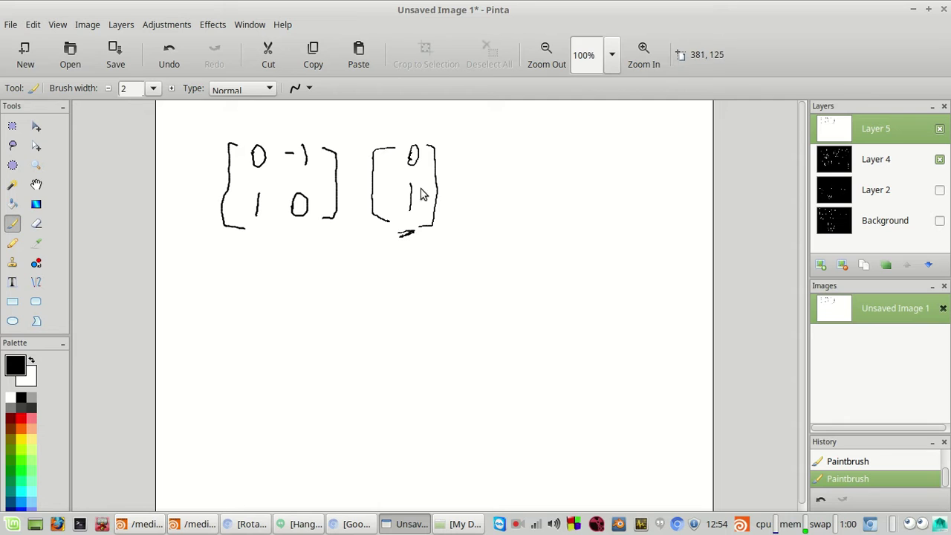
{"action": "mouse_move", "coordinate": [356, 267]}
{"action": "left_mouse_down"}
{"action": "mouse_move", "coordinate": [359, 300]}
{"action": "mouse_move", "coordinate": [436, 297]}
{"action": "left_mouse_up"}
{"action": "left_click_drag", "start_coordinate": [376, 321], "coordinate": [389, 351]}
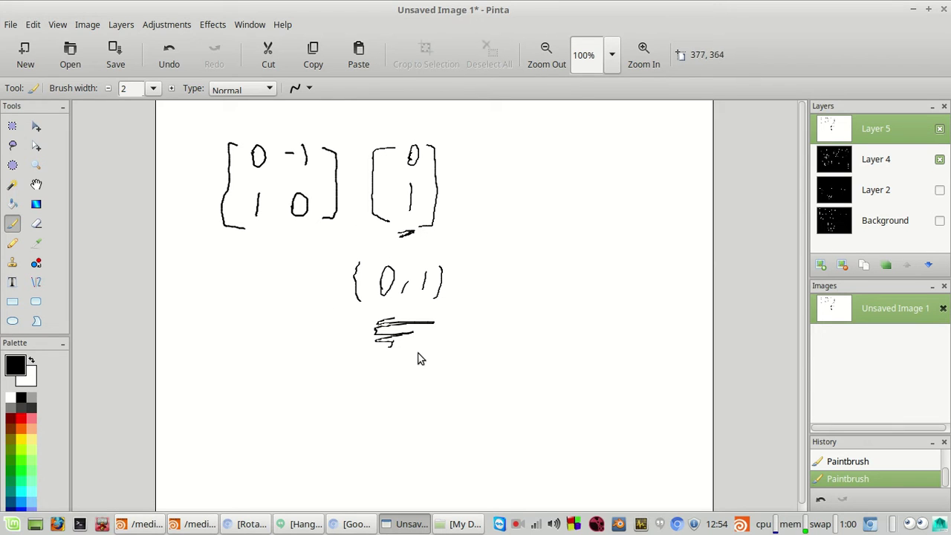
Write the row vector [0 1] beneath the underlined coordinates, with (0, 1) below it, and start a matrix bracket before the row vector.
{"action": "left_click_drag", "start_coordinate": [385, 369], "coordinate": [375, 391]}
{"action": "left_click_drag", "start_coordinate": [379, 427], "coordinate": [381, 429]}
{"action": "mouse_move", "coordinate": [393, 377]}
{"action": "left_mouse_down"}
{"action": "mouse_move", "coordinate": [404, 409]}
{"action": "mouse_move", "coordinate": [391, 387]}
{"action": "mouse_move", "coordinate": [403, 374]}
{"action": "mouse_move", "coordinate": [431, 416]}
{"action": "left_mouse_up"}
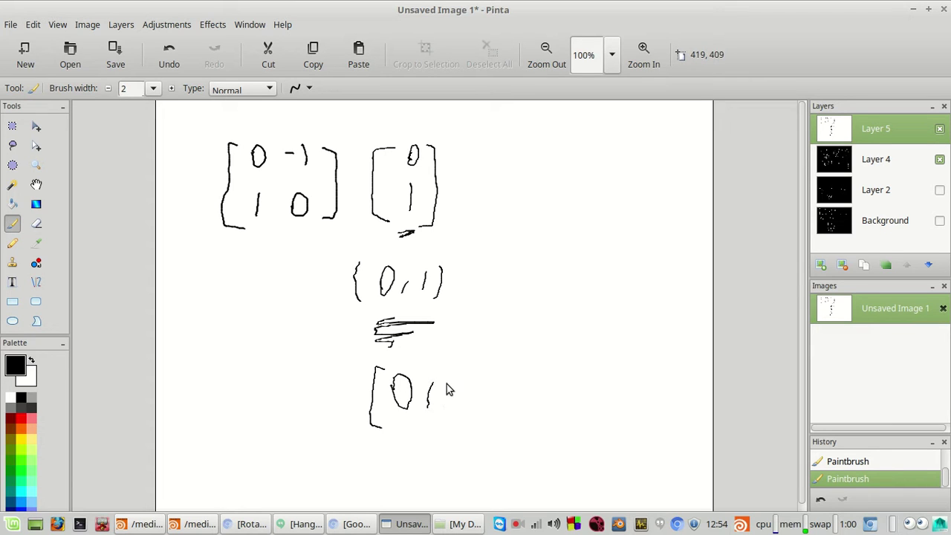
{"action": "key", "text": "ctrl+z"}
{"action": "mouse_move", "coordinate": [447, 381]}
{"action": "left_mouse_down"}
{"action": "mouse_move", "coordinate": [459, 429]}
{"action": "mouse_move", "coordinate": [450, 444]}
{"action": "left_mouse_up"}
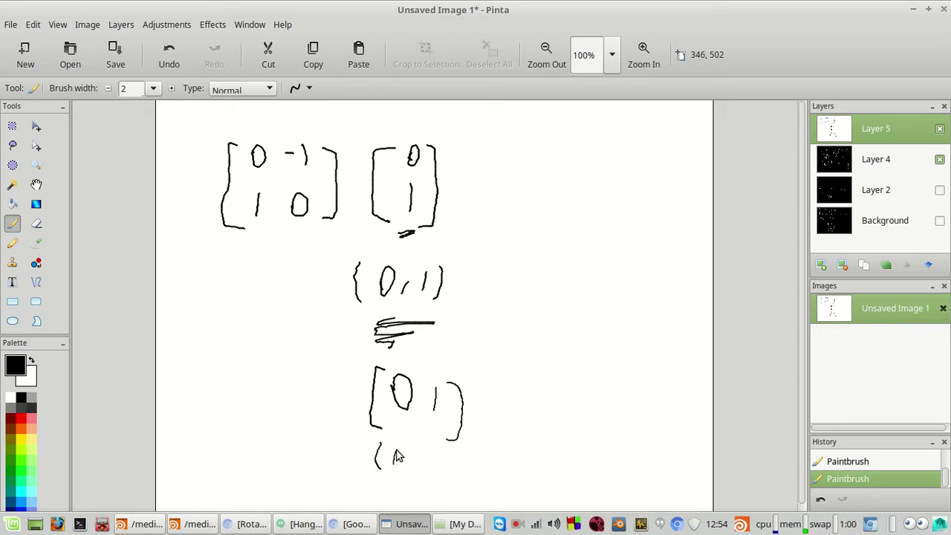
{"action": "left_click_drag", "start_coordinate": [396, 456], "coordinate": [443, 487]}
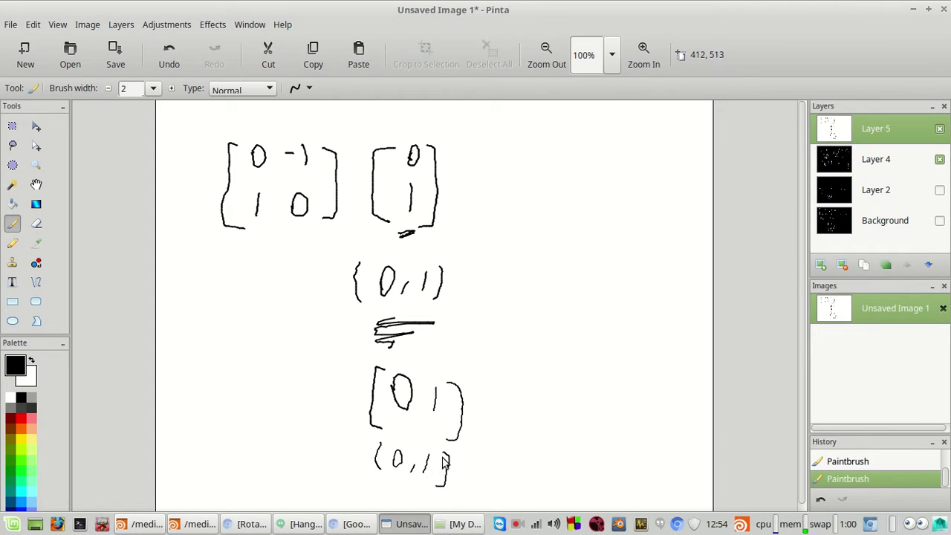
{"action": "key", "text": "ctrl+z"}
{"action": "left_click_drag", "start_coordinate": [441, 485], "coordinate": [442, 486]}
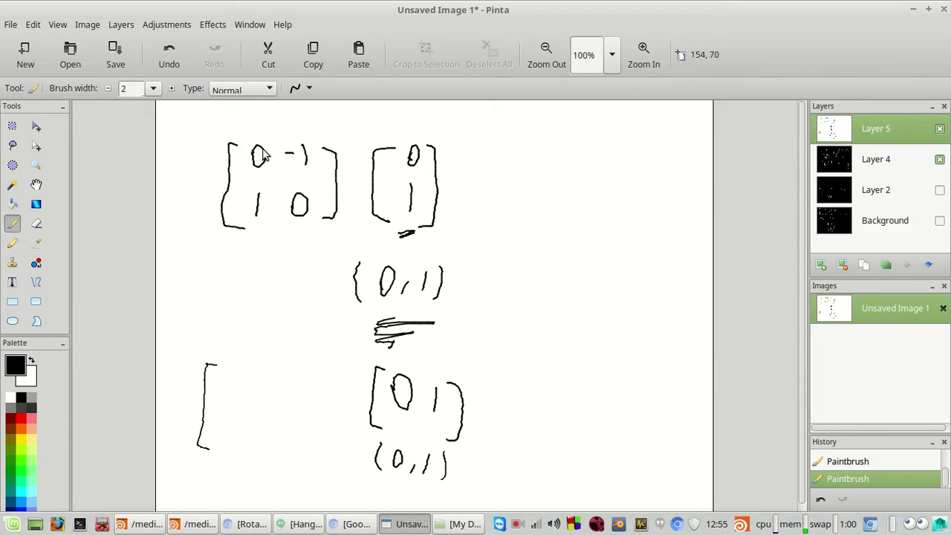
Check the chats on the Facebook group page and the state of the Hangouts call.
{"action": "left_click", "coordinate": [247, 524]}
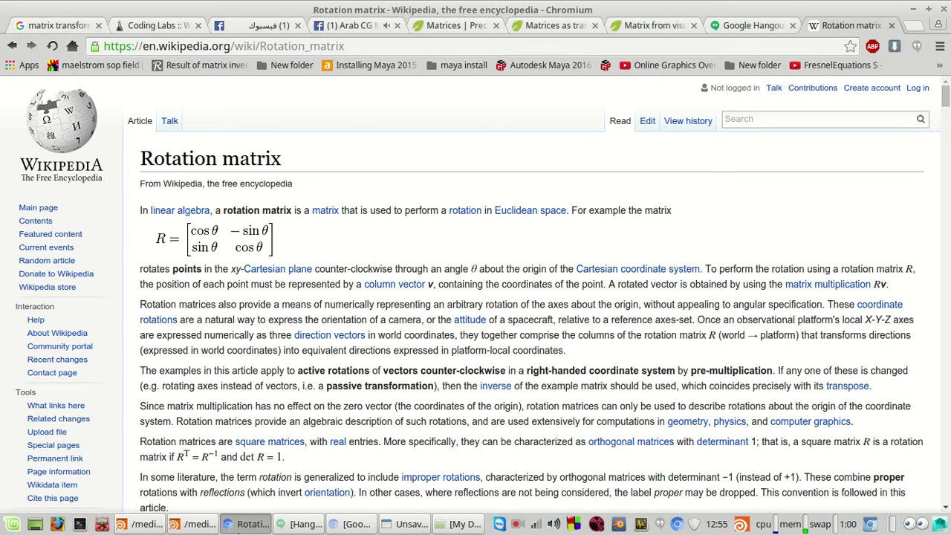
{"action": "left_click", "coordinate": [354, 27]}
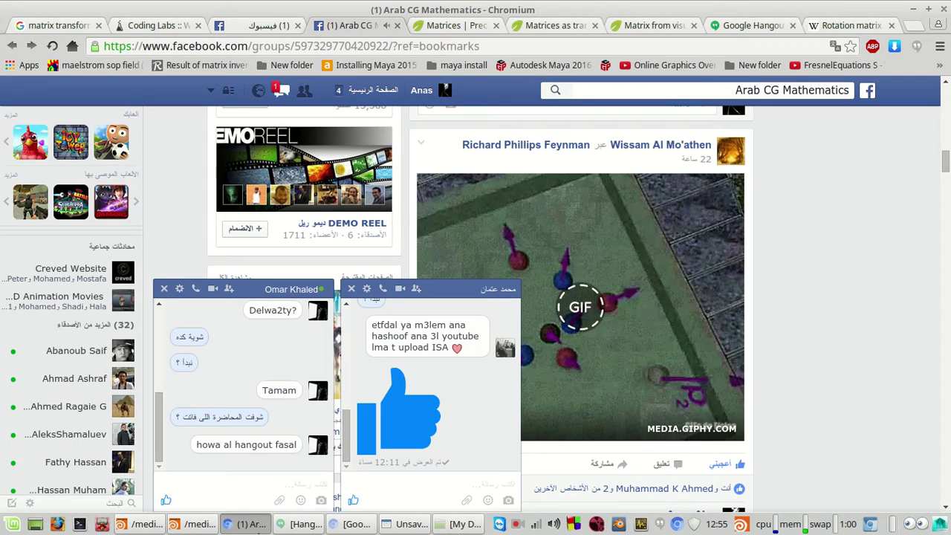
{"action": "left_click", "coordinate": [304, 524]}
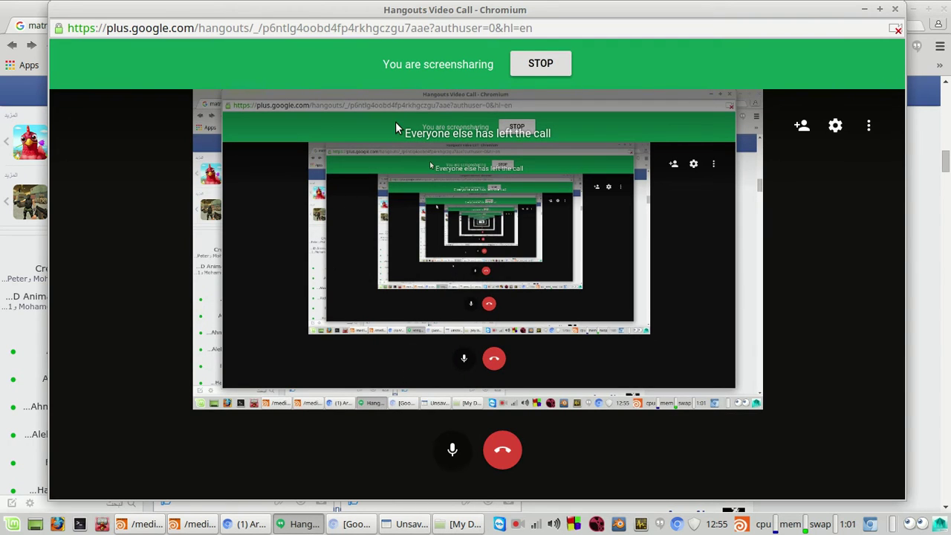
{"action": "left_click", "coordinate": [285, 529]}
{"action": "left_click", "coordinate": [297, 485]}
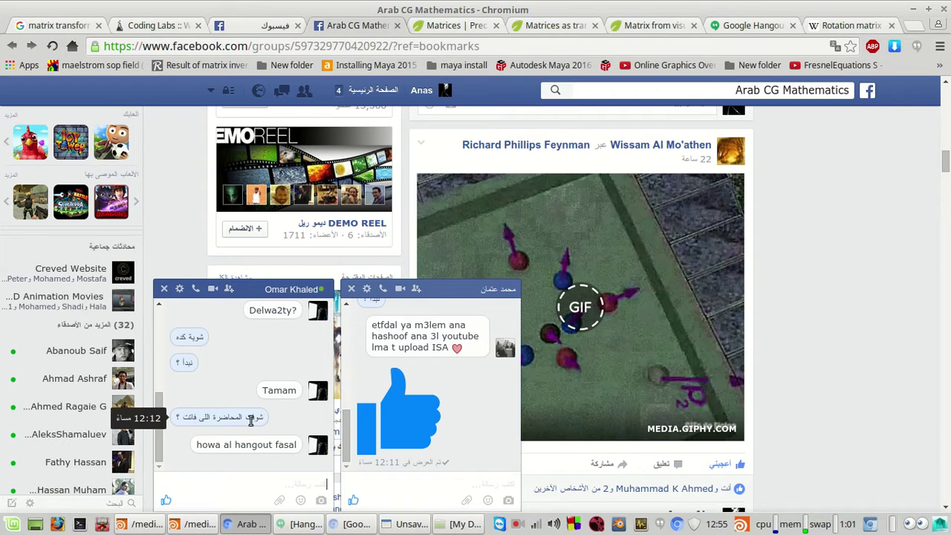
{"action": "left_click", "coordinate": [518, 523]}
{"action": "left_click", "coordinate": [557, 462]}
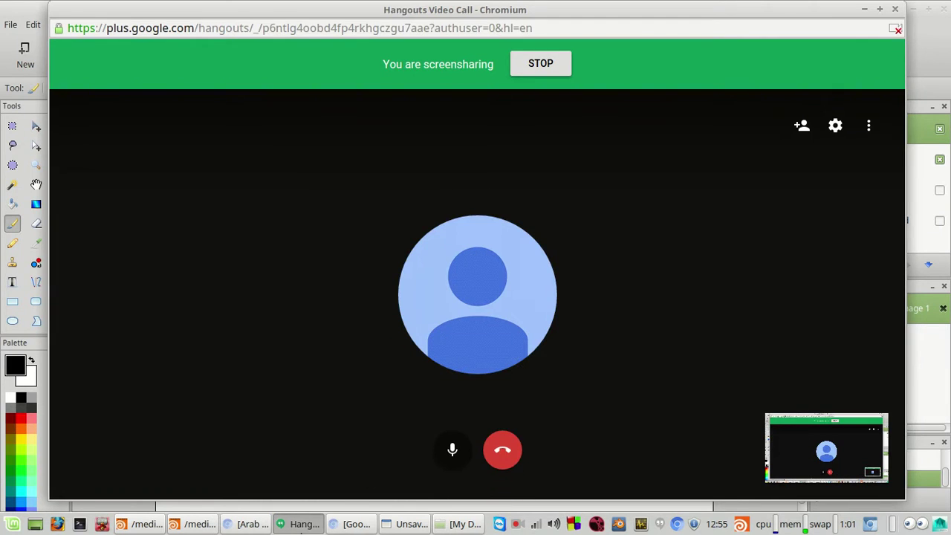
Return to the Pinta drawing and draw the closing bracket of the new matrix.
{"action": "left_click", "coordinate": [303, 524]}
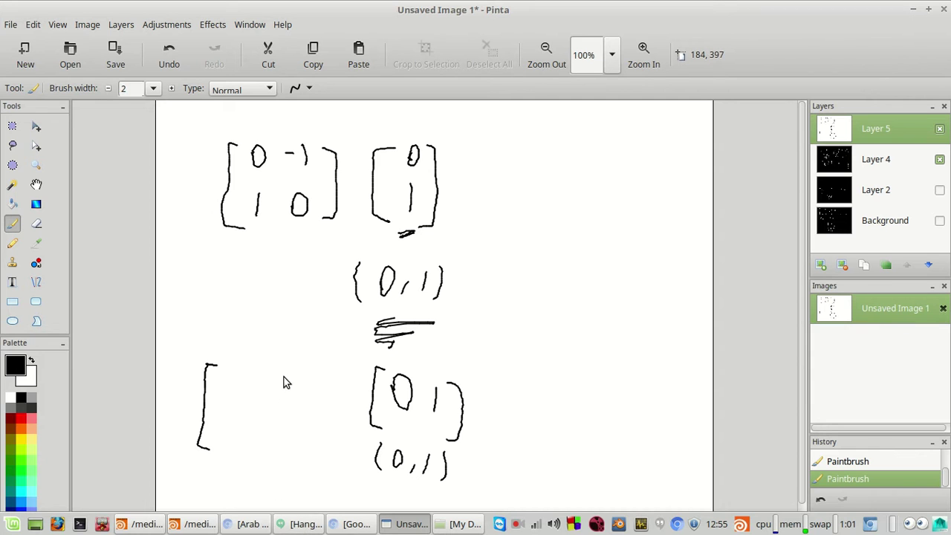
{"action": "mouse_move", "coordinate": [286, 375]}
{"action": "left_mouse_down"}
{"action": "mouse_move", "coordinate": [272, 458]}
{"action": "mouse_move", "coordinate": [257, 460]}
{"action": "left_mouse_up"}
Check the Facebook chat for a reply and bring up the Hangouts call window again.
{"action": "left_click", "coordinate": [405, 525]}
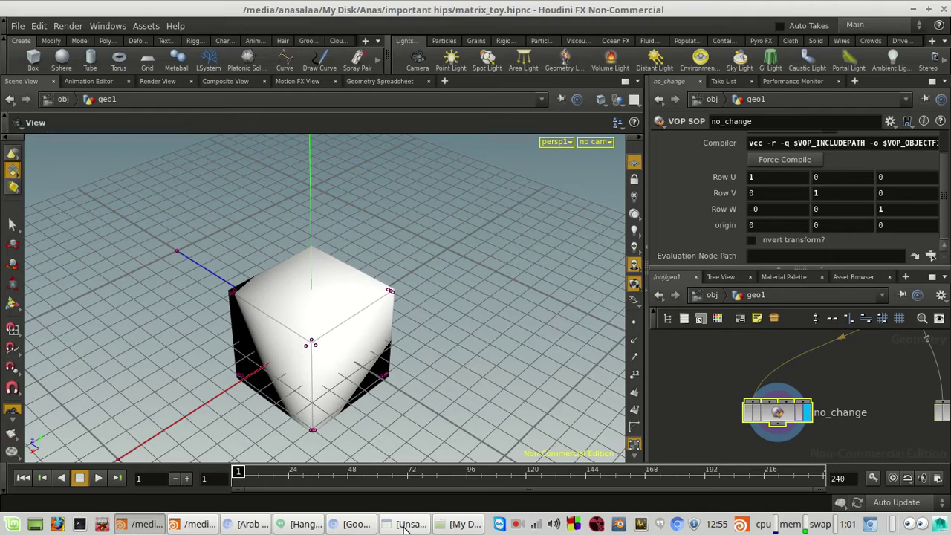
{"action": "left_click", "coordinate": [323, 525]}
{"action": "left_click", "coordinate": [312, 524]}
{"action": "left_click", "coordinate": [238, 526]}
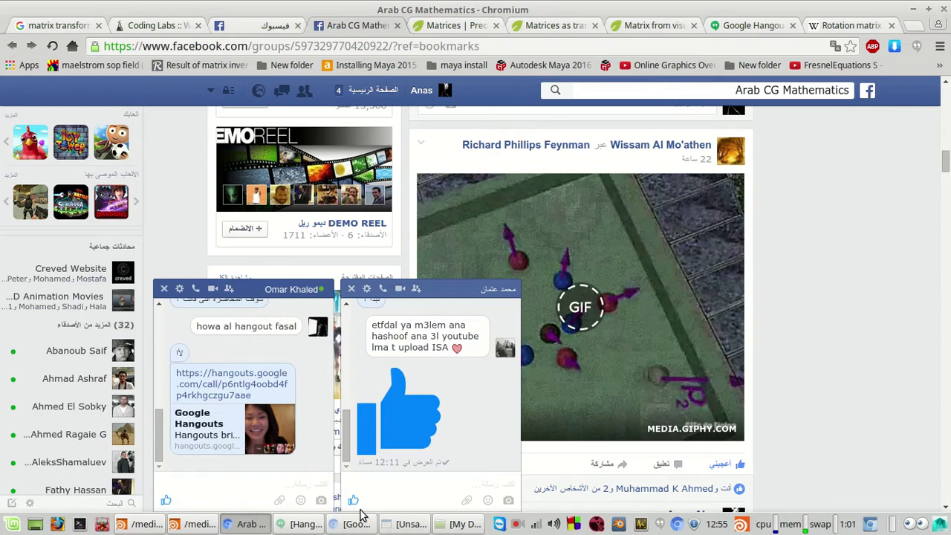
{"action": "left_click", "coordinate": [247, 525]}
{"action": "left_click", "coordinate": [304, 524]}
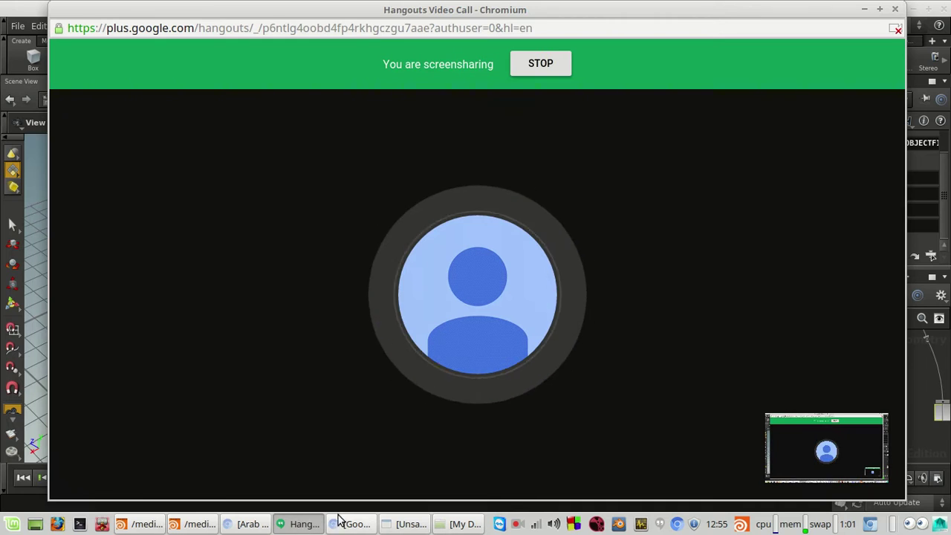
Fill the new matrix in the Pinta drawing with the rows 0, 1 and -1, 0.
{"action": "left_click", "coordinate": [393, 523]}
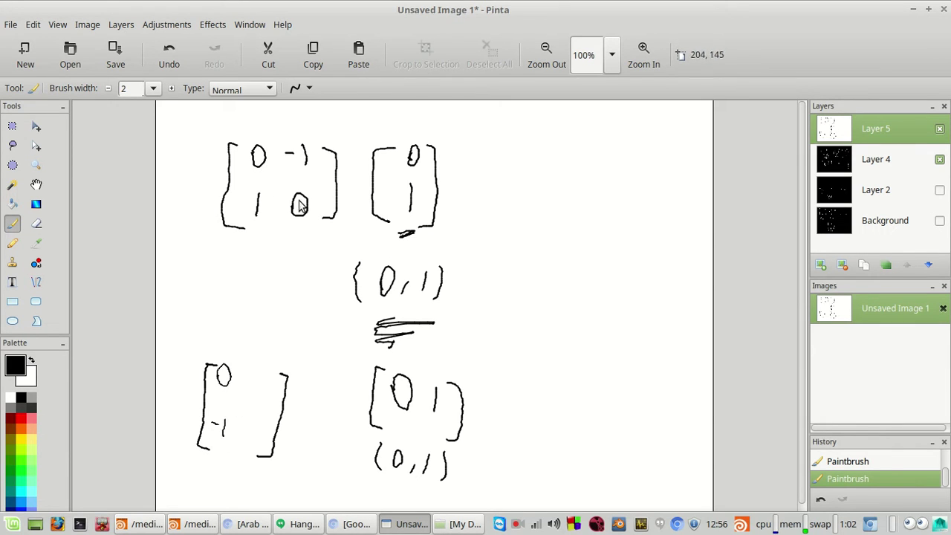
{"action": "left_click_drag", "start_coordinate": [260, 374], "coordinate": [256, 429]}
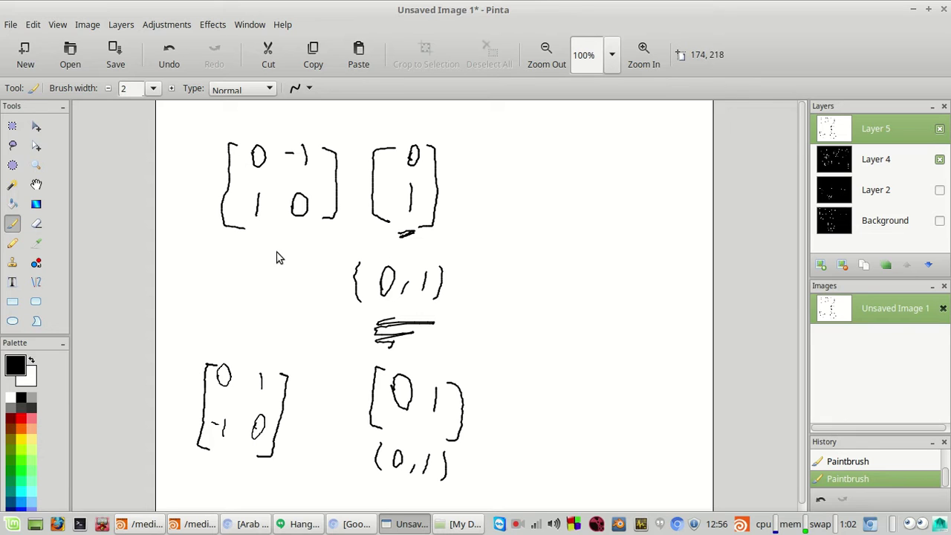
{"action": "left_click_drag", "start_coordinate": [316, 251], "coordinate": [286, 254]}
{"action": "mouse_move", "coordinate": [429, 429]}
{"action": "left_mouse_down"}
{"action": "mouse_move", "coordinate": [400, 428]}
{"action": "mouse_move", "coordinate": [398, 450]}
{"action": "left_mouse_up"}
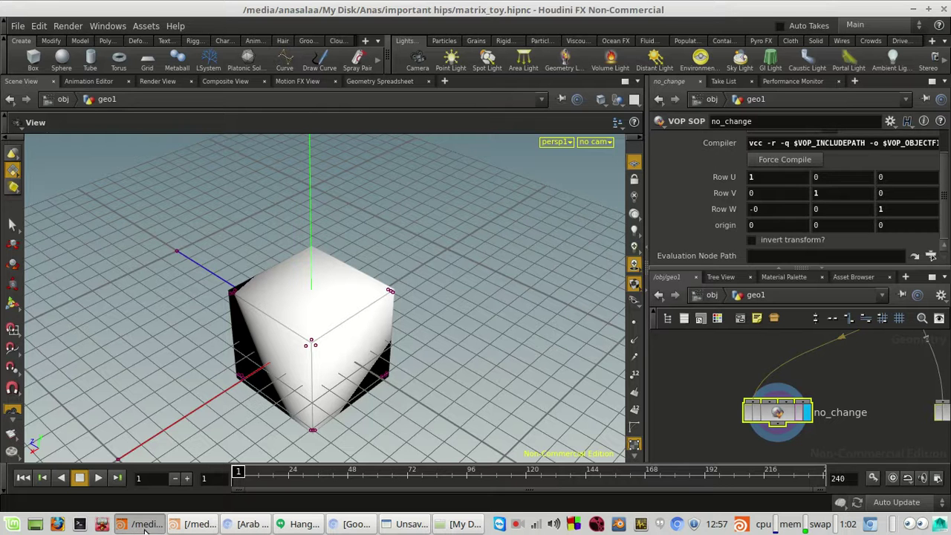
Switch to Houdini, set the first Row W value of no_change to 0 and inspect the cube with its axes.
{"action": "scroll", "coordinate": [844, 396], "scroll_direction": "down", "scroll_amount": 4}
{"action": "middle_click_drag", "start_coordinate": [857, 396], "coordinate": [800, 421]}
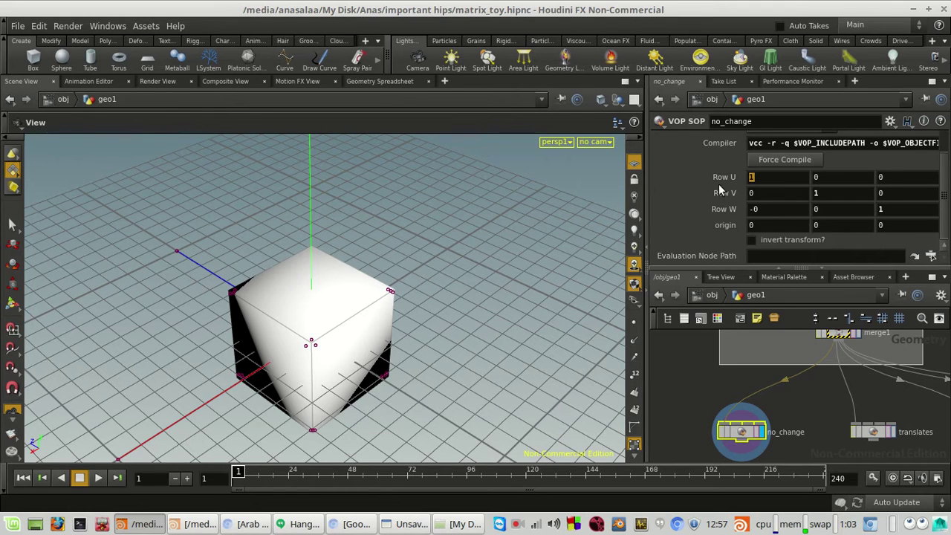
{"action": "scroll", "coordinate": [490, 236], "scroll_direction": "down", "scroll_amount": 3}
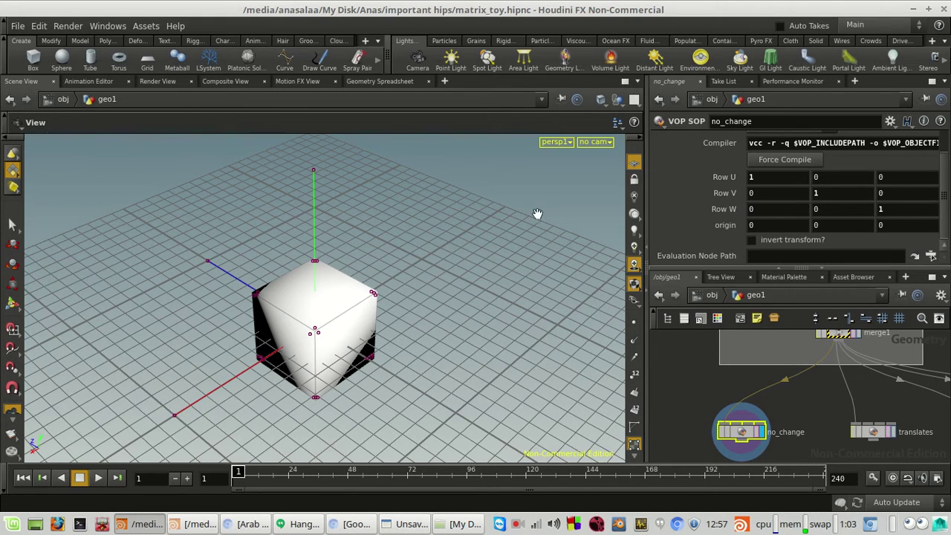
{"action": "scroll", "coordinate": [330, 318], "scroll_direction": "up", "scroll_amount": 3}
{"action": "left_click_drag", "start_coordinate": [331, 318], "coordinate": [413, 388]}
{"action": "scroll", "coordinate": [413, 389], "scroll_direction": "down", "scroll_amount": 2}
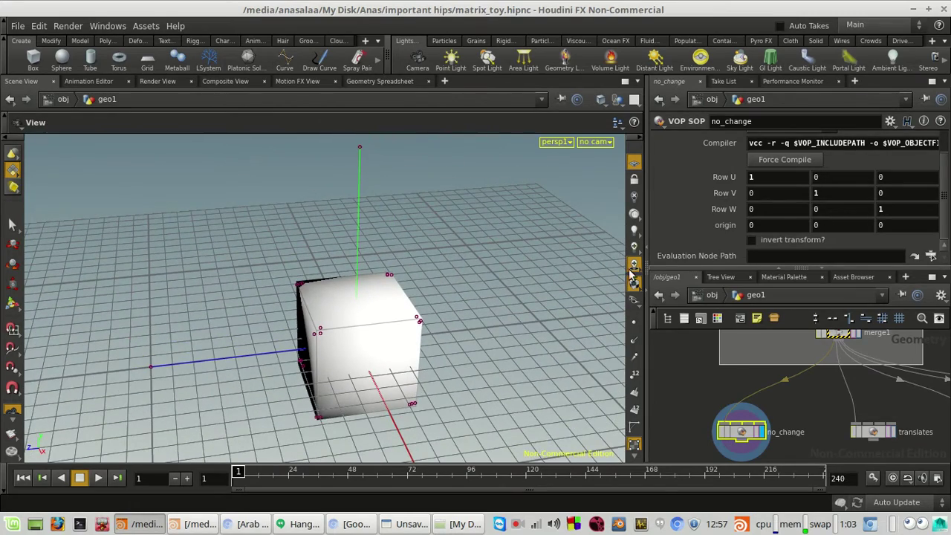
Bypass the box1 node so that only the three axis lines are displayed in the viewport.
{"action": "scroll", "coordinate": [854, 404], "scroll_direction": "down", "scroll_amount": 2}
{"action": "middle_click_drag", "start_coordinate": [841, 405], "coordinate": [830, 448]}
{"action": "scroll", "coordinate": [846, 365], "scroll_direction": "up", "scroll_amount": 2}
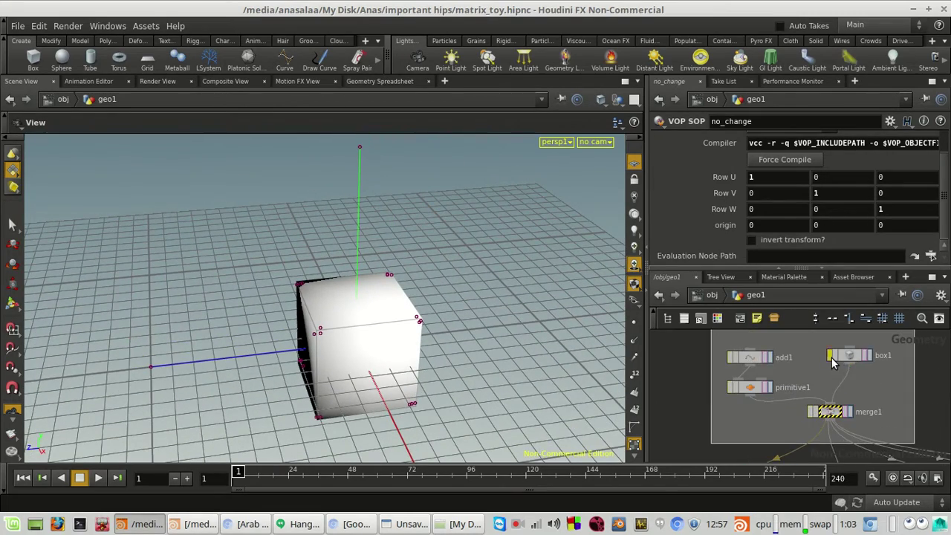
{"action": "left_click", "coordinate": [830, 355]}
{"action": "left_click_drag", "start_coordinate": [491, 372], "coordinate": [369, 372]}
{"action": "left_click_drag", "start_coordinate": [314, 331], "coordinate": [352, 334]}
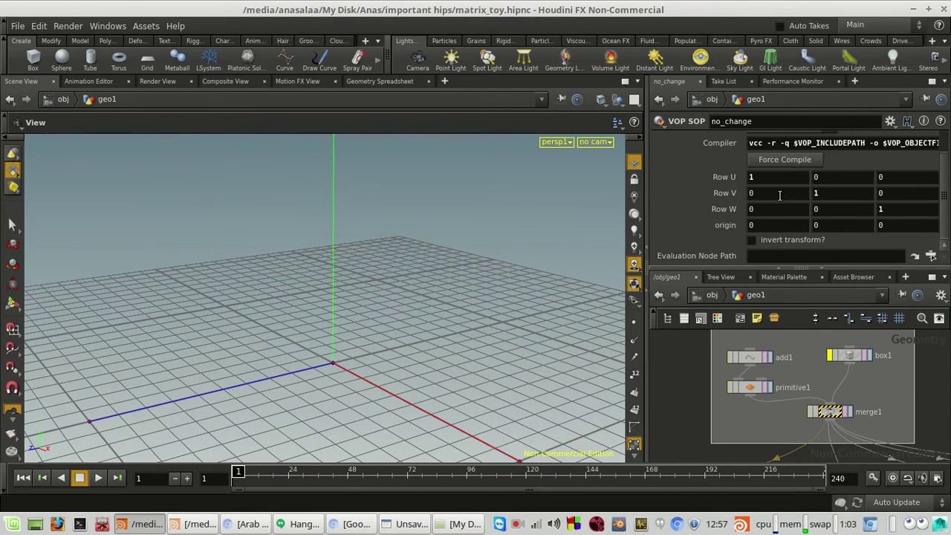
{"action": "right_click_drag", "start_coordinate": [424, 393], "coordinate": [357, 358]}
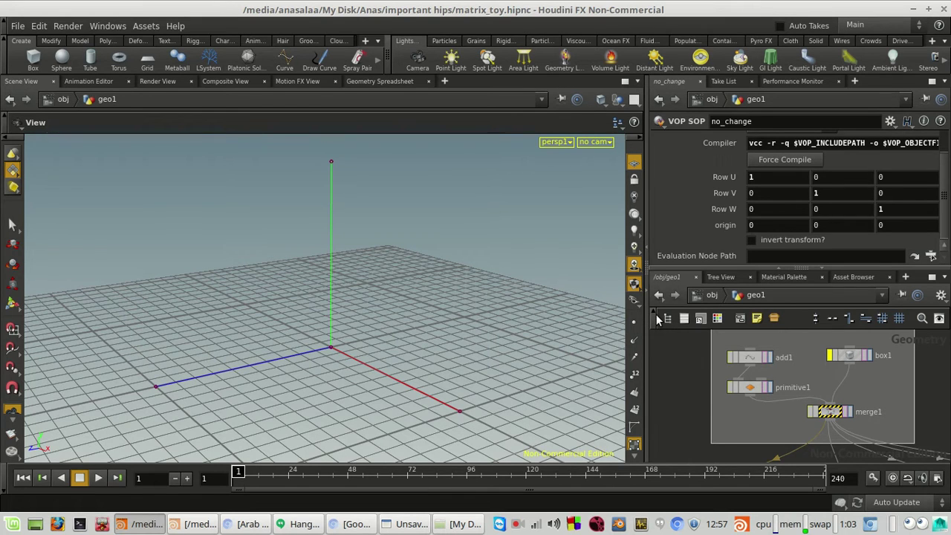
Compare the three axis lines with the Row U, Row V and Row W values of the no_change node.
{"action": "middle_click_drag", "start_coordinate": [757, 427], "coordinate": [753, 351]}
{"action": "right_click_drag", "start_coordinate": [377, 293], "coordinate": [361, 310]}
{"action": "scroll", "coordinate": [360, 310], "scroll_direction": "up", "scroll_amount": 1}
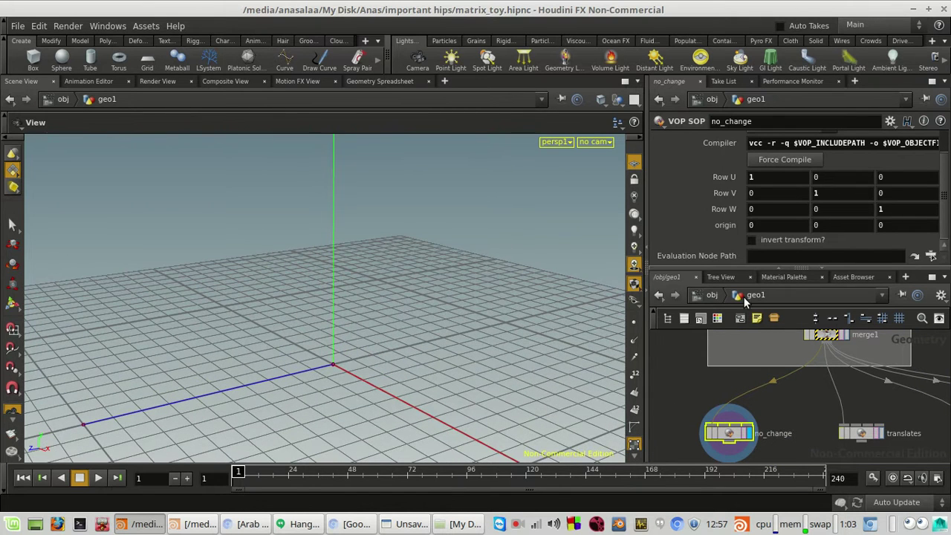
{"action": "double_click", "coordinate": [773, 178]}
{"action": "right_click_drag", "start_coordinate": [377, 256], "coordinate": [303, 179]}
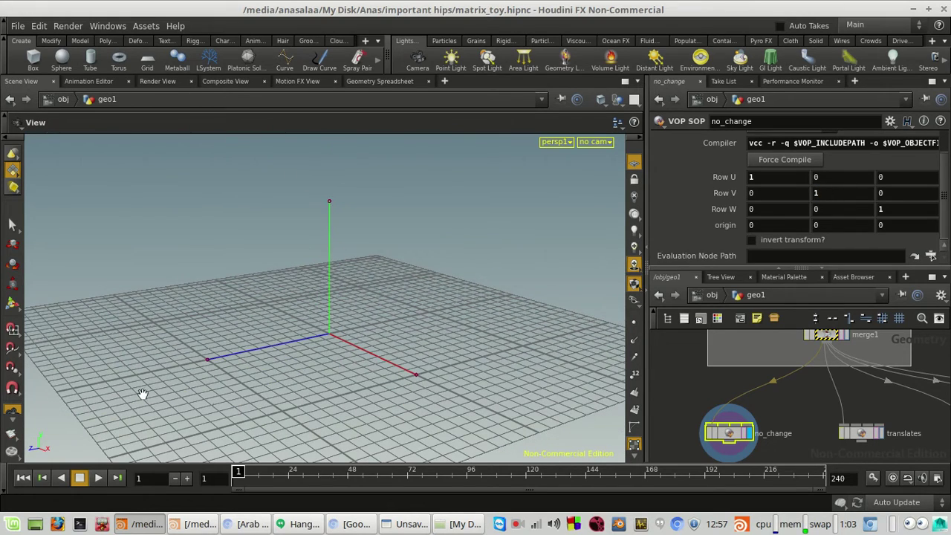
{"action": "scroll", "coordinate": [394, 342], "scroll_direction": "up", "scroll_amount": 5}
{"action": "left_click_drag", "start_coordinate": [386, 349], "coordinate": [397, 387]}
{"action": "scroll", "coordinate": [775, 375], "scroll_direction": "down", "scroll_amount": 1}
Remove the bypass from the box1 node to bring the cube back around the axis lines.
{"action": "middle_click_drag", "start_coordinate": [777, 365], "coordinate": [759, 458]}
{"action": "scroll", "coordinate": [821, 388], "scroll_direction": "up", "scroll_amount": 2}
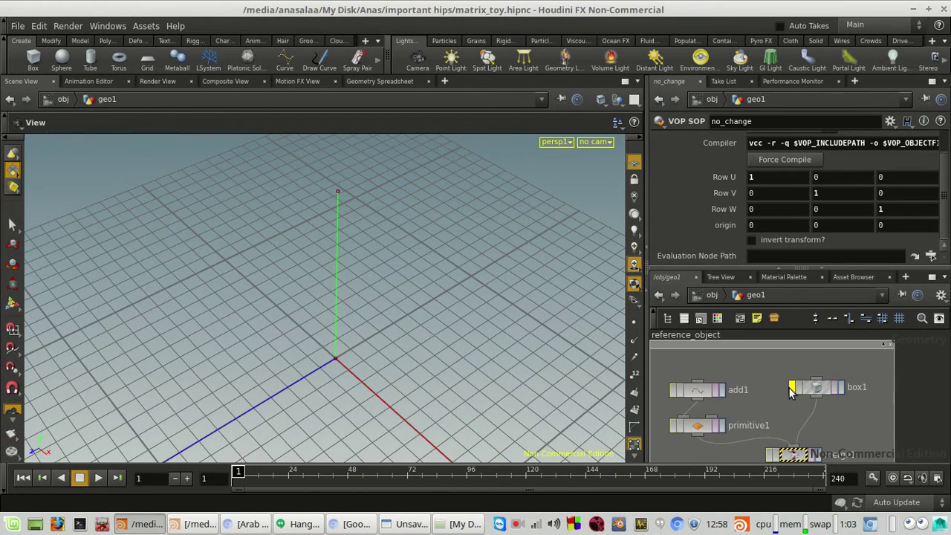
{"action": "left_click", "coordinate": [791, 387]}
{"action": "scroll", "coordinate": [318, 371], "scroll_direction": "down", "scroll_amount": 4}
{"action": "left_click_drag", "start_coordinate": [318, 371], "coordinate": [280, 304]}
{"action": "scroll", "coordinate": [403, 356], "scroll_direction": "down", "scroll_amount": 3}
{"action": "scroll", "coordinate": [392, 349], "scroll_direction": "up", "scroll_amount": 4}
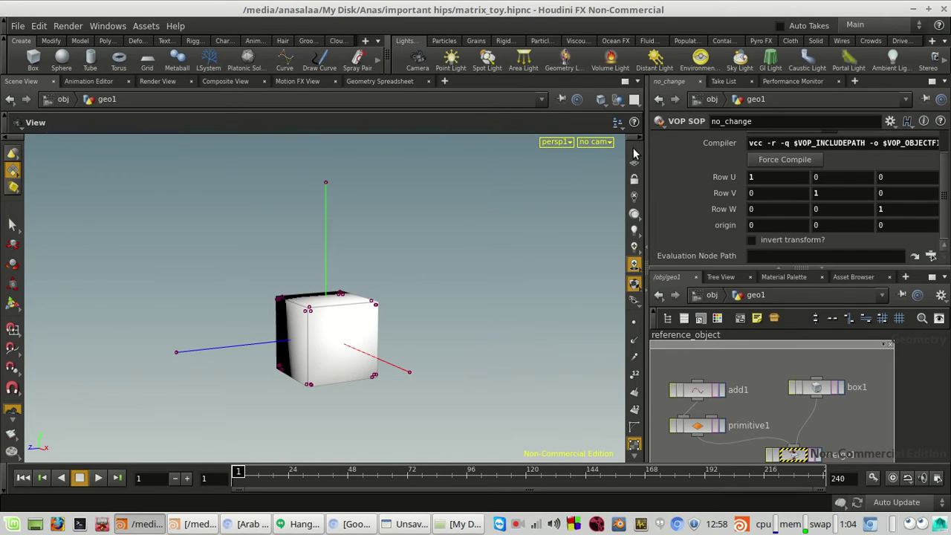
Turn off point display in the viewport, keeping the reference grid on.
{"action": "scroll", "coordinate": [634, 426], "scroll_direction": "down", "scroll_amount": 4}
{"action": "left_click", "coordinate": [635, 377]}
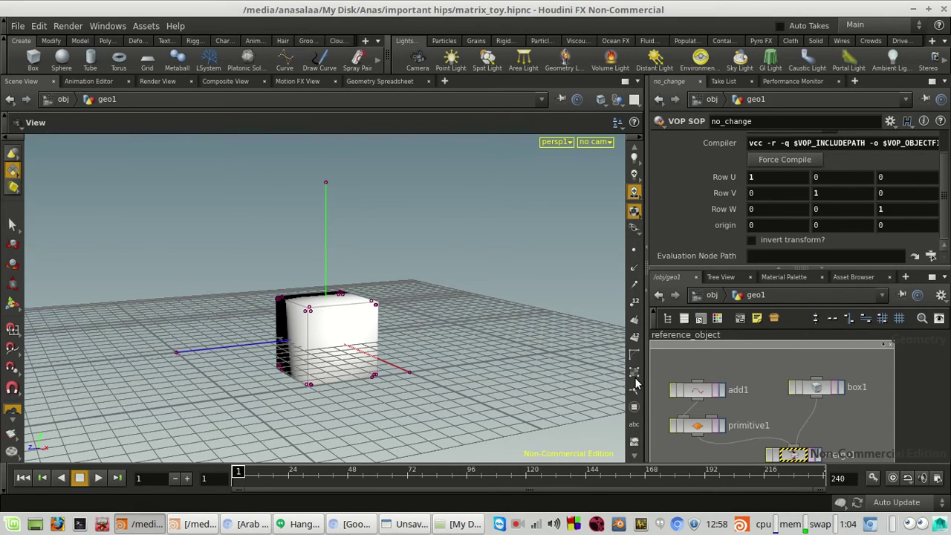
{"action": "scroll", "coordinate": [472, 361], "scroll_direction": "up", "scroll_amount": 3}
{"action": "left_click_drag", "start_coordinate": [471, 360], "coordinate": [454, 378]}
{"action": "scroll", "coordinate": [449, 349], "scroll_direction": "up", "scroll_amount": 1}
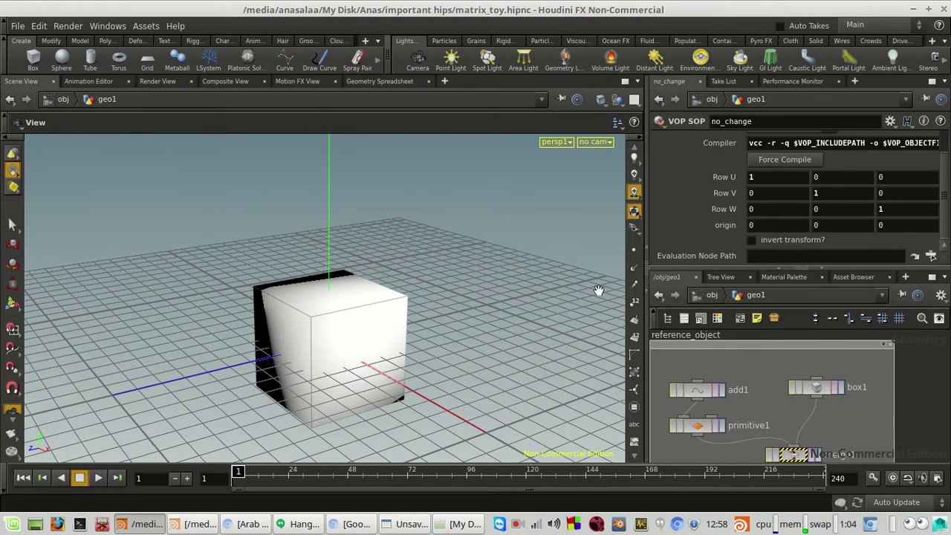
Return to the no_change node in the network and examine its cube and axes against the matrix rows.
{"action": "scroll", "coordinate": [933, 412], "scroll_direction": "down", "scroll_amount": 3}
{"action": "middle_click_drag", "start_coordinate": [933, 412], "coordinate": [914, 399]}
{"action": "middle_click_drag", "start_coordinate": [908, 446], "coordinate": [907, 375]}
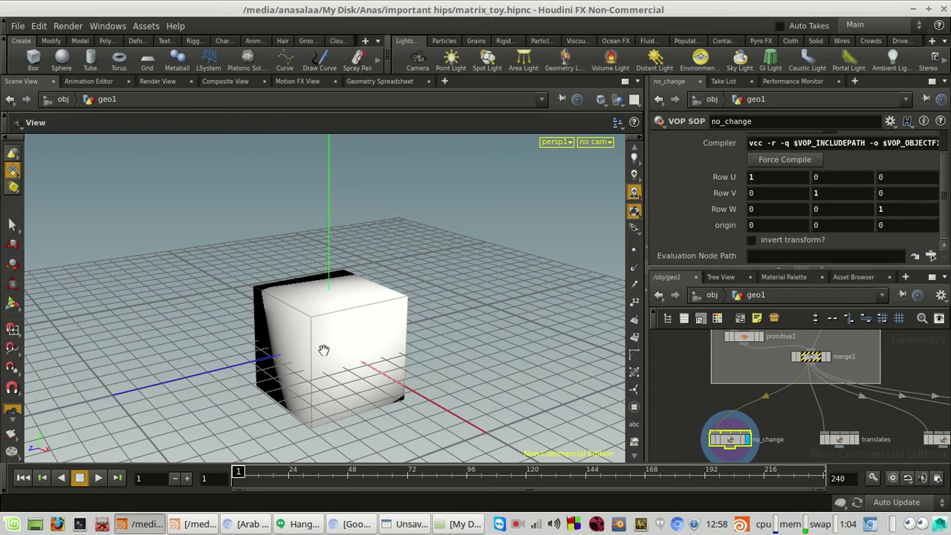
{"action": "scroll", "coordinate": [325, 351], "scroll_direction": "down", "scroll_amount": 3}
{"action": "left_click_drag", "start_coordinate": [332, 361], "coordinate": [334, 369]}
{"action": "scroll", "coordinate": [334, 370], "scroll_direction": "up", "scroll_amount": 2}
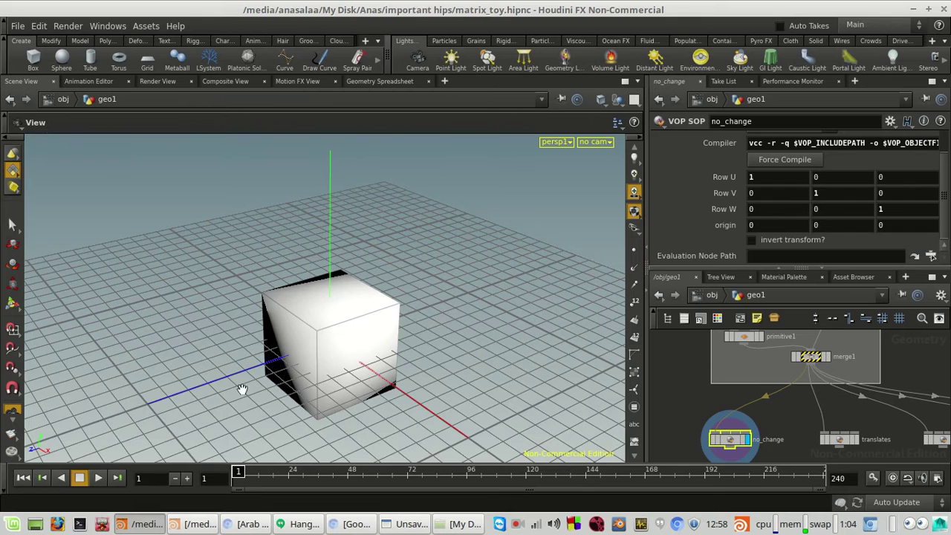
{"action": "scroll", "coordinate": [242, 388], "scroll_direction": "down", "scroll_amount": 3}
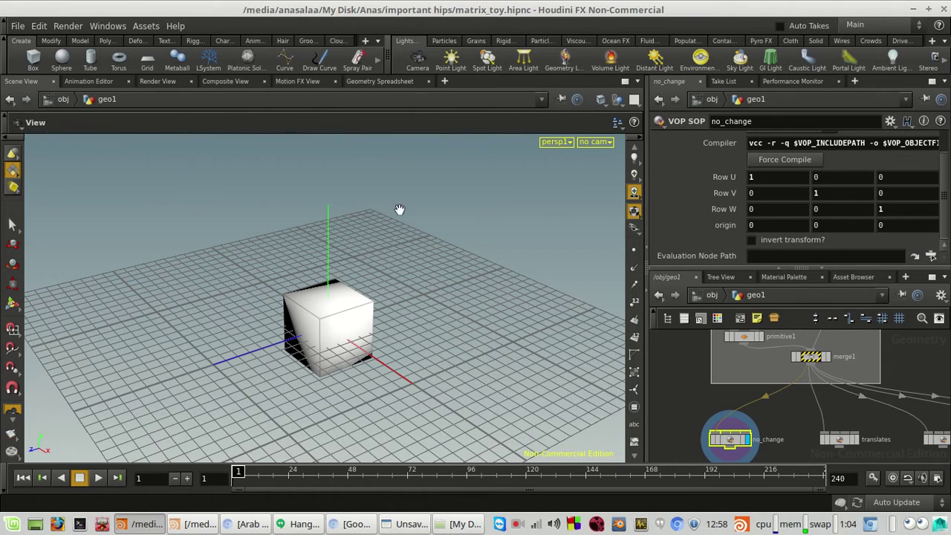
Examine the cube and its coloured axis lines up close against the Row U and Row V values of no_change.
{"action": "right_click_drag", "start_coordinate": [342, 361], "coordinate": [361, 375]}
{"action": "mouse_move", "coordinate": [361, 375]}
{"action": "left_mouse_down"}
{"action": "mouse_move", "coordinate": [372, 307]}
{"action": "mouse_move", "coordinate": [393, 339]}
{"action": "mouse_move", "coordinate": [366, 378]}
{"action": "left_mouse_up"}
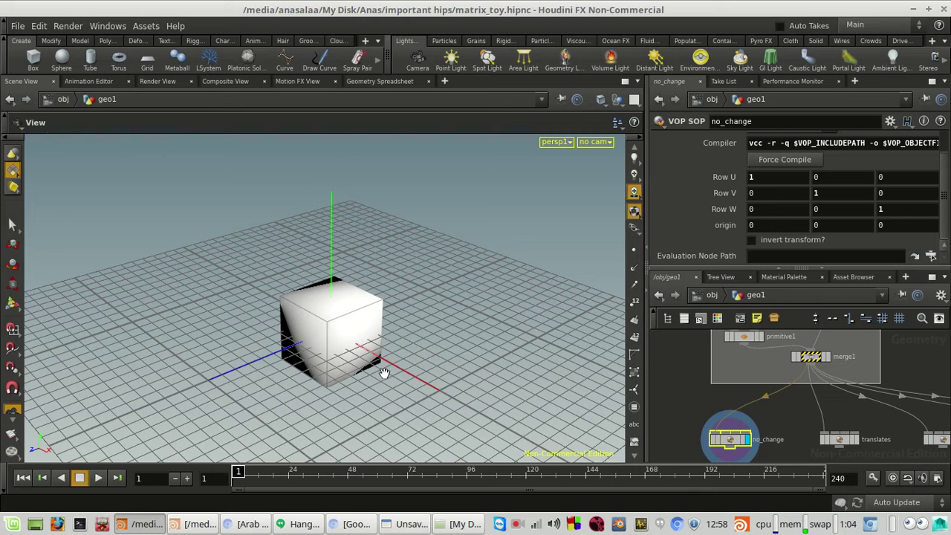
{"action": "scroll", "coordinate": [306, 361], "scroll_direction": "up", "scroll_amount": 2}
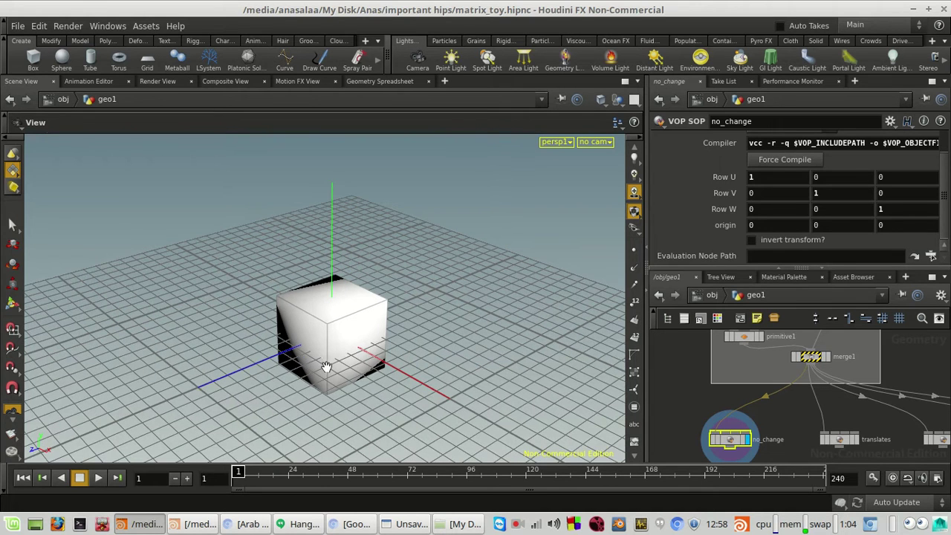
{"action": "scroll", "coordinate": [780, 190], "scroll_direction": "up", "scroll_amount": 2}
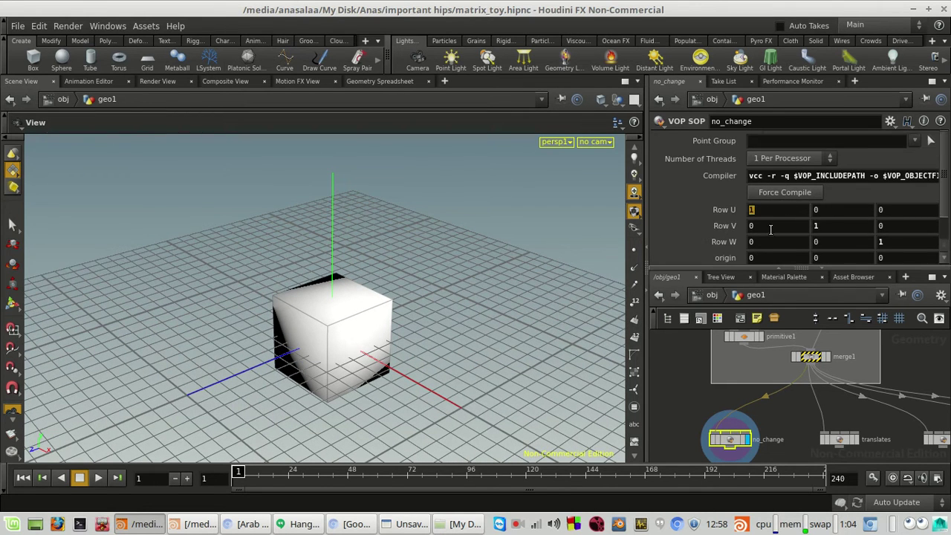
{"action": "left_click", "coordinate": [833, 225]}
{"action": "scroll", "coordinate": [672, 402], "scroll_direction": "down", "scroll_amount": 2}
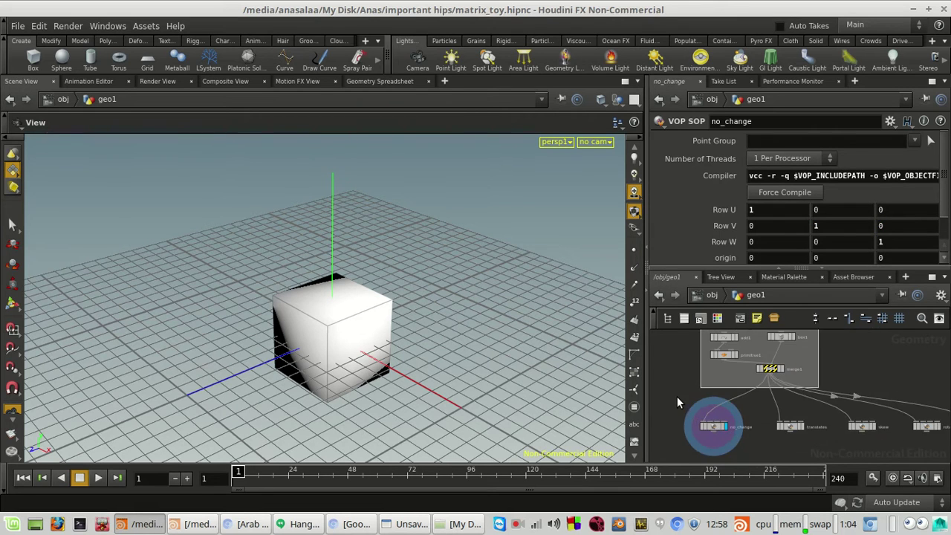
Inspect the no_change node within the geo1 network, checking its inner network and its matrix rows.
{"action": "scroll", "coordinate": [679, 400], "scroll_direction": "up", "scroll_amount": 3}
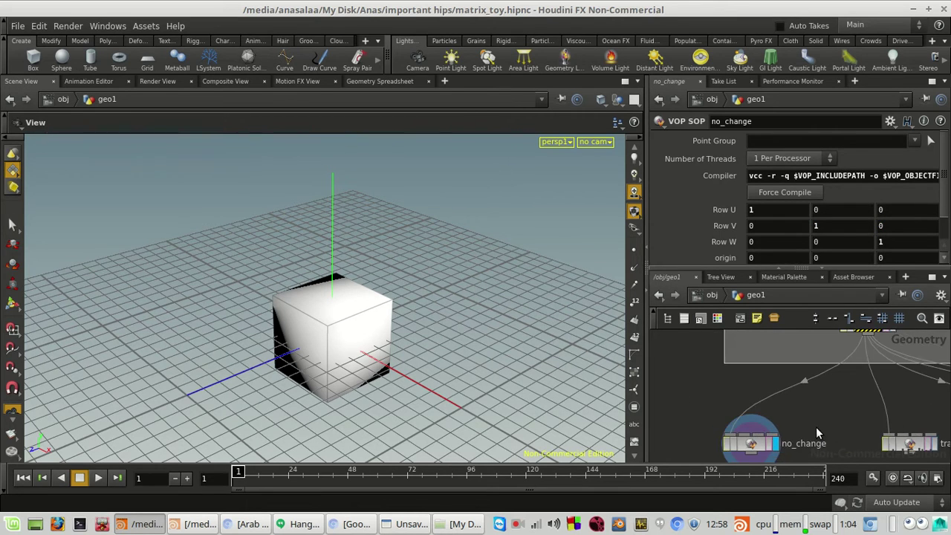
{"action": "scroll", "coordinate": [816, 433], "scroll_direction": "up", "scroll_amount": 2}
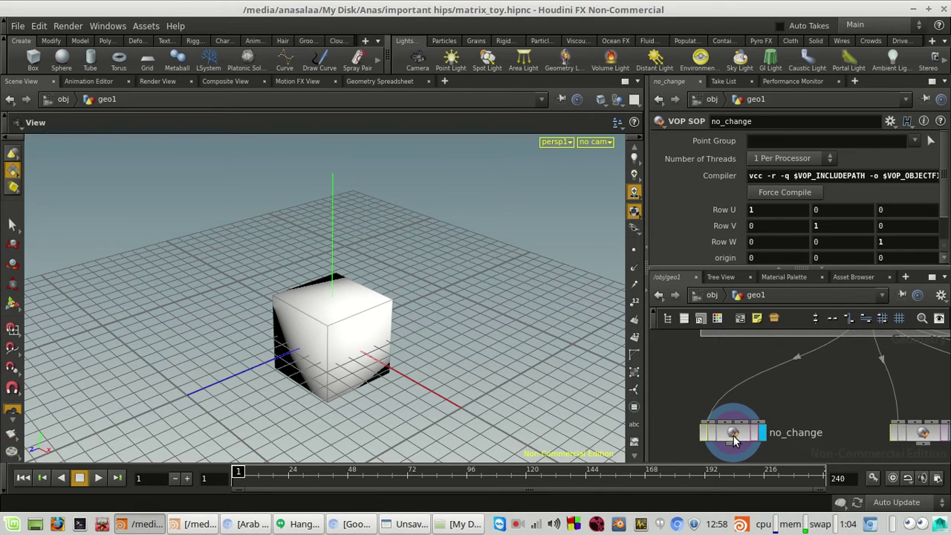
{"action": "double_click", "coordinate": [735, 433]}
{"action": "left_click", "coordinate": [754, 294]}
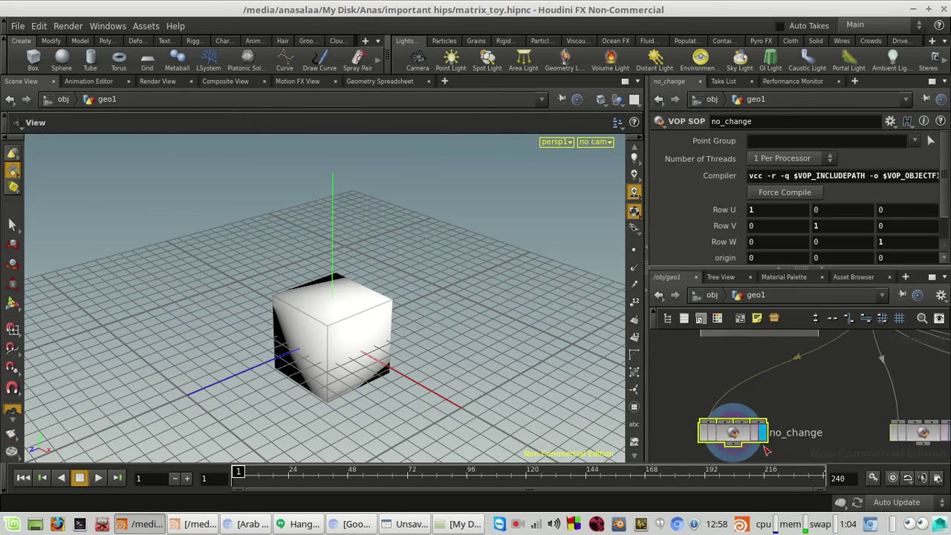
{"action": "scroll", "coordinate": [696, 369], "scroll_direction": "down", "scroll_amount": 4}
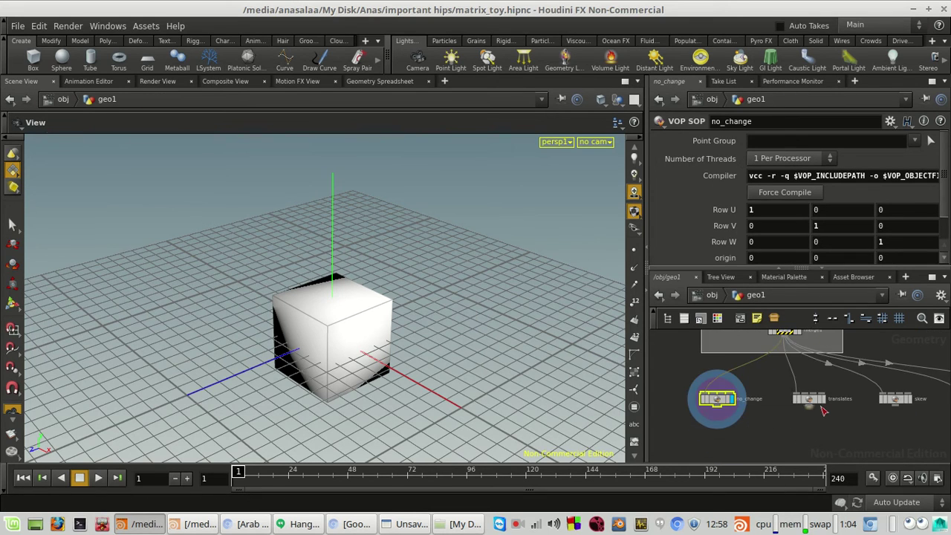
{"action": "middle_click_drag", "start_coordinate": [715, 404], "coordinate": [775, 410]}
{"action": "scroll", "coordinate": [774, 407], "scroll_direction": "up", "scroll_amount": 1}
{"action": "scroll", "coordinate": [882, 196], "scroll_direction": "down", "scroll_amount": 2}
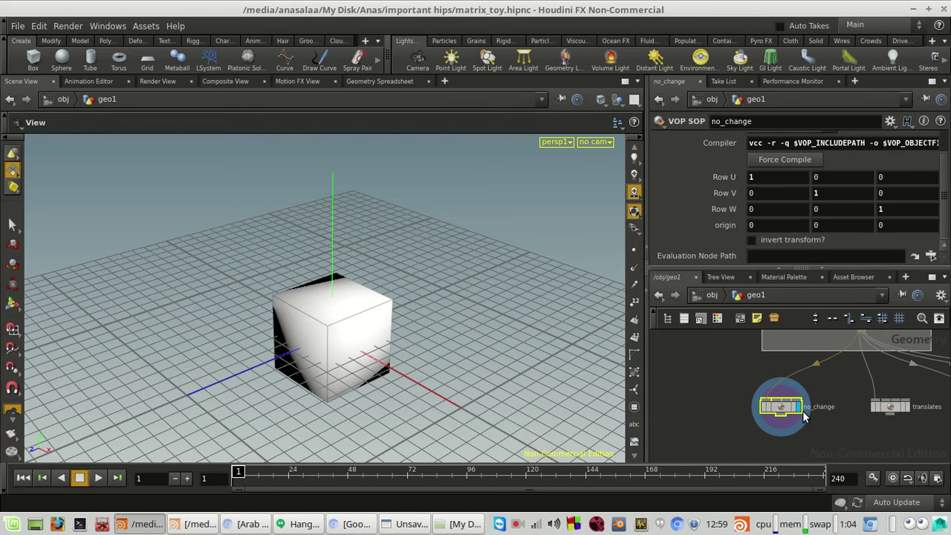
{"action": "scroll", "coordinate": [820, 420], "scroll_direction": "up", "scroll_amount": 2}
{"action": "middle_click_drag", "start_coordinate": [824, 422], "coordinate": [799, 429]}
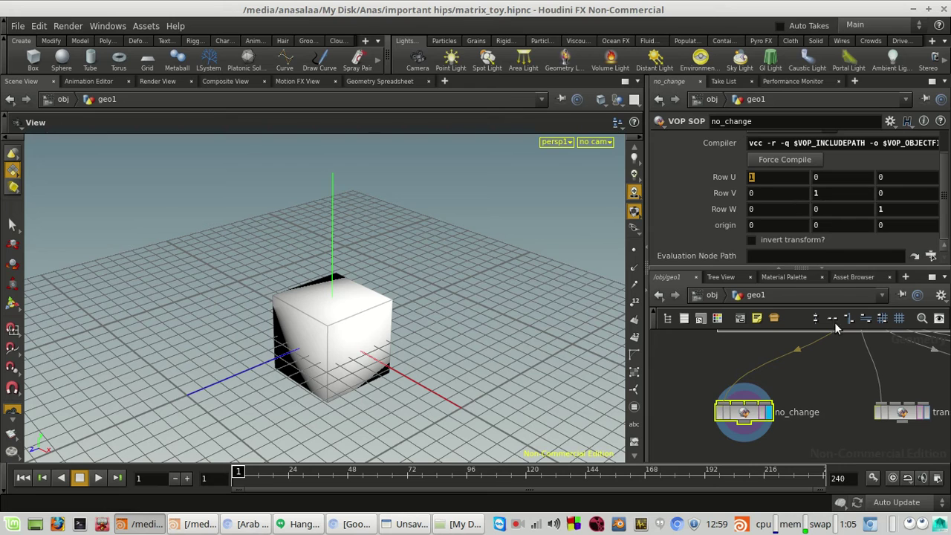
{"action": "left_click", "coordinate": [753, 372]}
Switch to the Pinta sketch, add a new layer above the existing ones and fill it with black.
{"action": "left_click", "coordinate": [402, 529]}
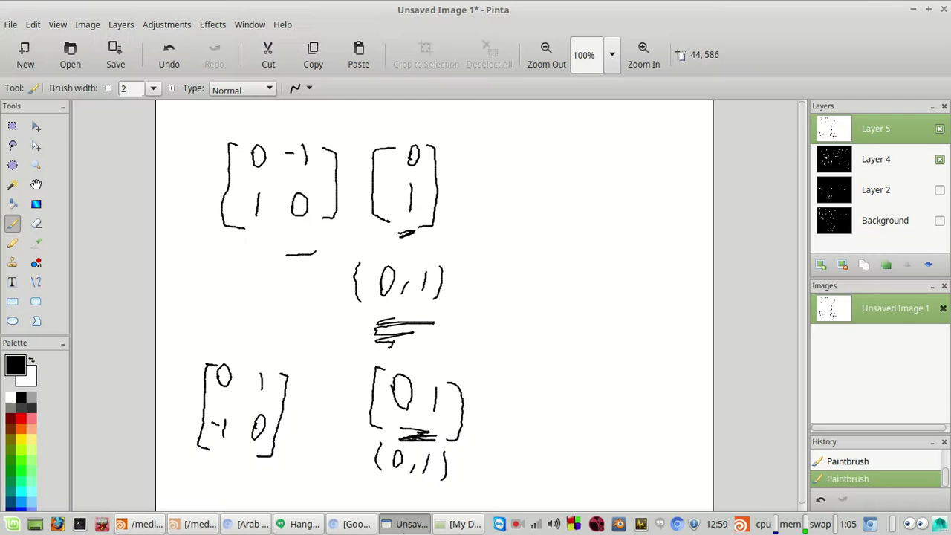
{"action": "left_click", "coordinate": [819, 266]}
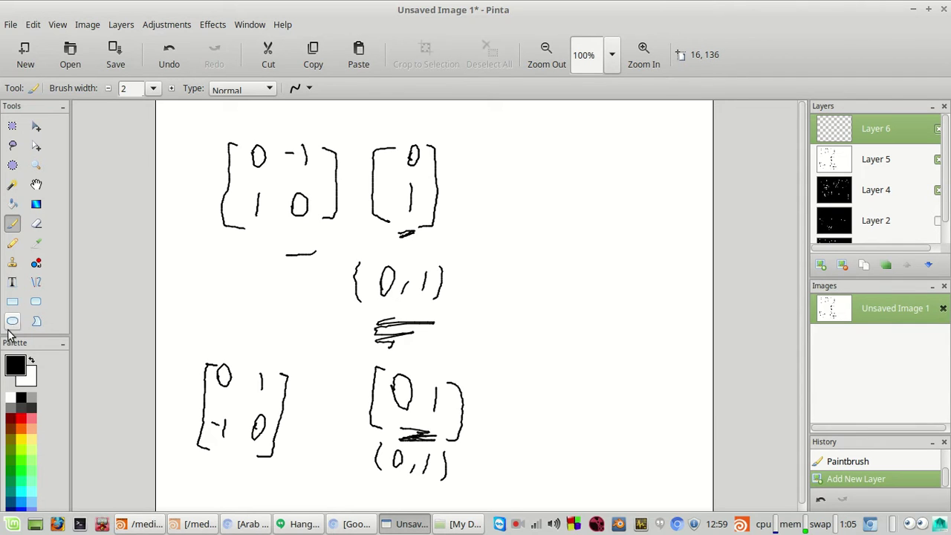
{"action": "left_click", "coordinate": [20, 363]}
{"action": "left_click", "coordinate": [575, 343]}
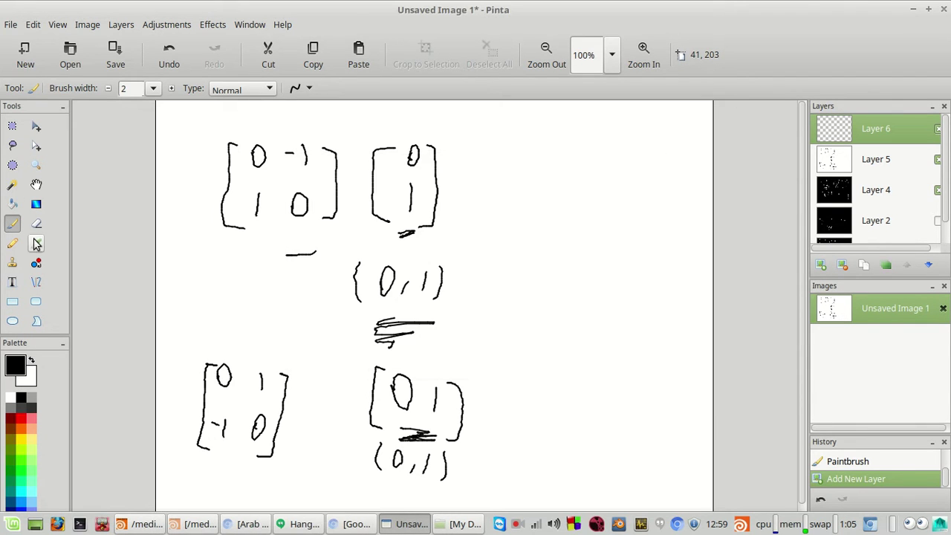
{"action": "left_click", "coordinate": [12, 204]}
{"action": "left_click", "coordinate": [204, 344]}
Handwrite the 3×3 identity matrix in white with the Paintbrush, with rows 1 0 0, 0 1 0 and 0 0 1 inside brackets.
{"action": "left_click", "coordinate": [11, 396]}
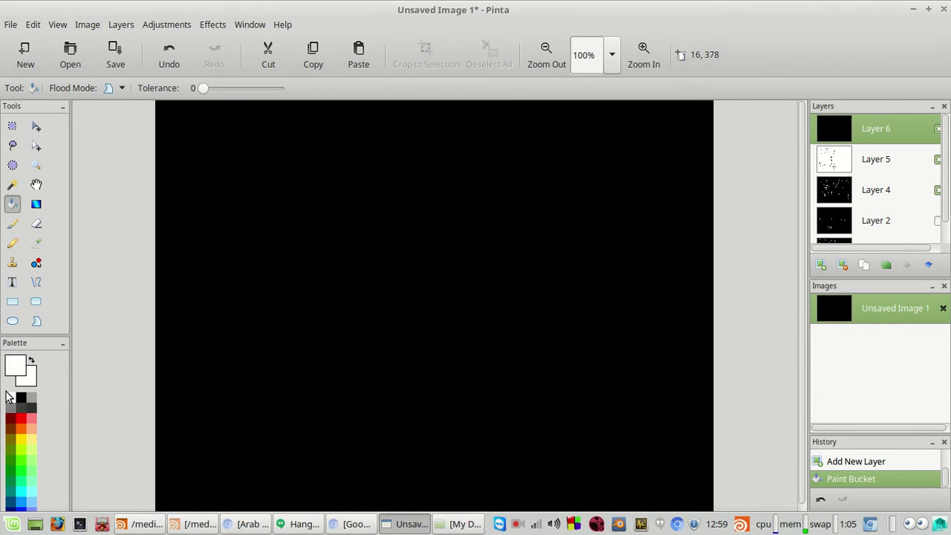
{"action": "left_click", "coordinate": [11, 223]}
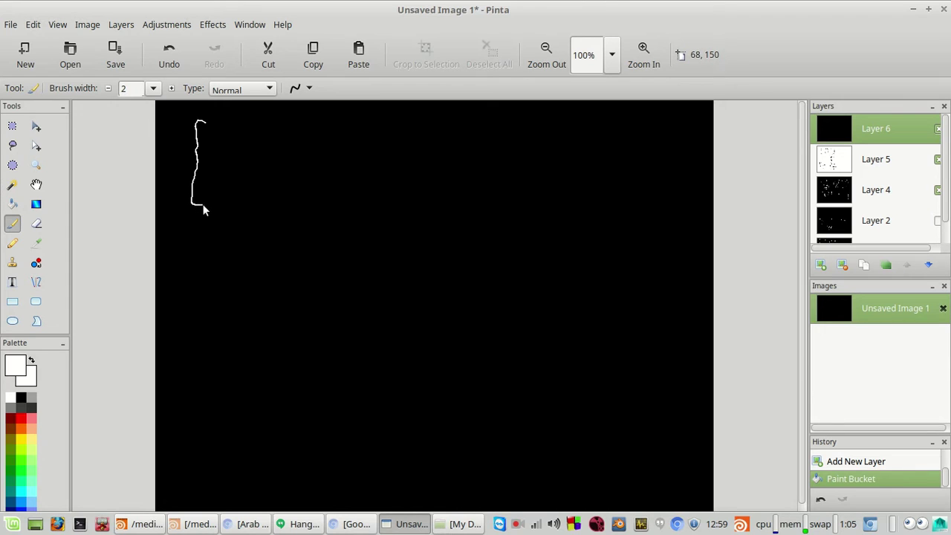
{"action": "left_click_drag", "start_coordinate": [205, 210], "coordinate": [203, 206]}
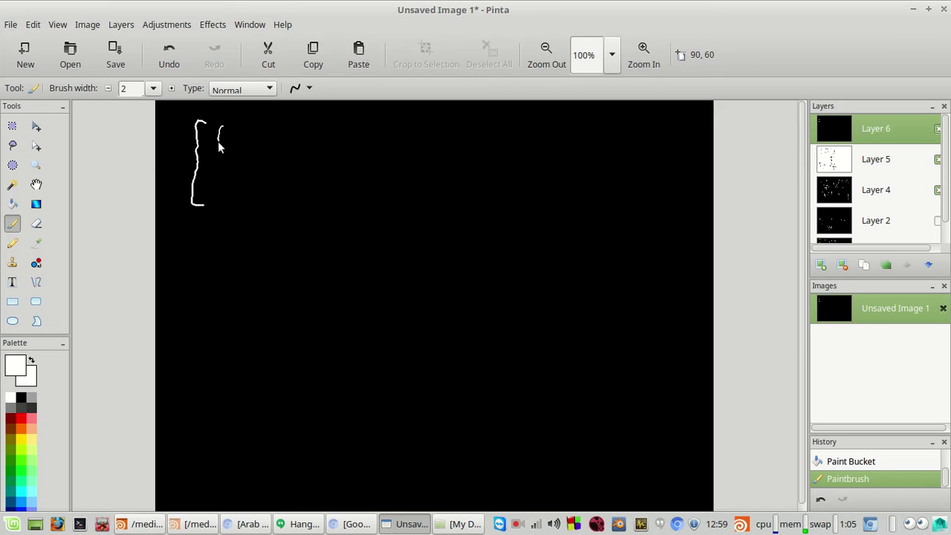
{"action": "left_click_drag", "start_coordinate": [217, 142], "coordinate": [218, 145]}
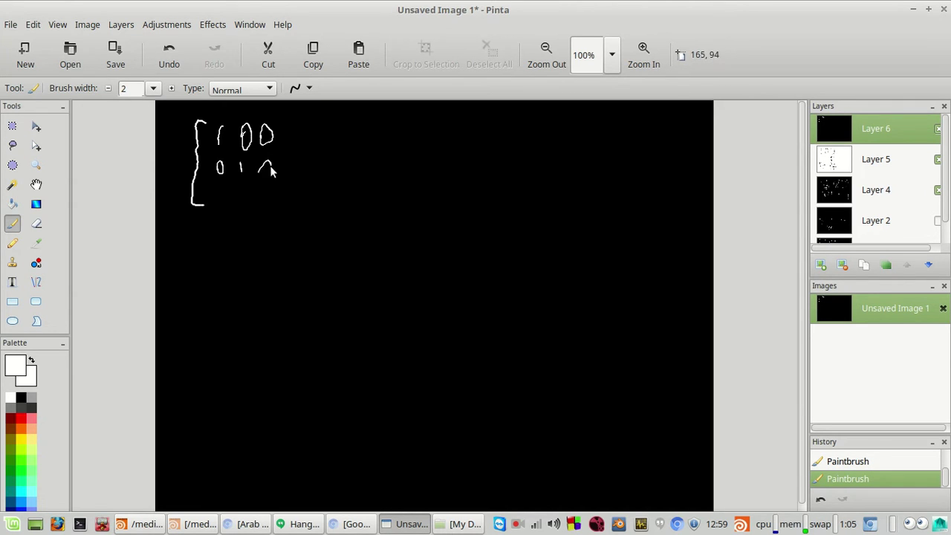
{"action": "mouse_move", "coordinate": [272, 170]}
{"action": "left_mouse_down"}
{"action": "mouse_move", "coordinate": [248, 187]}
{"action": "mouse_move", "coordinate": [267, 196]}
{"action": "left_mouse_up"}
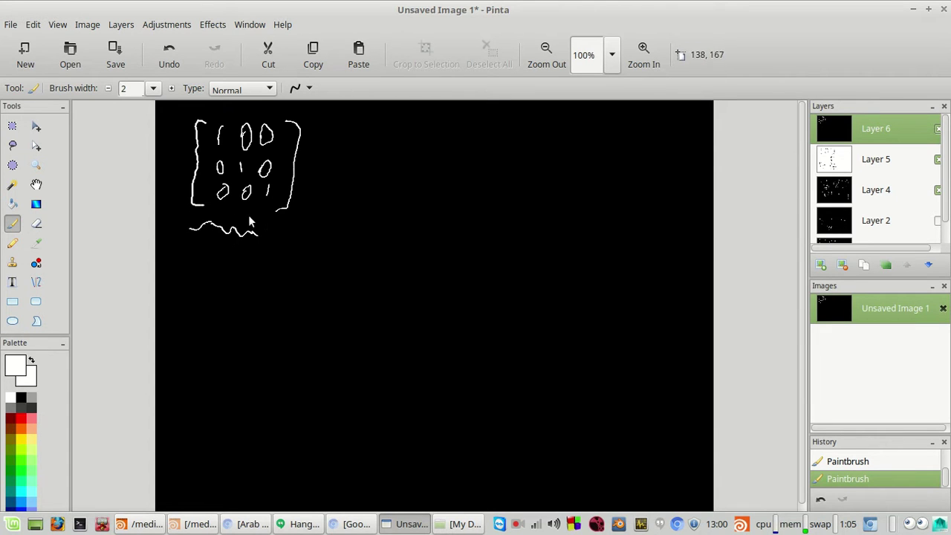
Review the linear transformation animations in Khan Academy's "Matrices as transformations" article in Chromium, and return to the Pinta sketch.
{"action": "left_click", "coordinate": [232, 525]}
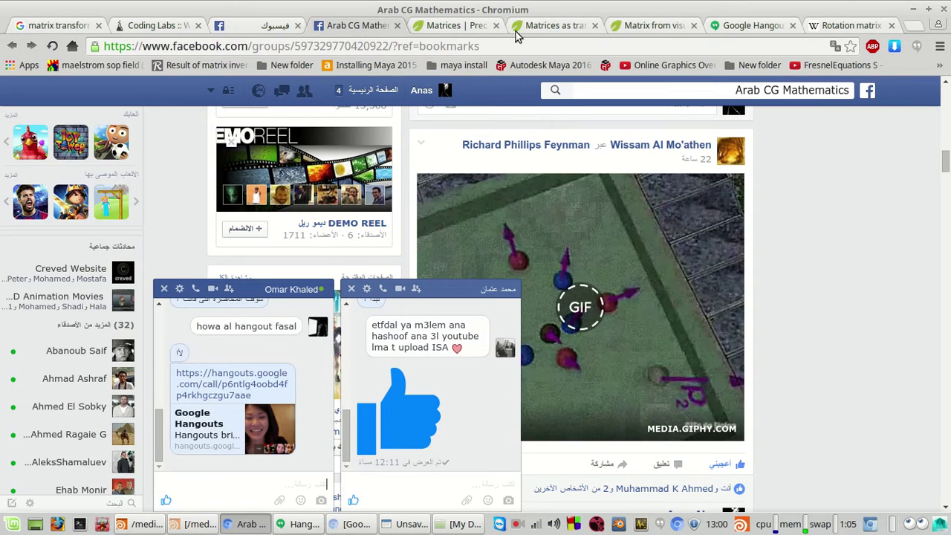
{"action": "left_click", "coordinate": [546, 26]}
{"action": "scroll", "coordinate": [607, 235], "scroll_direction": "down", "scroll_amount": 3}
{"action": "scroll", "coordinate": [558, 284], "scroll_direction": "up", "scroll_amount": 10}
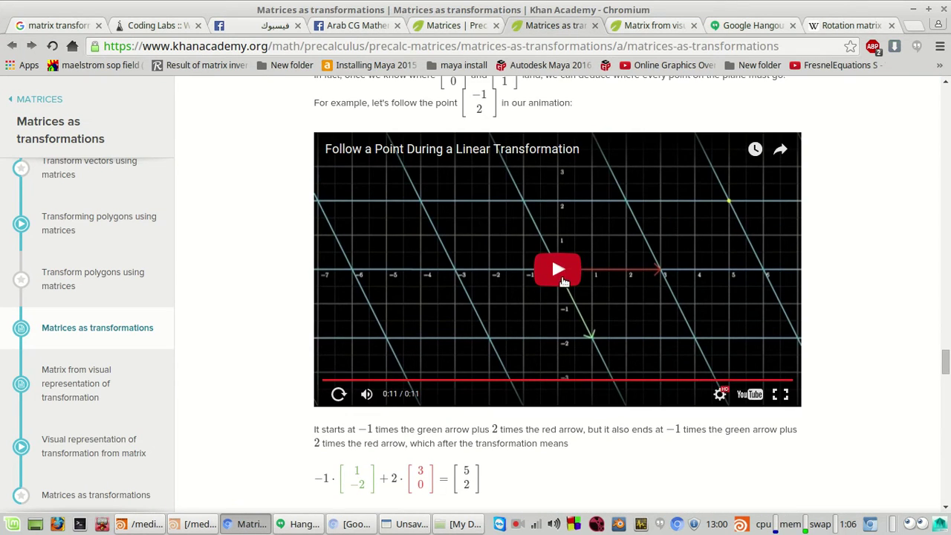
{"action": "scroll", "coordinate": [562, 275], "scroll_direction": "up", "scroll_amount": 6}
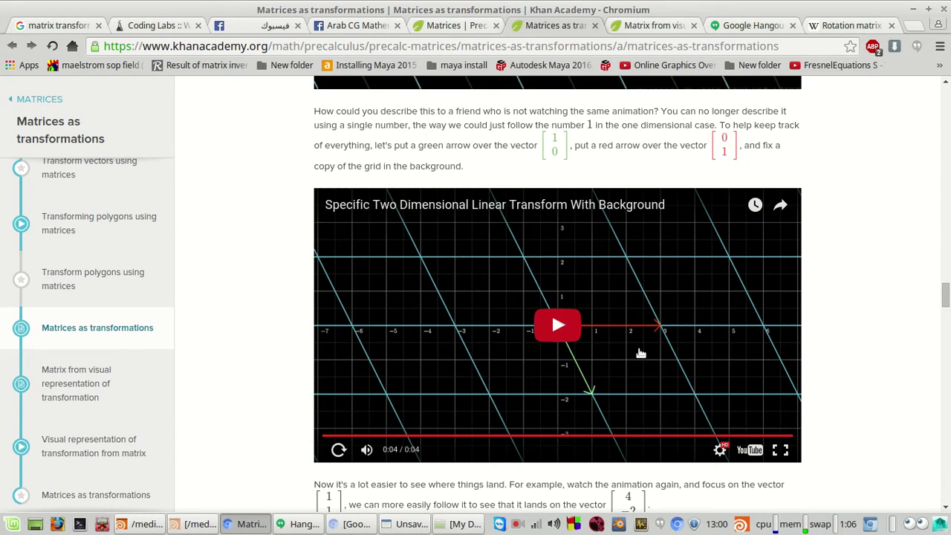
{"action": "left_click", "coordinate": [245, 526]}
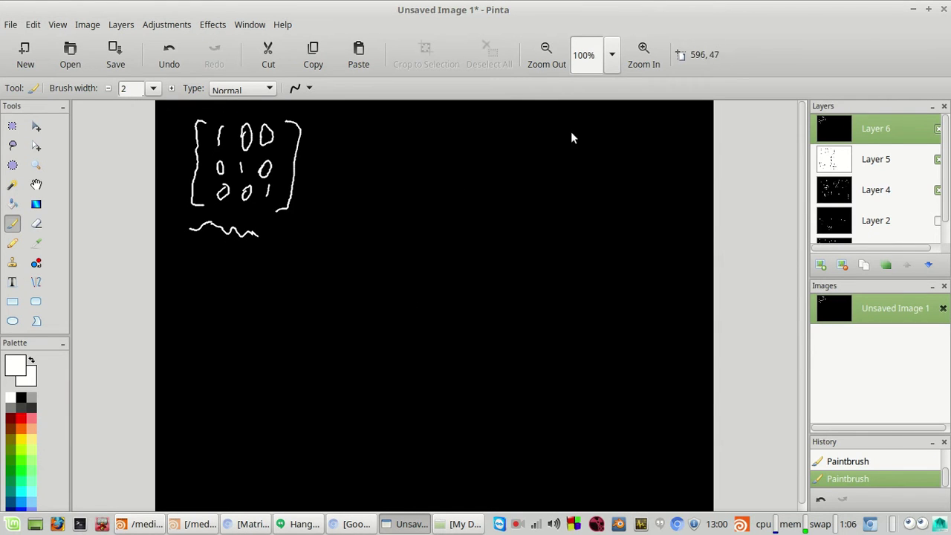
Sketch a three-axis coordinate system in white beside the identity matrix, labelling the axes x, y and z.
{"action": "mouse_move", "coordinate": [601, 138]}
{"action": "left_mouse_down"}
{"action": "mouse_move", "coordinate": [604, 194]}
{"action": "mouse_move", "coordinate": [578, 225]}
{"action": "mouse_move", "coordinate": [616, 199]}
{"action": "mouse_move", "coordinate": [661, 217]}
{"action": "left_mouse_up"}
{"action": "key", "text": "ctrl+z"}
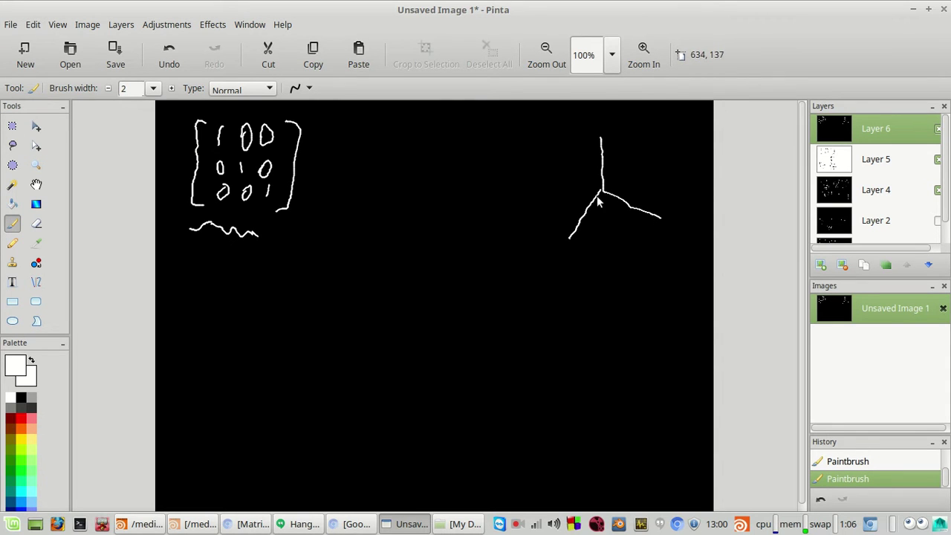
{"action": "left_click_drag", "start_coordinate": [598, 196], "coordinate": [567, 236]}
{"action": "left_click_drag", "start_coordinate": [621, 131], "coordinate": [624, 152]}
{"action": "left_click_drag", "start_coordinate": [654, 233], "coordinate": [640, 242]}
{"action": "mouse_move", "coordinate": [551, 258]}
{"action": "left_mouse_down"}
{"action": "mouse_move", "coordinate": [572, 255]}
{"action": "mouse_move", "coordinate": [566, 279]}
{"action": "left_mouse_up"}
{"action": "key", "text": "ctrl+z"}
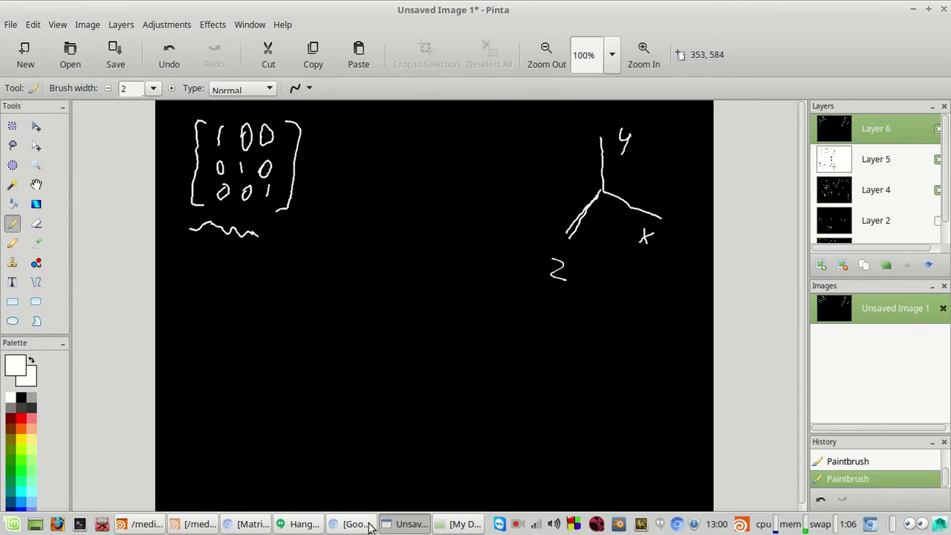
Switch to Houdini's matrix example_v01.hipnc scene and examine the teapot above the grid.
{"action": "left_click", "coordinate": [303, 523]}
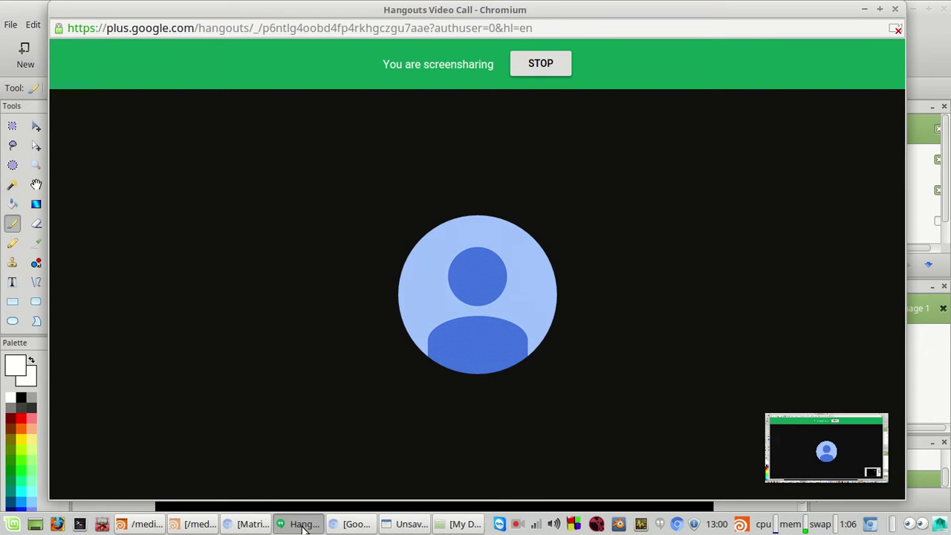
{"action": "left_click", "coordinate": [302, 523]}
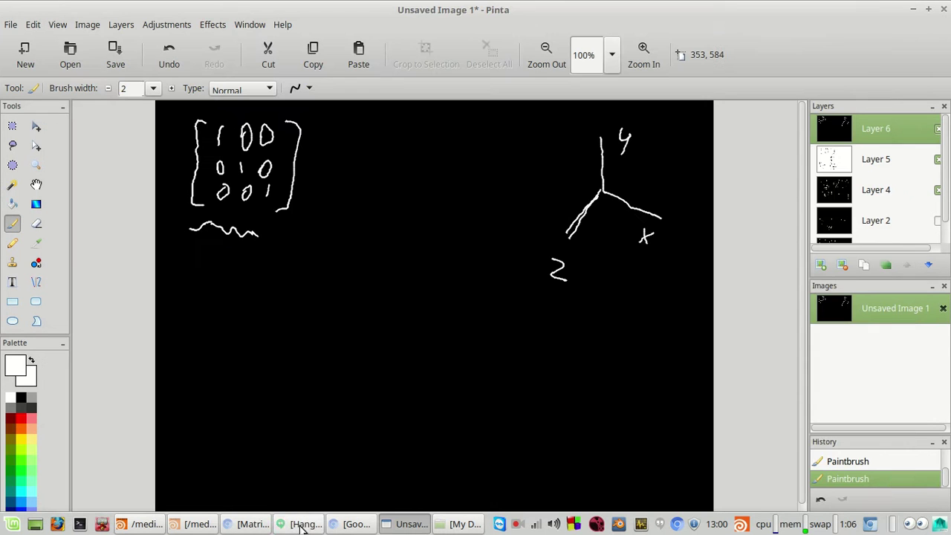
{"action": "left_click", "coordinate": [197, 524]}
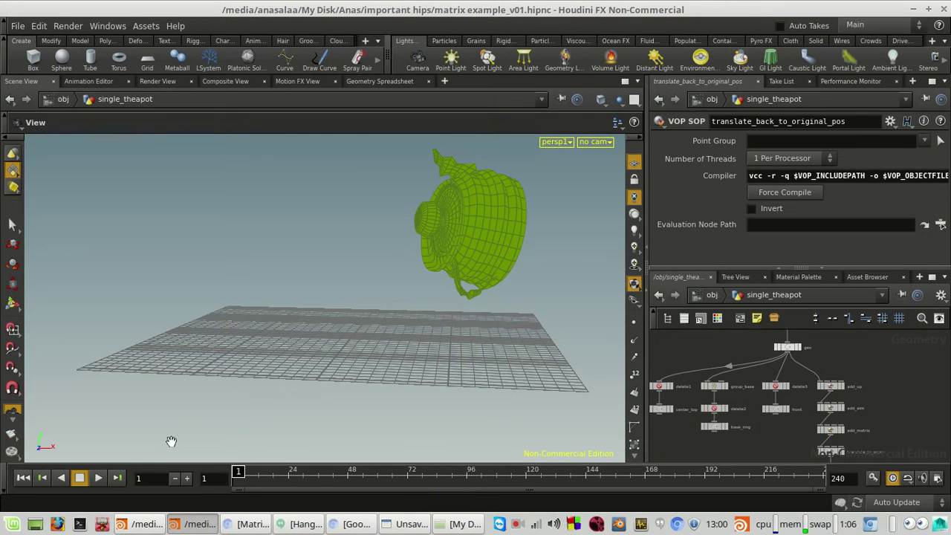
{"action": "left_click_drag", "start_coordinate": [370, 302], "coordinate": [377, 331]}
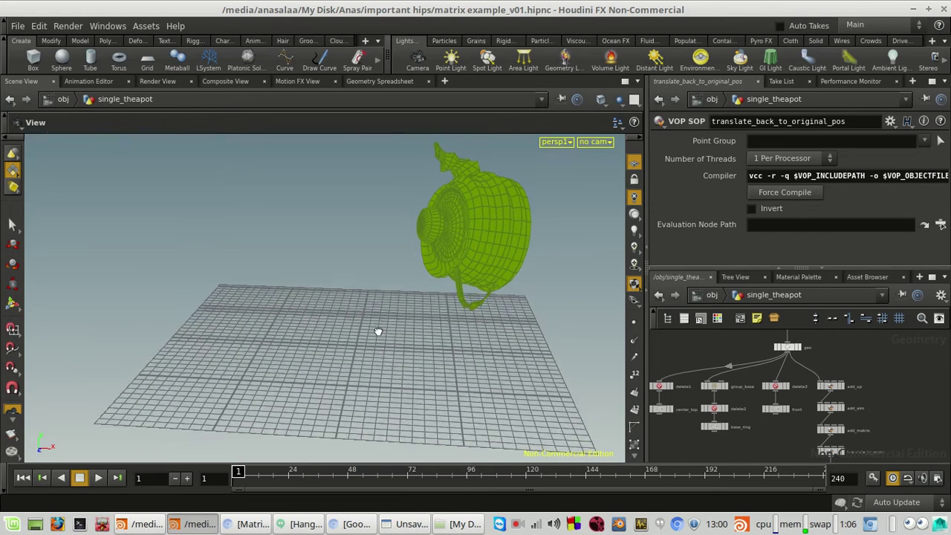
Return to Houdini's matrix_toy.hipnc scene and compare the cube with the identity rows and inner network of no_change.
{"action": "left_click", "coordinate": [145, 525]}
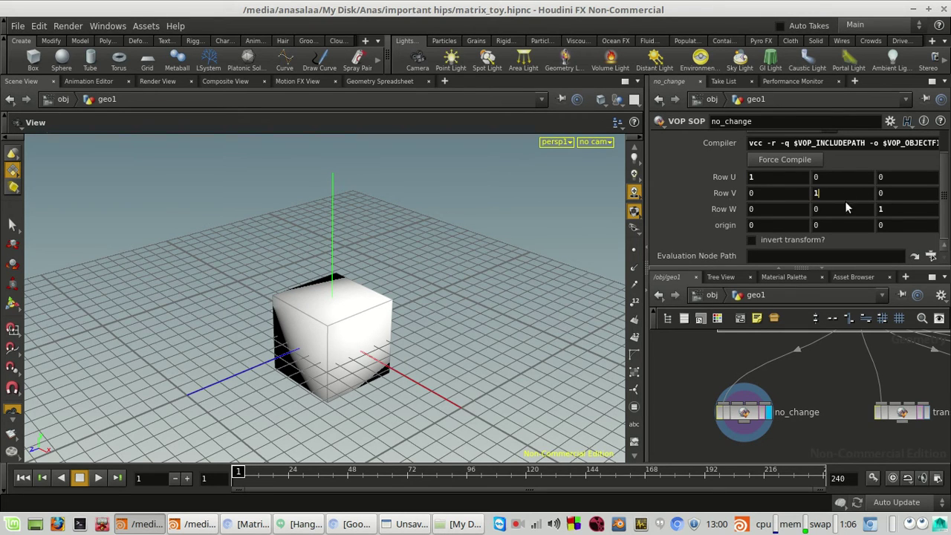
{"action": "left_click", "coordinate": [922, 209]}
{"action": "scroll", "coordinate": [394, 326], "scroll_direction": "up", "scroll_amount": 4}
{"action": "left_click_drag", "start_coordinate": [426, 405], "coordinate": [425, 377]}
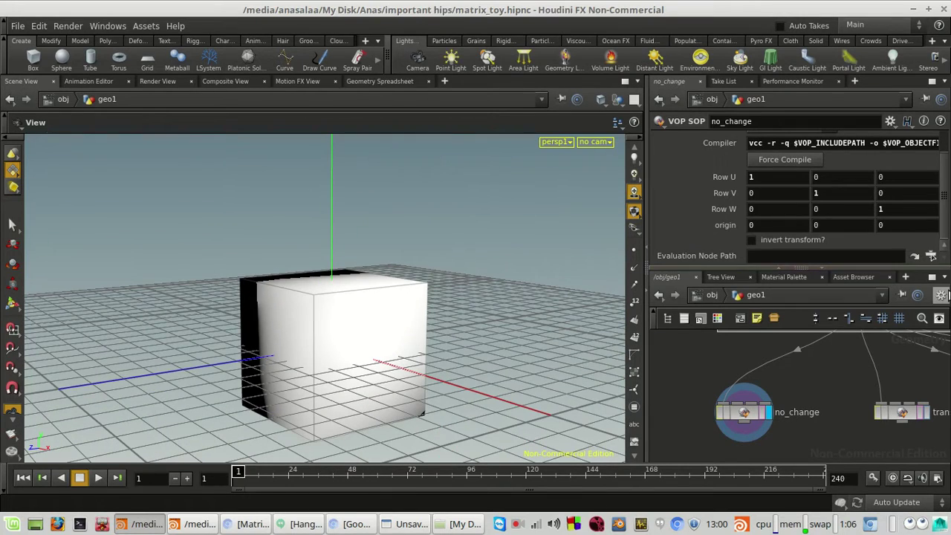
{"action": "double_click", "coordinate": [743, 413]}
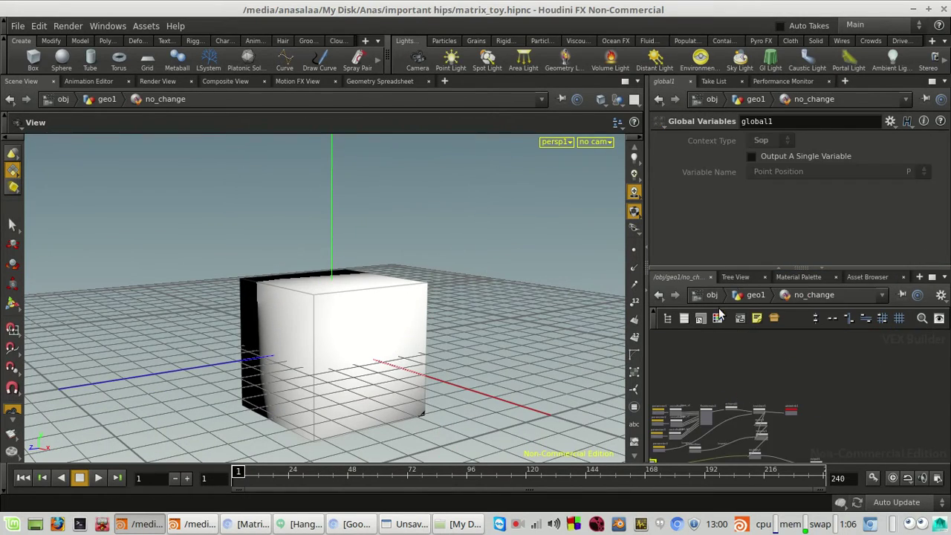
{"action": "left_click", "coordinate": [761, 295]}
Select the translates node in geo1 and display its result, with the whole stretched box in view.
{"action": "middle_click_drag", "start_coordinate": [898, 373], "coordinate": [804, 382]}
{"action": "left_click", "coordinate": [833, 421]}
{"action": "left_click", "coordinate": [815, 424]}
{"action": "scroll", "coordinate": [318, 248], "scroll_direction": "down", "scroll_amount": 5}
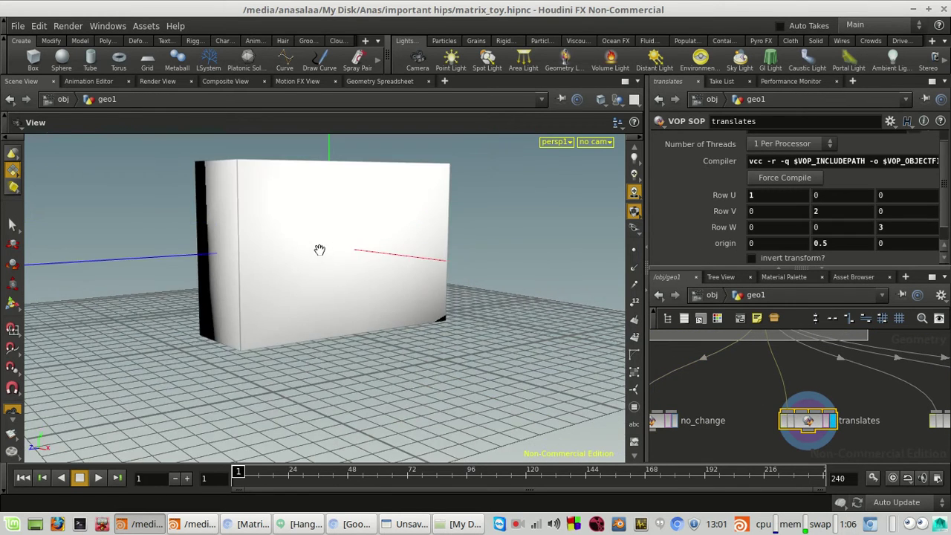
{"action": "middle_click_drag", "start_coordinate": [387, 262], "coordinate": [391, 336]}
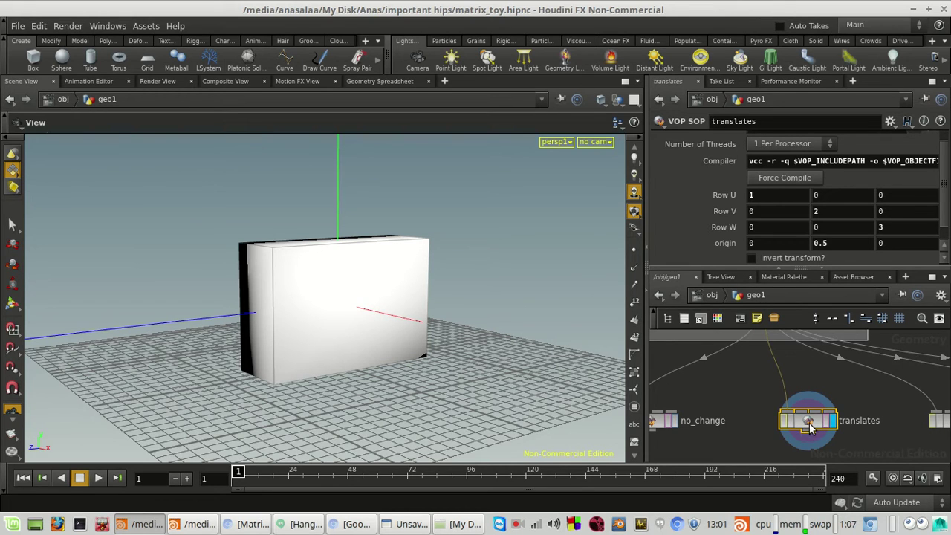
Open the inner VOP network of the translates node.
{"action": "scroll", "coordinate": [765, 411], "scroll_direction": "down", "scroll_amount": 5}
{"action": "scroll", "coordinate": [771, 411], "scroll_direction": "up", "scroll_amount": 5}
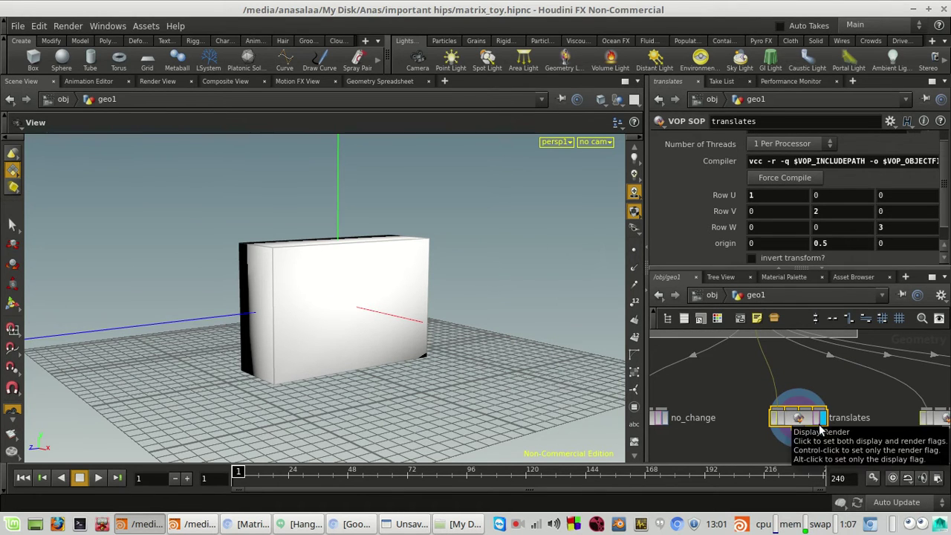
{"action": "double_click", "coordinate": [796, 417]}
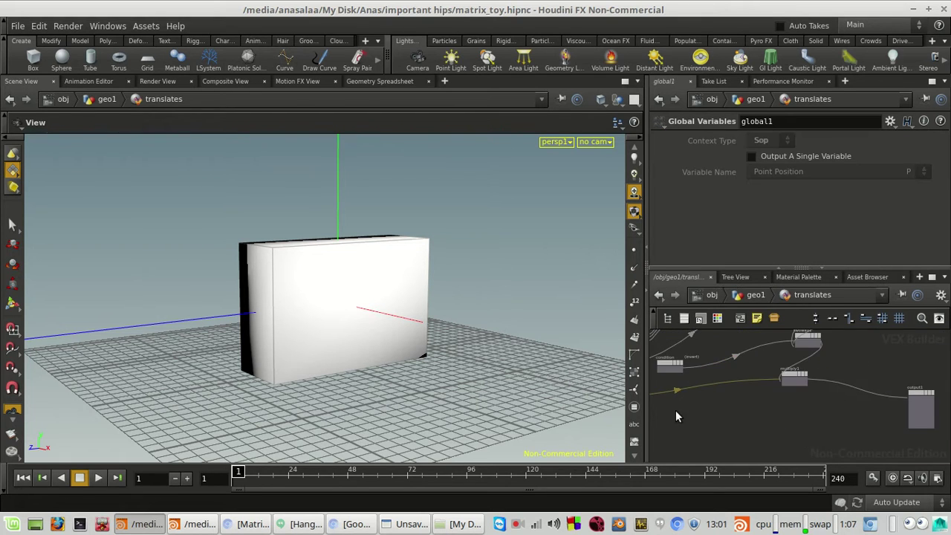
Examine how the translate1 node is wired inside the translates network and view its matrix and translate parameters.
{"action": "middle_click_drag", "start_coordinate": [837, 376], "coordinate": [834, 405]}
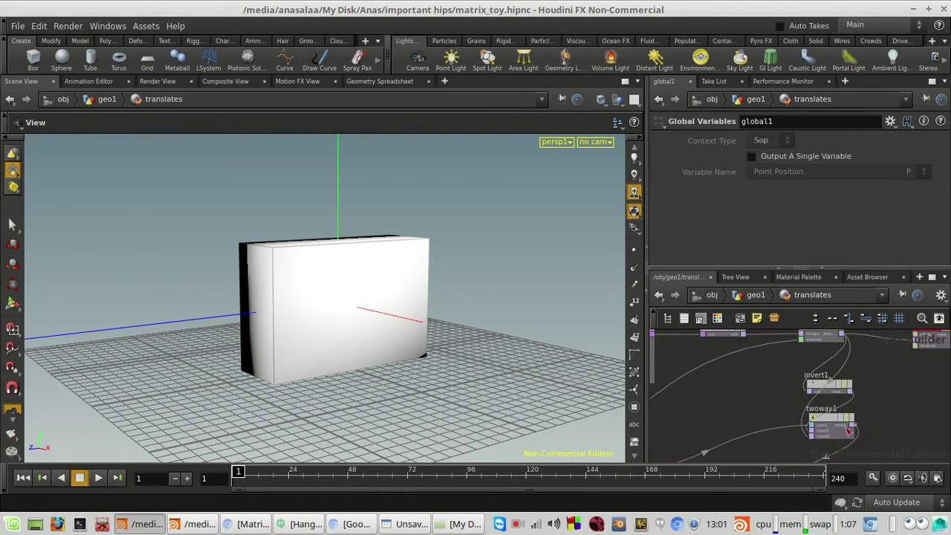
{"action": "scroll", "coordinate": [808, 399], "scroll_direction": "down", "scroll_amount": 3}
{"action": "middle_click_drag", "start_coordinate": [765, 376], "coordinate": [766, 379]}
{"action": "scroll", "coordinate": [766, 380], "scroll_direction": "up", "scroll_amount": 3}
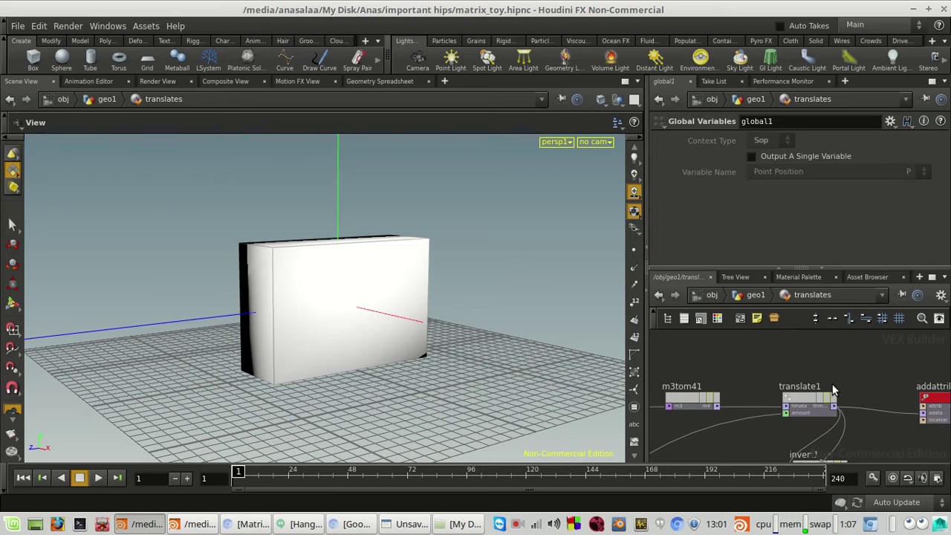
{"action": "scroll", "coordinate": [831, 389], "scroll_direction": "up", "scroll_amount": 1}
{"action": "left_click_drag", "start_coordinate": [846, 385], "coordinate": [779, 438]}
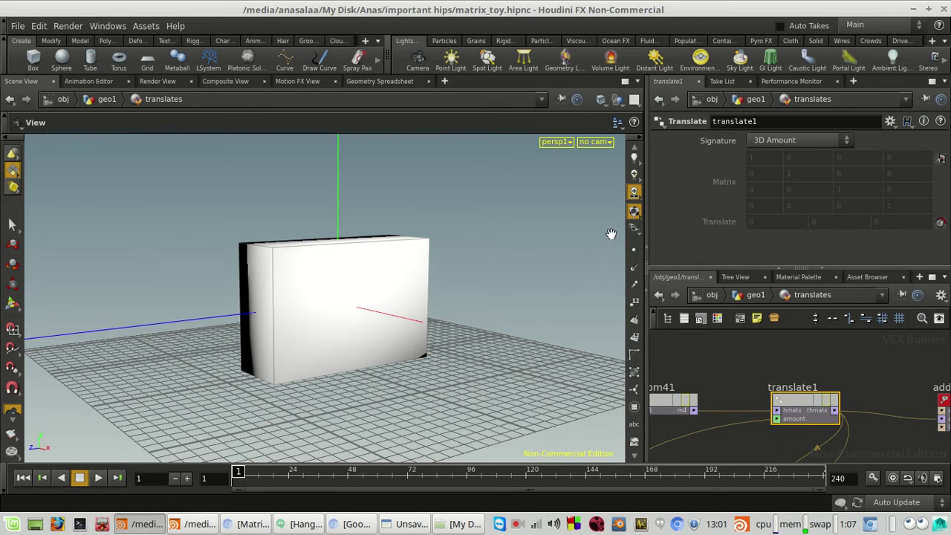
Return to geo1 and compare the stretched box with the row and origin values of the translates node.
{"action": "left_click", "coordinate": [752, 300]}
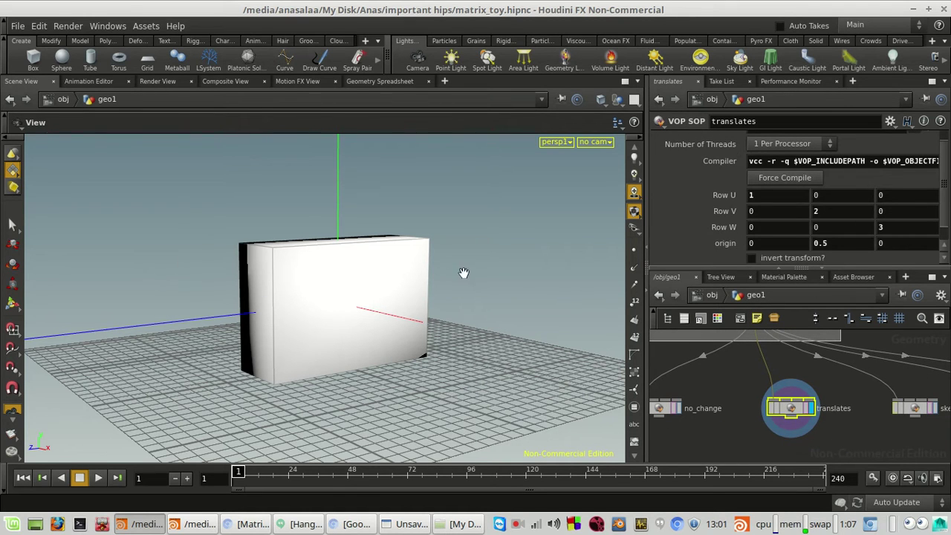
{"action": "scroll", "coordinate": [545, 242], "scroll_direction": "up", "scroll_amount": 1}
{"action": "scroll", "coordinate": [544, 242], "scroll_direction": "up", "scroll_amount": 1}
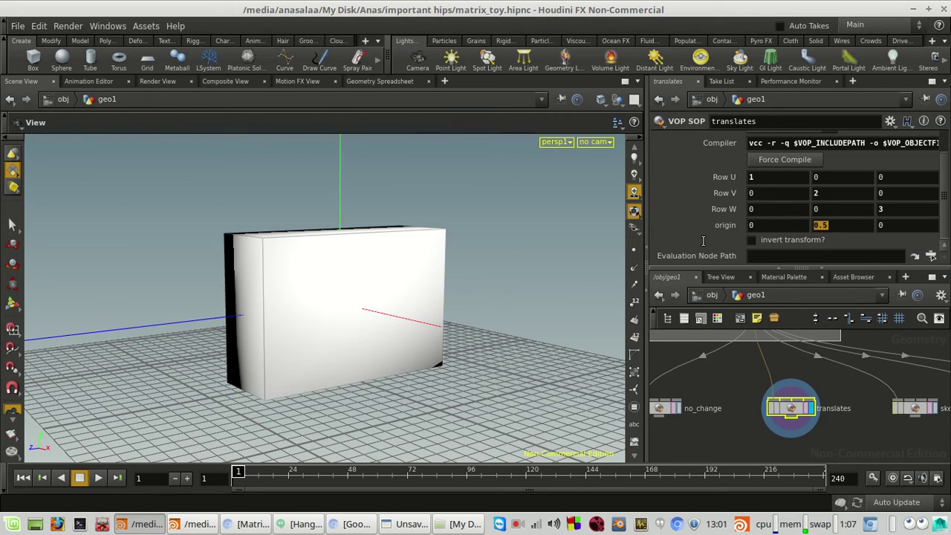
{"action": "scroll", "coordinate": [810, 431], "scroll_direction": "down", "scroll_amount": 3}
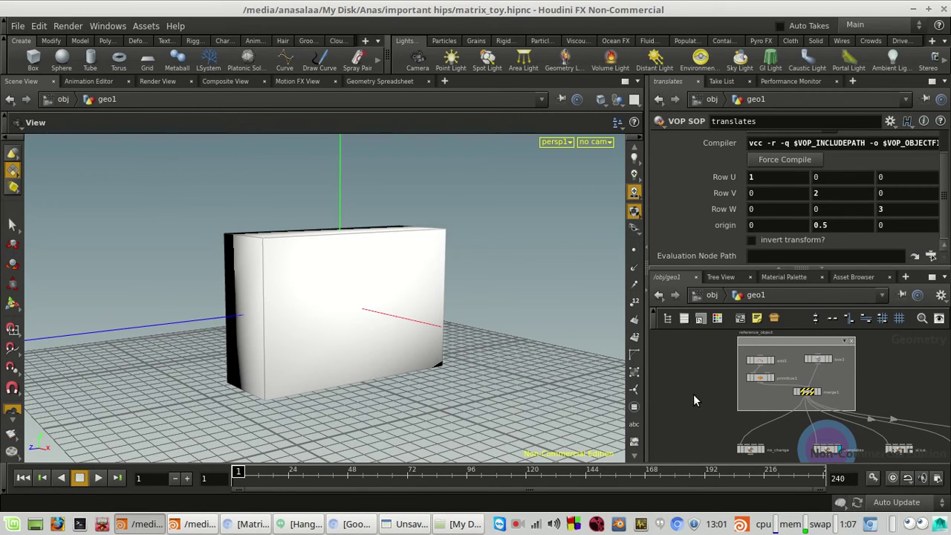
{"action": "scroll", "coordinate": [727, 393], "scroll_direction": "up", "scroll_amount": 3}
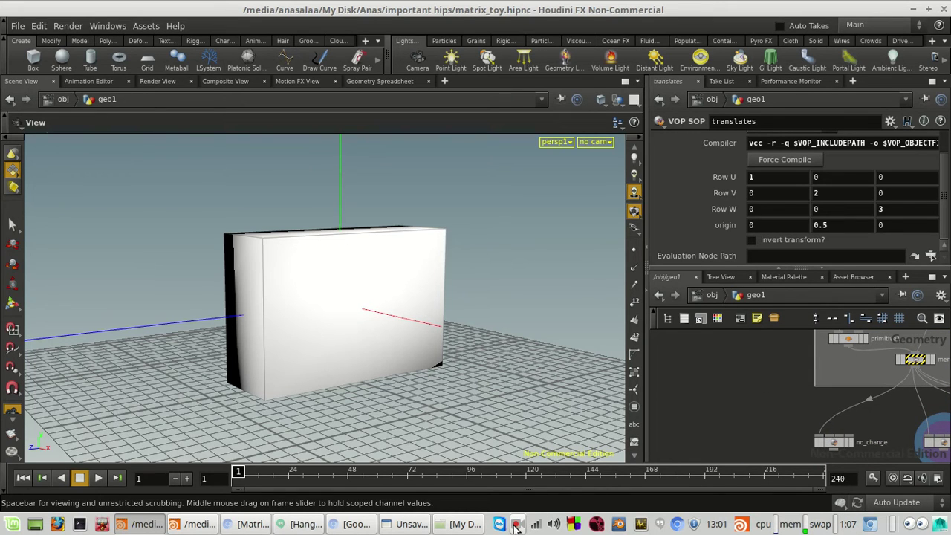
Add a Sphere node in an empty area of the geo1 network and display its result.
{"action": "key", "text": "Tab"}
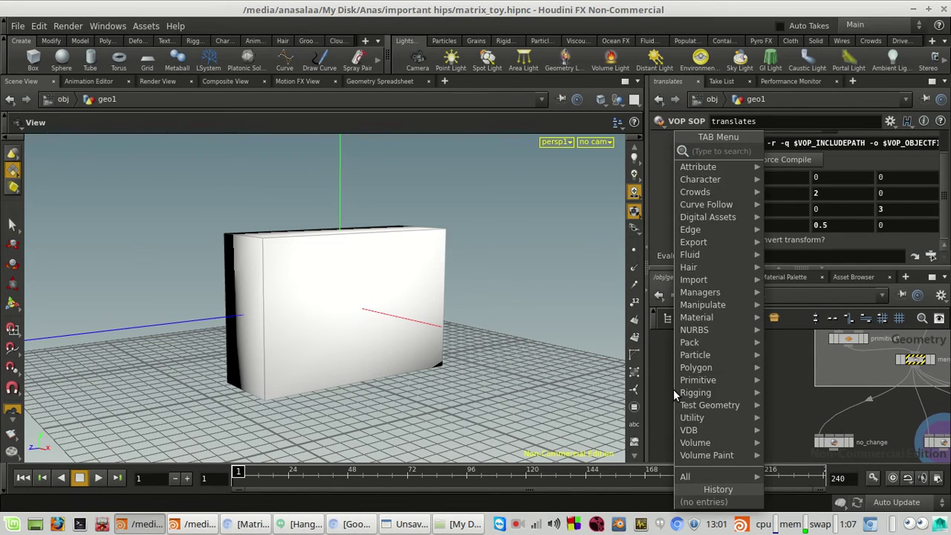
{"action": "type", "text": "3"}
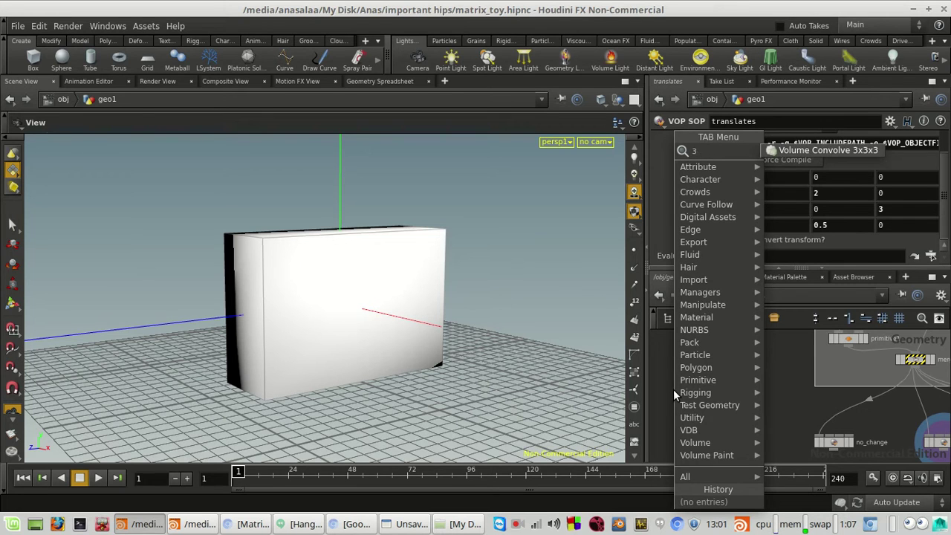
{"action": "key", "text": "BackSpace"}
{"action": "type", "text": "sph"}
{"action": "key", "text": "Return"}
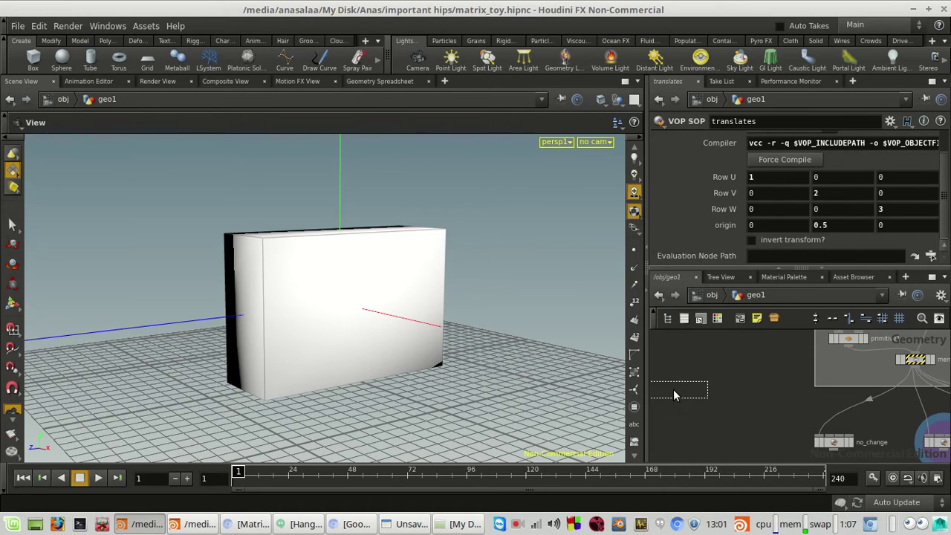
{"action": "left_click", "coordinate": [673, 389]}
{"action": "key", "text": "f"}
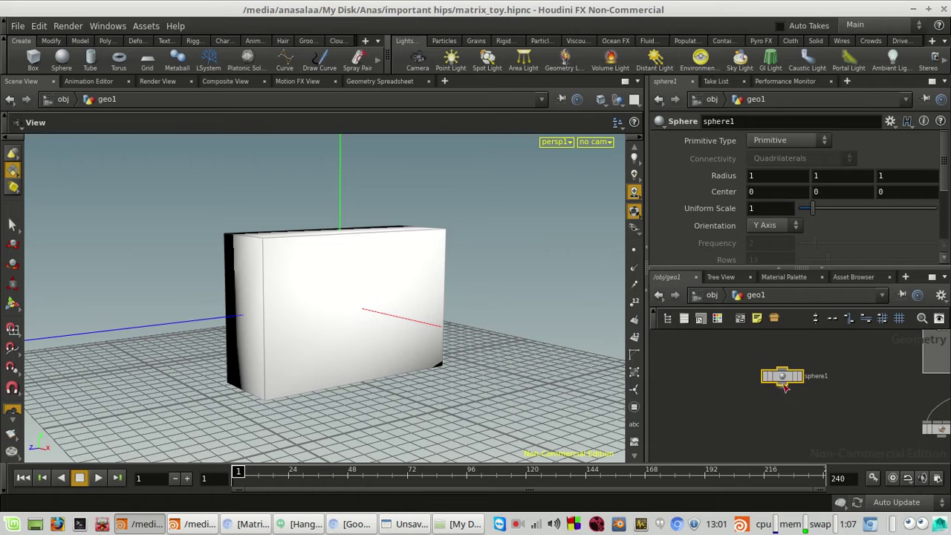
{"action": "left_click", "coordinate": [797, 375]}
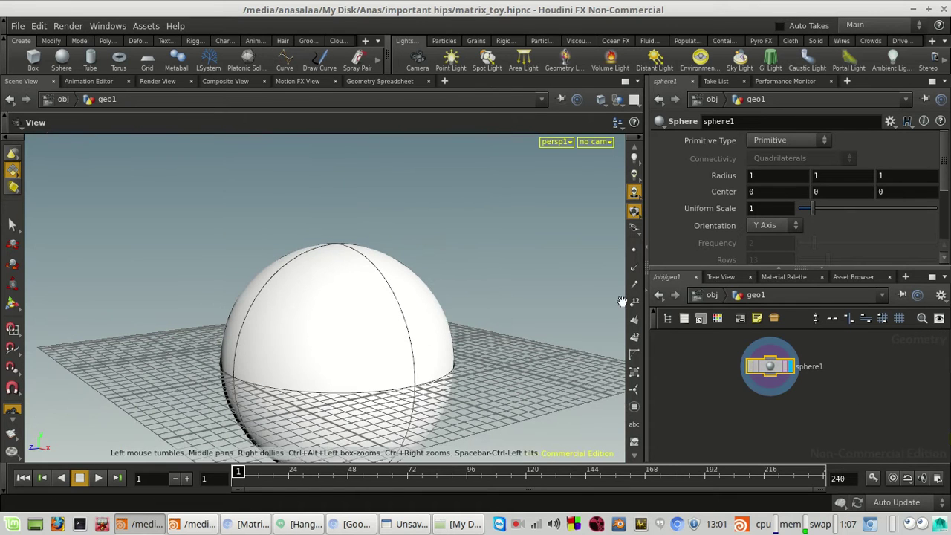
Set the sphere's primitive type to Polygon and its frequency to 5.
{"action": "left_click", "coordinate": [787, 139]}
{"action": "left_click", "coordinate": [768, 172]}
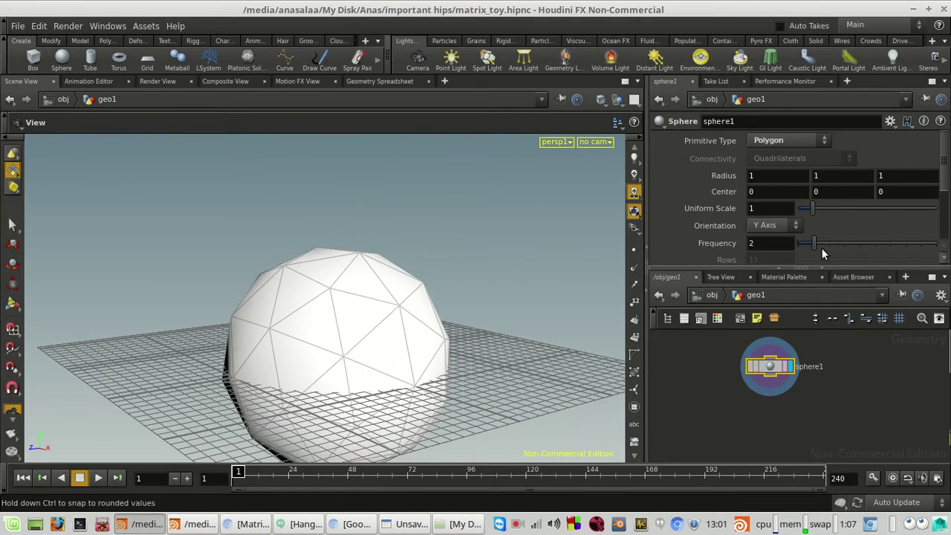
{"action": "left_click_drag", "start_coordinate": [821, 248], "coordinate": [865, 247]}
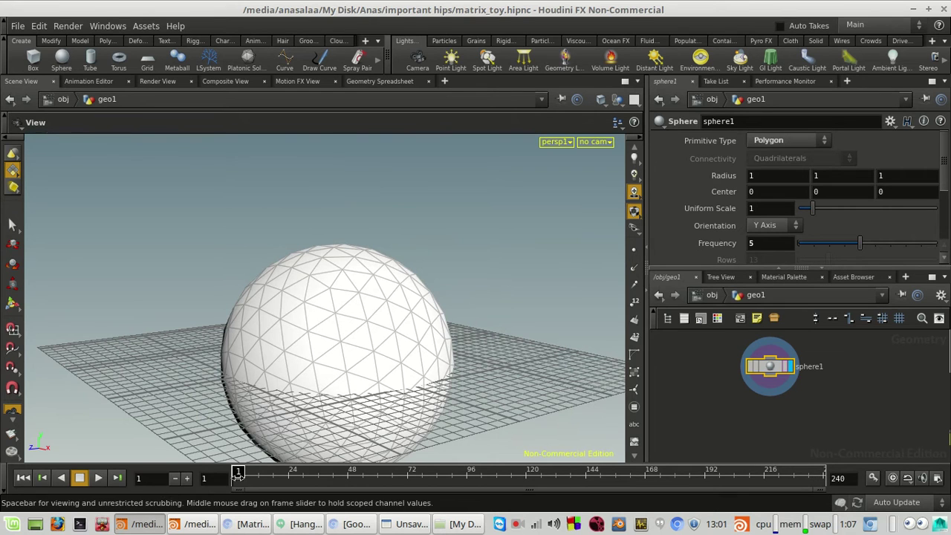
Add a Point VOP below the sphere, connected to it and displayed, and open its inner network.
{"action": "key", "text": "Tab"}
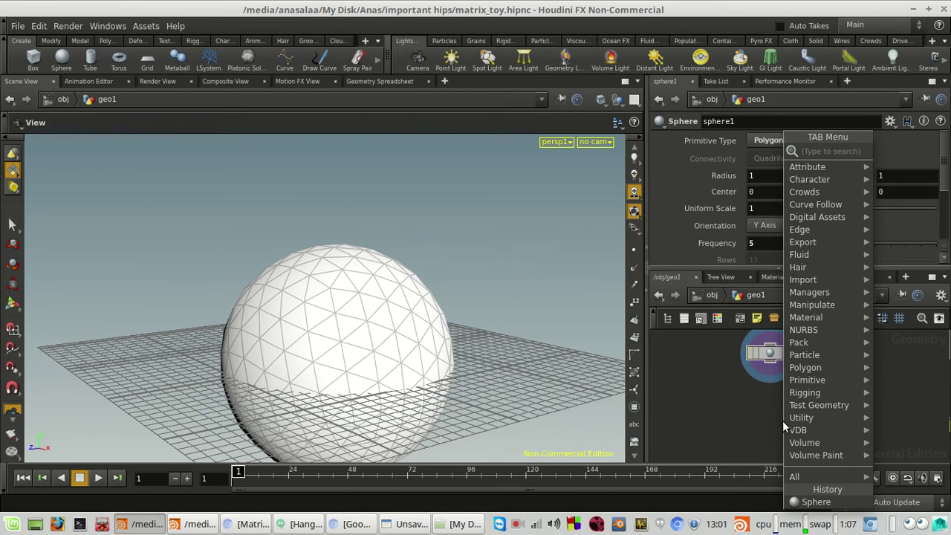
{"action": "type", "text": "vopsop"}
{"action": "key", "text": "Return"}
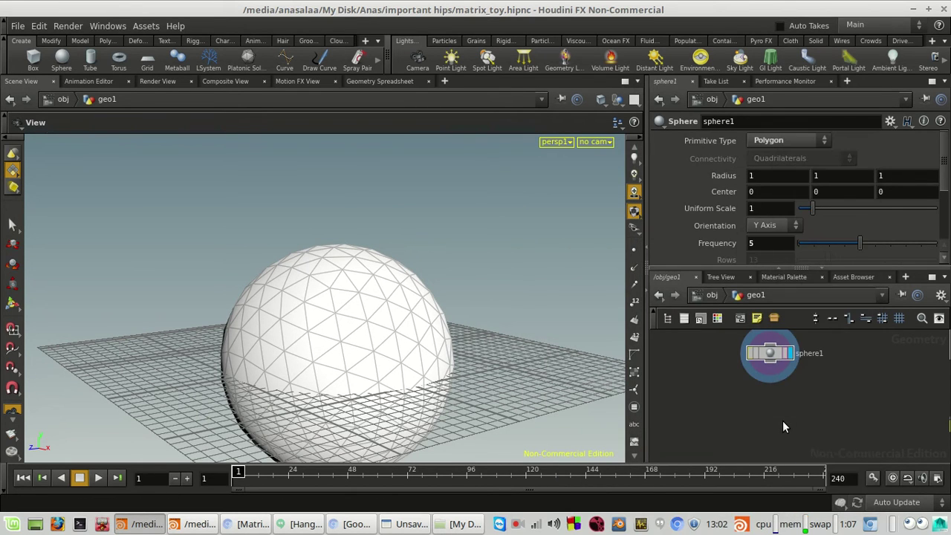
{"action": "left_click", "coordinate": [782, 421]}
{"action": "mouse_move", "coordinate": [782, 420]}
{"action": "left_mouse_down"}
{"action": "mouse_move", "coordinate": [751, 381]}
{"action": "mouse_move", "coordinate": [775, 411]}
{"action": "left_mouse_up"}
{"action": "double_click", "coordinate": [785, 421]}
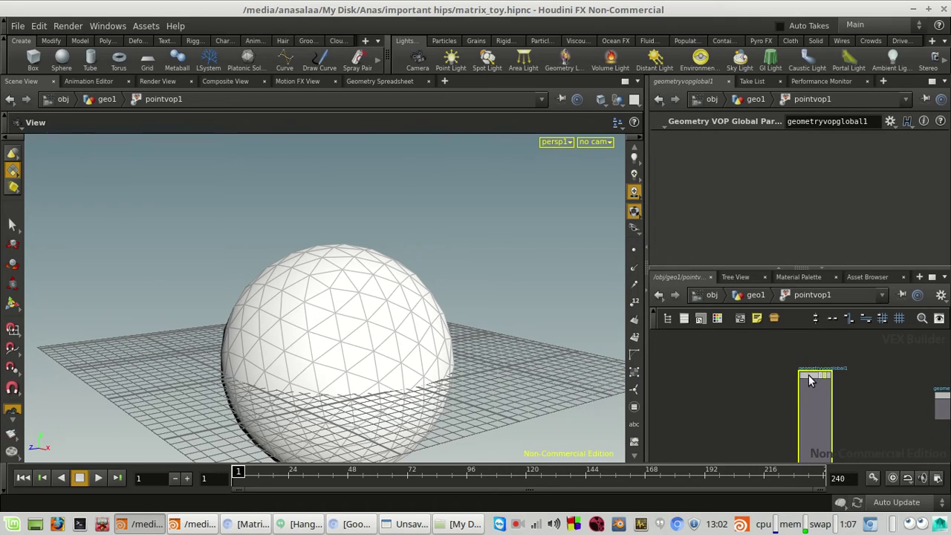
Move the geometryvopglobal1 node farther away from the output node to make room between them.
{"action": "left_click_drag", "start_coordinate": [808, 376], "coordinate": [670, 376]}
{"action": "left_click", "coordinate": [825, 394]}
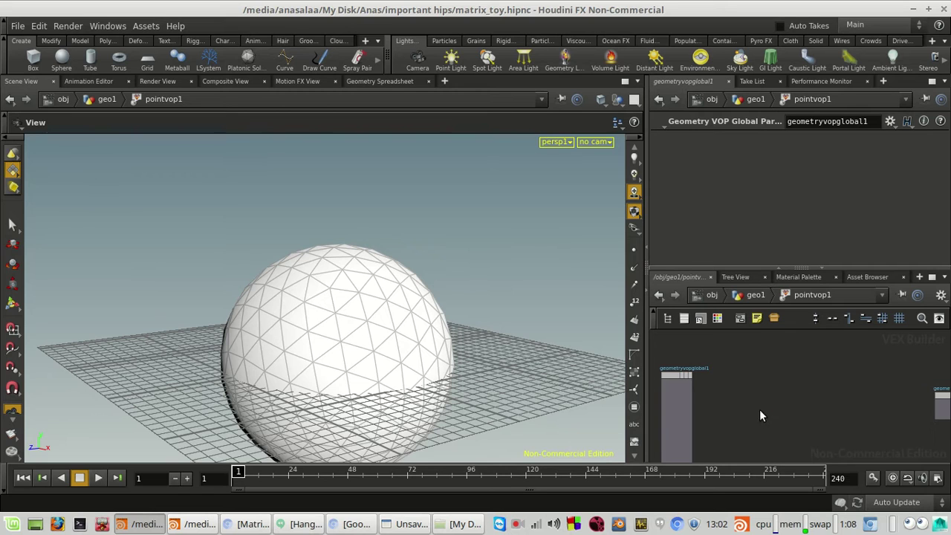
{"action": "scroll", "coordinate": [706, 388], "scroll_direction": "up", "scroll_amount": 2}
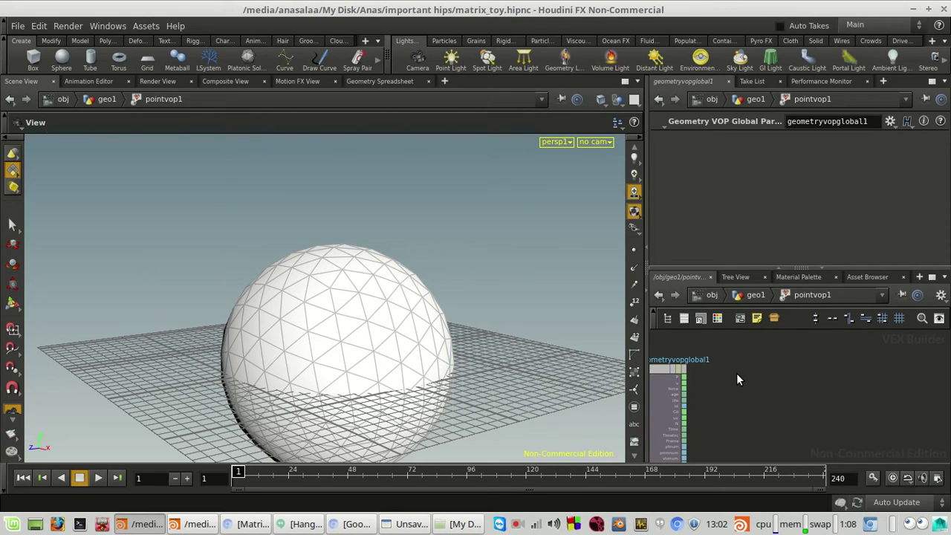
Add a Float to Matrix3 node between the global parameters node and the output node.
{"action": "key", "text": "Tab"}
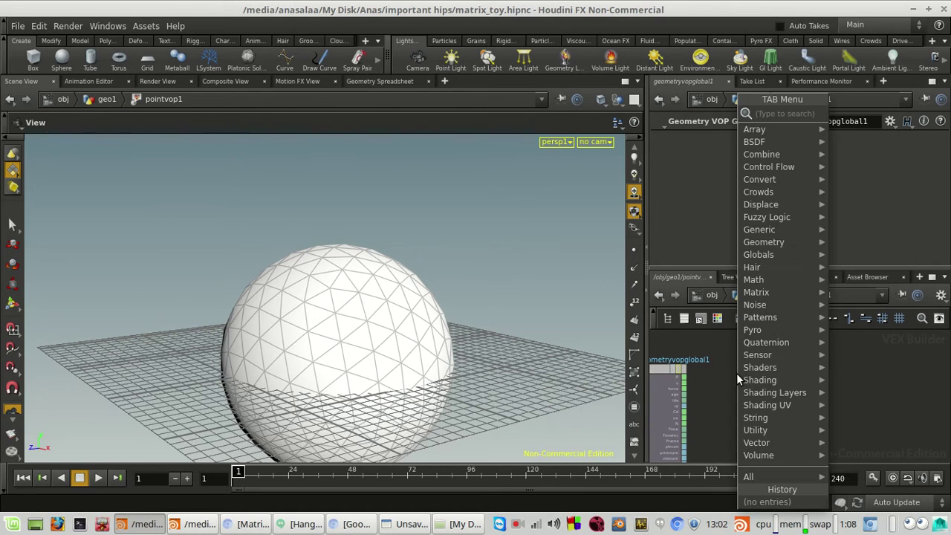
{"action": "type", "text": "r"}
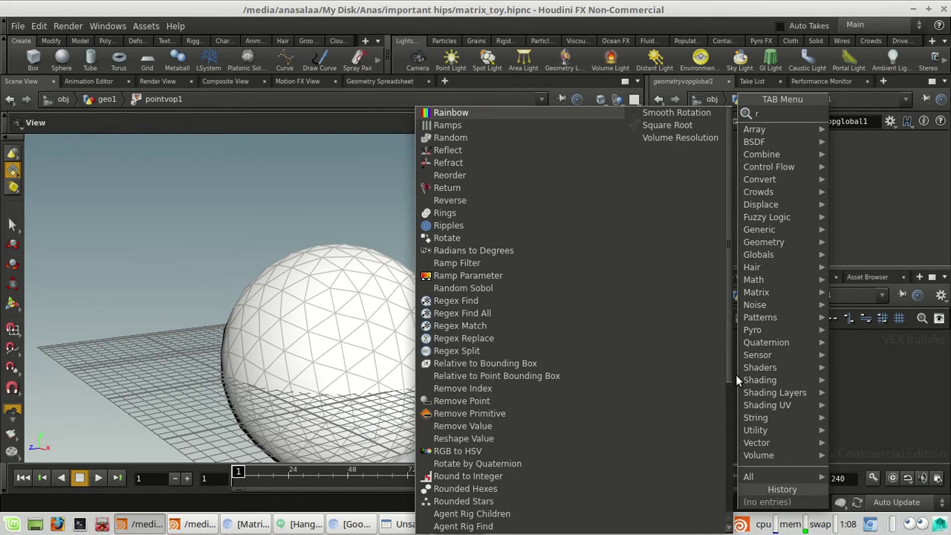
{"action": "key", "text": "BackSpace"}
{"action": "type", "text": "float"}
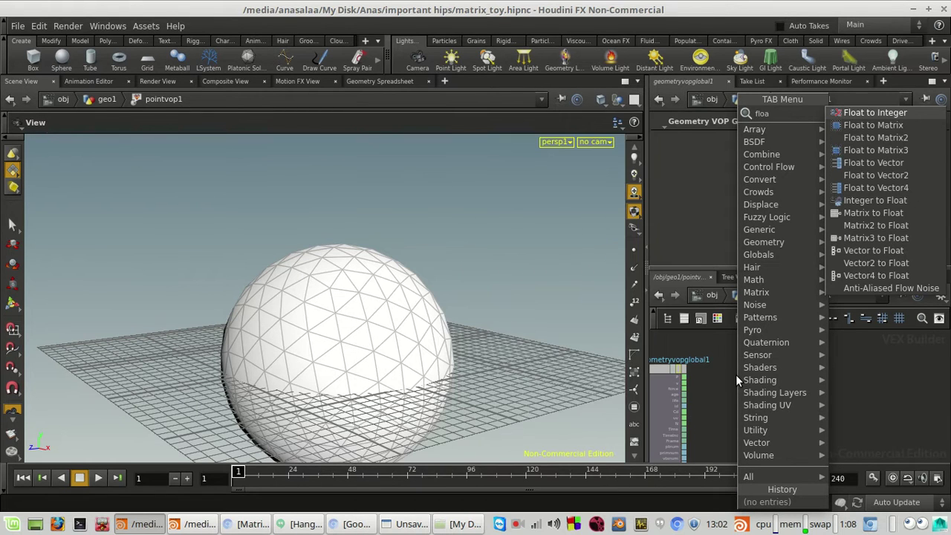
{"action": "key", "text": "Down"}
{"action": "key", "text": "Down"}
{"action": "key", "text": "Down"}
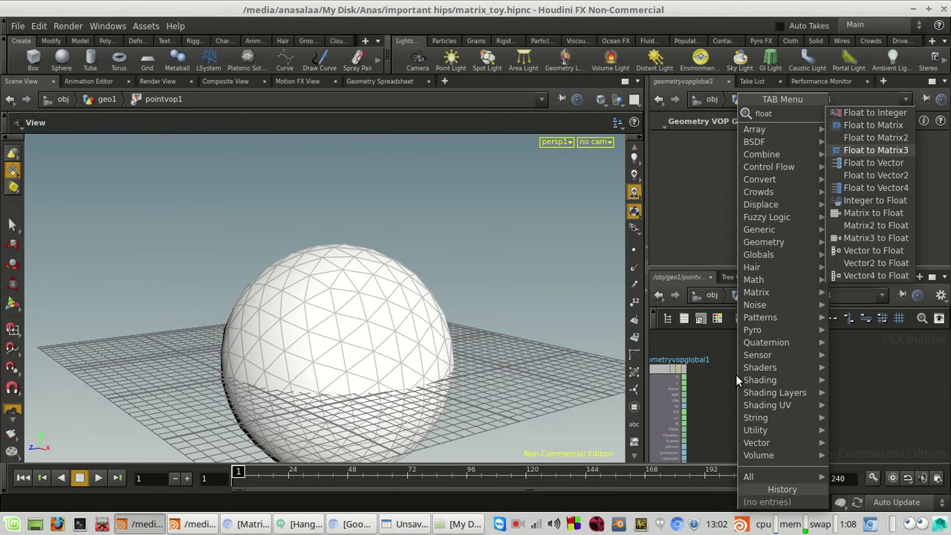
{"action": "key", "text": "Return"}
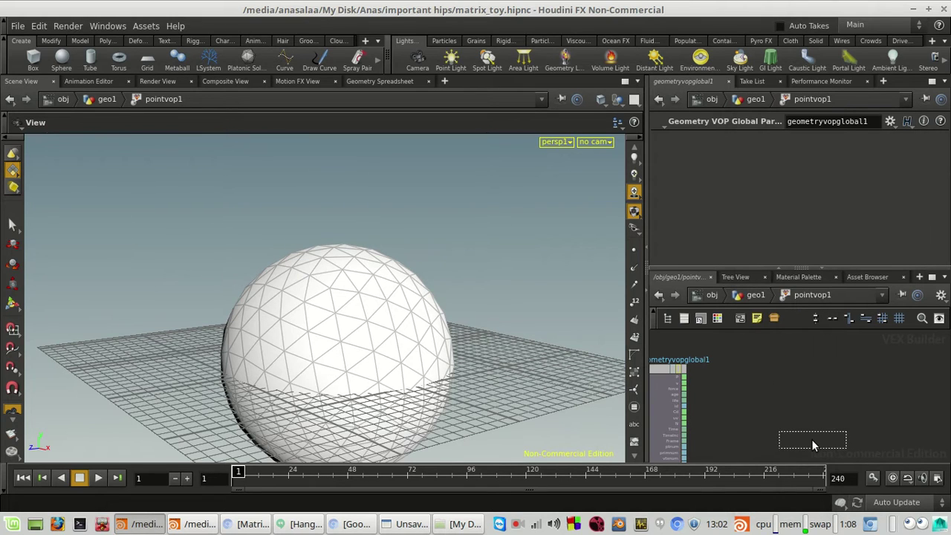
{"action": "left_click", "coordinate": [820, 364]}
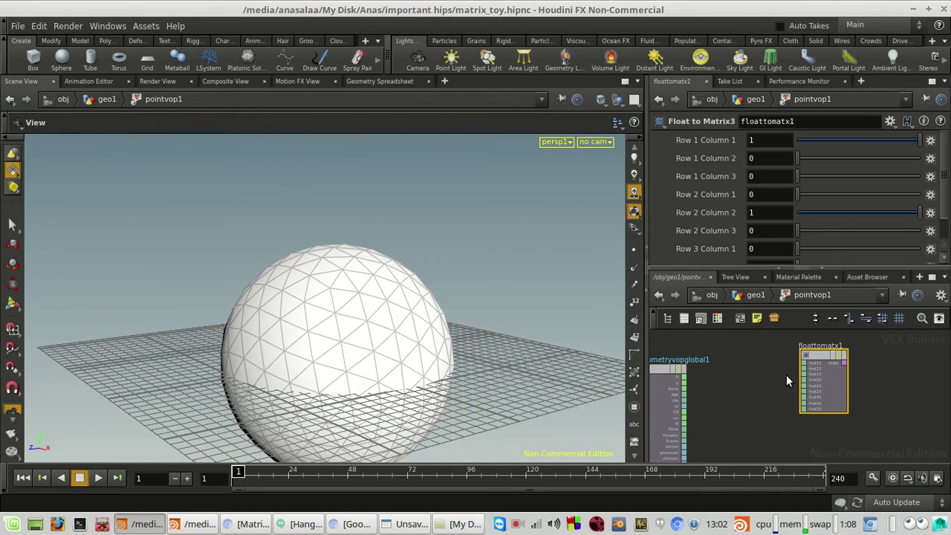
{"action": "scroll", "coordinate": [830, 353], "scroll_direction": "up", "scroll_amount": 2}
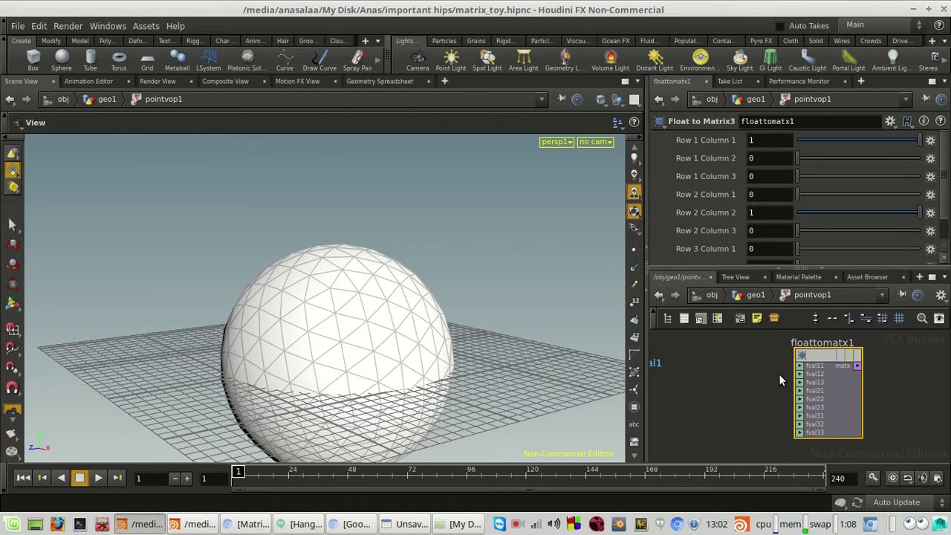
{"action": "scroll", "coordinate": [790, 379], "scroll_direction": "up", "scroll_amount": 3}
{"action": "scroll", "coordinate": [765, 389], "scroll_direction": "down", "scroll_amount": 3}
{"action": "right_click", "coordinate": [780, 393]}
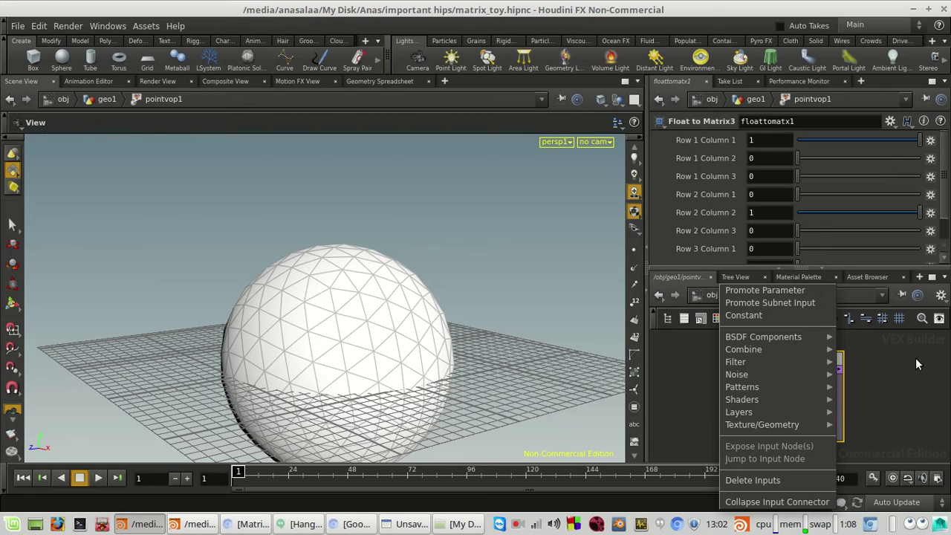
{"action": "left_click", "coordinate": [160, 523]}
{"action": "left_click", "coordinate": [159, 523]}
Create input parameters for all inputs of the Float to Matrix3 node through its VEX/VOP options.
{"action": "right_click", "coordinate": [803, 356]}
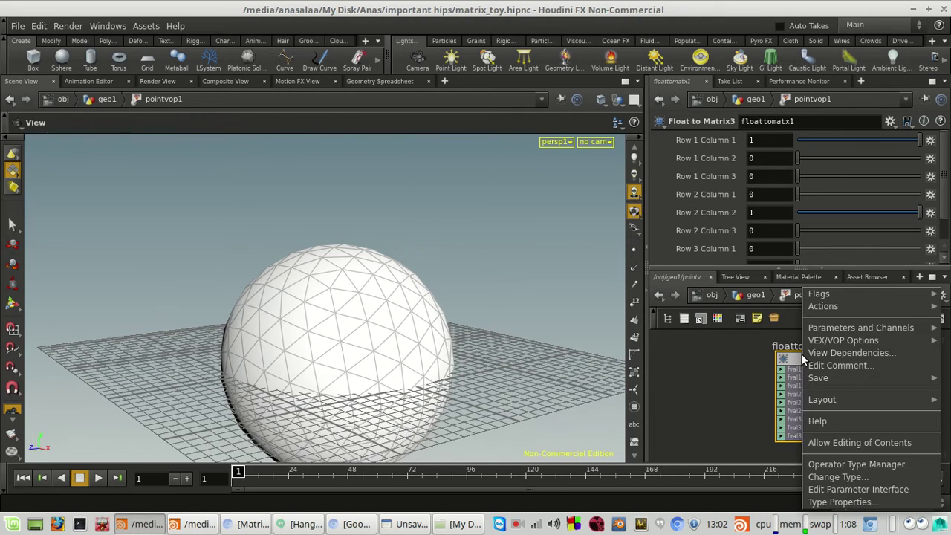
{"action": "mouse_move", "coordinate": [845, 336]}
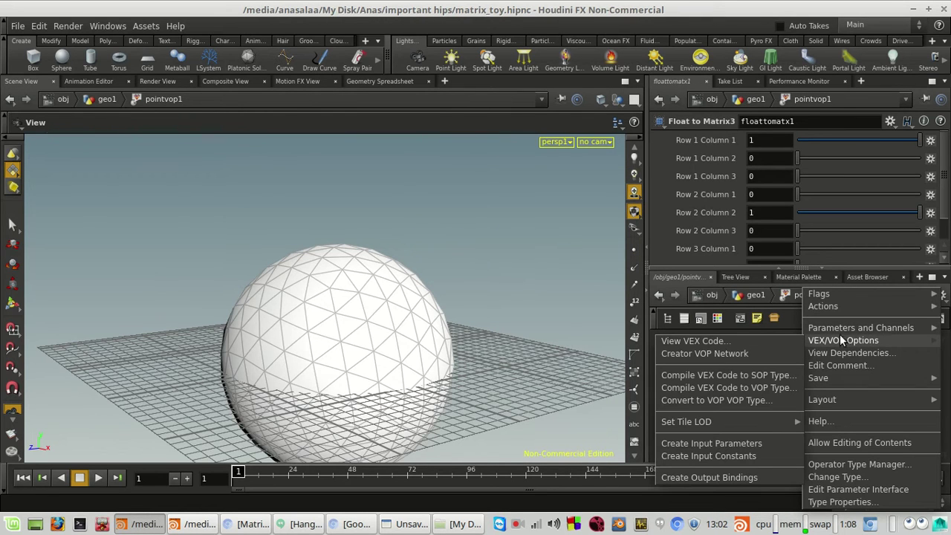
{"action": "left_click", "coordinate": [730, 443]}
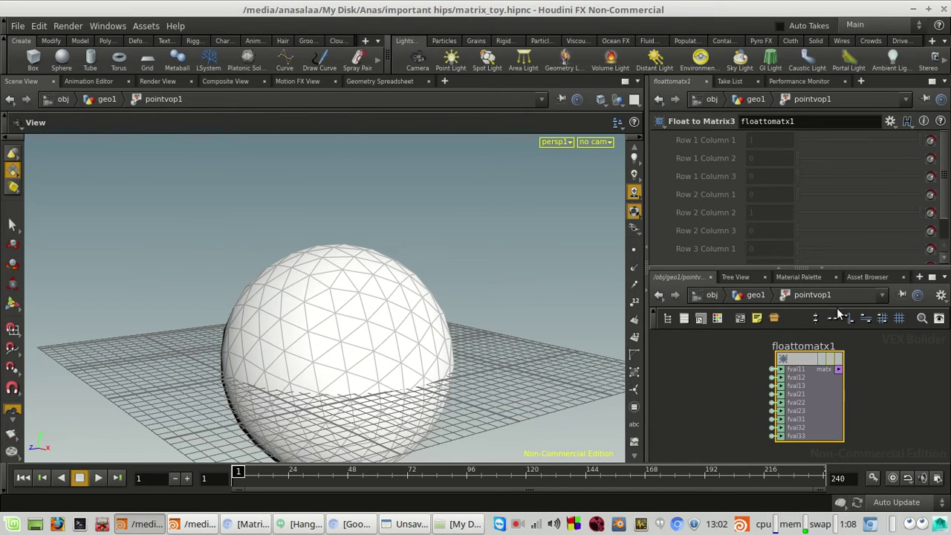
Go back up to geo1 and compare the row and column parameters of pointvop1 with its inner network.
{"action": "left_click", "coordinate": [758, 294]}
{"action": "scroll", "coordinate": [908, 175], "scroll_direction": "down", "scroll_amount": 15}
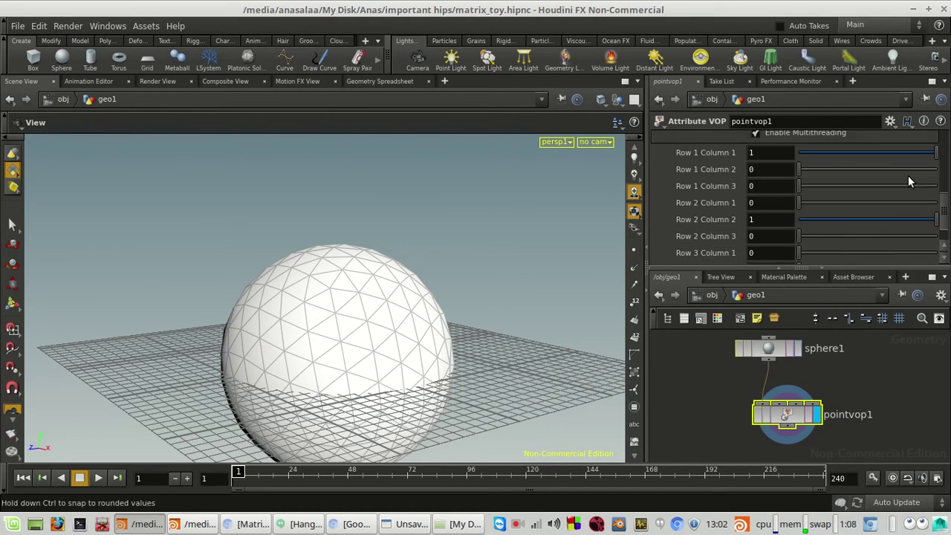
{"action": "double_click", "coordinate": [786, 414]}
{"action": "key", "text": "u"}
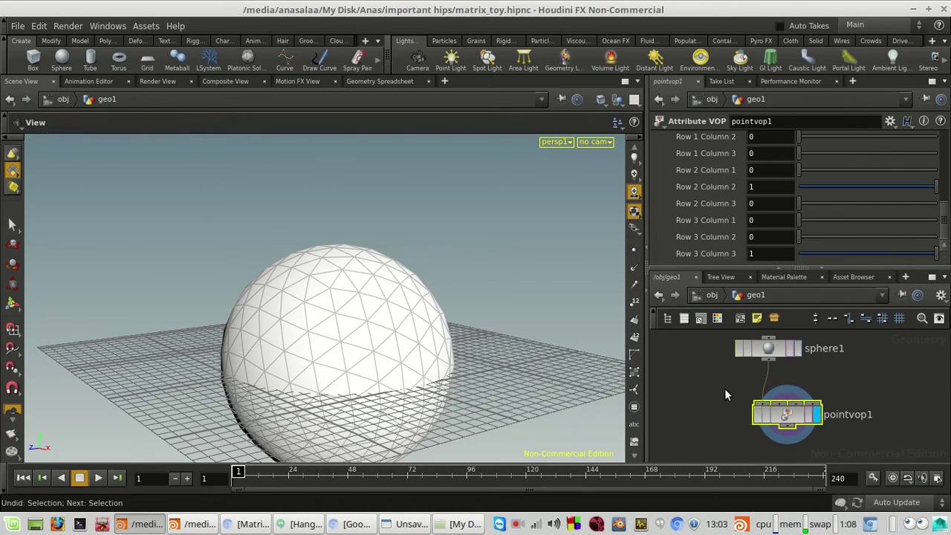
{"action": "double_click", "coordinate": [772, 410]}
{"action": "key", "text": "u"}
{"action": "double_click", "coordinate": [773, 410]}
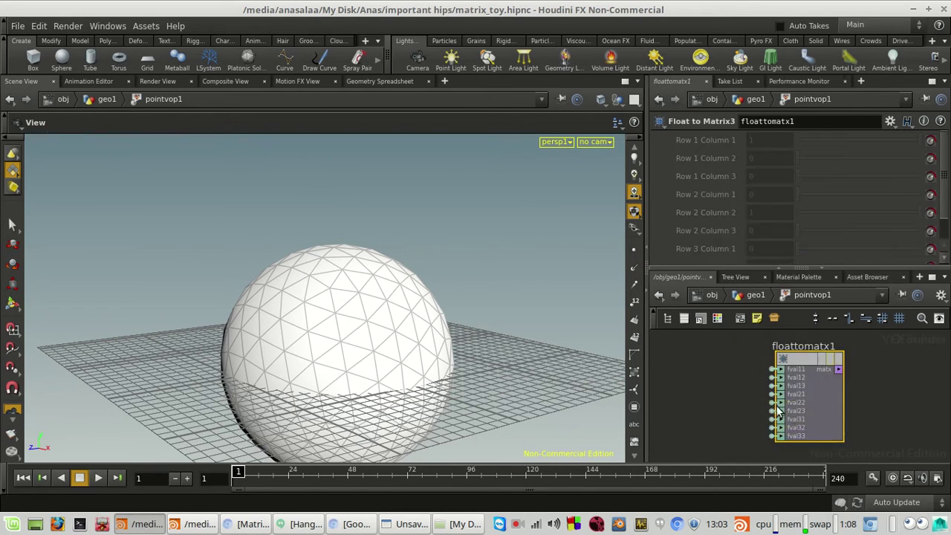
{"action": "key", "text": "u"}
Undo the creation of the input parameters while keeping the Float to Matrix3 node in the network.
{"action": "key", "text": "ctrl+z"}
{"action": "key", "text": "ctrl+z"}
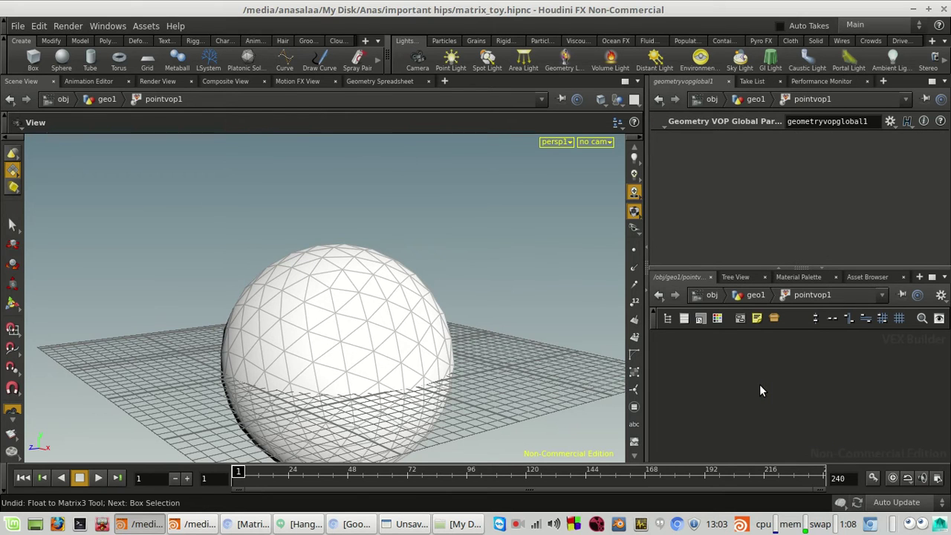
{"action": "key", "text": "ctrl+y"}
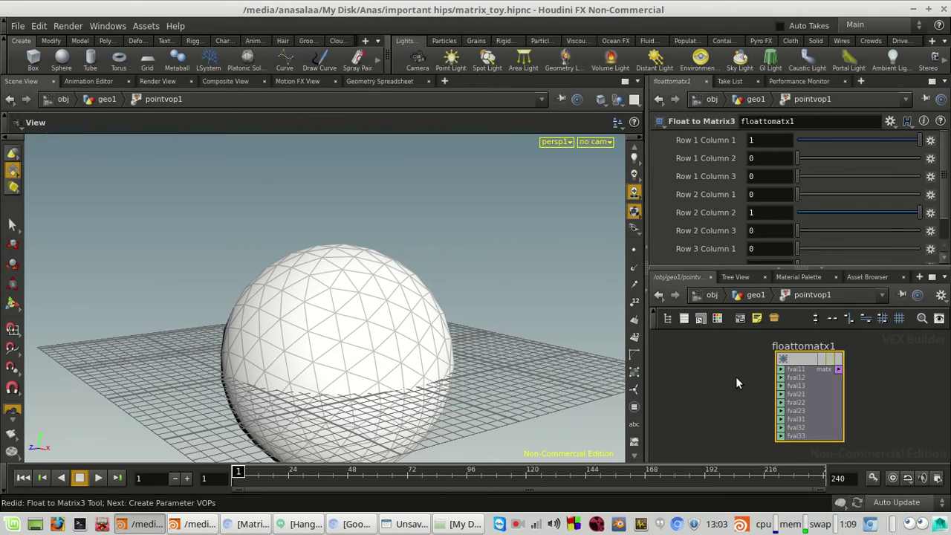
Copy the row_u, row_v and row_w parameter nodes and their Vector to Float nodes from the no_change network.
{"action": "key", "text": "u"}
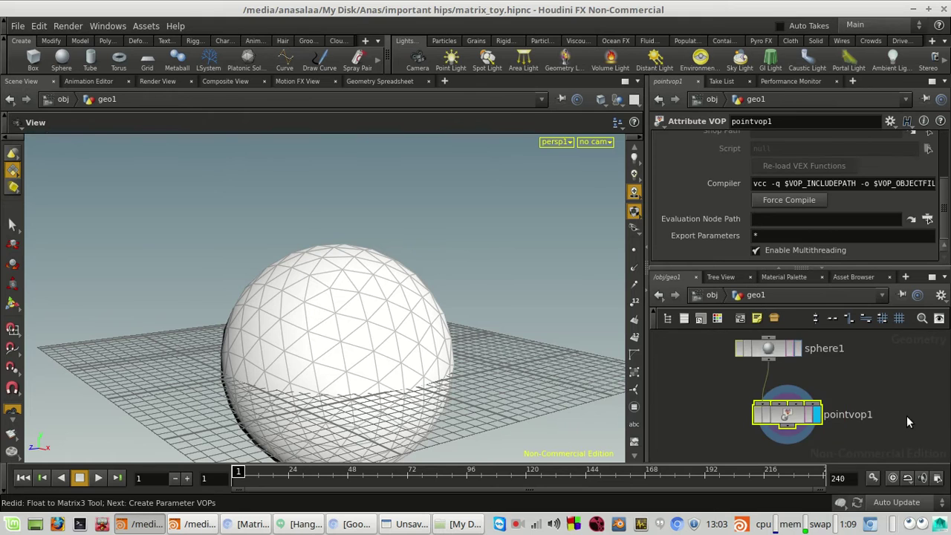
{"action": "double_click", "coordinate": [884, 413]}
{"action": "double_click", "coordinate": [769, 437]}
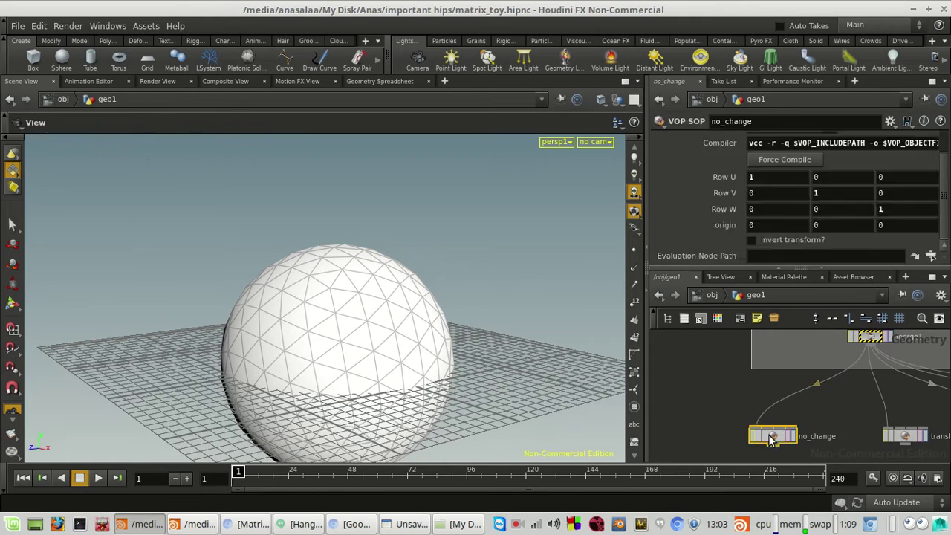
{"action": "middle_click_drag", "start_coordinate": [879, 443], "coordinate": [915, 448]}
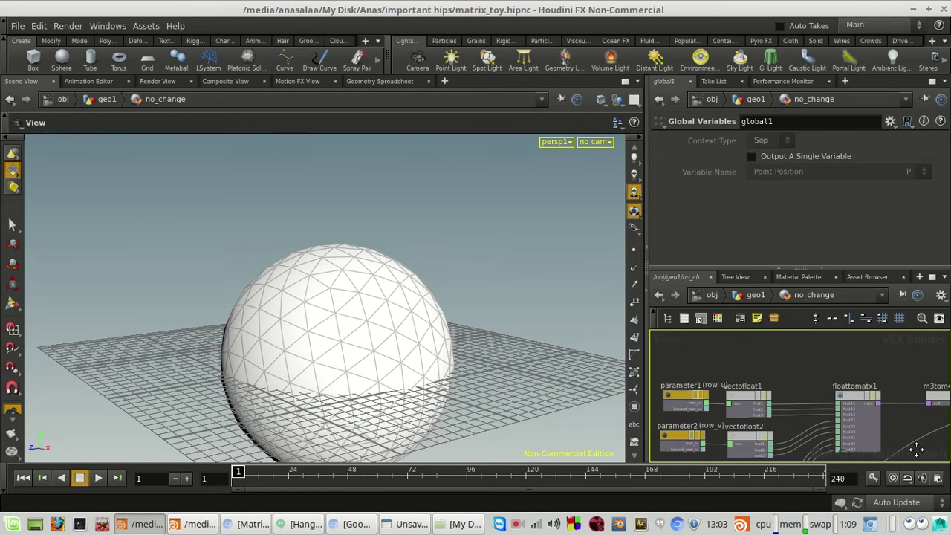
{"action": "mouse_move", "coordinate": [814, 421]}
{"action": "middle_mouse_down"}
{"action": "mouse_move", "coordinate": [871, 416]}
{"action": "mouse_move", "coordinate": [895, 388]}
{"action": "middle_mouse_up"}
{"action": "scroll", "coordinate": [893, 386], "scroll_direction": "down", "scroll_amount": 3}
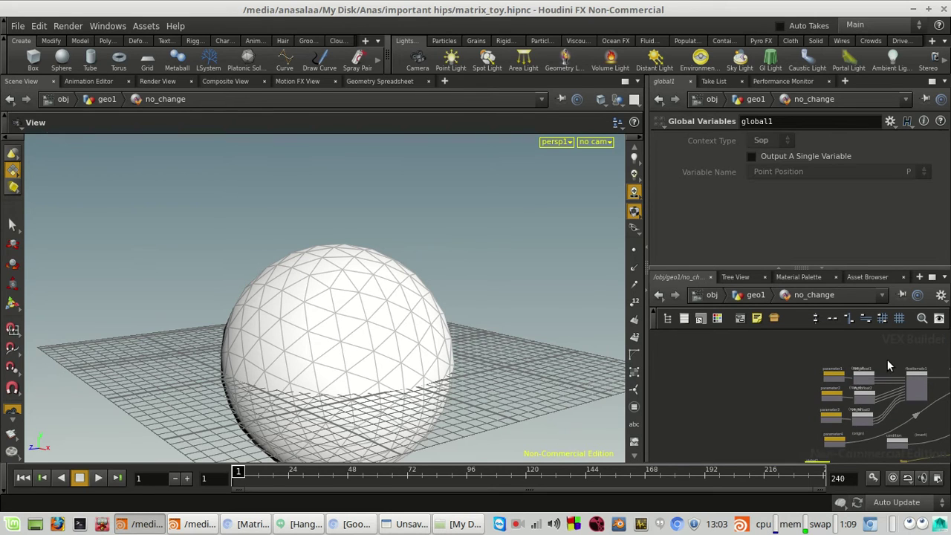
{"action": "left_click_drag", "start_coordinate": [887, 359], "coordinate": [804, 426]}
{"action": "scroll", "coordinate": [852, 433], "scroll_direction": "up", "scroll_amount": 2}
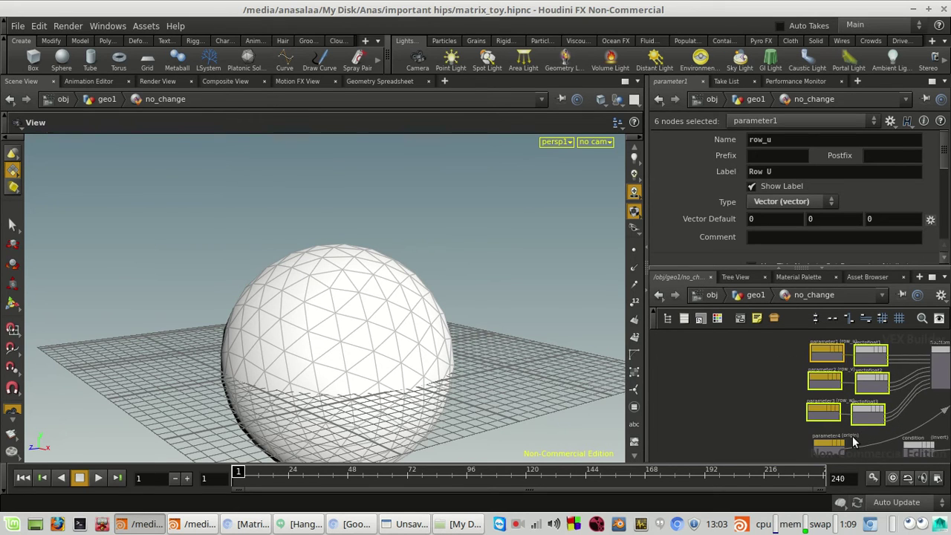
{"action": "key", "text": "ctrl+c"}
Paste the six copied nodes into the pointvop1 network beside the Float to Matrix3 node.
{"action": "left_click", "coordinate": [755, 295]}
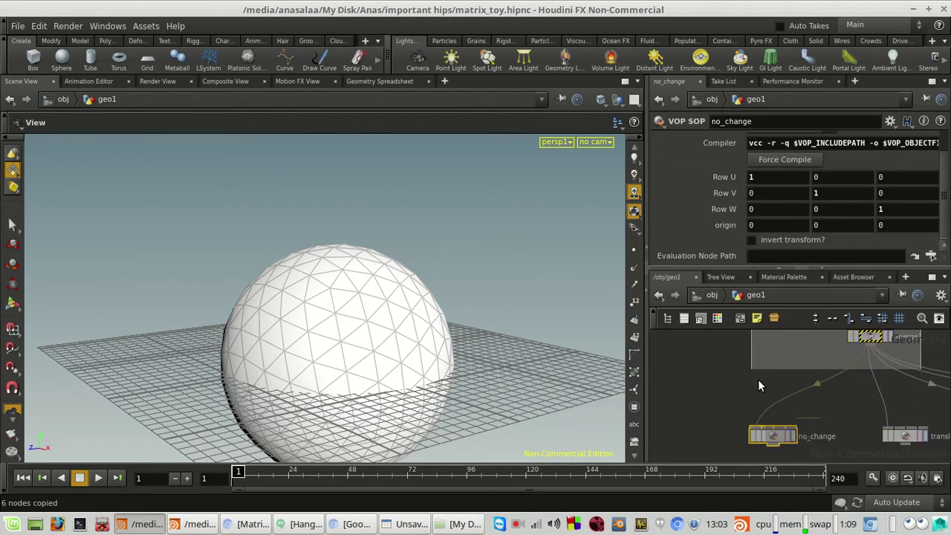
{"action": "double_click", "coordinate": [769, 437]}
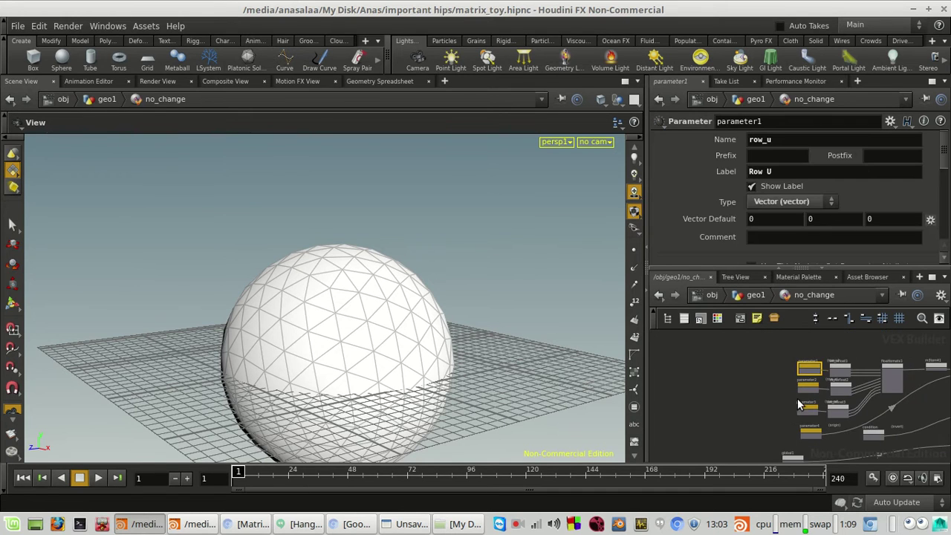
{"action": "left_click", "coordinate": [754, 295]}
{"action": "double_click", "coordinate": [734, 394]}
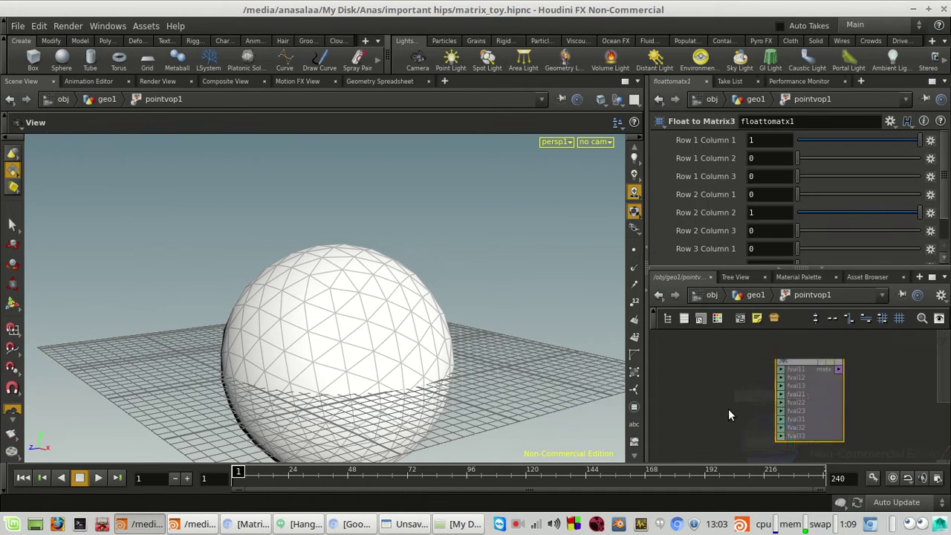
{"action": "scroll", "coordinate": [744, 402], "scroll_direction": "down", "scroll_amount": 4}
{"action": "left_click_drag", "start_coordinate": [679, 402], "coordinate": [756, 408]}
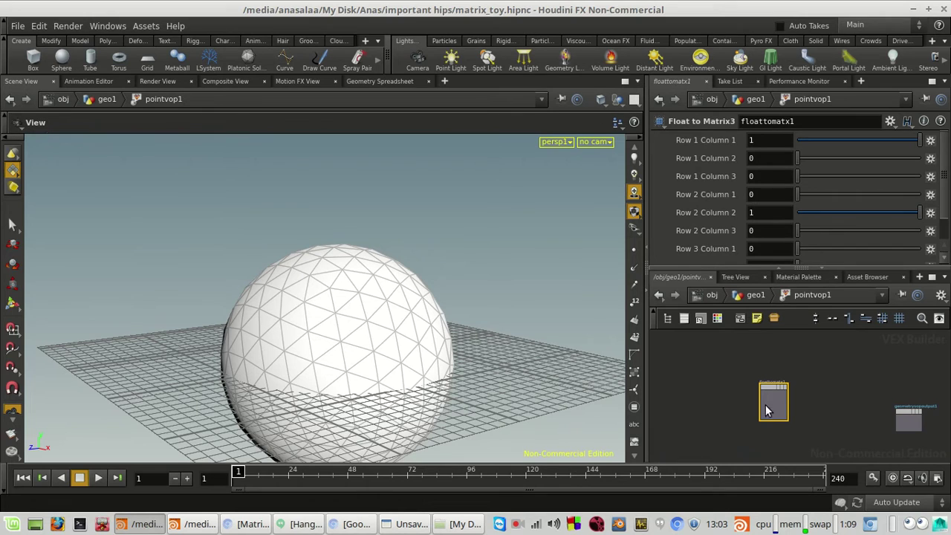
{"action": "key", "text": "ctrl+z"}
{"action": "middle_click_drag", "start_coordinate": [677, 399], "coordinate": [813, 401]}
{"action": "scroll", "coordinate": [813, 401], "scroll_direction": "up", "scroll_amount": 2}
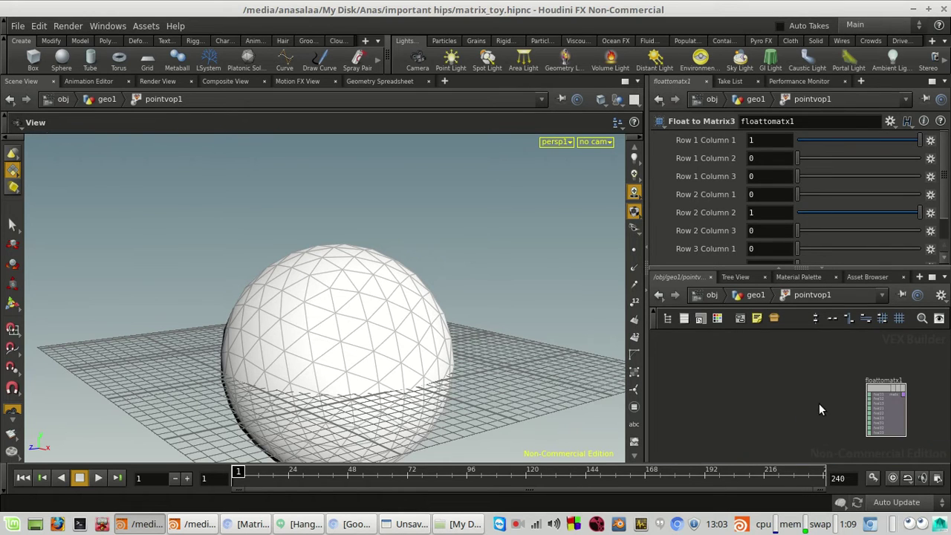
{"action": "key", "text": "ctrl+v"}
Arrange the pasted nodes before Float to Matrix3, move parameter1 away from vectofloat1, and show the settings of parameter1.
{"action": "scroll", "coordinate": [869, 375], "scroll_direction": "down", "scroll_amount": 3}
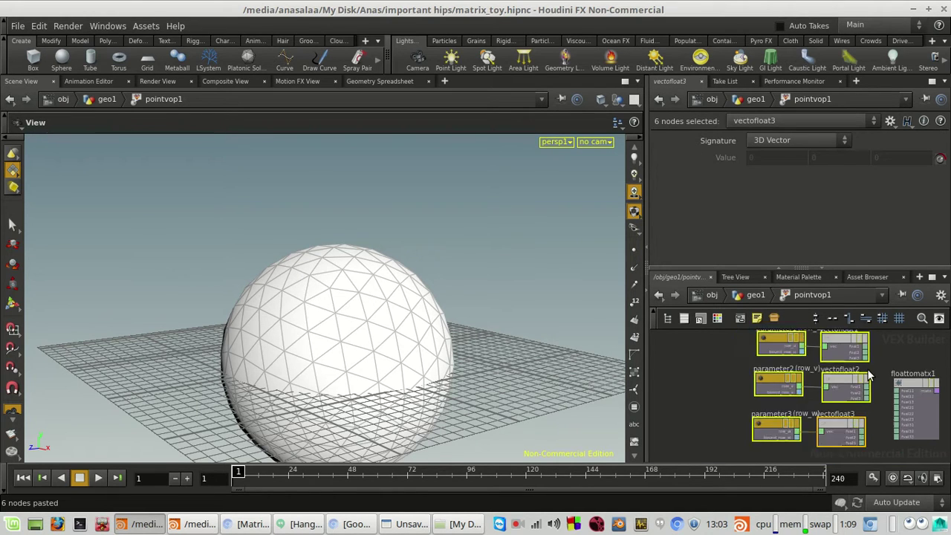
{"action": "left_click_drag", "start_coordinate": [838, 352], "coordinate": [804, 360]}
{"action": "left_click", "coordinate": [835, 369]}
{"action": "scroll", "coordinate": [830, 372], "scroll_direction": "up", "scroll_amount": 3}
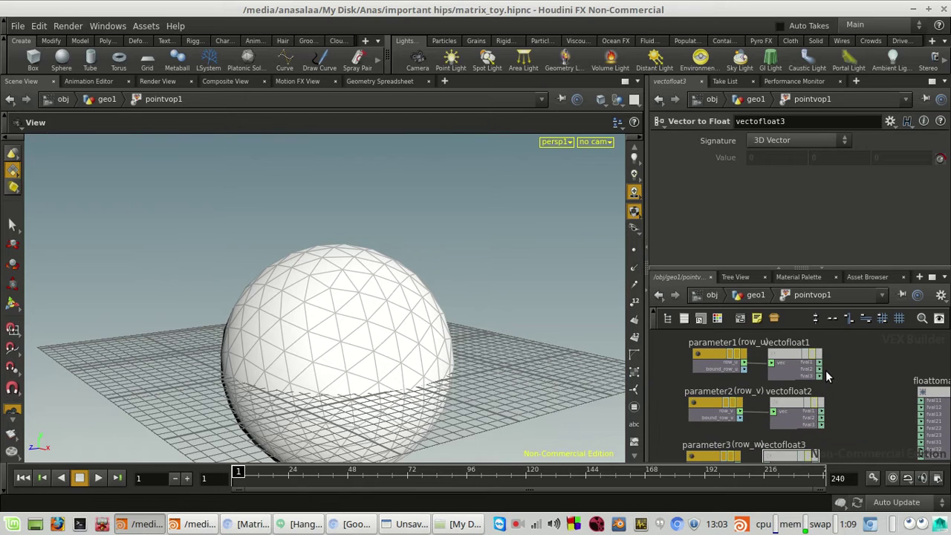
{"action": "left_click_drag", "start_coordinate": [706, 355], "coordinate": [686, 355]}
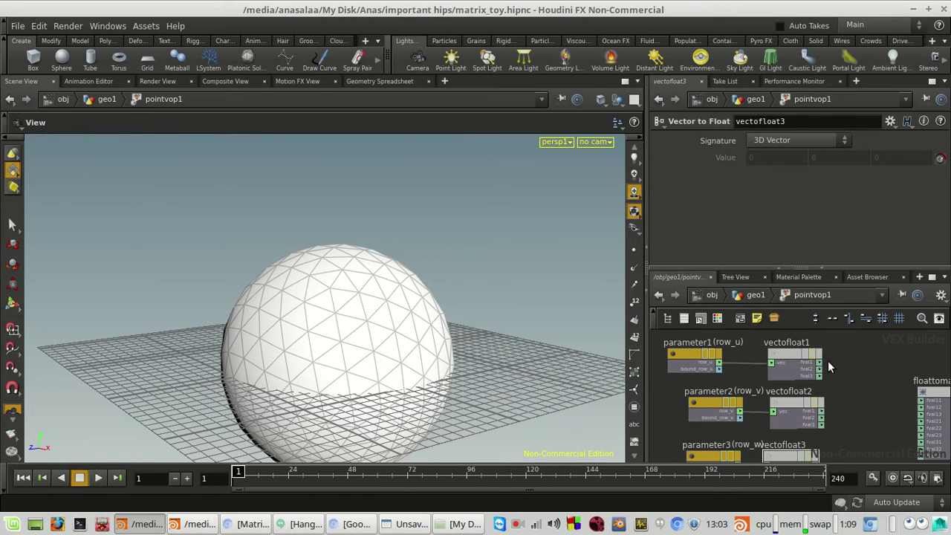
{"action": "scroll", "coordinate": [827, 367], "scroll_direction": "up", "scroll_amount": 2}
{"action": "middle_click_drag", "start_coordinate": [884, 388], "coordinate": [851, 384]}
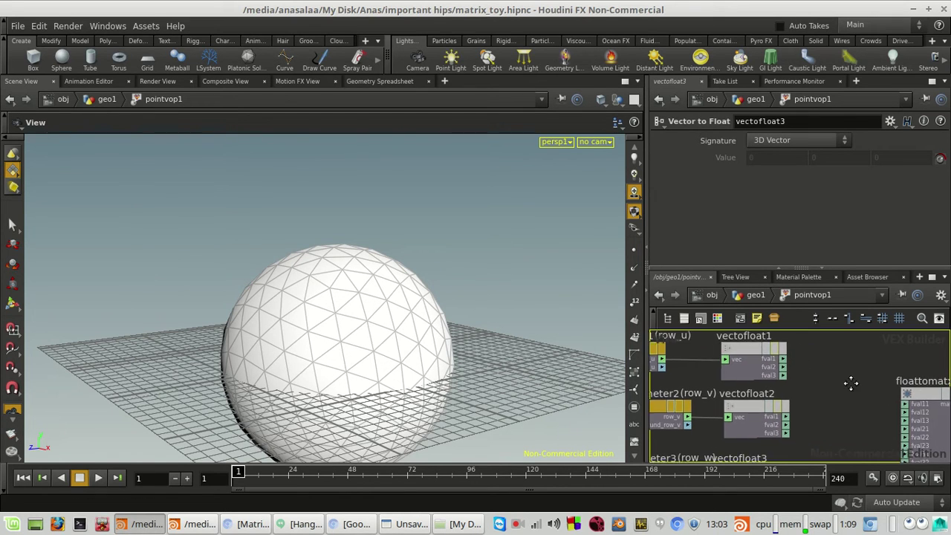
{"action": "middle_click_drag", "start_coordinate": [687, 377], "coordinate": [787, 391]}
{"action": "left_click", "coordinate": [757, 345]}
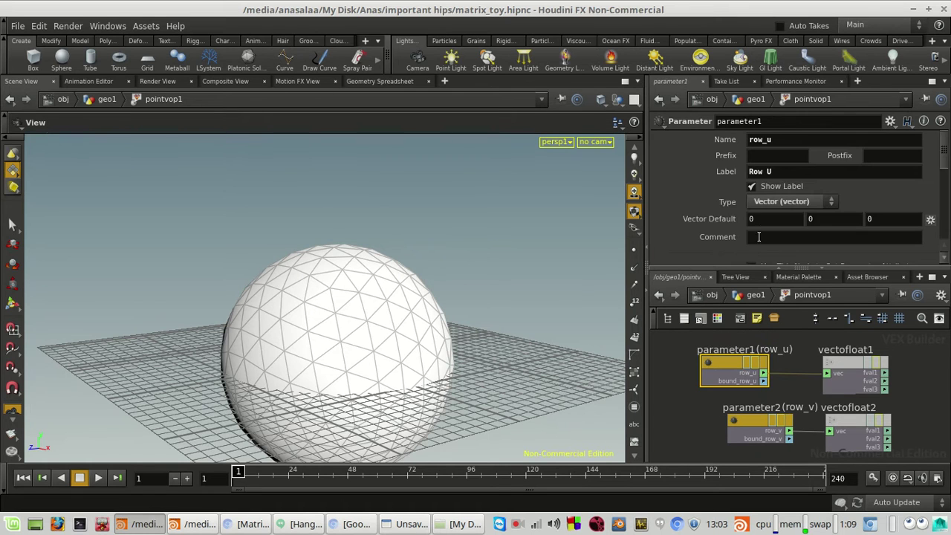
Connect fval1, fval2 and fval3 of vectofloat1 to fval11, fval12 and fval13 of the Float to Matrix3 node.
{"action": "middle_click_drag", "start_coordinate": [876, 336], "coordinate": [765, 367]}
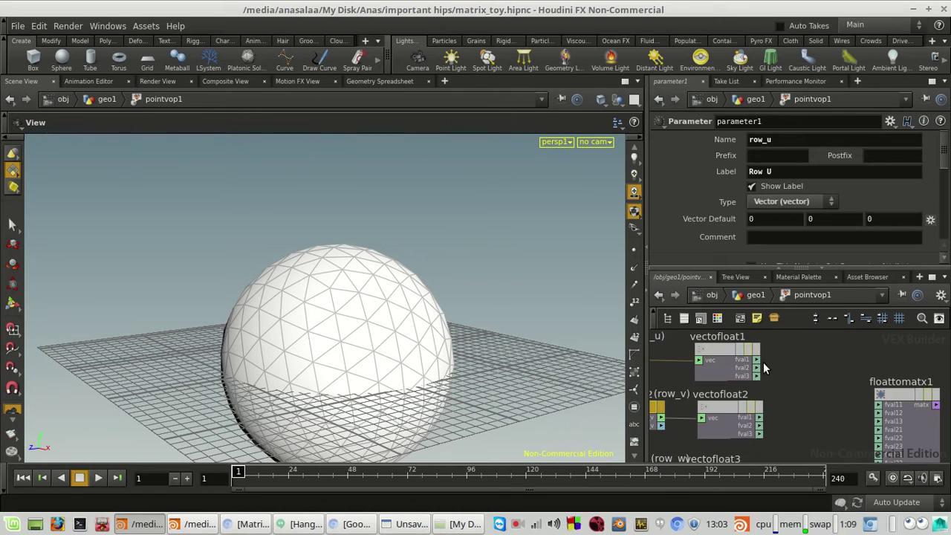
{"action": "left_click", "coordinate": [759, 362]}
{"action": "scroll", "coordinate": [807, 391], "scroll_direction": "up", "scroll_amount": 2}
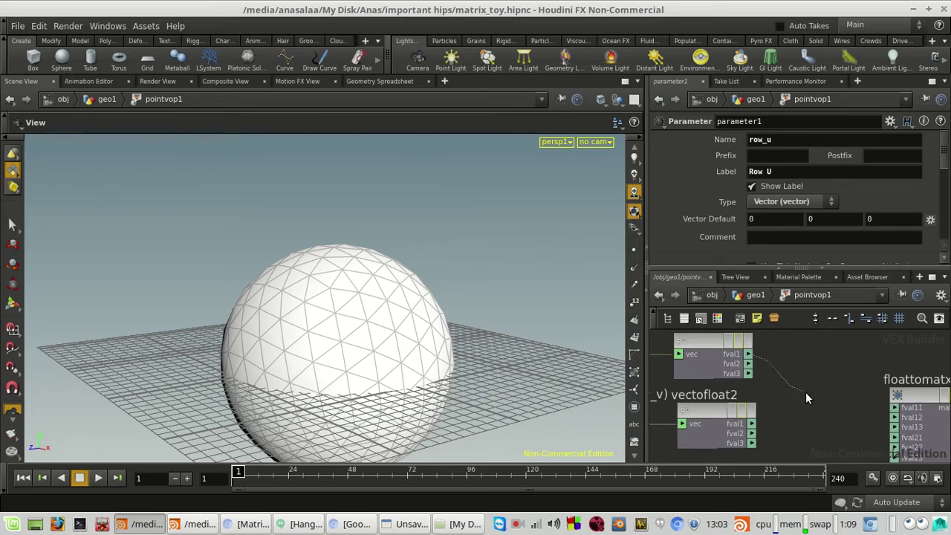
{"action": "left_click", "coordinate": [911, 410]}
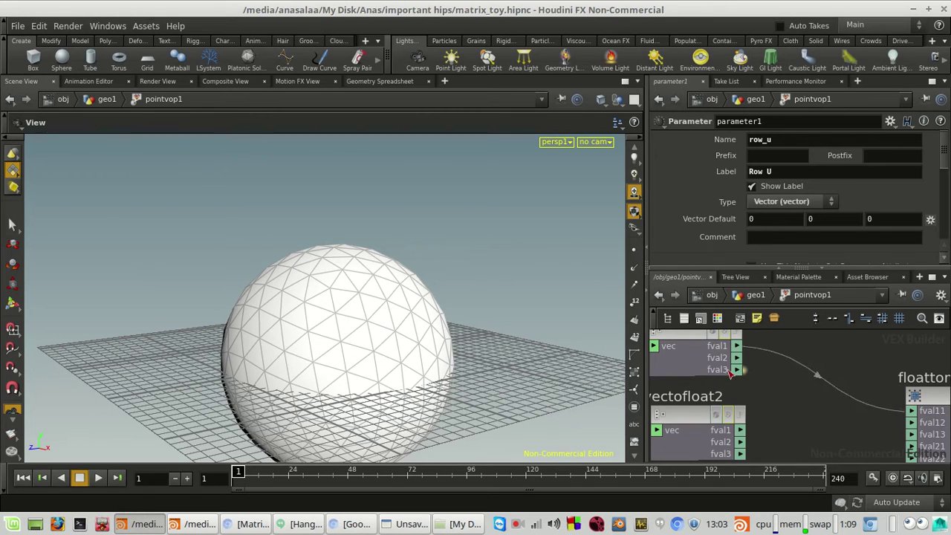
{"action": "left_click", "coordinate": [736, 357]}
{"action": "left_click", "coordinate": [911, 422]}
{"action": "left_click", "coordinate": [737, 370]}
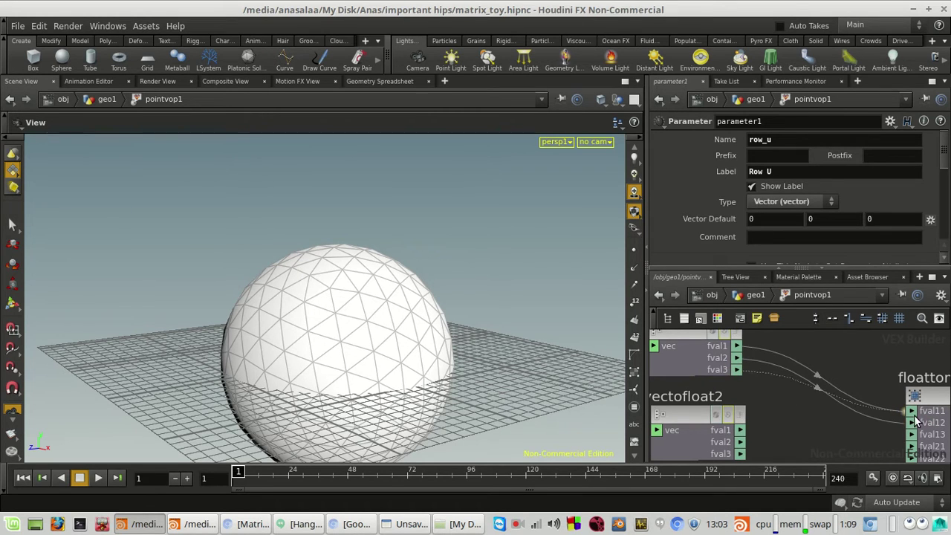
{"action": "left_click", "coordinate": [911, 435]}
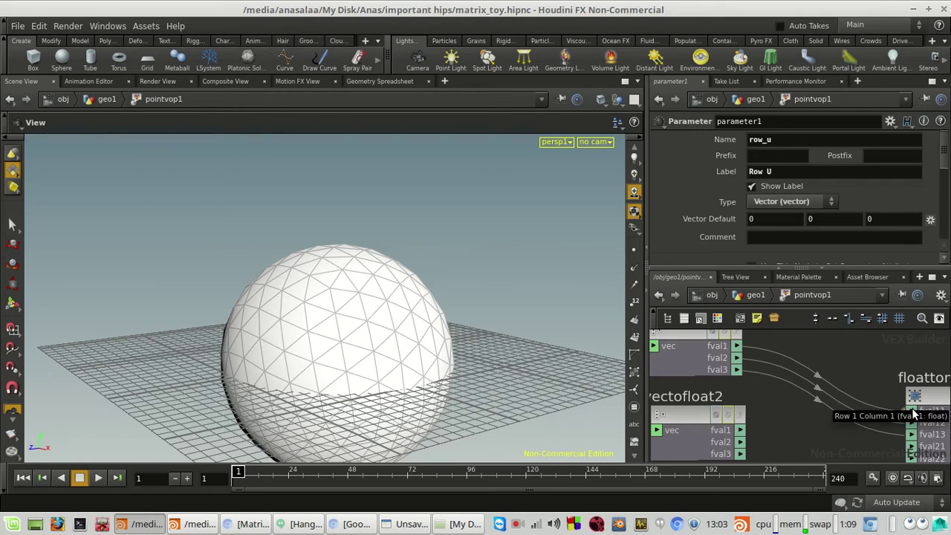
Check the row parameters of pointvop1 in geo1 and connect the three vectofloat2 outputs to the matrix node's second-row inputs.
{"action": "key", "text": "h"}
{"action": "left_click", "coordinate": [751, 295]}
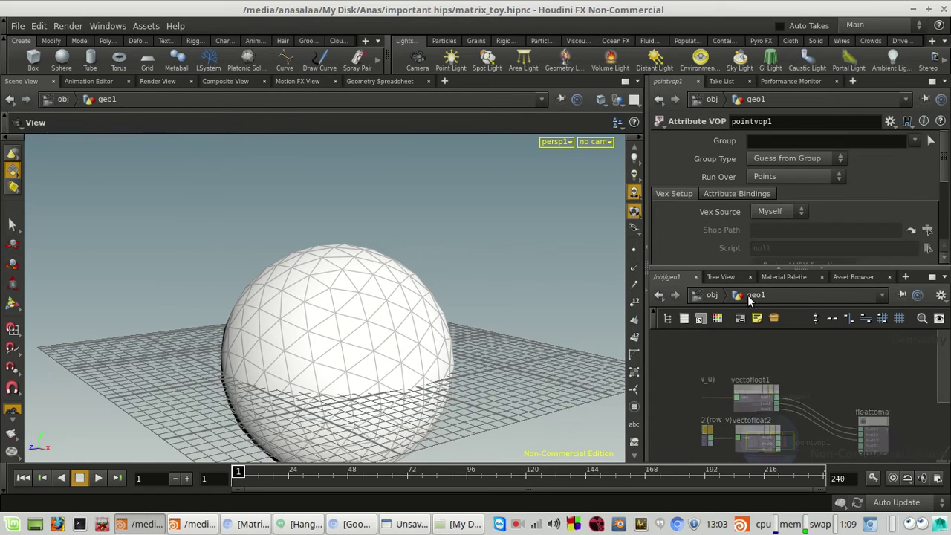
{"action": "scroll", "coordinate": [728, 216], "scroll_direction": "down", "scroll_amount": 5}
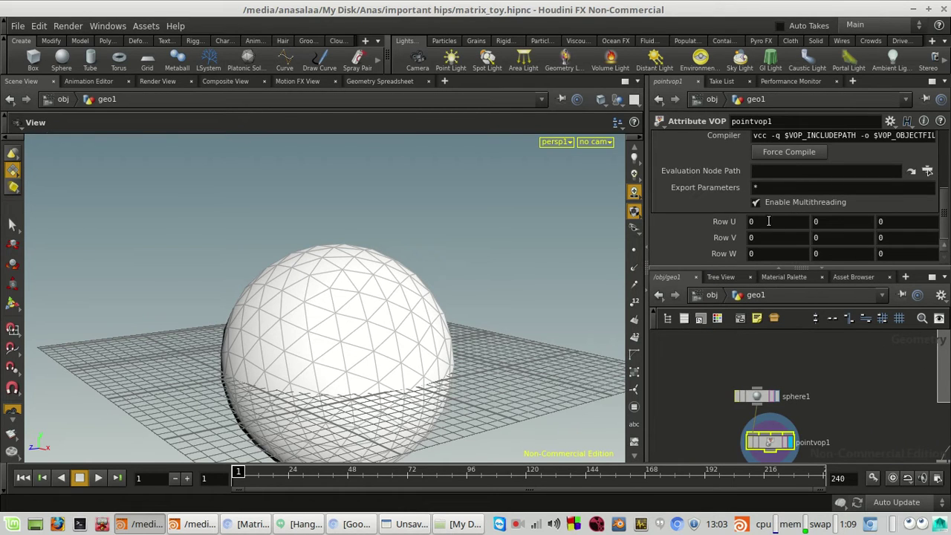
{"action": "double_click", "coordinate": [771, 442]}
{"action": "middle_click_drag", "start_coordinate": [705, 429], "coordinate": [747, 395]}
{"action": "scroll", "coordinate": [747, 394], "scroll_direction": "up", "scroll_amount": 3}
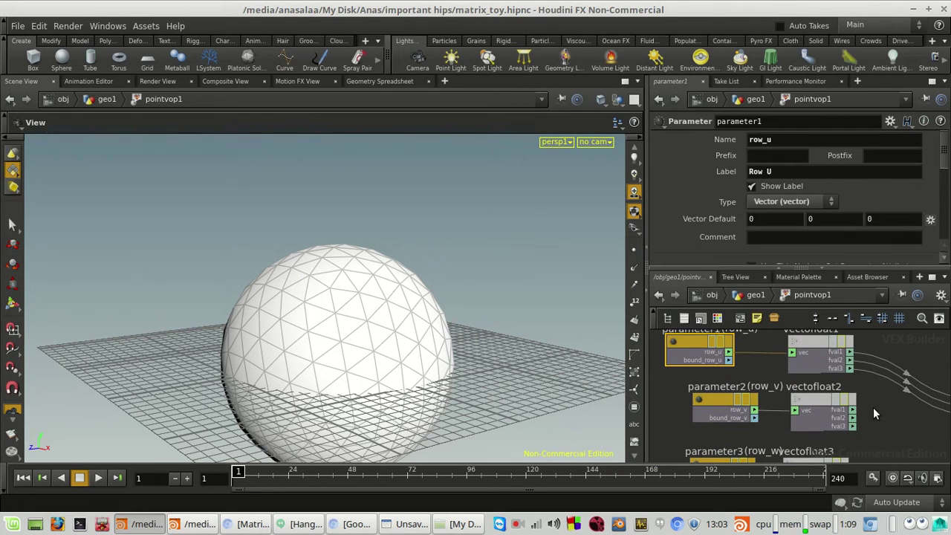
{"action": "mouse_move", "coordinate": [854, 410]}
{"action": "left_mouse_down"}
{"action": "mouse_move", "coordinate": [806, 388]}
{"action": "mouse_move", "coordinate": [717, 422]}
{"action": "mouse_move", "coordinate": [692, 384]}
{"action": "mouse_move", "coordinate": [856, 417]}
{"action": "left_mouse_up"}
{"action": "left_click", "coordinate": [756, 295]}
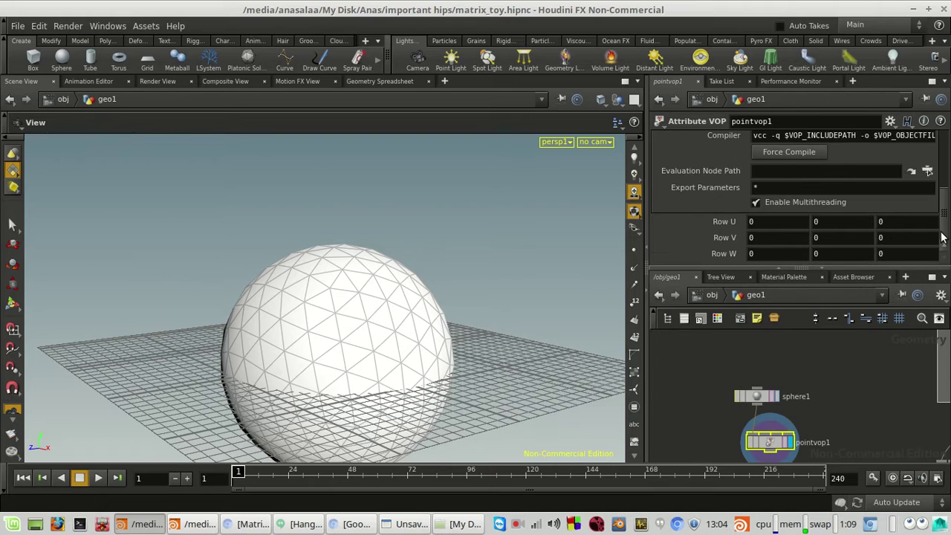
{"action": "double_click", "coordinate": [771, 446]}
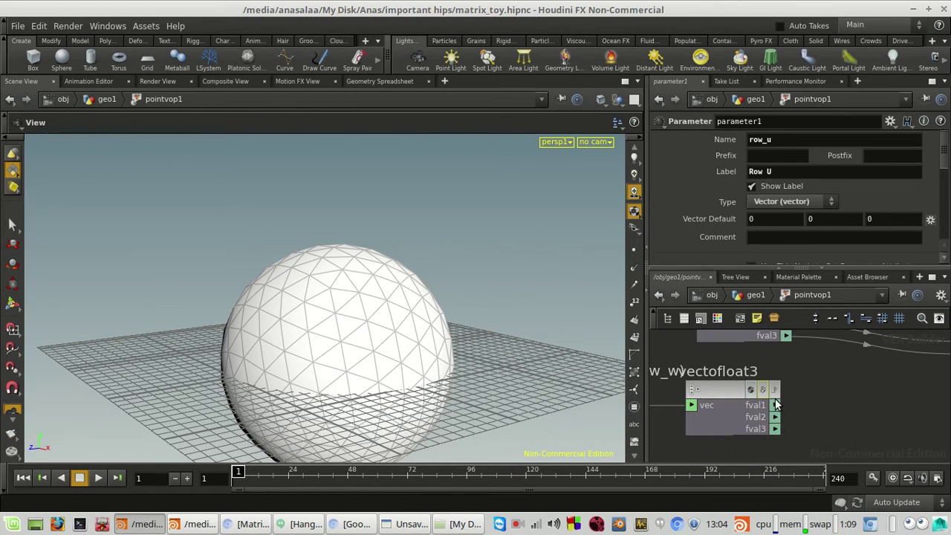
Connect fval1, fval2 and fval3 of vectofloat3 to fval31, fval32 and fval33 of the Float to Matrix3 node.
{"action": "middle_click_drag", "start_coordinate": [860, 412], "coordinate": [822, 405]}
{"action": "left_click", "coordinate": [830, 356]}
{"action": "left_click", "coordinate": [826, 367]}
{"action": "left_click", "coordinate": [733, 406]}
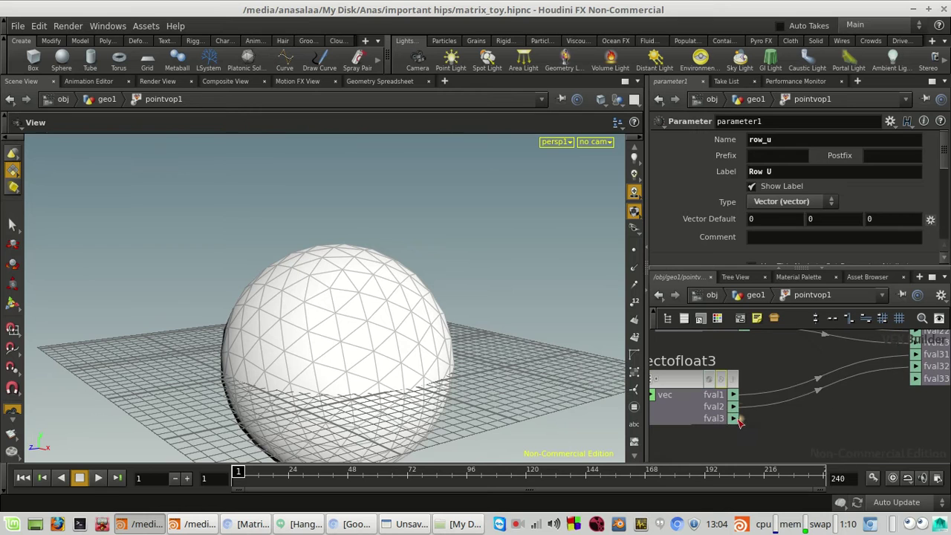
{"action": "left_click", "coordinate": [915, 378]}
Add a Multiply node inside pointvop1 and connect the Float to Matrix3 output to its first input.
{"action": "left_click", "coordinate": [756, 294]}
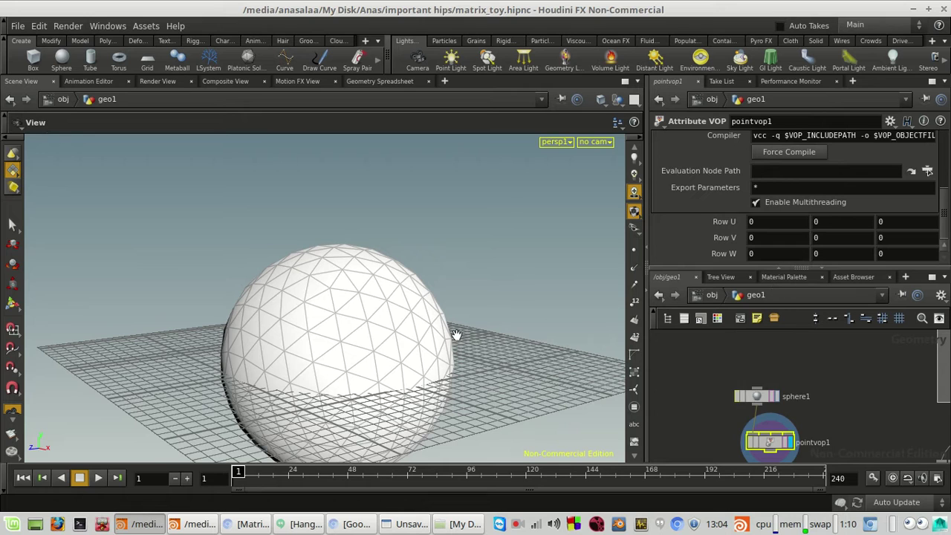
{"action": "double_click", "coordinate": [765, 438]}
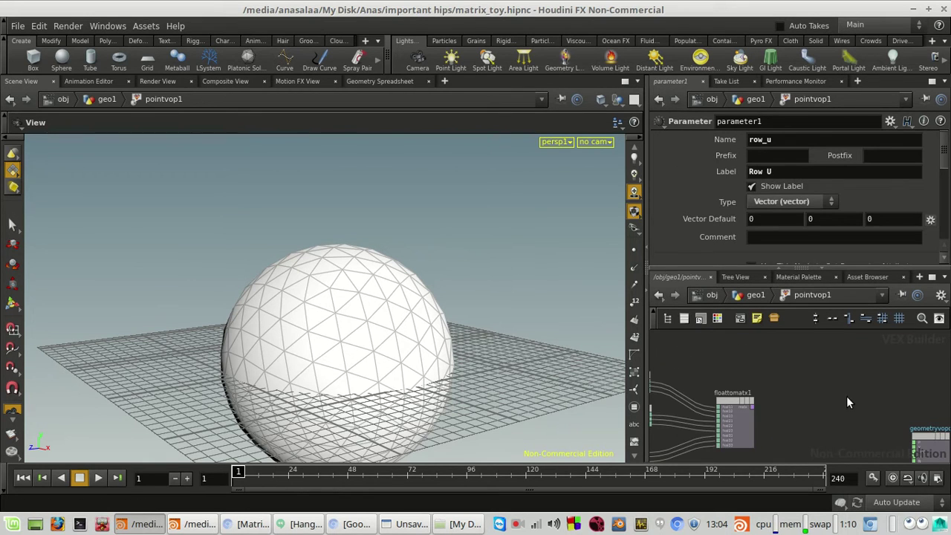
{"action": "key", "text": "Tab"}
{"action": "mouse_move", "coordinate": [837, 403]}
{"action": "type", "text": "mul"}
{"action": "left_click", "coordinate": [781, 114]}
{"action": "scroll", "coordinate": [833, 408], "scroll_direction": "up", "scroll_amount": 2}
{"action": "left_click", "coordinate": [813, 410]}
{"action": "scroll", "coordinate": [734, 406], "scroll_direction": "up", "scroll_amount": 2}
{"action": "left_click_drag", "start_coordinate": [735, 406], "coordinate": [826, 419]}
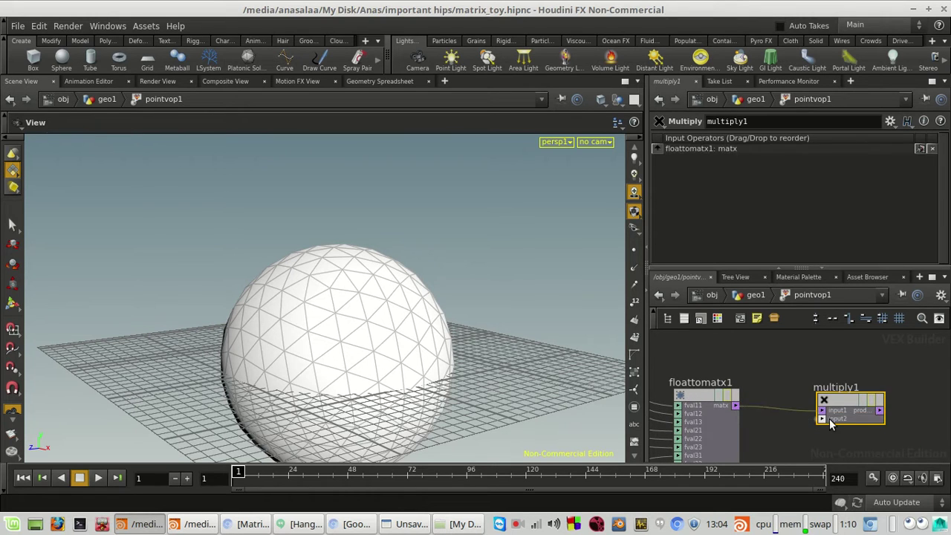
Connect the point position P of the global parameters node to the second input of the Multiply node.
{"action": "scroll", "coordinate": [753, 386], "scroll_direction": "down", "scroll_amount": 3}
{"action": "middle_click_drag", "start_coordinate": [755, 386], "coordinate": [838, 414]}
{"action": "scroll", "coordinate": [806, 404], "scroll_direction": "up", "scroll_amount": 1}
{"action": "left_click", "coordinate": [807, 404]}
{"action": "scroll", "coordinate": [855, 424], "scroll_direction": "down", "scroll_amount": 3}
{"action": "scroll", "coordinate": [839, 414], "scroll_direction": "up", "scroll_amount": 5}
{"action": "middle_click_drag", "start_coordinate": [878, 460], "coordinate": [763, 448]}
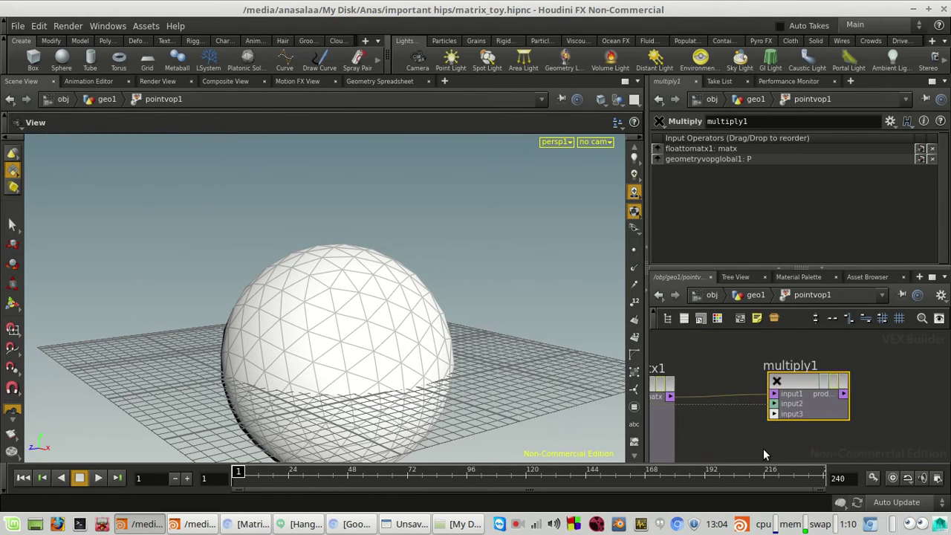
Swap the Multiply node's inputs so P precedes the matrix, and connect its product to P on the output node.
{"action": "scroll", "coordinate": [769, 404], "scroll_direction": "up", "scroll_amount": 1}
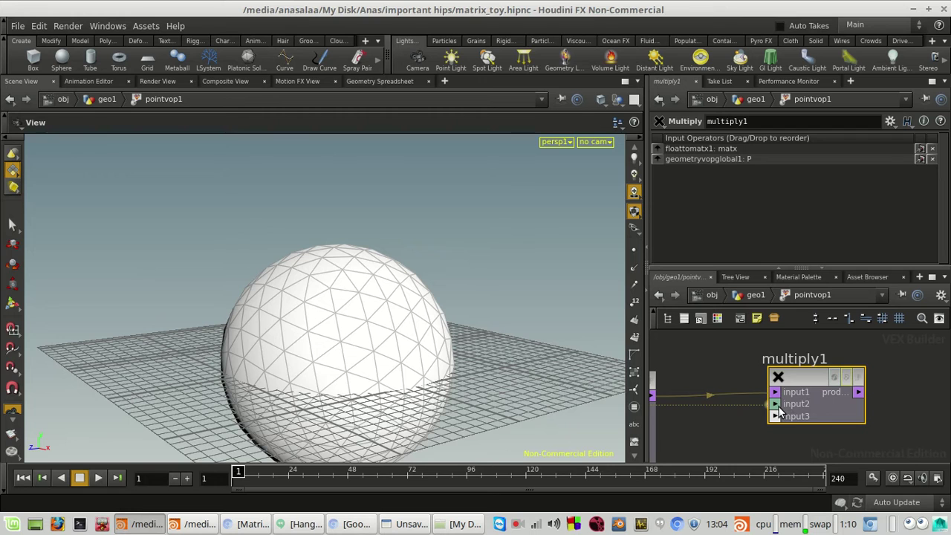
{"action": "key", "text": "shift+r"}
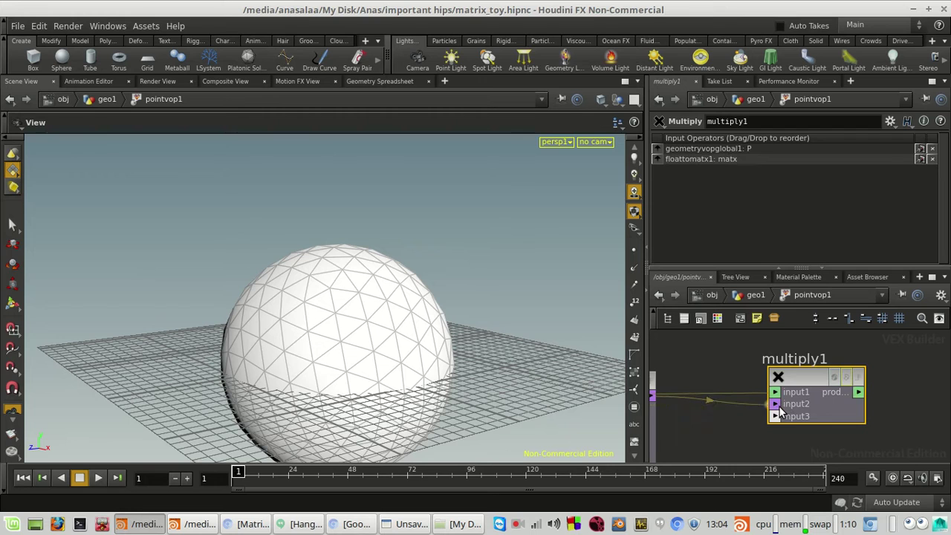
{"action": "left_click", "coordinate": [863, 392]}
{"action": "middle_click_drag", "start_coordinate": [895, 418], "coordinate": [690, 345]}
{"action": "left_click", "coordinate": [864, 410]}
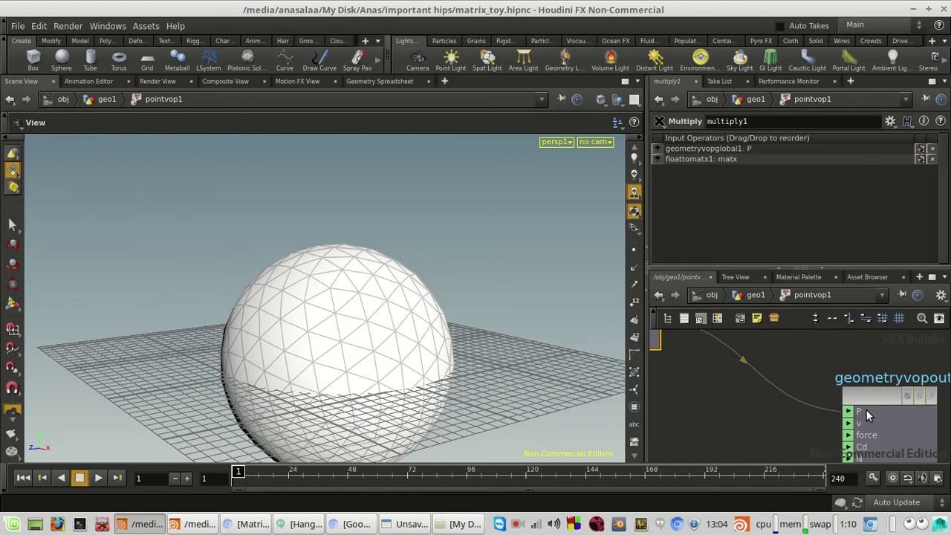
Return to the geo1 level and set pointvop1's Row U to 1 0 0, Row V to 0 1 0 and Row W to 0 0 1.
{"action": "left_click", "coordinate": [756, 294]}
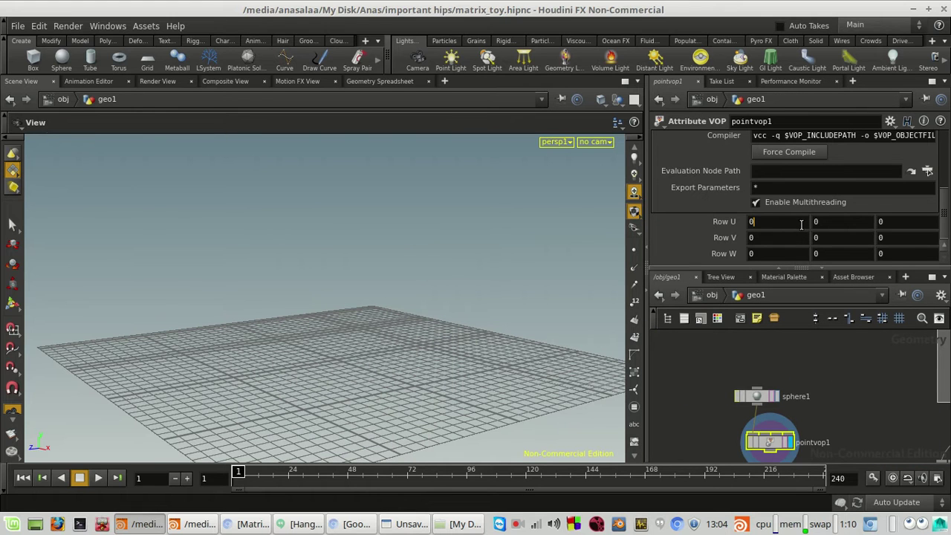
{"action": "scroll", "coordinate": [407, 282], "scroll_direction": "down", "scroll_amount": 5}
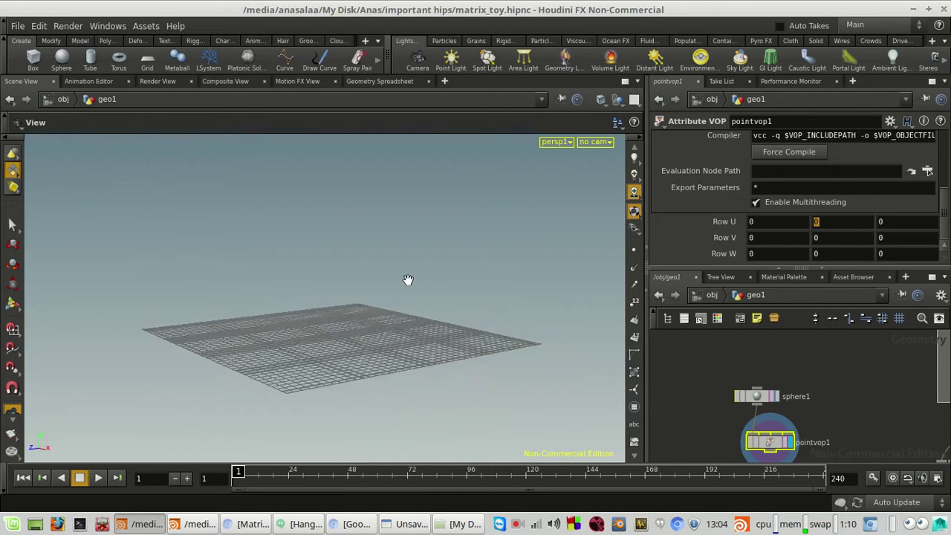
{"action": "scroll", "coordinate": [389, 333], "scroll_direction": "up", "scroll_amount": 5}
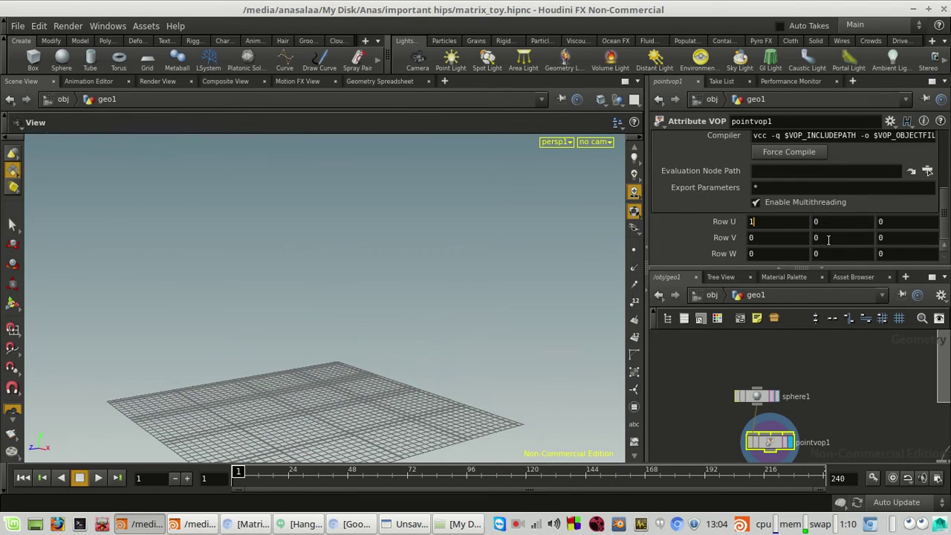
{"action": "middle_click_drag", "start_coordinate": [448, 405], "coordinate": [455, 369]}
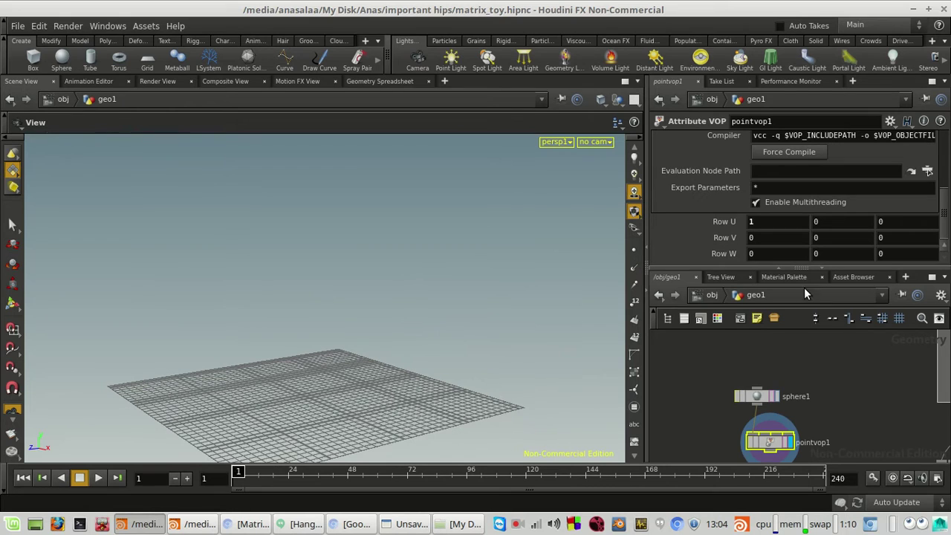
{"action": "left_click", "coordinate": [907, 250]}
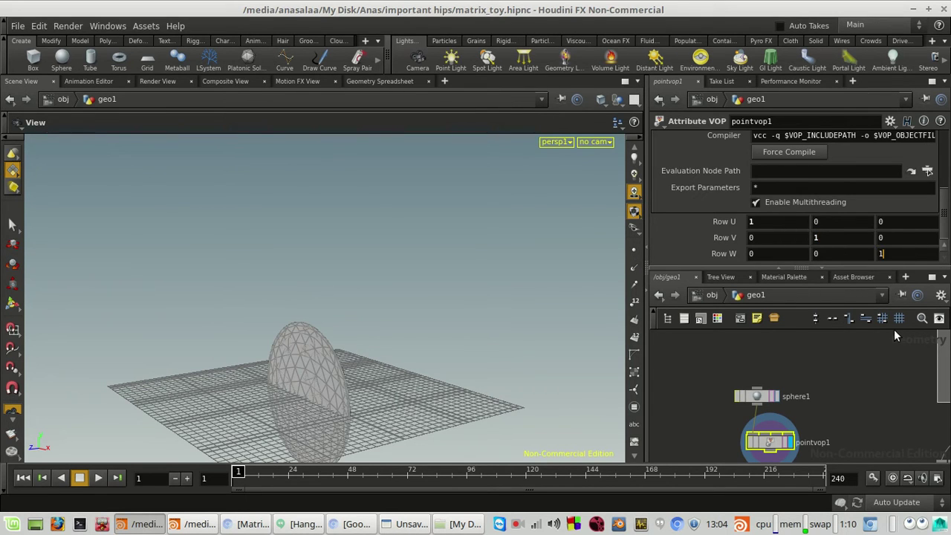
{"action": "type", "text": "1"}
{"action": "key", "text": "Return"}
{"action": "left_click_drag", "start_coordinate": [404, 381], "coordinate": [443, 288]}
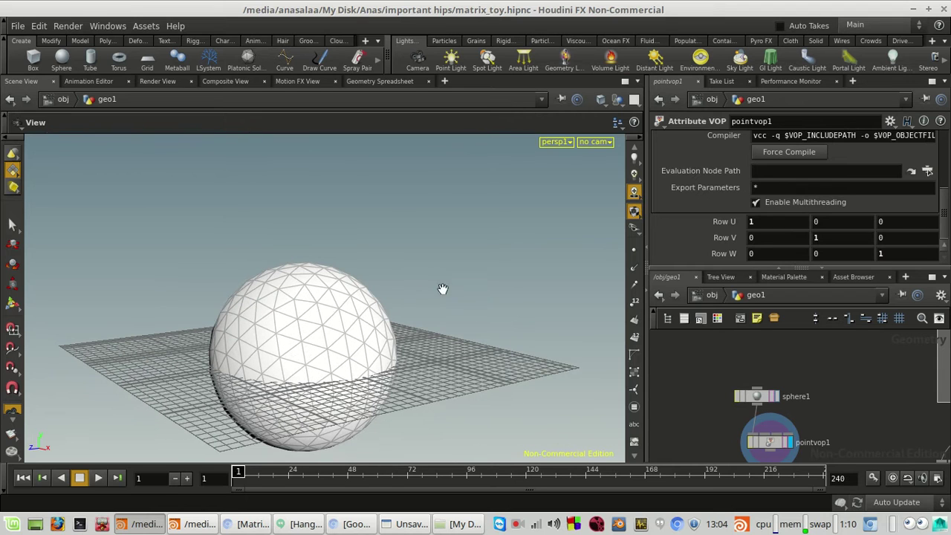
Add a Translate node inside pointvop1 and space it out between the Float to Matrix3 and Multiply nodes.
{"action": "middle_click_drag", "start_coordinate": [773, 438], "coordinate": [789, 427]}
{"action": "double_click", "coordinate": [795, 441]}
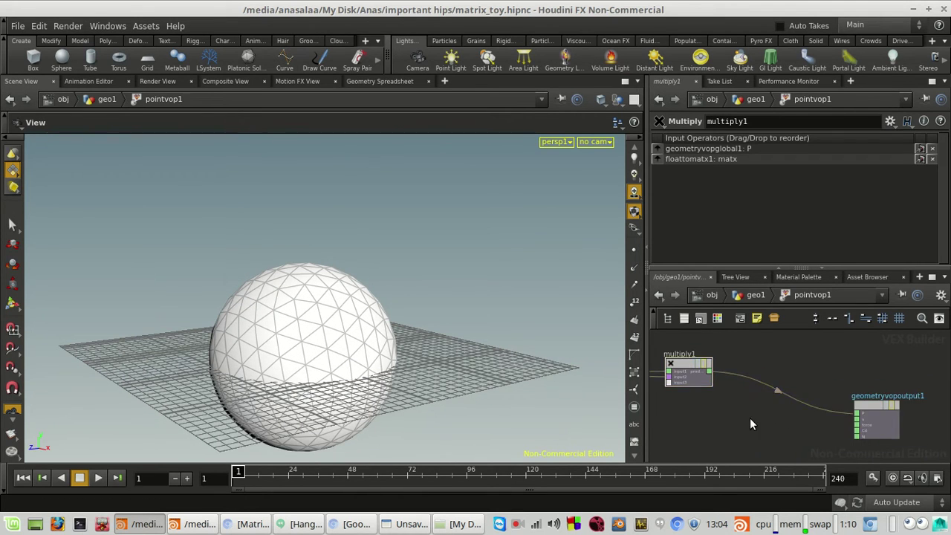
{"action": "key", "text": "Tab"}
{"action": "type", "text": "tr"}
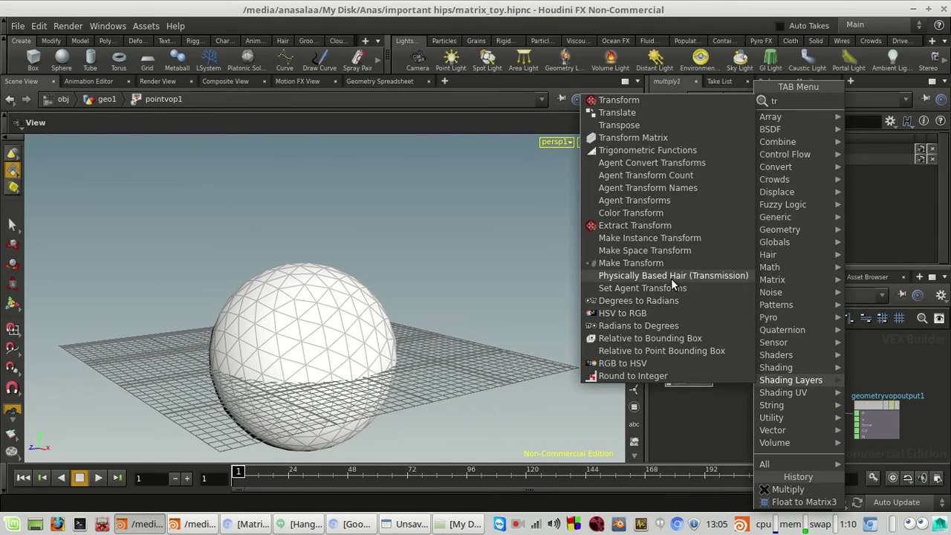
{"action": "left_click", "coordinate": [616, 112]}
{"action": "left_click", "coordinate": [757, 347]}
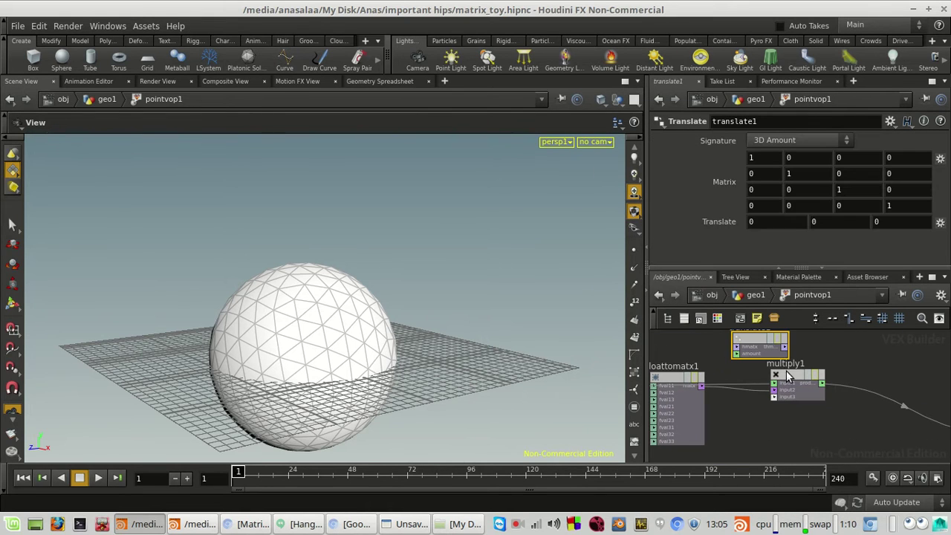
{"action": "left_click_drag", "start_coordinate": [793, 373], "coordinate": [879, 436]}
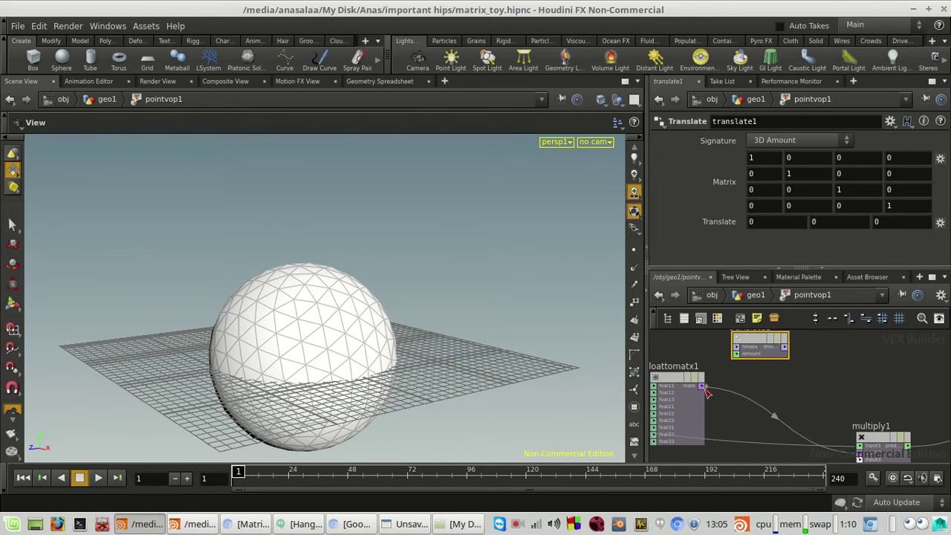
{"action": "scroll", "coordinate": [735, 388], "scroll_direction": "up", "scroll_amount": 4}
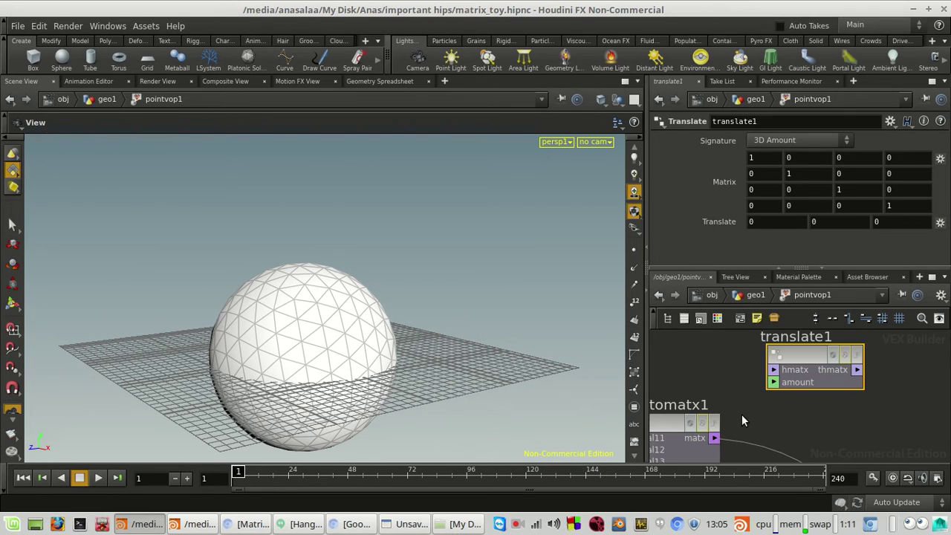
{"action": "middle_click_drag", "start_coordinate": [744, 427], "coordinate": [761, 422]}
{"action": "left_click_drag", "start_coordinate": [805, 354], "coordinate": [896, 361]}
Add a Matrix3 to Matrix4 node between the Float to Matrix3 and Translate nodes.
{"action": "left_click", "coordinate": [832, 395]}
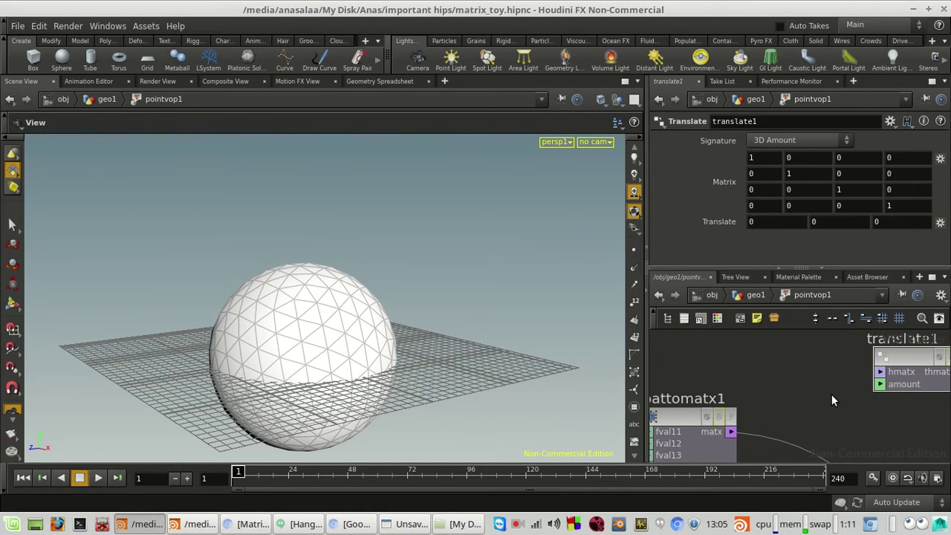
{"action": "key", "text": "Tab"}
{"action": "type", "text": "ma"}
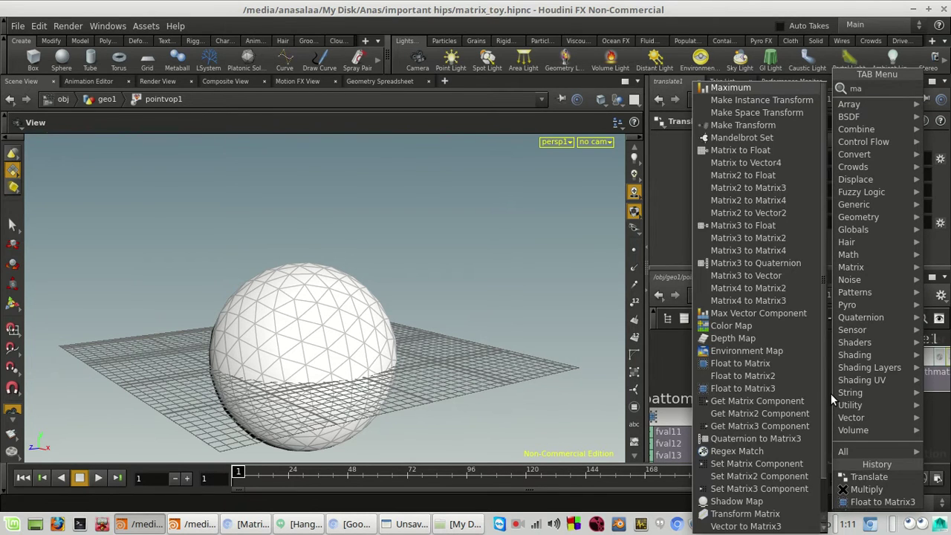
{"action": "type", "text": "tr"}
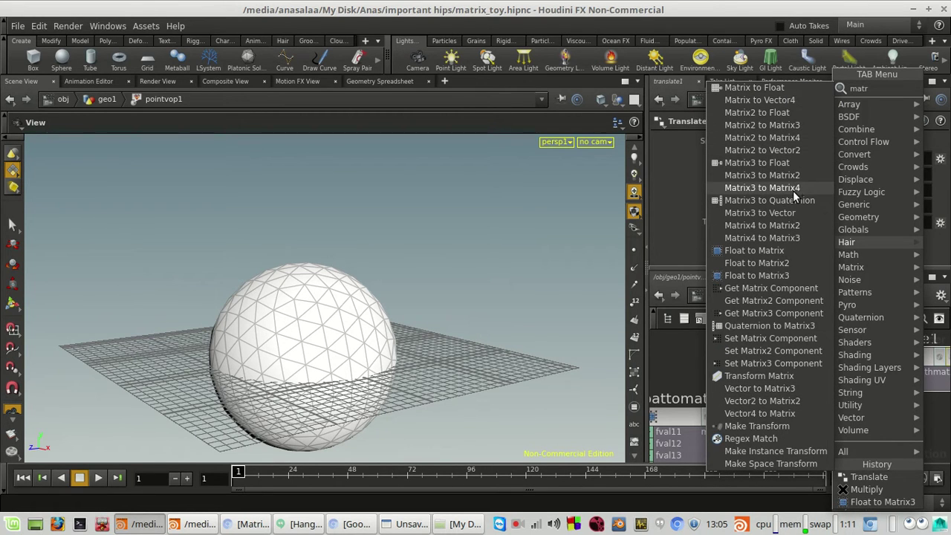
{"action": "left_click", "coordinate": [761, 188]}
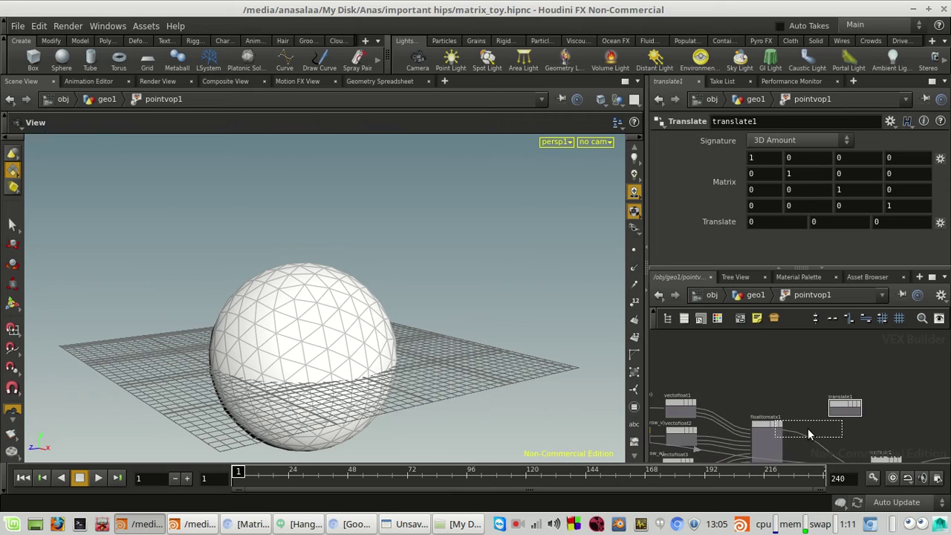
{"action": "scroll", "coordinate": [808, 434], "scroll_direction": "up", "scroll_amount": 2}
{"action": "scroll", "coordinate": [806, 416], "scroll_direction": "up", "scroll_amount": 3}
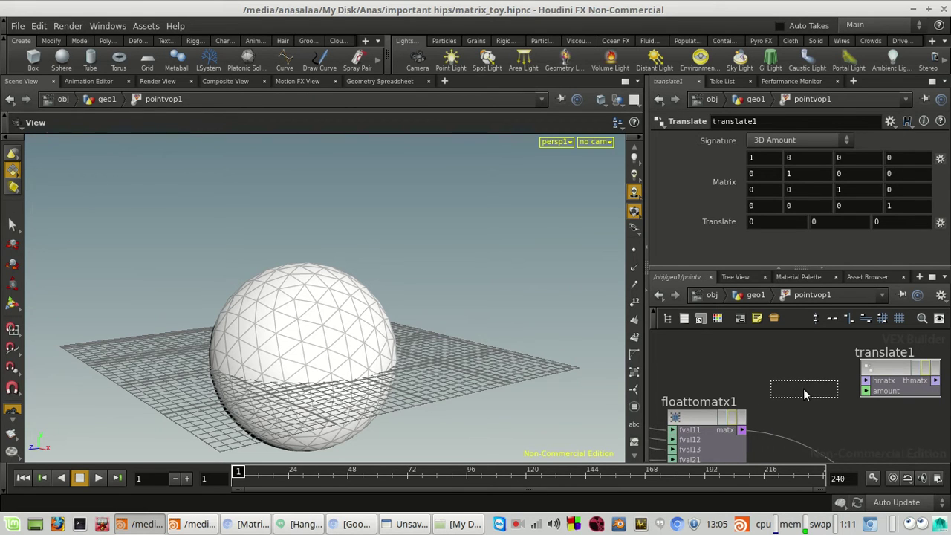
{"action": "left_click", "coordinate": [804, 389]}
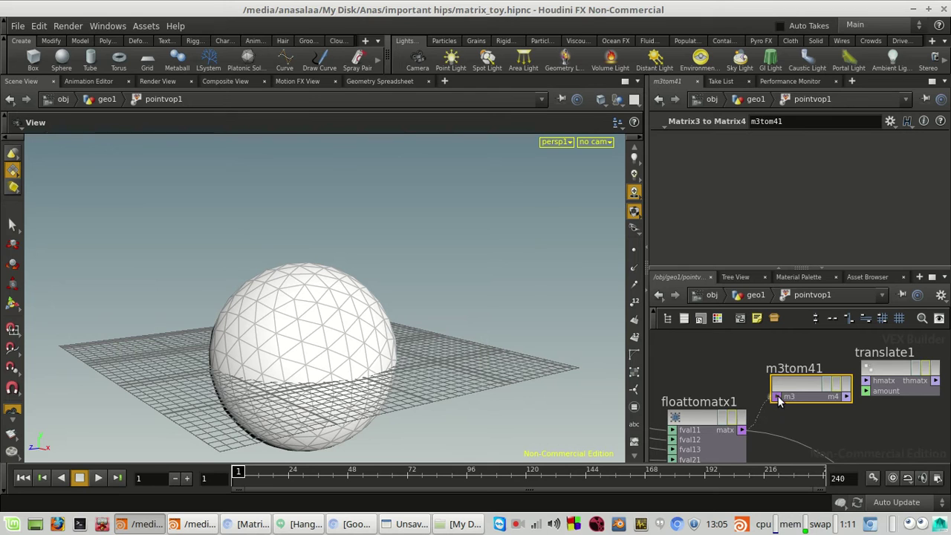
Connect the Float to Matrix3 output to m3 of the Matrix3 to Matrix4 node, and its m4 output to hmatx of translate1.
{"action": "left_click_drag", "start_coordinate": [800, 380], "coordinate": [828, 374]}
{"action": "left_click", "coordinate": [865, 380]}
{"action": "middle_click_drag", "start_coordinate": [907, 387], "coordinate": [843, 410]}
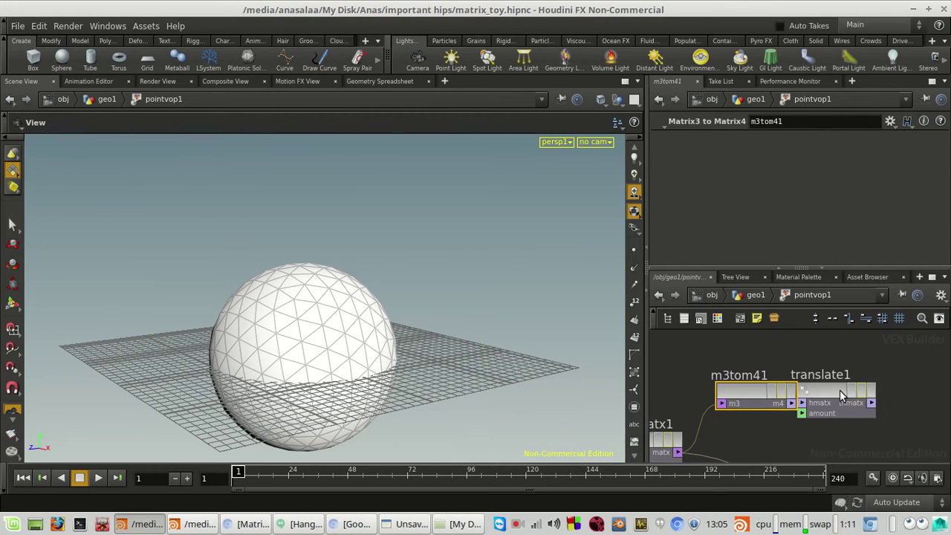
{"action": "left_click_drag", "start_coordinate": [841, 393], "coordinate": [912, 402]}
{"action": "left_click", "coordinate": [791, 403]}
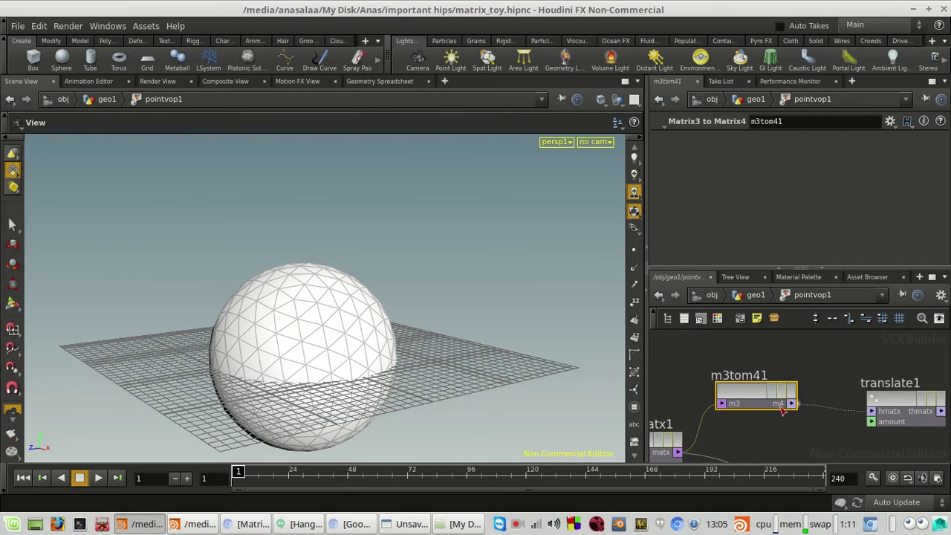
Connect the thmatx output of translate1 to the second input of multiply1, replacing the direct matrix connection.
{"action": "middle_click_drag", "start_coordinate": [872, 433], "coordinate": [675, 432]}
{"action": "left_click", "coordinate": [747, 408]}
{"action": "scroll", "coordinate": [837, 417], "scroll_direction": "down", "scroll_amount": 5}
{"action": "middle_click_drag", "start_coordinate": [796, 451], "coordinate": [783, 413]}
{"action": "scroll", "coordinate": [782, 415], "scroll_direction": "up", "scroll_amount": 6}
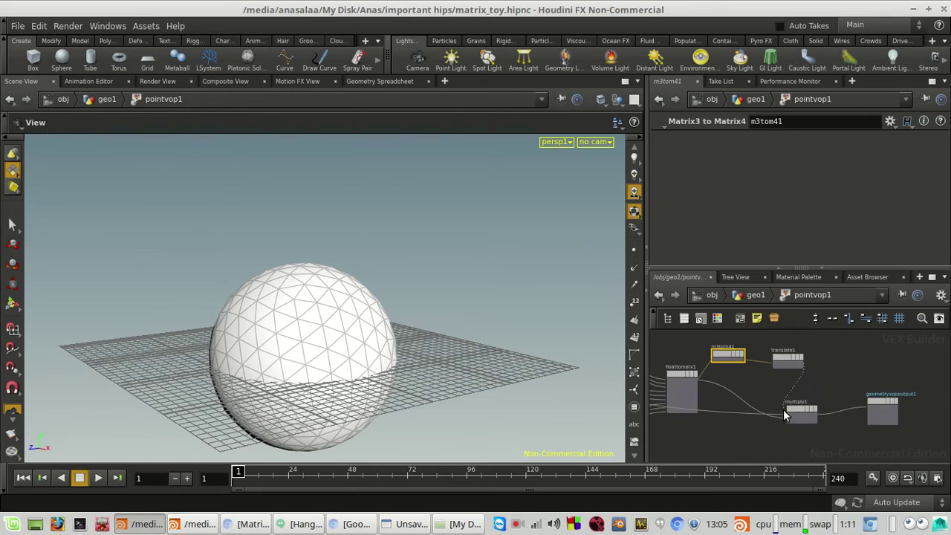
{"action": "left_click", "coordinate": [796, 424]}
{"action": "left_click_drag", "start_coordinate": [816, 407], "coordinate": [852, 404]}
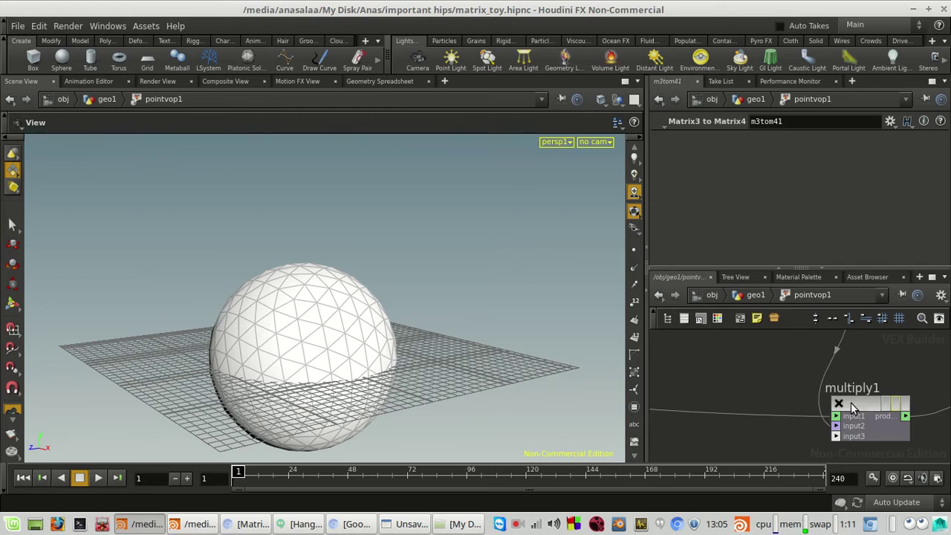
Keep the 3D Amount signature on translate1 and promote its amount input to a parameter.
{"action": "middle_click_drag", "start_coordinate": [745, 360], "coordinate": [753, 485]}
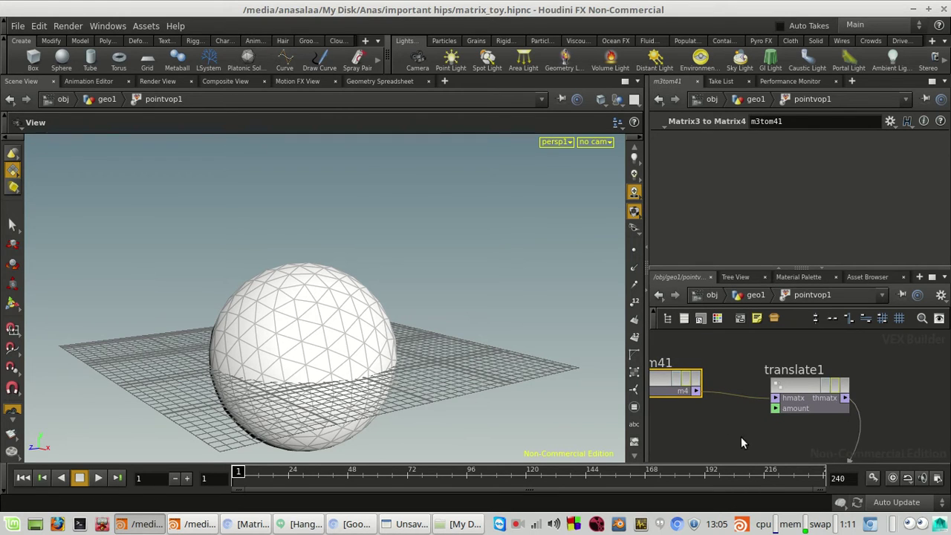
{"action": "middle_click_drag", "start_coordinate": [743, 442], "coordinate": [769, 440]}
{"action": "left_click", "coordinate": [802, 410]}
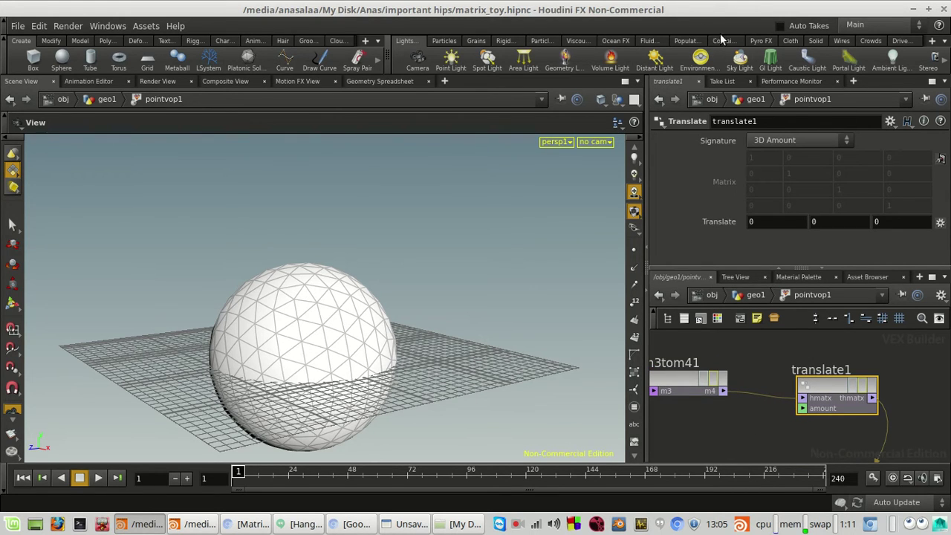
{"action": "left_click", "coordinate": [805, 140]}
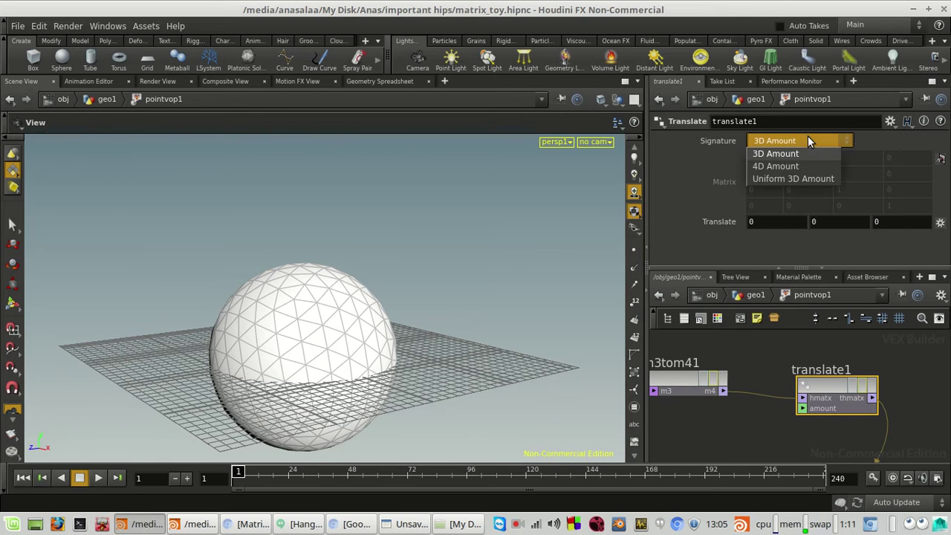
{"action": "left_click", "coordinate": [736, 391]}
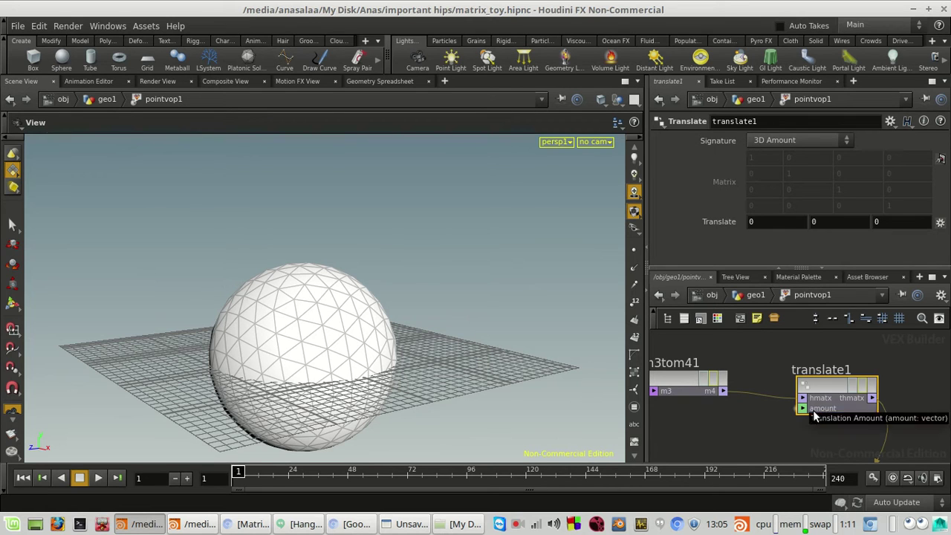
{"action": "scroll", "coordinate": [803, 413], "scroll_direction": "up", "scroll_amount": 1}
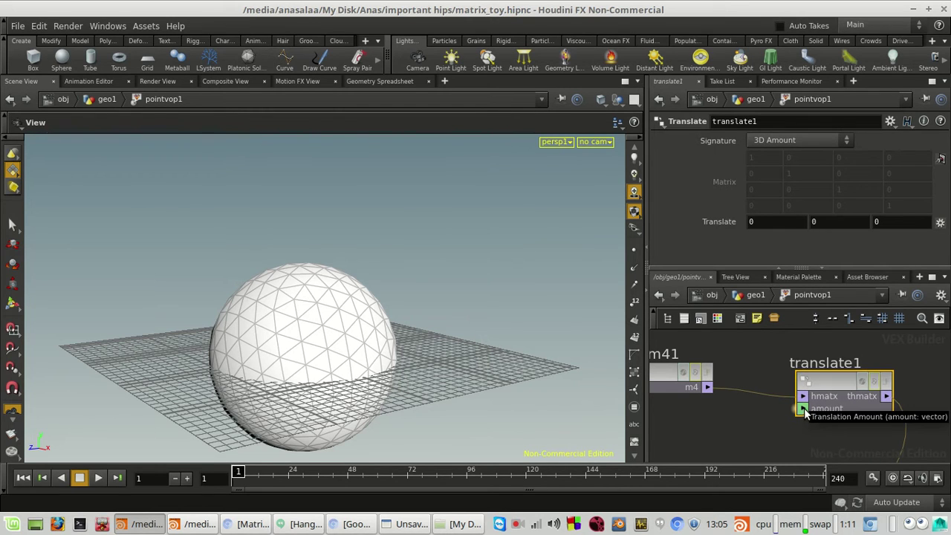
{"action": "right_click", "coordinate": [803, 408]}
{"action": "left_click", "coordinate": [824, 282]}
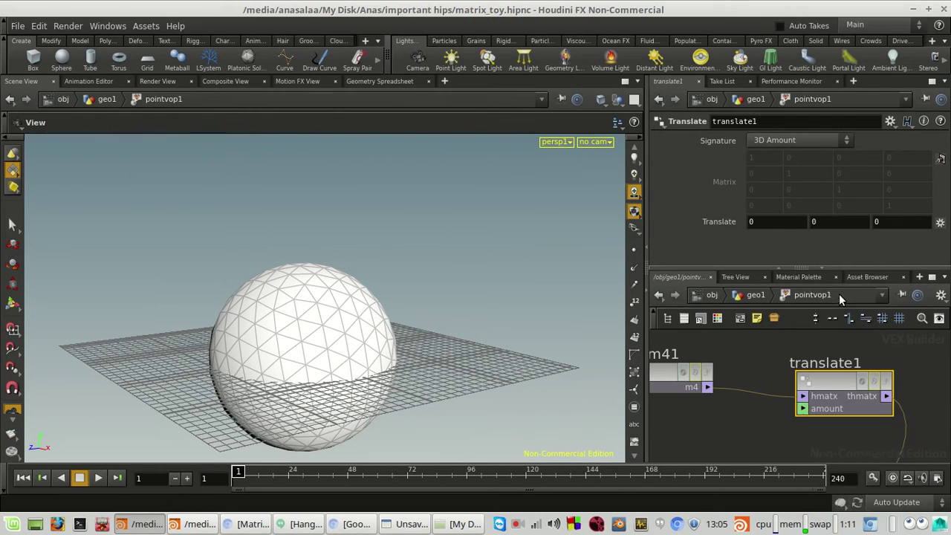
Try different Translation Amount components on pointvop1 at the geo1 level, and undo the changes.
{"action": "left_click", "coordinate": [755, 297]}
{"action": "scroll", "coordinate": [788, 215], "scroll_direction": "down", "scroll_amount": 3}
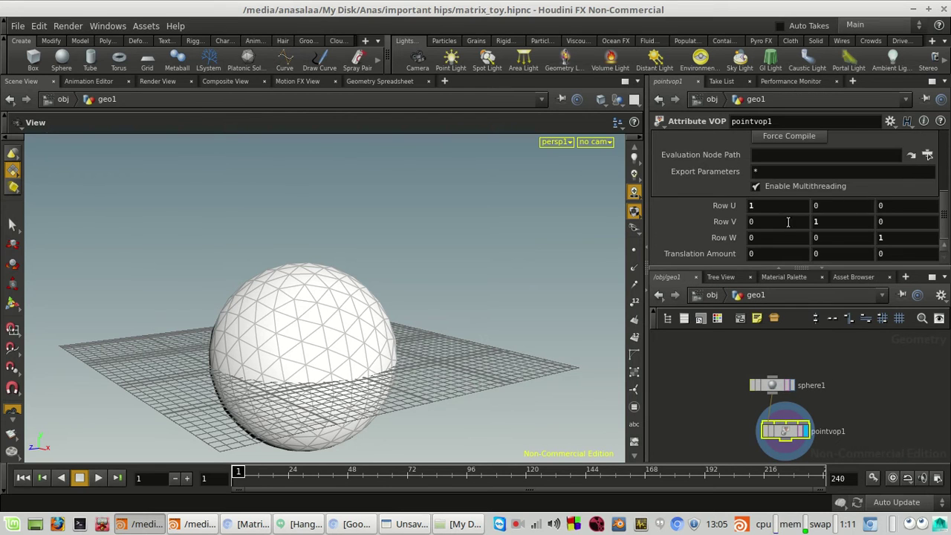
{"action": "left_click", "coordinate": [826, 226]}
{"action": "mouse_move", "coordinate": [835, 257]}
{"action": "middle_mouse_down"}
{"action": "mouse_move", "coordinate": [869, 260]}
{"action": "mouse_move", "coordinate": [843, 251]}
{"action": "mouse_move", "coordinate": [832, 260]}
{"action": "middle_mouse_up"}
{"action": "key", "text": "ctrl+z"}
{"action": "key", "text": "ctrl+z"}
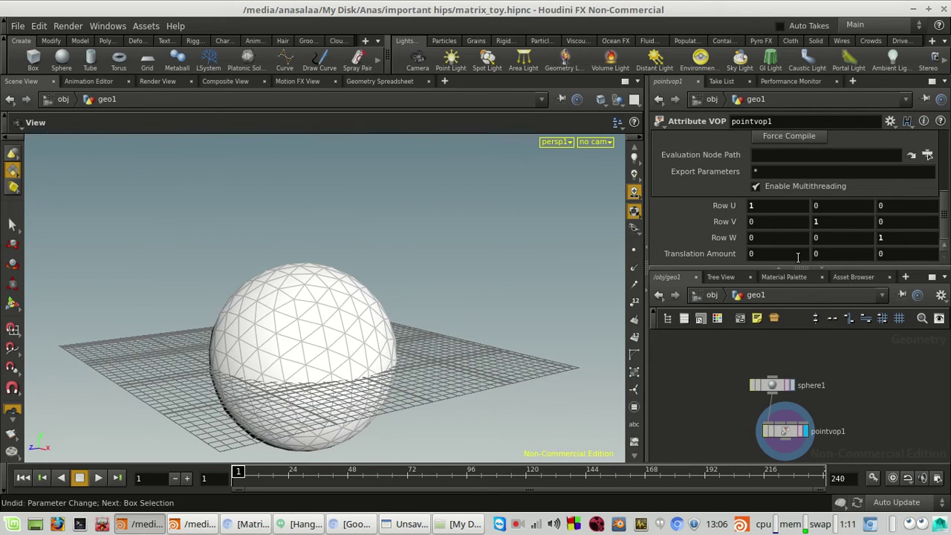
{"action": "middle_click_drag", "start_coordinate": [775, 252], "coordinate": [620, 246]}
{"action": "key", "text": "ctrl+z"}
{"action": "middle_click", "coordinate": [887, 252]}
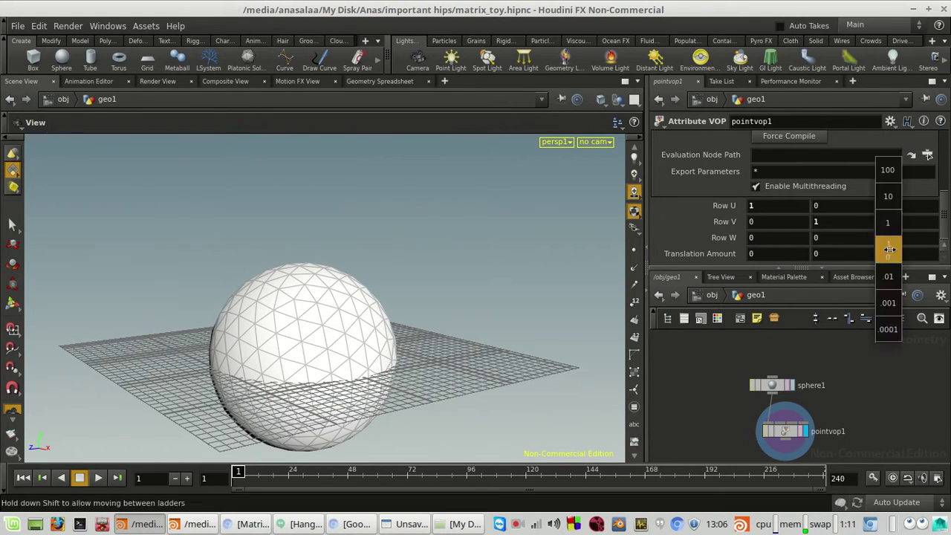
Switch to the Pinta sketch and draw a white dot labelled P below the identity matrix.
{"action": "left_click", "coordinate": [405, 523]}
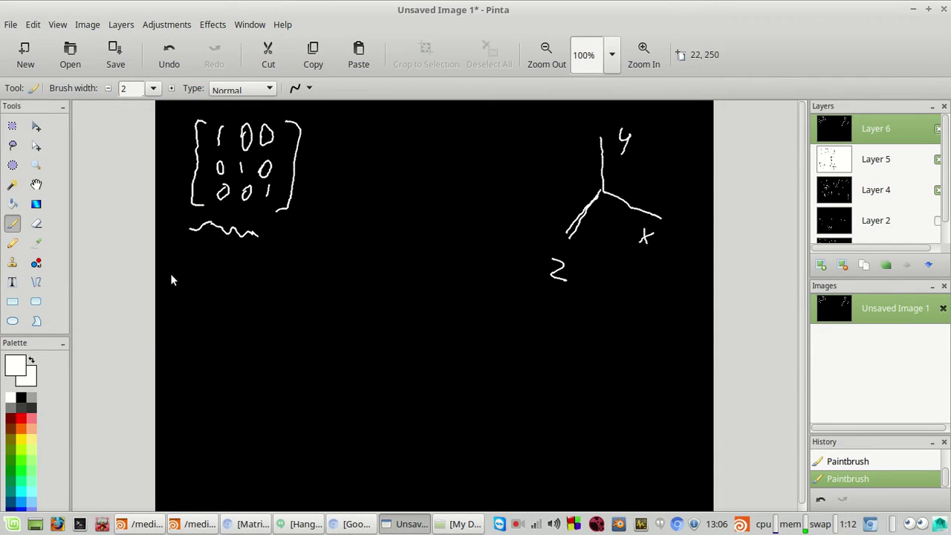
{"action": "left_click_drag", "start_coordinate": [241, 357], "coordinate": [243, 360]}
{"action": "key", "text": "ctrl+z"}
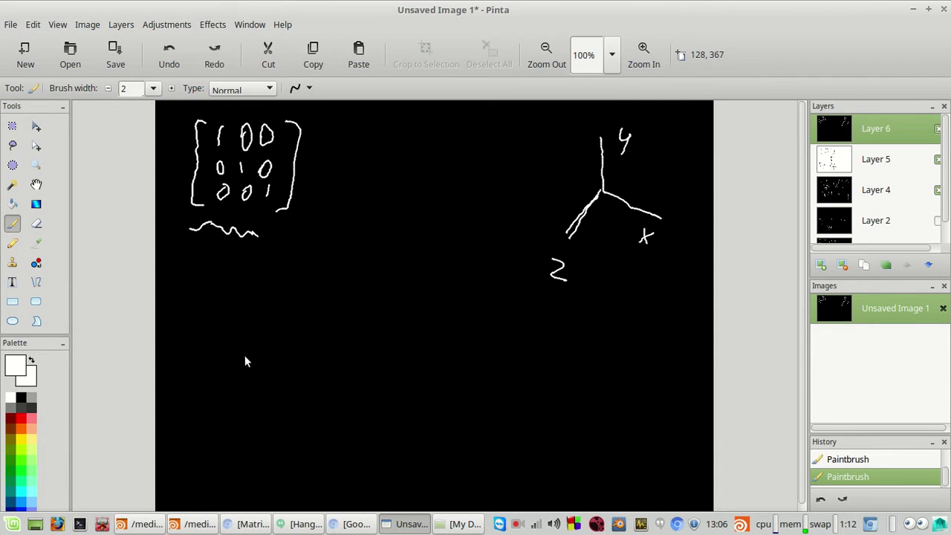
{"action": "left_click", "coordinate": [244, 357]}
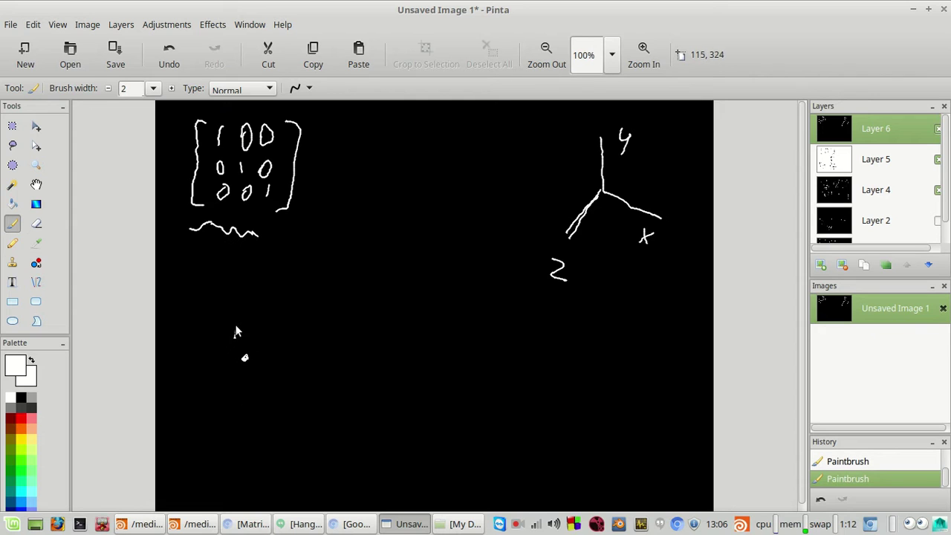
{"action": "mouse_move", "coordinate": [234, 335]}
{"action": "left_mouse_down"}
{"action": "mouse_move", "coordinate": [244, 320]}
{"action": "mouse_move", "coordinate": [240, 333]}
{"action": "left_mouse_up"}
Draw a red horizontal arrow starting from the white dot labelled P in the sketch.
{"action": "left_click", "coordinate": [20, 421]}
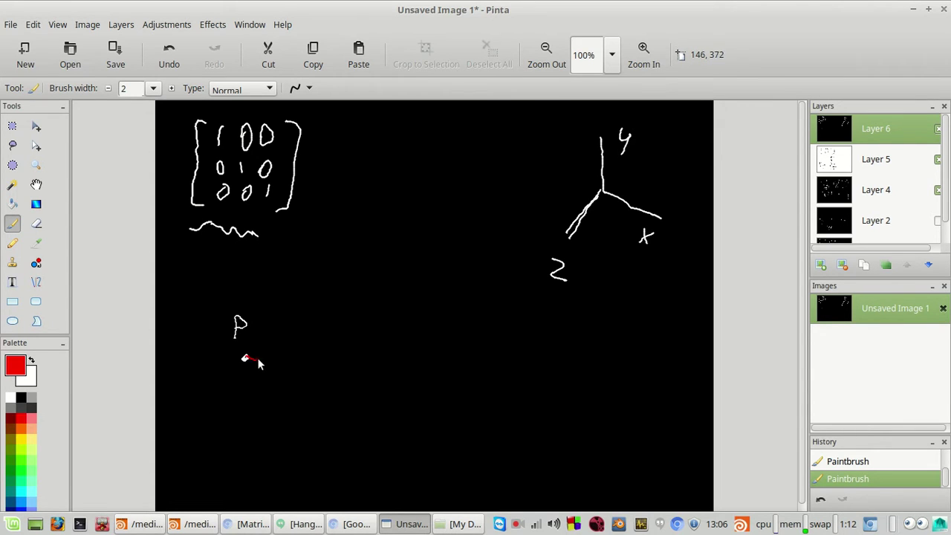
{"action": "key", "text": "ctrl+z"}
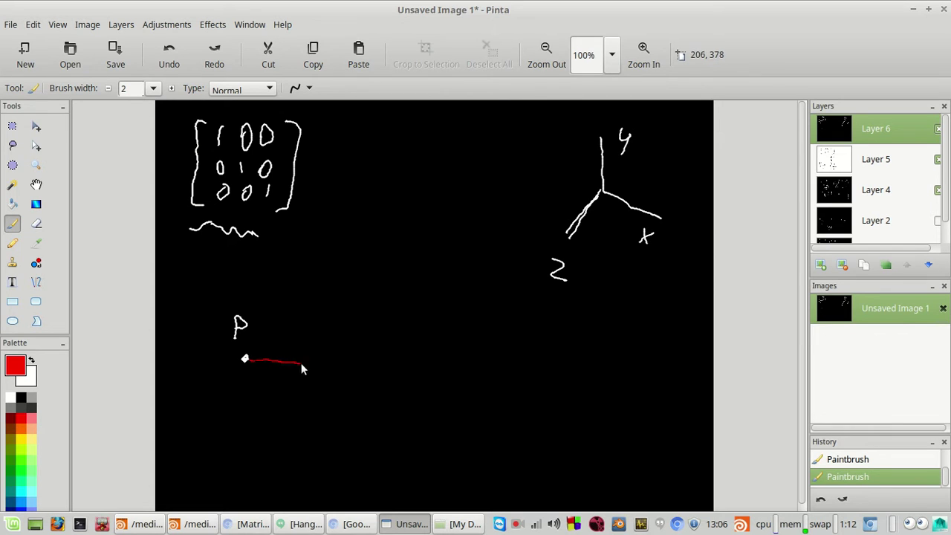
{"action": "left_click_drag", "start_coordinate": [339, 357], "coordinate": [339, 369]}
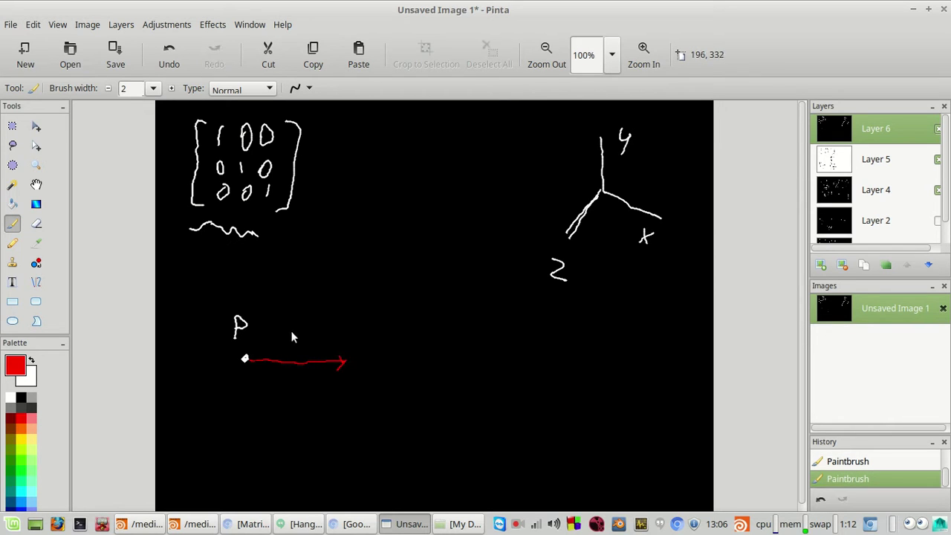
{"action": "mouse_move", "coordinate": [290, 315]}
{"action": "left_mouse_down"}
{"action": "mouse_move", "coordinate": [285, 338]}
{"action": "mouse_move", "coordinate": [305, 337]}
{"action": "left_mouse_up"}
{"action": "key", "text": "ctrl+z"}
{"action": "left_click_drag", "start_coordinate": [391, 368], "coordinate": [383, 371]}
Switch to the matrix_toy scene in Houdini, try a different Translation Amount on pointvop1, and undo the change.
{"action": "left_click", "coordinate": [195, 523]}
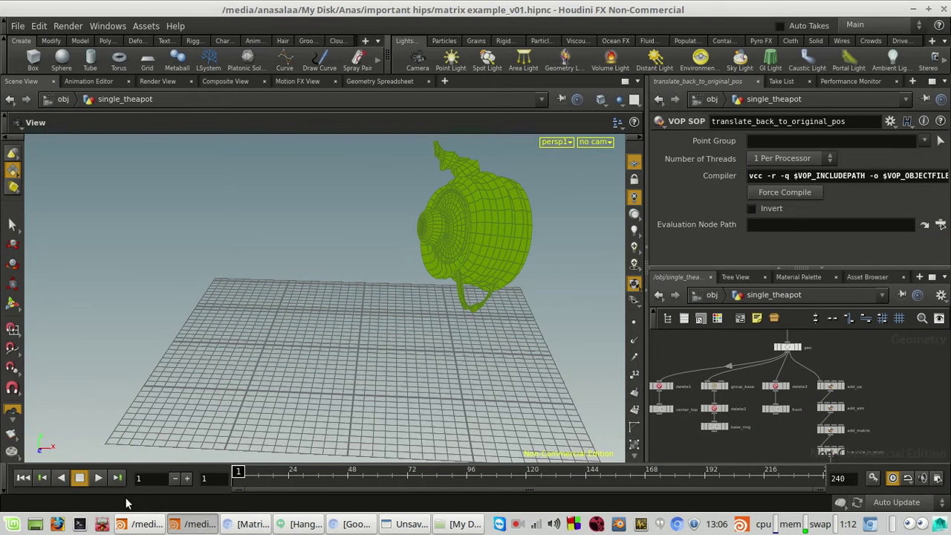
{"action": "left_click", "coordinate": [141, 524]}
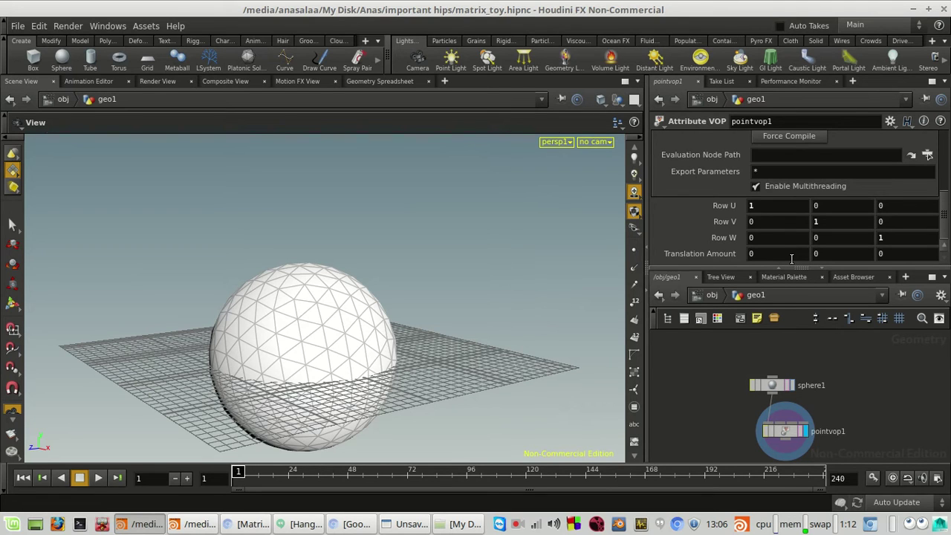
{"action": "mouse_move", "coordinate": [828, 252]}
{"action": "middle_mouse_down"}
{"action": "mouse_move", "coordinate": [40, 236]}
{"action": "mouse_move", "coordinate": [915, 244]}
{"action": "mouse_move", "coordinate": [11, 243]}
{"action": "mouse_move", "coordinate": [929, 258]}
{"action": "mouse_move", "coordinate": [836, 253]}
{"action": "middle_mouse_up"}
{"action": "key", "text": "ctrl+z"}
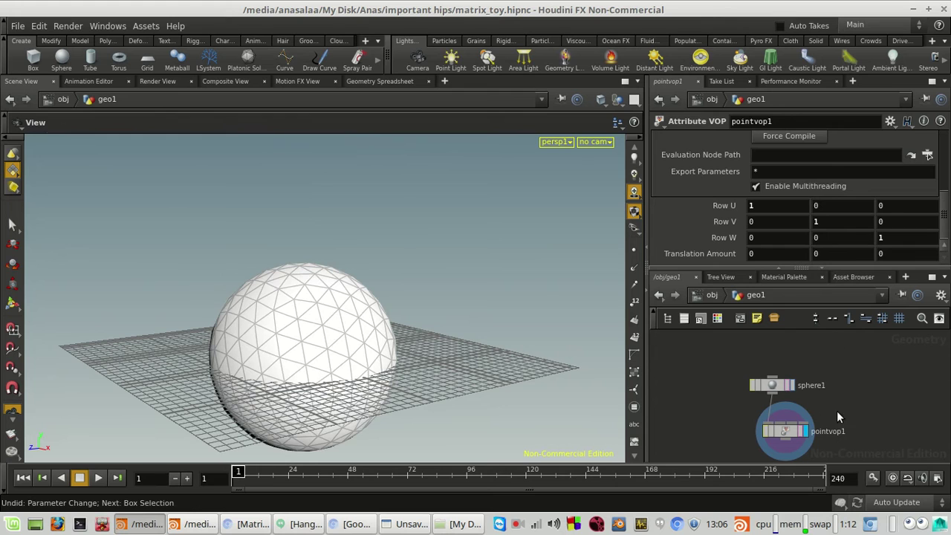
Add a Transform node fed by sphere1 beside pointvop1 and display its output.
{"action": "key", "text": "Tab"}
{"action": "type", "text": "tr"}
{"action": "left_click", "coordinate": [718, 163]}
{"action": "left_click", "coordinate": [872, 412]}
{"action": "left_click", "coordinate": [917, 417]}
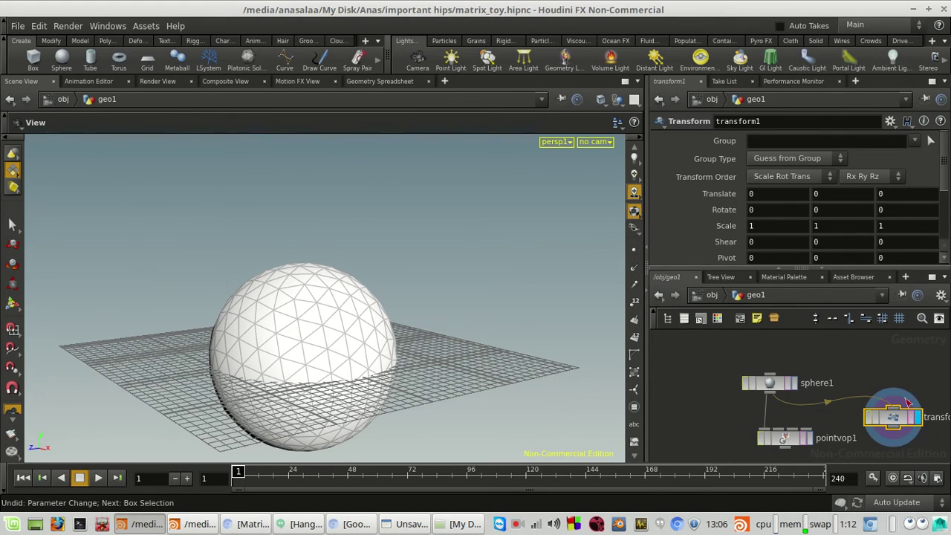
Try a Y translation of 1.3 on the Transform node, undo it, and delete the node, returning the display to pointvop1.
{"action": "middle_click_drag", "start_coordinate": [834, 193], "coordinate": [922, 193]}
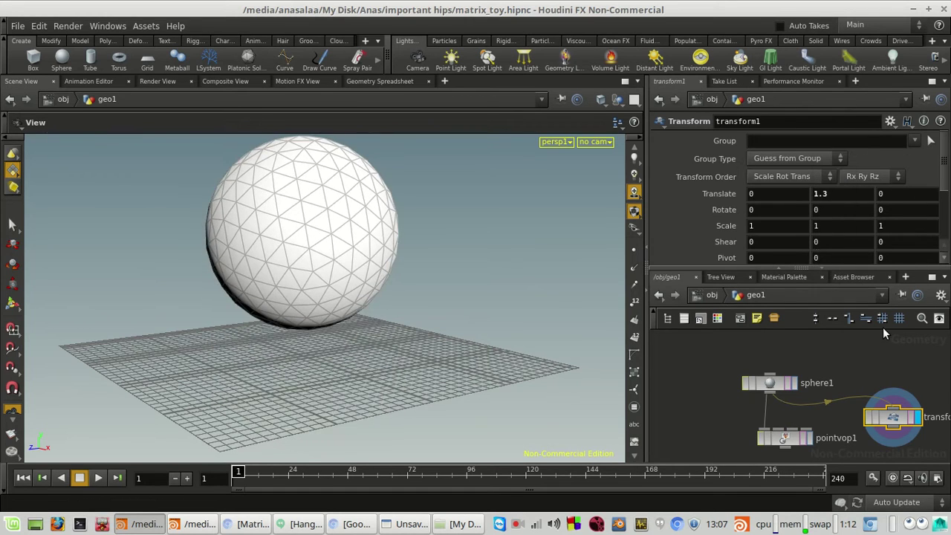
{"action": "key", "text": "ctrl+z"}
{"action": "key", "text": "Delete"}
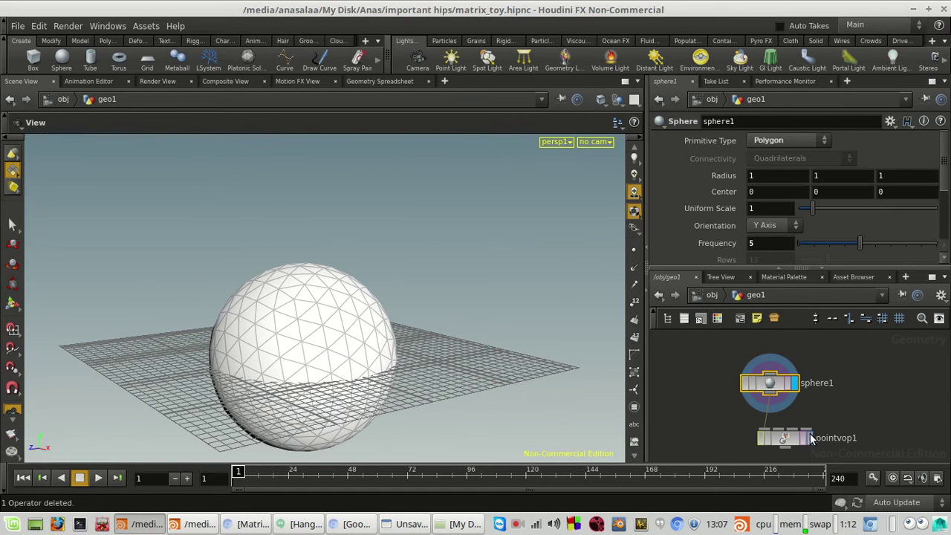
{"action": "left_click", "coordinate": [807, 438]}
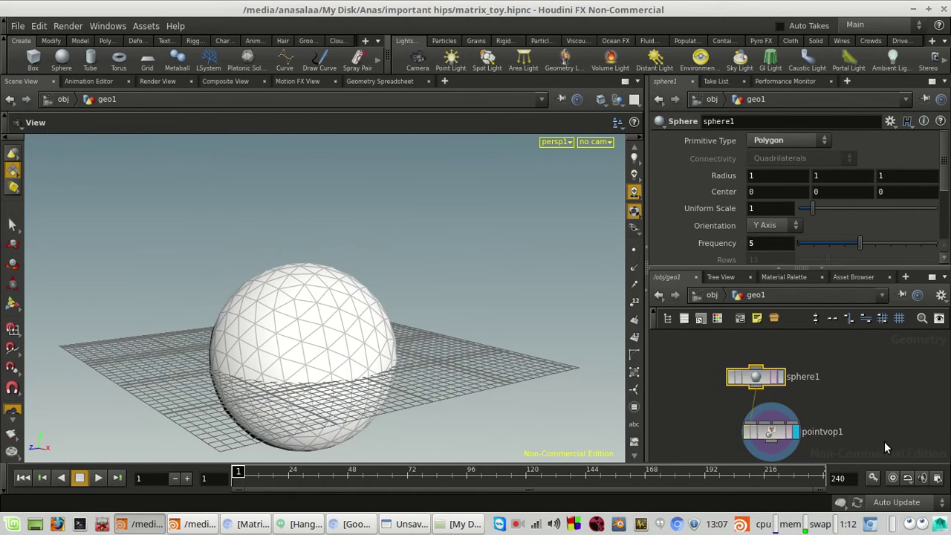
Examine the chain from floattomatx1 through m3tom41 and translate1 to multiply1 inside pointvop1, and return to the geo1 level.
{"action": "double_click", "coordinate": [785, 400]}
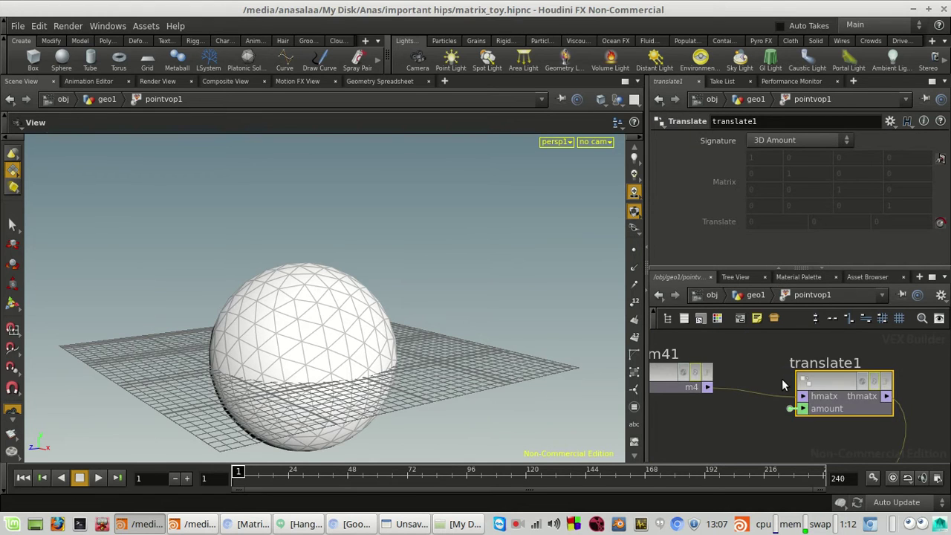
{"action": "scroll", "coordinate": [782, 385], "scroll_direction": "down", "scroll_amount": 2}
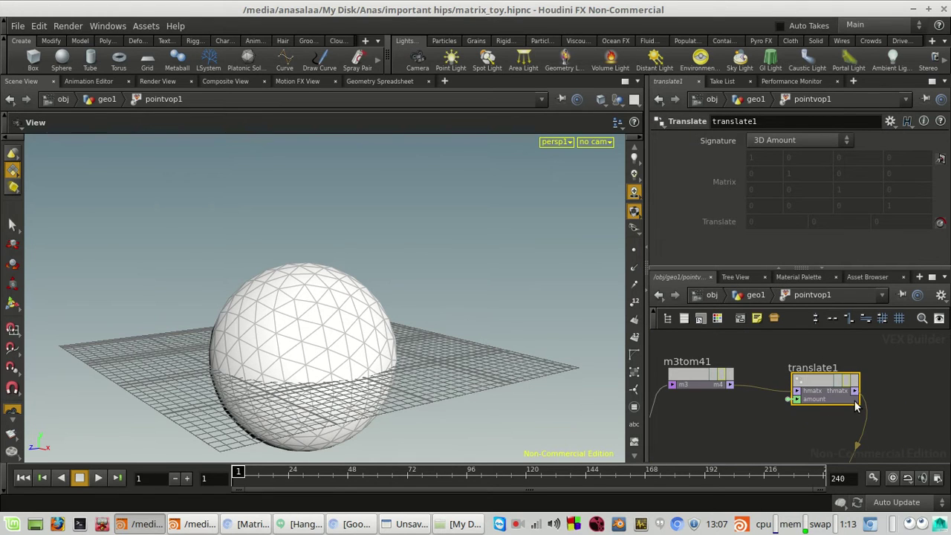
{"action": "middle_click_drag", "start_coordinate": [865, 399], "coordinate": [845, 351]}
{"action": "scroll", "coordinate": [875, 401], "scroll_direction": "down", "scroll_amount": 1}
{"action": "scroll", "coordinate": [810, 351], "scroll_direction": "down", "scroll_amount": 1}
{"action": "scroll", "coordinate": [809, 354], "scroll_direction": "down", "scroll_amount": 2}
{"action": "middle_click_drag", "start_coordinate": [733, 356], "coordinate": [784, 404]}
{"action": "scroll", "coordinate": [774, 352], "scroll_direction": "up", "scroll_amount": 1}
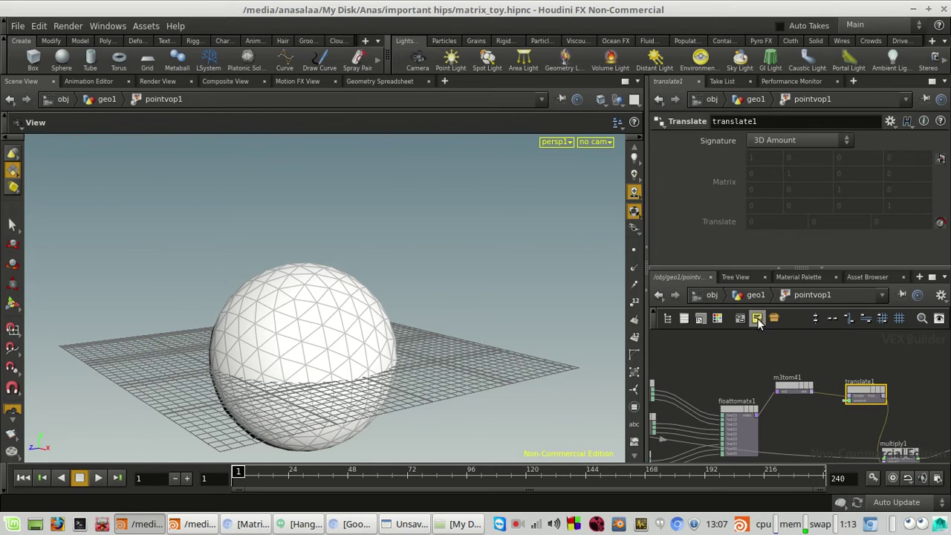
{"action": "left_click", "coordinate": [753, 297]}
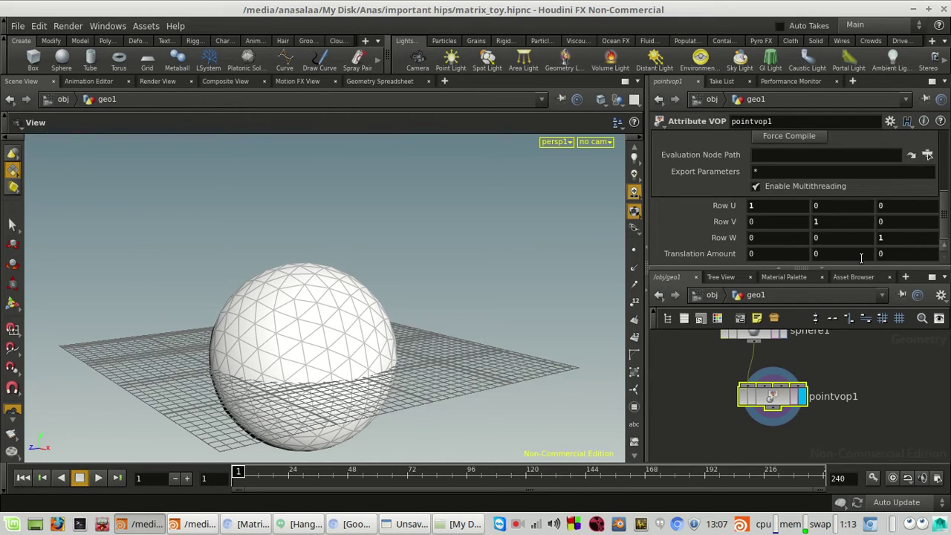
Locate the no_change and translates nodes in the geo1 network.
{"action": "left_click", "coordinate": [875, 441]}
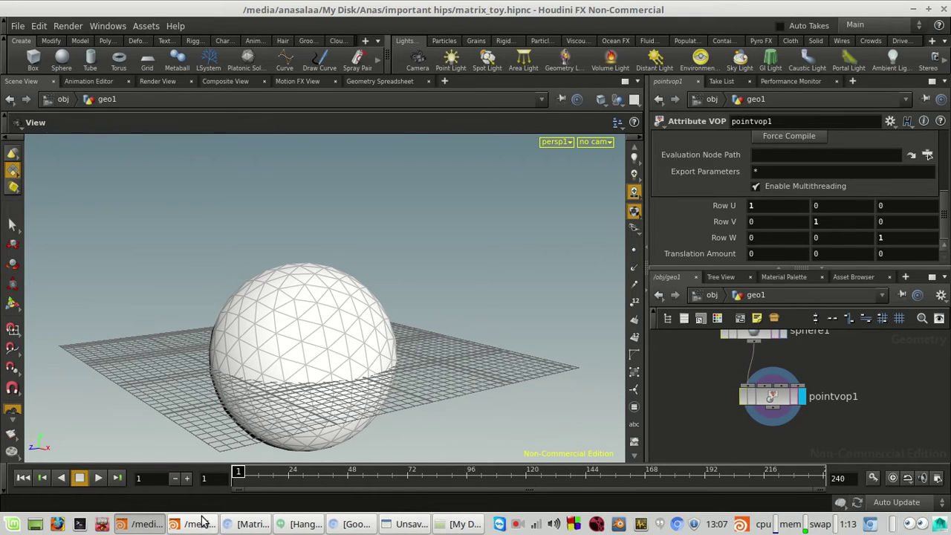
{"action": "double_click", "coordinate": [806, 422]}
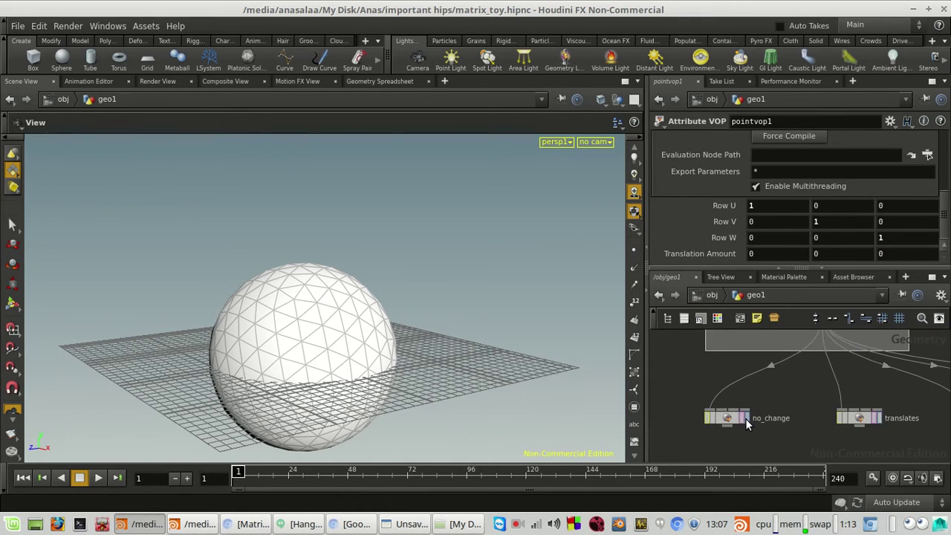
Display the no_change node and the translates node in turn, examining each one's VOP network and returning to geo1.
{"action": "double_click", "coordinate": [747, 421]}
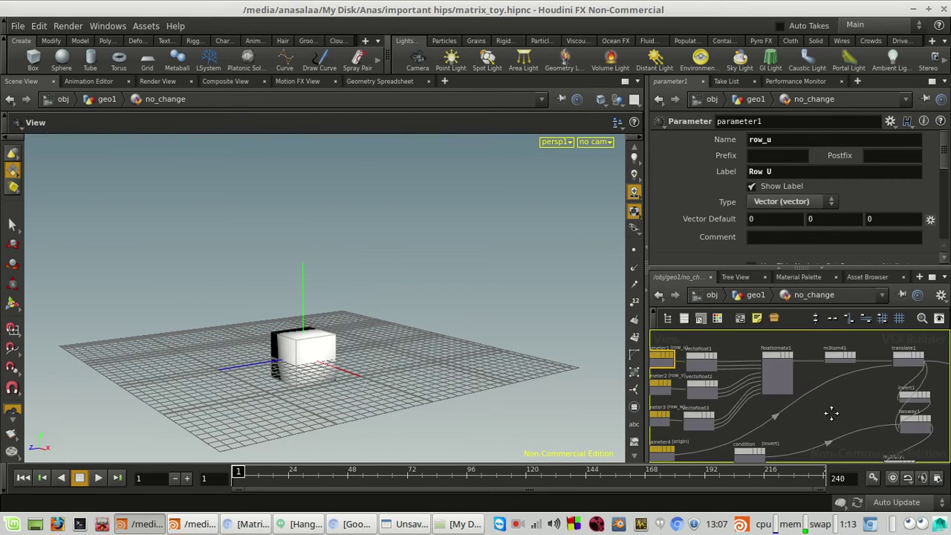
{"action": "left_click", "coordinate": [754, 294]}
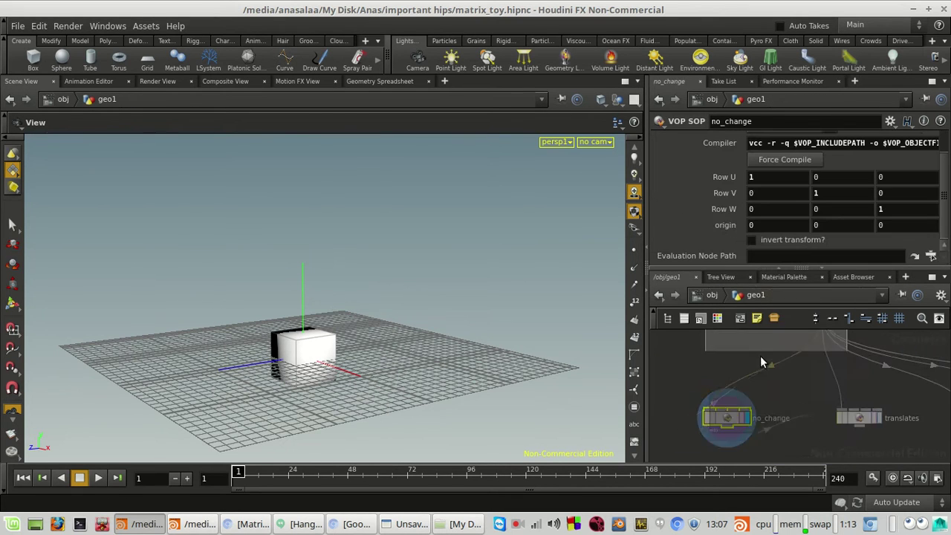
{"action": "middle_click_drag", "start_coordinate": [783, 410], "coordinate": [702, 399]}
{"action": "left_click", "coordinate": [799, 407]}
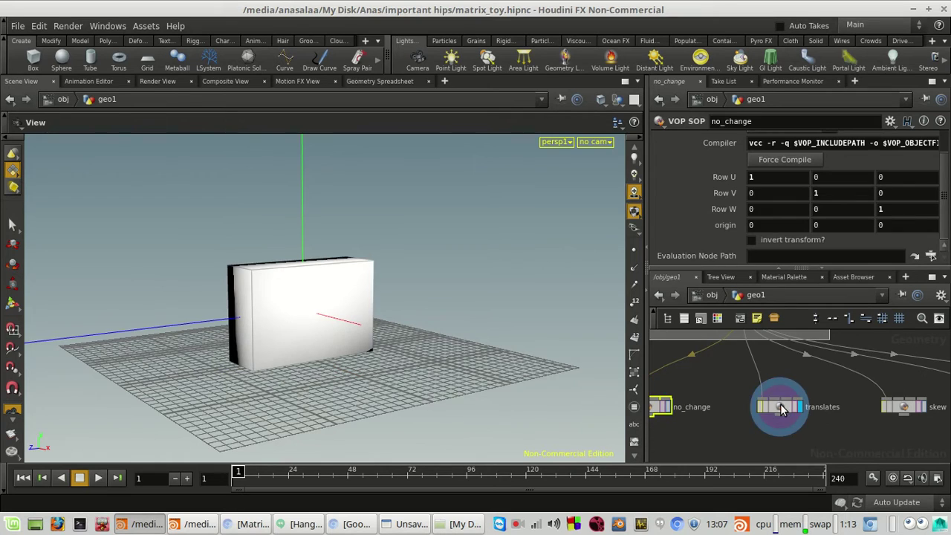
{"action": "double_click", "coordinate": [780, 407]}
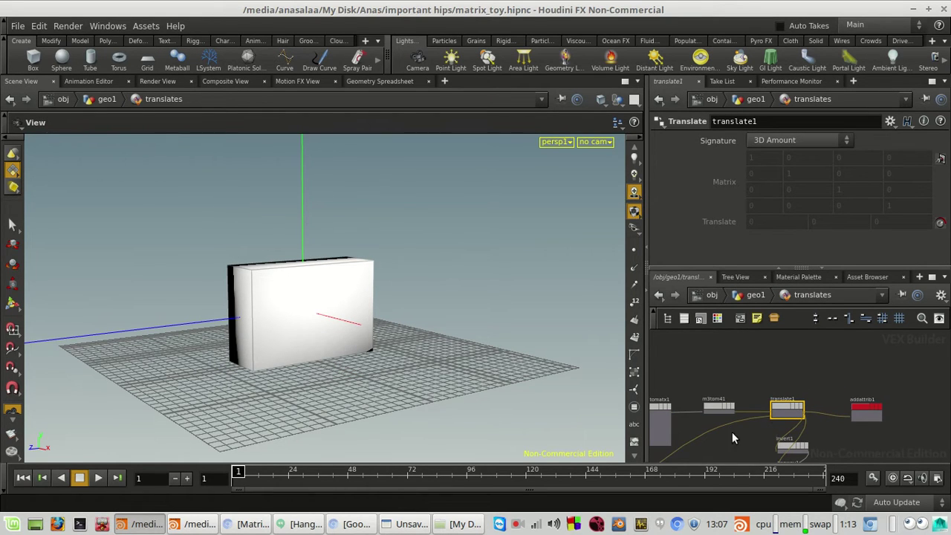
{"action": "middle_click_drag", "start_coordinate": [684, 447], "coordinate": [804, 418]}
{"action": "scroll", "coordinate": [874, 376], "scroll_direction": "up", "scroll_amount": 4}
{"action": "scroll", "coordinate": [884, 403], "scroll_direction": "down", "scroll_amount": 3}
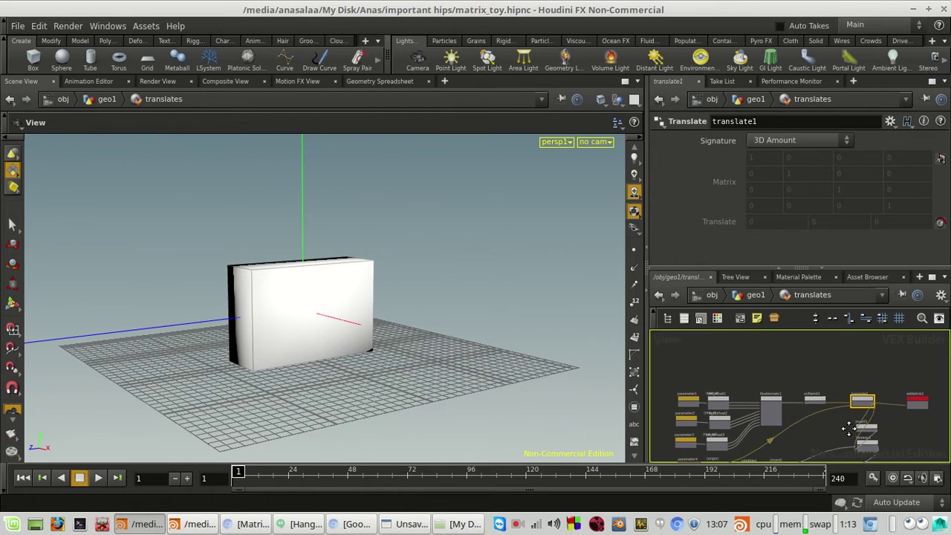
{"action": "left_click", "coordinate": [755, 295]}
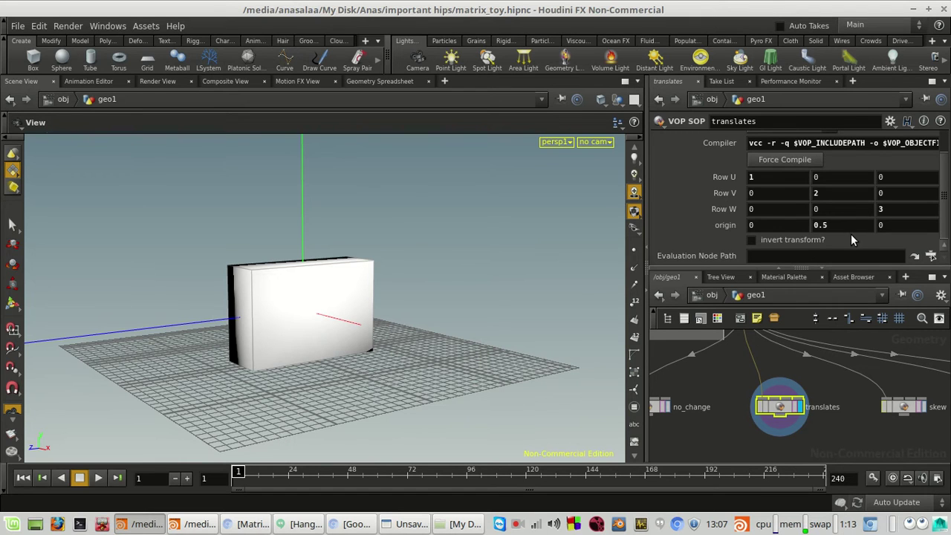
Display the skew node and select it to examine its matrix rows.
{"action": "middle_click_drag", "start_coordinate": [846, 421], "coordinate": [722, 445]}
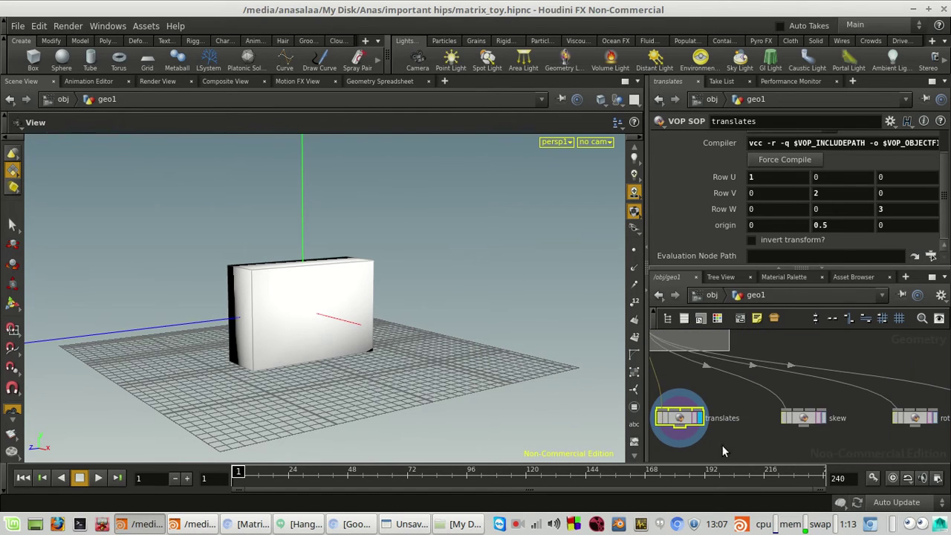
{"action": "left_click", "coordinate": [823, 419]}
{"action": "left_click", "coordinate": [808, 422]}
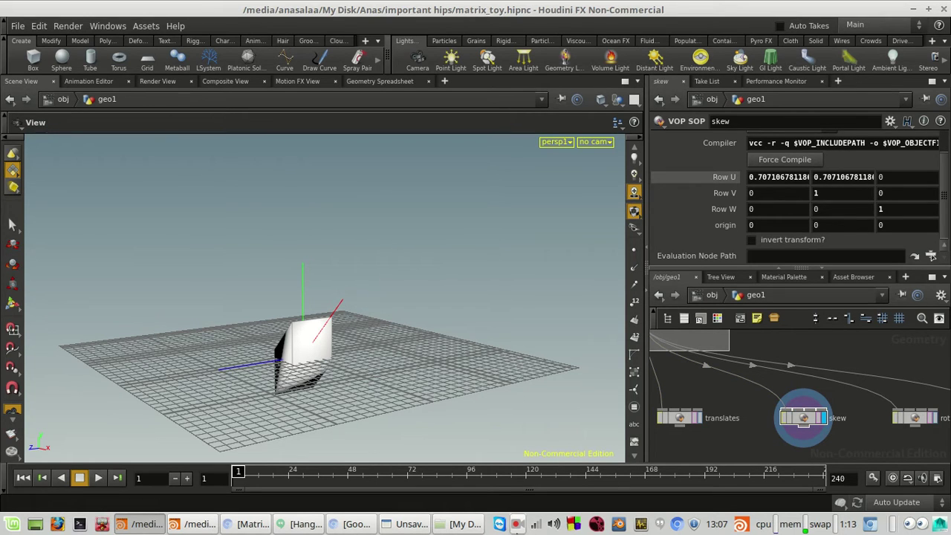
{"action": "left_click", "coordinate": [515, 526]}
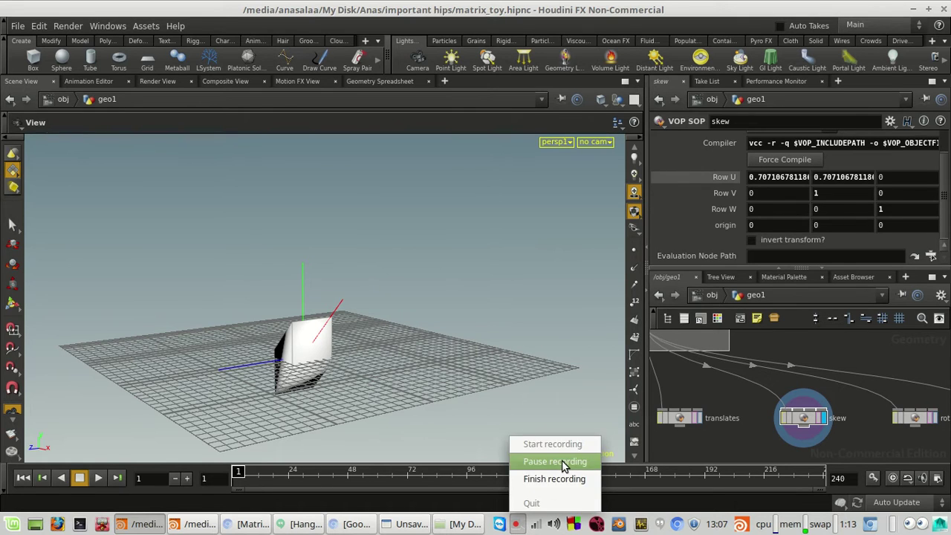
{"action": "left_click", "coordinate": [564, 460]}
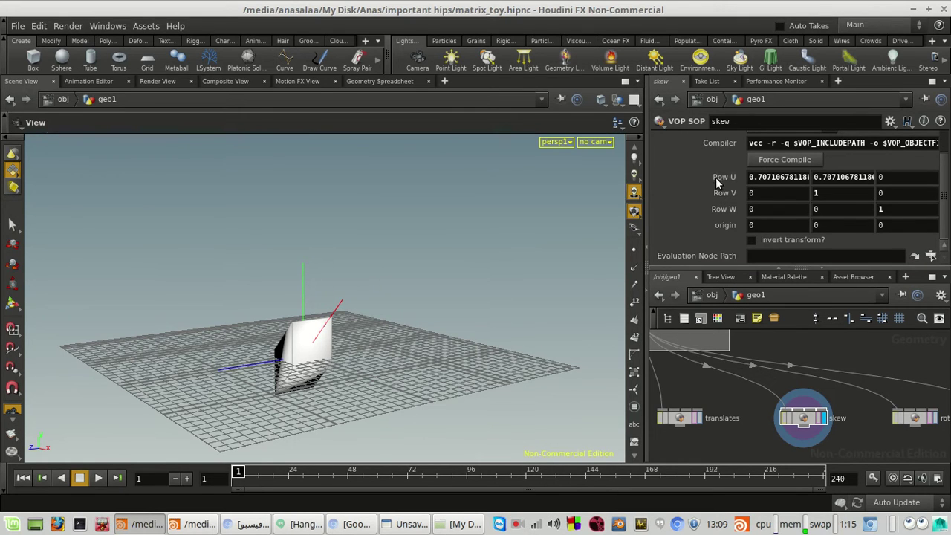
Display the translates node again and examine its scaled box from above.
{"action": "middle_click_drag", "start_coordinate": [714, 458], "coordinate": [811, 442]}
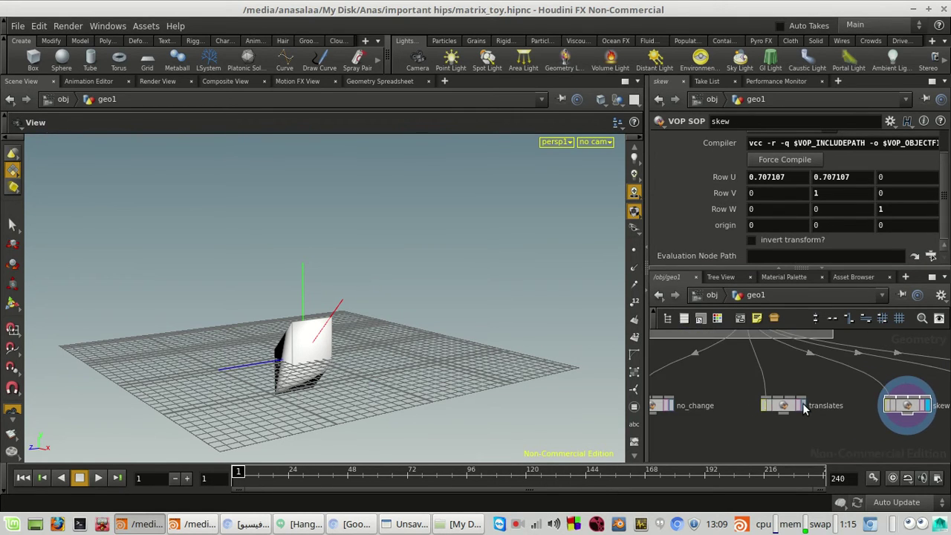
{"action": "left_click", "coordinate": [792, 411]}
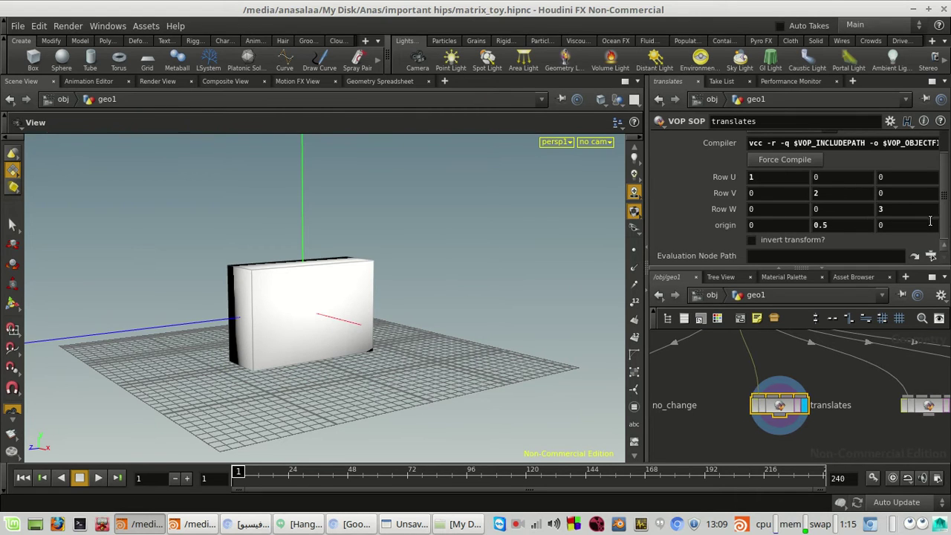
{"action": "left_click_drag", "start_coordinate": [438, 209], "coordinate": [345, 305]}
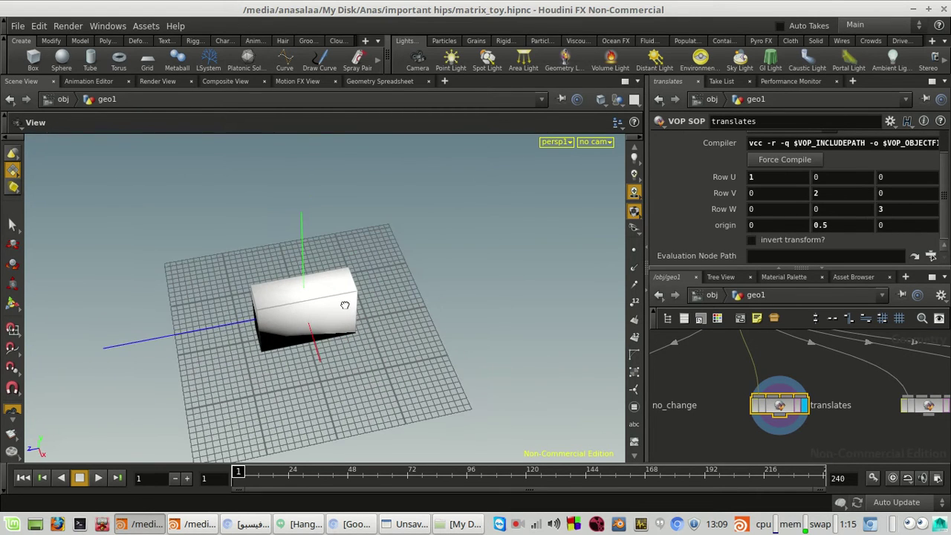
Display the pointvop1 node and frame its sphere in a low view over the grid.
{"action": "scroll", "coordinate": [877, 412], "scroll_direction": "down", "scroll_amount": 5}
{"action": "scroll", "coordinate": [767, 377], "scroll_direction": "up", "scroll_amount": 4}
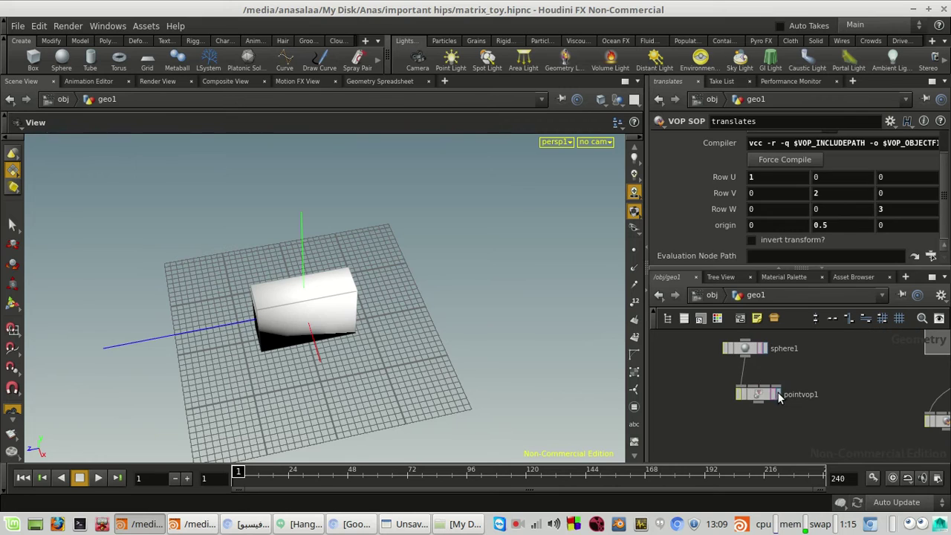
{"action": "left_click", "coordinate": [778, 393]}
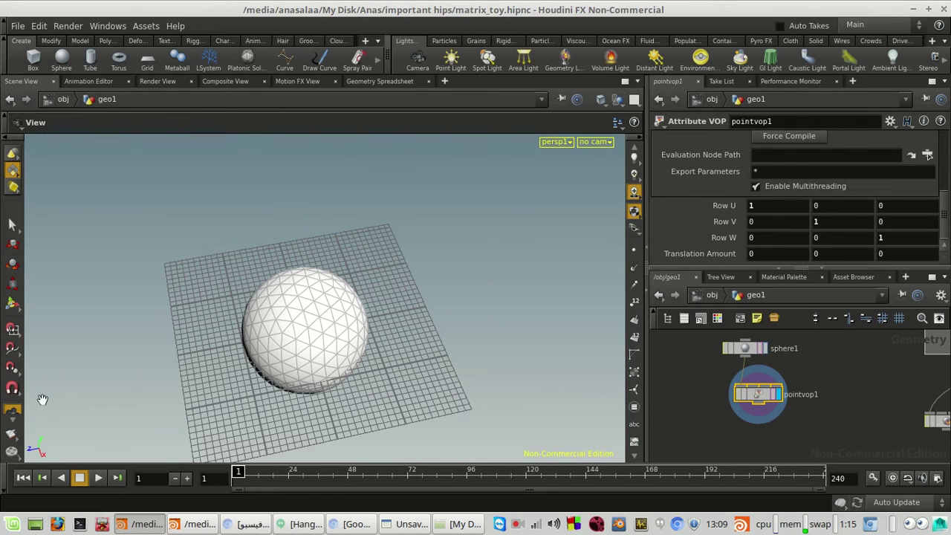
{"action": "right_click_drag", "start_coordinate": [296, 285], "coordinate": [377, 416]}
{"action": "left_click_drag", "start_coordinate": [377, 416], "coordinate": [386, 376]}
{"action": "middle_click_drag", "start_coordinate": [242, 372], "coordinate": [281, 371]}
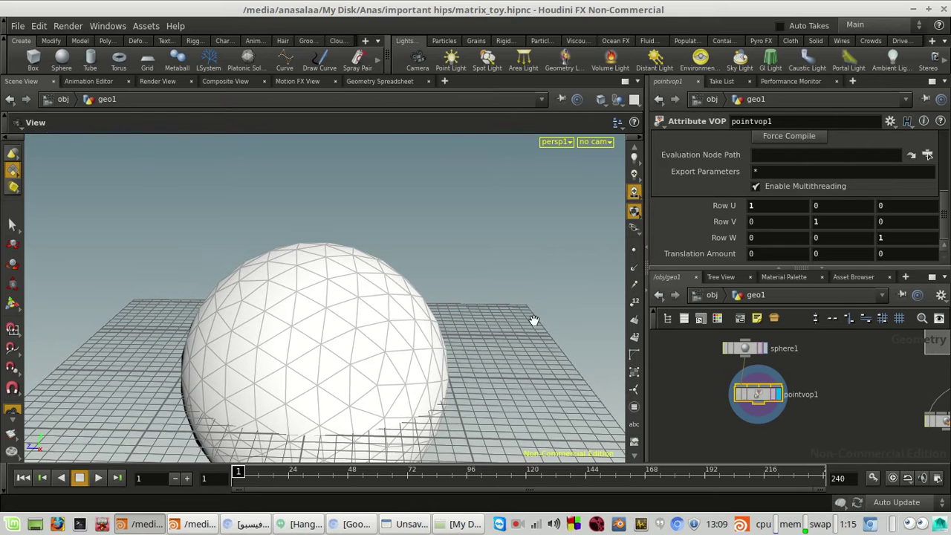
{"action": "scroll", "coordinate": [347, 279], "scroll_direction": "down", "scroll_amount": 5}
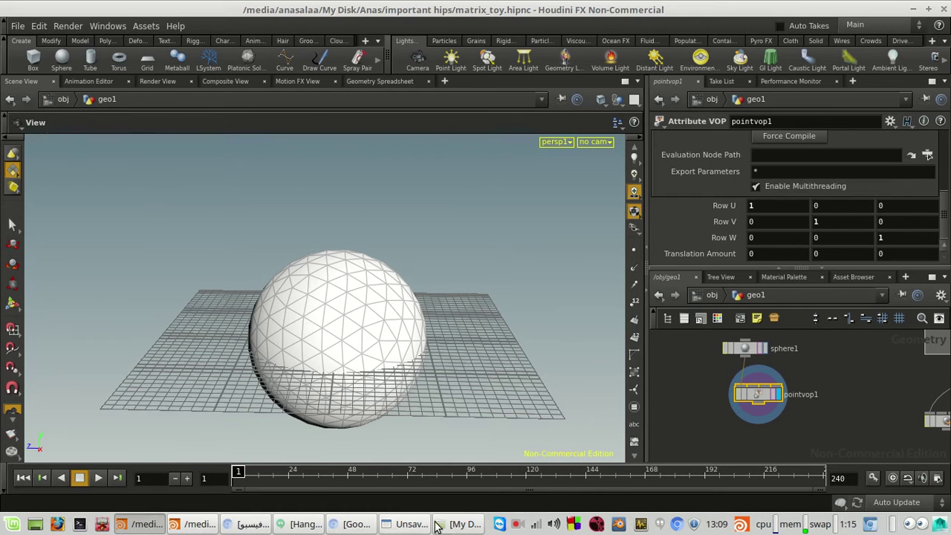
Switch to the Pinta drawing and handwrite in red the scalar 2 times the column [2, 3], with the resulting column [4, 6] below.
{"action": "left_click", "coordinate": [407, 525]}
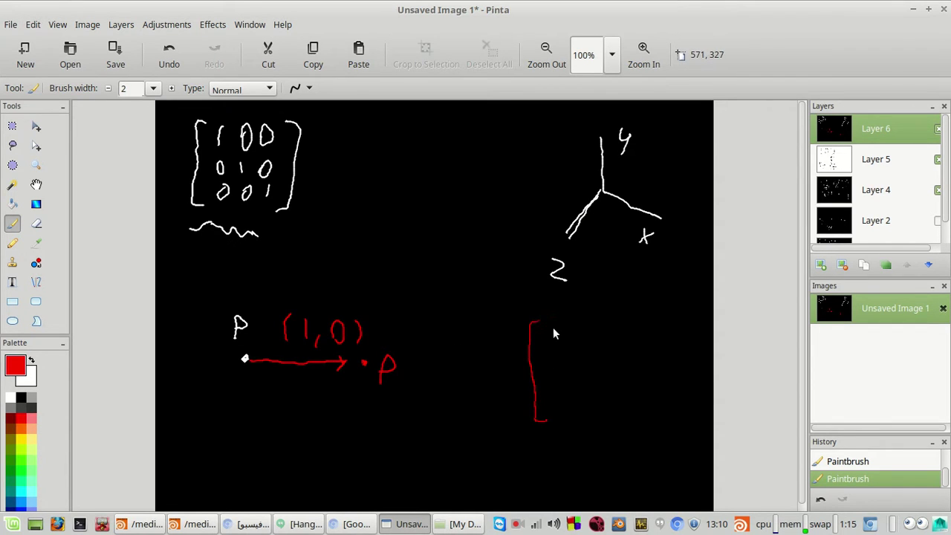
{"action": "mouse_move", "coordinate": [559, 378]}
{"action": "left_mouse_down"}
{"action": "mouse_move", "coordinate": [562, 401]}
{"action": "mouse_move", "coordinate": [577, 411]}
{"action": "left_mouse_up"}
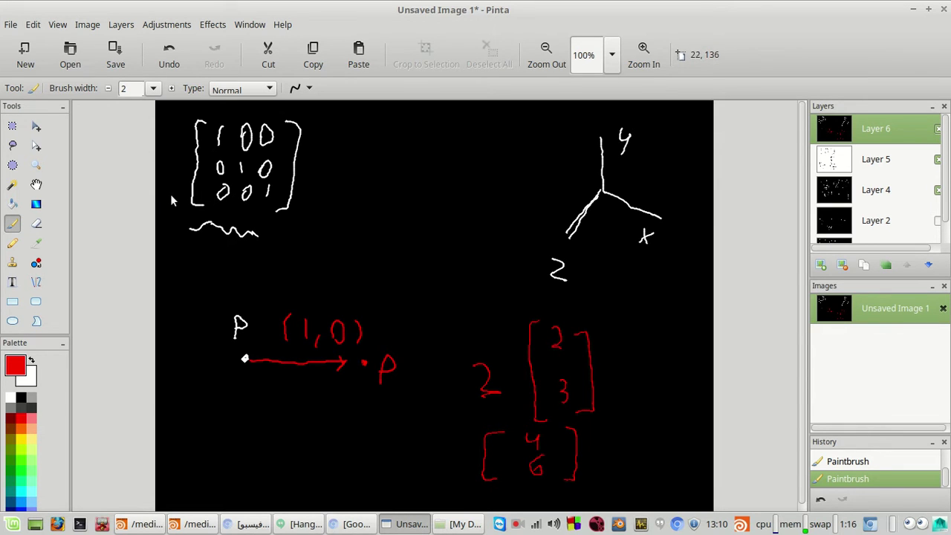
Write a red 2 beside the identity matrix's third row and, next to the matrix, the rows 1 0 0, 0 1 0 and 0 0 2.
{"action": "mouse_move", "coordinate": [167, 190]}
{"action": "left_mouse_down"}
{"action": "mouse_move", "coordinate": [167, 209]}
{"action": "mouse_move", "coordinate": [178, 208]}
{"action": "left_mouse_up"}
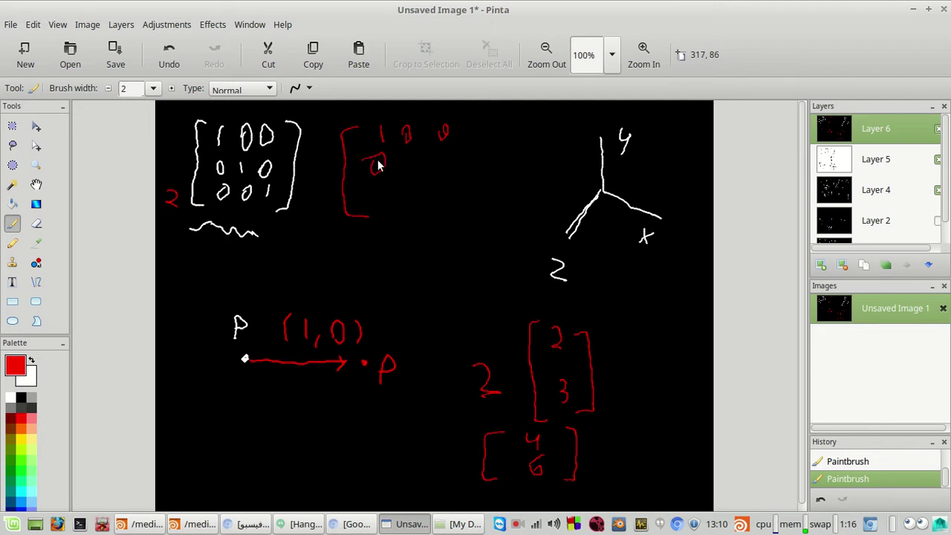
{"action": "key", "text": "ctrl+z"}
{"action": "left_click_drag", "start_coordinate": [380, 172], "coordinate": [373, 163]}
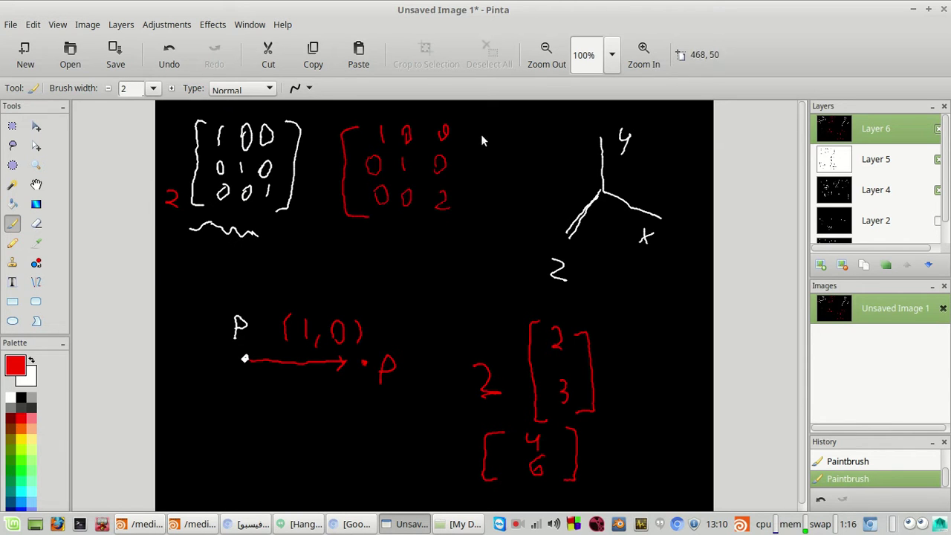
Switch back to the Houdini window with matrix_toy.hipnc.
{"action": "left_click", "coordinate": [210, 525]}
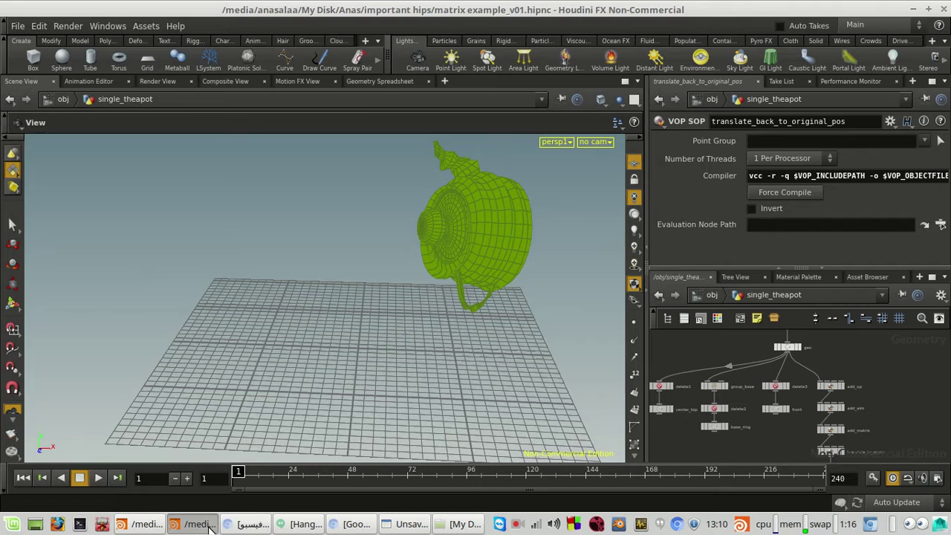
{"action": "left_click", "coordinate": [143, 524]}
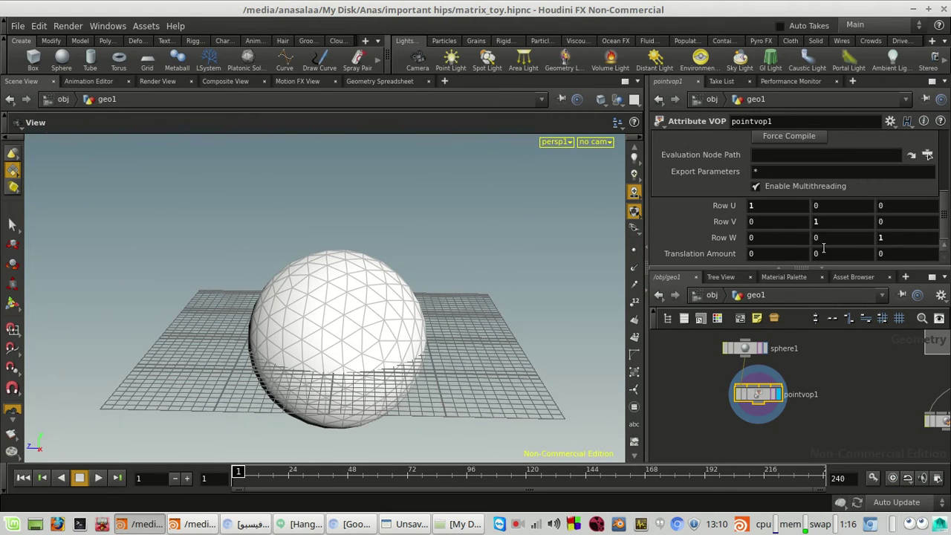
{"action": "left_click", "coordinate": [236, 524]}
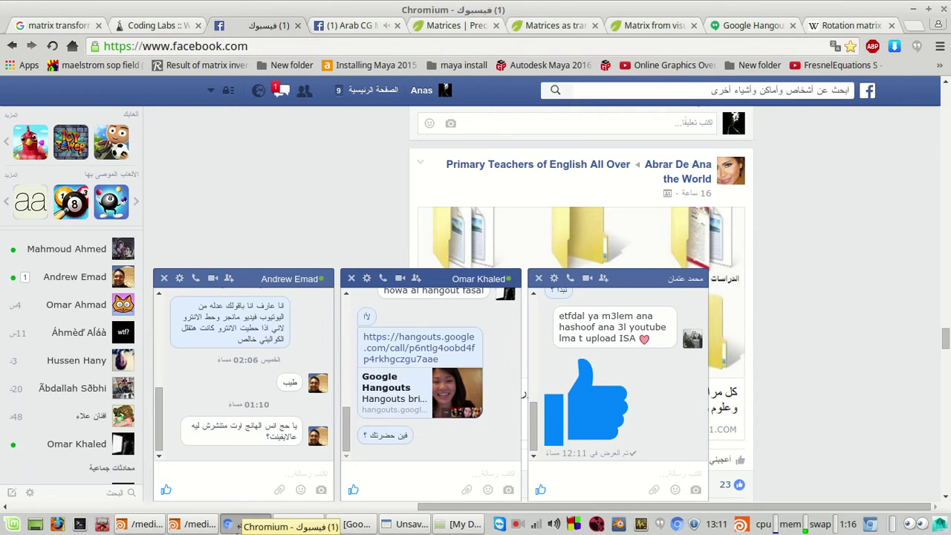
{"action": "left_click", "coordinate": [236, 524]}
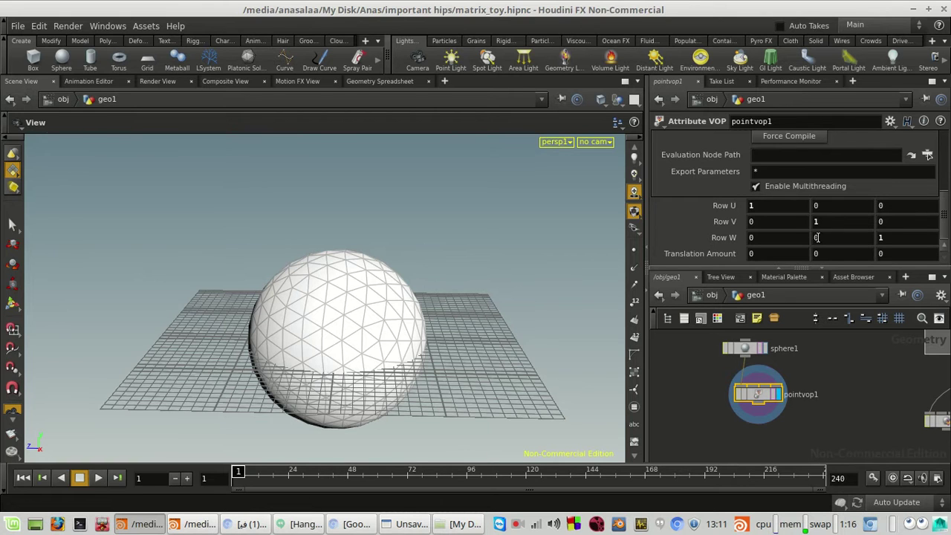
Set the third value of pointvop1's Row W to 2 and view the stretched sphere from the side.
{"action": "type", "text": "2"}
{"action": "key", "text": "Return"}
{"action": "mouse_move", "coordinate": [473, 352]}
{"action": "left_mouse_down"}
{"action": "mouse_move", "coordinate": [535, 316]}
{"action": "mouse_move", "coordinate": [543, 336]}
{"action": "mouse_move", "coordinate": [439, 344]}
{"action": "mouse_move", "coordinate": [465, 398]}
{"action": "mouse_move", "coordinate": [463, 344]}
{"action": "mouse_move", "coordinate": [464, 353]}
{"action": "mouse_move", "coordinate": [372, 375]}
{"action": "mouse_move", "coordinate": [267, 419]}
{"action": "mouse_move", "coordinate": [179, 322]}
{"action": "mouse_move", "coordinate": [323, 314]}
{"action": "mouse_move", "coordinate": [424, 361]}
{"action": "mouse_move", "coordinate": [475, 349]}
{"action": "left_mouse_up"}
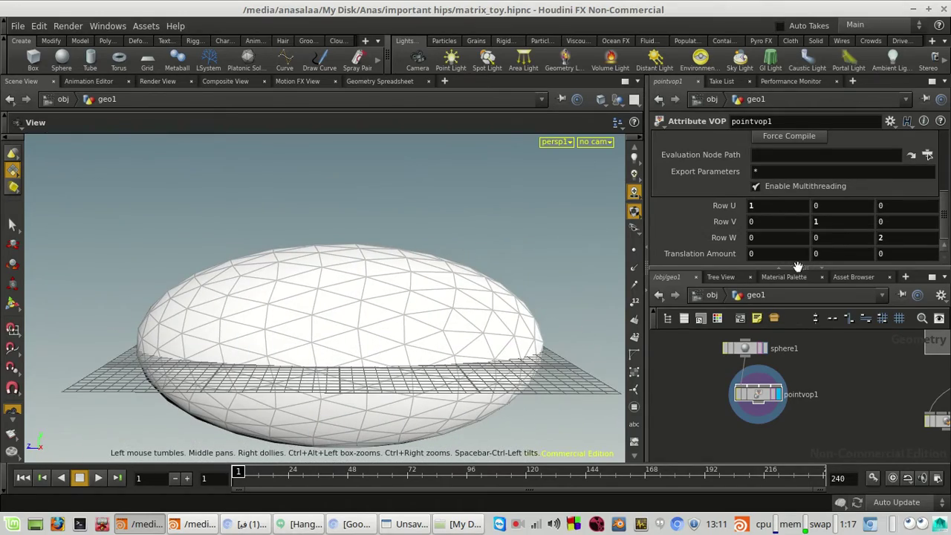
Try varying the third value of Row W interactively, and undo all the Row W changes.
{"action": "middle_click_drag", "start_coordinate": [907, 239], "coordinate": [787, 248]}
{"action": "key", "text": "ctrl+z"}
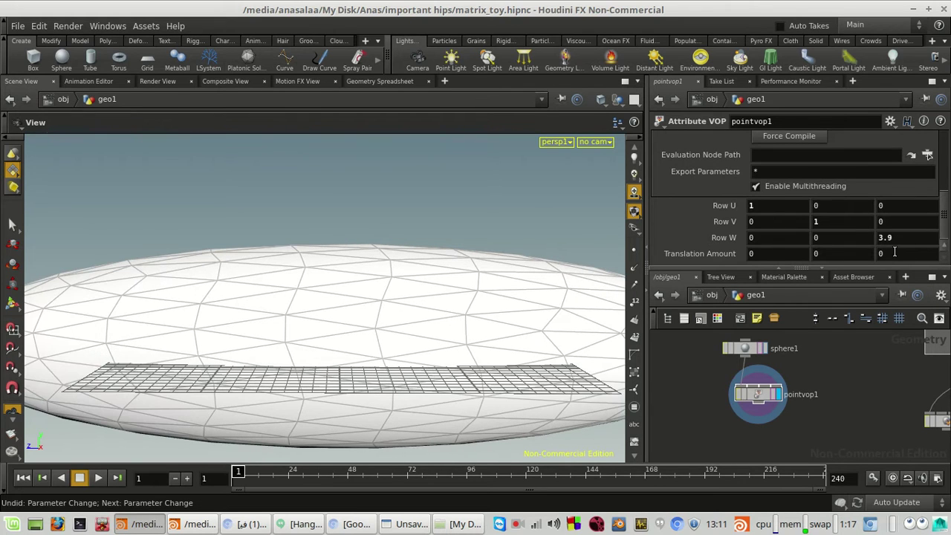
{"action": "key", "text": "ctrl+z"}
{"action": "key", "text": "ctrl+z"}
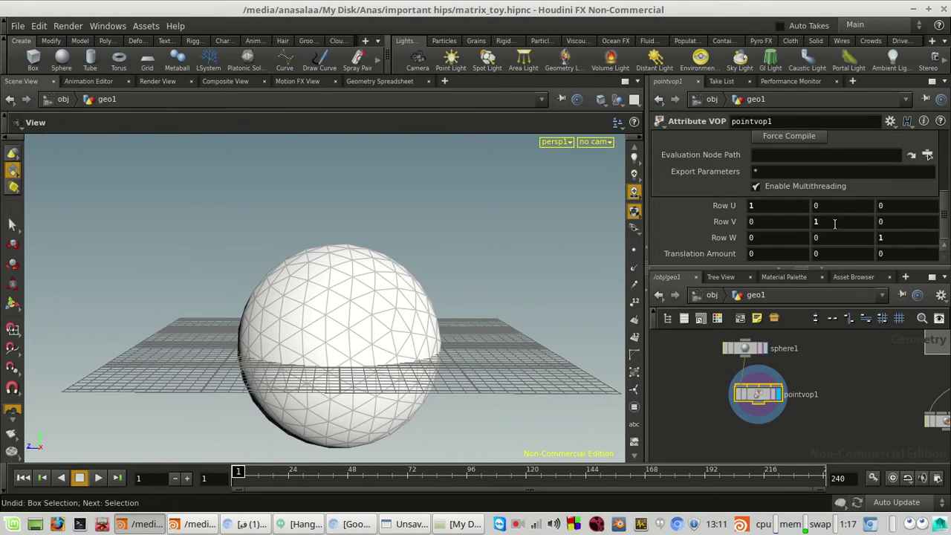
Try varying the second value of Row V and raising the first value of Row U to 4, undoing both changes.
{"action": "mouse_move", "coordinate": [836, 220]}
{"action": "middle_mouse_down"}
{"action": "mouse_move", "coordinate": [883, 218]}
{"action": "mouse_move", "coordinate": [833, 223]}
{"action": "middle_mouse_up"}
{"action": "key", "text": "ctrl+z"}
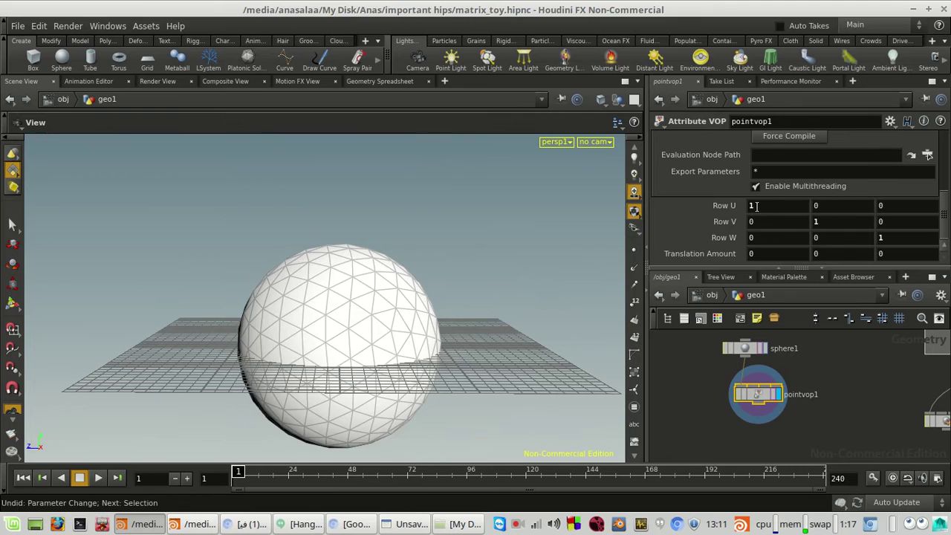
{"action": "middle_click_drag", "start_coordinate": [757, 207], "coordinate": [937, 215]}
{"action": "middle_click", "coordinate": [725, 206], "text": "ctrl"}
{"action": "key", "text": "ctrl+z"}
{"action": "right_click_drag", "start_coordinate": [376, 303], "coordinate": [327, 335]}
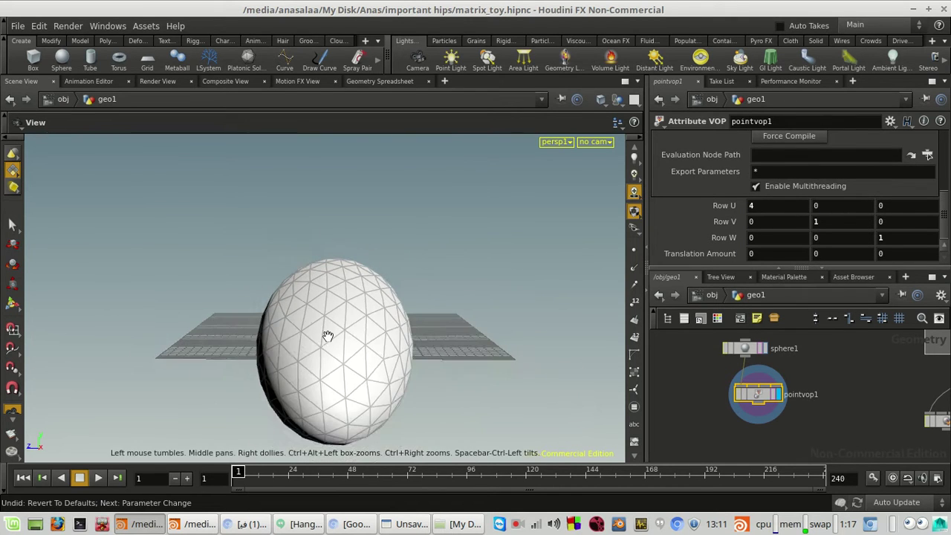
{"action": "left_click_drag", "start_coordinate": [327, 335], "coordinate": [329, 356]}
{"action": "key", "text": "ctrl+z"}
{"action": "right_click_drag", "start_coordinate": [610, 297], "coordinate": [575, 319]}
Display and select the skew node, and bring its sheared box closer in the 3D view.
{"action": "middle_click_drag", "start_coordinate": [817, 401], "coordinate": [648, 401]}
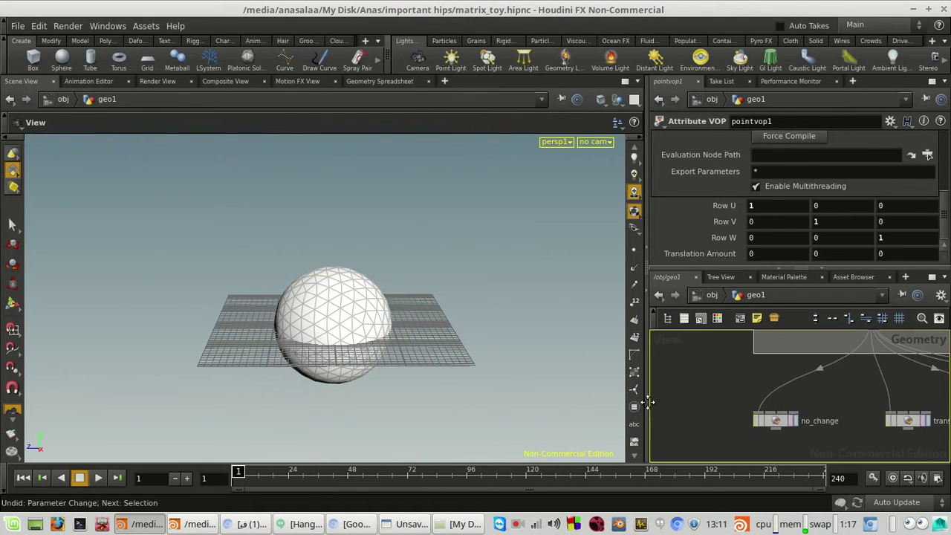
{"action": "middle_click_drag", "start_coordinate": [865, 421], "coordinate": [765, 413]}
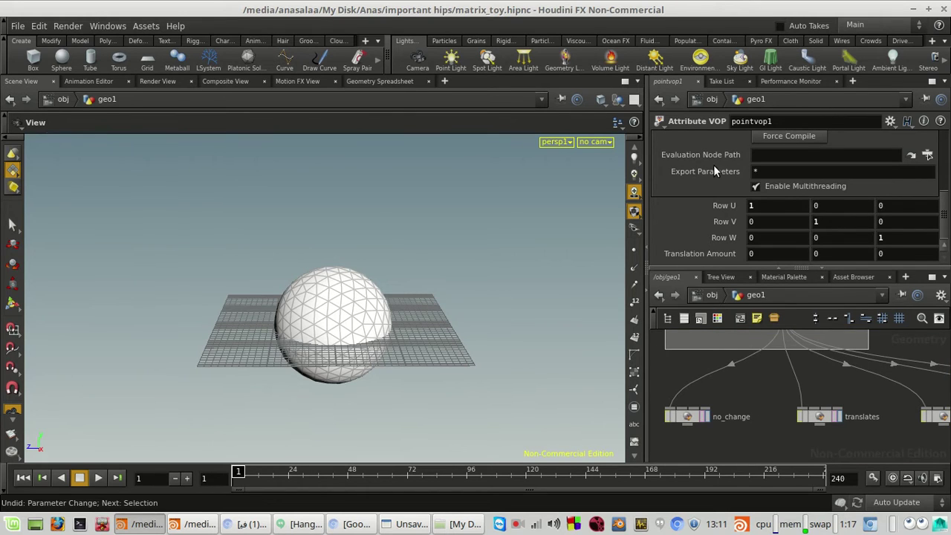
{"action": "middle_click_drag", "start_coordinate": [888, 432], "coordinate": [795, 430]}
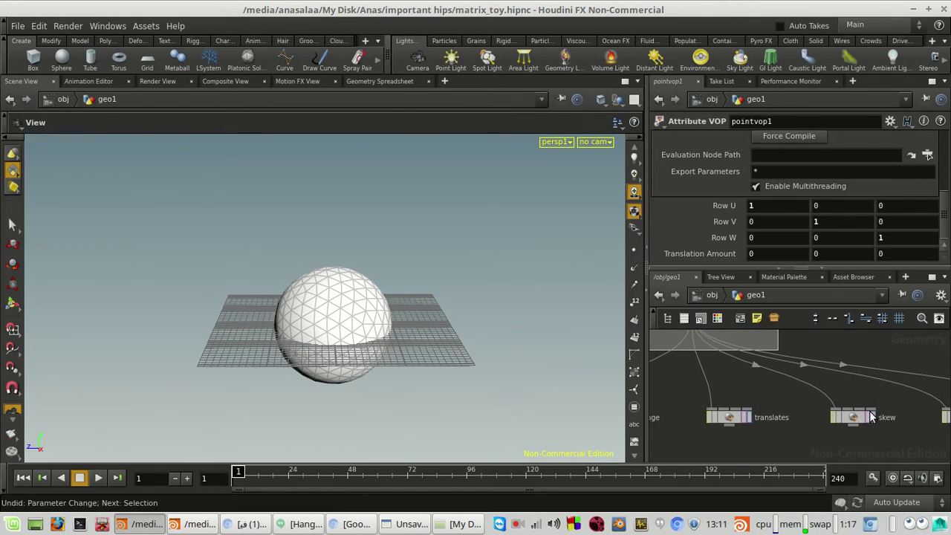
{"action": "scroll", "coordinate": [872, 413], "scroll_direction": "up", "scroll_amount": 3}
{"action": "left_click", "coordinate": [874, 418]}
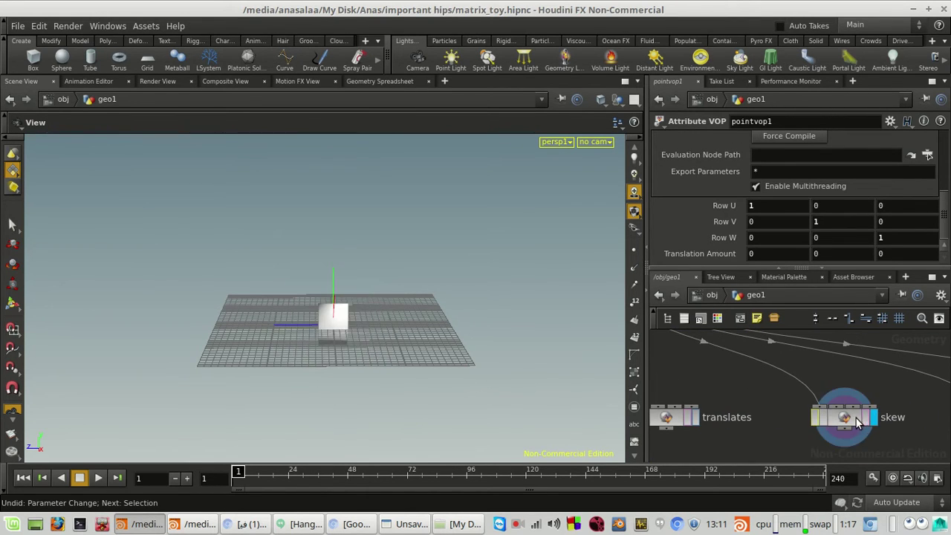
{"action": "left_click", "coordinate": [850, 420]}
{"action": "right_click_drag", "start_coordinate": [350, 293], "coordinate": [397, 306]}
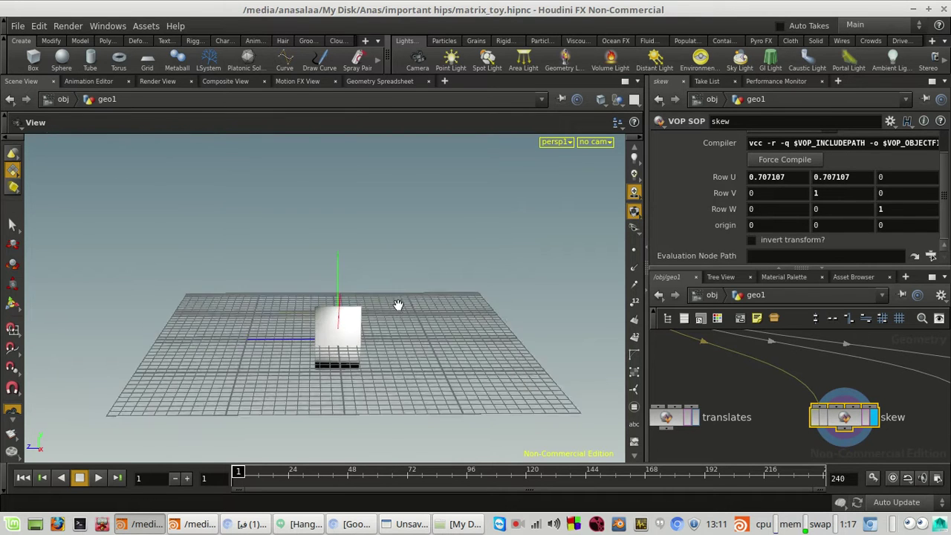
Compare the skew node's sheared box with the translates box by displaying translates and switching the display back to skew.
{"action": "left_click_drag", "start_coordinate": [397, 306], "coordinate": [493, 329]}
{"action": "right_click_drag", "start_coordinate": [409, 327], "coordinate": [497, 339]}
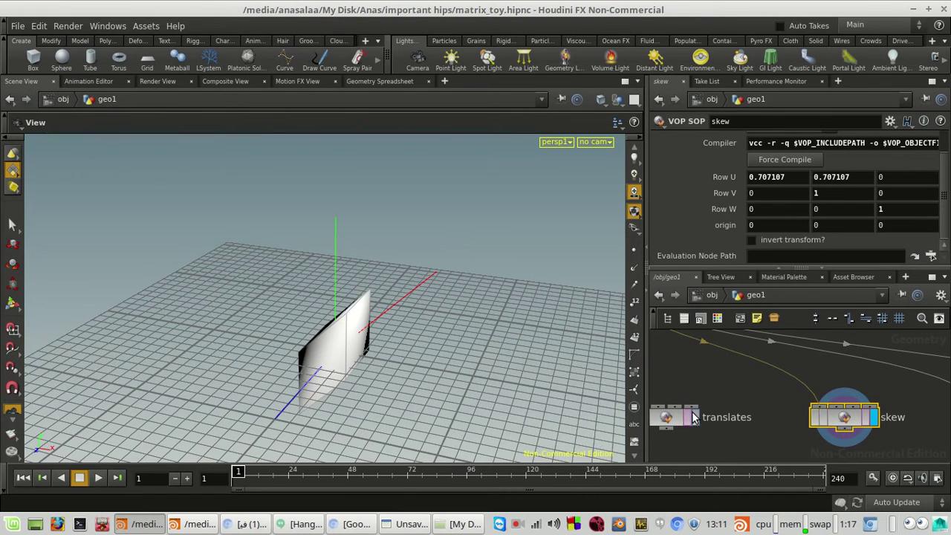
{"action": "left_click", "coordinate": [696, 417]}
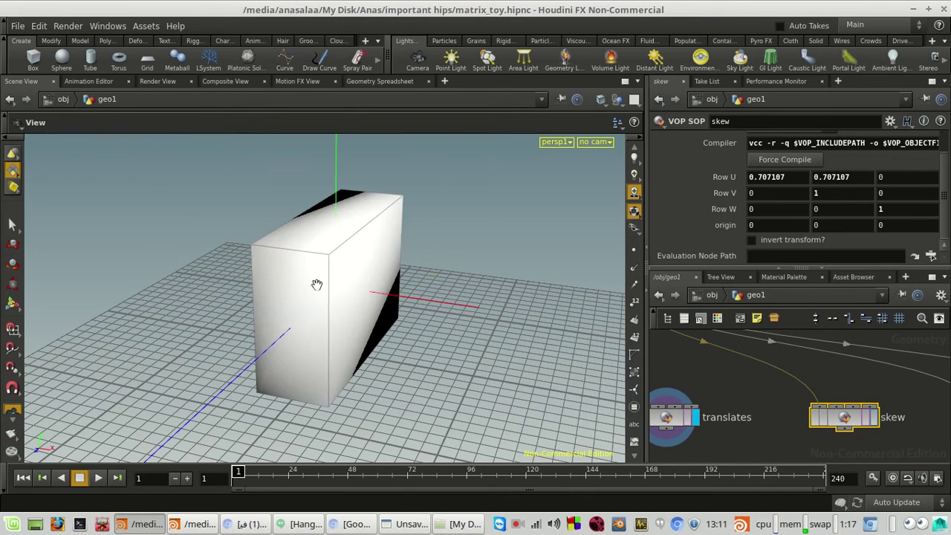
{"action": "left_click", "coordinate": [874, 417]}
{"action": "left_click_drag", "start_coordinate": [279, 325], "coordinate": [316, 349]}
{"action": "right_click_drag", "start_coordinate": [317, 349], "coordinate": [353, 370]}
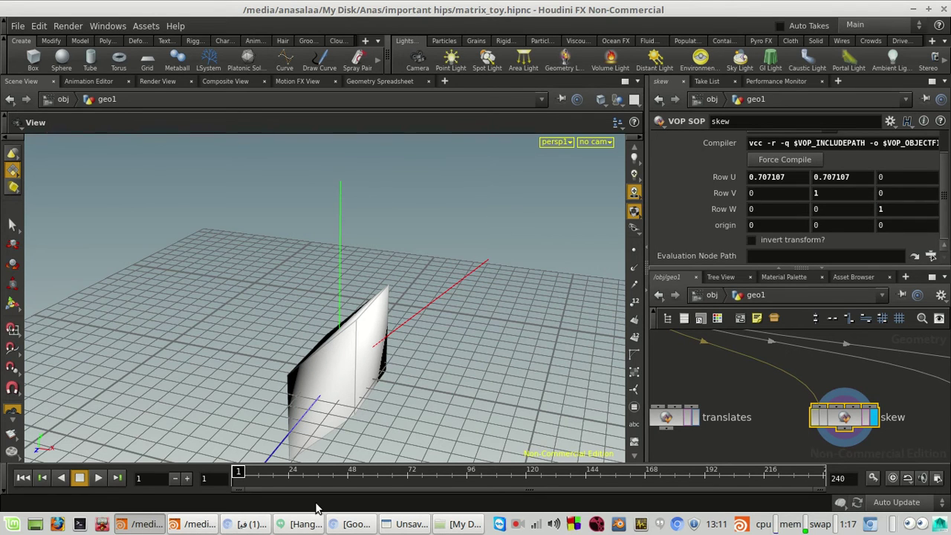
Switch to Pinta and draw a red square below the arrow labelled (1,0).
{"action": "left_click", "coordinate": [194, 525]}
{"action": "left_click", "coordinate": [195, 525]}
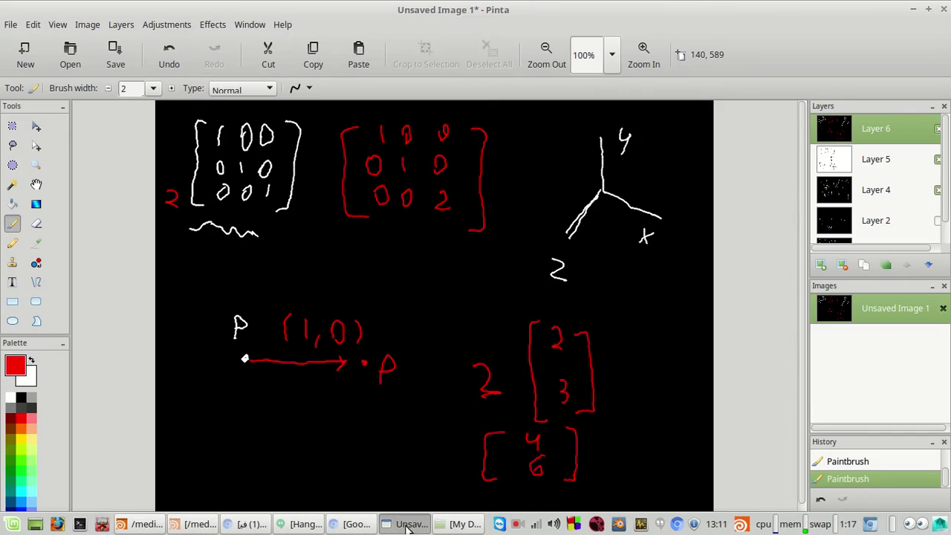
{"action": "left_click", "coordinate": [406, 524]}
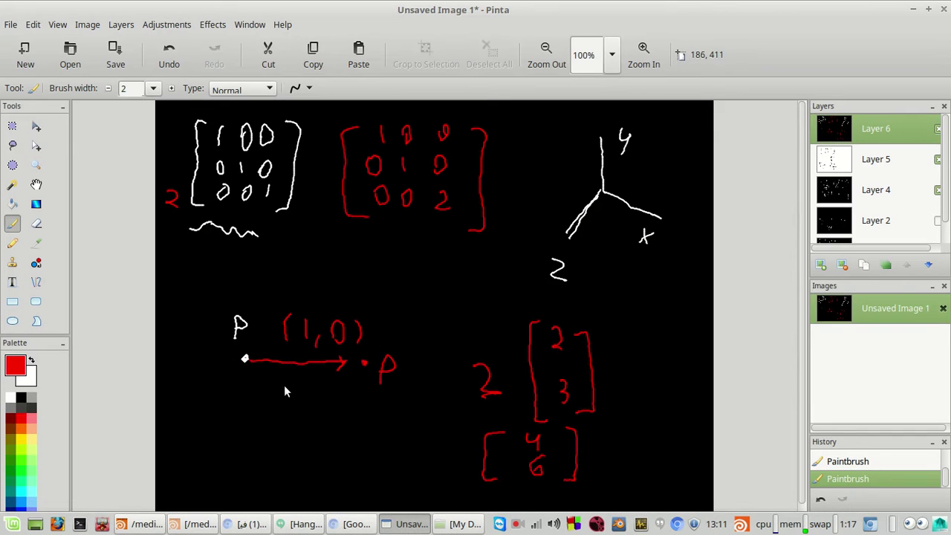
{"action": "left_click_drag", "start_coordinate": [288, 394], "coordinate": [272, 399]}
{"action": "key", "text": "ctrl+z"}
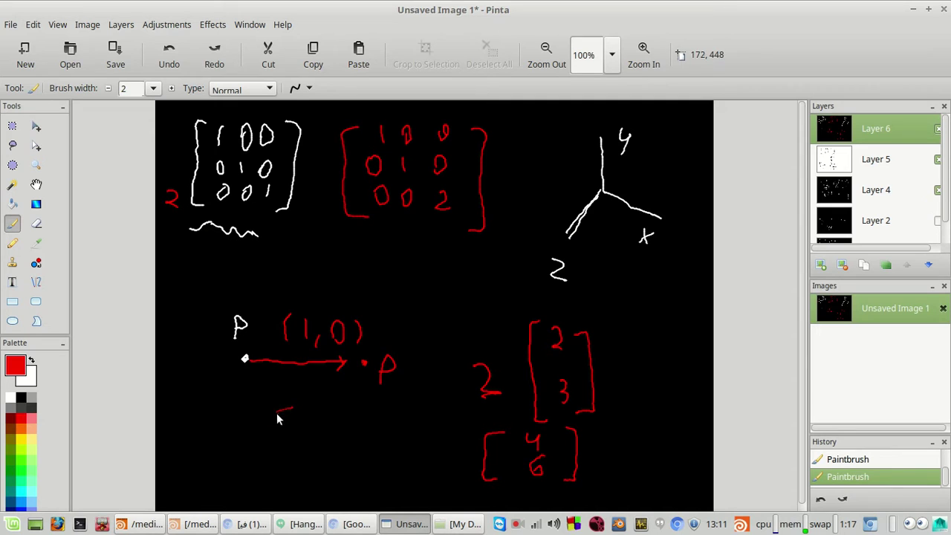
{"action": "mouse_move", "coordinate": [314, 439]}
{"action": "left_mouse_down"}
{"action": "mouse_move", "coordinate": [313, 413]}
{"action": "mouse_move", "coordinate": [277, 409]}
{"action": "left_mouse_up"}
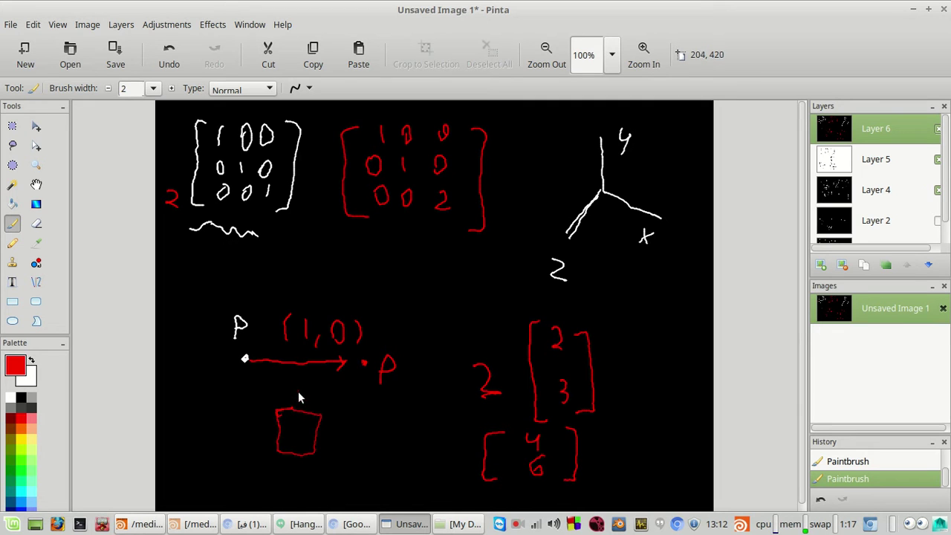
Draw a diagonal red arrow rising from the red square, replacing an upward arrow, and a small sheared square beside it.
{"action": "key", "text": "ctrl+z"}
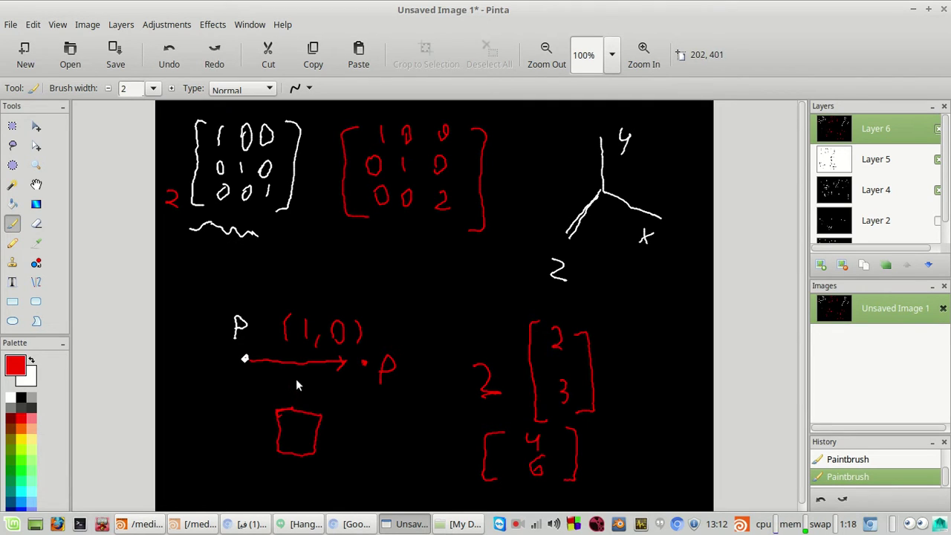
{"action": "mouse_move", "coordinate": [299, 409]}
{"action": "left_mouse_down"}
{"action": "mouse_move", "coordinate": [298, 384]}
{"action": "mouse_move", "coordinate": [301, 392]}
{"action": "left_mouse_up"}
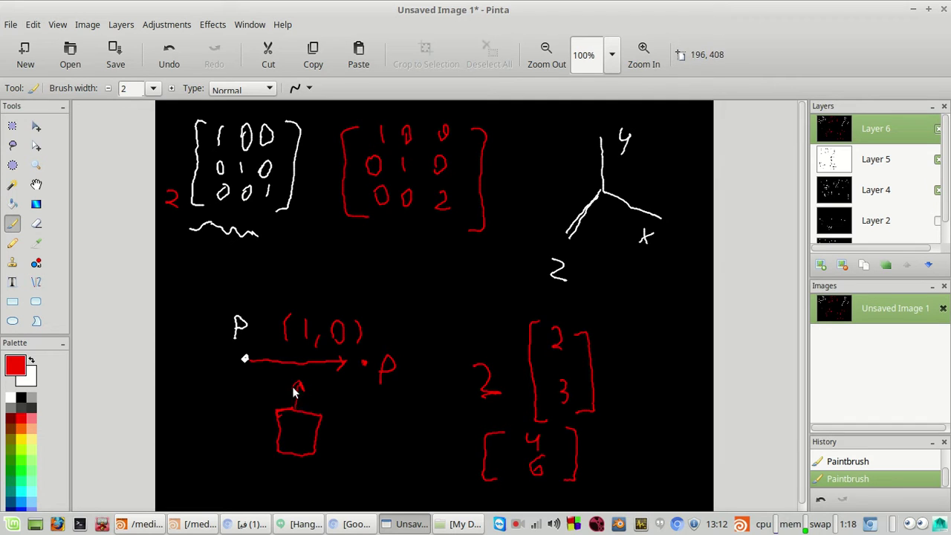
{"action": "key", "text": "ctrl+z"}
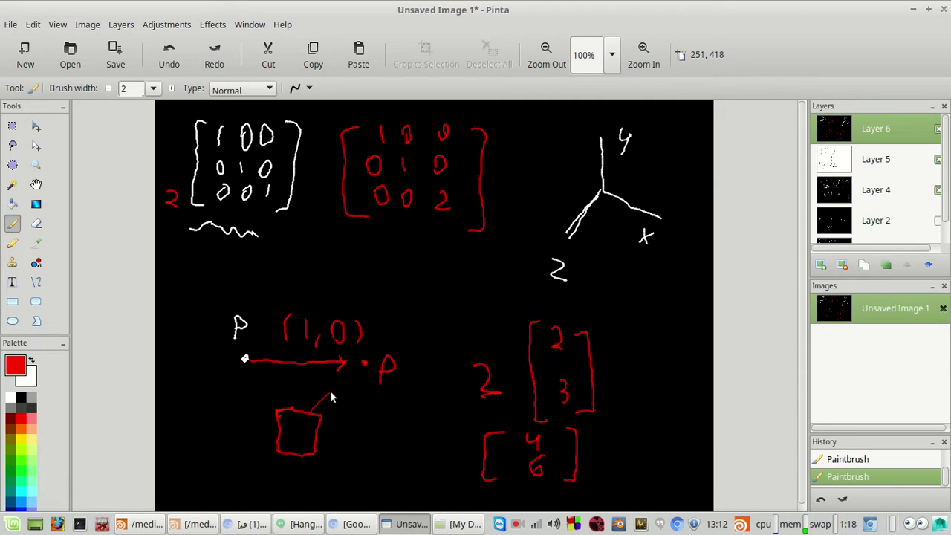
{"action": "left_click_drag", "start_coordinate": [332, 395], "coordinate": [303, 416]}
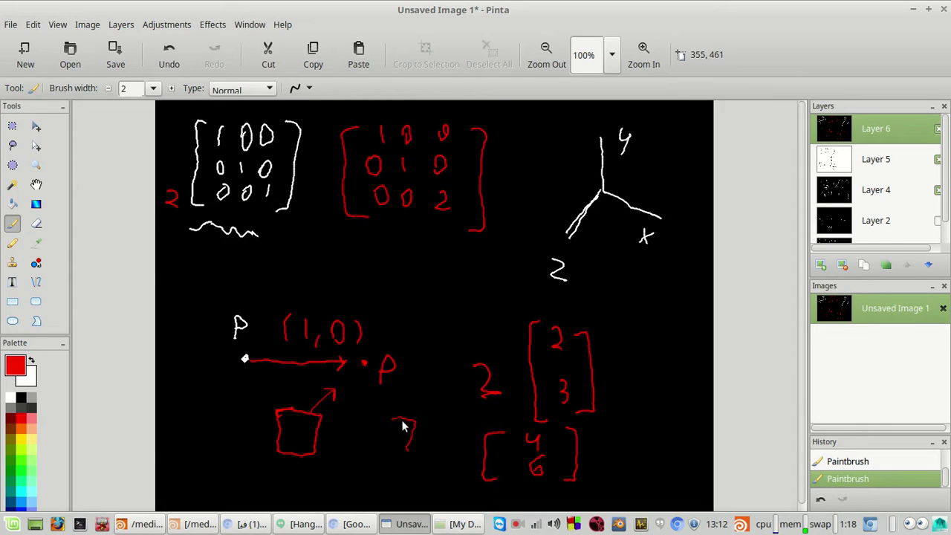
{"action": "mouse_move", "coordinate": [399, 444]}
{"action": "left_mouse_down"}
{"action": "mouse_move", "coordinate": [416, 435]}
{"action": "mouse_move", "coordinate": [406, 420]}
{"action": "mouse_move", "coordinate": [373, 443]}
{"action": "left_mouse_up"}
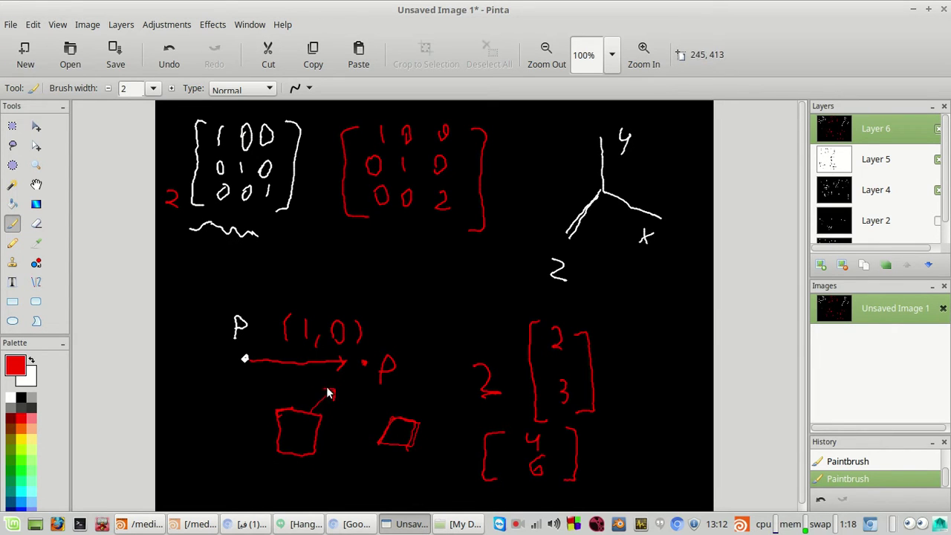
Switch back to Houdini and view the sheared box from a lower angle.
{"action": "left_click", "coordinate": [196, 524]}
{"action": "left_click", "coordinate": [196, 525]}
{"action": "left_click", "coordinate": [155, 526]}
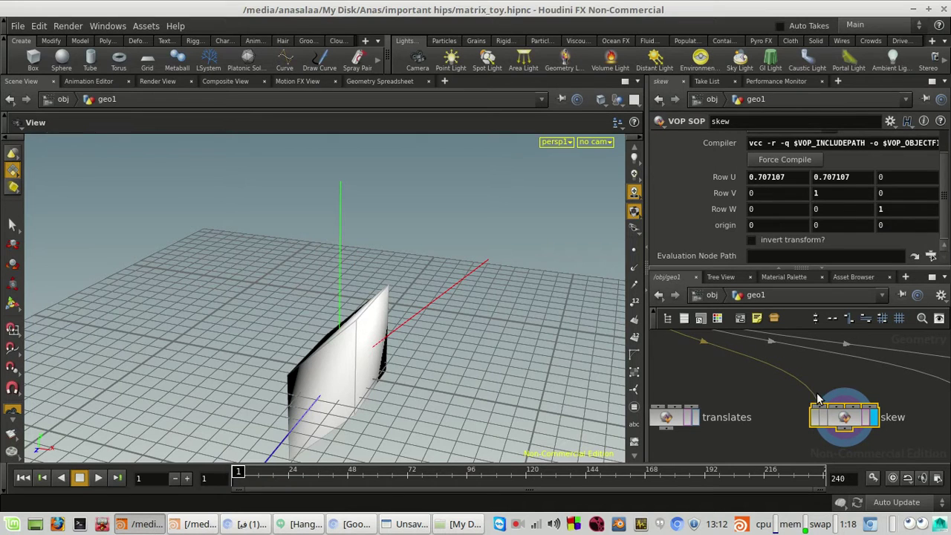
{"action": "left_click_drag", "start_coordinate": [382, 372], "coordinate": [403, 310]}
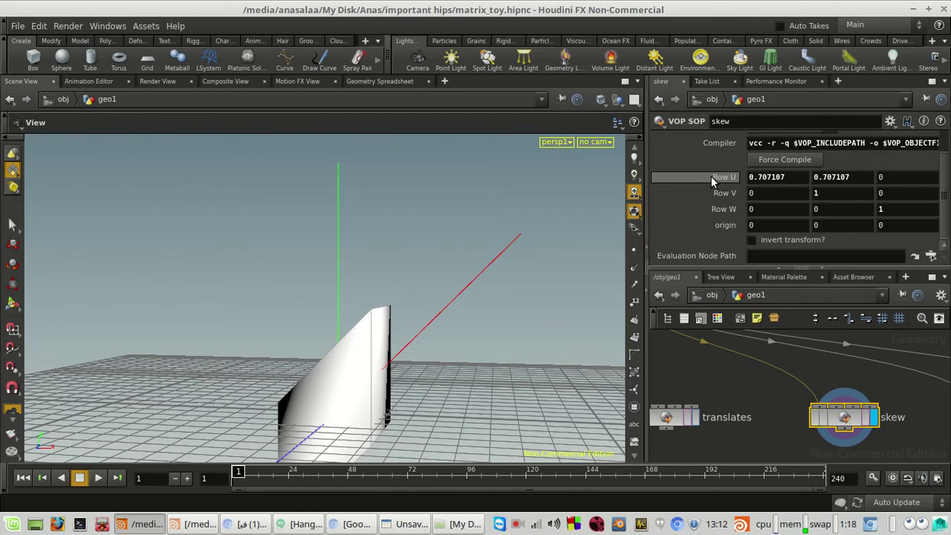
Select and display the pointvop1 node below sphere1.
{"action": "scroll", "coordinate": [715, 367], "scroll_direction": "down", "scroll_amount": 5}
{"action": "scroll", "coordinate": [715, 367], "scroll_direction": "up", "scroll_amount": 5}
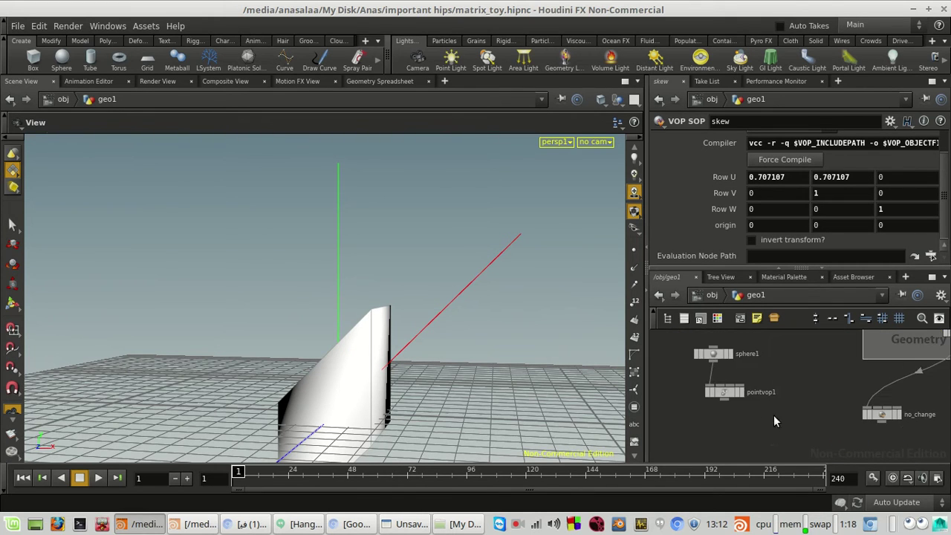
{"action": "left_click", "coordinate": [709, 392]}
{"action": "left_click", "coordinate": [737, 394]}
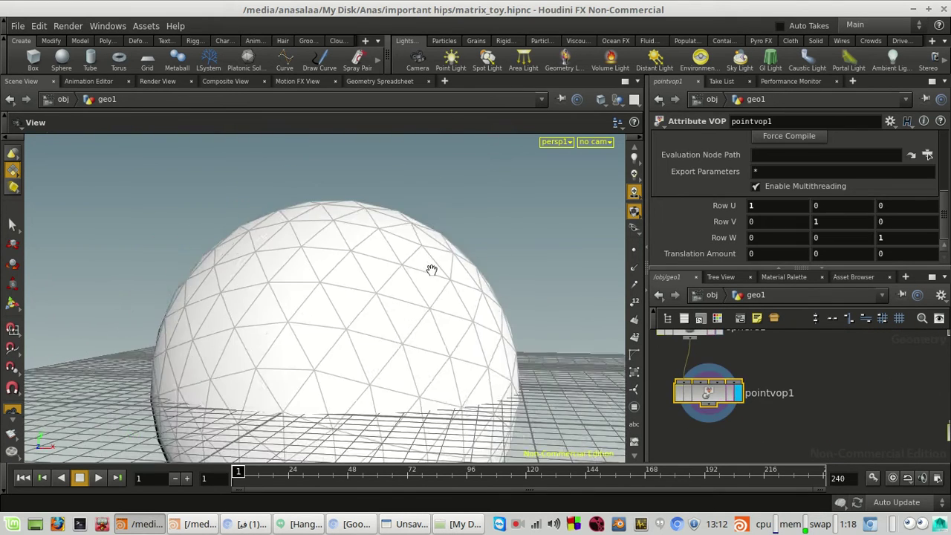
Set the first value of pointvop1's Row U to 0.4 and the second to 1.2.
{"action": "middle_click_drag", "start_coordinate": [775, 205], "coordinate": [760, 203]}
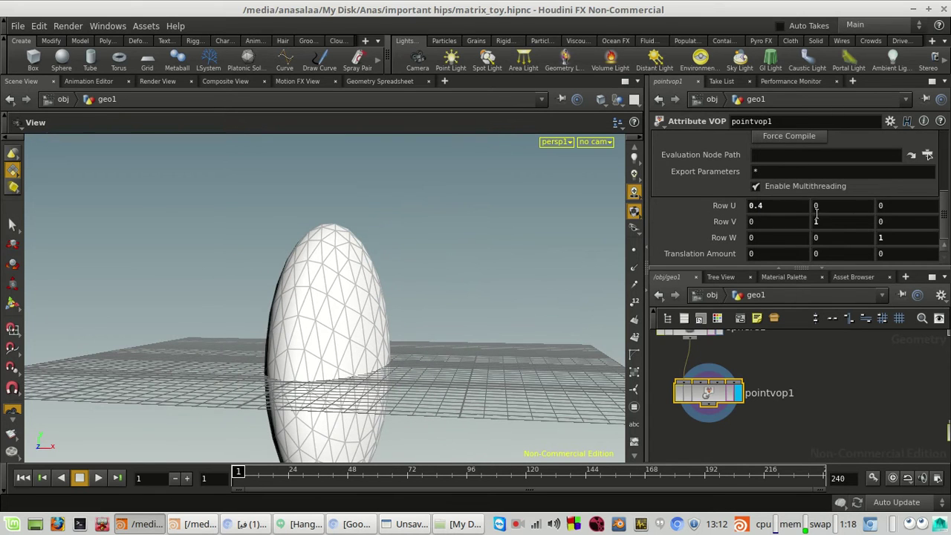
{"action": "middle_click_drag", "start_coordinate": [846, 205], "coordinate": [26, 229]}
{"action": "scroll", "coordinate": [510, 307], "scroll_direction": "down", "scroll_amount": 4}
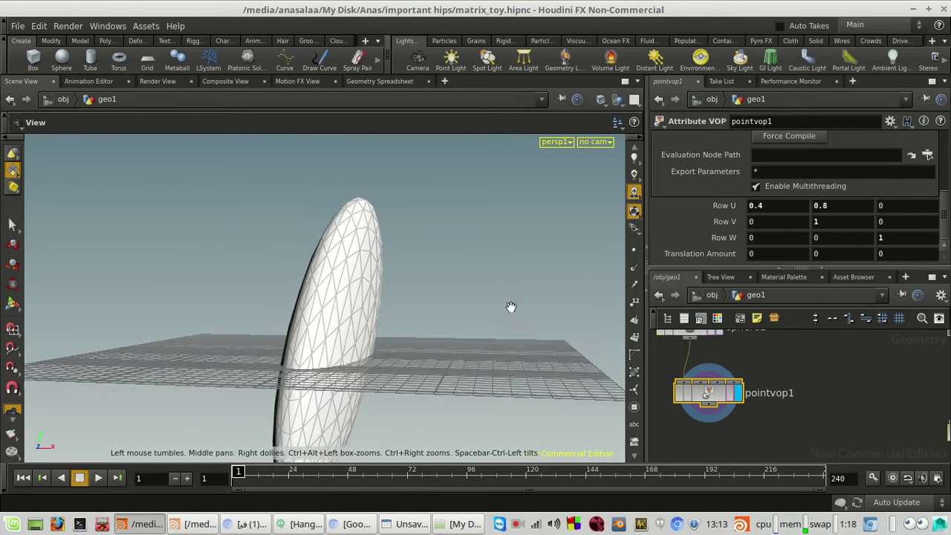
{"action": "left_click_drag", "start_coordinate": [485, 320], "coordinate": [505, 339]}
{"action": "middle_click_drag", "start_coordinate": [844, 205], "coordinate": [869, 205]}
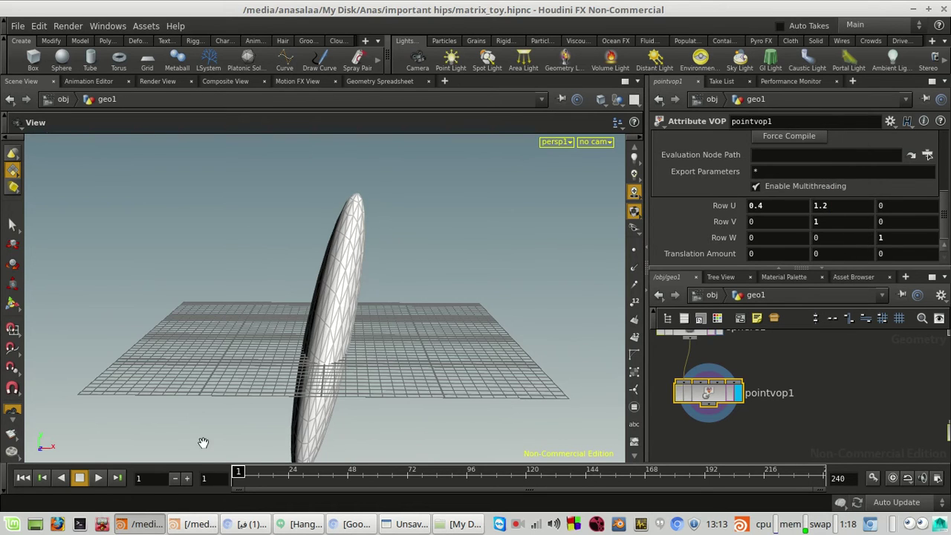
Switch to Pinta and draw a red square with three axis arrows below the red matrix, undoing the extra curved arrow.
{"action": "left_click", "coordinate": [405, 524]}
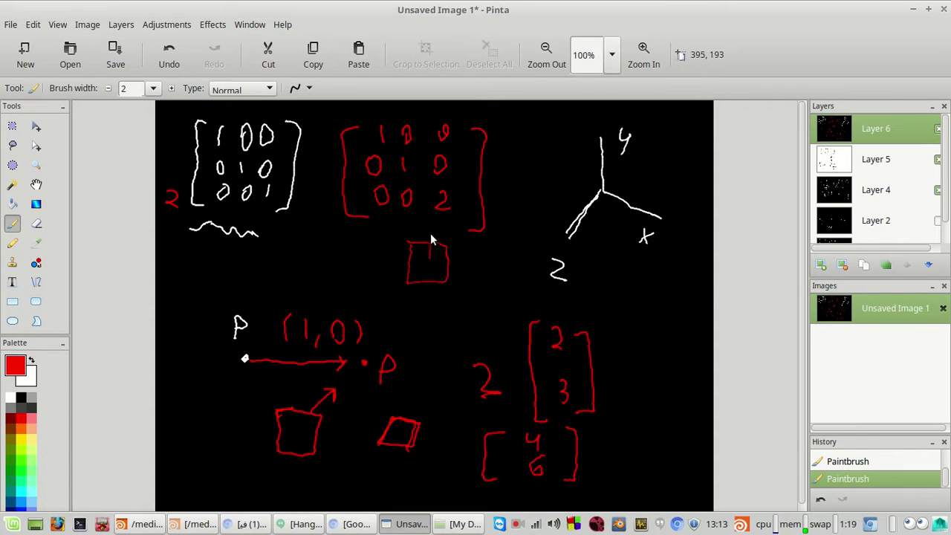
{"action": "left_click_drag", "start_coordinate": [428, 223], "coordinate": [420, 234]}
{"action": "left_click_drag", "start_coordinate": [471, 293], "coordinate": [481, 301]}
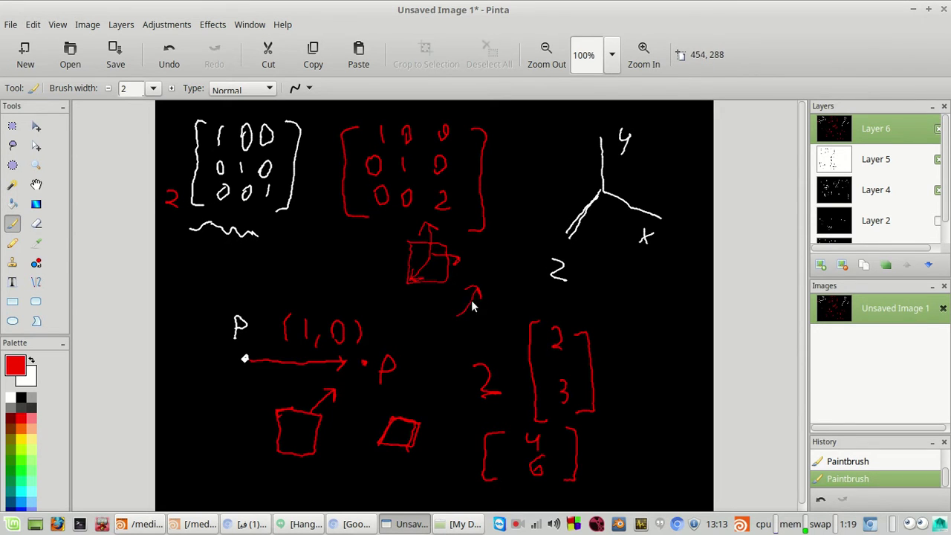
{"action": "key", "text": "ctrl+z"}
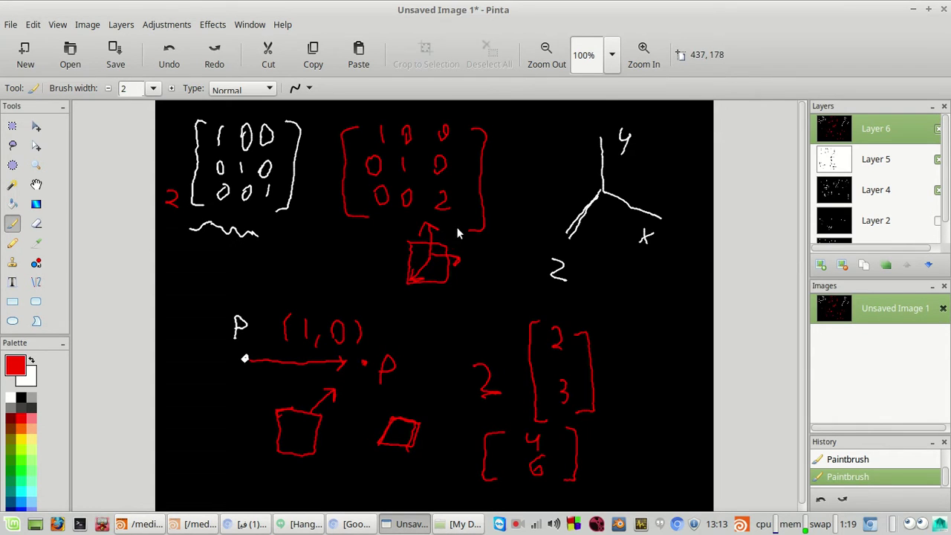
View the stretched sphere in Houdini from a slightly different angle and return to Pinta.
{"action": "left_click", "coordinate": [410, 524]}
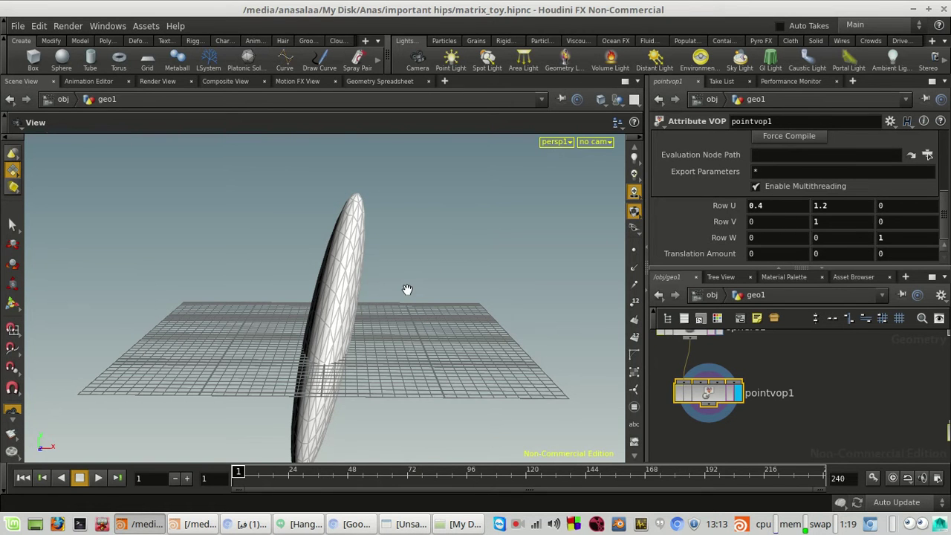
{"action": "left_click_drag", "start_coordinate": [412, 297], "coordinate": [374, 404]}
{"action": "left_click", "coordinate": [408, 523]}
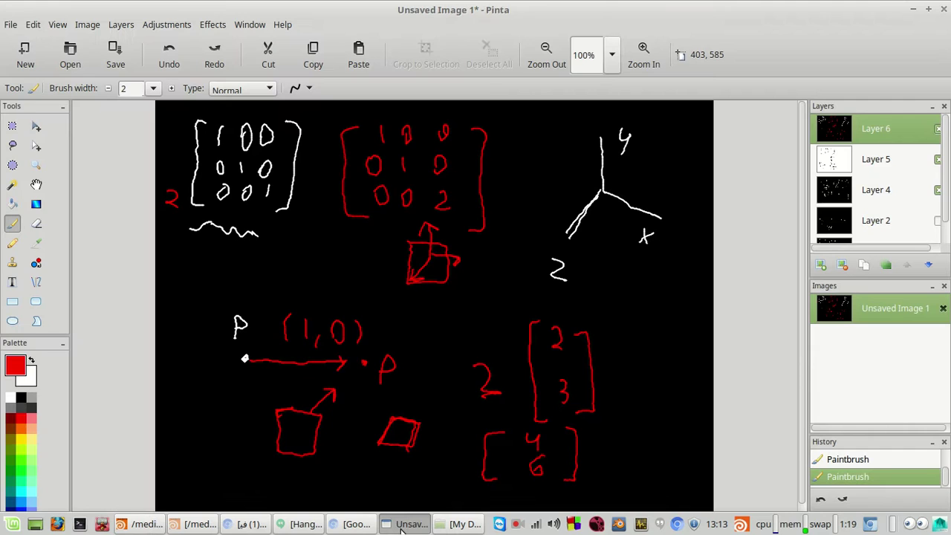
Draw a white square with an upward arrow, and a curved arrow leading to a second white square with a tilted arrow.
{"action": "left_click", "coordinate": [10, 399]}
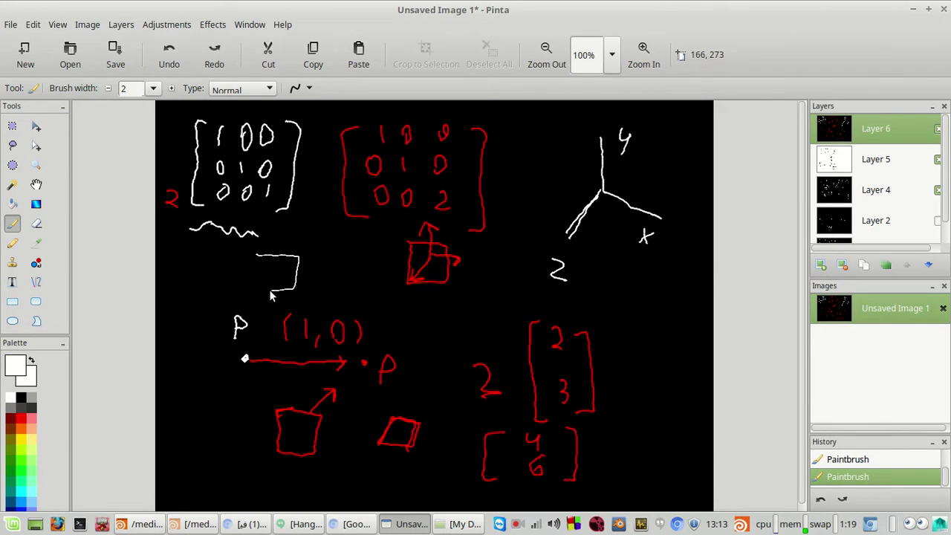
{"action": "left_click_drag", "start_coordinate": [271, 292], "coordinate": [256, 252]}
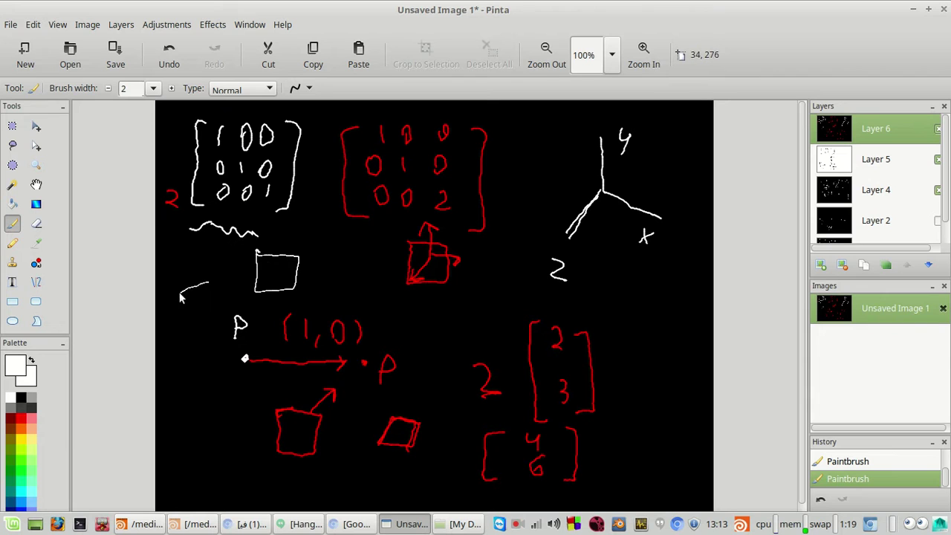
{"action": "left_click_drag", "start_coordinate": [182, 333], "coordinate": [210, 330]}
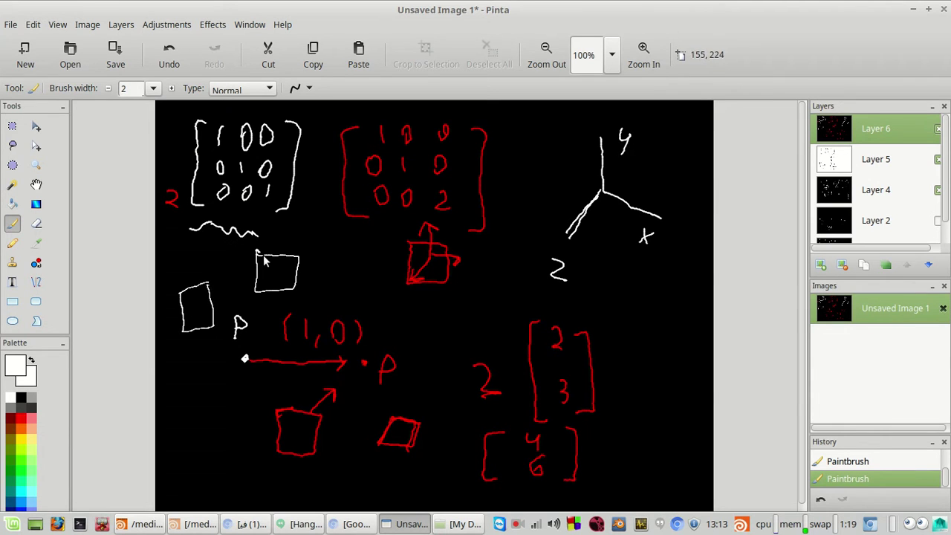
{"action": "left_click_drag", "start_coordinate": [276, 266], "coordinate": [276, 234]}
{"action": "mouse_move", "coordinate": [244, 275]}
{"action": "left_mouse_down"}
{"action": "mouse_move", "coordinate": [220, 281]}
{"action": "mouse_move", "coordinate": [226, 292]}
{"action": "mouse_move", "coordinate": [171, 280]}
{"action": "mouse_move", "coordinate": [182, 267]}
{"action": "left_mouse_up"}
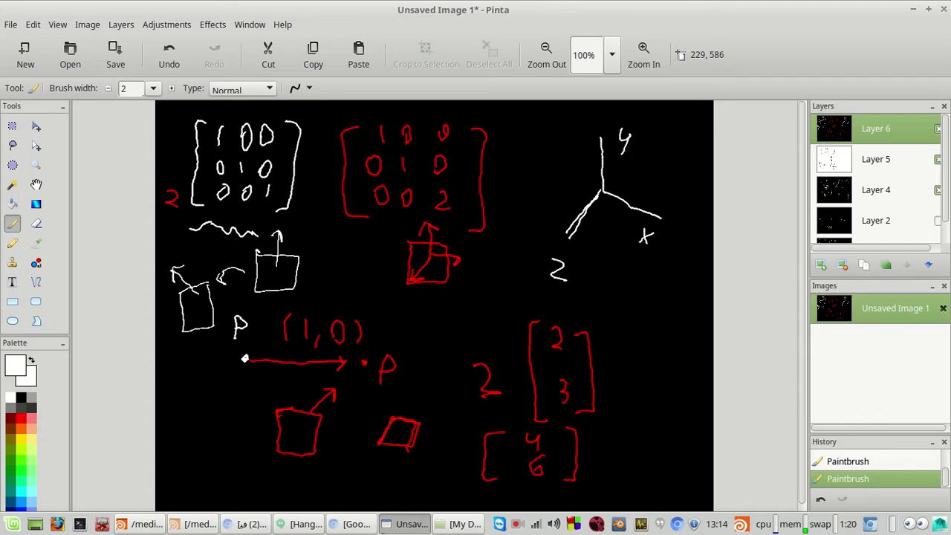
Switch to Houdini and set the first value of pointvop1's Row U to -0.7 and the second to 0.7.
{"action": "left_click", "coordinate": [194, 524]}
{"action": "left_click", "coordinate": [146, 523]}
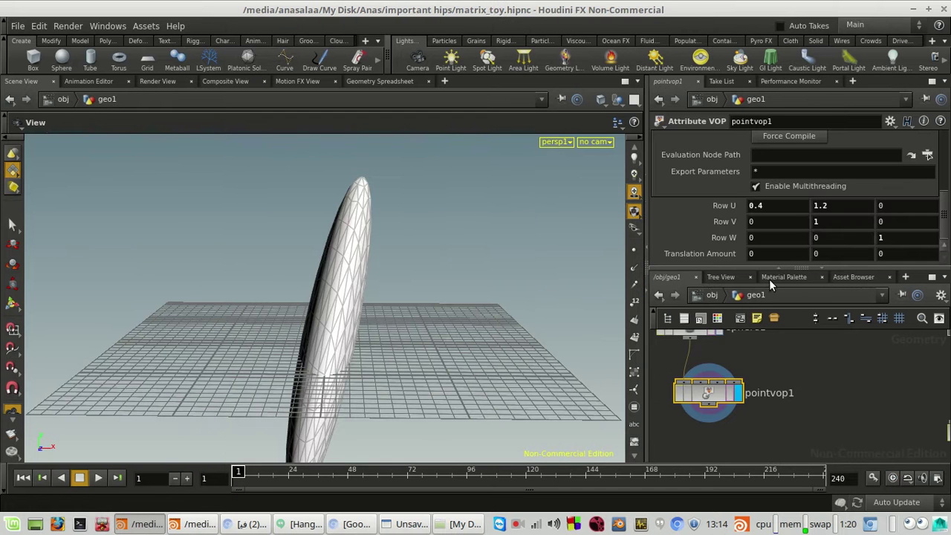
{"action": "left_click", "coordinate": [787, 209]}
{"action": "type", "text": "-0."}
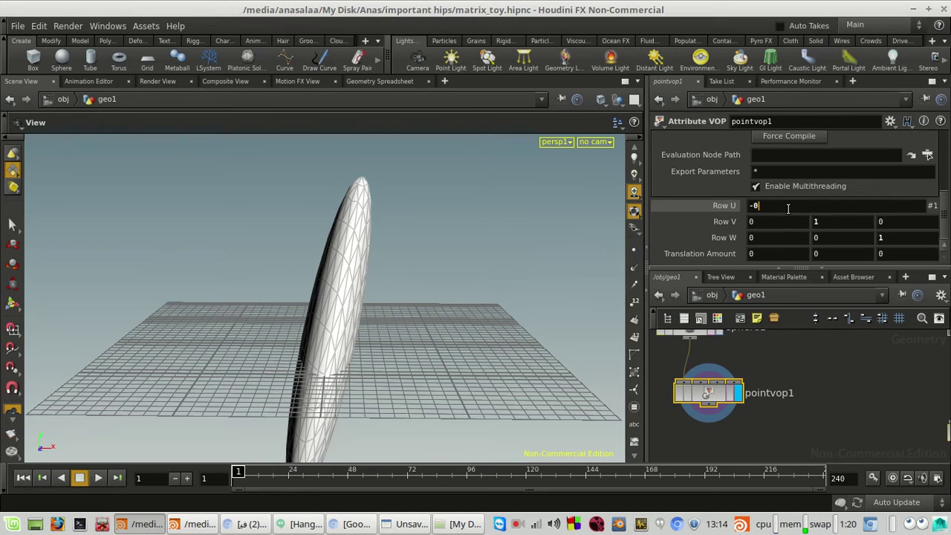
{"action": "type", "text": "7"}
{"action": "key", "text": "Return"}
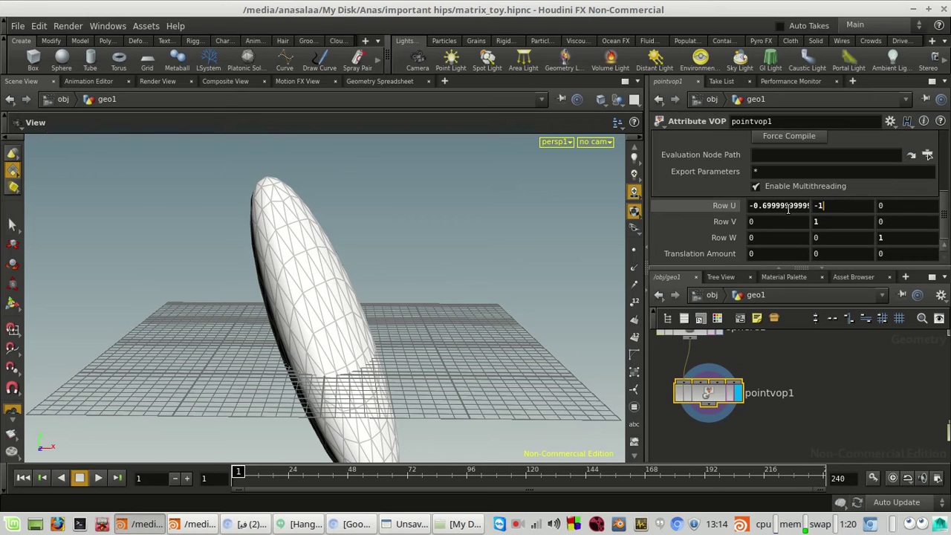
{"action": "key", "text": "BackSpace"}
{"action": "type", "text": "1.2"}
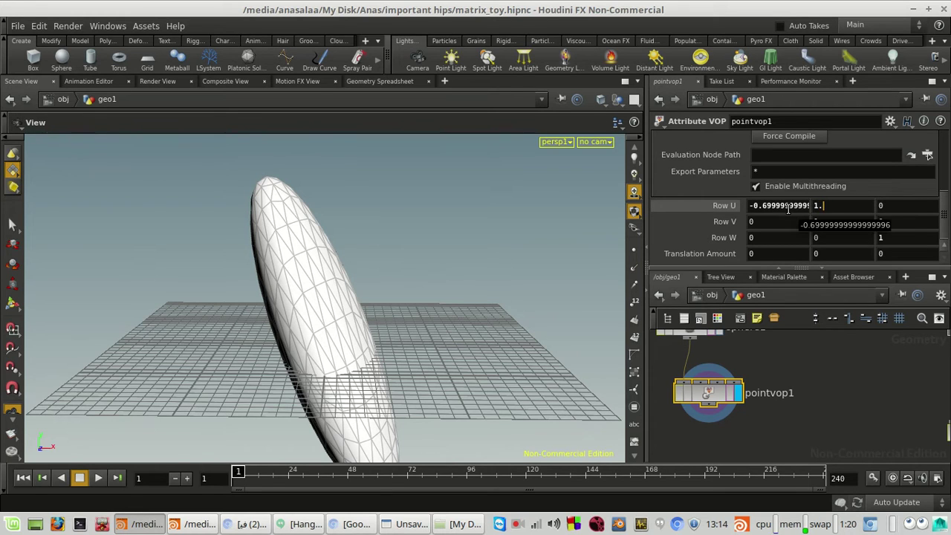
{"action": "key", "text": "Return"}
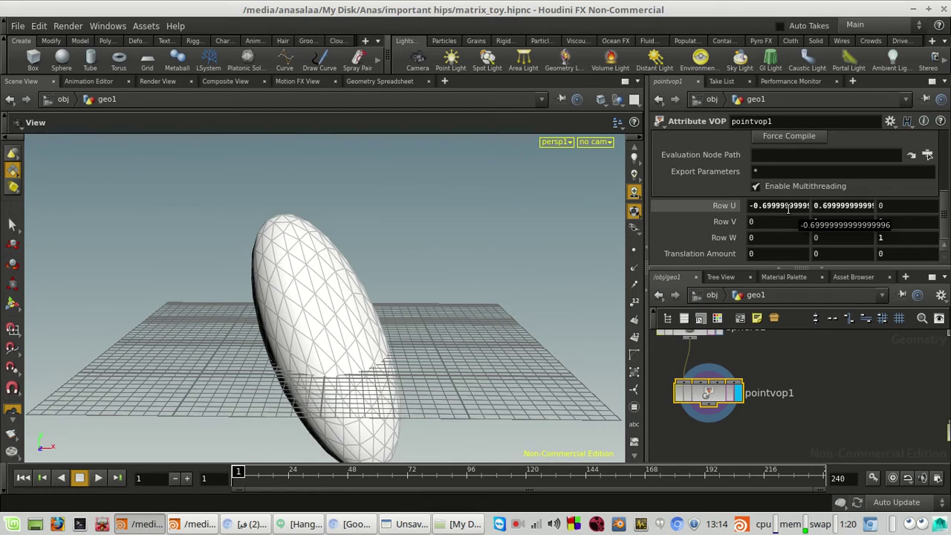
Examine the tilted sphere in the 3D view and bring more of the node network around pointvop1 into view.
{"action": "left_click_drag", "start_coordinate": [312, 350], "coordinate": [352, 321]}
{"action": "scroll", "coordinate": [802, 353], "scroll_direction": "down", "scroll_amount": 2}
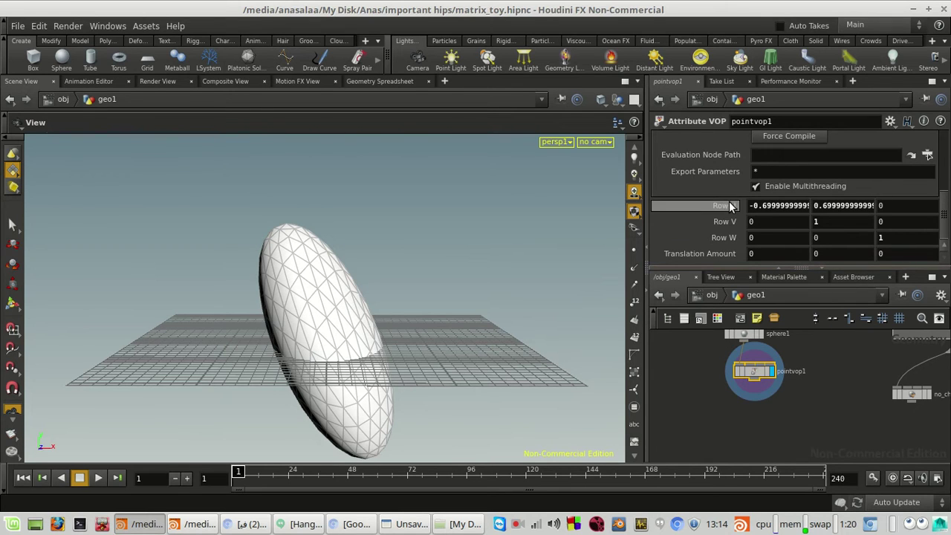
{"action": "scroll", "coordinate": [820, 407], "scroll_direction": "down", "scroll_amount": 1}
{"action": "scroll", "coordinate": [820, 403], "scroll_direction": "down", "scroll_amount": 1}
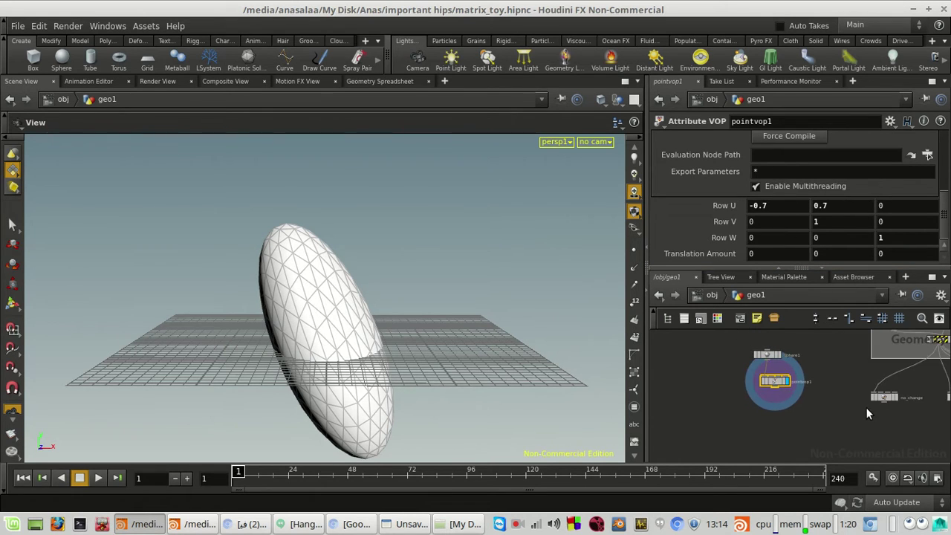
Find the skew node in geo1's network and display its geometry in the 3D view.
{"action": "middle_click_drag", "start_coordinate": [860, 401], "coordinate": [706, 396]}
{"action": "scroll", "coordinate": [832, 396], "scroll_direction": "up", "scroll_amount": 2}
{"action": "scroll", "coordinate": [843, 401], "scroll_direction": "up", "scroll_amount": 2}
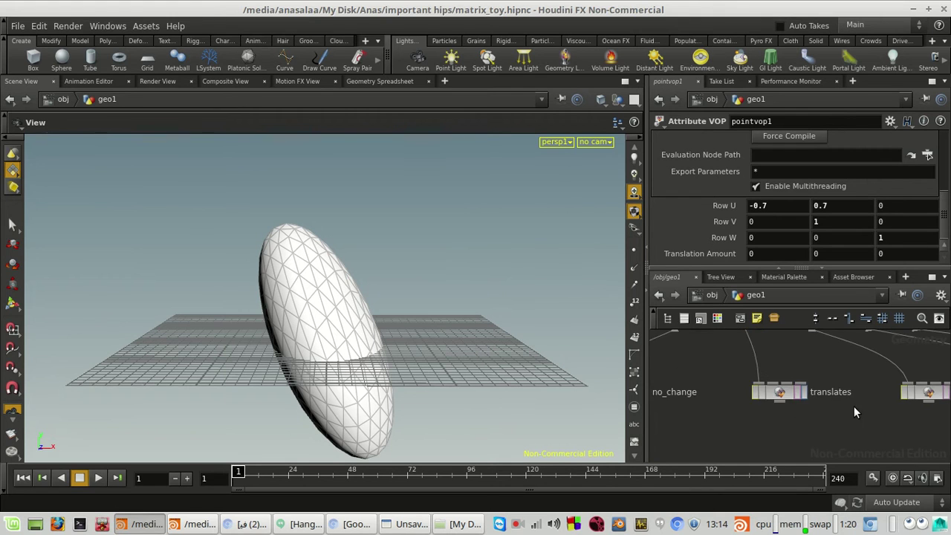
{"action": "middle_click_drag", "start_coordinate": [853, 405], "coordinate": [701, 399]}
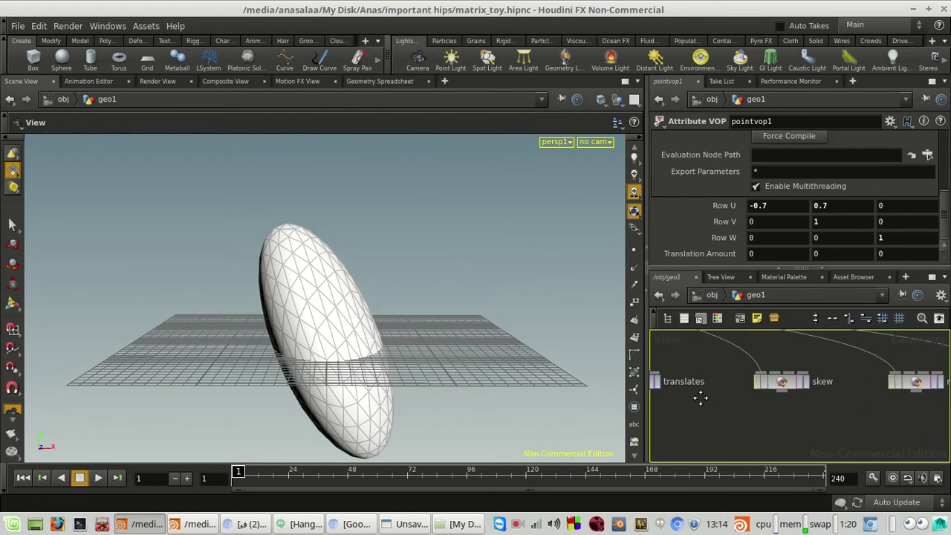
{"action": "left_click", "coordinate": [805, 385]}
Display the rotate node's geometry in the 3D view and show its matrix row parameters.
{"action": "middle_click_drag", "start_coordinate": [842, 409], "coordinate": [789, 423]}
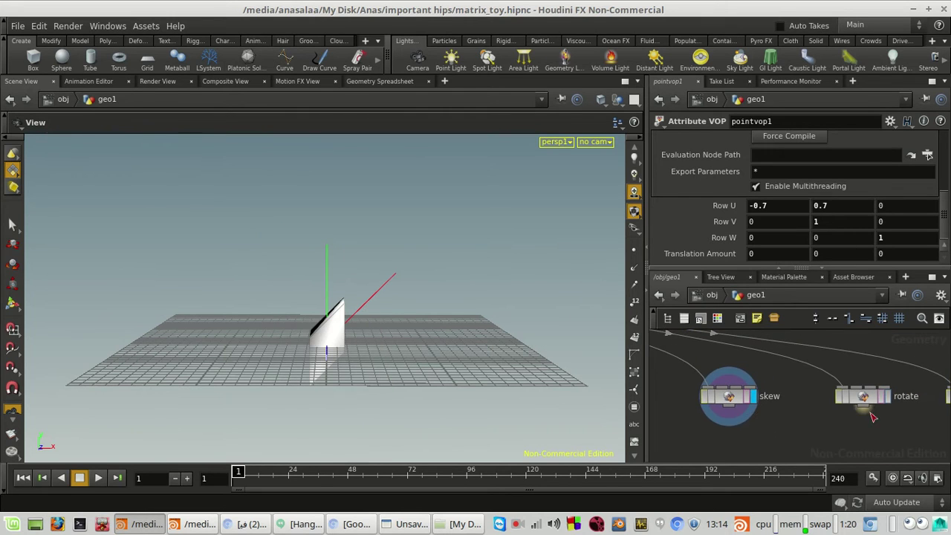
{"action": "middle_click_drag", "start_coordinate": [915, 428], "coordinate": [822, 423]}
{"action": "scroll", "coordinate": [806, 412], "scroll_direction": "up", "scroll_amount": 1}
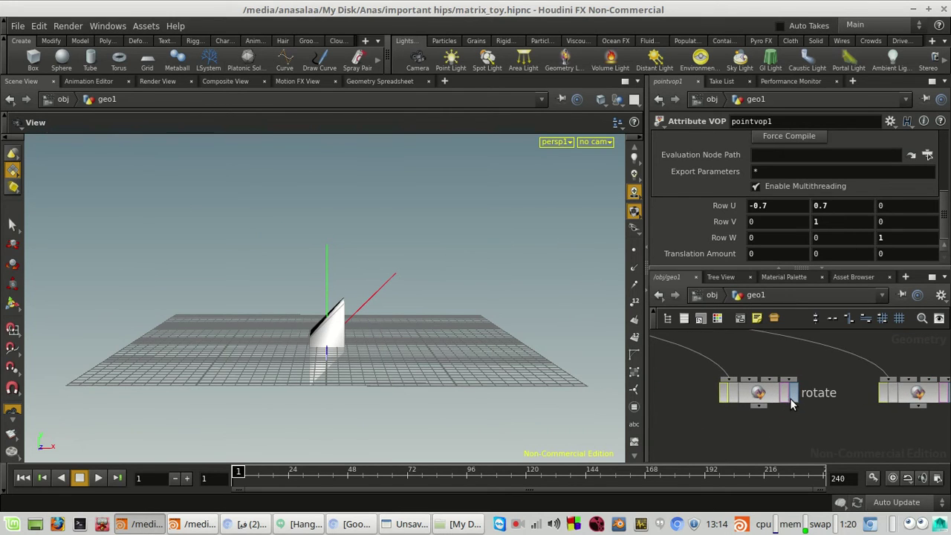
{"action": "left_click", "coordinate": [793, 397]}
{"action": "left_click", "coordinate": [793, 397]}
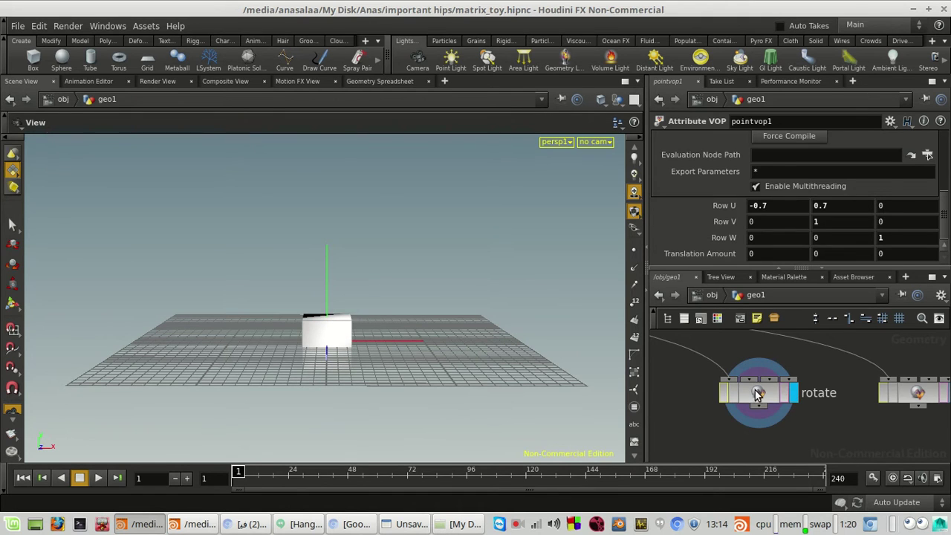
{"action": "left_click", "coordinate": [758, 393]}
Go back to pointvop1 in the network, display its geometry and show its parameters.
{"action": "scroll", "coordinate": [660, 393], "scroll_direction": "down", "scroll_amount": 3}
{"action": "middle_click_drag", "start_coordinate": [677, 436], "coordinate": [835, 435]}
{"action": "scroll", "coordinate": [836, 435], "scroll_direction": "down", "scroll_amount": 3}
{"action": "middle_click_drag", "start_coordinate": [745, 430], "coordinate": [883, 424]}
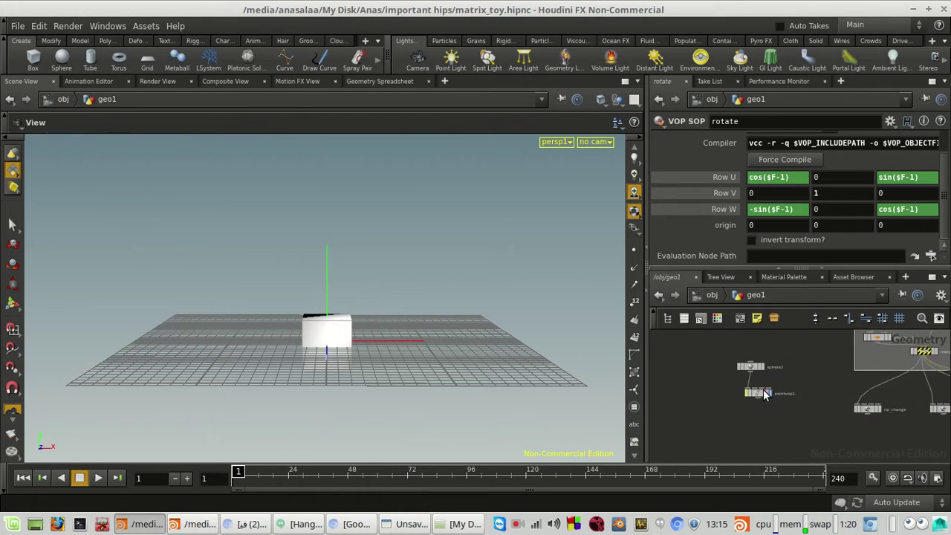
{"action": "scroll", "coordinate": [746, 393], "scroll_direction": "up", "scroll_amount": 3}
{"action": "left_click", "coordinate": [746, 400]}
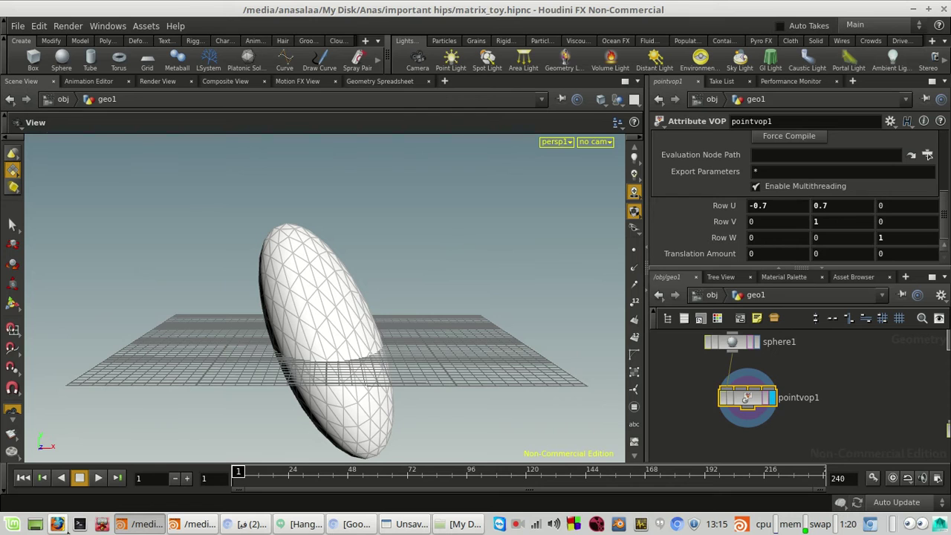
Switch to Pinta, add a new layer above Layer 6 and fill it with black.
{"action": "left_click", "coordinate": [401, 523]}
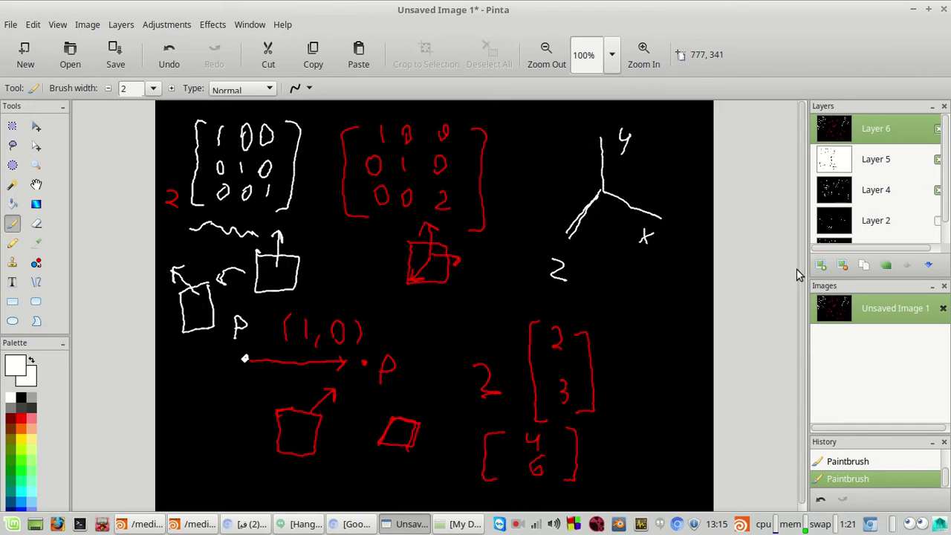
{"action": "left_click", "coordinate": [822, 265]}
{"action": "left_click", "coordinate": [12, 203]}
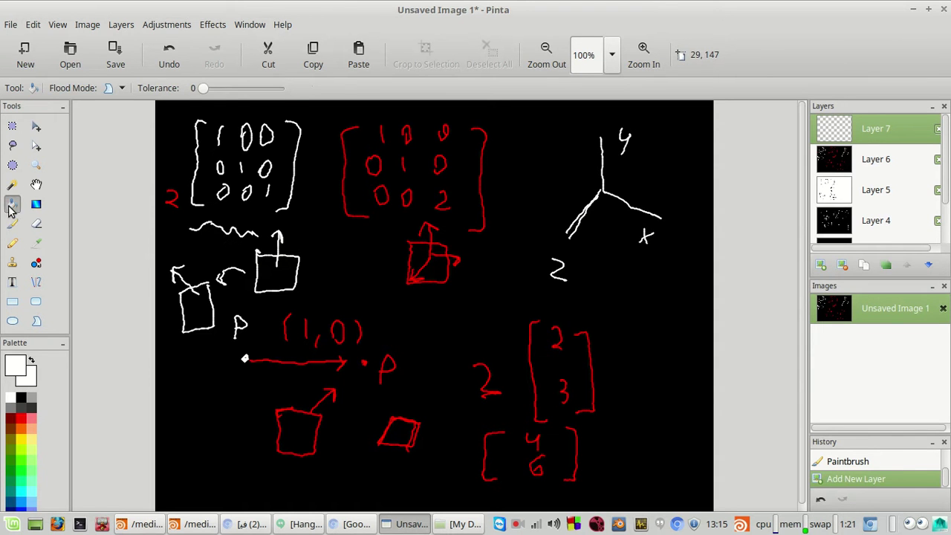
{"action": "left_click", "coordinate": [22, 398]}
{"action": "left_click", "coordinate": [292, 362]}
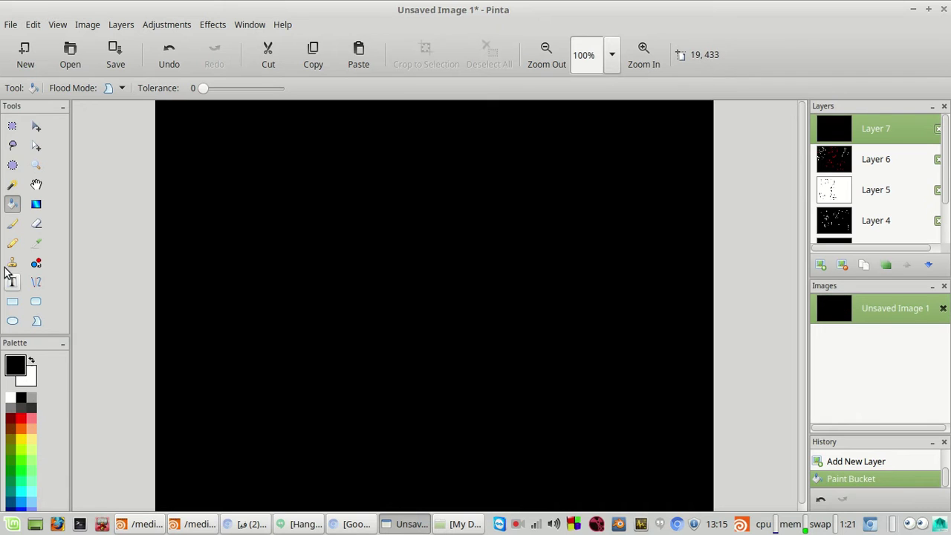
Handwrite A, 1/A and A⁻¹ in white on the black layer with the Paintbrush, and scribble a mark beneath A⁻¹.
{"action": "left_click", "coordinate": [12, 223]}
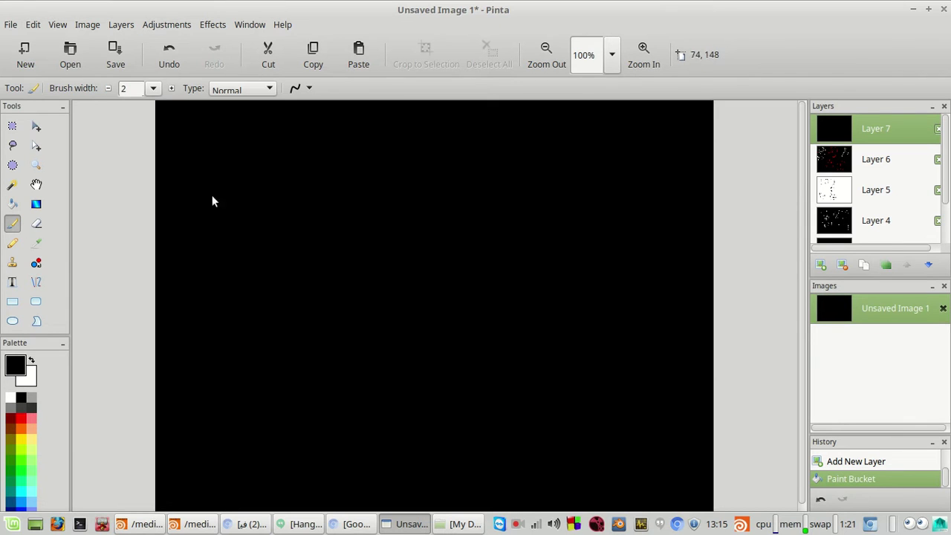
{"action": "left_click", "coordinate": [290, 186]}
{"action": "left_click", "coordinate": [11, 396]}
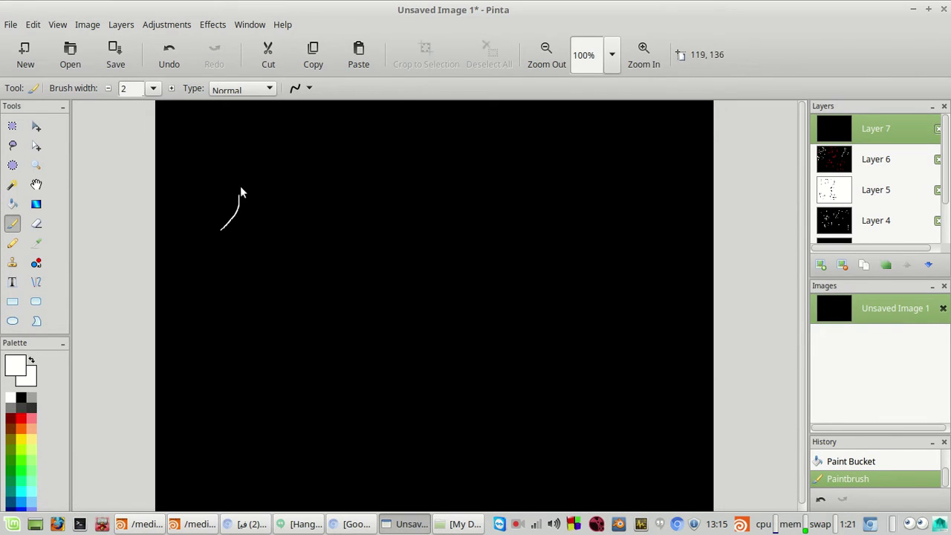
{"action": "left_click_drag", "start_coordinate": [239, 191], "coordinate": [254, 233]}
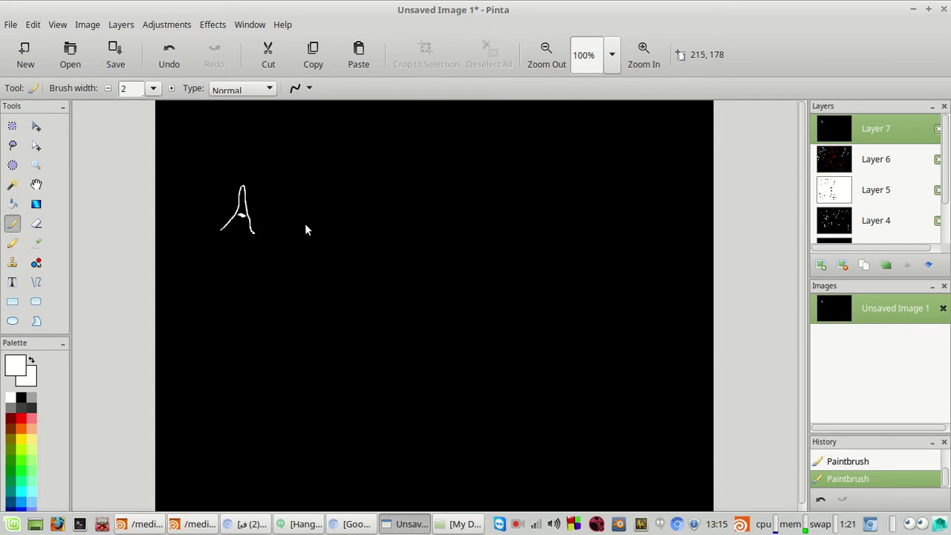
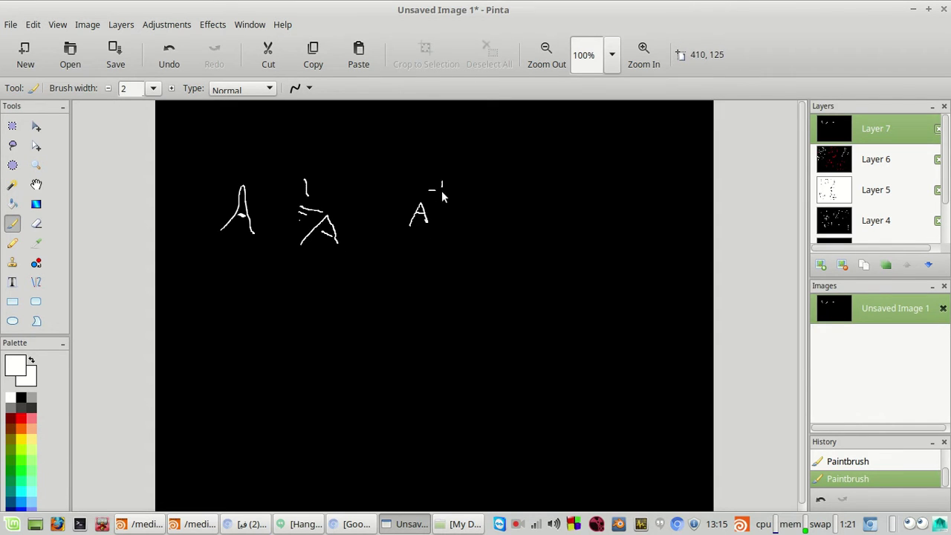
{"action": "mouse_move", "coordinate": [394, 279]}
{"action": "left_mouse_down"}
{"action": "mouse_move", "coordinate": [472, 274]}
{"action": "mouse_move", "coordinate": [477, 298]}
{"action": "left_mouse_up"}
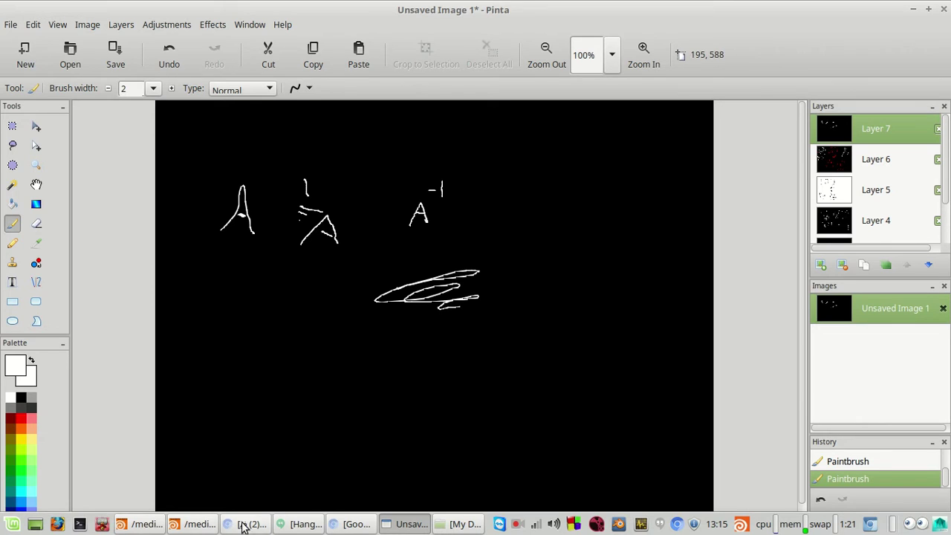
Return to the matrix_toy scene in Houdini and view the tilted sphere from above and at an angle.
{"action": "left_click", "coordinate": [201, 529]}
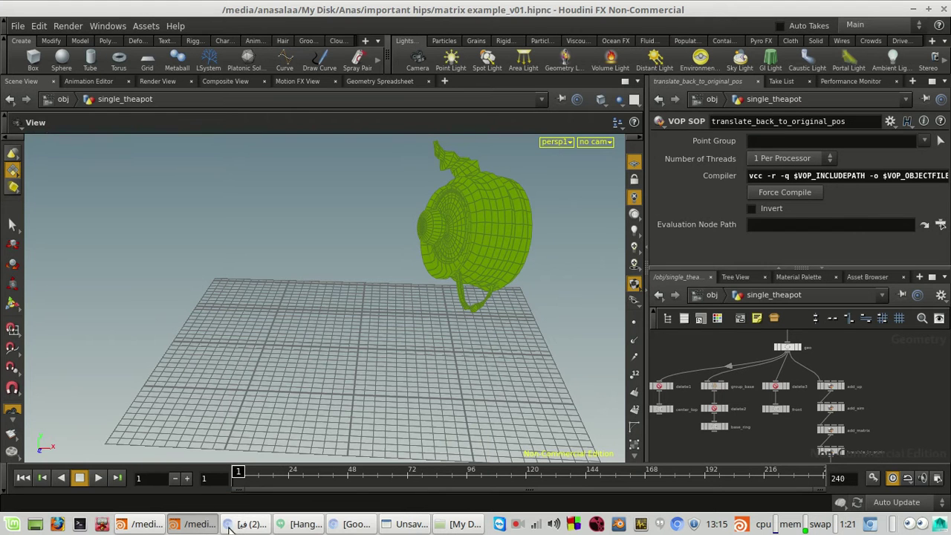
{"action": "left_click", "coordinate": [202, 527]}
{"action": "left_click", "coordinate": [152, 524]}
{"action": "scroll", "coordinate": [788, 416], "scroll_direction": "down", "scroll_amount": 4}
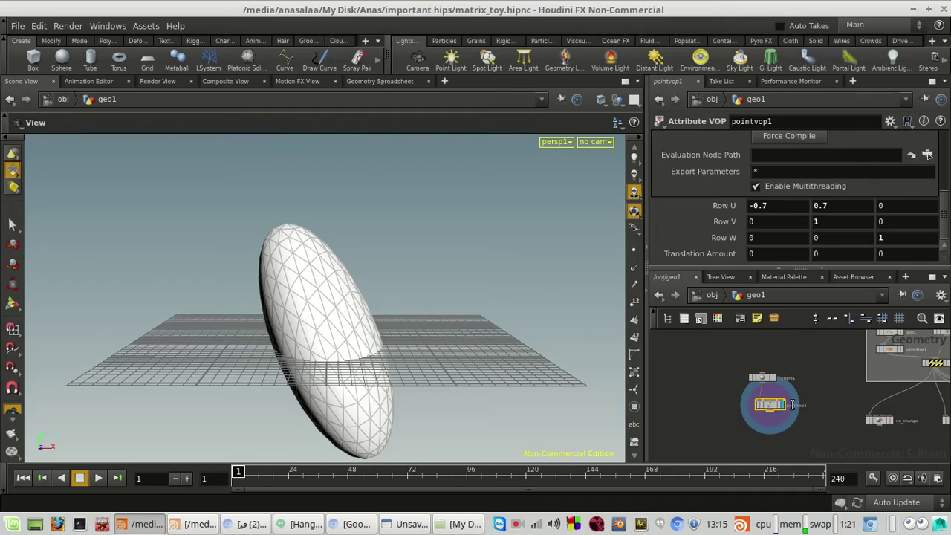
{"action": "scroll", "coordinate": [750, 400], "scroll_direction": "up", "scroll_amount": 2}
{"action": "scroll", "coordinate": [609, 402], "scroll_direction": "up", "scroll_amount": 1}
{"action": "scroll", "coordinate": [812, 426], "scroll_direction": "up", "scroll_amount": 3}
{"action": "left_click_drag", "start_coordinate": [360, 381], "coordinate": [357, 453], "text": "alt"}
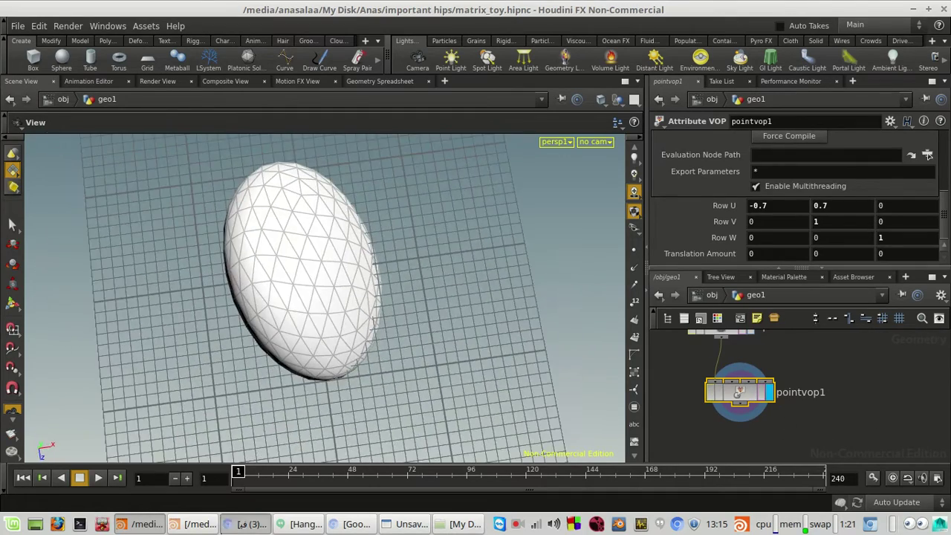
{"action": "left_click", "coordinate": [245, 524]}
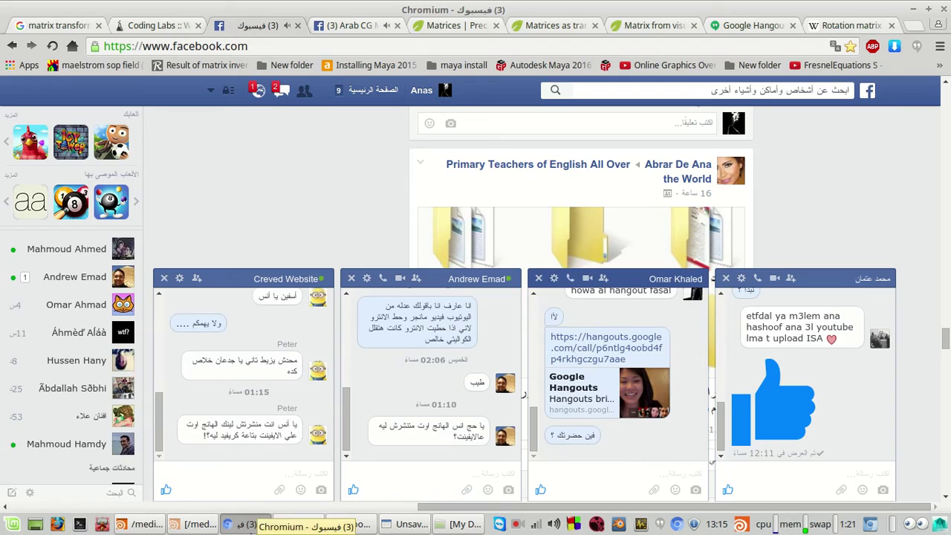
{"action": "left_click", "coordinate": [245, 524]}
{"action": "left_click_drag", "start_coordinate": [378, 359], "coordinate": [394, 394], "text": "alt"}
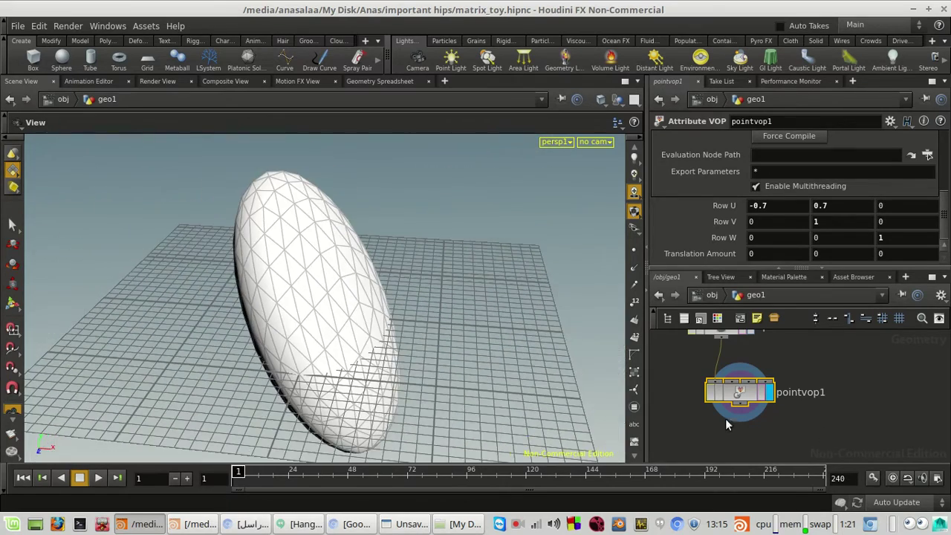
Look inside pointvop1's VOP network and return to the geo1 level.
{"action": "double_click", "coordinate": [753, 396]}
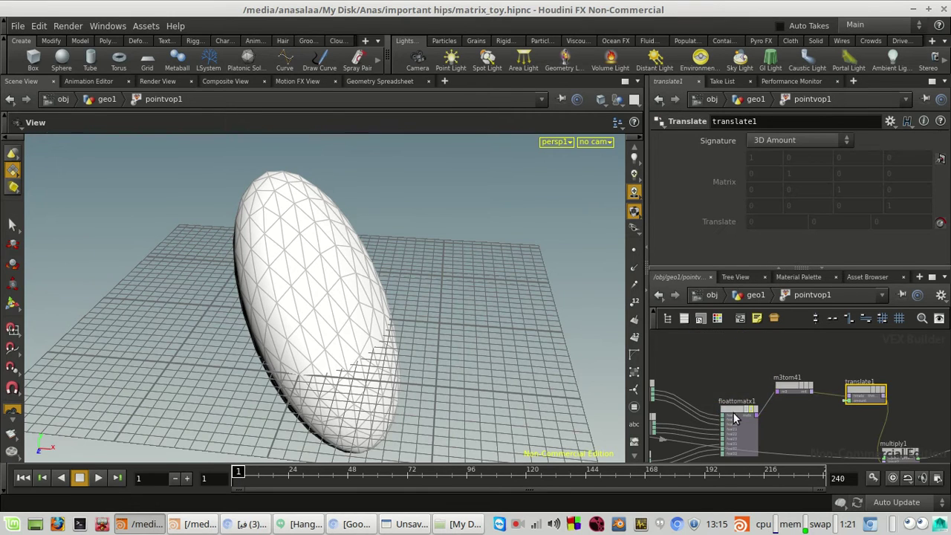
{"action": "left_click", "coordinate": [752, 294]}
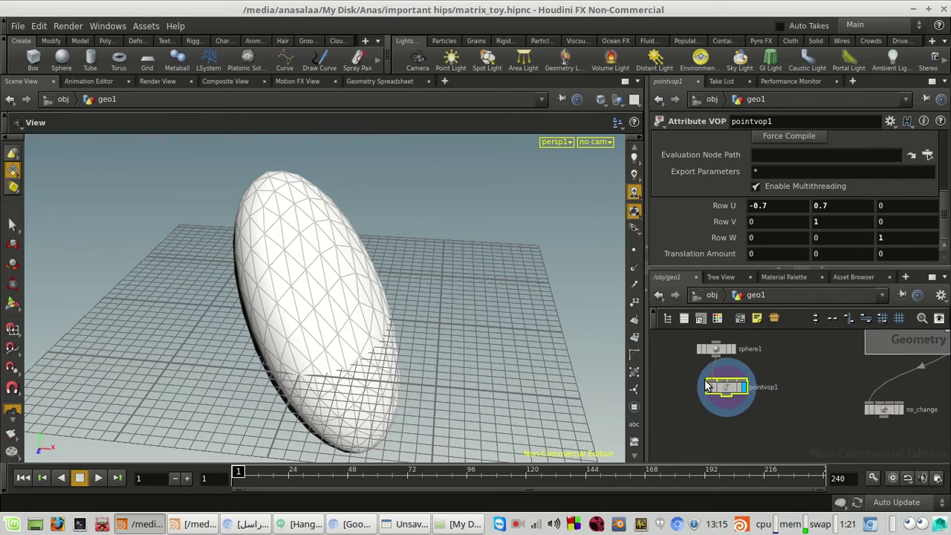
{"action": "double_click", "coordinate": [830, 408]}
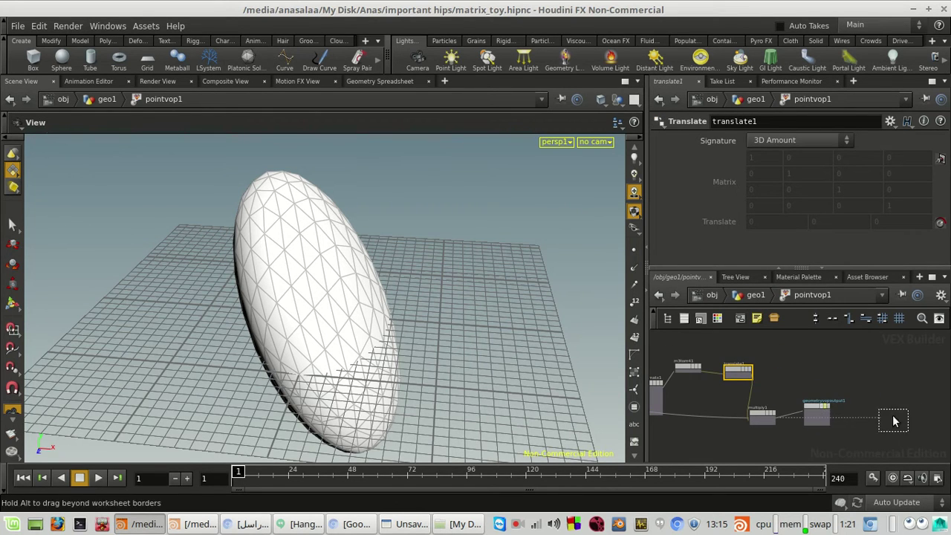
{"action": "left_click", "coordinate": [754, 295]}
Display the translates node's geometry and open its VOP network.
{"action": "middle_click_drag", "start_coordinate": [844, 419], "coordinate": [723, 410]}
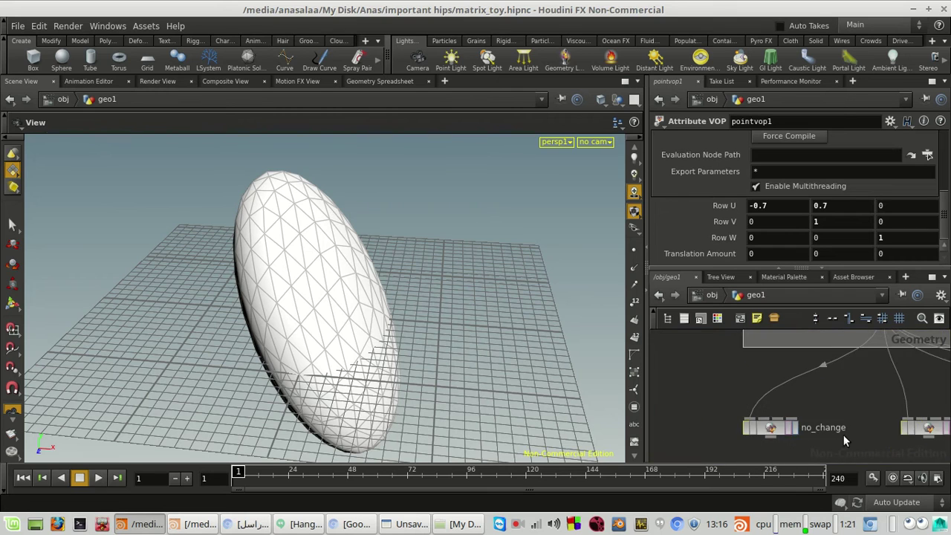
{"action": "middle_click_drag", "start_coordinate": [844, 435], "coordinate": [714, 431]}
{"action": "left_click", "coordinate": [819, 427]}
{"action": "double_click", "coordinate": [800, 426]}
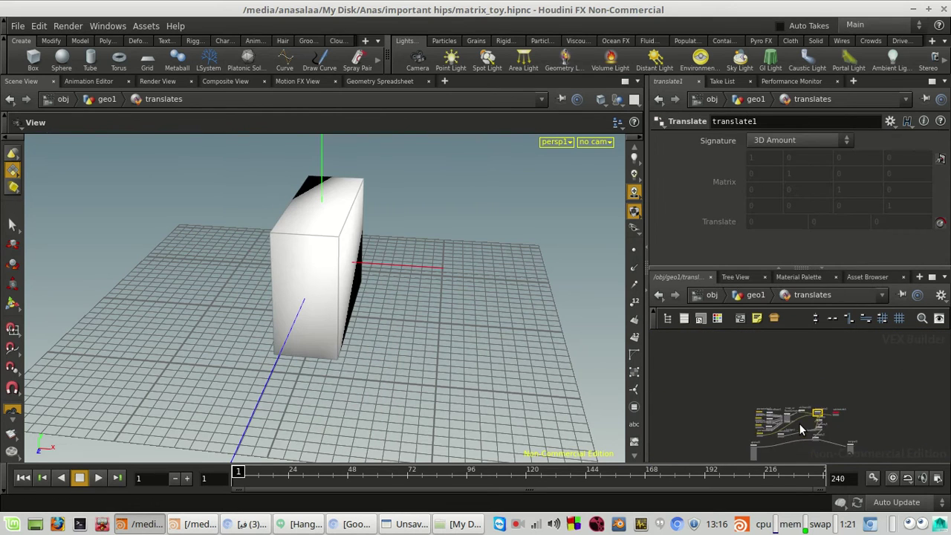
Examine how translate1, invert1, the invert condition, twoway1 and multiply1 are wired inside the translates network.
{"action": "scroll", "coordinate": [806, 416], "scroll_direction": "up", "scroll_amount": 6}
{"action": "left_click_drag", "start_coordinate": [817, 393], "coordinate": [913, 379]}
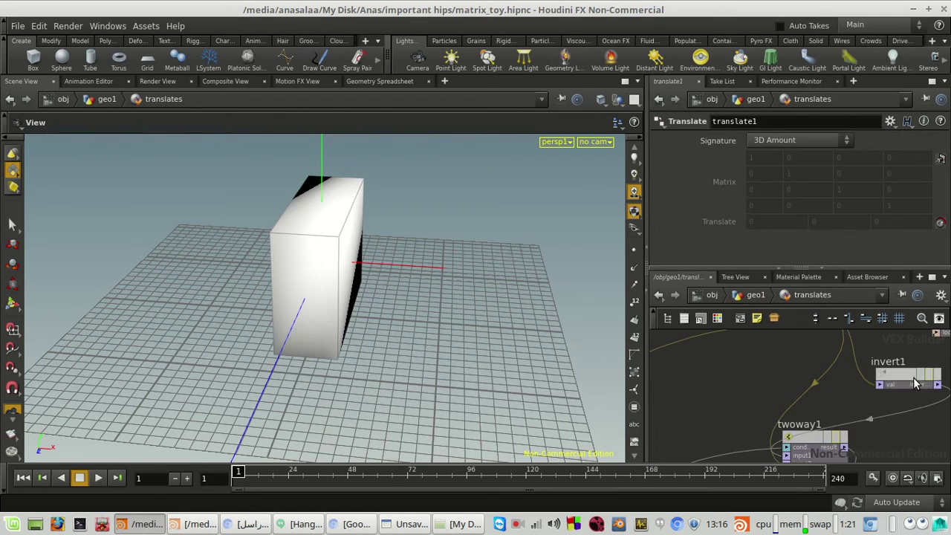
{"action": "scroll", "coordinate": [773, 416], "scroll_direction": "down", "scroll_amount": 4}
{"action": "scroll", "coordinate": [775, 416], "scroll_direction": "up", "scroll_amount": 1}
{"action": "middle_click_drag", "start_coordinate": [778, 416], "coordinate": [799, 473]}
{"action": "scroll", "coordinate": [800, 414], "scroll_direction": "up", "scroll_amount": 2}
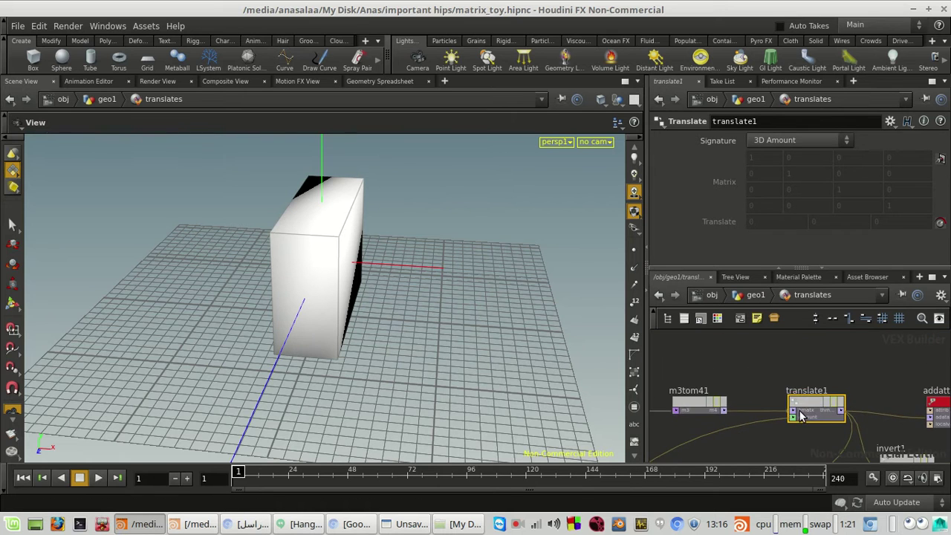
{"action": "scroll", "coordinate": [799, 415], "scroll_direction": "down", "scroll_amount": 3}
{"action": "middle_click_drag", "start_coordinate": [795, 424], "coordinate": [837, 387]}
{"action": "scroll", "coordinate": [852, 384], "scroll_direction": "up", "scroll_amount": 3}
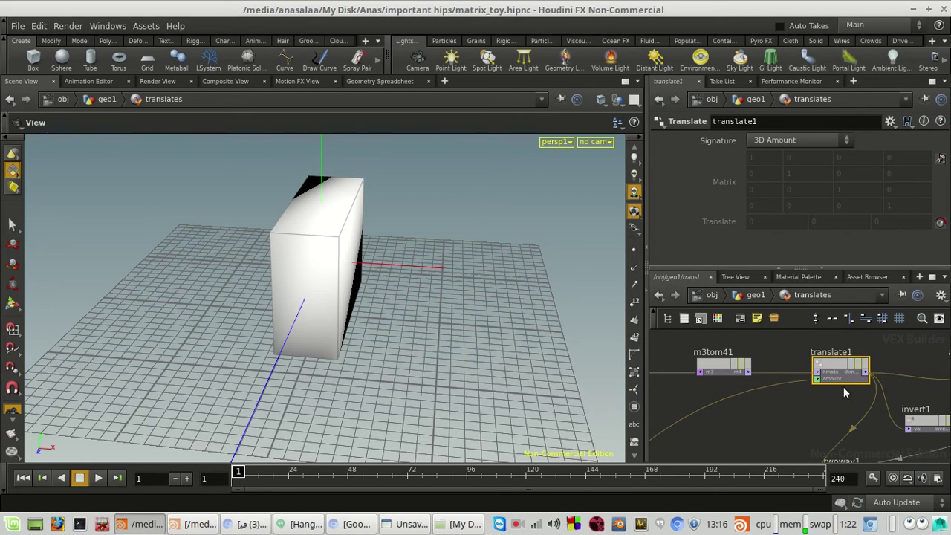
{"action": "scroll", "coordinate": [817, 392], "scroll_direction": "down", "scroll_amount": 4}
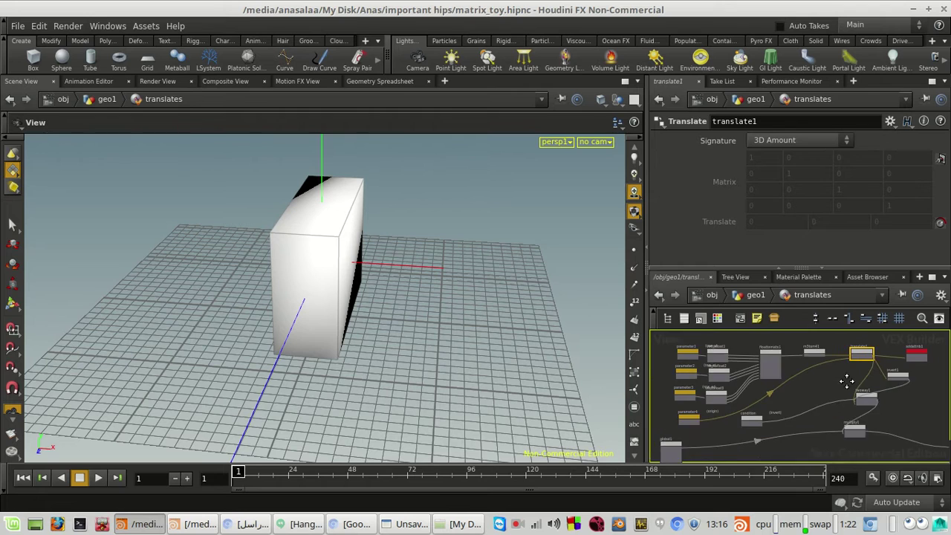
{"action": "scroll", "coordinate": [819, 409], "scroll_direction": "up", "scroll_amount": 5}
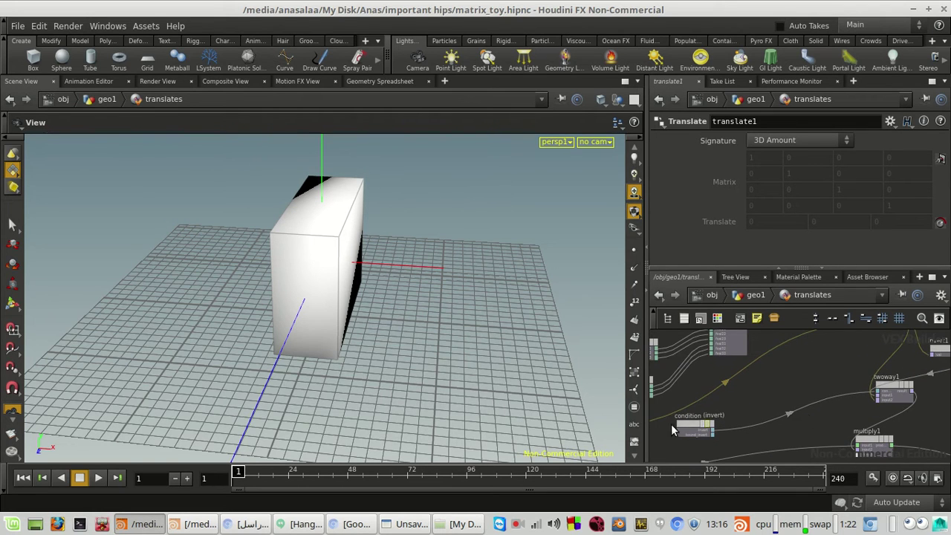
{"action": "left_click_drag", "start_coordinate": [673, 440], "coordinate": [933, 390]}
{"action": "middle_click_drag", "start_coordinate": [946, 398], "coordinate": [903, 420]}
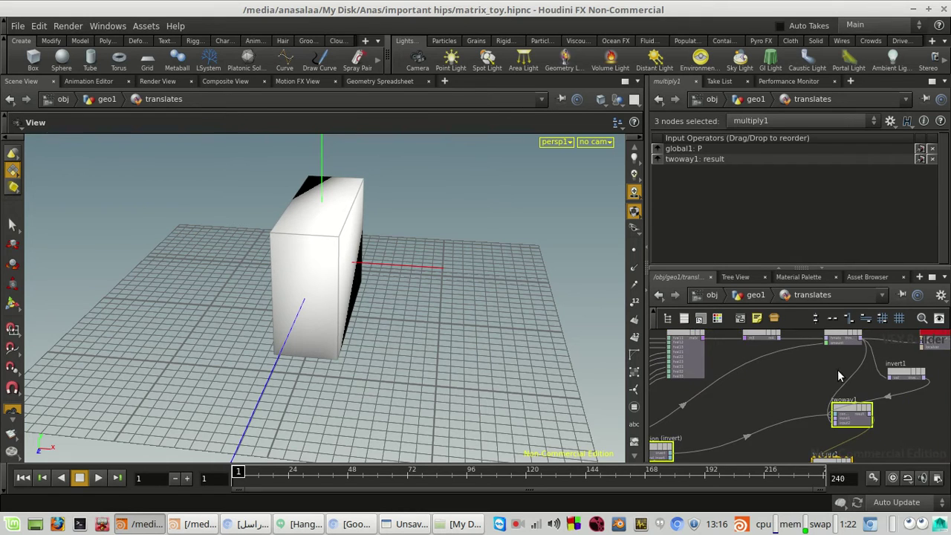
{"action": "scroll", "coordinate": [837, 372], "scroll_direction": "up", "scroll_amount": 1}
{"action": "middle_click_drag", "start_coordinate": [789, 398], "coordinate": [782, 423]}
Return to geo1, display pointvop1 again and open its VOP network around multiply1.
{"action": "left_click", "coordinate": [755, 294]}
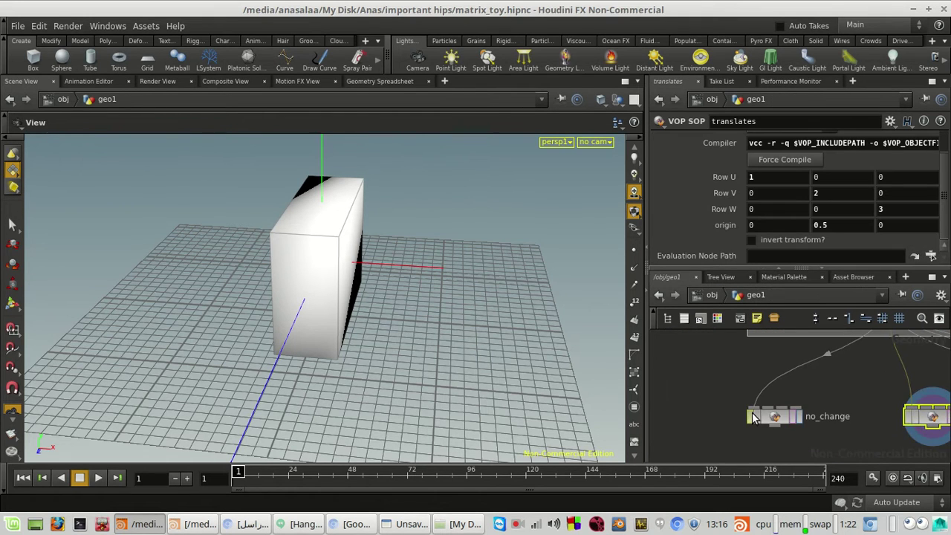
{"action": "scroll", "coordinate": [797, 416], "scroll_direction": "down", "scroll_amount": 3}
{"action": "middle_click_drag", "start_coordinate": [721, 409], "coordinate": [827, 412]}
{"action": "scroll", "coordinate": [772, 405], "scroll_direction": "up", "scroll_amount": 4}
{"action": "left_click", "coordinate": [830, 417]}
{"action": "double_click", "coordinate": [812, 419]}
{"action": "scroll", "coordinate": [813, 411], "scroll_direction": "down", "scroll_amount": 1}
{"action": "scroll", "coordinate": [826, 412], "scroll_direction": "up", "scroll_amount": 5}
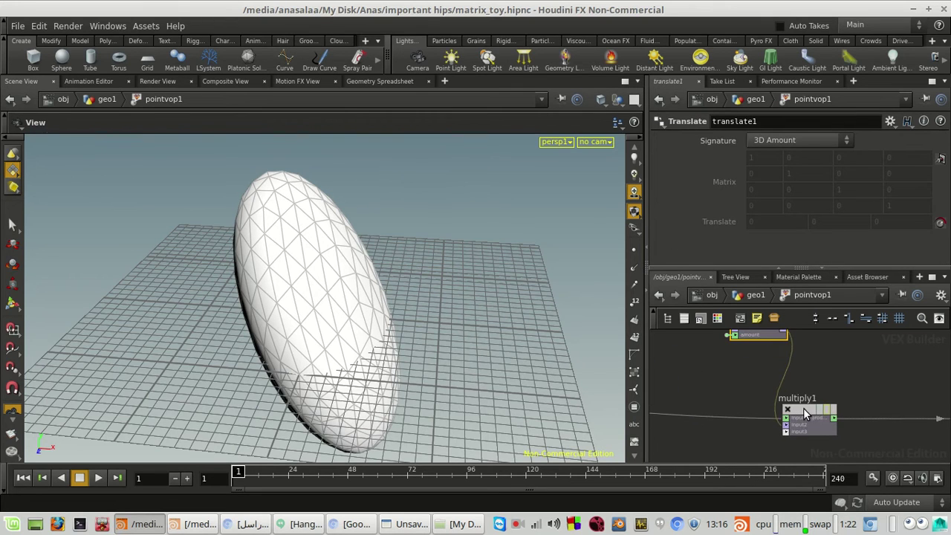
Move translate1 aside and insert an Invert node on the wire between m3tom41 and translate1.
{"action": "left_click", "coordinate": [805, 412]}
{"action": "middle_click_drag", "start_coordinate": [902, 395], "coordinate": [864, 420]}
{"action": "middle_click_drag", "start_coordinate": [696, 351], "coordinate": [802, 388]}
{"action": "scroll", "coordinate": [803, 387], "scroll_direction": "up", "scroll_amount": 3}
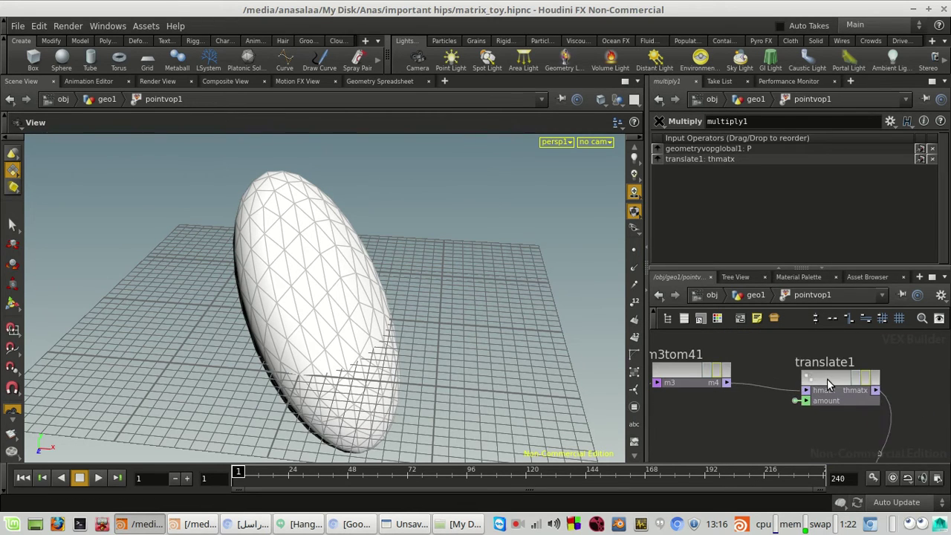
{"action": "left_click_drag", "start_coordinate": [827, 383], "coordinate": [897, 377]}
{"action": "key", "text": "Tab"}
{"action": "type", "text": "invv"}
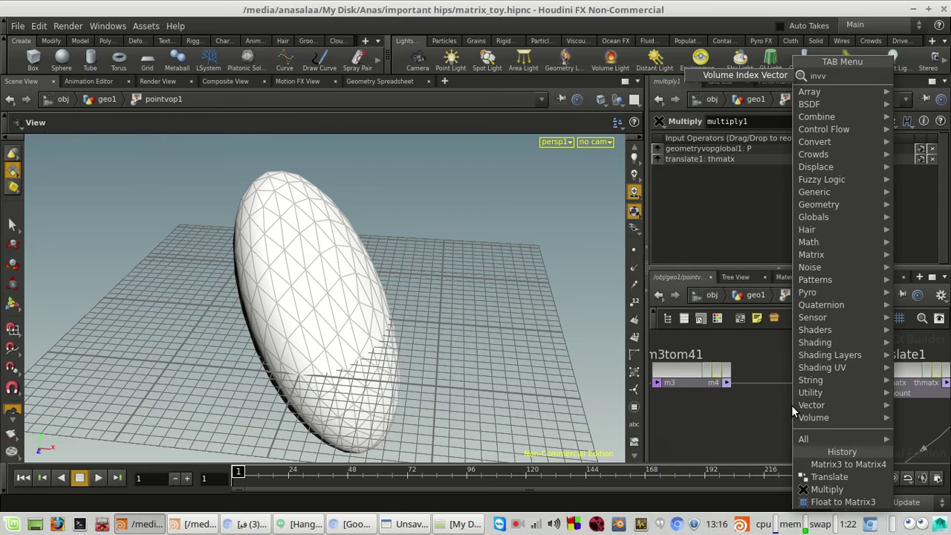
{"action": "key", "text": "BackSpace"}
{"action": "key", "text": "Return"}
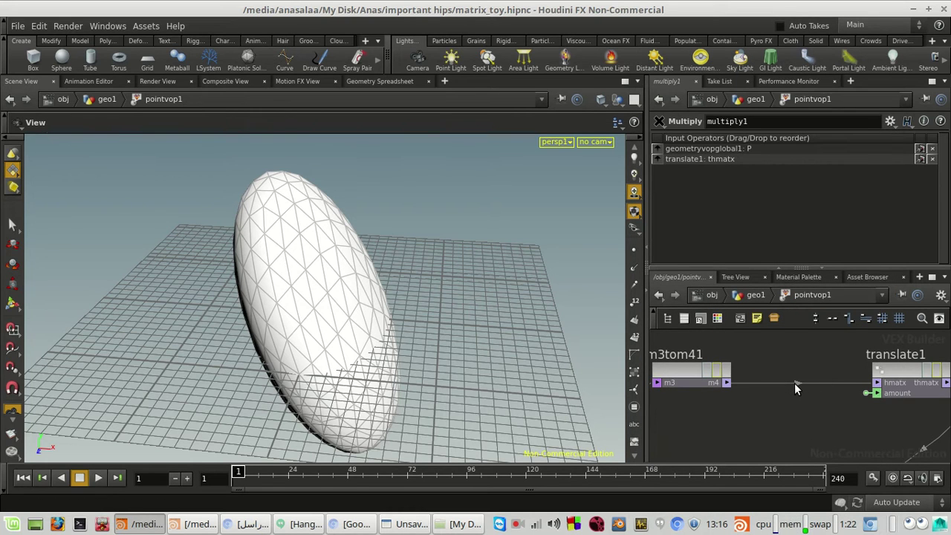
{"action": "left_click", "coordinate": [794, 382]}
Add a Two Way Switch node in the empty area below translate1 and multiply1.
{"action": "scroll", "coordinate": [810, 425], "scroll_direction": "down", "scroll_amount": 3}
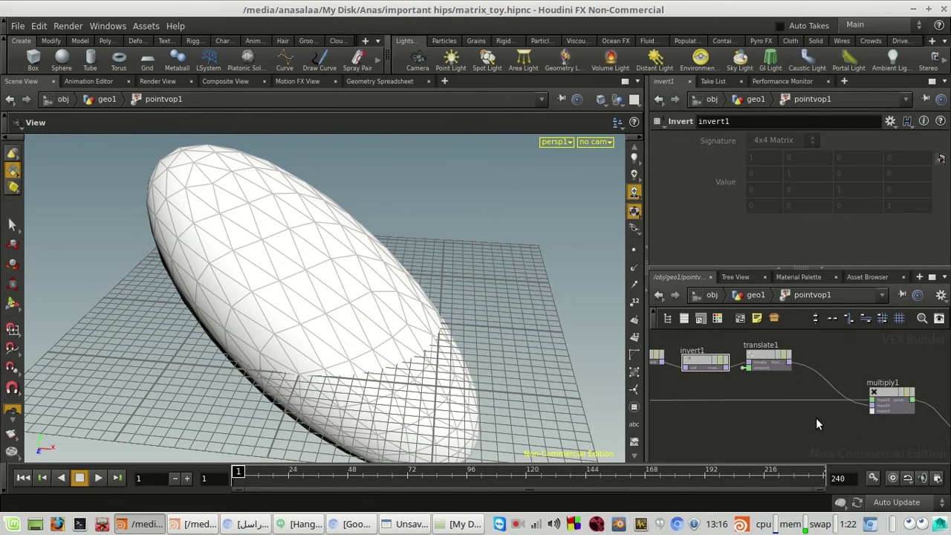
{"action": "key", "text": "Tab"}
{"action": "type", "text": "tw"}
{"action": "key", "text": "Return"}
{"action": "left_click", "coordinate": [823, 446]}
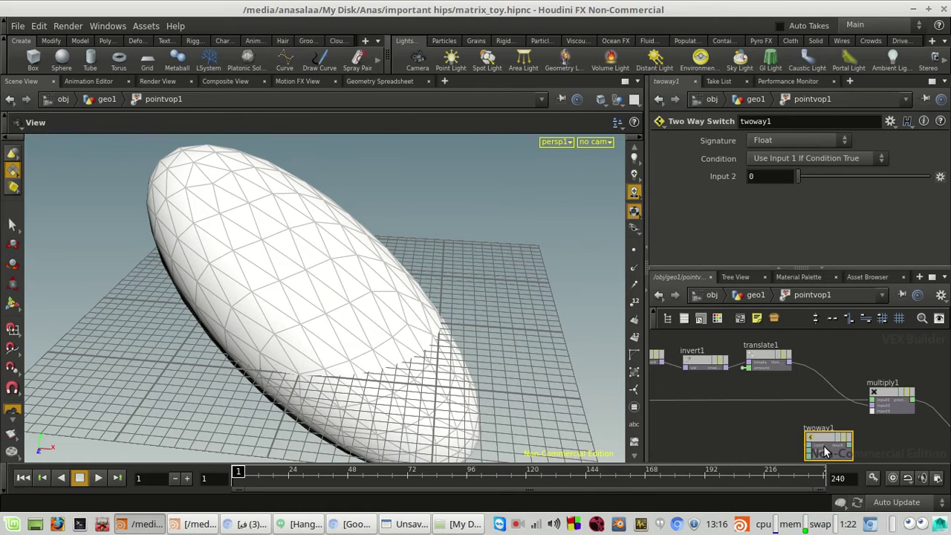
Promote twoway1's condition input to a parameter and select that parameter to show its settings.
{"action": "middle_click_drag", "start_coordinate": [777, 430], "coordinate": [789, 373]}
{"action": "scroll", "coordinate": [822, 393], "scroll_direction": "up", "scroll_amount": 3}
{"action": "middle_click", "coordinate": [823, 381]}
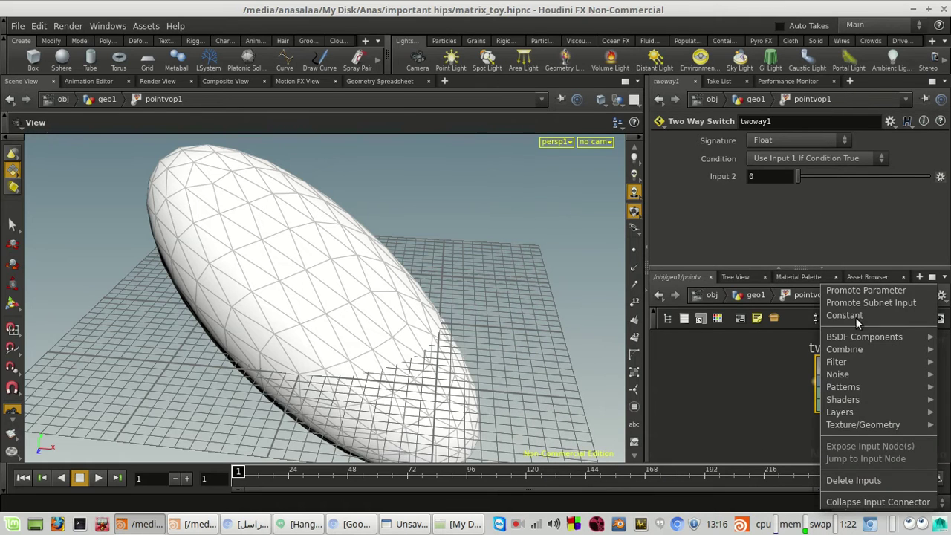
{"action": "left_click", "coordinate": [851, 290]}
{"action": "left_click", "coordinate": [810, 381]}
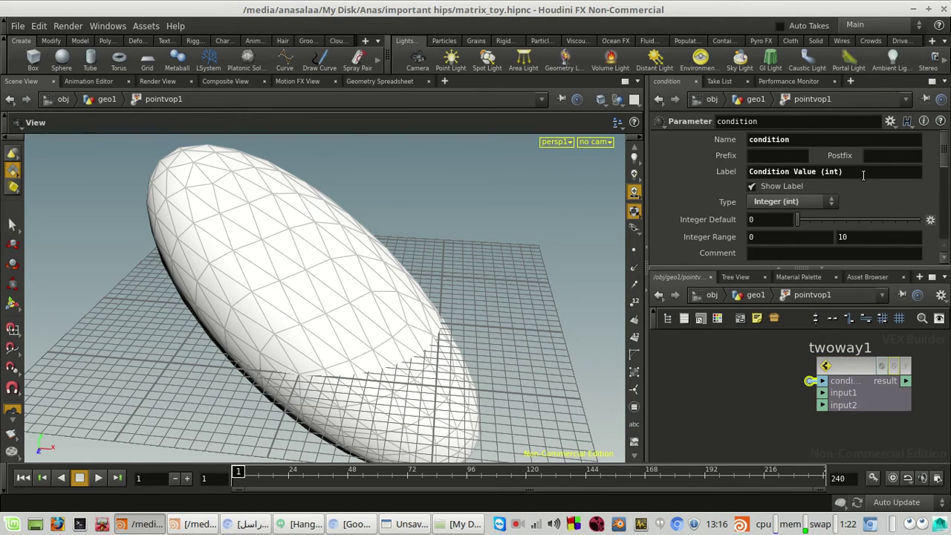
Change the condition parameter's label to "Invert".
{"action": "left_click_drag", "start_coordinate": [844, 171], "coordinate": [781, 188]}
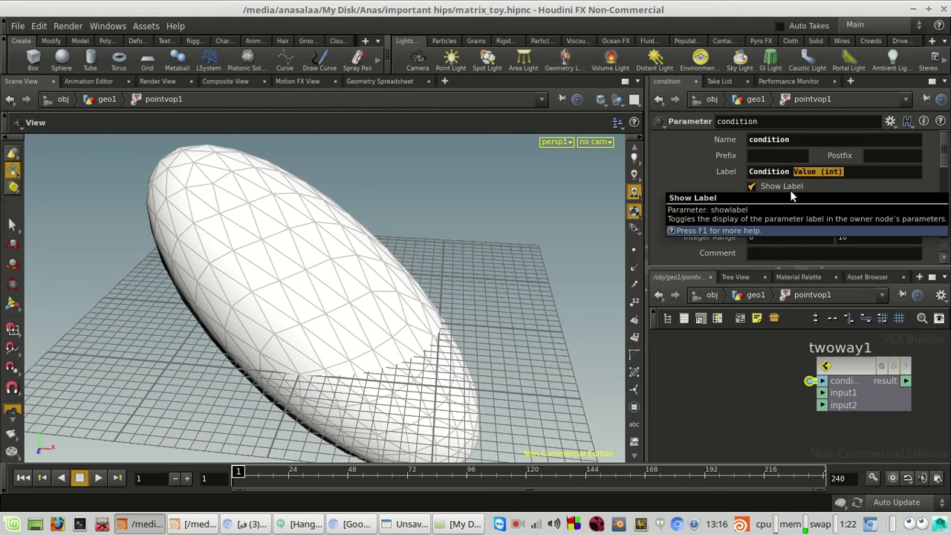
{"action": "key", "text": "BackSpace"}
{"action": "key", "text": "BackSpace"}
{"action": "key", "text": "BackSpace"}
{"action": "key", "text": "BackSpace"}
{"action": "key", "text": "BackSpace"}
{"action": "key", "text": "BackSpace"}
{"action": "key", "text": "BackSpace"}
{"action": "key", "text": "BackSpace"}
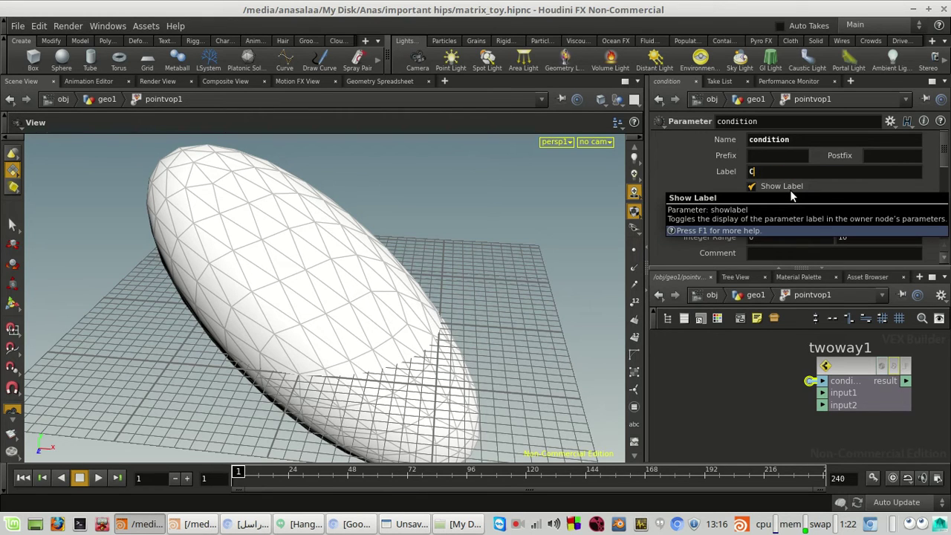
{"action": "type", "text": "In"}
{"action": "key", "text": "BackSpace"}
{"action": "key", "text": "BackSpace"}
{"action": "key", "text": "BackSpace"}
{"action": "type", "text": "Invert"}
Wire translate1's output matrix into input2 of twoway1.
{"action": "scroll", "coordinate": [768, 400], "scroll_direction": "down", "scroll_amount": 5}
{"action": "middle_click_drag", "start_coordinate": [768, 399], "coordinate": [784, 430]}
{"action": "scroll", "coordinate": [783, 365], "scroll_direction": "up", "scroll_amount": 4}
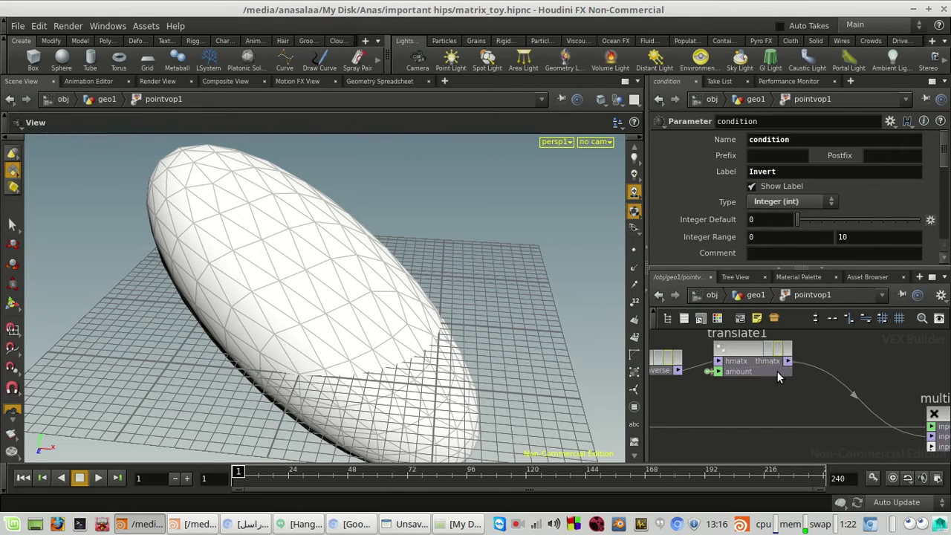
{"action": "scroll", "coordinate": [777, 371], "scroll_direction": "down", "scroll_amount": 4}
{"action": "scroll", "coordinate": [782, 418], "scroll_direction": "up", "scroll_amount": 4}
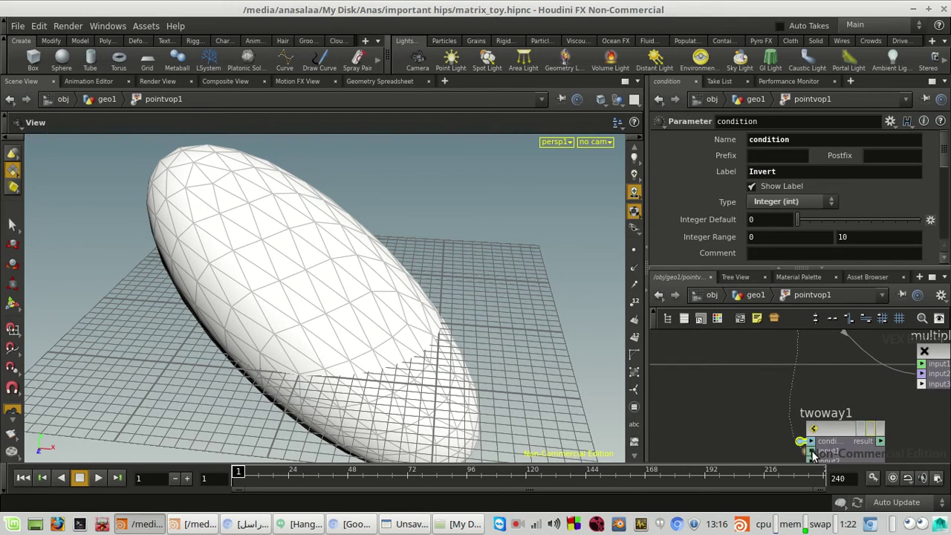
{"action": "left_click_drag", "start_coordinate": [812, 454], "coordinate": [805, 433]}
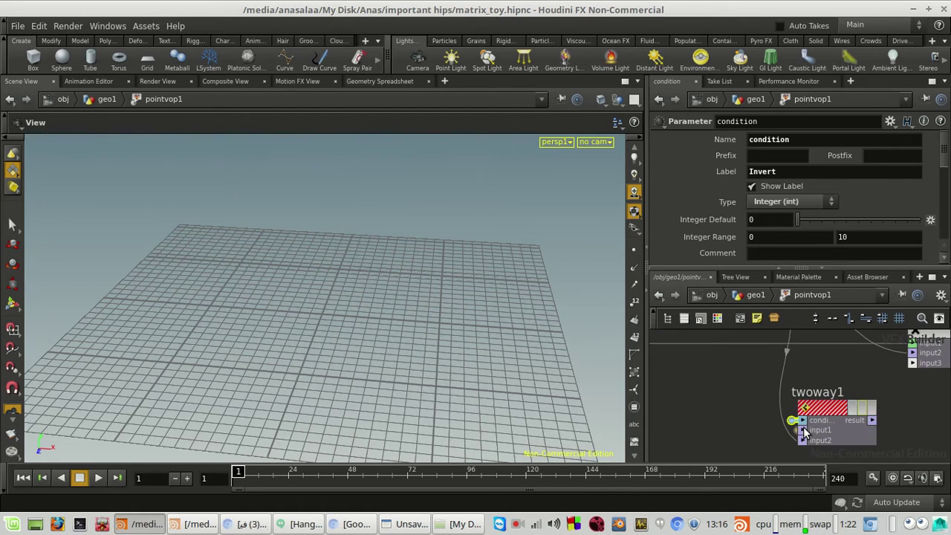
Duplicate translate1 with its amount parameter and feed the copy directly from m3tom41's output, bypassing invert1.
{"action": "scroll", "coordinate": [727, 401], "scroll_direction": "down", "scroll_amount": 3}
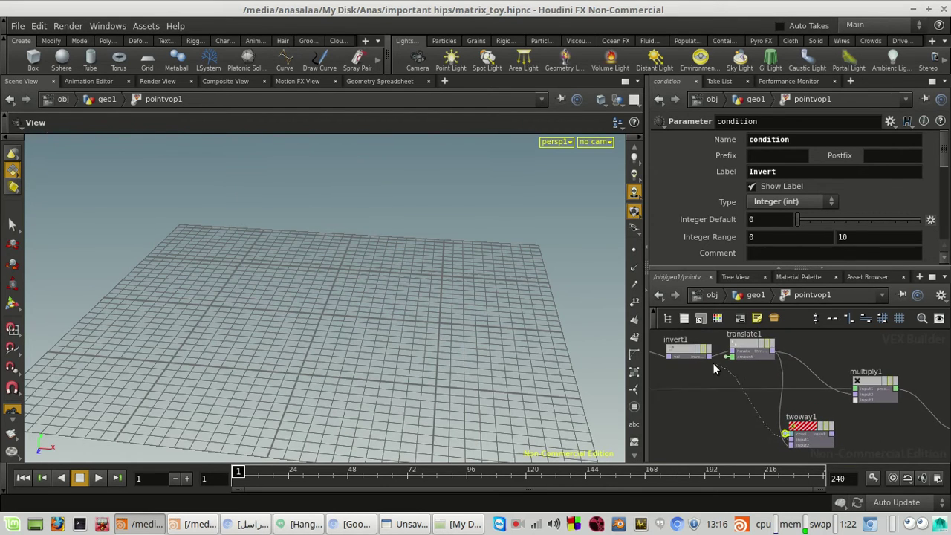
{"action": "scroll", "coordinate": [715, 365], "scroll_direction": "up", "scroll_amount": 2}
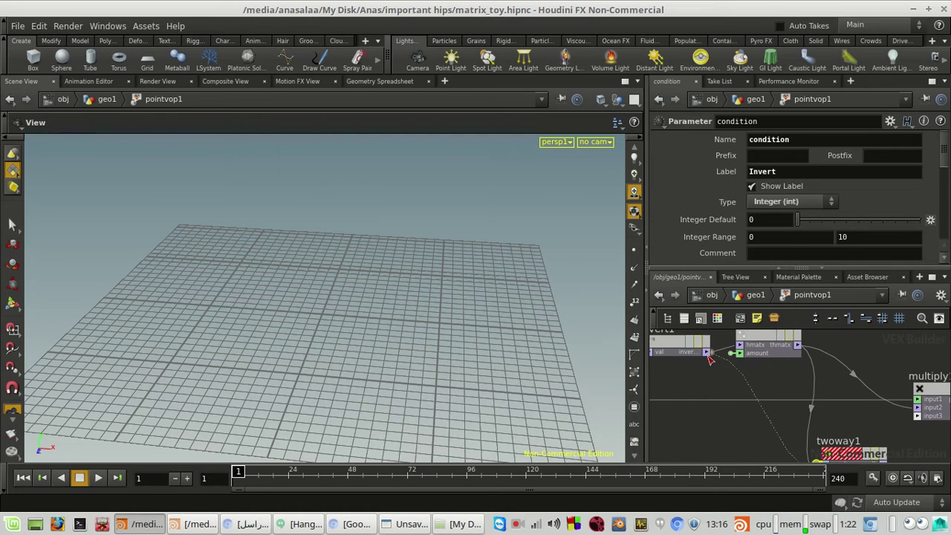
{"action": "scroll", "coordinate": [710, 363], "scroll_direction": "down", "scroll_amount": 3}
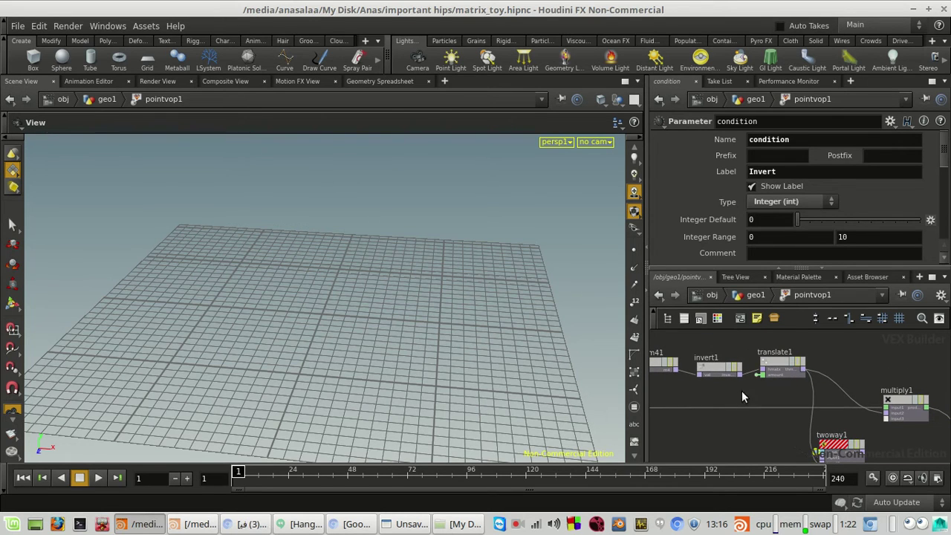
{"action": "left_click_drag", "start_coordinate": [834, 337], "coordinate": [748, 420]}
{"action": "key", "text": "ctrl+c"}
{"action": "key", "text": "ctrl+v"}
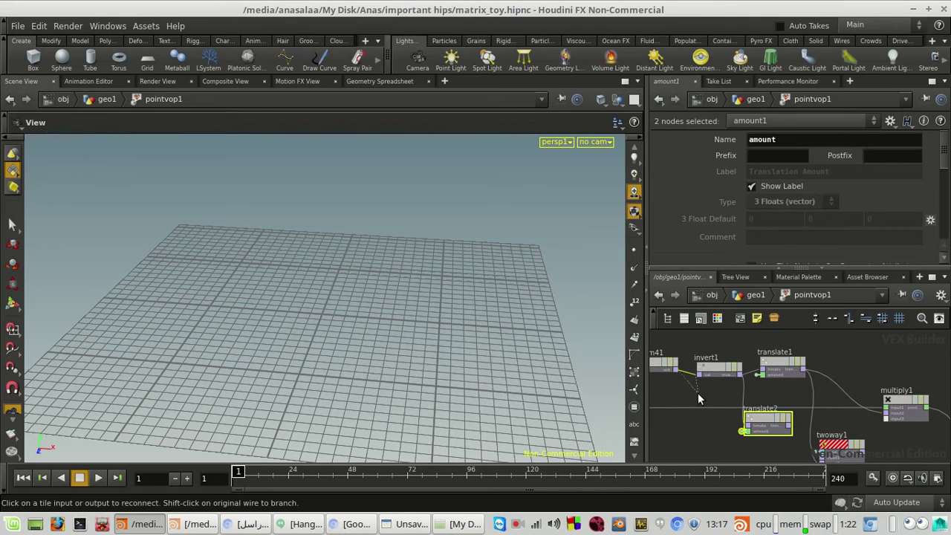
{"action": "scroll", "coordinate": [673, 372], "scroll_direction": "up", "scroll_amount": 2}
{"action": "left_click_drag", "start_coordinate": [727, 416], "coordinate": [770, 439]}
{"action": "middle_click_drag", "start_coordinate": [698, 437], "coordinate": [630, 378]}
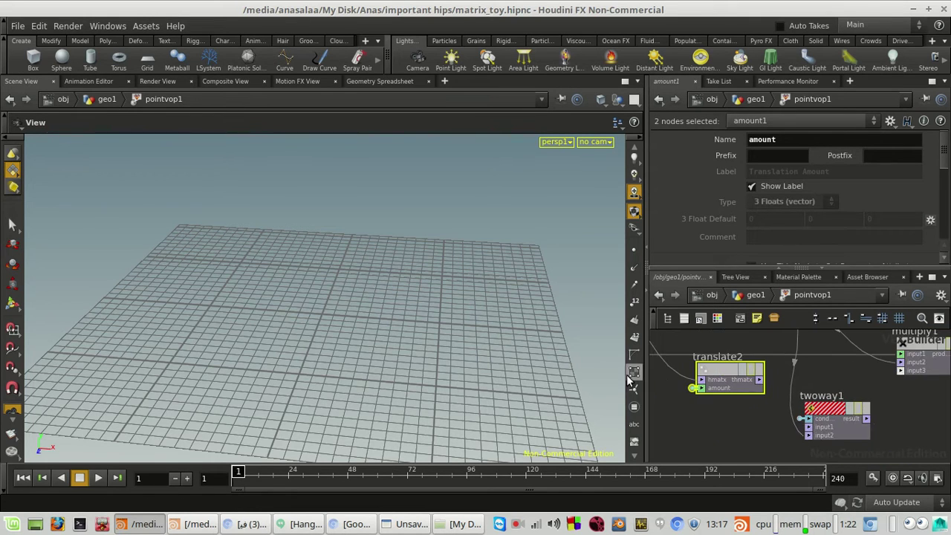
Wire translate2's output into input1 of twoway1 and twoway1's result into input2 of multiply1.
{"action": "left_click_drag", "start_coordinate": [758, 380], "coordinate": [823, 432]}
{"action": "left_click", "coordinate": [820, 435]}
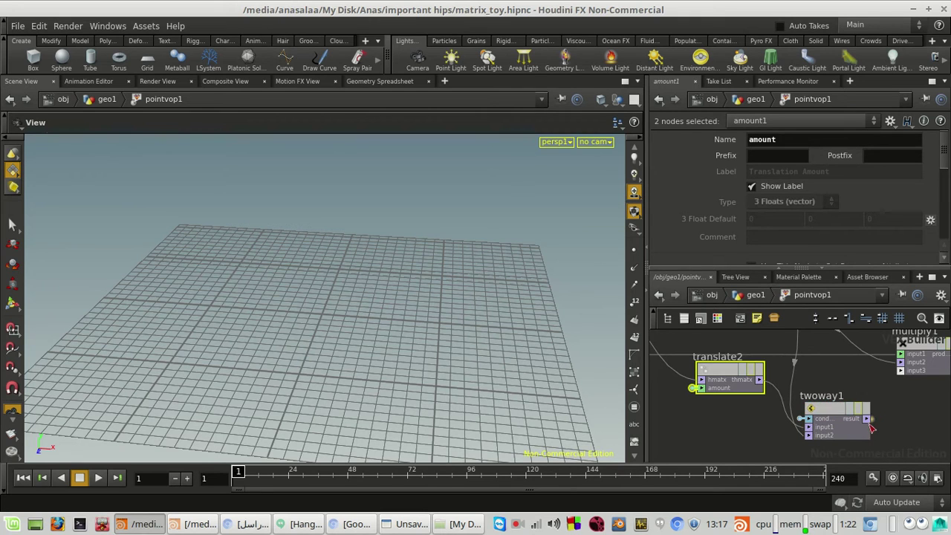
{"action": "middle_click_drag", "start_coordinate": [917, 416], "coordinate": [846, 447]}
{"action": "left_click", "coordinate": [832, 395]}
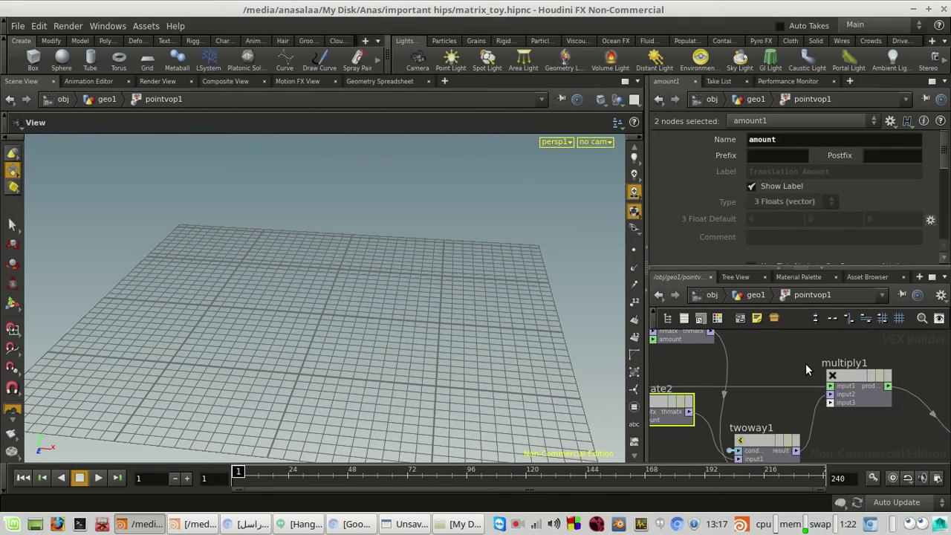
Check pointvop1's Invert parameter at the geo1 level, then expand twoway1's condition parameter into a node and delete it.
{"action": "left_click", "coordinate": [755, 296]}
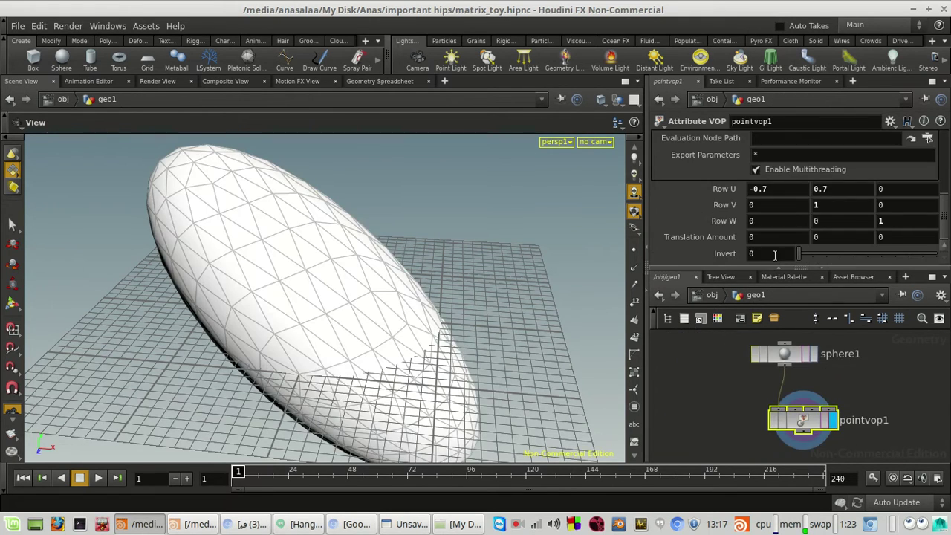
{"action": "double_click", "coordinate": [802, 419]}
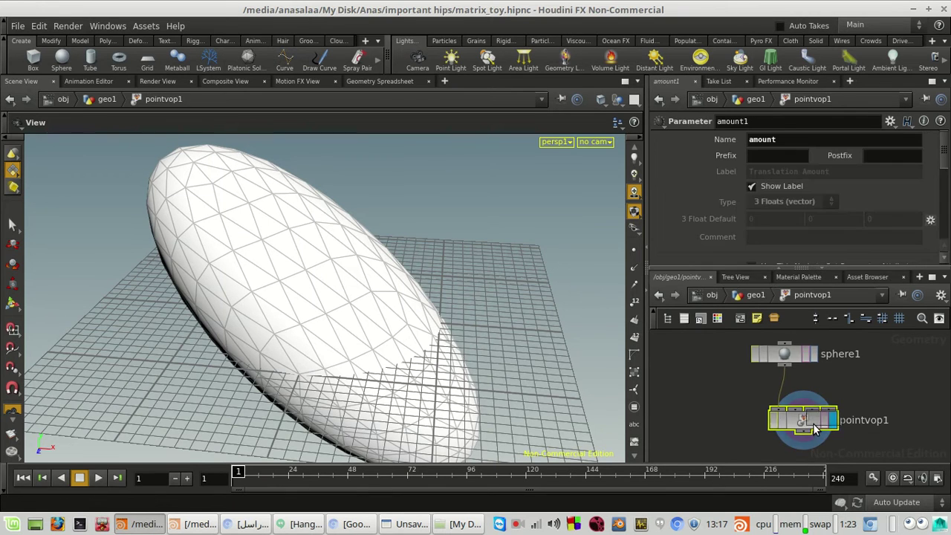
{"action": "scroll", "coordinate": [836, 402], "scroll_direction": "up", "scroll_amount": 1}
{"action": "scroll", "coordinate": [878, 406], "scroll_direction": "down", "scroll_amount": 1}
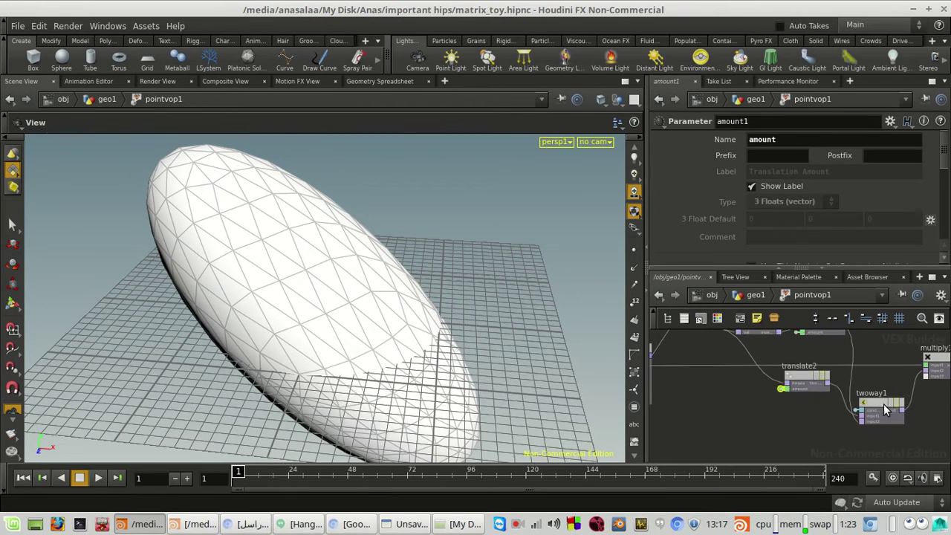
{"action": "scroll", "coordinate": [879, 406], "scroll_direction": "up", "scroll_amount": 3}
{"action": "left_click", "coordinate": [841, 413]}
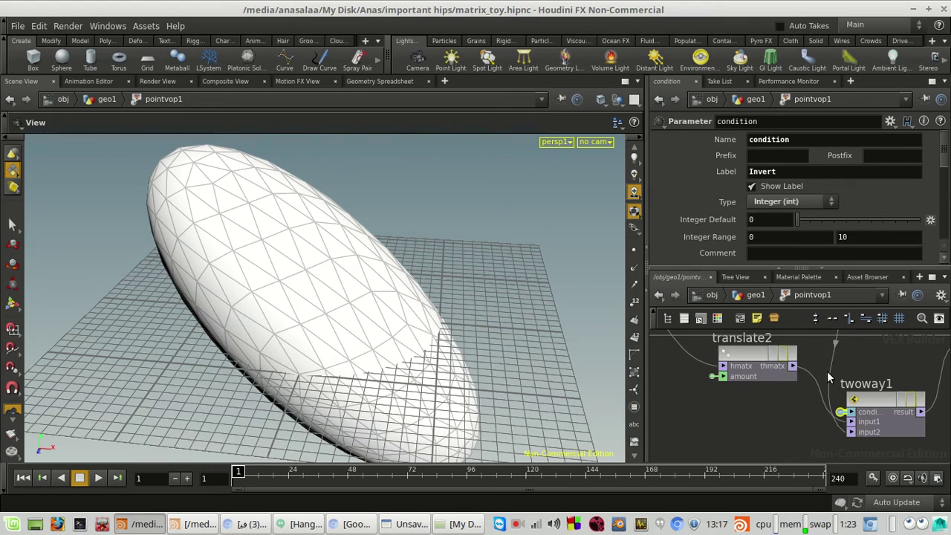
{"action": "double_click", "coordinate": [841, 412]}
{"action": "left_click_drag", "start_coordinate": [708, 379], "coordinate": [697, 432]}
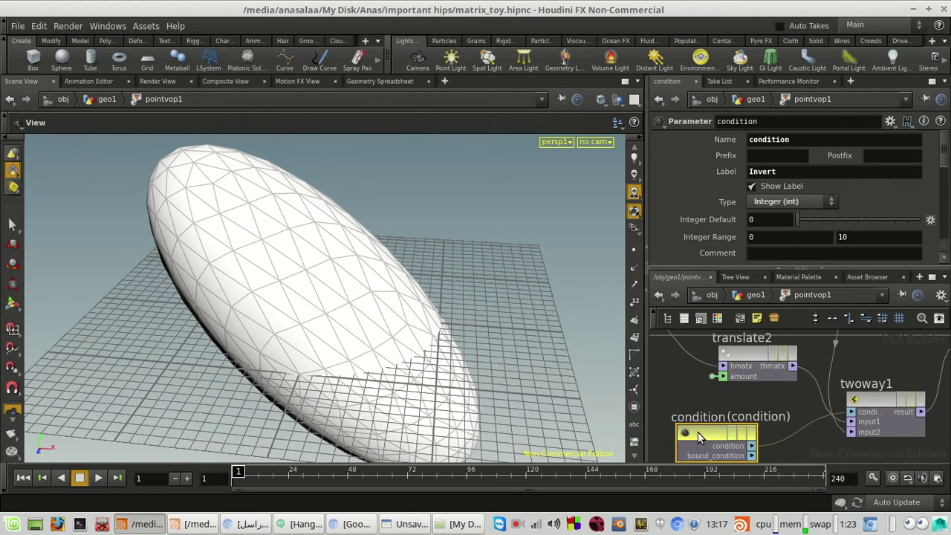
{"action": "key", "text": "Delete"}
Add a Toggle parameter labelled "Invert" after Translation Amount in pointvop1's parameter interface and accept the change.
{"action": "key", "text": "u"}
{"action": "left_click", "coordinate": [890, 121]}
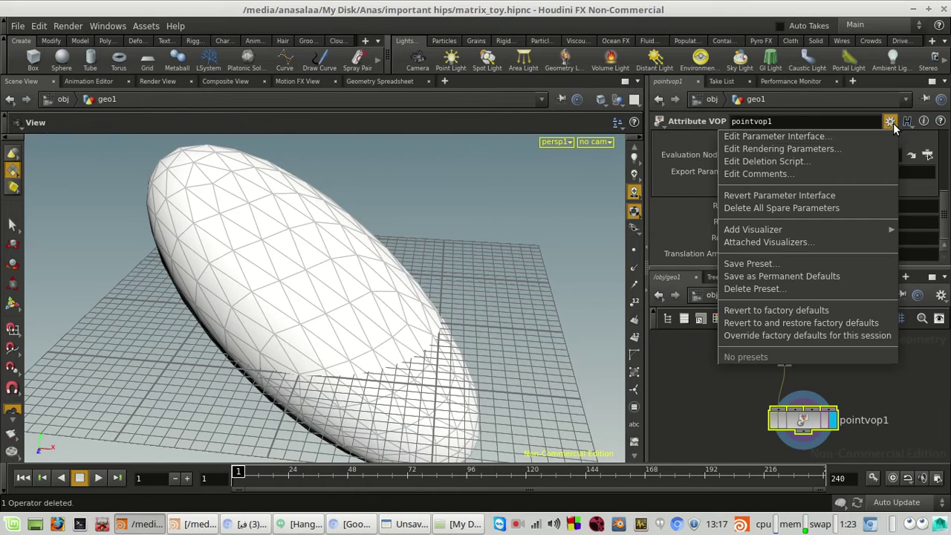
{"action": "left_click", "coordinate": [879, 136]}
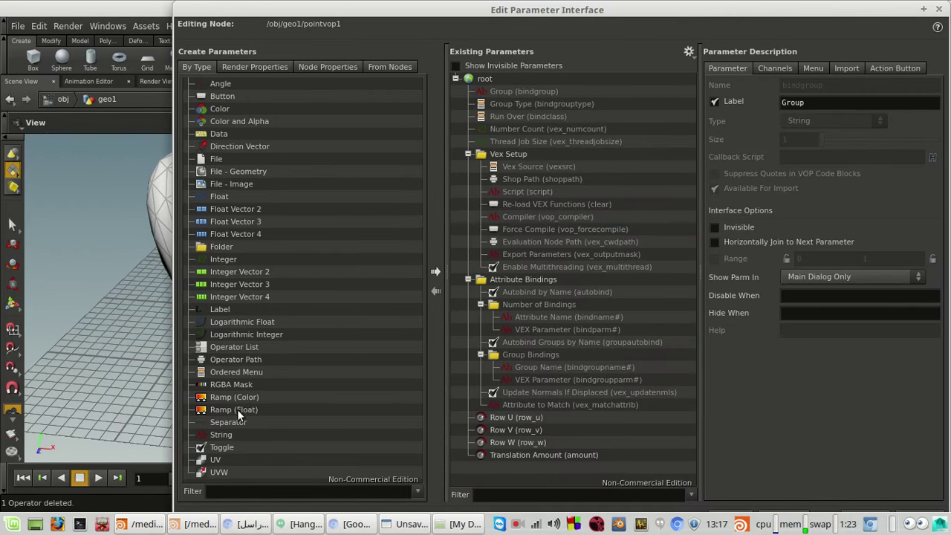
{"action": "left_click_drag", "start_coordinate": [233, 446], "coordinate": [522, 462]}
{"action": "double_click", "coordinate": [817, 100]}
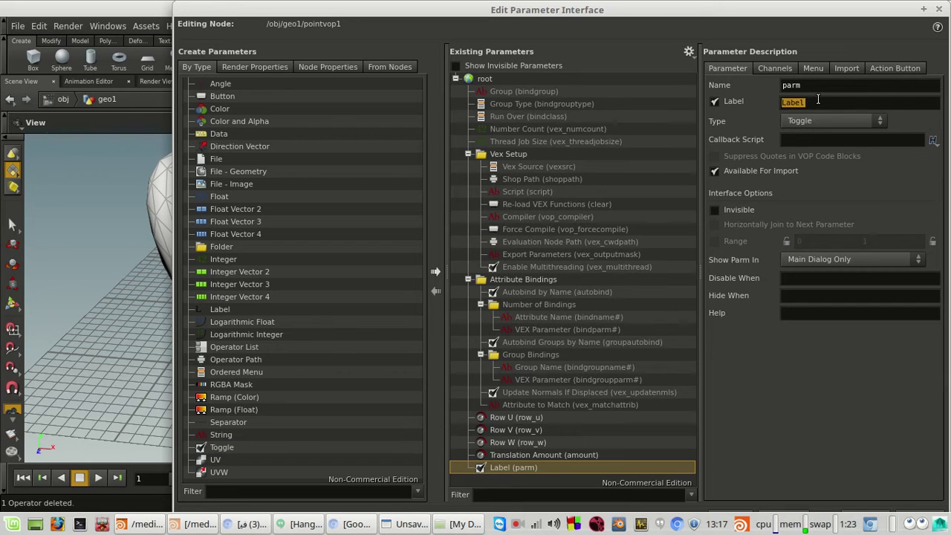
{"action": "type", "text": "Invert"}
{"action": "double_click", "coordinate": [800, 15]}
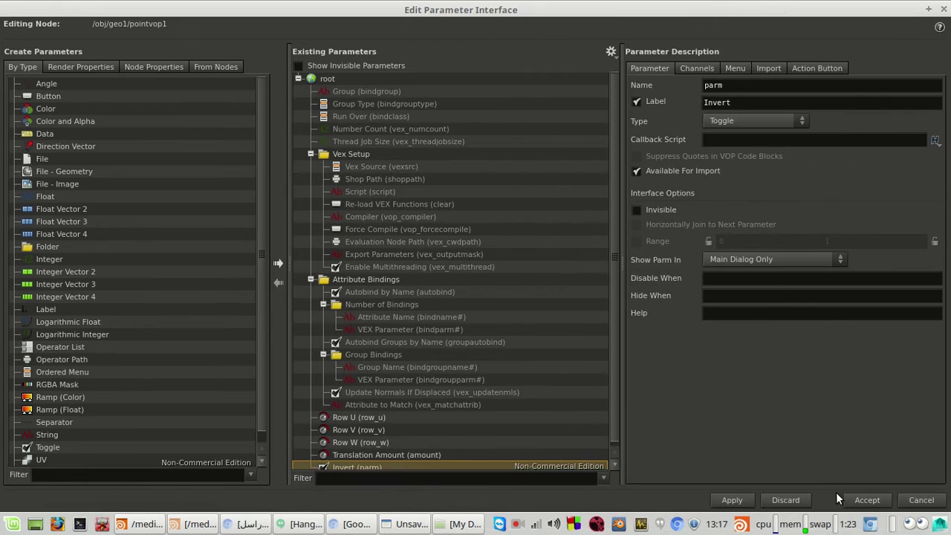
{"action": "left_click", "coordinate": [864, 500]}
Copy pointvop1's Invert toggle parameter, re-enter its VOP network and select twoway1.
{"action": "right_click", "coordinate": [759, 254]}
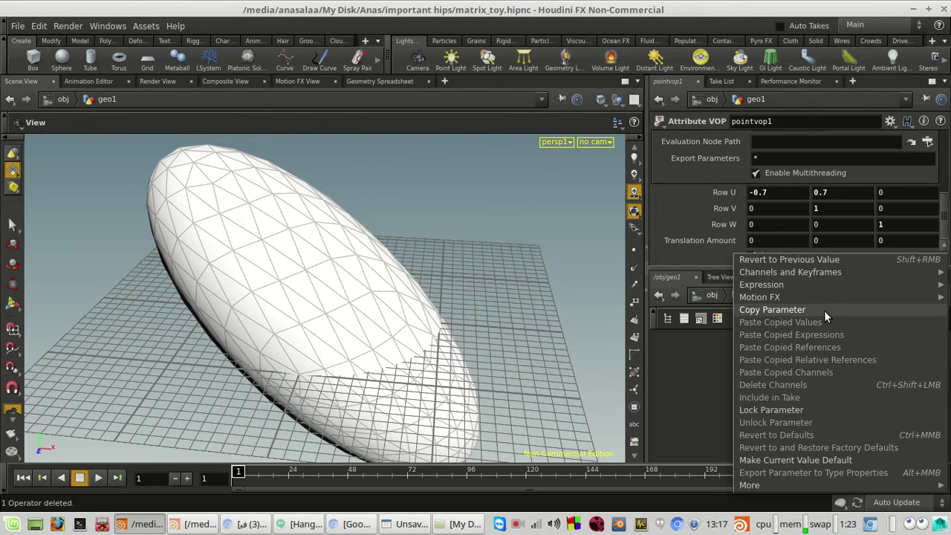
{"action": "left_click", "coordinate": [823, 310]}
{"action": "left_click", "coordinate": [803, 424]}
{"action": "double_click", "coordinate": [804, 423]}
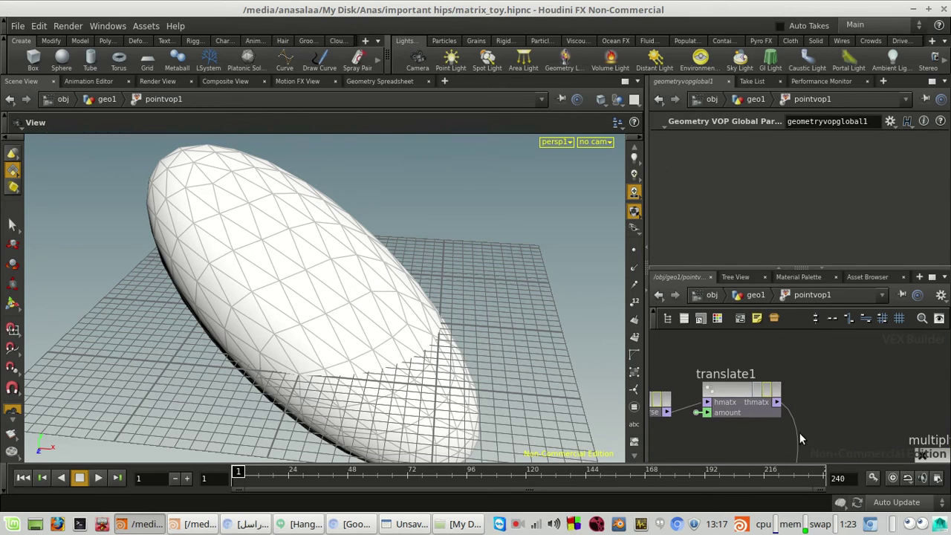
{"action": "left_click", "coordinate": [752, 295]}
{"action": "right_click", "coordinate": [763, 255]}
{"action": "left_click", "coordinate": [831, 315]}
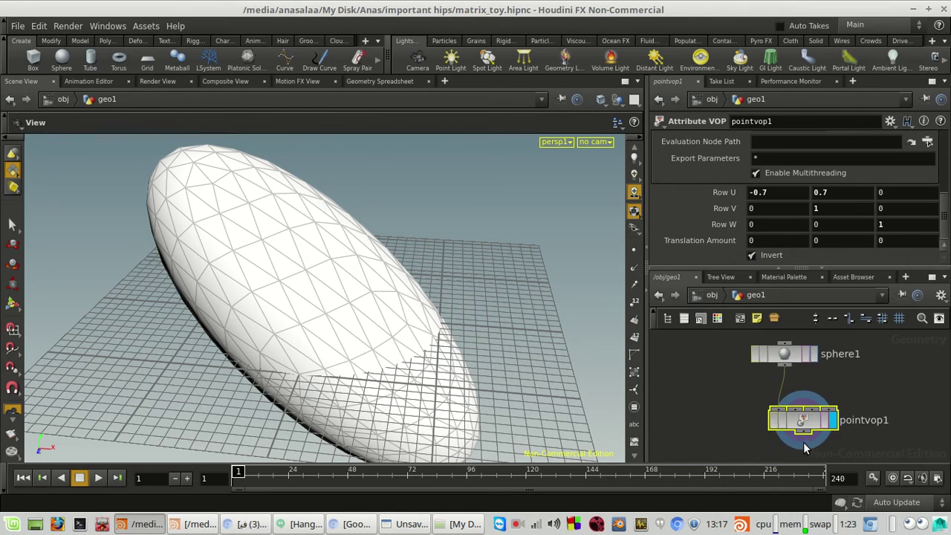
{"action": "double_click", "coordinate": [799, 420]}
{"action": "left_click", "coordinate": [836, 434]}
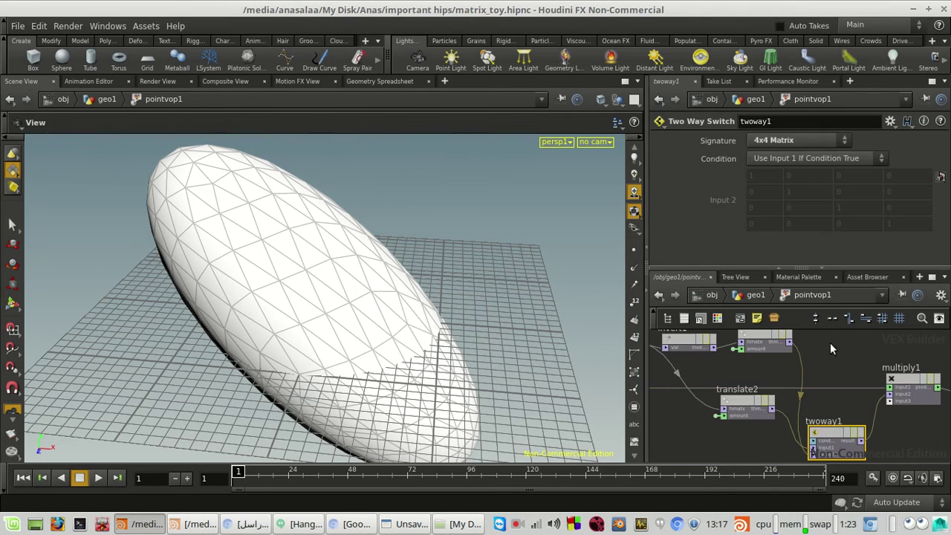
{"action": "right_click", "coordinate": [814, 444]}
{"action": "left_click", "coordinate": [839, 293]}
{"action": "scroll", "coordinate": [810, 416], "scroll_direction": "up", "scroll_amount": 4}
{"action": "key", "text": "ctrl+z"}
Promote twoway1's condition input to a parameter again and view the new parameter's type and default settings.
{"action": "scroll", "coordinate": [819, 395], "scroll_direction": "up", "scroll_amount": 2}
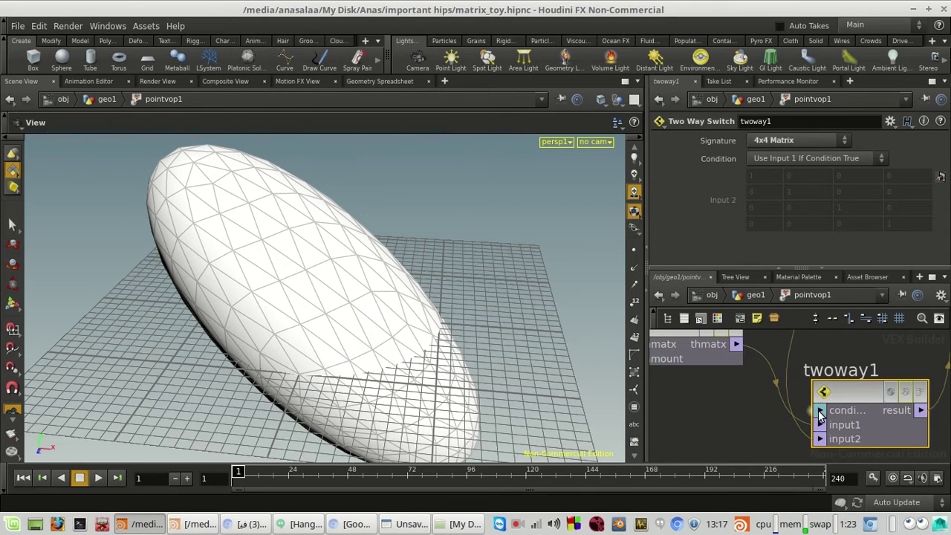
{"action": "right_click", "coordinate": [820, 409]}
{"action": "left_click", "coordinate": [858, 292]}
{"action": "middle_click", "coordinate": [800, 414]}
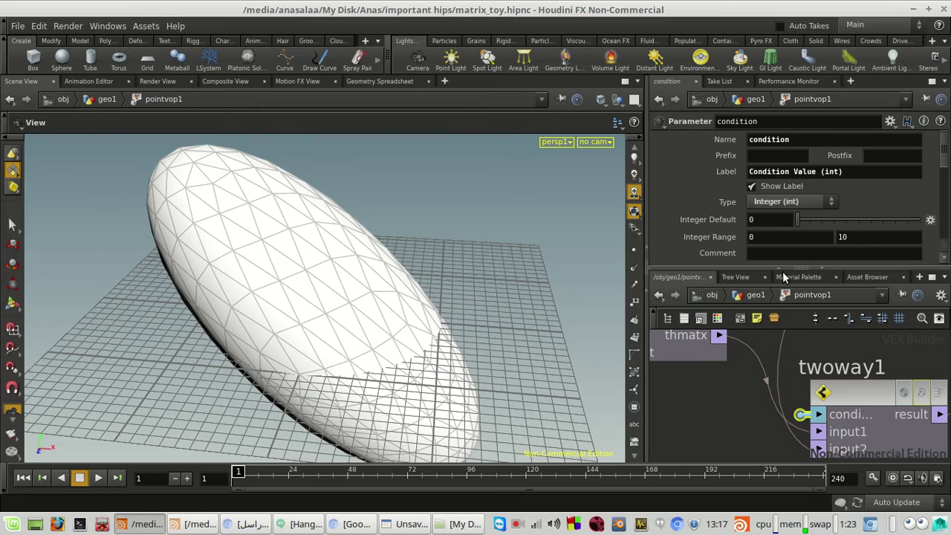
{"action": "scroll", "coordinate": [815, 223], "scroll_direction": "down", "scroll_amount": 3}
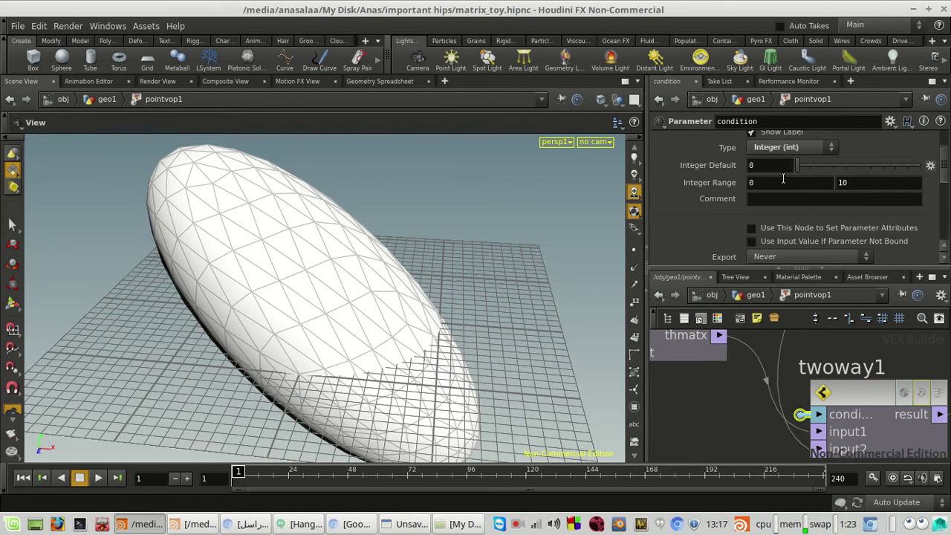
Try referencing the copied Invert toggle in the condition parameter's Integer Default with ch("../parm").
{"action": "scroll", "coordinate": [782, 193], "scroll_direction": "down", "scroll_amount": 5}
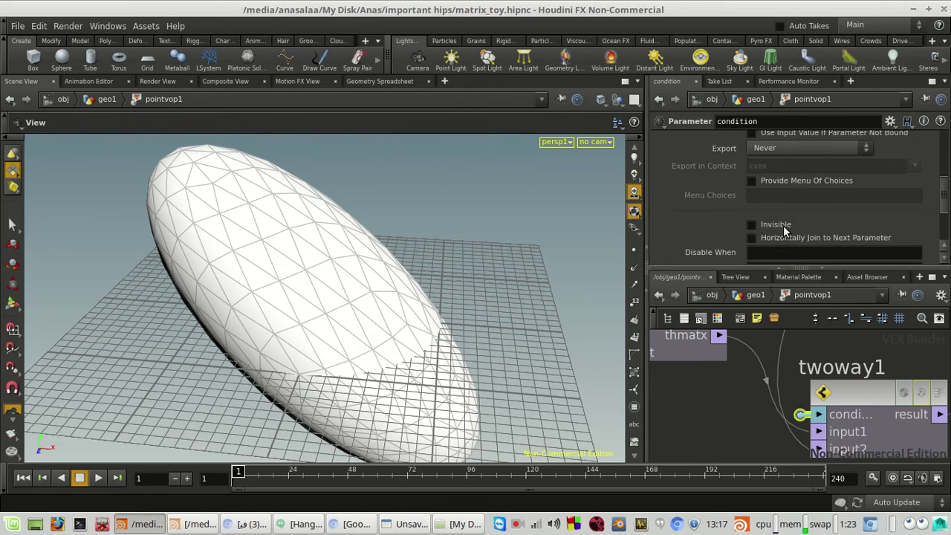
{"action": "scroll", "coordinate": [785, 226], "scroll_direction": "up", "scroll_amount": 5}
{"action": "right_click", "coordinate": [735, 184]}
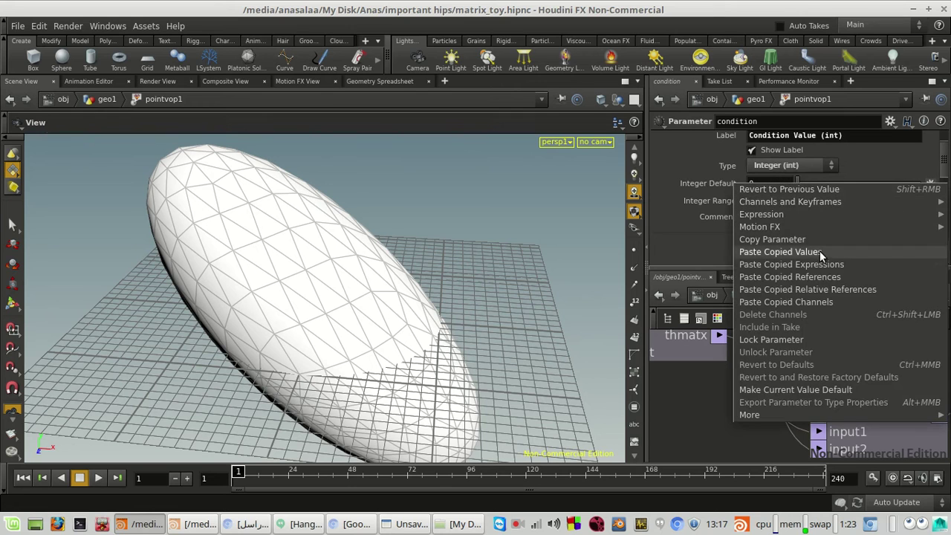
{"action": "left_click", "coordinate": [844, 291]}
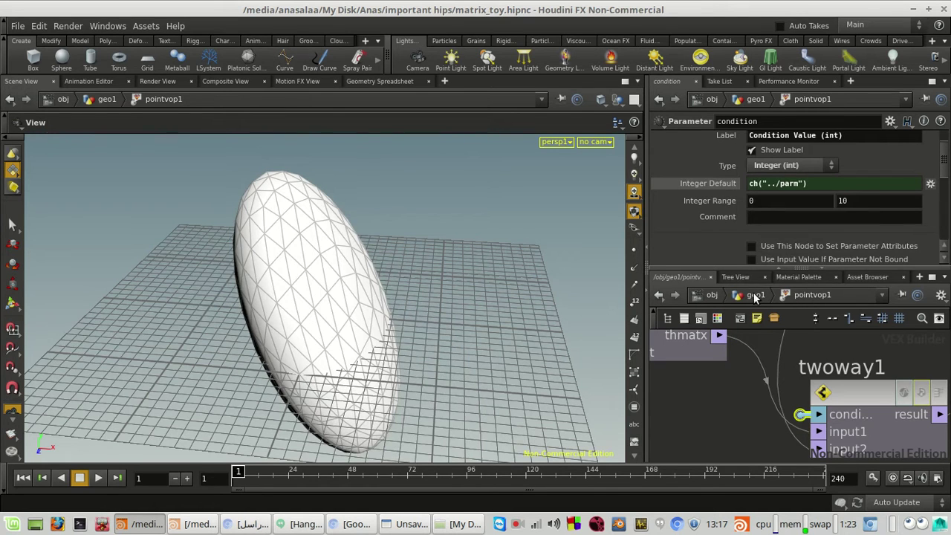
Return to the geo1 level and show the expression behind pointvop1's Condition Value (int).
{"action": "left_click", "coordinate": [755, 295]}
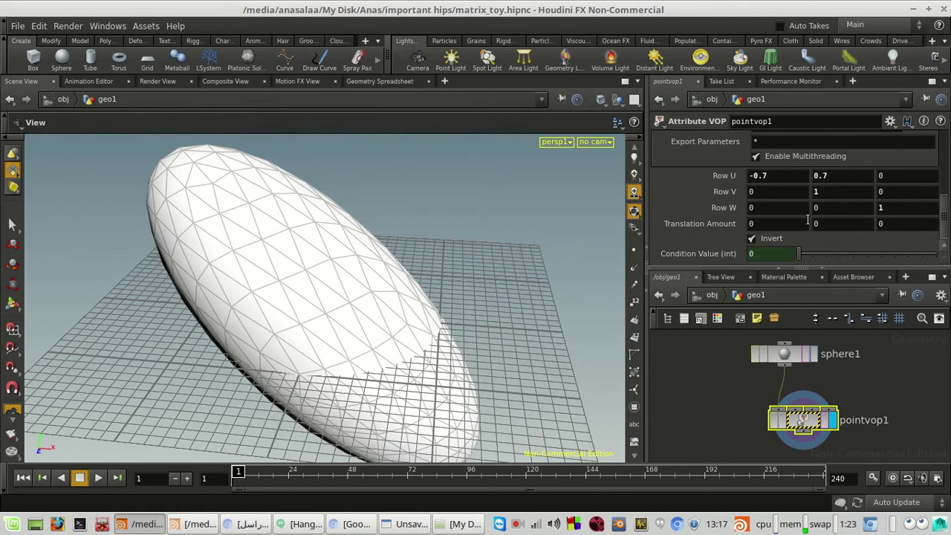
{"action": "left_click", "coordinate": [776, 239]}
{"action": "left_click", "coordinate": [726, 257]}
{"action": "left_click", "coordinate": [727, 254]}
{"action": "key", "text": "ctrl+v"}
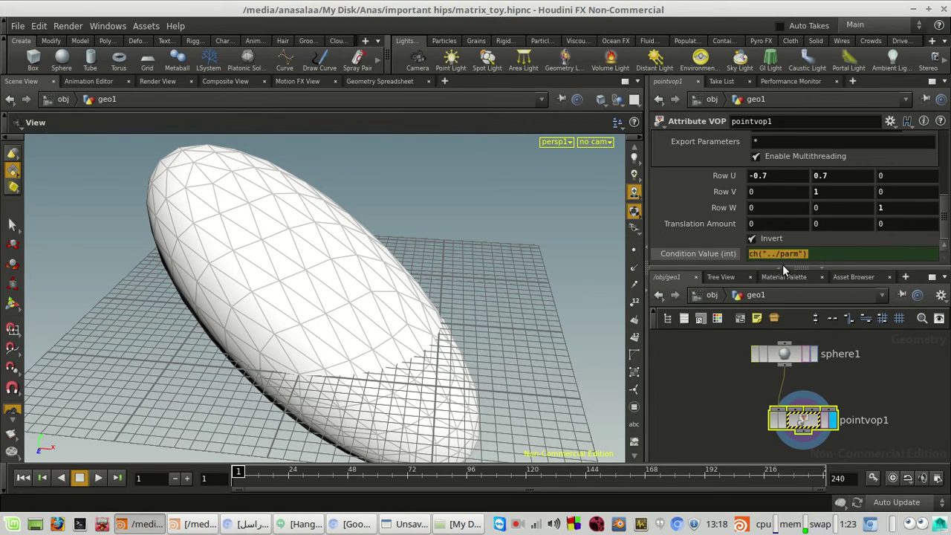
Read pointvop1's node information, and remove the ch("../parm") reference from the condition value.
{"action": "double_click", "coordinate": [820, 416]}
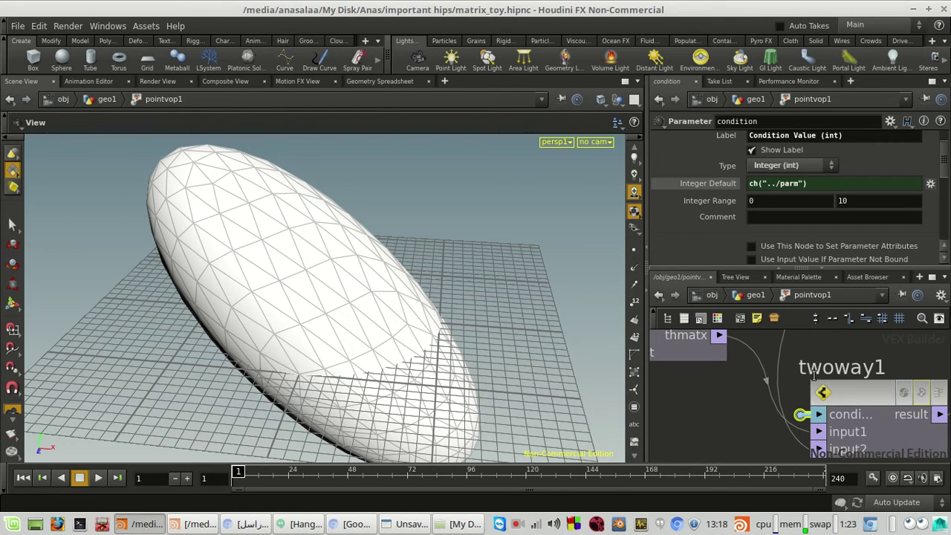
{"action": "left_click", "coordinate": [755, 295]}
{"action": "middle_click", "coordinate": [808, 420]}
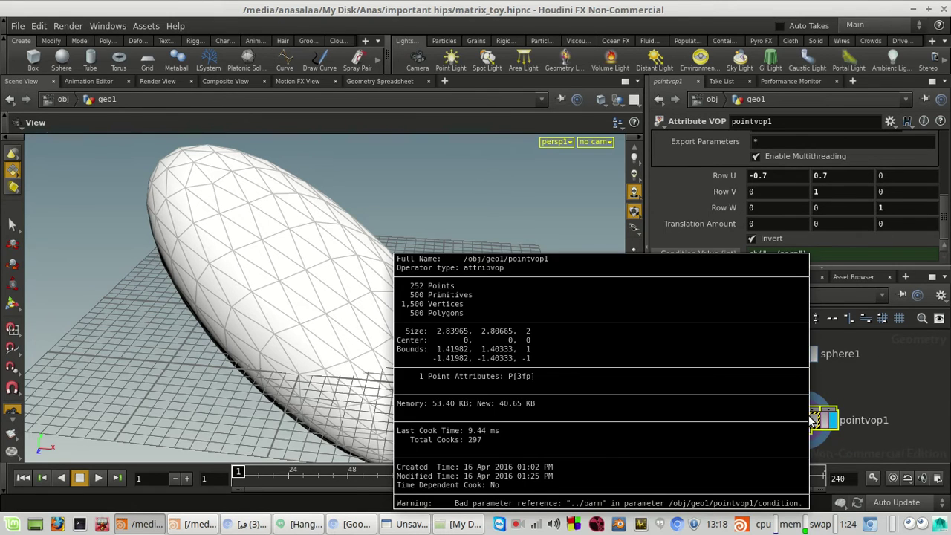
{"action": "double_click", "coordinate": [809, 420]}
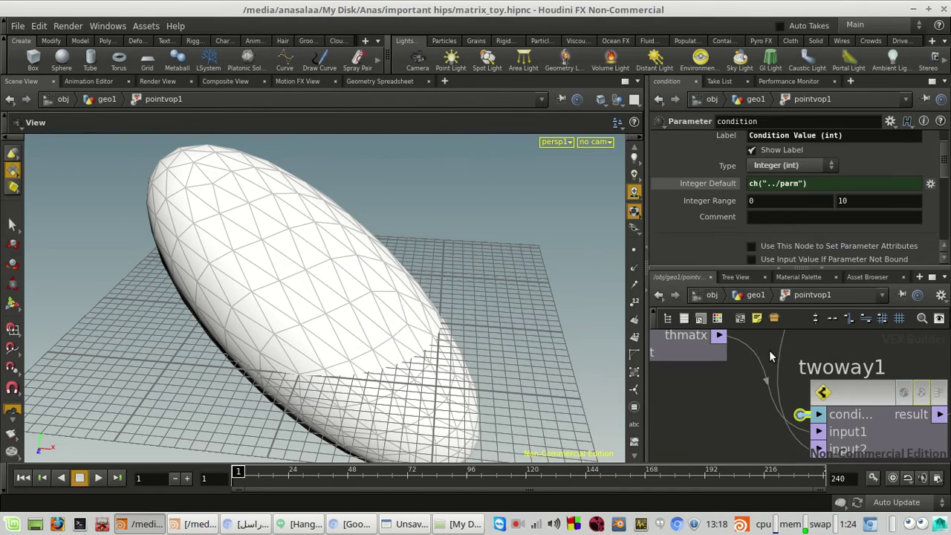
{"action": "left_click", "coordinate": [756, 295]}
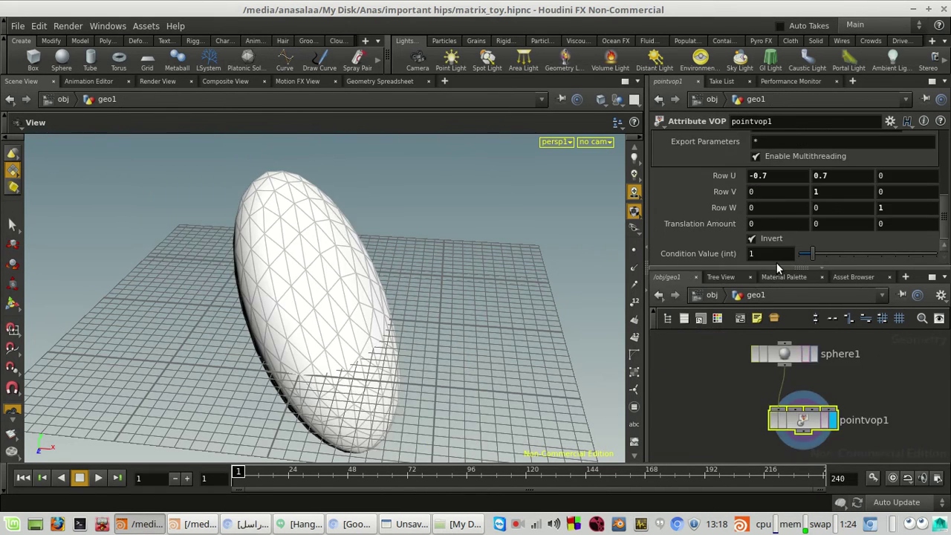
Link pointvop1's Condition Value (int) to the Invert toggle with ch("parm") and check the condition parameter inside the VOP network.
{"action": "right_click", "coordinate": [778, 254]}
{"action": "left_click", "coordinate": [802, 366]}
{"action": "key", "text": "Return"}
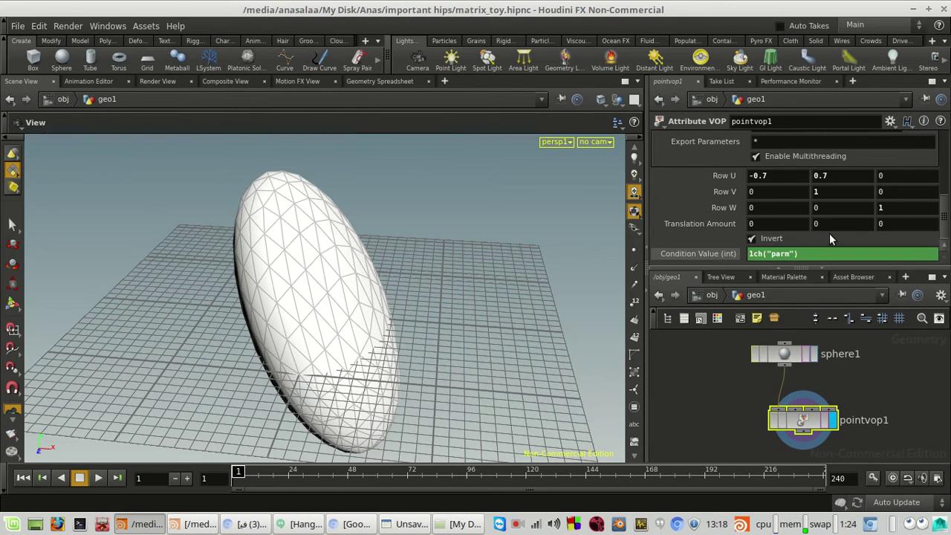
{"action": "double_click", "coordinate": [810, 420]}
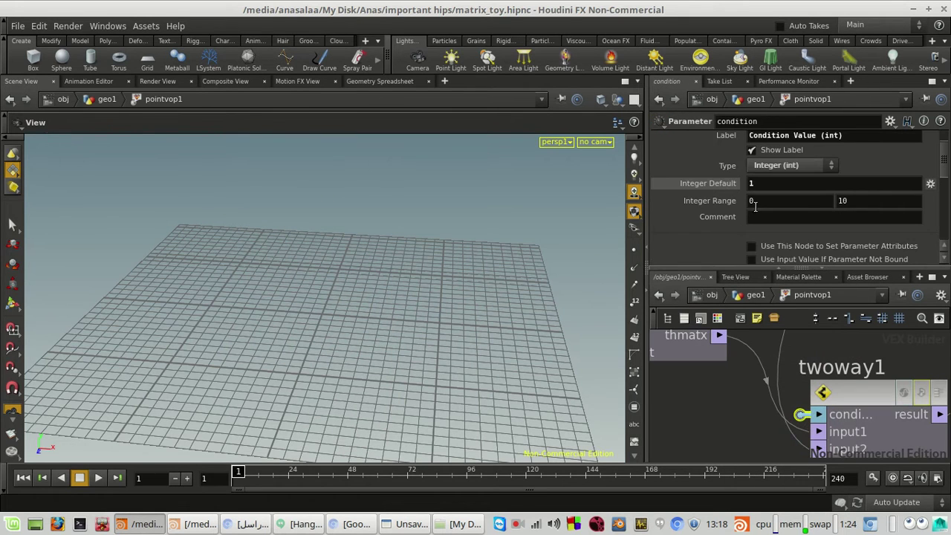
{"action": "left_click", "coordinate": [756, 295]}
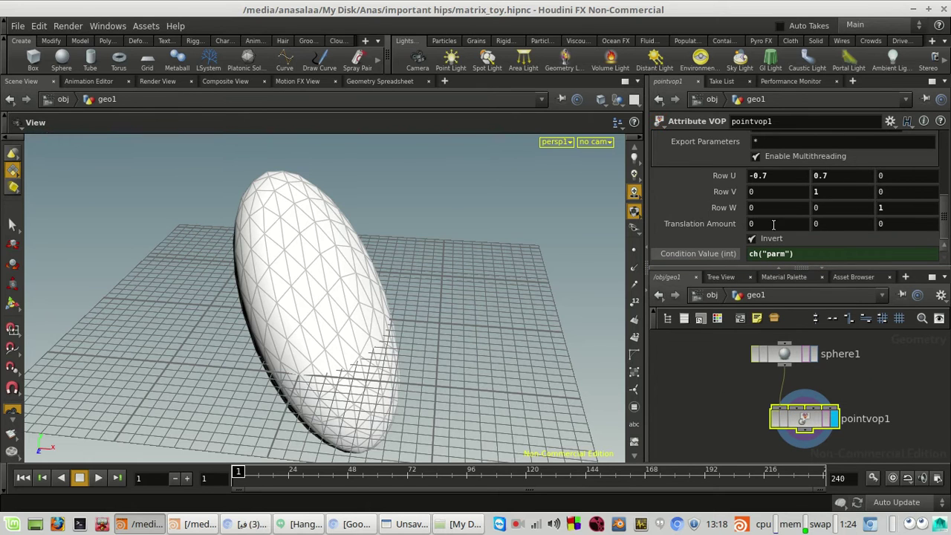
Switch pointvop1's Invert toggle on and off to test its effect on the geometry.
{"action": "left_click", "coordinate": [769, 238]}
{"action": "left_click", "coordinate": [772, 240]}
{"action": "left_click", "coordinate": [772, 240]}
{"action": "left_click", "coordinate": [772, 240]}
Make the condition parameter invisible in the VOP network and test the Invert toggle again at the geo1 level.
{"action": "double_click", "coordinate": [807, 419]}
{"action": "scroll", "coordinate": [797, 225], "scroll_direction": "down", "scroll_amount": 4}
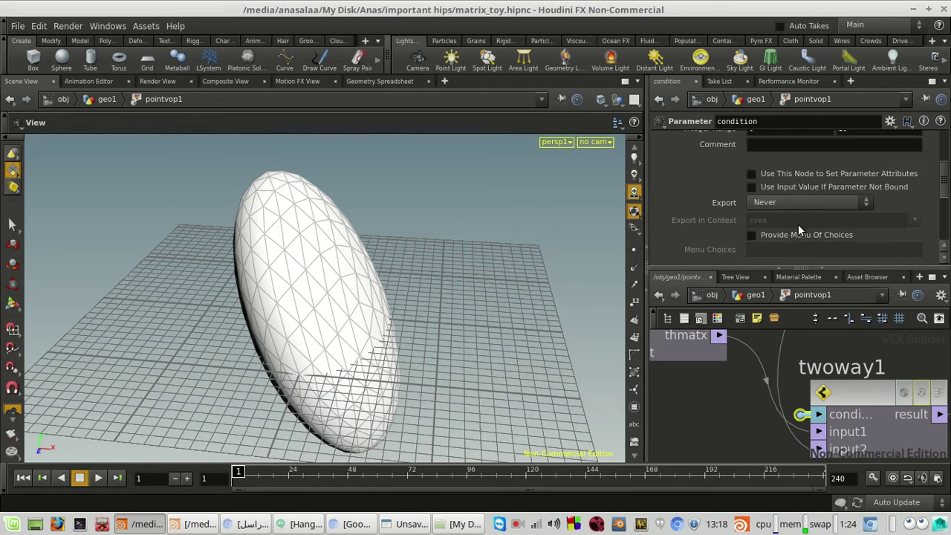
{"action": "left_click", "coordinate": [752, 295]}
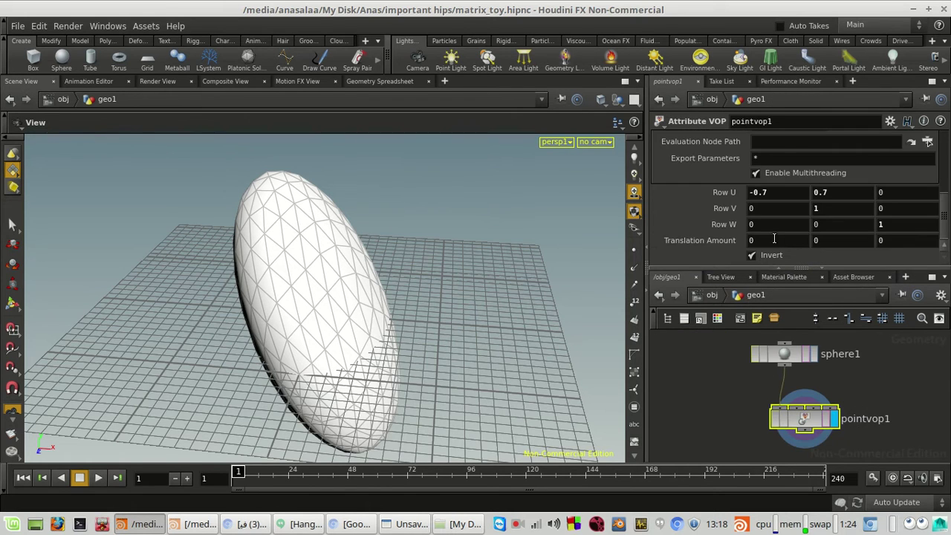
{"action": "left_click", "coordinate": [777, 257]}
{"action": "left_click", "coordinate": [777, 257]}
Set pointvop1's Row U to 1, 0, 0 and activate the Select tool in the scene view.
{"action": "left_click", "coordinate": [796, 197]}
{"action": "type", "text": "1"}
{"action": "key", "text": "Tab"}
{"action": "type", "text": "0"}
{"action": "key", "text": "Return"}
{"action": "key", "text": "h"}
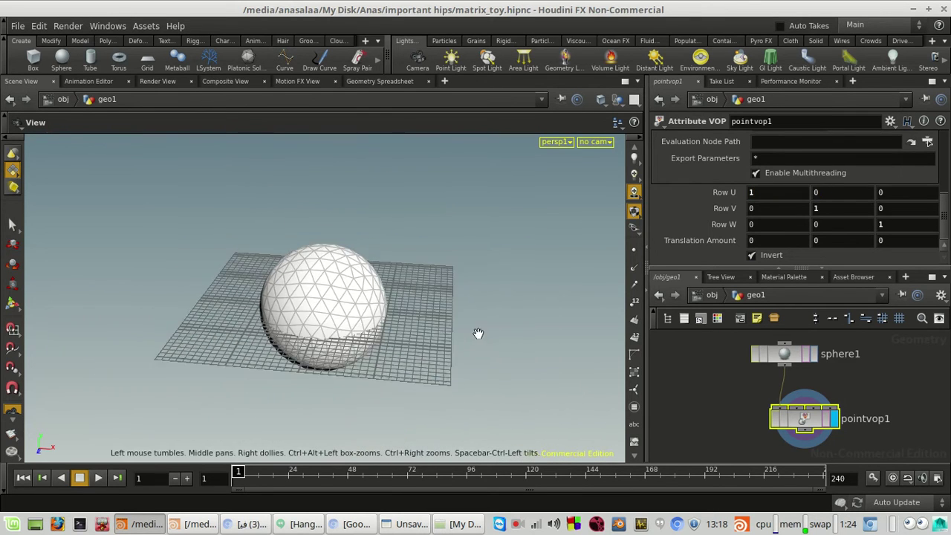
{"action": "left_click_drag", "start_coordinate": [478, 334], "coordinate": [496, 318]}
{"action": "scroll", "coordinate": [549, 275], "scroll_direction": "up", "scroll_amount": 6}
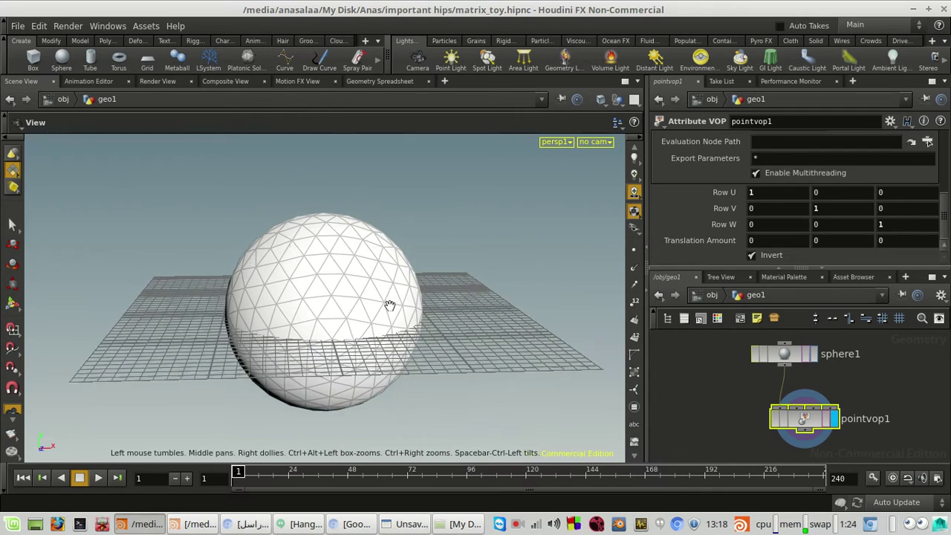
{"action": "right_click_drag", "start_coordinate": [390, 305], "coordinate": [349, 371]}
{"action": "scroll", "coordinate": [442, 349], "scroll_direction": "down", "scroll_amount": 3}
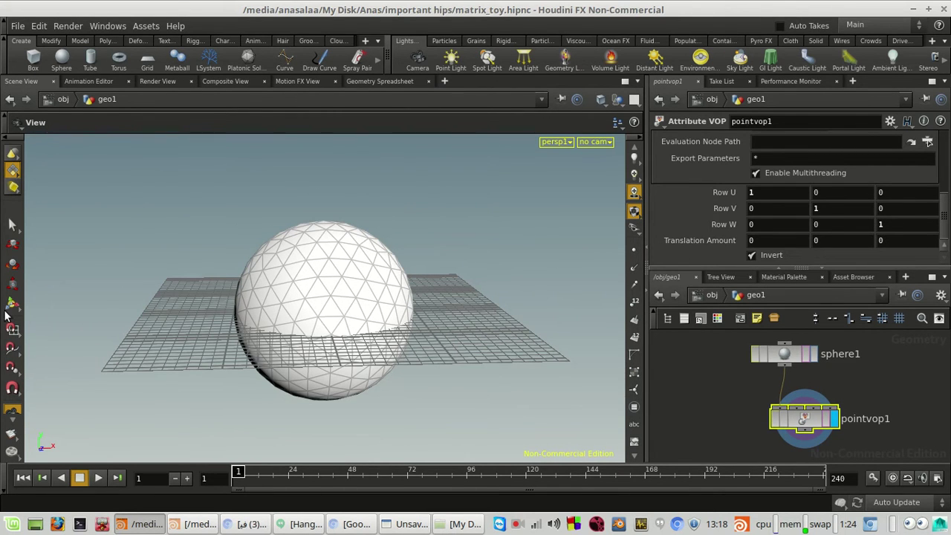
{"action": "left_click", "coordinate": [12, 225]}
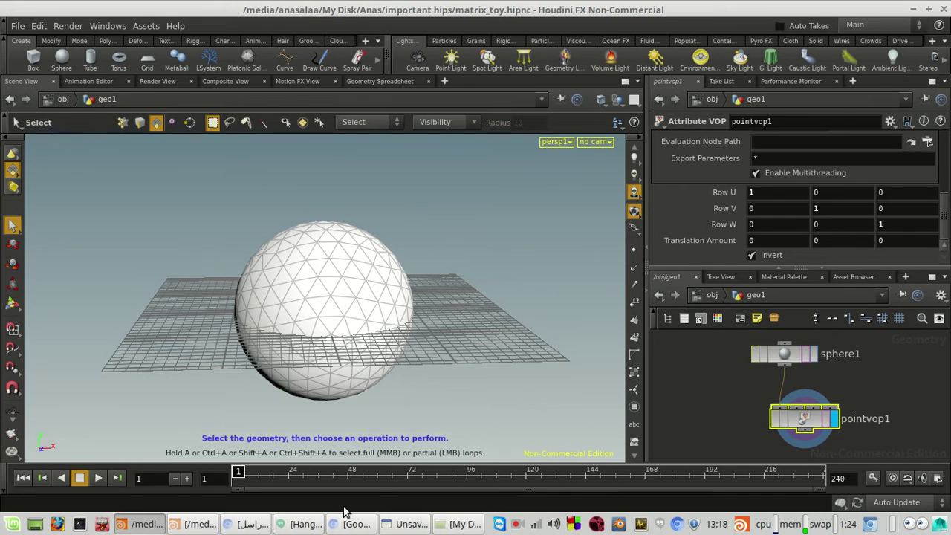
Switch to Pinta, scribble underlines beneath the handwritten A and A⁻¹, and return to Houdini.
{"action": "left_click", "coordinate": [405, 523]}
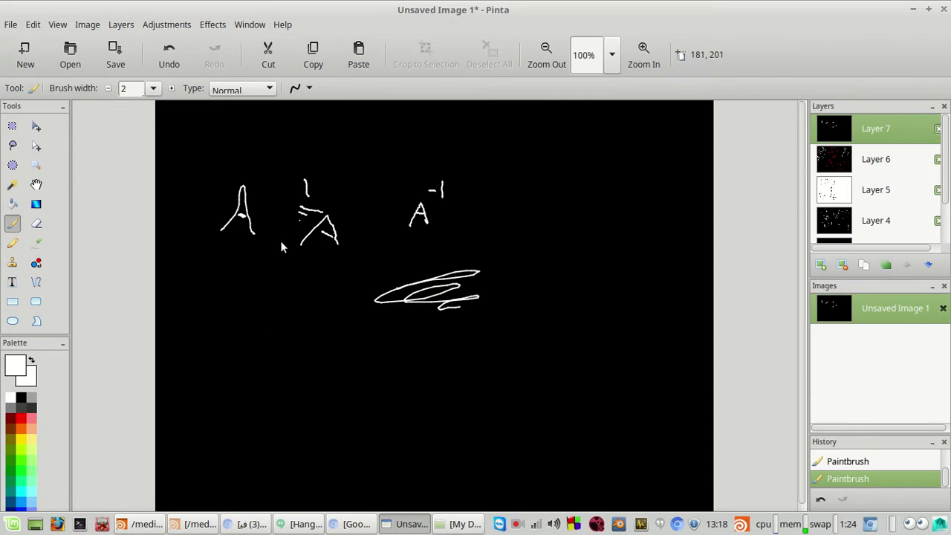
{"action": "left_click_drag", "start_coordinate": [283, 260], "coordinate": [289, 261]}
{"action": "mouse_move", "coordinate": [409, 249]}
{"action": "left_mouse_down"}
{"action": "mouse_move", "coordinate": [486, 254]}
{"action": "mouse_move", "coordinate": [420, 248]}
{"action": "left_mouse_up"}
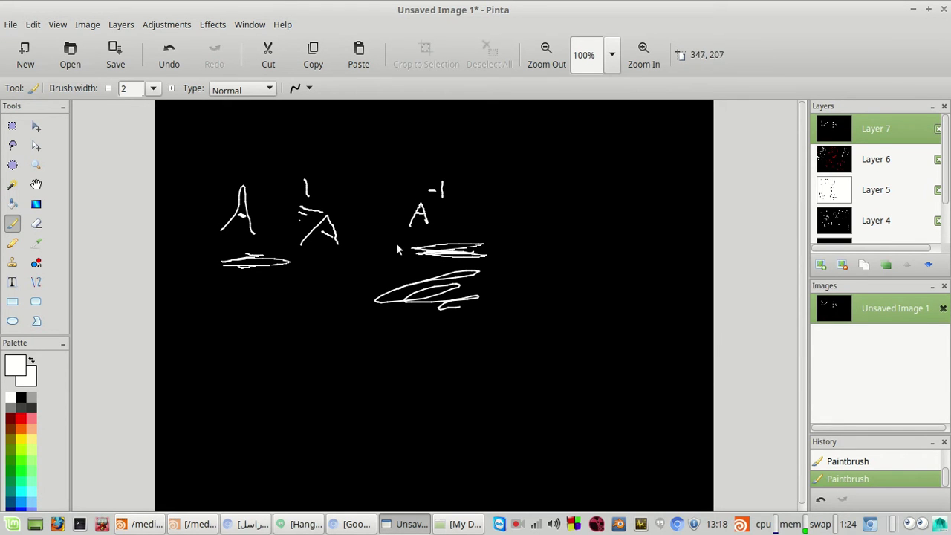
{"action": "left_click", "coordinate": [145, 523]}
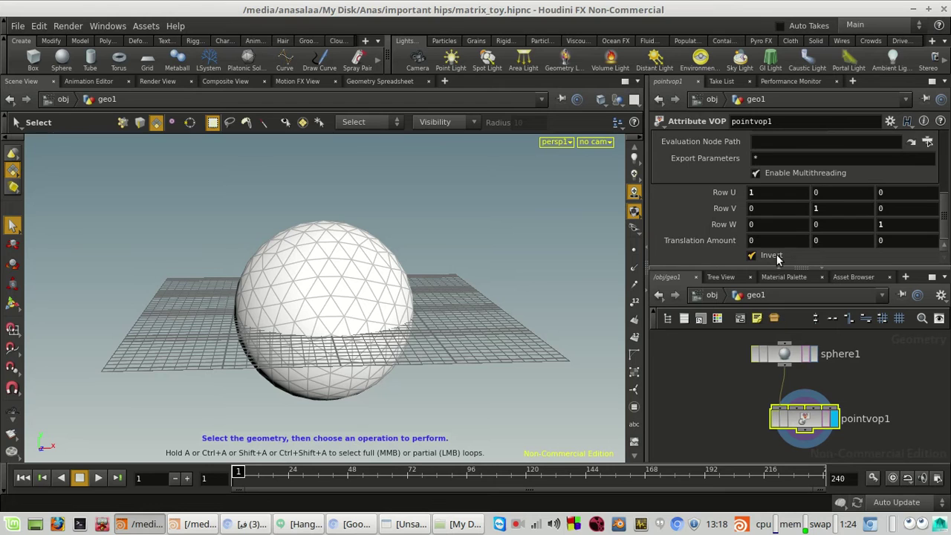
Inspect how invert1 and translate1 are connected in pointvop1's network, nudging both nodes and selecting invert1.
{"action": "double_click", "coordinate": [802, 419]}
{"action": "scroll", "coordinate": [806, 416], "scroll_direction": "down", "scroll_amount": 4}
{"action": "middle_click_drag", "start_coordinate": [788, 421], "coordinate": [826, 478]}
{"action": "middle_click_drag", "start_coordinate": [785, 392], "coordinate": [831, 442]}
{"action": "scroll", "coordinate": [773, 394], "scroll_direction": "up", "scroll_amount": 1}
{"action": "left_click_drag", "start_coordinate": [728, 377], "coordinate": [735, 369]}
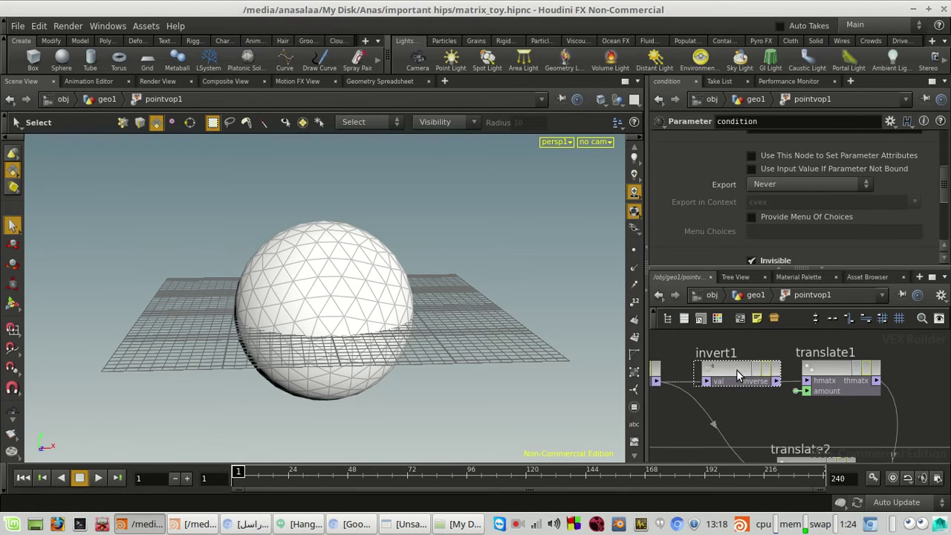
{"action": "left_click_drag", "start_coordinate": [835, 370], "coordinate": [852, 377]}
{"action": "scroll", "coordinate": [745, 375], "scroll_direction": "up", "scroll_amount": 1}
{"action": "left_click", "coordinate": [765, 367]}
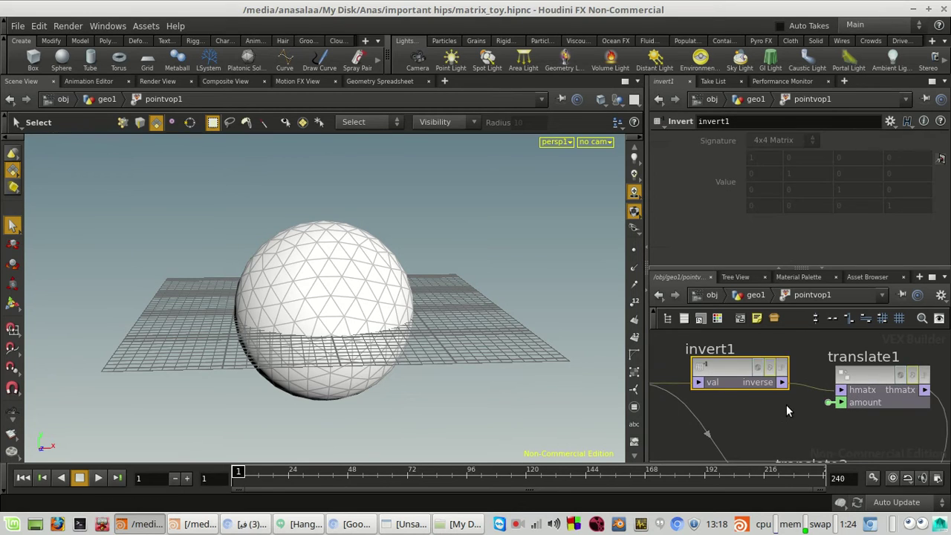
Move invert1 after translate1 in the chain, between translate1 and twoway1, and return to the geo1 level.
{"action": "middle_click_drag", "start_coordinate": [786, 404], "coordinate": [721, 390]}
{"action": "scroll", "coordinate": [726, 394], "scroll_direction": "down", "scroll_amount": 3}
{"action": "scroll", "coordinate": [723, 390], "scroll_direction": "up", "scroll_amount": 1}
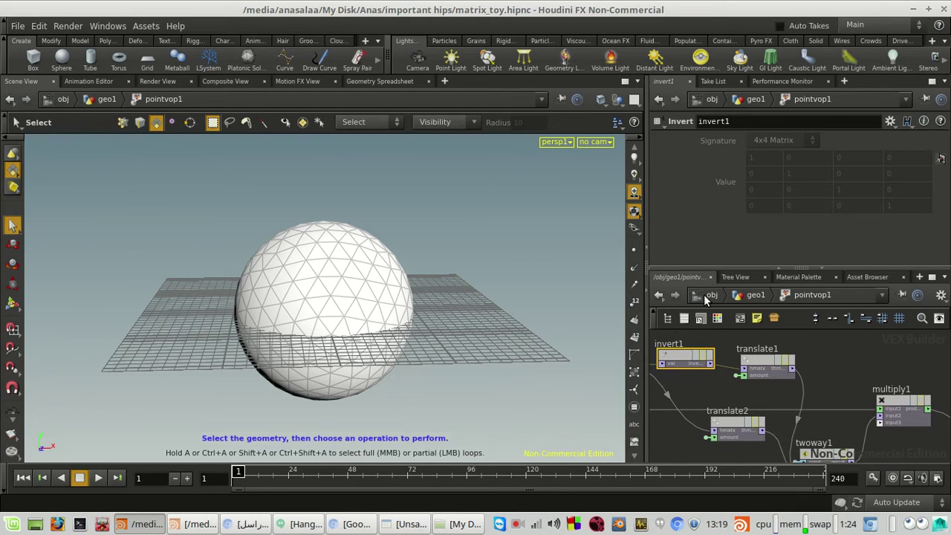
{"action": "left_click_drag", "start_coordinate": [687, 356], "coordinate": [799, 393]}
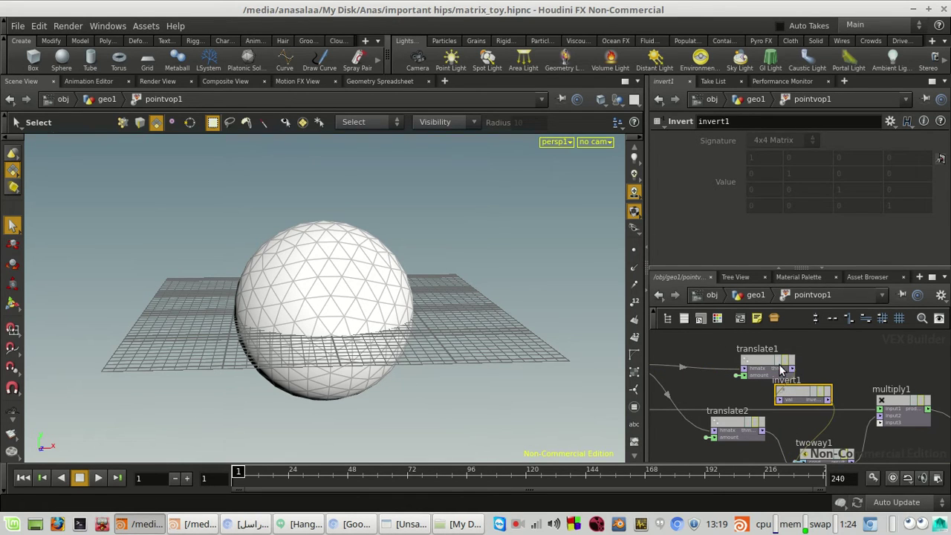
{"action": "left_click_drag", "start_coordinate": [762, 364], "coordinate": [732, 346]}
{"action": "left_click_drag", "start_coordinate": [789, 390], "coordinate": [788, 375]}
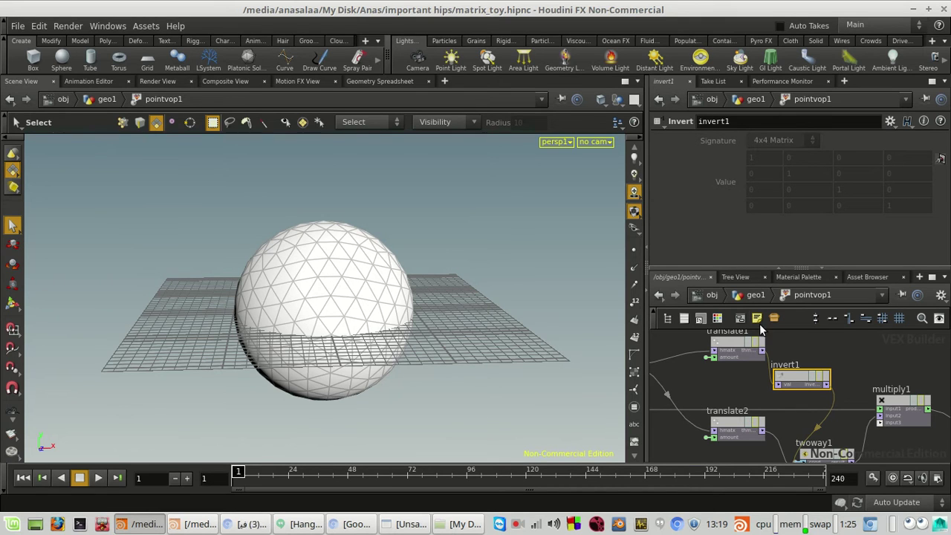
{"action": "left_click", "coordinate": [751, 295]}
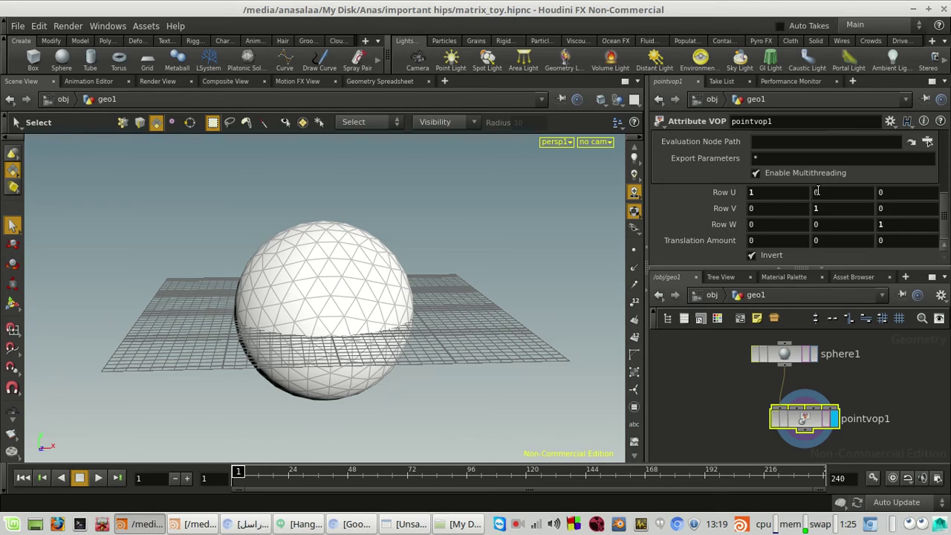
Set the first value of pointvop1's Row U to 2 and turn Invert off.
{"action": "left_click", "coordinate": [776, 254]}
{"action": "type", "text": "2"}
{"action": "key", "text": "Return"}
{"action": "left_click", "coordinate": [772, 256]}
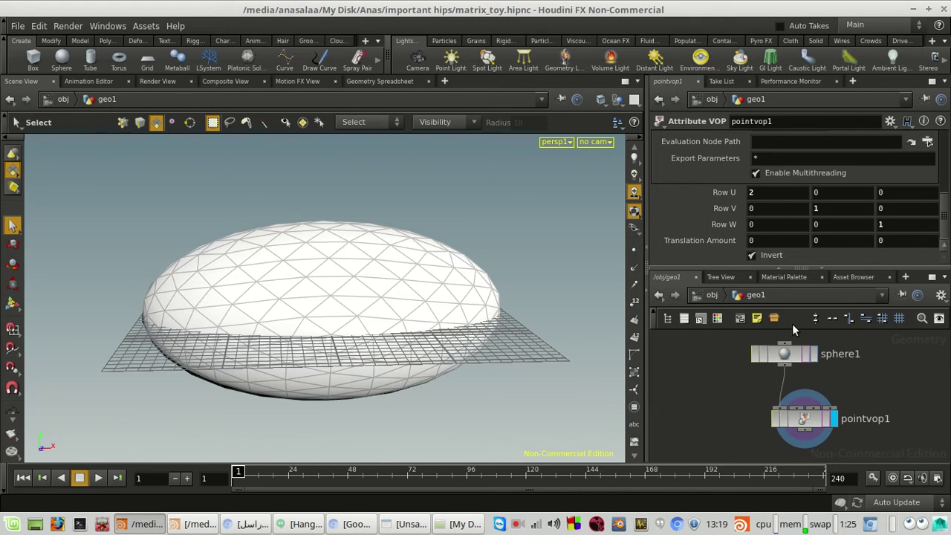
{"action": "left_click", "coordinate": [769, 260]}
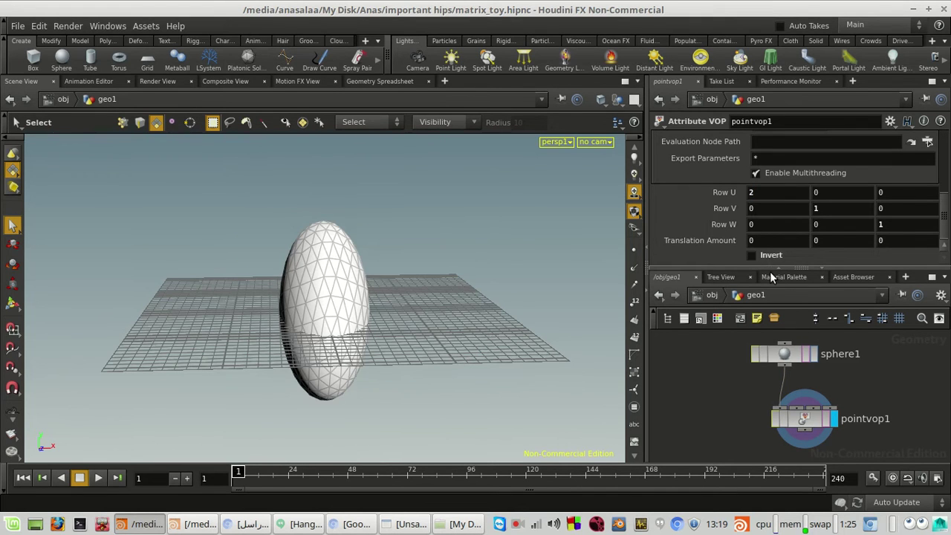
Swap twoway1's matrix inputs in the VOP network so invert1 feeds input1 and translate2 feeds input2.
{"action": "double_click", "coordinate": [798, 420]}
{"action": "left_click", "coordinate": [796, 398]}
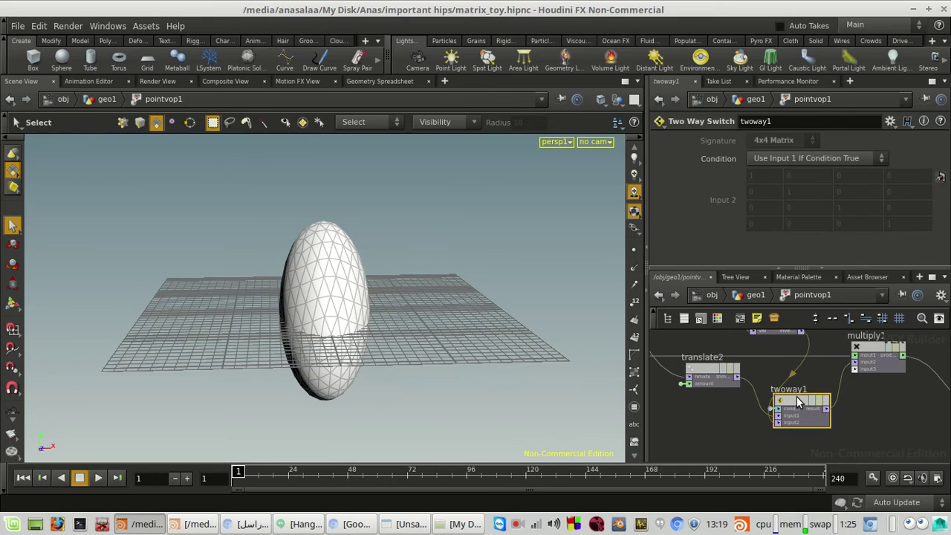
{"action": "key", "text": "shift+r"}
{"action": "scroll", "coordinate": [791, 386], "scroll_direction": "up", "scroll_amount": 2}
{"action": "key", "text": "ctrl+z"}
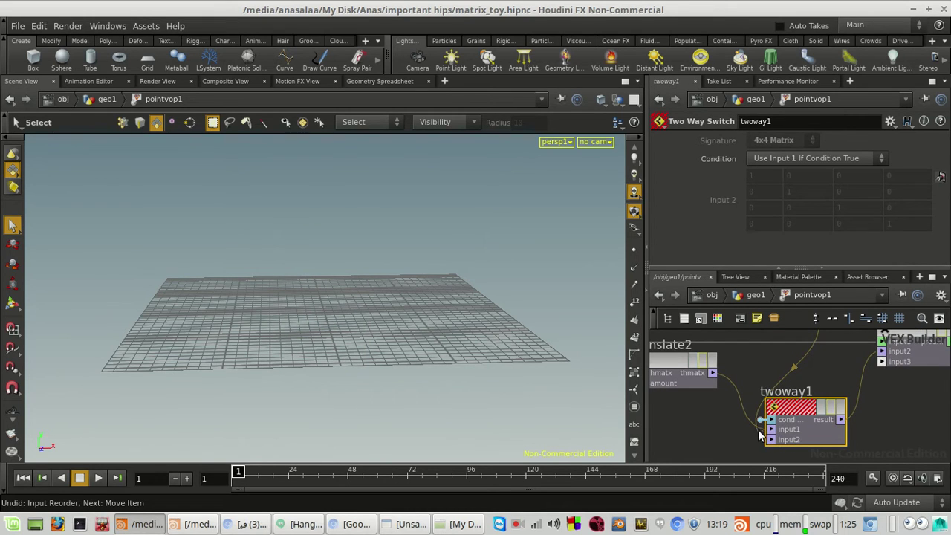
{"action": "middle_click_drag", "start_coordinate": [745, 360], "coordinate": [758, 461]}
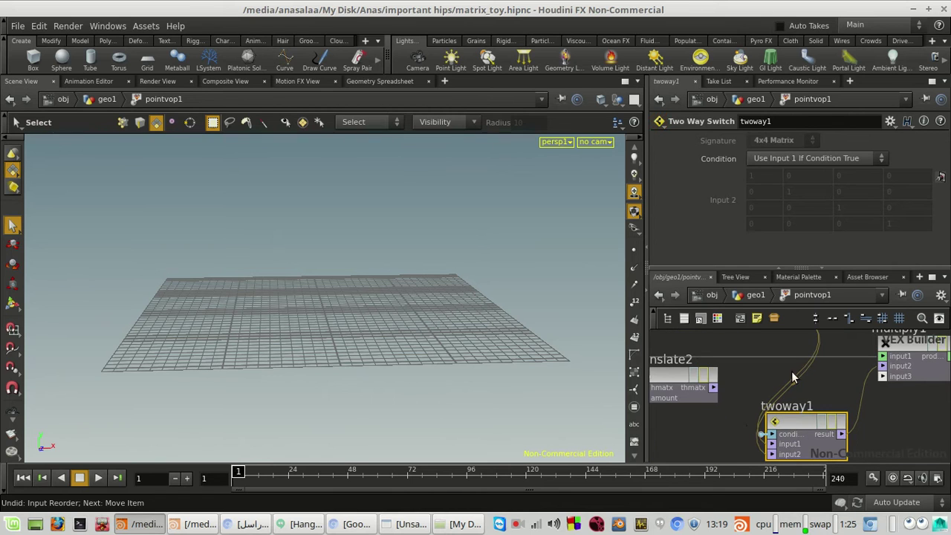
{"action": "scroll", "coordinate": [820, 418], "scroll_direction": "down", "scroll_amount": 3}
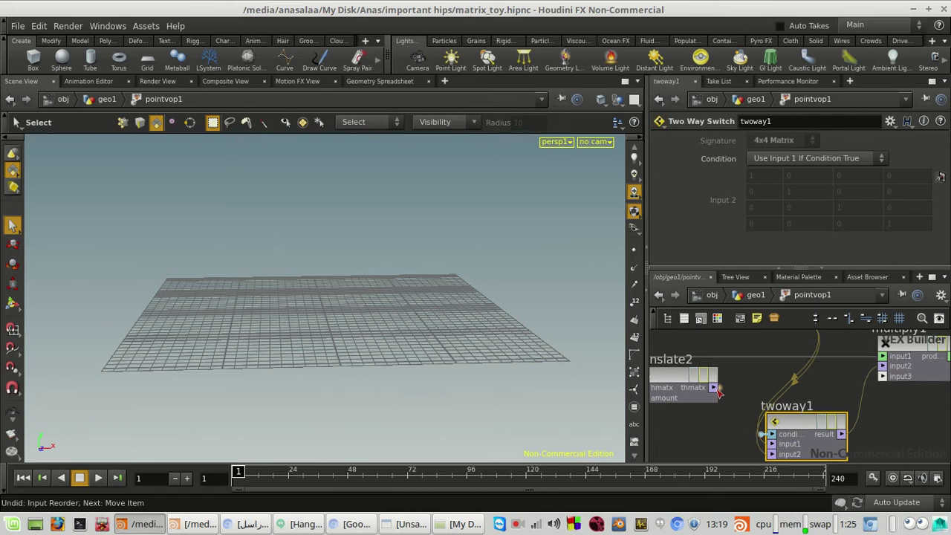
Return to the geo1 level, compare pointvop1 with Invert off and on using 2 as Row U's first value, and leave Invert on.
{"action": "left_click", "coordinate": [755, 295]}
{"action": "left_click", "coordinate": [761, 255]}
{"action": "left_click", "coordinate": [760, 255]}
{"action": "left_click", "coordinate": [760, 256]}
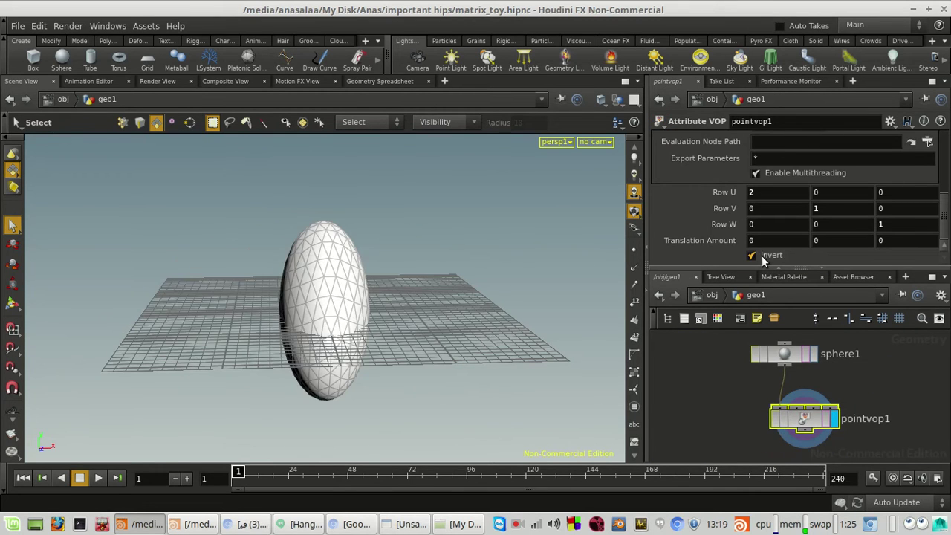
{"action": "left_click", "coordinate": [760, 255]}
{"action": "left_click", "coordinate": [771, 193]}
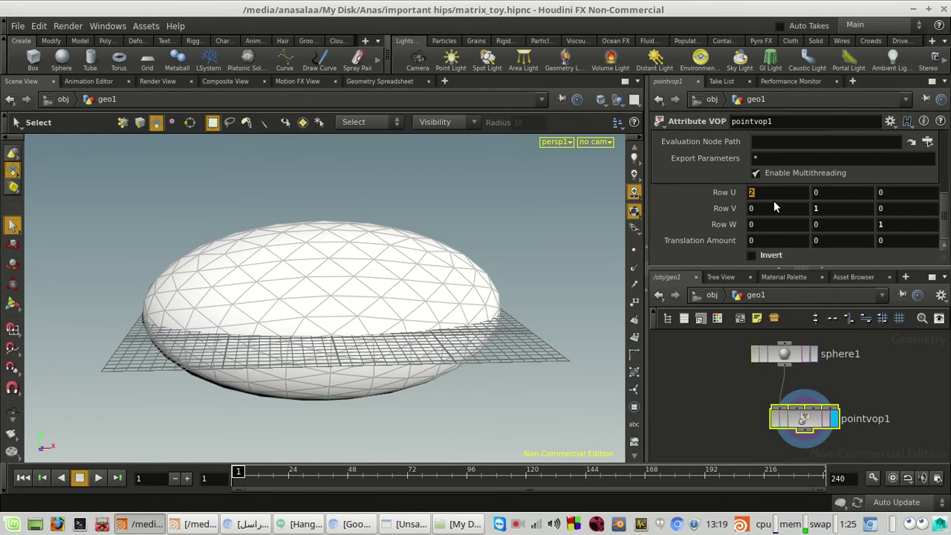
{"action": "type", "text": "2"}
{"action": "mouse_move", "coordinate": [787, 190]}
{"action": "middle_mouse_down"}
{"action": "mouse_move", "coordinate": [603, 202]}
{"action": "mouse_move", "coordinate": [782, 194]}
{"action": "middle_mouse_up"}
{"action": "left_click", "coordinate": [761, 255]}
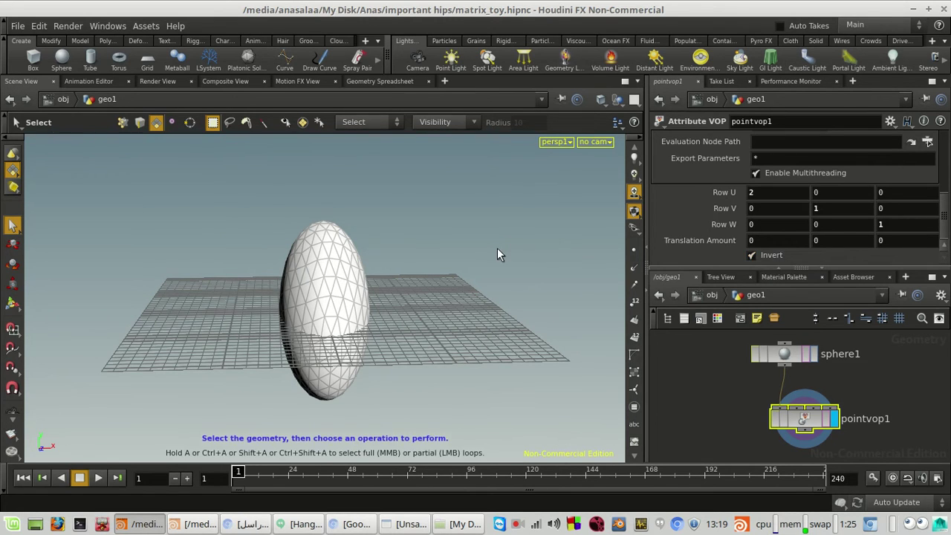
Try 2.3 as pointvop1's first Row U value with Invert on, and undo the change.
{"action": "scroll", "coordinate": [372, 314], "scroll_direction": "up", "scroll_amount": 4}
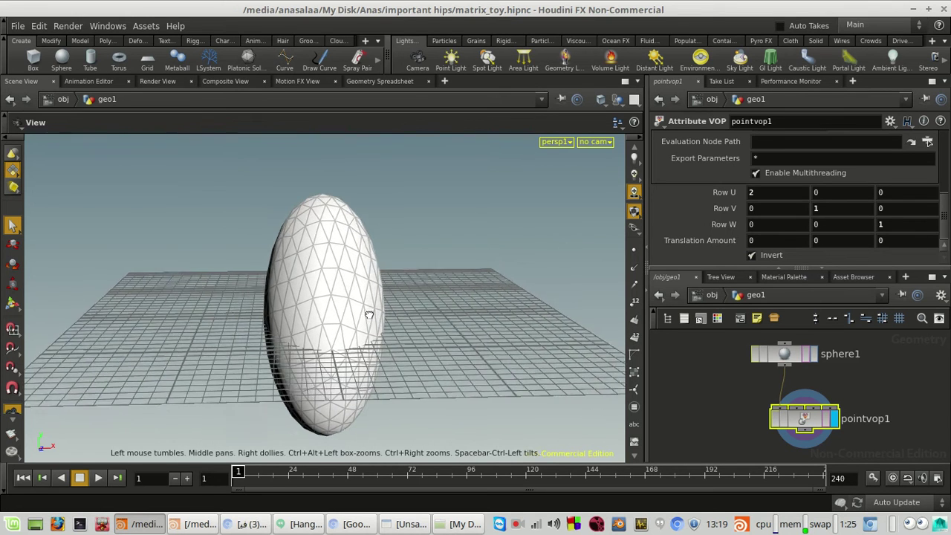
{"action": "mouse_move", "coordinate": [369, 312]}
{"action": "left_mouse_down", "text": "alt"}
{"action": "mouse_move", "coordinate": [359, 312]}
{"action": "mouse_move", "coordinate": [369, 298]}
{"action": "left_mouse_up", "text": "alt"}
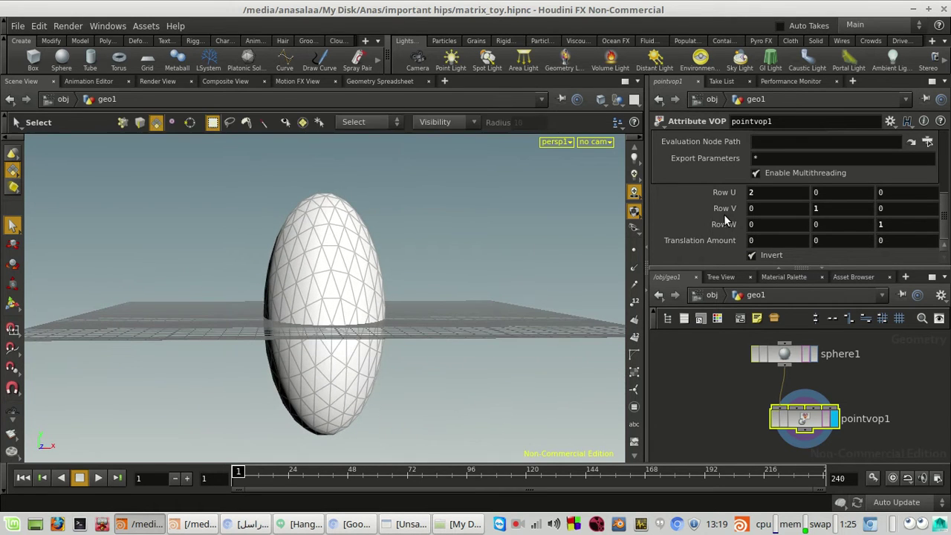
{"action": "key", "text": "space"}
{"action": "scroll", "coordinate": [481, 288], "scroll_direction": "up", "scroll_amount": 2}
{"action": "mouse_move", "coordinate": [882, 393]}
{"action": "left_mouse_down"}
{"action": "mouse_move", "coordinate": [857, 421]}
{"action": "mouse_move", "coordinate": [806, 432]}
{"action": "left_mouse_up"}
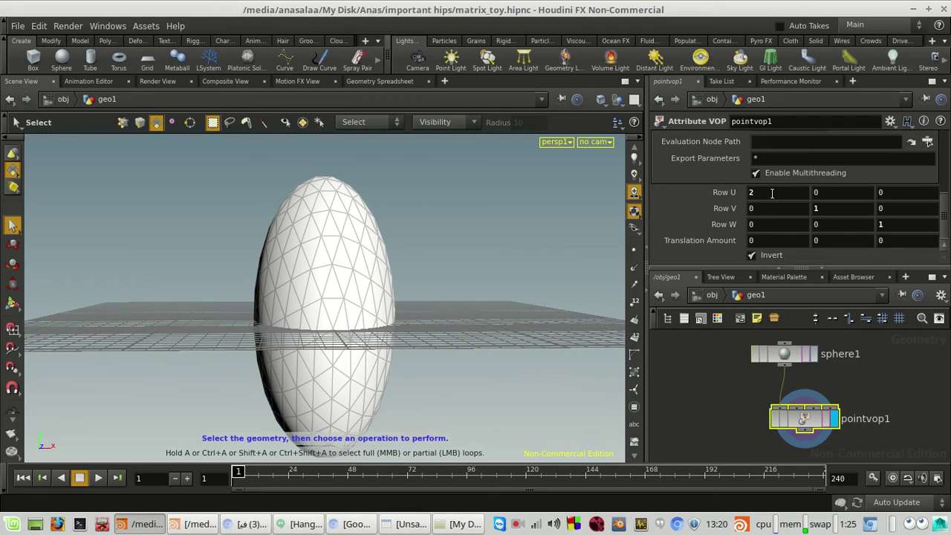
{"action": "middle_click_drag", "start_coordinate": [765, 193], "coordinate": [761, 194]}
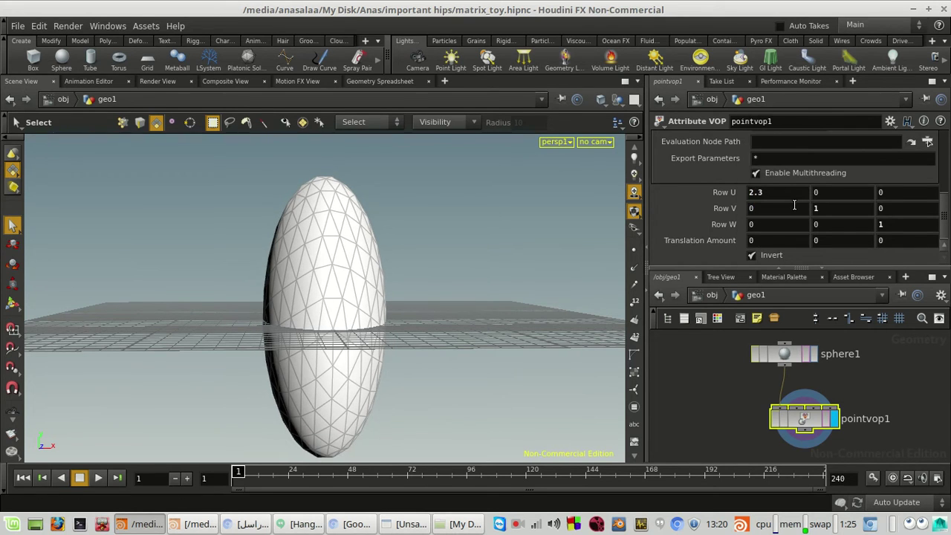
{"action": "key", "text": "ctrl+z"}
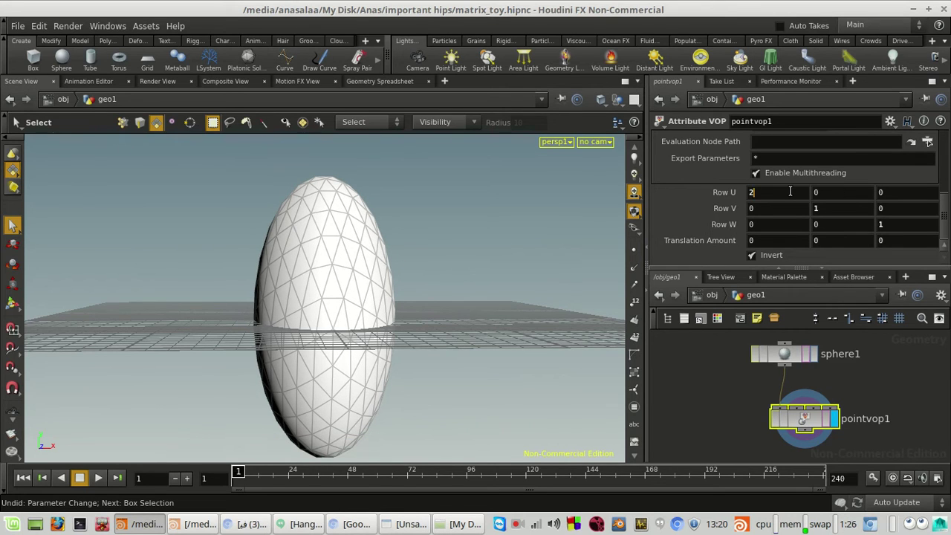
Turn pointvop1's Invert off and try 0.2 and 0.5 as the first Row U value, ending with 2.
{"action": "left_click", "coordinate": [751, 255]}
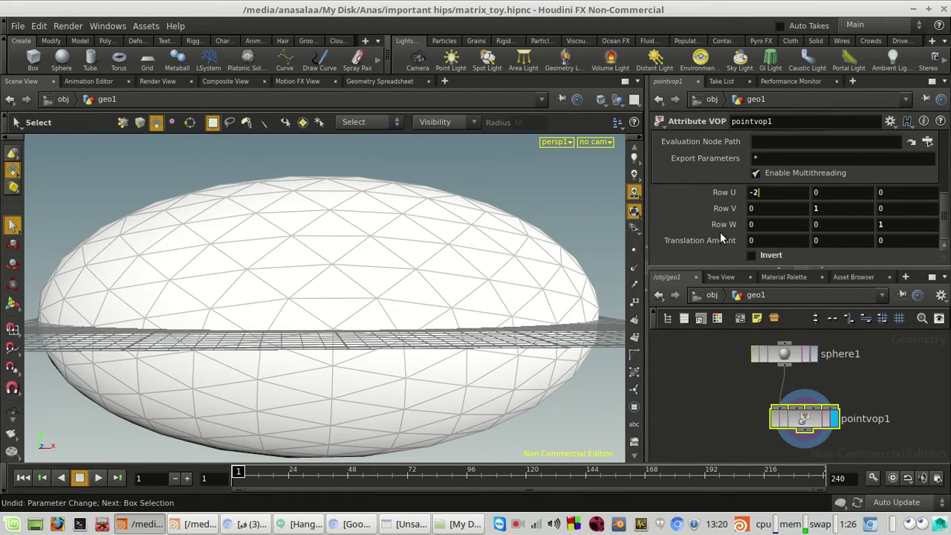
{"action": "type", "text": "0.2"}
{"action": "key", "text": "Return"}
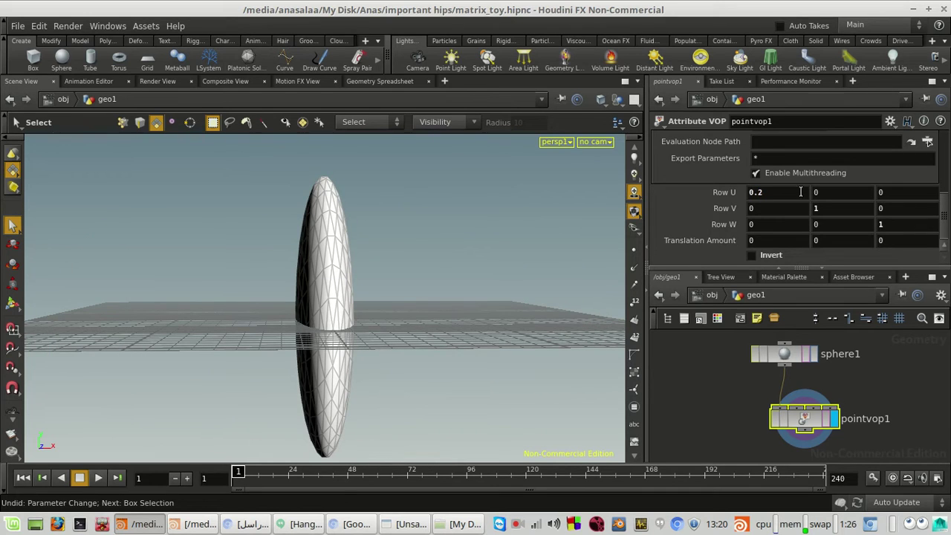
{"action": "type", "text": "0.5"}
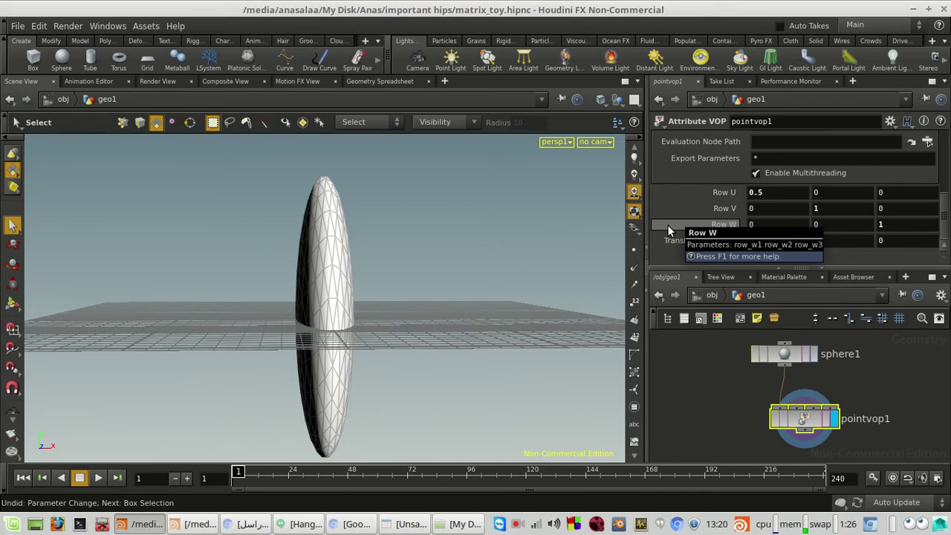
{"action": "key", "text": "Return"}
{"action": "double_click", "coordinate": [772, 192]}
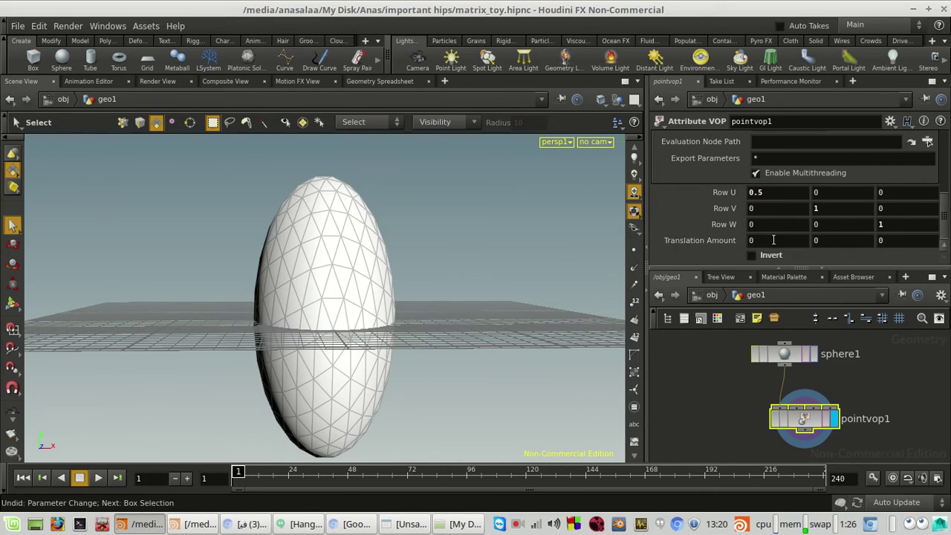
{"action": "type", "text": "2"}
{"action": "key", "text": "Return"}
Duplicate pointvop1 beside the original under sphere1 and set the copy's first Row U value to 0.5.
{"action": "left_click", "coordinate": [877, 415]}
{"action": "left_click_drag", "start_coordinate": [912, 398], "coordinate": [728, 409]}
{"action": "key", "text": "ctrl+c"}
{"action": "key", "text": "ctrl+v"}
{"action": "type", "text": "0"}
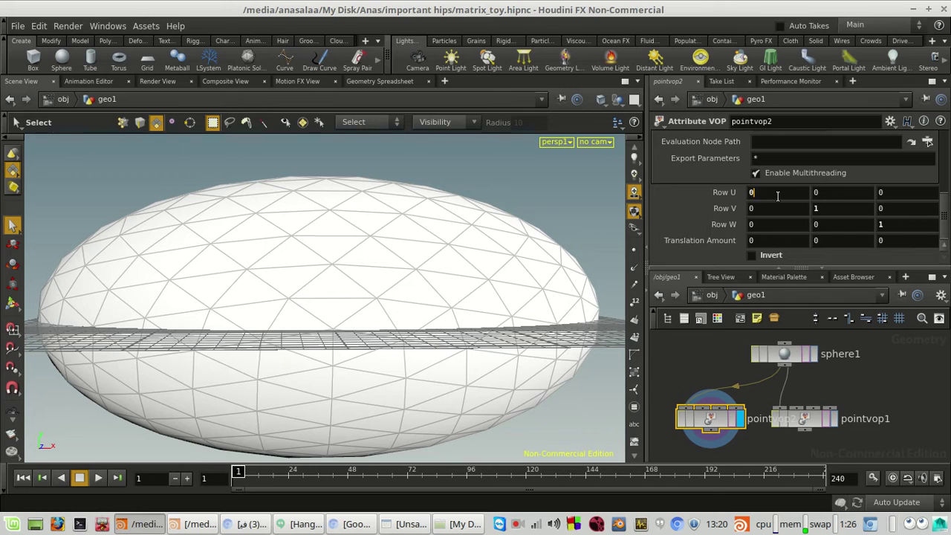
{"action": "type", "text": ".5"}
{"action": "key", "text": "Return"}
Turn on Invert for pointvop1 and compare its displayed shape and parameters with pointvop2's, leaving pointvop2 displayed.
{"action": "left_click", "coordinate": [835, 418]}
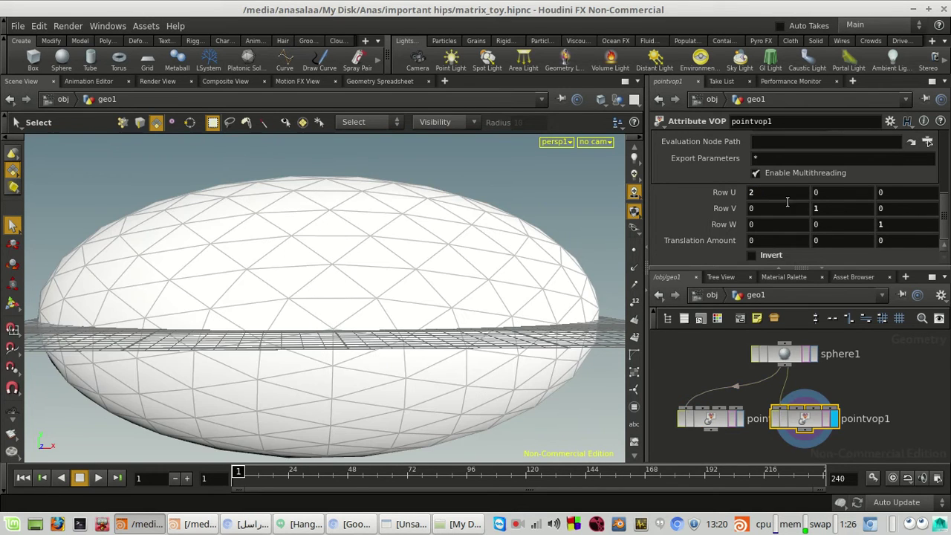
{"action": "left_click", "coordinate": [765, 257]}
{"action": "left_click", "coordinate": [741, 420]}
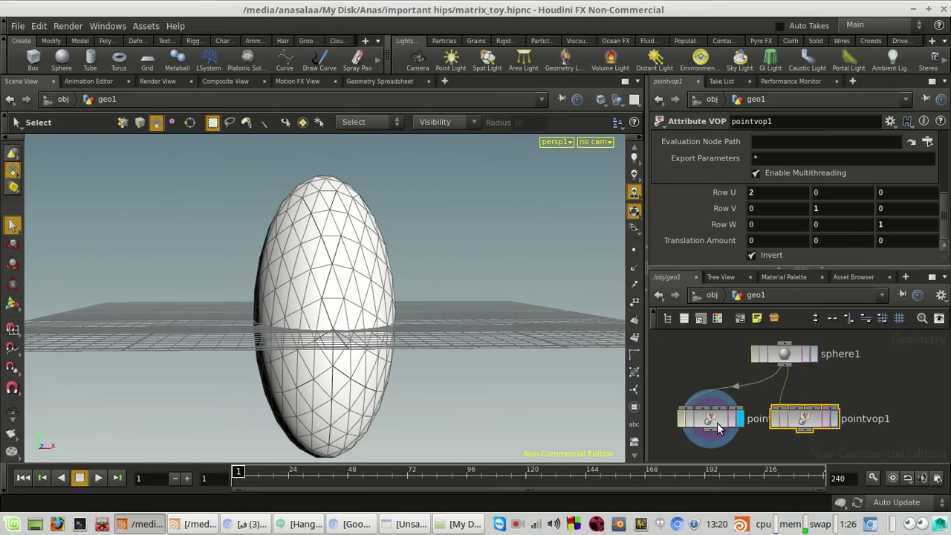
{"action": "left_click", "coordinate": [716, 426]}
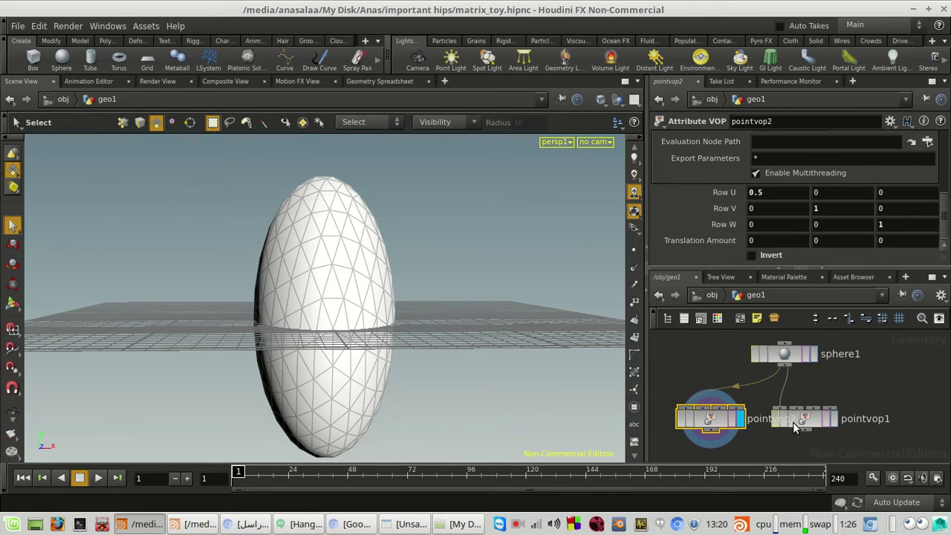
{"action": "left_click", "coordinate": [825, 420]}
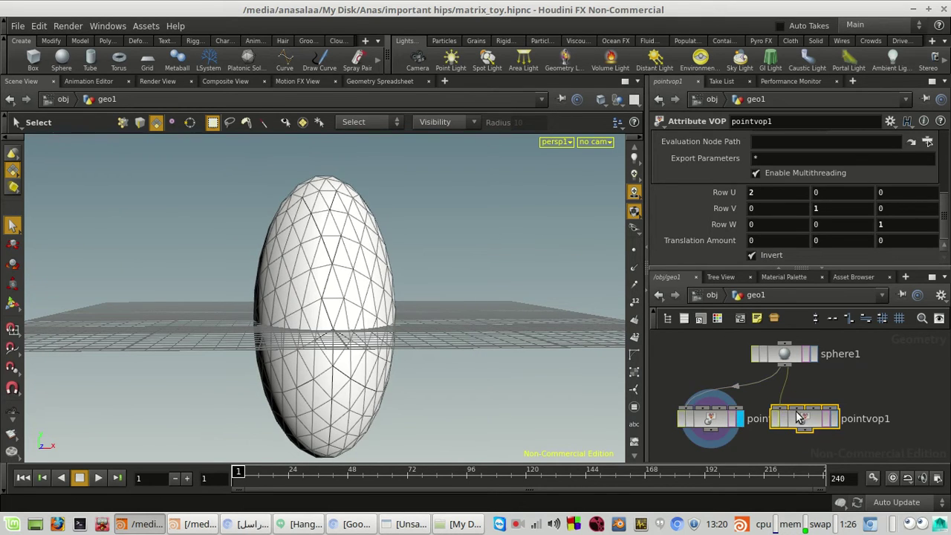
{"action": "left_click", "coordinate": [709, 416]}
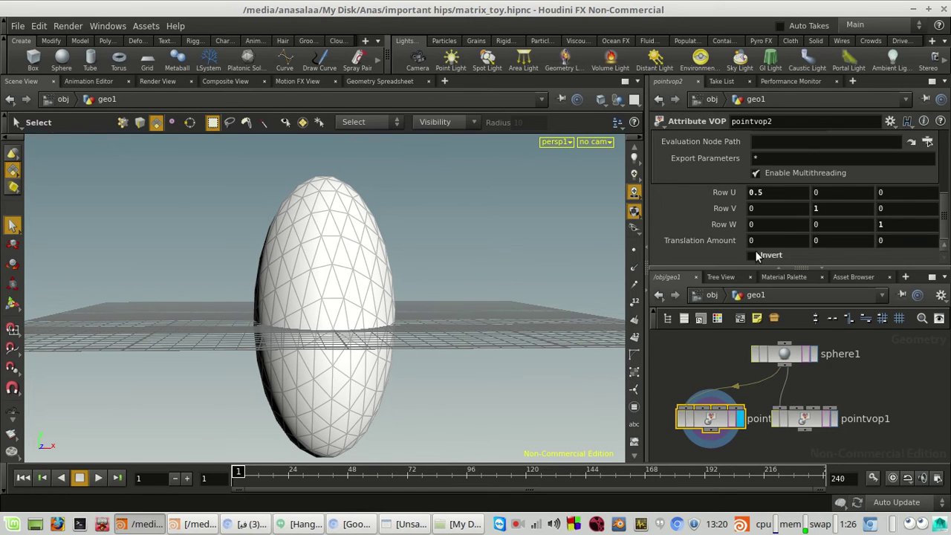
Switch to Pinta and handwrite the matrix 2 0 0, 0 1 0, 0 0 1, starting its inverse beside it with 1/2.
{"action": "left_click", "coordinate": [401, 523]}
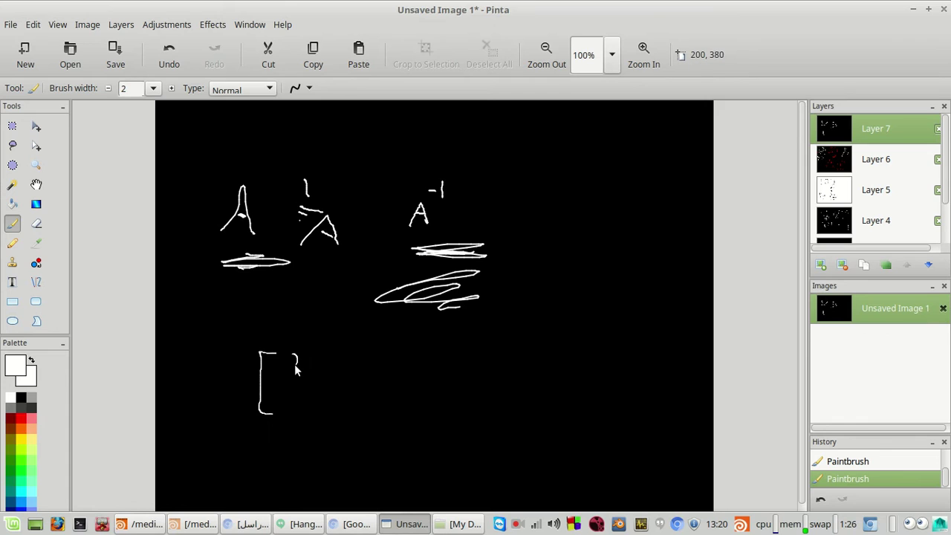
{"action": "left_click_drag", "start_coordinate": [317, 355], "coordinate": [321, 356]}
{"action": "left_click_drag", "start_coordinate": [371, 358], "coordinate": [396, 451]}
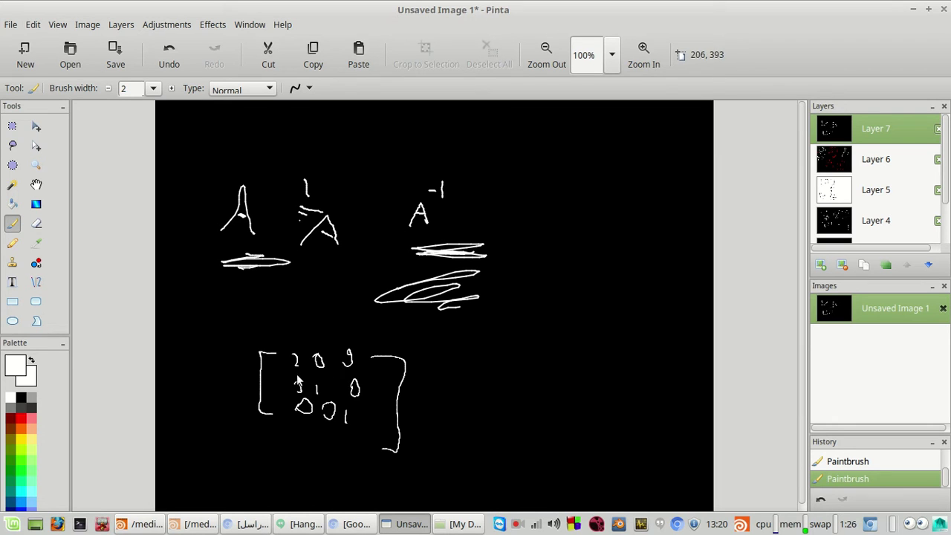
{"action": "left_click_drag", "start_coordinate": [297, 363], "coordinate": [291, 370]}
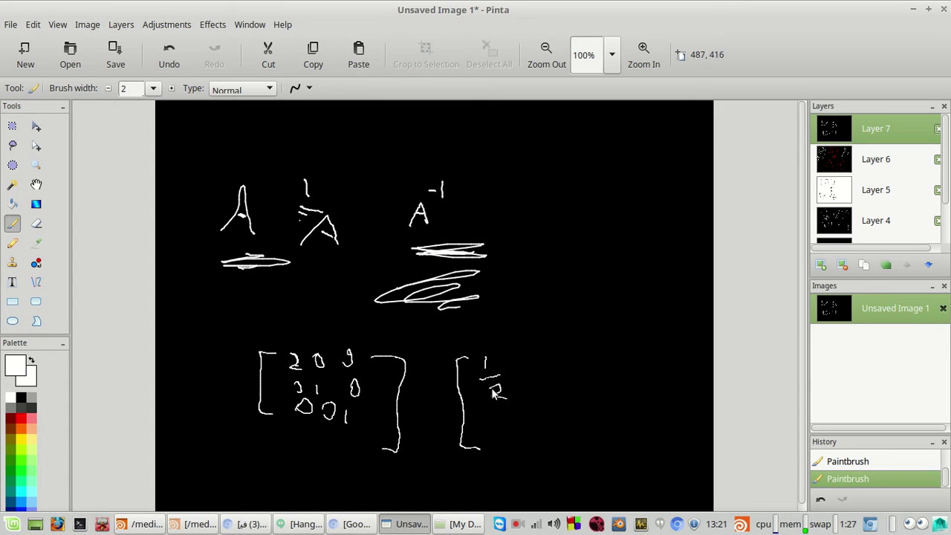
Switch back to Houdini, set pointvop1's first Row U value to 1, and try a Y translation of 1 before undoing it.
{"action": "left_click", "coordinate": [420, 520]}
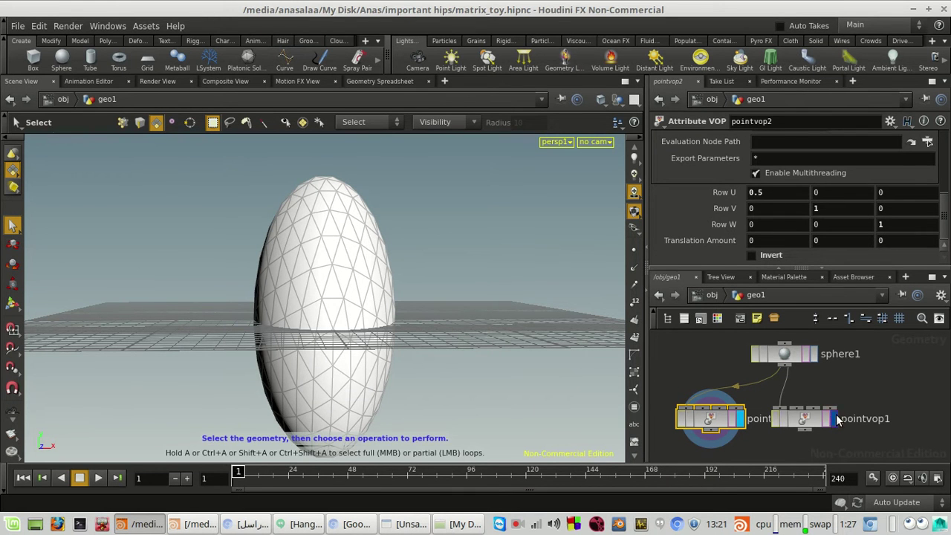
{"action": "left_click", "coordinate": [829, 419]}
{"action": "double_click", "coordinate": [777, 196]}
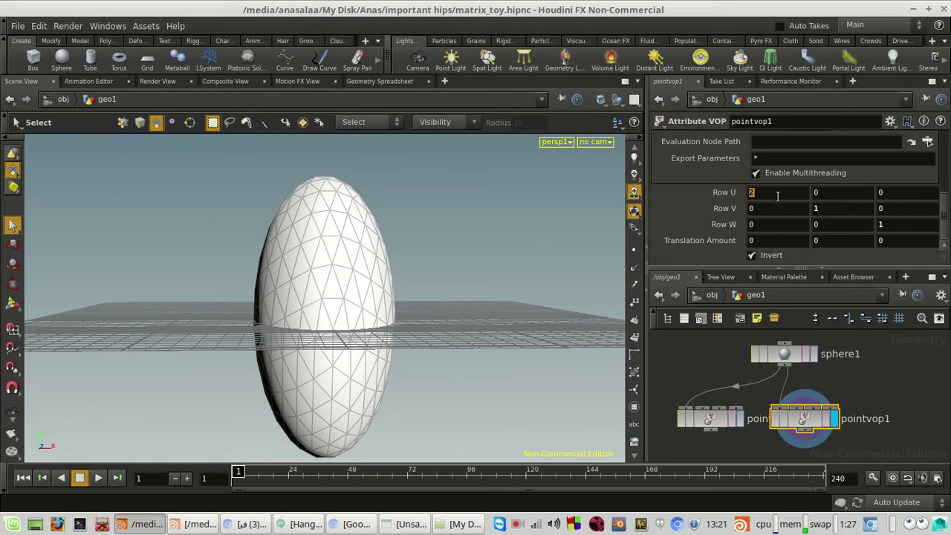
{"action": "type", "text": "1"}
{"action": "left_click", "coordinate": [904, 371]}
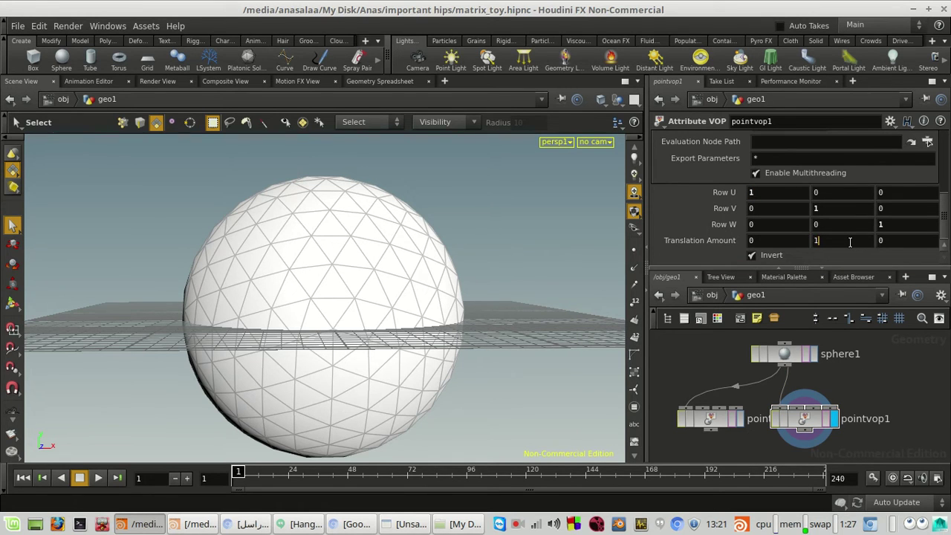
{"action": "key", "text": "Return"}
{"action": "key", "text": "ctrl+z"}
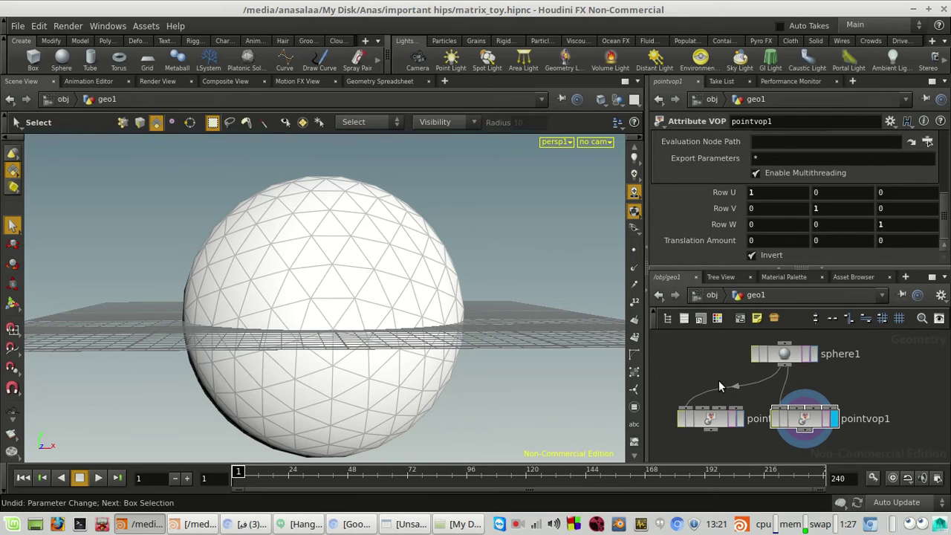
Display pointvop2 and set its first Row U value to 1 and its Y translation amount to 1.
{"action": "left_click", "coordinate": [739, 420]}
{"action": "left_click", "coordinate": [711, 420]}
{"action": "double_click", "coordinate": [767, 196]}
{"action": "type", "text": "1"}
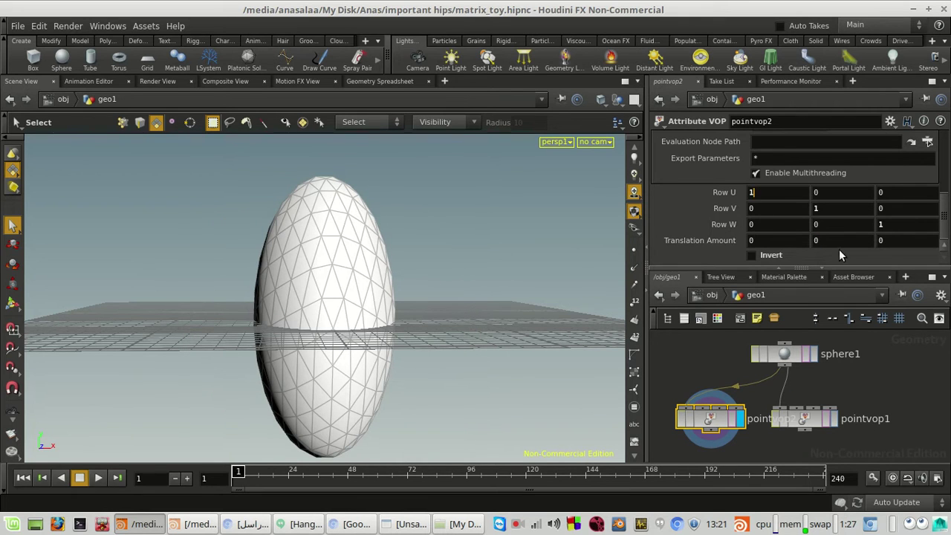
{"action": "double_click", "coordinate": [847, 240]}
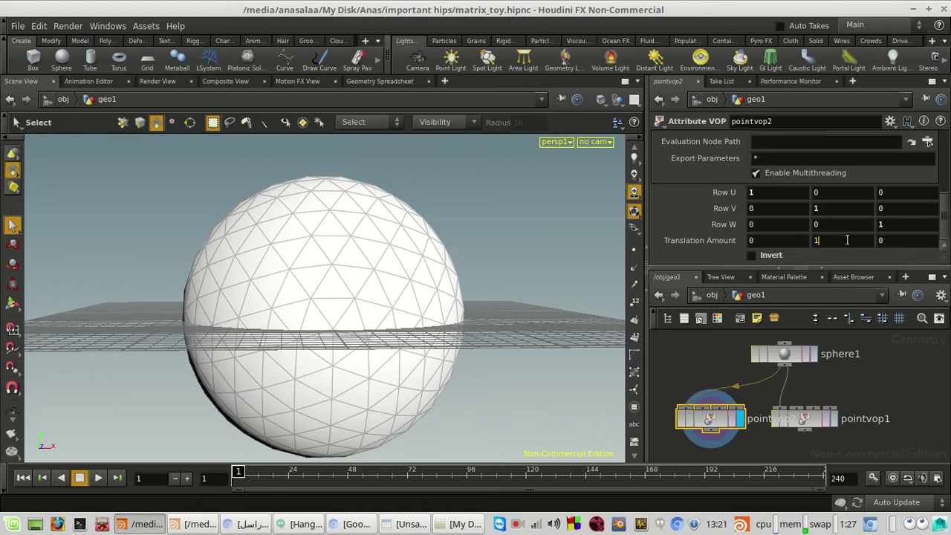
{"action": "key", "text": "Return"}
Toggle pointvop2's Invert repeatedly to compare the translated sphere with its inverse about the grid, leaving Invert on.
{"action": "right_click_drag", "start_coordinate": [405, 294], "coordinate": [355, 315]}
{"action": "middle_click_drag", "start_coordinate": [355, 314], "coordinate": [352, 346]}
{"action": "right_click_drag", "start_coordinate": [352, 346], "coordinate": [364, 326]}
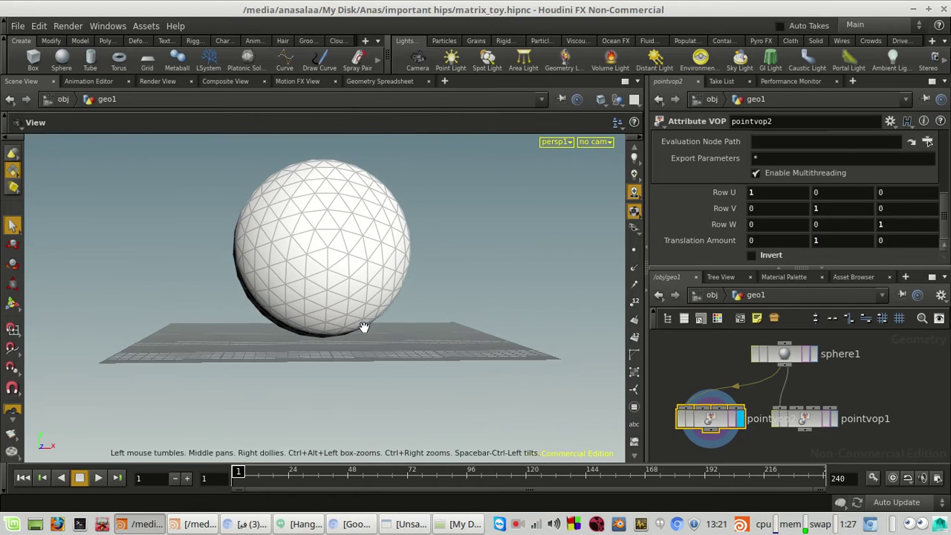
{"action": "left_click", "coordinate": [768, 255]}
{"action": "left_click_drag", "start_coordinate": [327, 357], "coordinate": [363, 275]}
{"action": "left_click", "coordinate": [759, 255]}
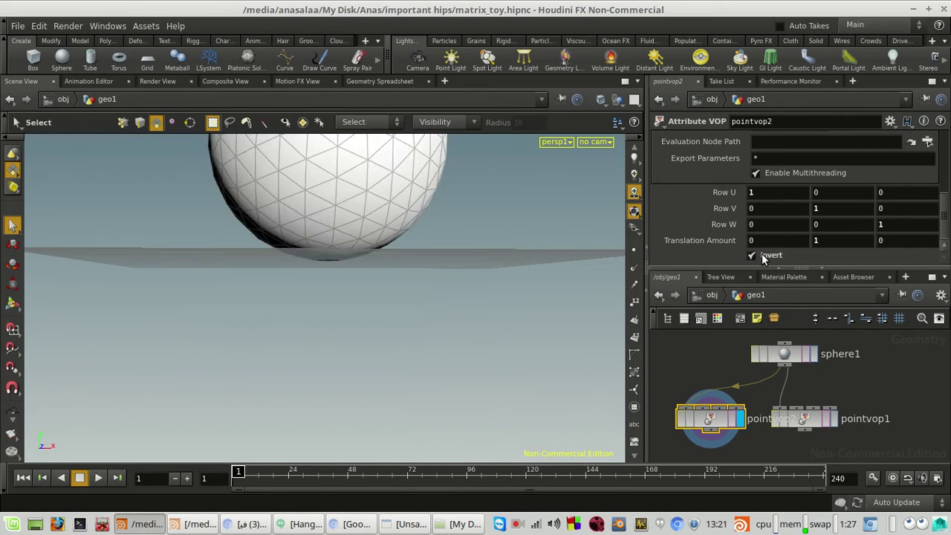
{"action": "left_click", "coordinate": [760, 255]}
{"action": "left_click", "coordinate": [761, 255]}
{"action": "left_click", "coordinate": [762, 256]}
{"action": "left_click", "coordinate": [760, 255]}
{"action": "left_click", "coordinate": [761, 256]}
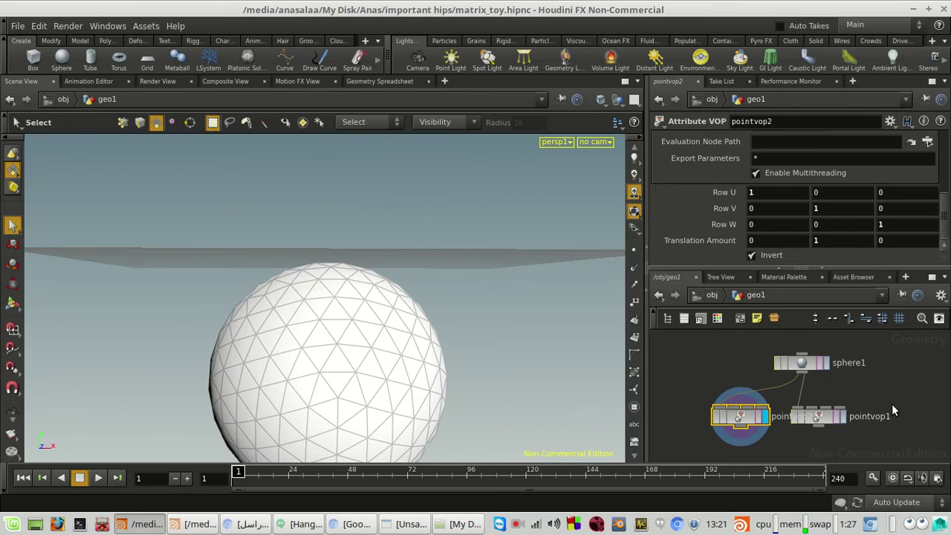
Examine the network inside pointvop2, tracing the translate, invert, two-way switch and multiply nodes, and return to geo1.
{"action": "double_click", "coordinate": [739, 420]}
{"action": "middle_click_drag", "start_coordinate": [848, 397], "coordinate": [664, 450]}
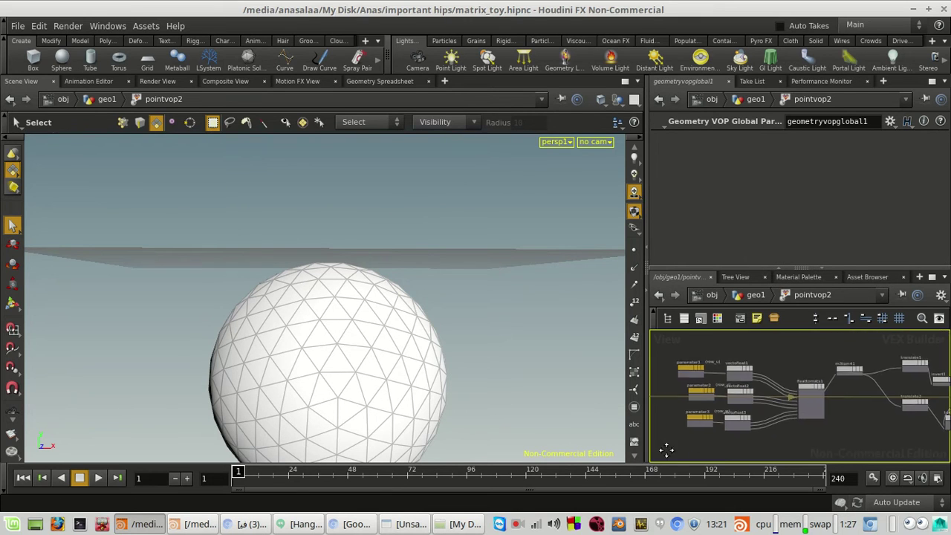
{"action": "scroll", "coordinate": [872, 408], "scroll_direction": "up", "scroll_amount": 1}
{"action": "middle_click_drag", "start_coordinate": [932, 401], "coordinate": [747, 407]}
{"action": "scroll", "coordinate": [813, 409], "scroll_direction": "up", "scroll_amount": 3}
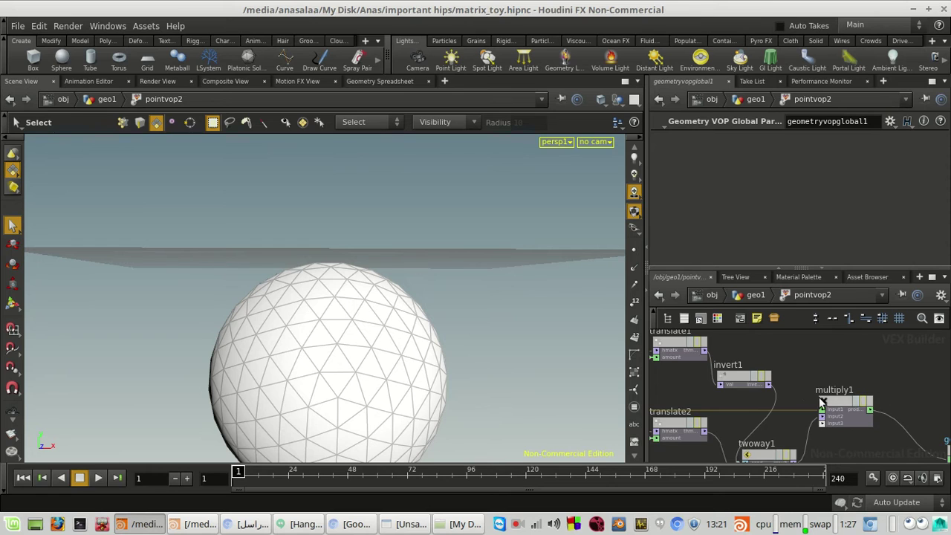
{"action": "middle_click_drag", "start_coordinate": [801, 420], "coordinate": [847, 398]}
{"action": "middle_click_drag", "start_coordinate": [806, 363], "coordinate": [866, 409]}
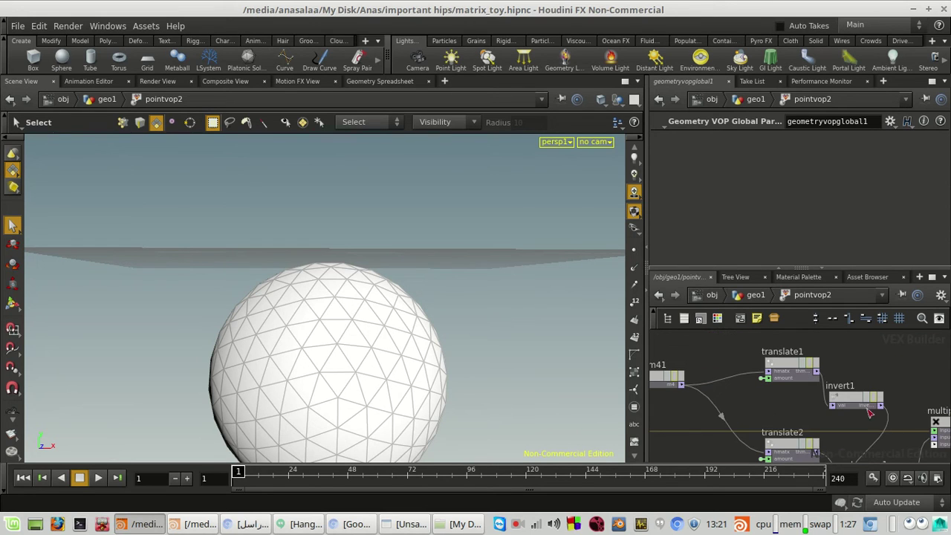
{"action": "left_click_drag", "start_coordinate": [849, 351], "coordinate": [723, 380]}
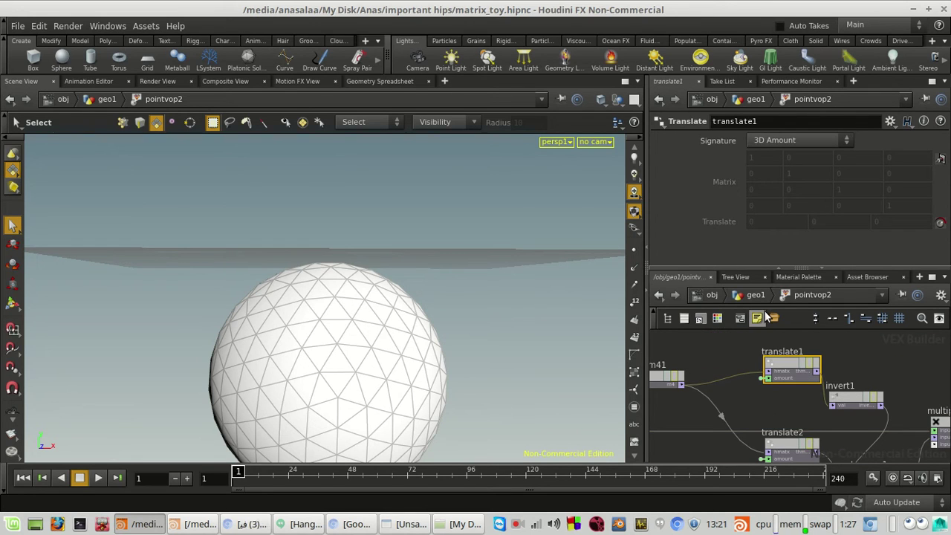
{"action": "middle_click_drag", "start_coordinate": [728, 362], "coordinate": [809, 374]}
{"action": "scroll", "coordinate": [858, 391], "scroll_direction": "up", "scroll_amount": 3}
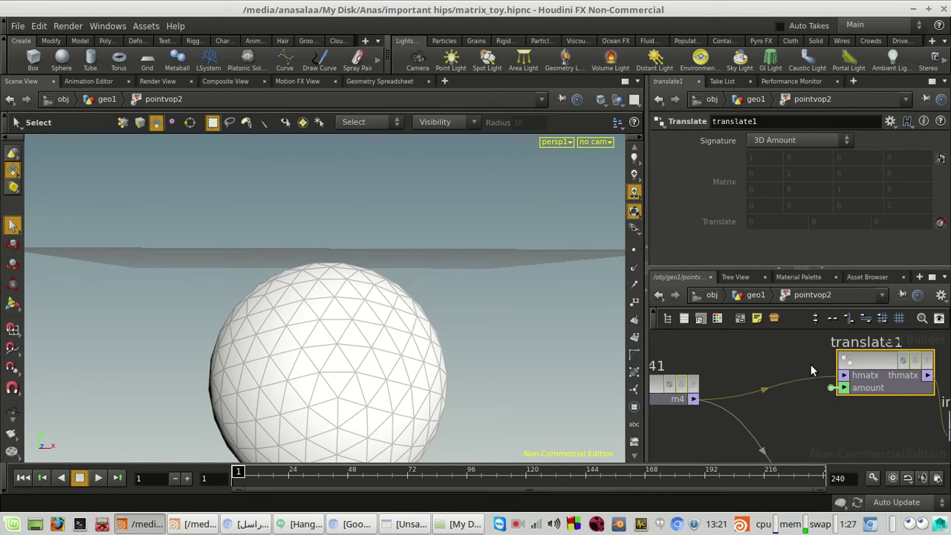
{"action": "left_click", "coordinate": [755, 294]}
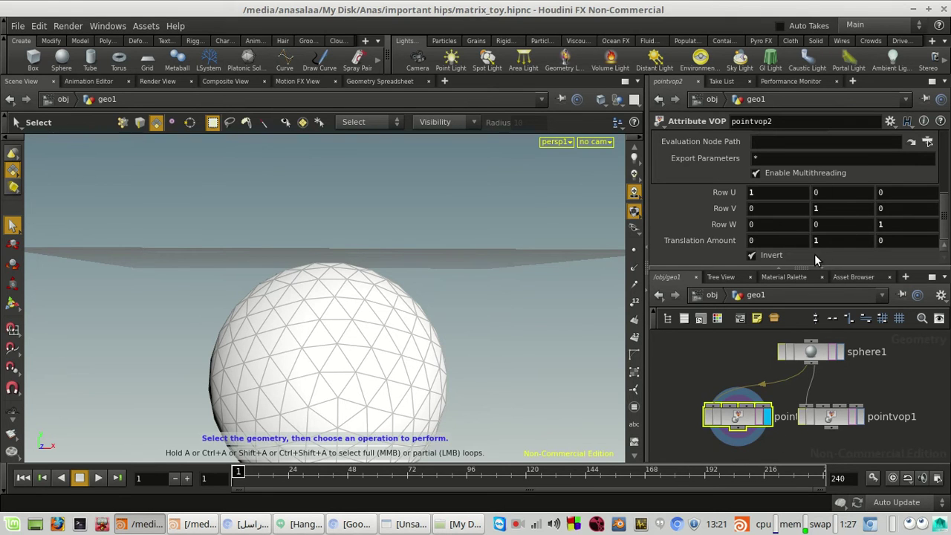
Display the sphere1 node and move it to the upper left of the two point VOP nodes.
{"action": "middle_click_drag", "start_coordinate": [728, 381], "coordinate": [787, 386]}
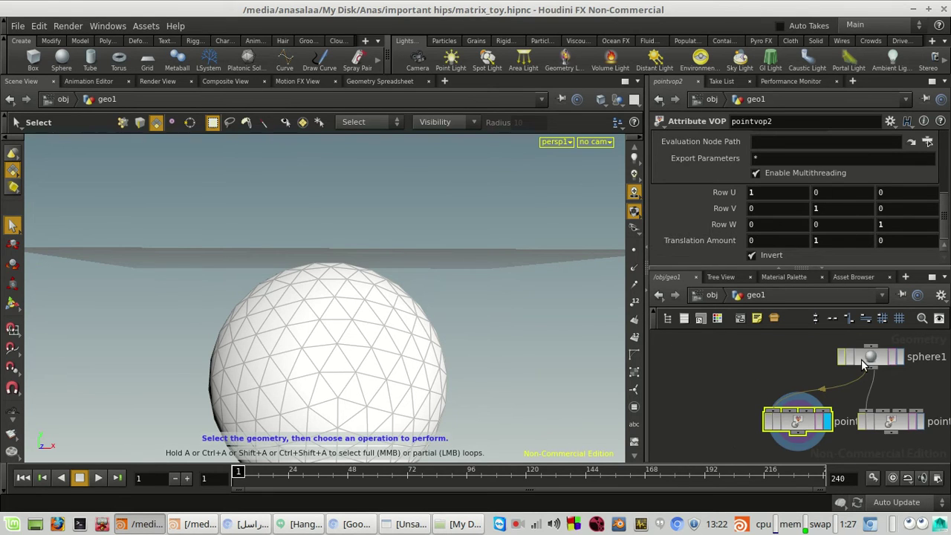
{"action": "left_click", "coordinate": [900, 354]}
{"action": "left_click_drag", "start_coordinate": [877, 361], "coordinate": [737, 344]}
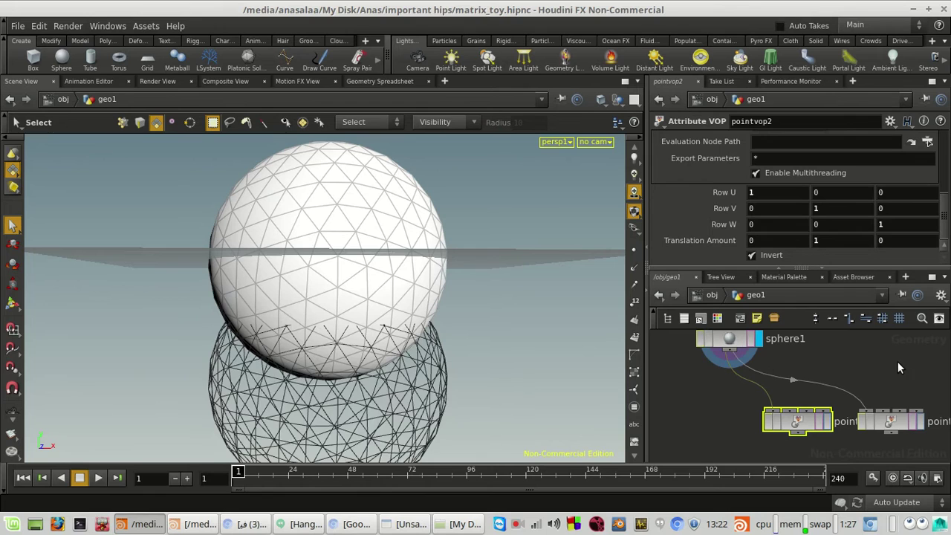
{"action": "left_click", "coordinate": [872, 363]}
{"action": "middle_click_drag", "start_coordinate": [872, 363], "coordinate": [836, 384]}
Add a new Point VOP beside sphere1, connect sphere1's output to its first input, and display it.
{"action": "key", "text": "Tab"}
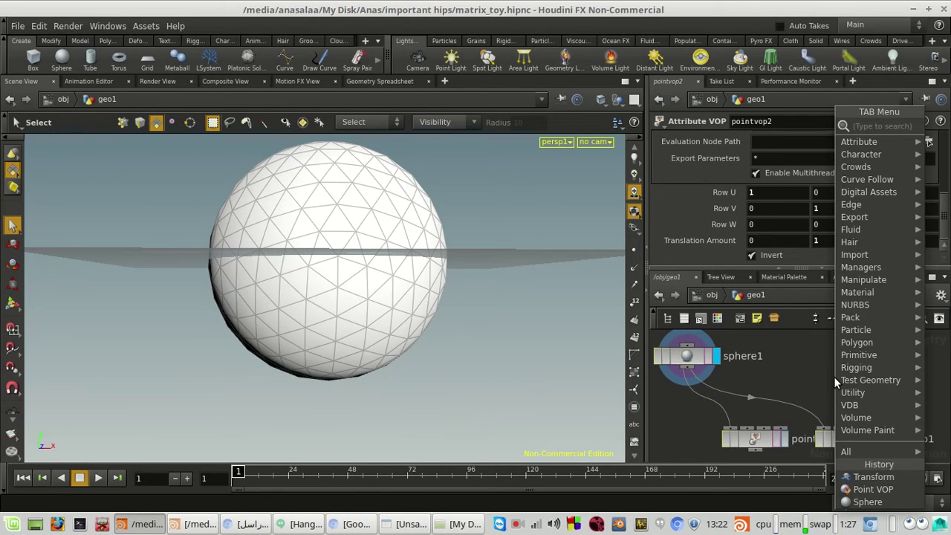
{"action": "key", "text": "Escape"}
{"action": "key", "text": "p"}
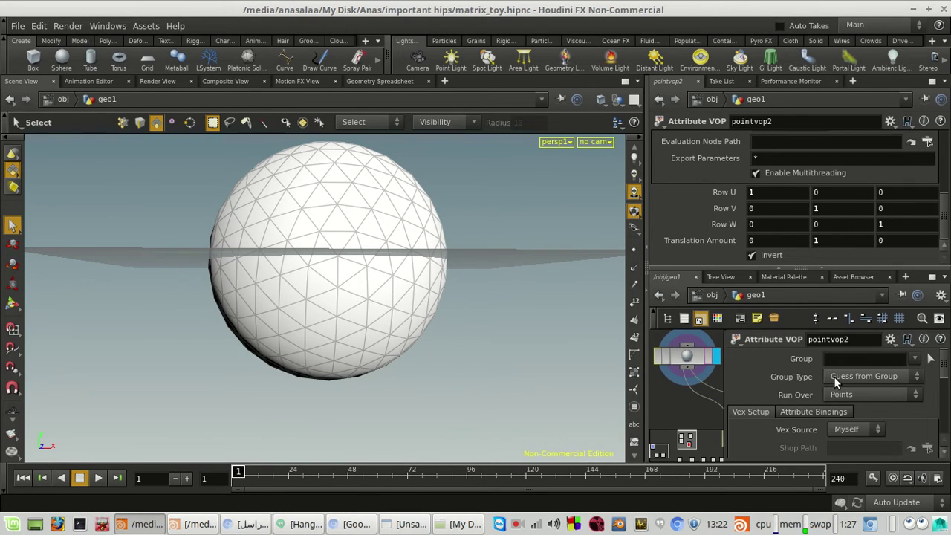
{"action": "key", "text": "p"}
{"action": "key", "text": "Tab"}
{"action": "type", "text": "vop"}
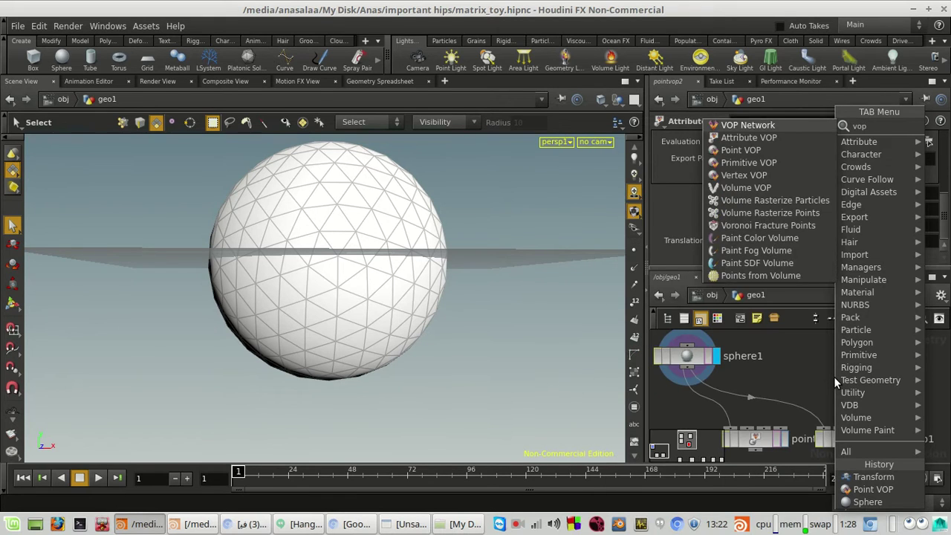
{"action": "type", "text": "p"}
{"action": "key", "text": "Return"}
{"action": "key", "text": "Return"}
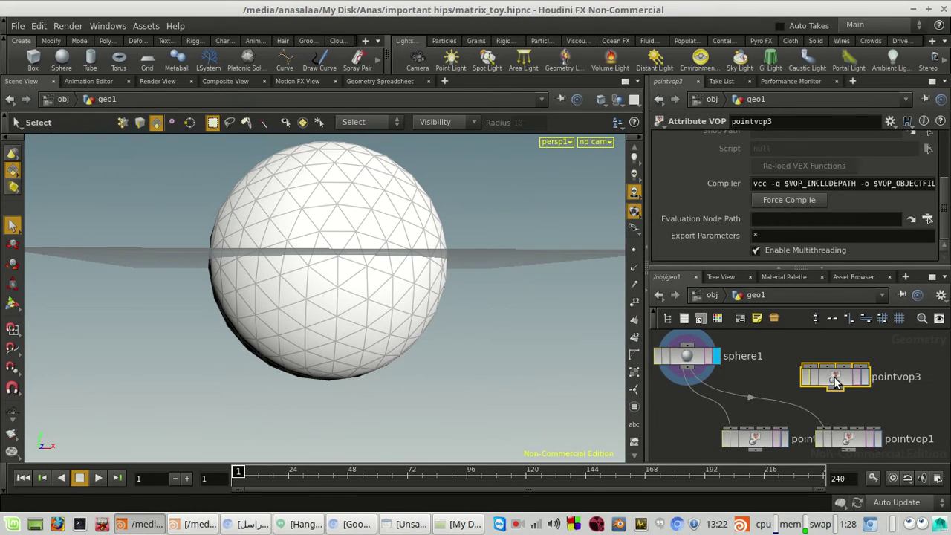
{"action": "left_click_drag", "start_coordinate": [687, 370], "coordinate": [808, 363]}
{"action": "left_click", "coordinate": [863, 377]}
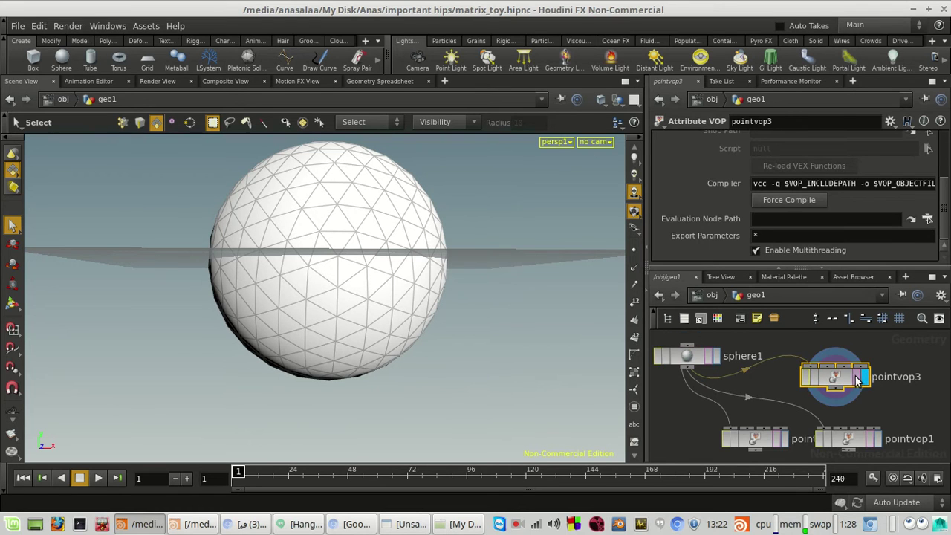
Inside pointvop3, place an Add node and connect the global P output to its first input.
{"action": "double_click", "coordinate": [827, 385]}
{"action": "key", "text": "Tab"}
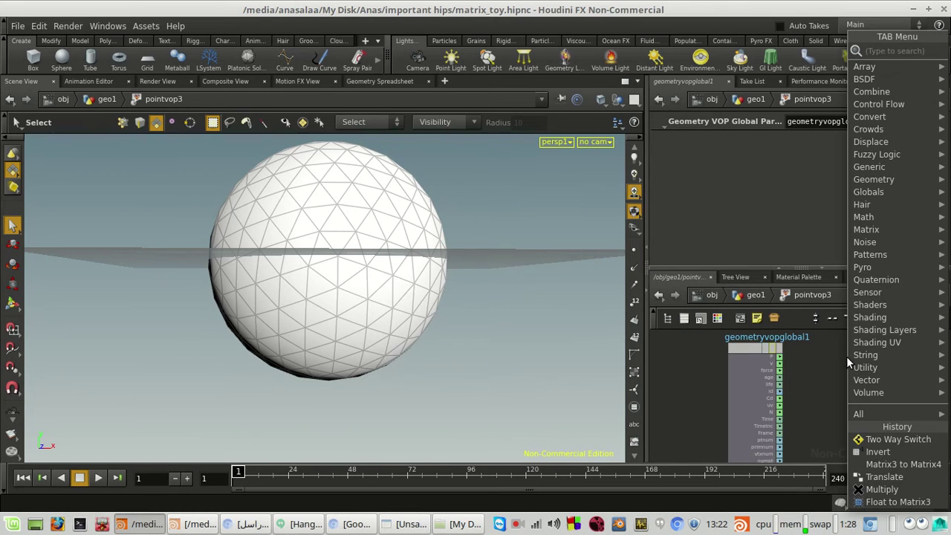
{"action": "type", "text": "ad"}
{"action": "left_click", "coordinate": [742, 50]}
{"action": "left_click", "coordinate": [839, 349]}
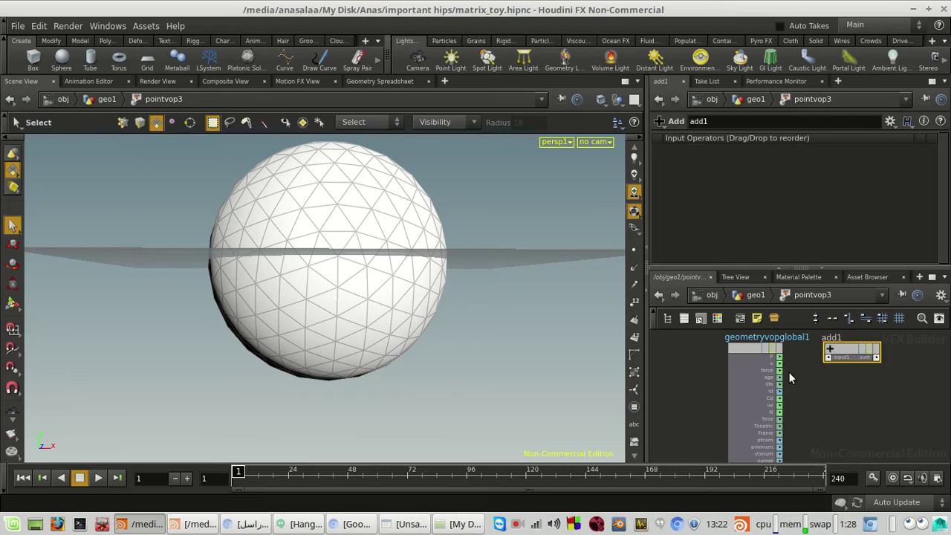
{"action": "scroll", "coordinate": [785, 364], "scroll_direction": "up", "scroll_amount": 2}
{"action": "left_click_drag", "start_coordinate": [850, 356], "coordinate": [781, 354]}
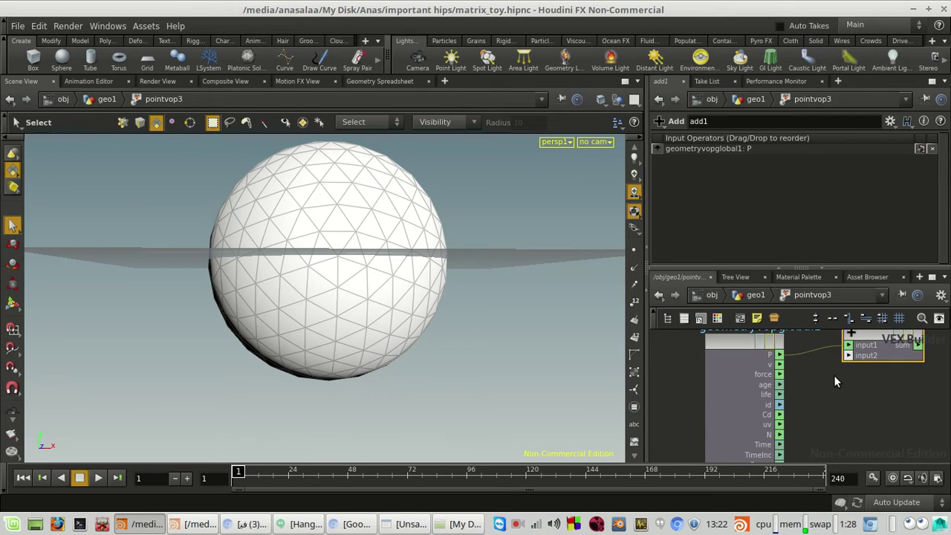
{"action": "middle_click_drag", "start_coordinate": [837, 379], "coordinate": [780, 415]}
{"action": "left_click_drag", "start_coordinate": [817, 367], "coordinate": [851, 367]}
Promote the Add node's second input as a parameter and set its type to 3 Floats (vector).
{"action": "right_click", "coordinate": [824, 389]}
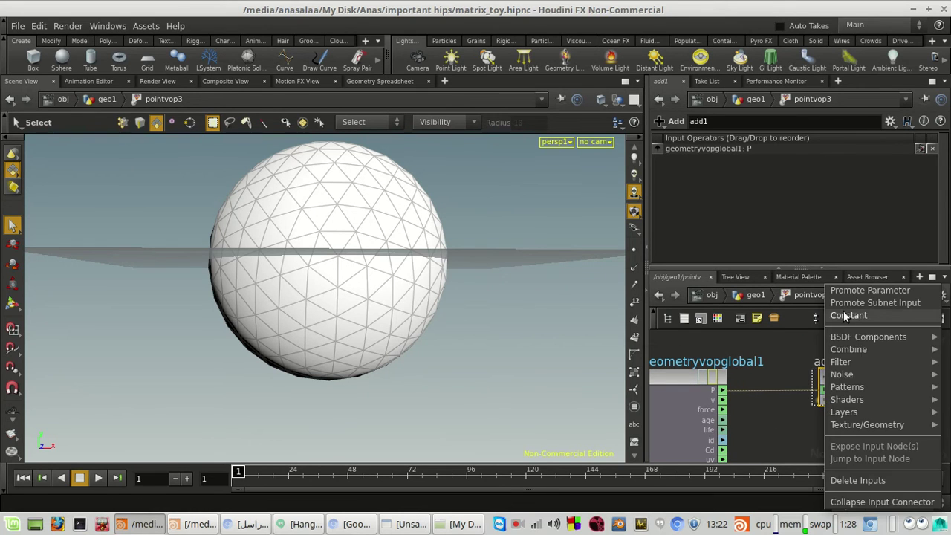
{"action": "left_click", "coordinate": [854, 290]}
{"action": "left_click", "coordinate": [754, 295]}
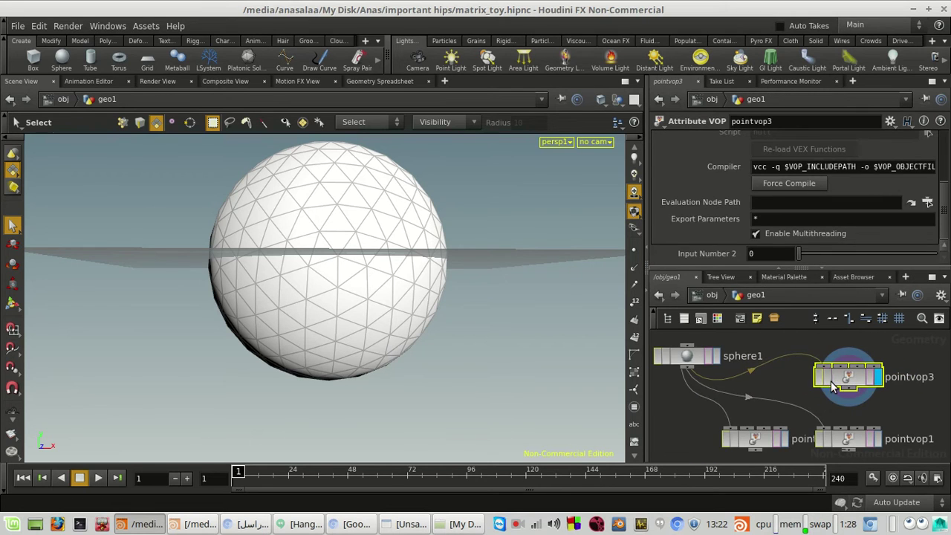
{"action": "double_click", "coordinate": [842, 379]}
{"action": "left_click", "coordinate": [814, 390]}
{"action": "scroll", "coordinate": [815, 200], "scroll_direction": "down", "scroll_amount": 3}
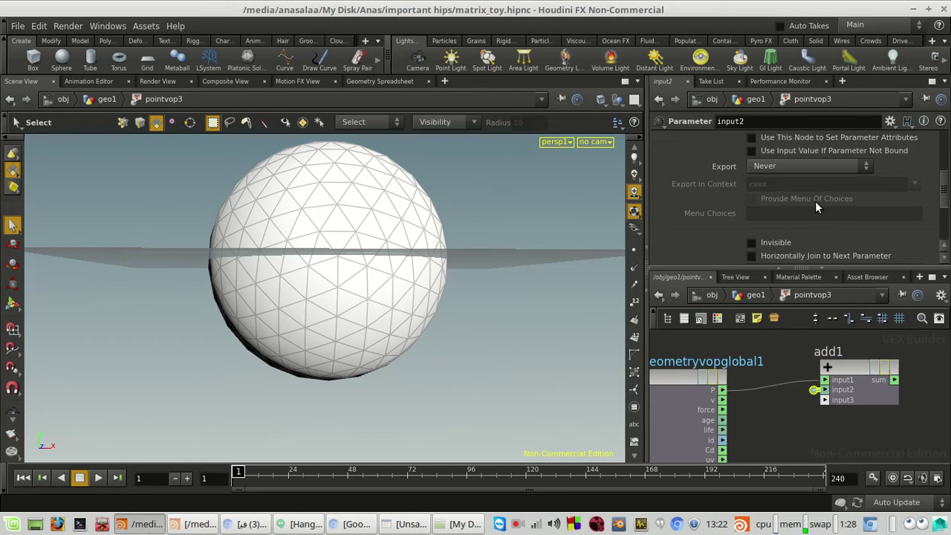
{"action": "scroll", "coordinate": [808, 221], "scroll_direction": "up", "scroll_amount": 5}
{"action": "left_click", "coordinate": [789, 167]}
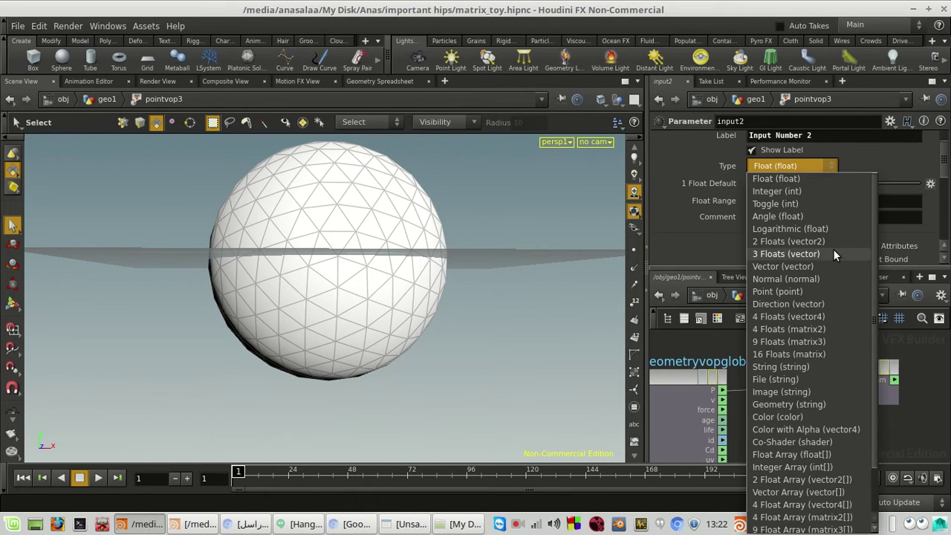
{"action": "left_click", "coordinate": [832, 248]}
{"action": "left_click", "coordinate": [753, 294]}
{"action": "middle_click_drag", "start_coordinate": [832, 254], "coordinate": [889, 253]}
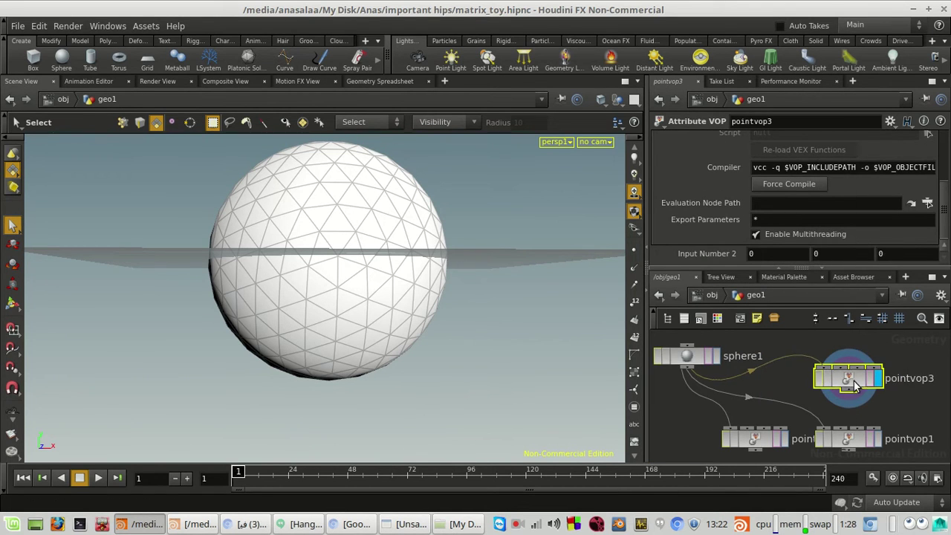
Connect the Add node's sum to the P input of the geometry output node in pointvop3.
{"action": "double_click", "coordinate": [851, 383]}
{"action": "left_click", "coordinate": [897, 378]}
{"action": "middle_click_drag", "start_coordinate": [900, 384], "coordinate": [757, 389]}
{"action": "left_click", "coordinate": [847, 445]}
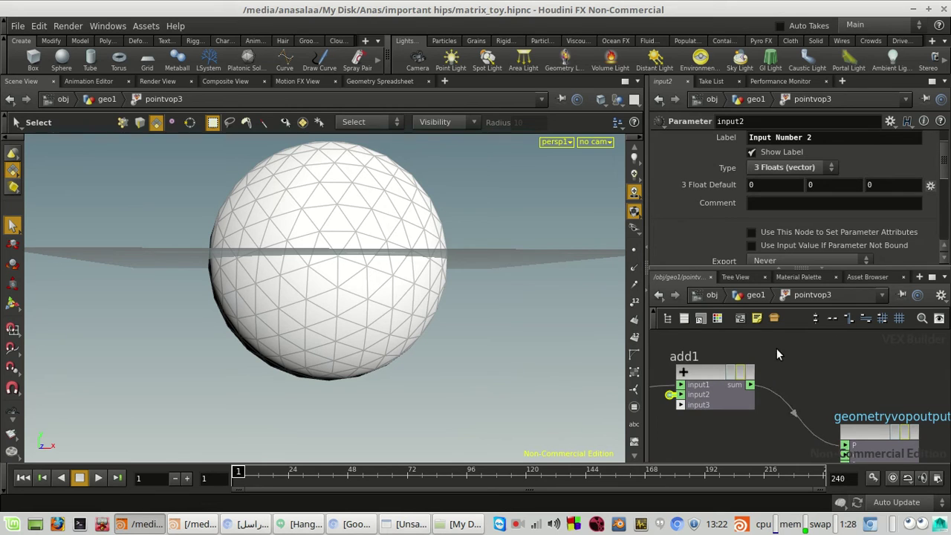
Try offsetting the sphere with pointvop3's Input Number 2 vector in geo1, and undo the offsets.
{"action": "left_click", "coordinate": [764, 301]}
{"action": "mouse_move", "coordinate": [812, 255]}
{"action": "middle_mouse_down"}
{"action": "mouse_move", "coordinate": [859, 252]}
{"action": "mouse_move", "coordinate": [763, 263]}
{"action": "mouse_move", "coordinate": [695, 251]}
{"action": "mouse_move", "coordinate": [863, 253]}
{"action": "mouse_move", "coordinate": [817, 254]}
{"action": "middle_mouse_up"}
{"action": "right_click_drag", "start_coordinate": [352, 282], "coordinate": [422, 310], "text": "alt"}
{"action": "middle_click_drag", "start_coordinate": [423, 311], "coordinate": [411, 365], "text": "alt"}
{"action": "middle_click_drag", "start_coordinate": [800, 260], "coordinate": [837, 265]}
{"action": "key", "text": "ctrl+z"}
{"action": "key", "text": "ctrl+z"}
Look through the prepared transform nodes in geo1, from no_change and translates past skew to rotate and half_the_rotate.
{"action": "scroll", "coordinate": [918, 387], "scroll_direction": "down", "scroll_amount": 3}
{"action": "middle_click_drag", "start_coordinate": [919, 387], "coordinate": [703, 393]}
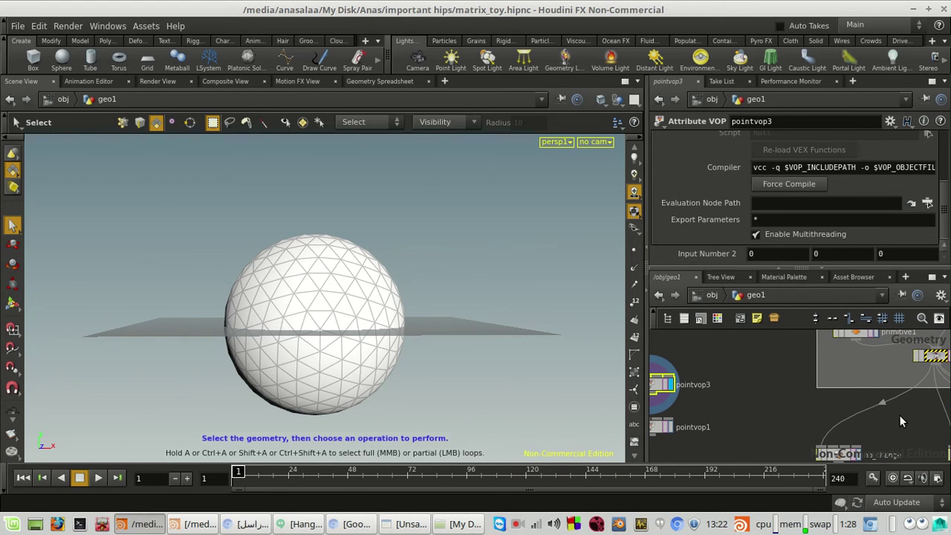
{"action": "middle_click_drag", "start_coordinate": [898, 414], "coordinate": [754, 381]}
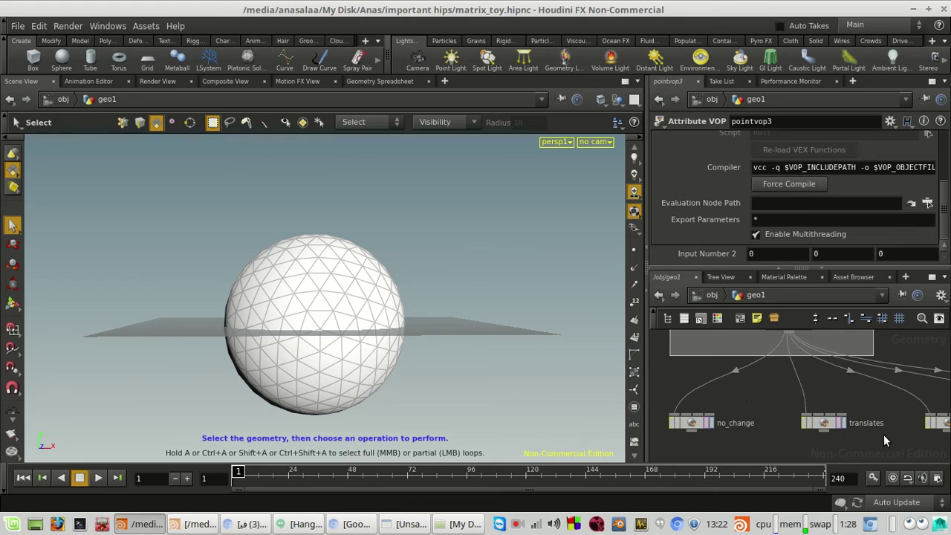
{"action": "middle_click_drag", "start_coordinate": [883, 434], "coordinate": [738, 418]}
{"action": "middle_click_drag", "start_coordinate": [837, 421], "coordinate": [726, 398]}
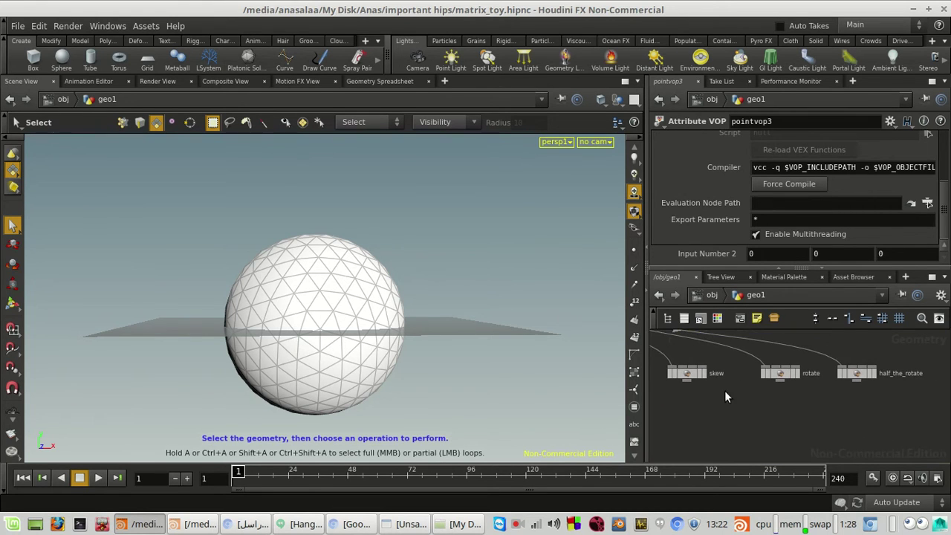
{"action": "scroll", "coordinate": [761, 387], "scroll_direction": "up", "scroll_amount": 2}
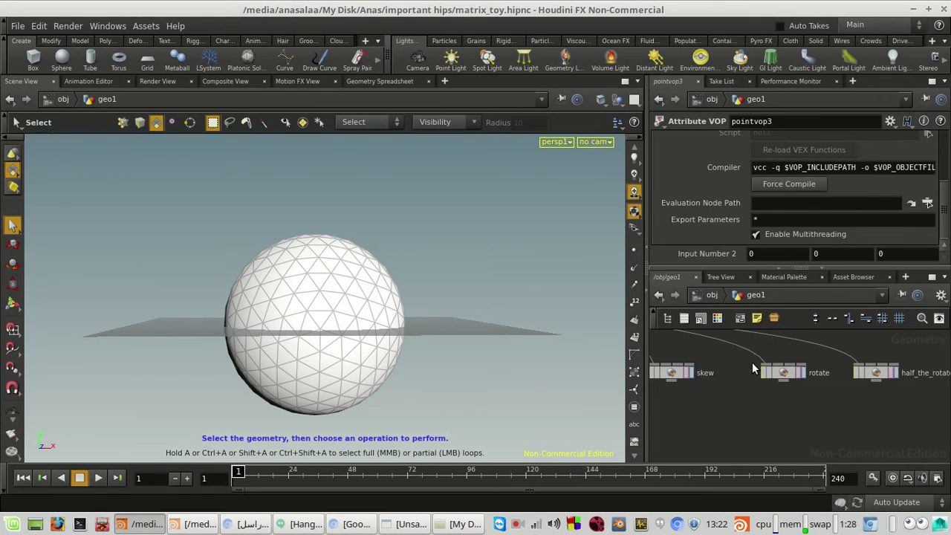
{"action": "middle_click_drag", "start_coordinate": [806, 384], "coordinate": [769, 398]}
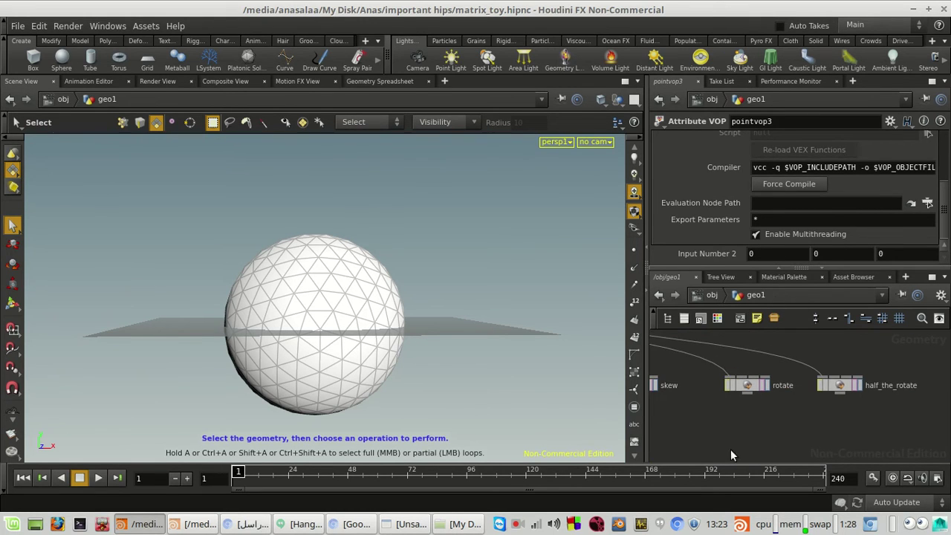
{"action": "scroll", "coordinate": [781, 422], "scroll_direction": "up", "scroll_amount": 3}
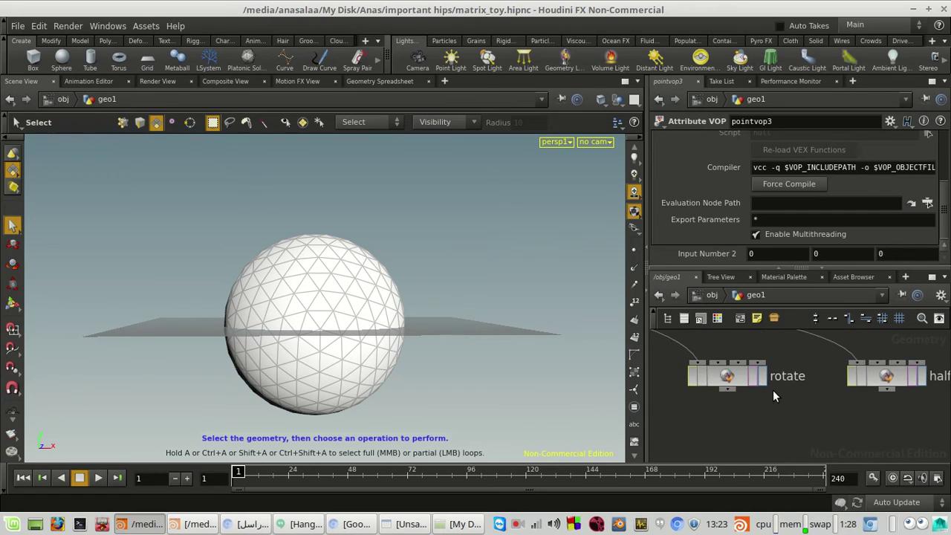
{"action": "left_click", "coordinate": [335, 524]}
{"action": "left_click", "coordinate": [334, 527]}
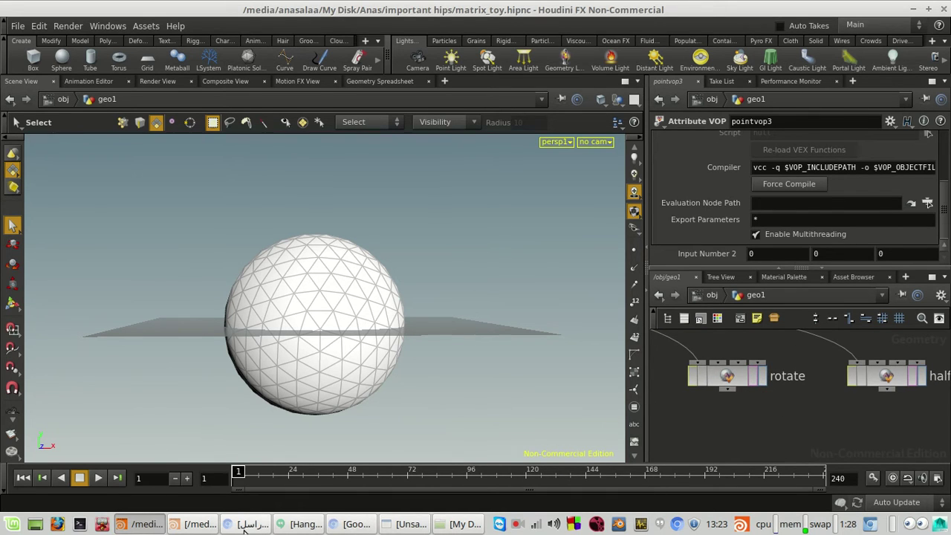
{"action": "scroll", "coordinate": [853, 428], "scroll_direction": "down", "scroll_amount": 3}
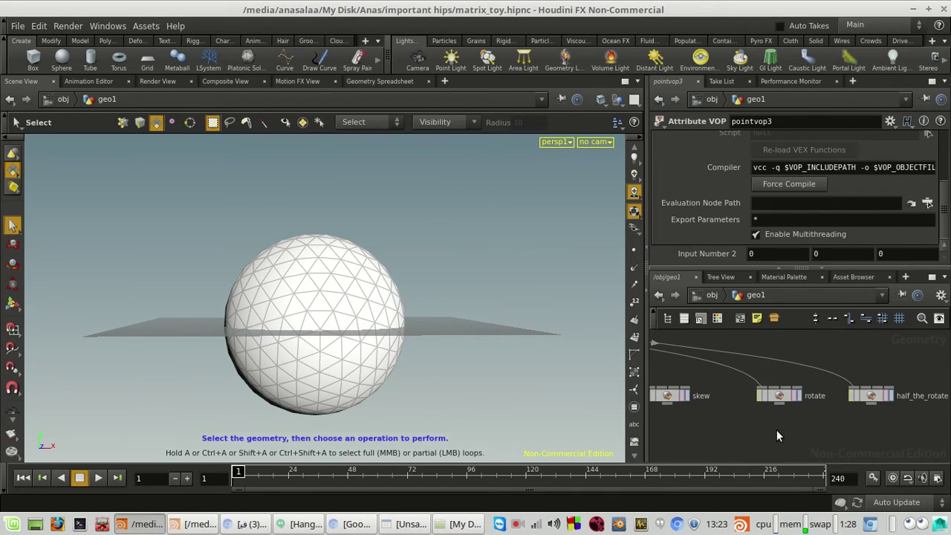
Switch to Chromium, examine the 2D rotation matrix formula in Wikipedia's Rotation matrix article, and return to Houdini.
{"action": "left_click", "coordinate": [249, 524]}
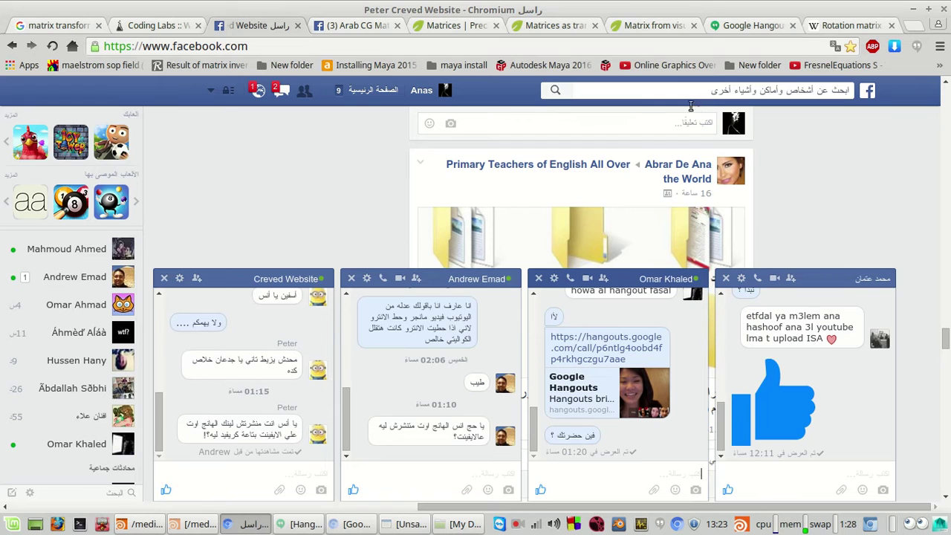
{"action": "left_click", "coordinate": [846, 25]}
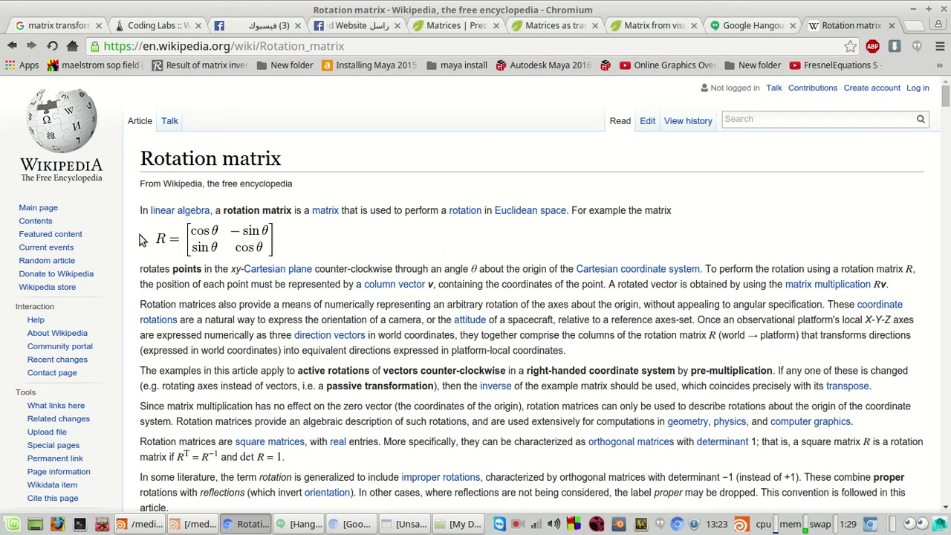
{"action": "left_click_drag", "start_coordinate": [143, 241], "coordinate": [293, 225]}
{"action": "left_click", "coordinate": [165, 251]}
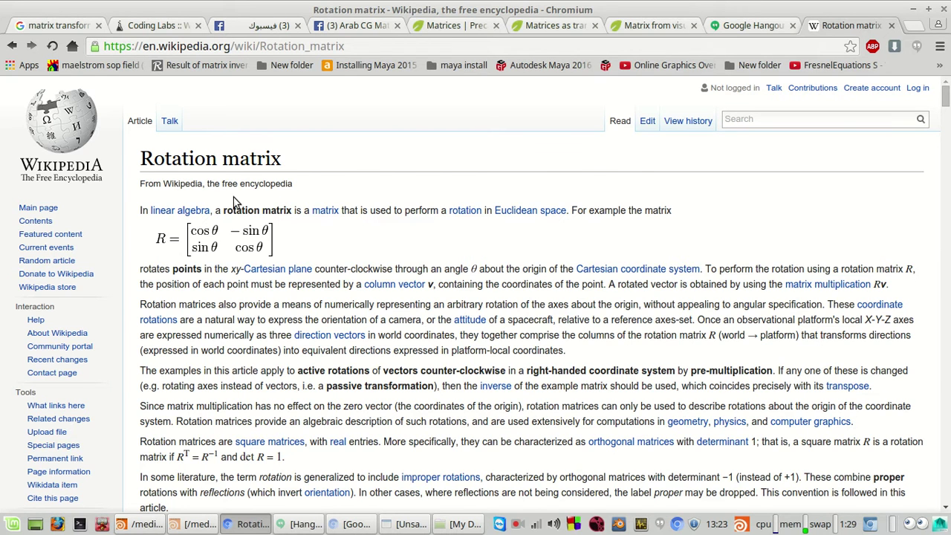
{"action": "scroll", "coordinate": [148, 211], "scroll_direction": "down", "scroll_amount": 2}
{"action": "scroll", "coordinate": [133, 223], "scroll_direction": "up", "scroll_amount": 1}
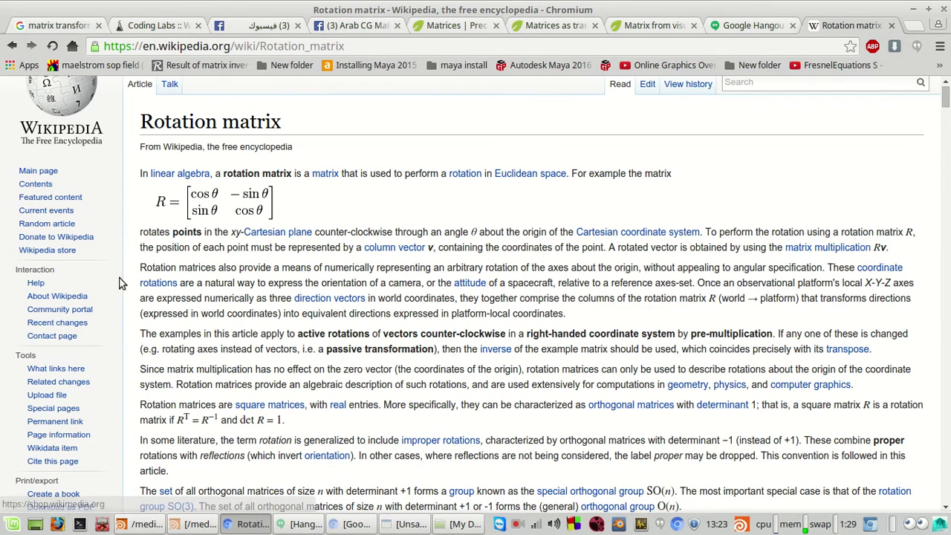
{"action": "left_click", "coordinate": [256, 529]}
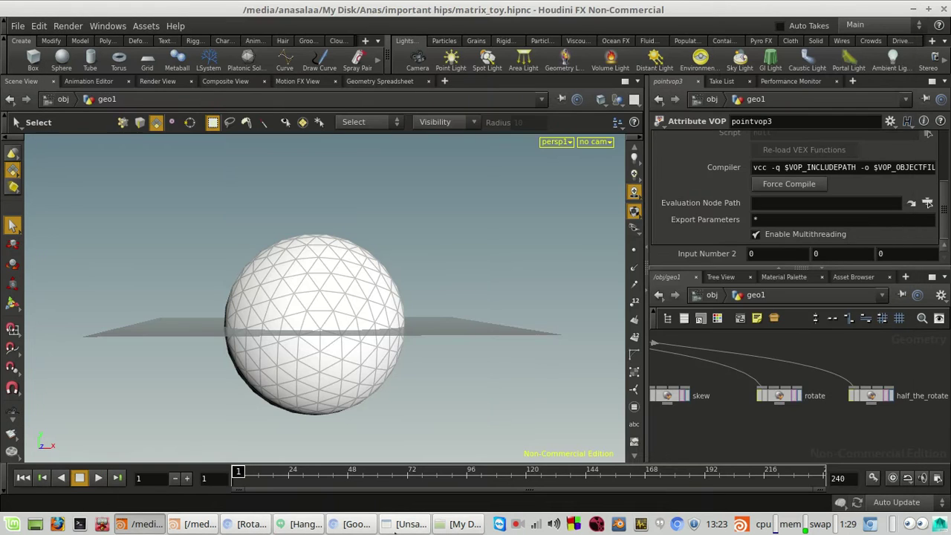
Switch to Pinta, undo the stray line, and sketch crossed axes with a diagonal vector and a counterclockwise arrow beside it.
{"action": "left_click", "coordinate": [401, 525]}
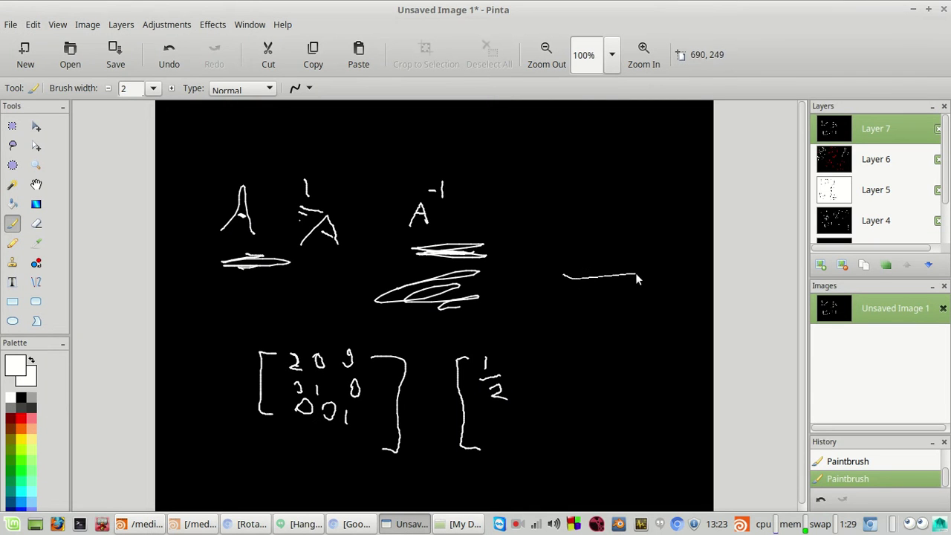
{"action": "key", "text": "super"}
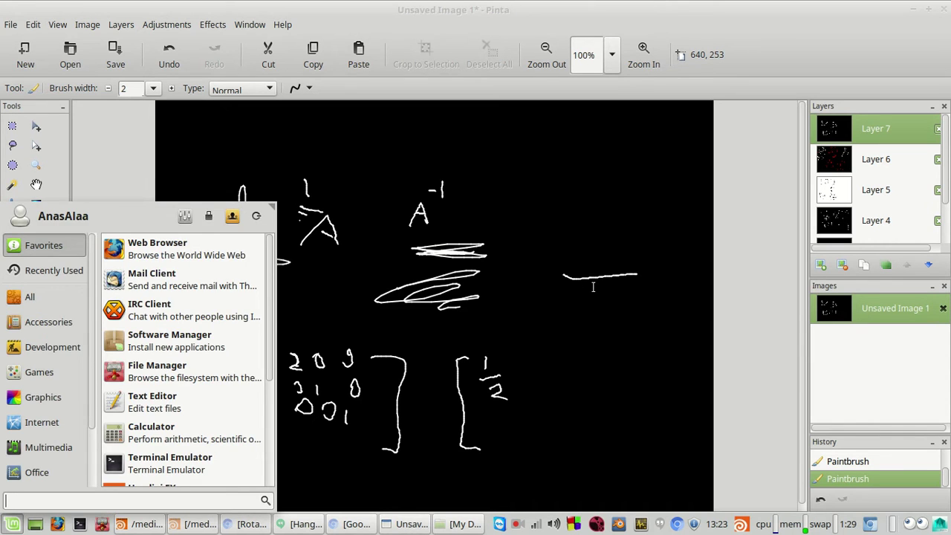
{"action": "key", "text": "Escape"}
{"action": "key", "text": "ctrl+z"}
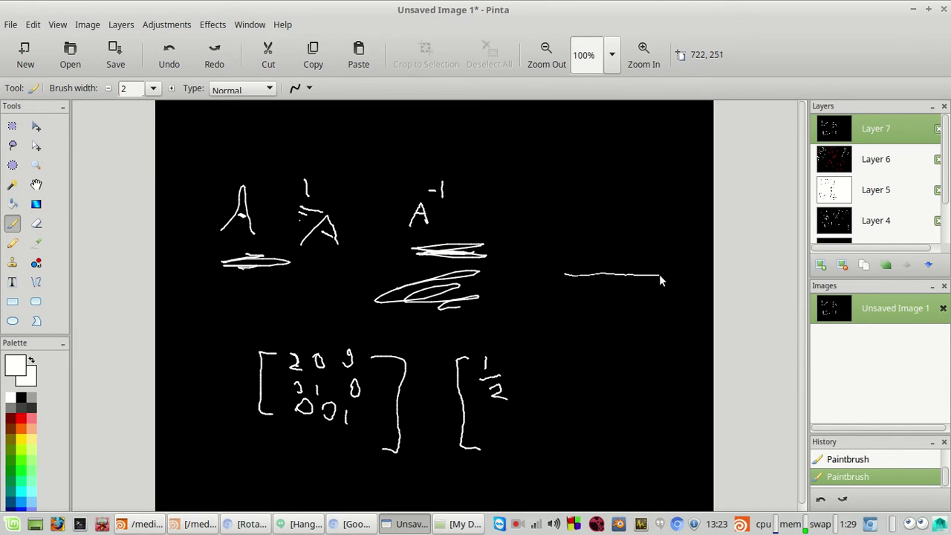
{"action": "mouse_move", "coordinate": [659, 274]}
{"action": "left_mouse_down"}
{"action": "mouse_move", "coordinate": [669, 274]}
{"action": "mouse_move", "coordinate": [628, 263]}
{"action": "left_mouse_up"}
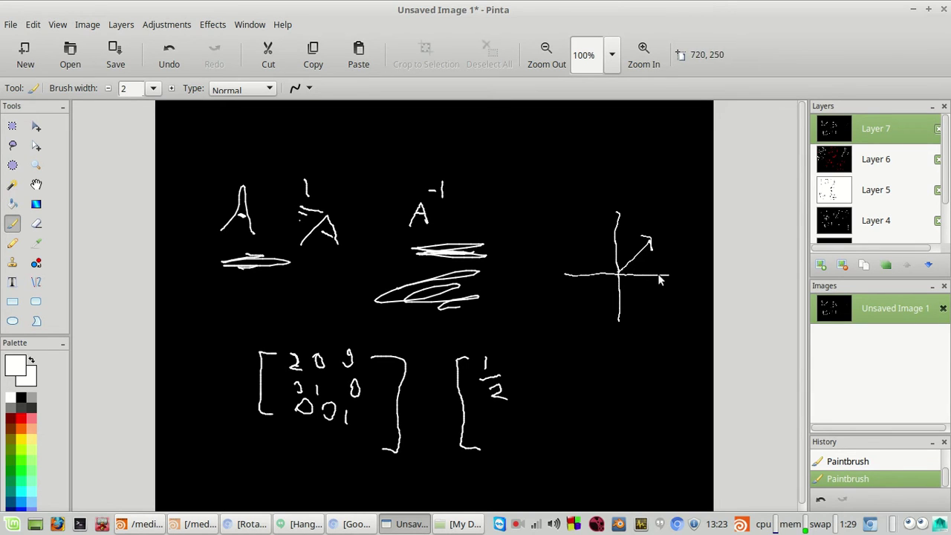
{"action": "left_click_drag", "start_coordinate": [681, 242], "coordinate": [644, 215]}
Switch to Chromium and examine the two-dimensional rotation matrix, its coordinate equations and the R(−θ) form in Wikipedia's Rotation matrix article.
{"action": "left_click", "coordinate": [253, 524]}
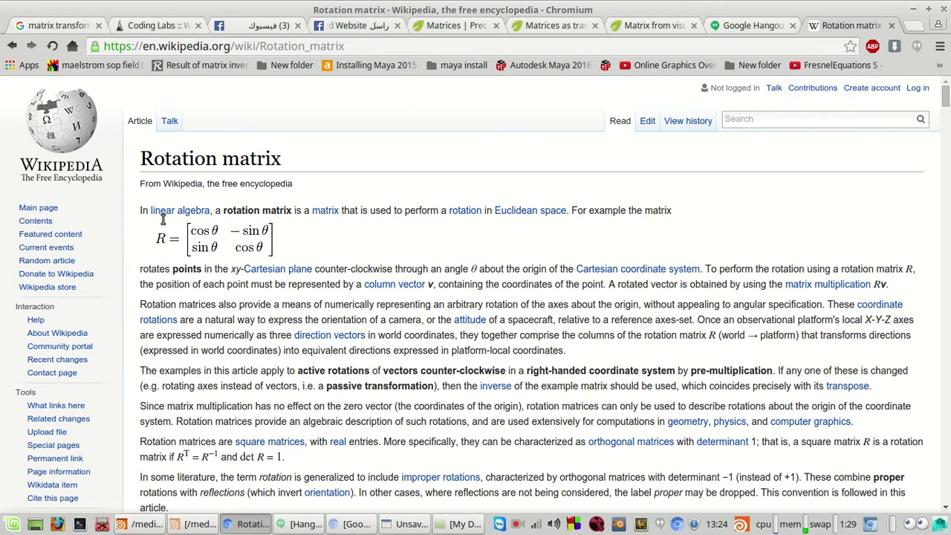
{"action": "left_click_drag", "start_coordinate": [155, 225], "coordinate": [317, 236]}
{"action": "left_click", "coordinate": [312, 236]}
{"action": "scroll", "coordinate": [265, 256], "scroll_direction": "down", "scroll_amount": 2}
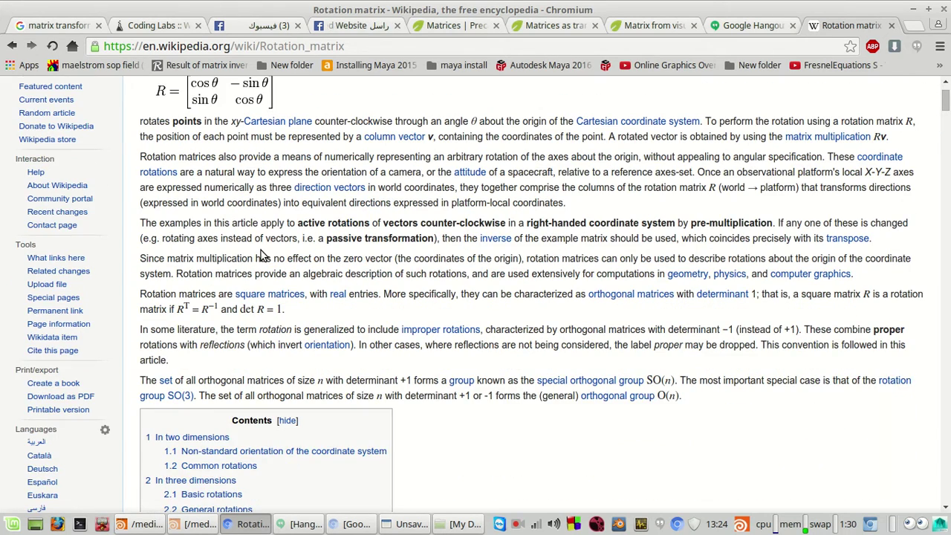
{"action": "scroll", "coordinate": [266, 254], "scroll_direction": "down", "scroll_amount": 3}
{"action": "scroll", "coordinate": [263, 253], "scroll_direction": "down", "scroll_amount": 9}
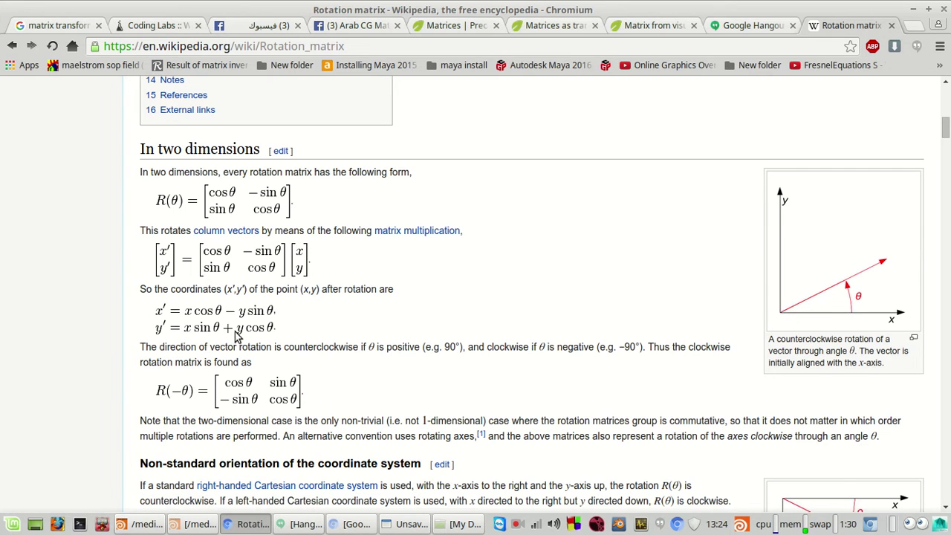
{"action": "scroll", "coordinate": [238, 336], "scroll_direction": "down", "scroll_amount": 2}
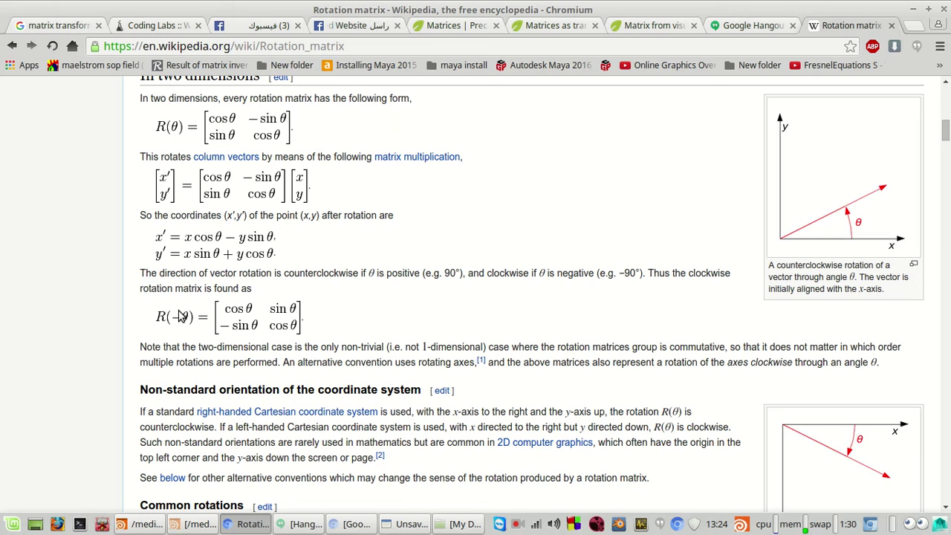
{"action": "left_click_drag", "start_coordinate": [288, 273], "coordinate": [356, 273]}
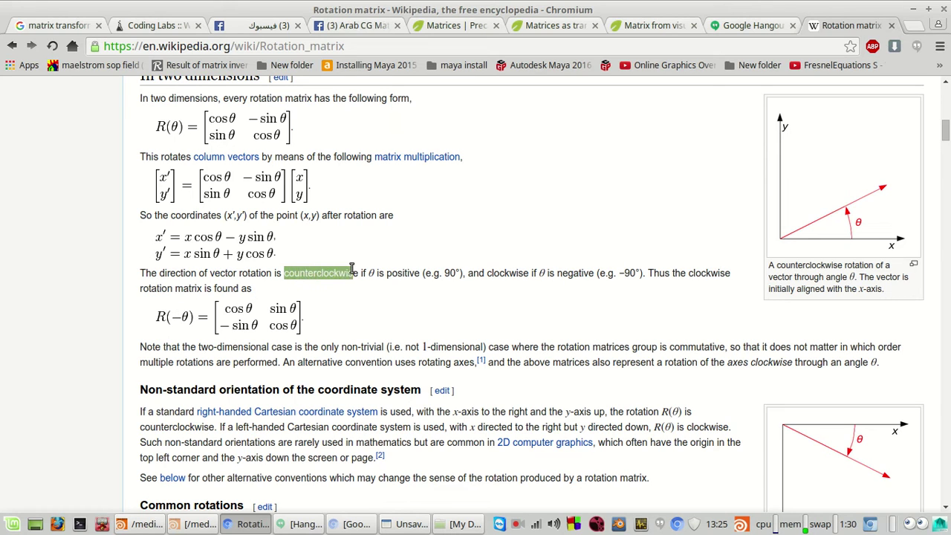
{"action": "left_click", "coordinate": [282, 295]}
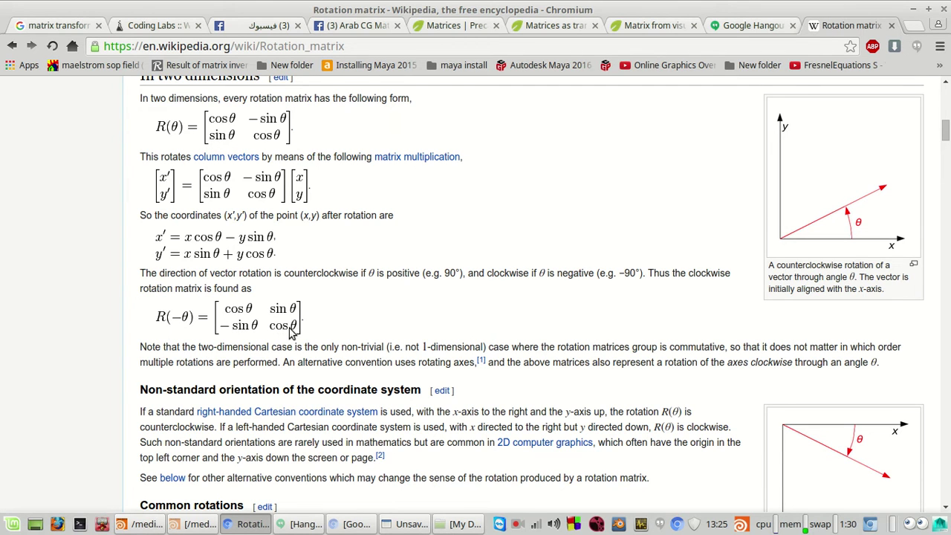
Examine the 90°, 180° and 270° matrices in the article's Common rotations section.
{"action": "scroll", "coordinate": [294, 334], "scroll_direction": "down", "scroll_amount": 5}
{"action": "scroll", "coordinate": [356, 331], "scroll_direction": "down", "scroll_amount": 5}
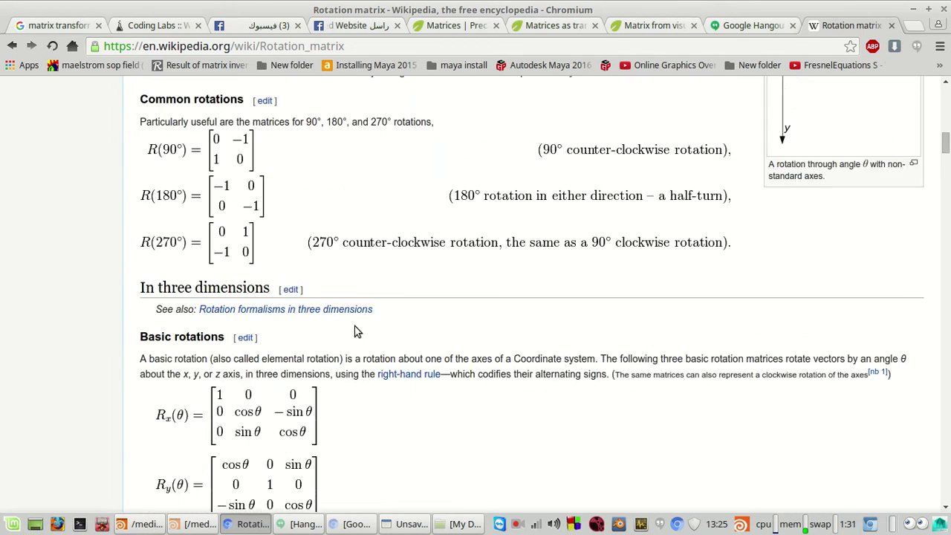
{"action": "scroll", "coordinate": [349, 323], "scroll_direction": "up", "scroll_amount": 5}
{"action": "scroll", "coordinate": [293, 254], "scroll_direction": "down", "scroll_amount": 1}
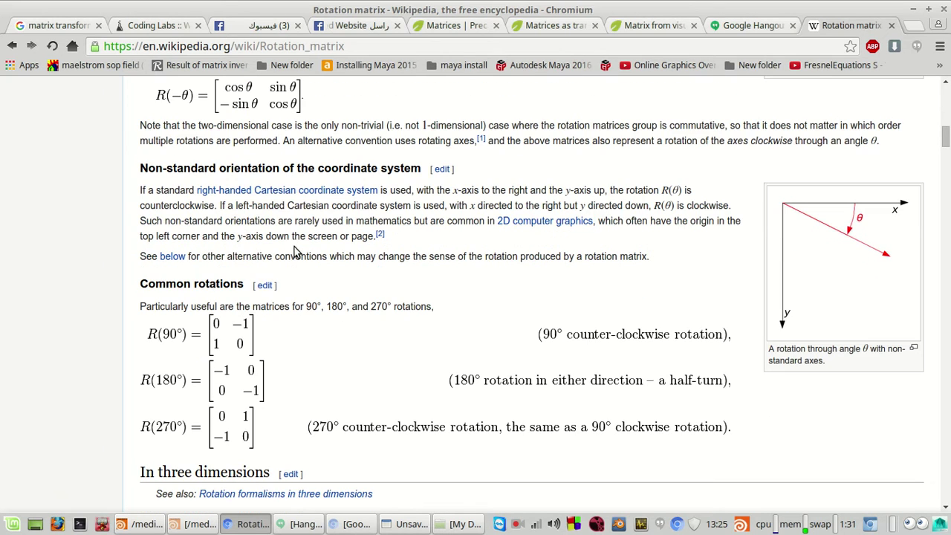
{"action": "scroll", "coordinate": [151, 344], "scroll_direction": "down", "scroll_amount": 2}
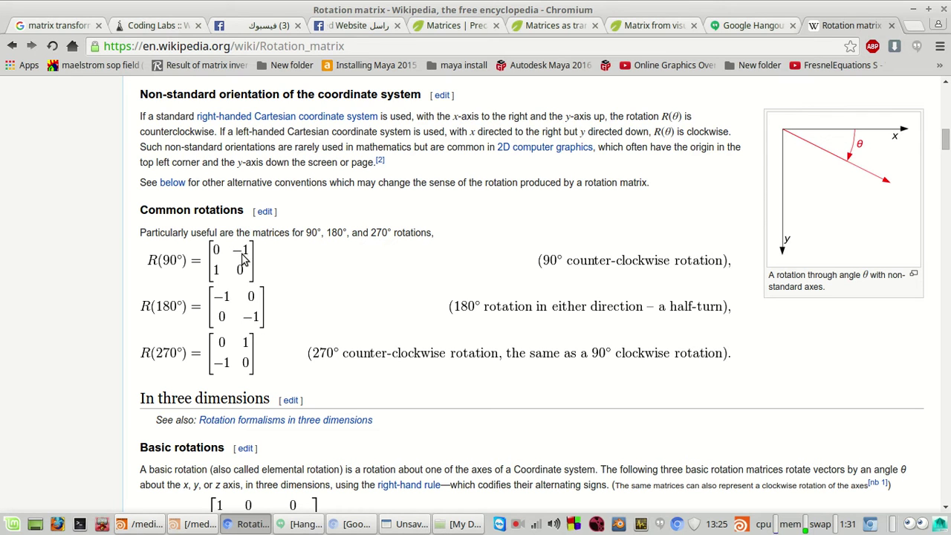
Read the article's Basic rotations section on the three-dimensional Rx, Ry and Rz matrices and the Rz(90°) example.
{"action": "scroll", "coordinate": [208, 245], "scroll_direction": "down", "scroll_amount": 3}
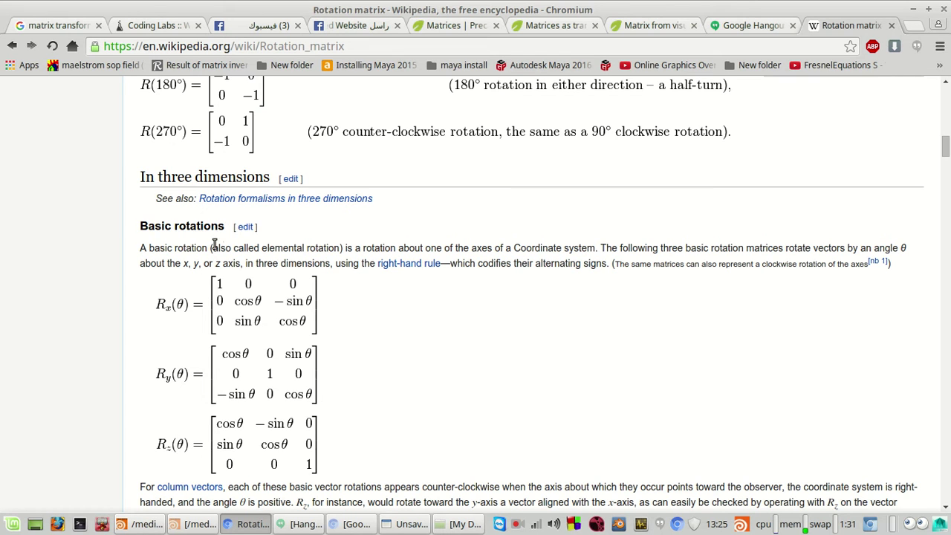
{"action": "scroll", "coordinate": [184, 210], "scroll_direction": "down", "scroll_amount": 1}
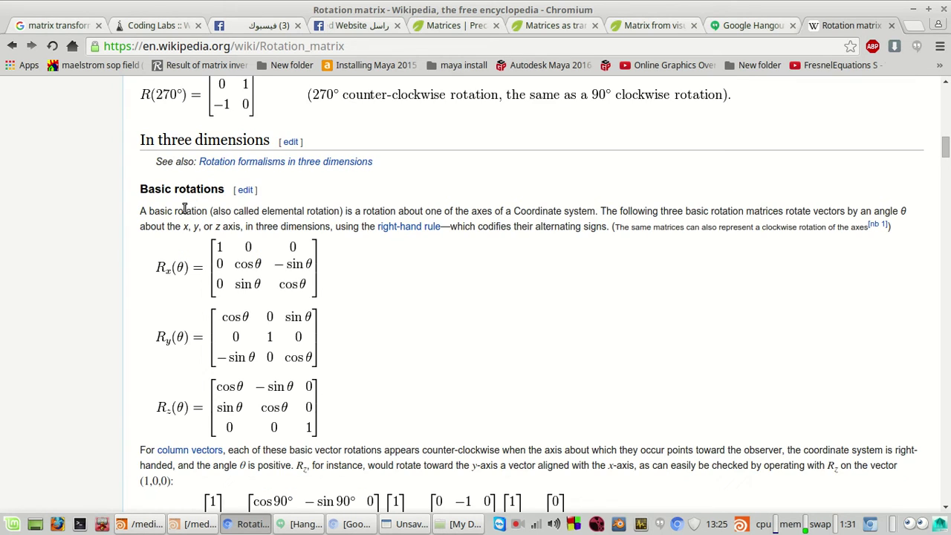
{"action": "scroll", "coordinate": [184, 210], "scroll_direction": "up", "scroll_amount": 1}
{"action": "scroll", "coordinate": [182, 213], "scroll_direction": "up", "scroll_amount": 1}
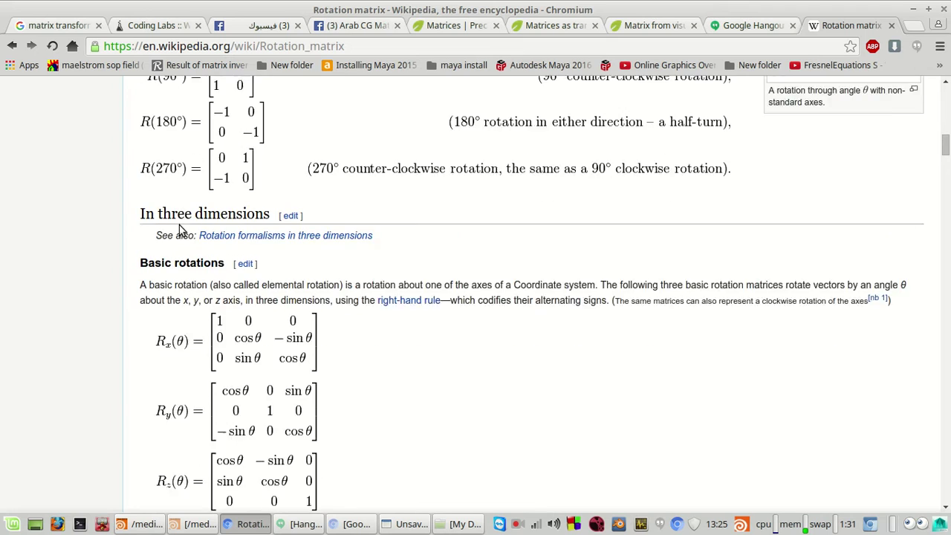
{"action": "scroll", "coordinate": [190, 223], "scroll_direction": "down", "scroll_amount": 2}
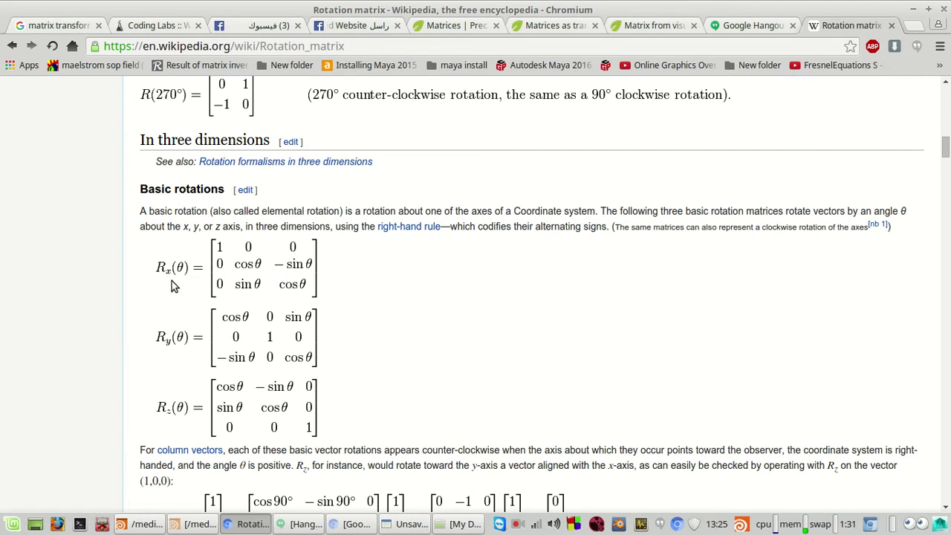
{"action": "left_click_drag", "start_coordinate": [176, 284], "coordinate": [181, 272]}
{"action": "scroll", "coordinate": [254, 387], "scroll_direction": "down", "scroll_amount": 2}
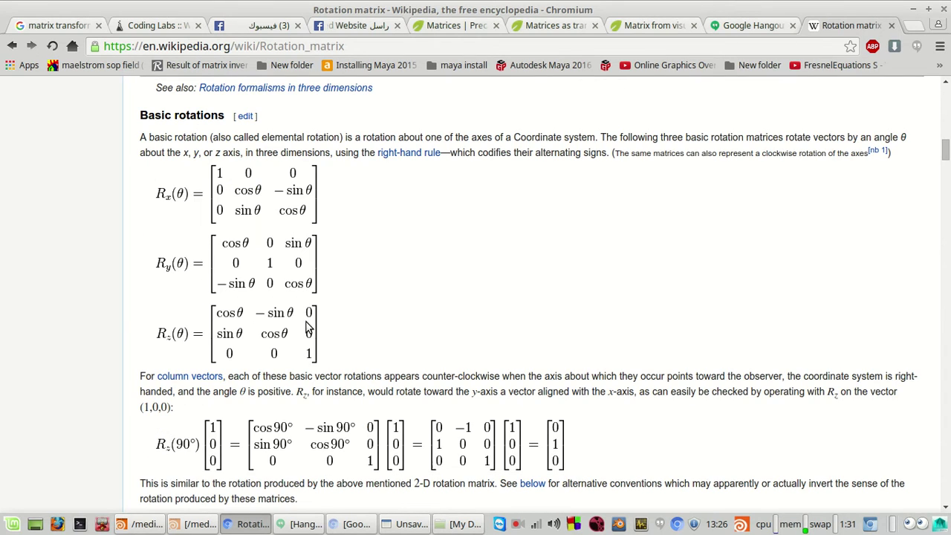
{"action": "scroll", "coordinate": [277, 344], "scroll_direction": "down", "scroll_amount": 3}
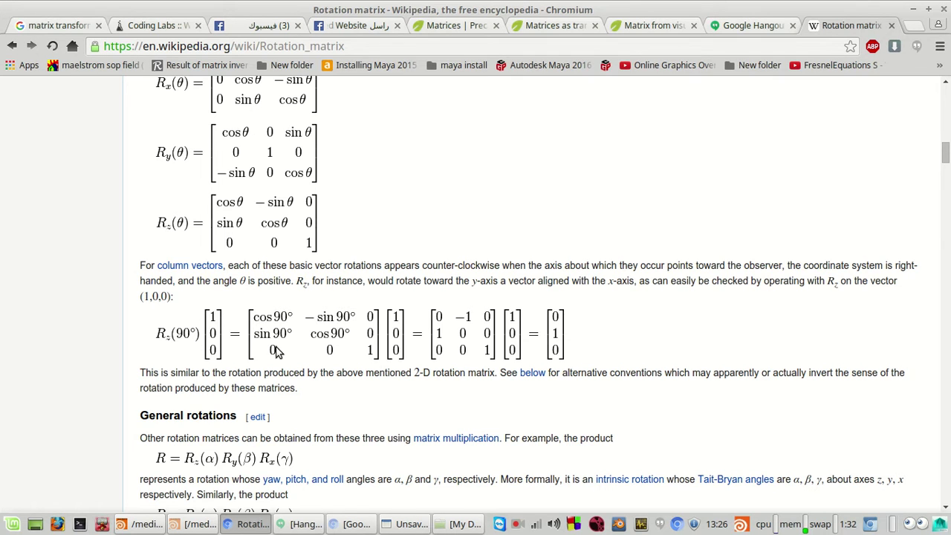
{"action": "scroll", "coordinate": [278, 352], "scroll_direction": "down", "scroll_amount": 1}
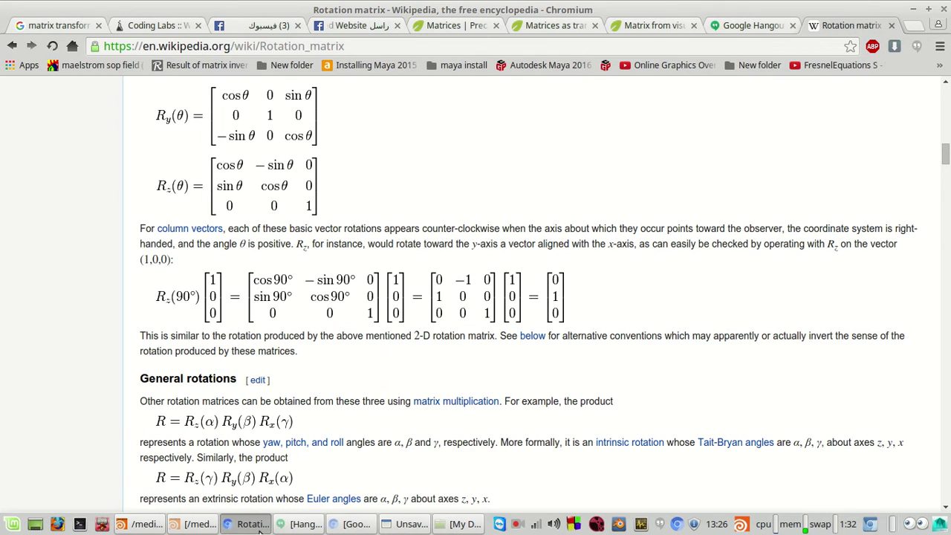
Switch back to the Houdini scene matrix_toy.hipnc and inspect the rotate node's matrix rows in geo1.
{"action": "left_click", "coordinate": [245, 524]}
{"action": "left_click", "coordinate": [194, 523]}
{"action": "left_click", "coordinate": [185, 529]}
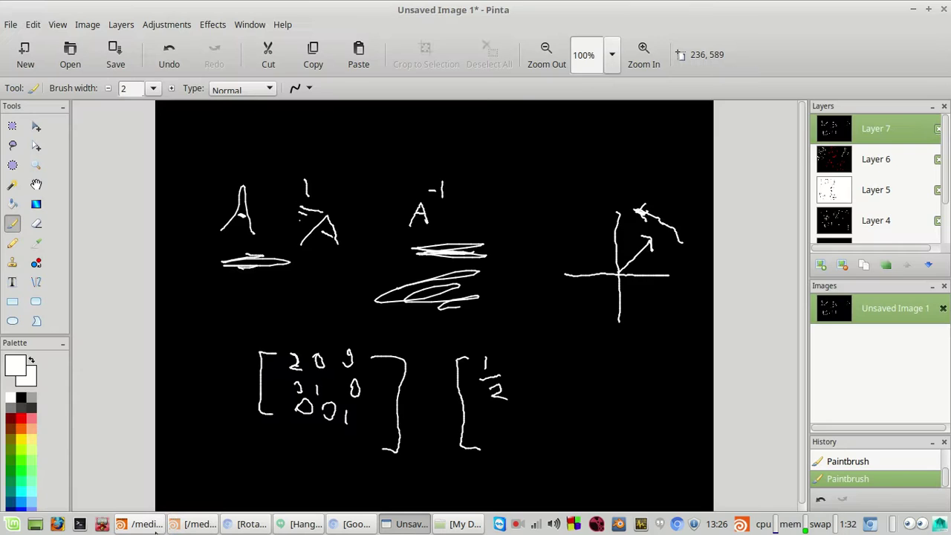
{"action": "left_click", "coordinate": [145, 523]}
{"action": "left_click", "coordinate": [799, 401]}
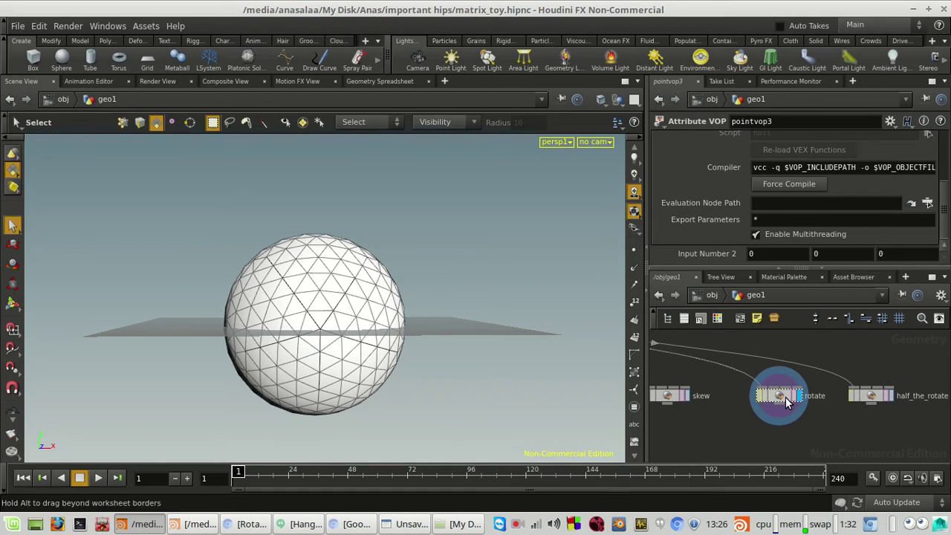
Display pointvop2 in geo1 and turn off its Invert option.
{"action": "scroll", "coordinate": [805, 450], "scroll_direction": "down", "scroll_amount": 3}
{"action": "middle_click_drag", "start_coordinate": [805, 450], "coordinate": [939, 458]}
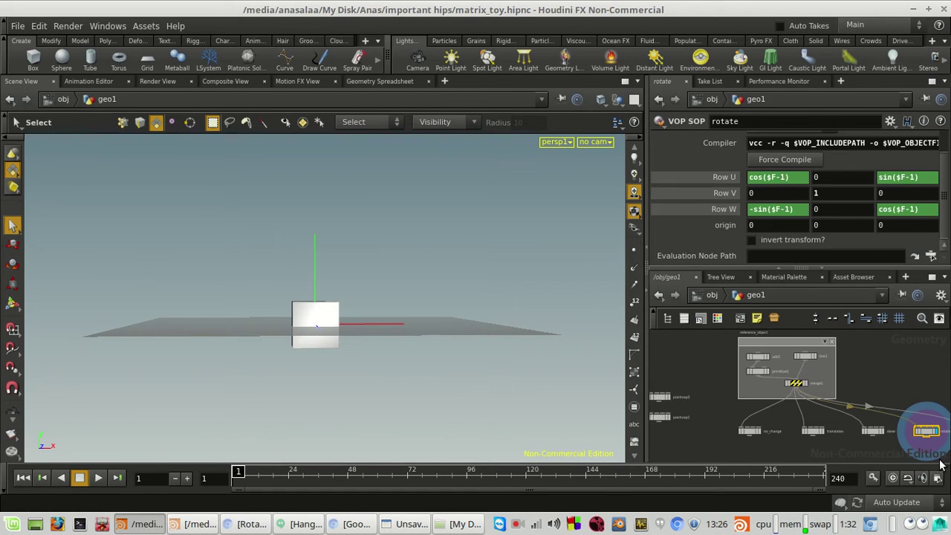
{"action": "middle_click_drag", "start_coordinate": [719, 431], "coordinate": [833, 434]}
{"action": "scroll", "coordinate": [768, 422], "scroll_direction": "up", "scroll_amount": 3}
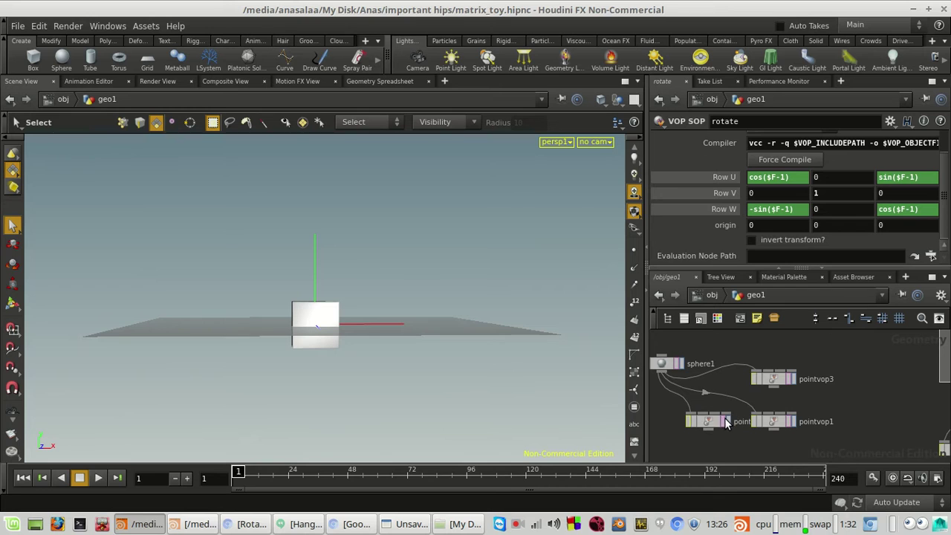
{"action": "left_click", "coordinate": [726, 421]}
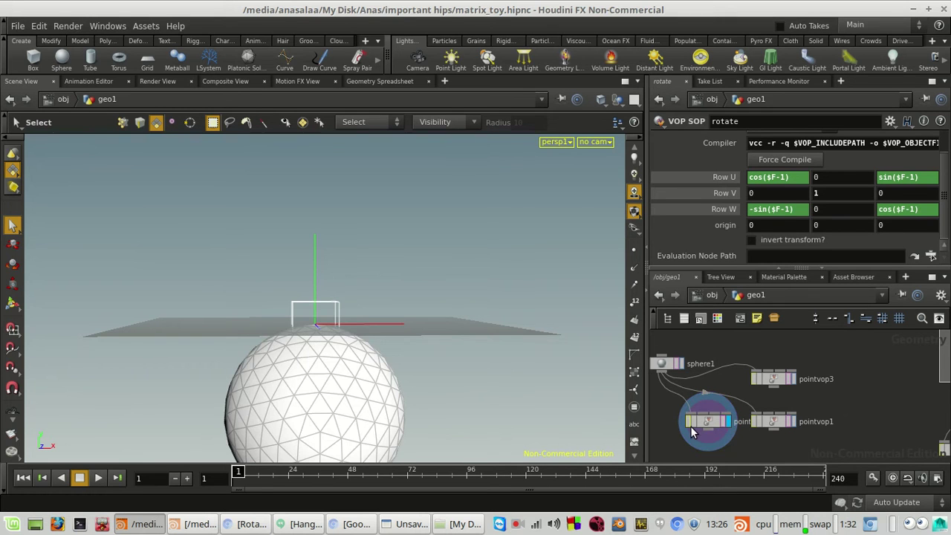
{"action": "left_click", "coordinate": [701, 421]}
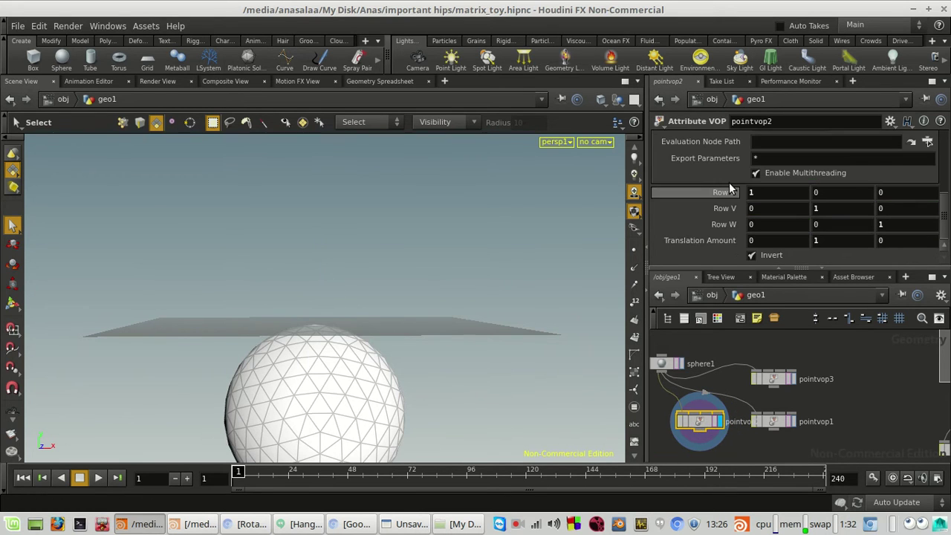
{"action": "left_click", "coordinate": [765, 257]}
{"action": "scroll", "coordinate": [840, 374], "scroll_direction": "down", "scroll_amount": 3}
{"action": "middle_click_drag", "start_coordinate": [786, 370], "coordinate": [670, 377]}
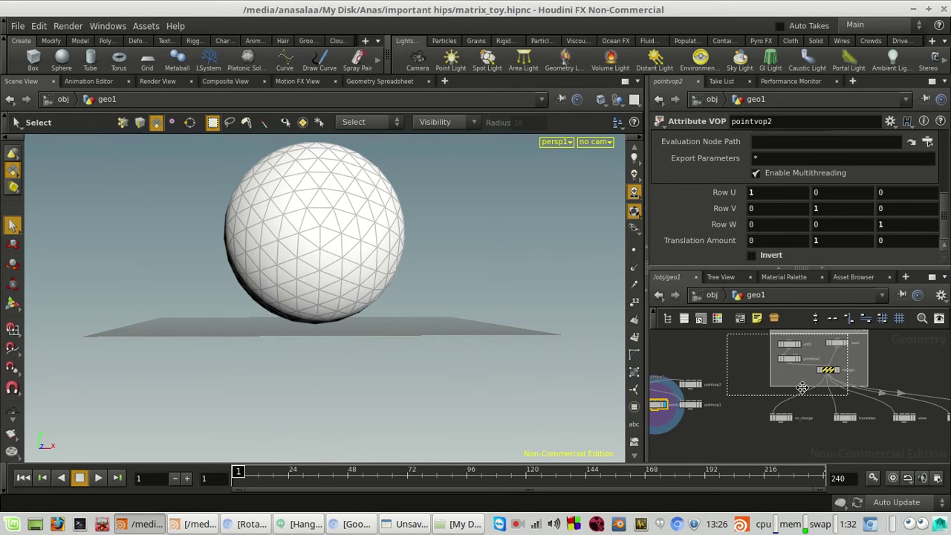
{"action": "key", "text": "super"}
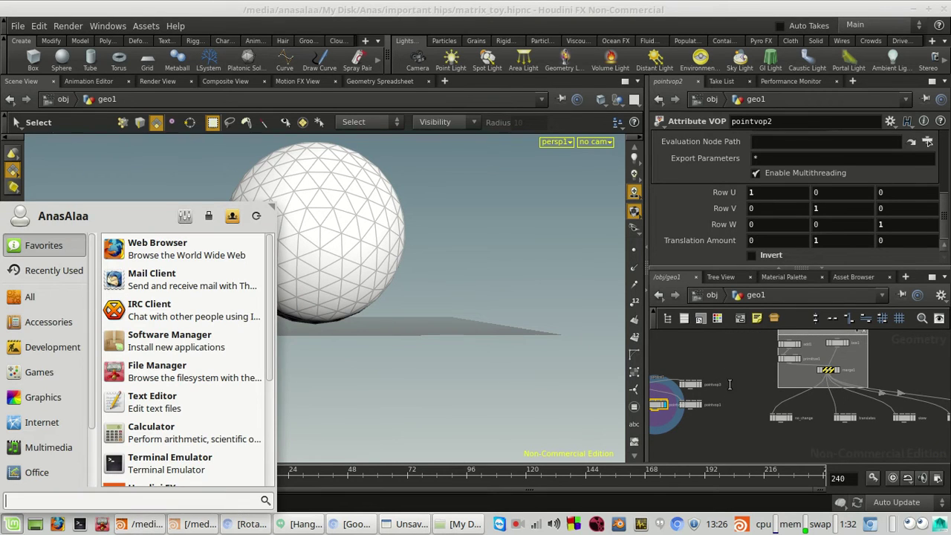
{"action": "key", "text": "super"}
{"action": "middle_click_drag", "start_coordinate": [740, 395], "coordinate": [794, 417]}
{"action": "key", "text": "ctrl+z"}
Move the pointvop2 node farther away from pointvop1, beneath sphere1 in the geo1 network.
{"action": "scroll", "coordinate": [702, 429], "scroll_direction": "up", "scroll_amount": 1}
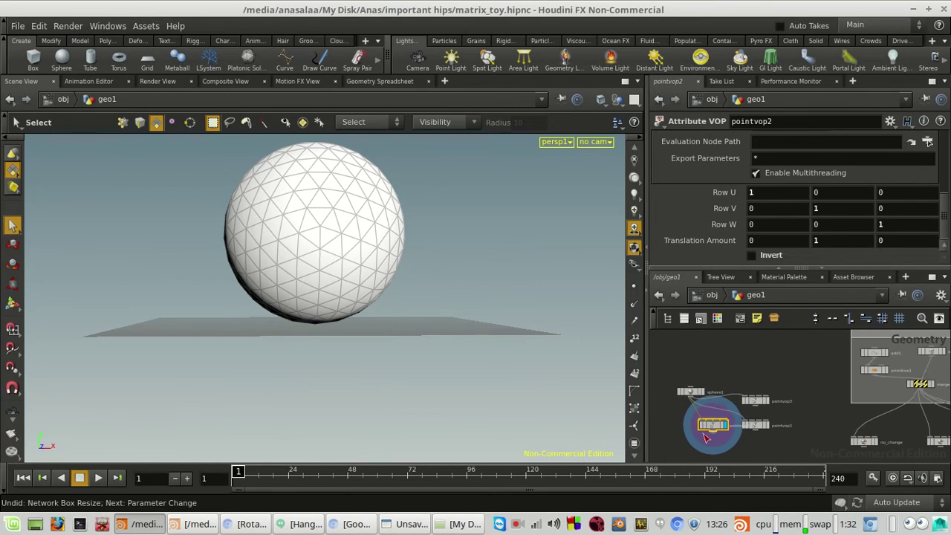
{"action": "scroll", "coordinate": [705, 438], "scroll_direction": "up", "scroll_amount": 4}
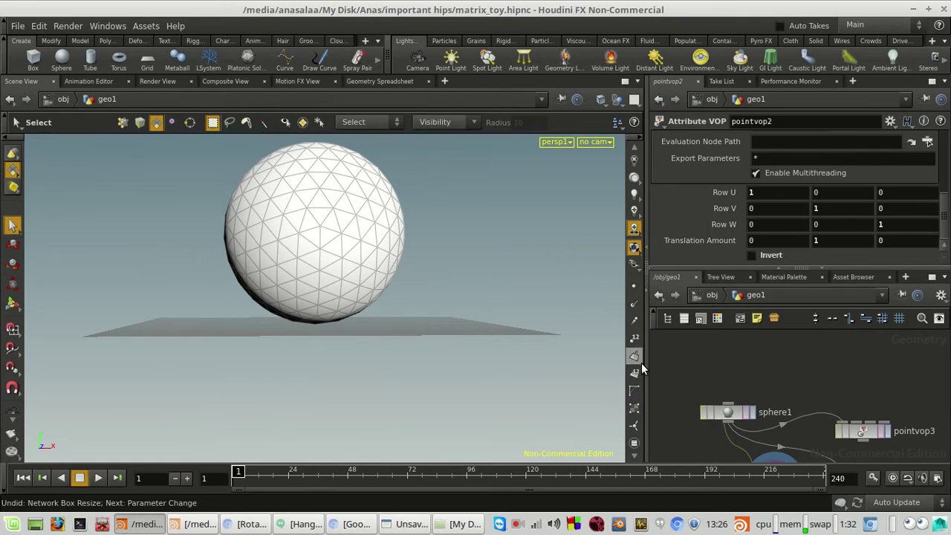
{"action": "scroll", "coordinate": [750, 401], "scroll_direction": "down", "scroll_amount": 3}
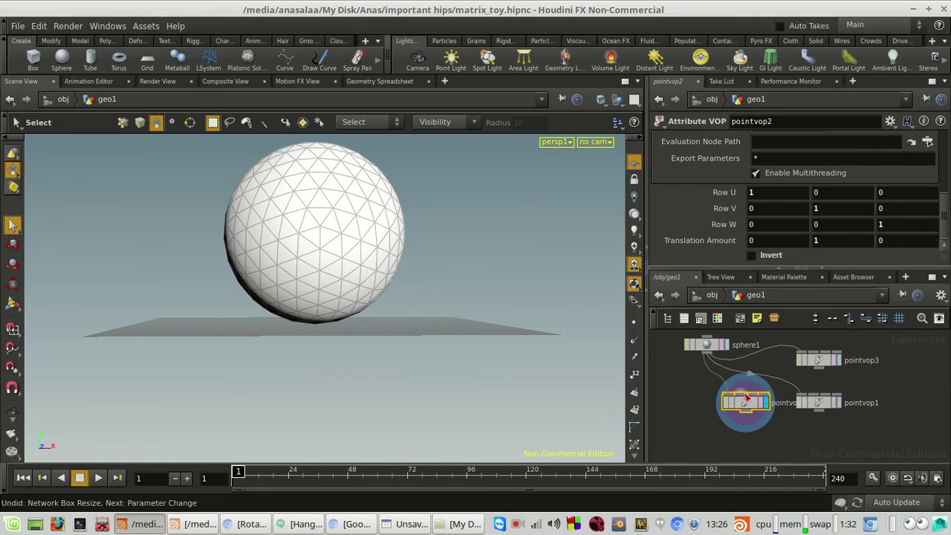
{"action": "left_click_drag", "start_coordinate": [746, 400], "coordinate": [698, 410]}
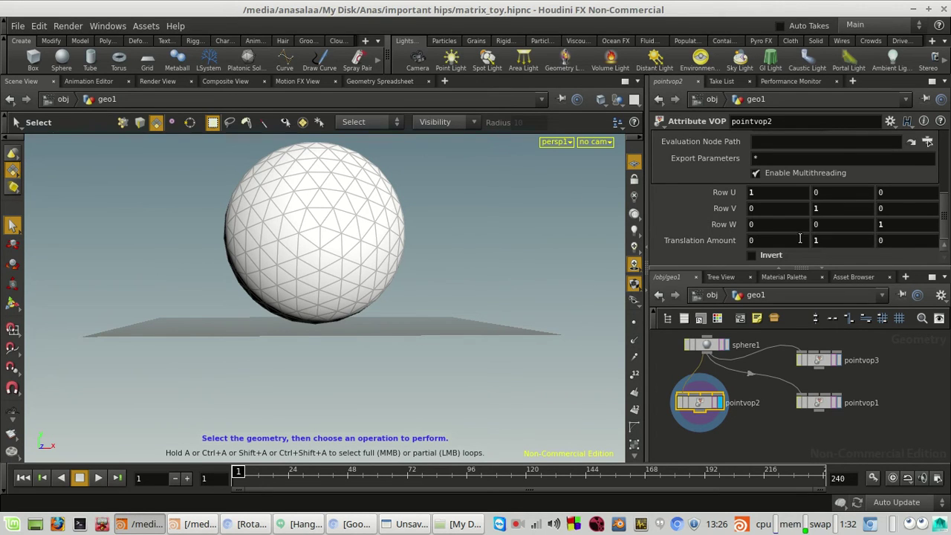
Check the Rx matrix in the Wikipedia Rotation matrix article in Chromium, and return to the Houdini scene matrix_toy.hipnc.
{"action": "left_click", "coordinate": [777, 195]}
{"action": "left_click", "coordinate": [237, 525]}
{"action": "scroll", "coordinate": [223, 308], "scroll_direction": "up", "scroll_amount": 5}
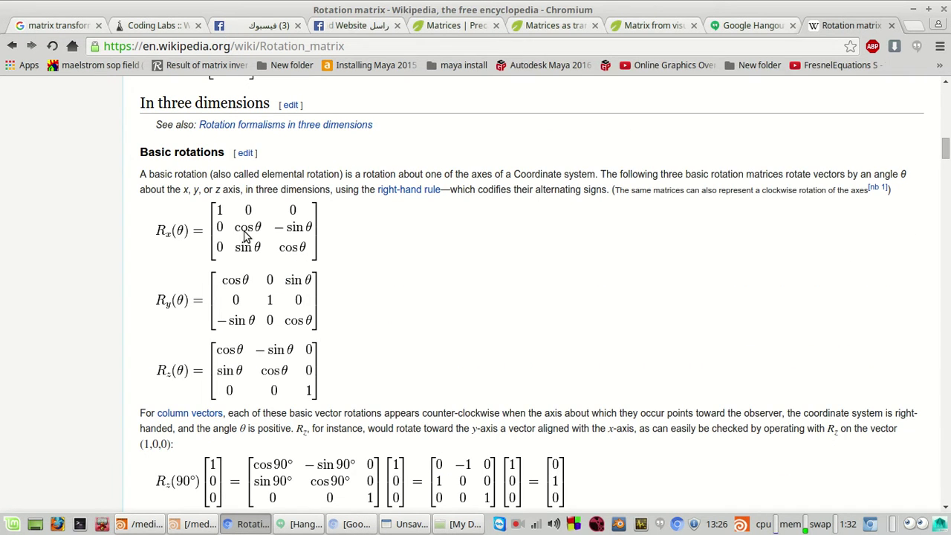
{"action": "left_click", "coordinate": [146, 524]}
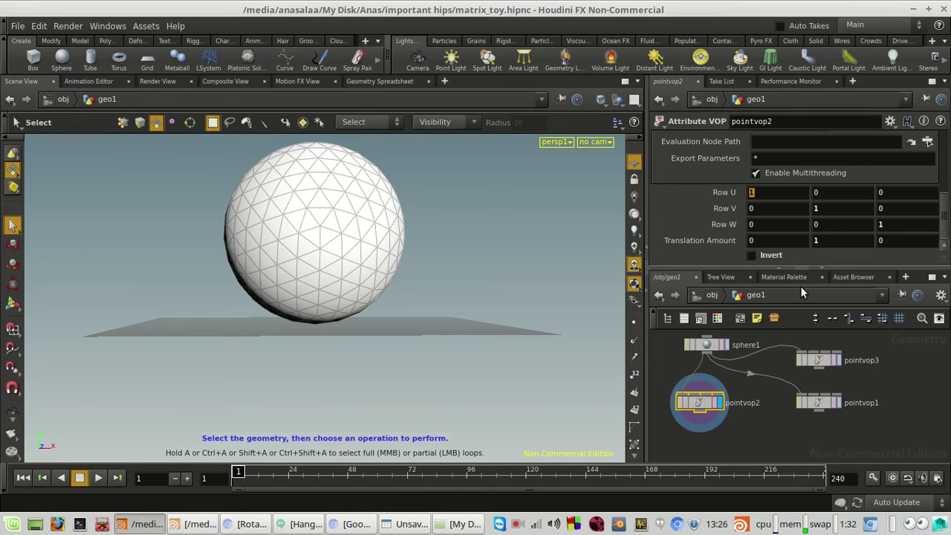
Set the second and third components of pointvop2's Row V to cos(90) and -sin(90).
{"action": "left_click", "coordinate": [850, 205]}
{"action": "type", "text": "cos"}
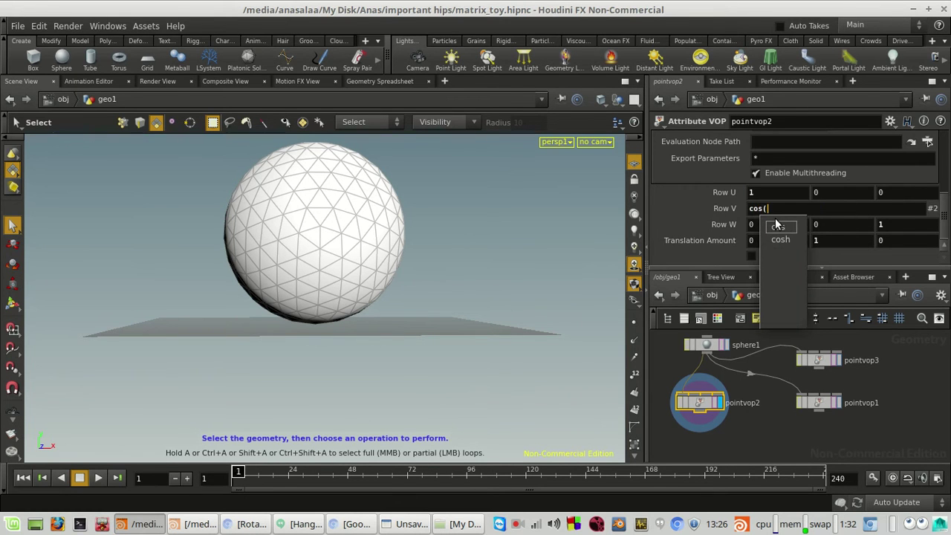
{"action": "type", "text": "(90"}
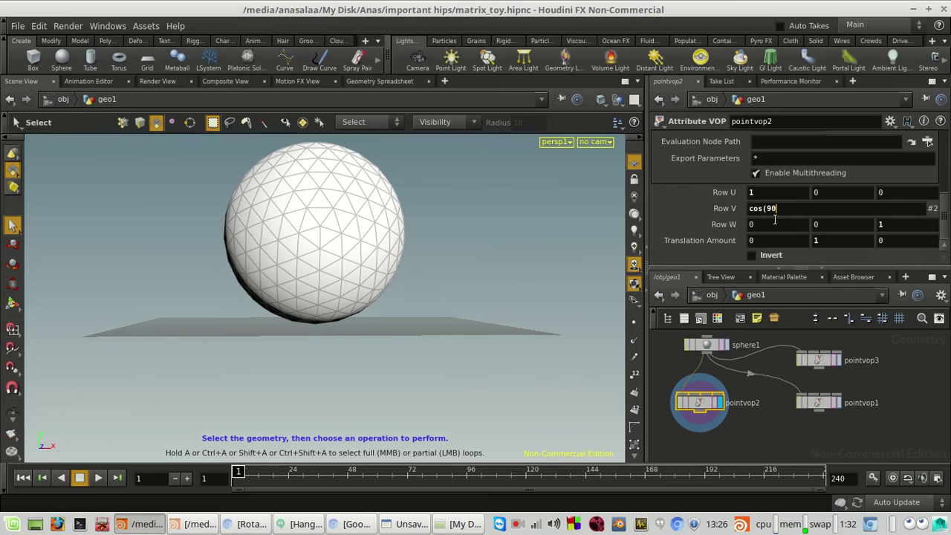
{"action": "key", "text": "Tab"}
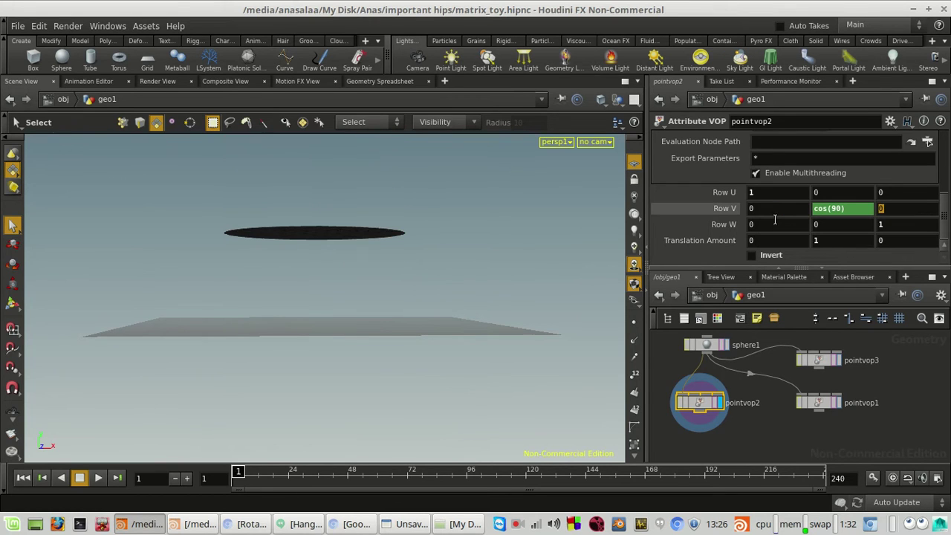
{"action": "type", "text": "-sin("}
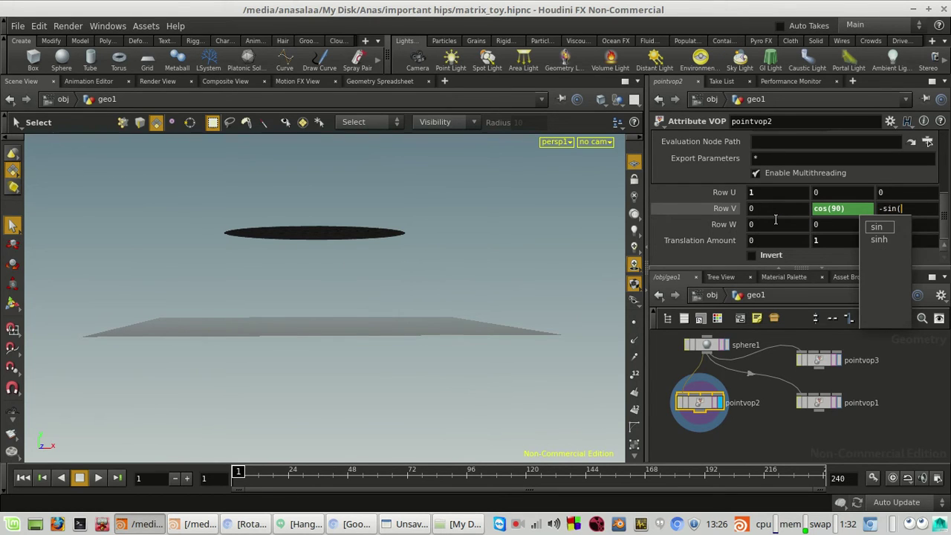
{"action": "type", "text": "90)"}
{"action": "key", "text": "Tab"}
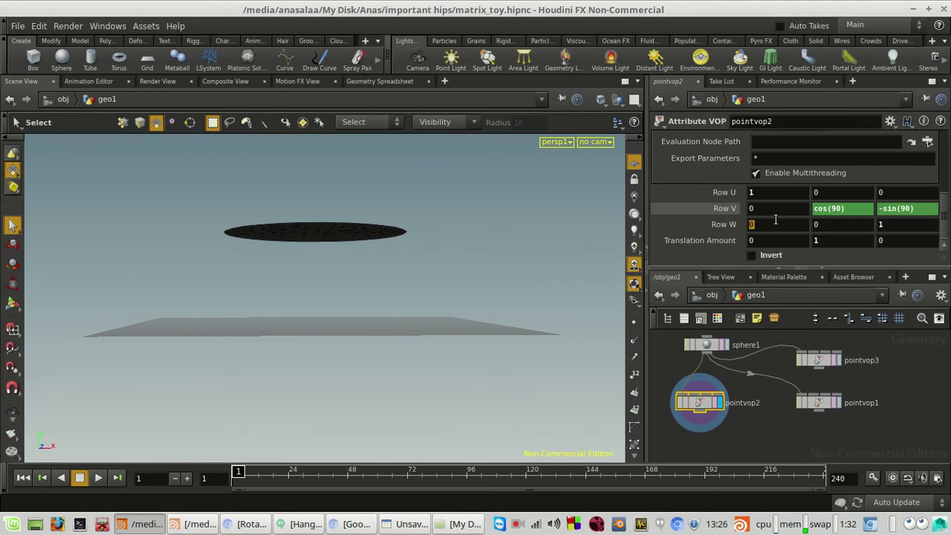
Set the second and third components of pointvop2's Row W to sin(90) and cos(90).
{"action": "type", "text": "si"}
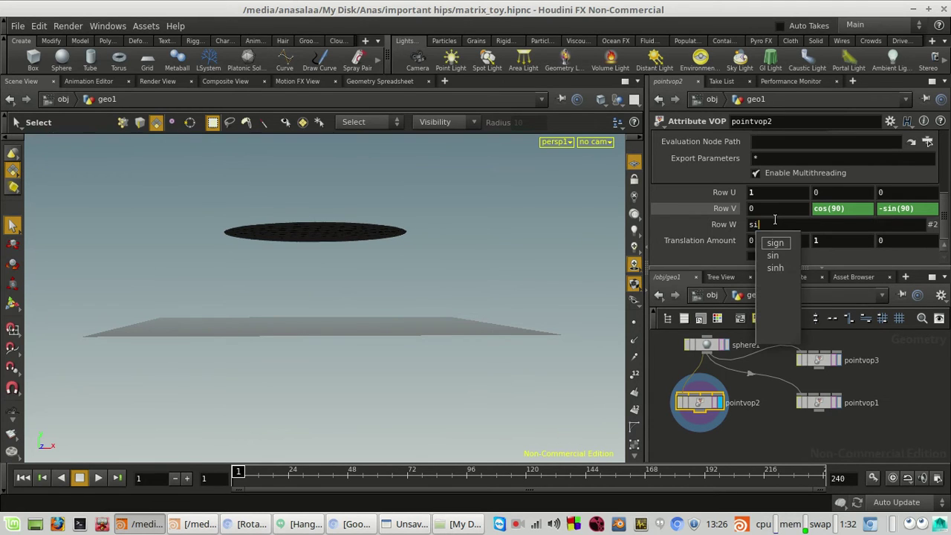
{"action": "type", "text": "n(90"}
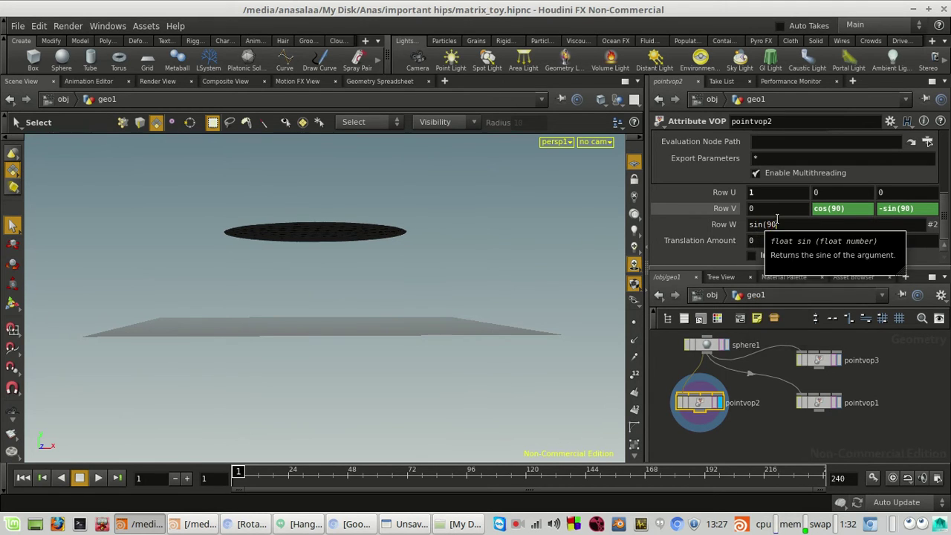
{"action": "key", "text": "Tab"}
{"action": "type", "text": "cos"}
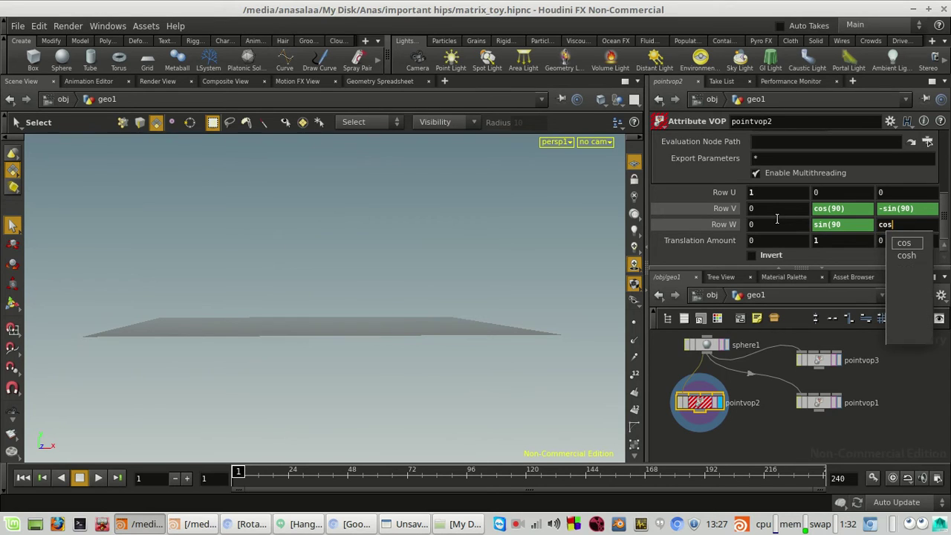
{"action": "type", "text": "(90"}
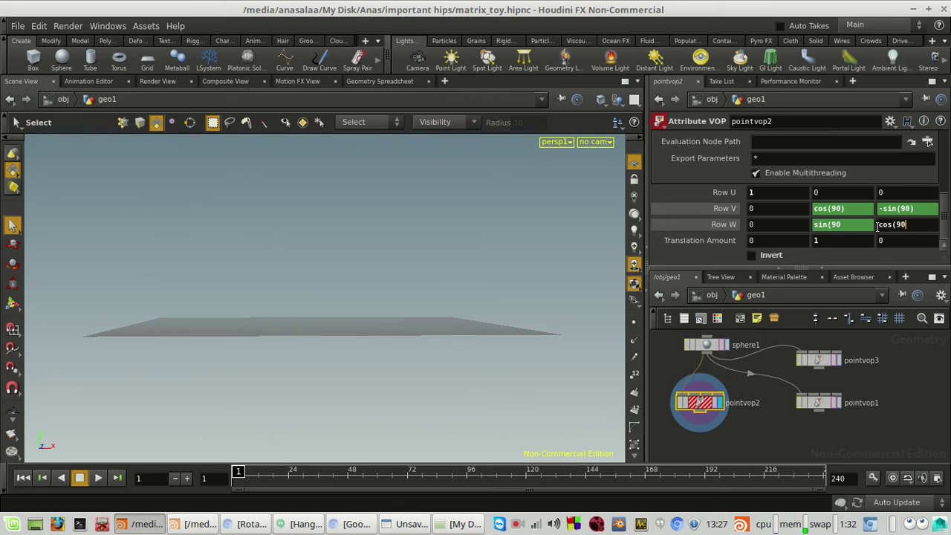
{"action": "type", "text": ")"}
{"action": "left_click", "coordinate": [832, 223]}
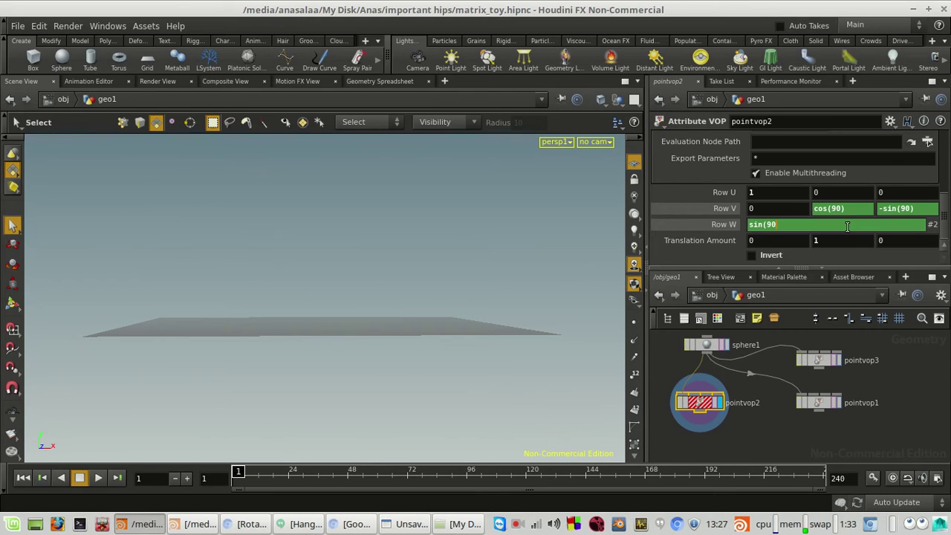
{"action": "type", "text": ")"}
{"action": "key", "text": "Return"}
Compare the original sphere with the rotated result by displaying sphere1 and pointvop2 in turn.
{"action": "scroll", "coordinate": [771, 405], "scroll_direction": "up", "scroll_amount": 5}
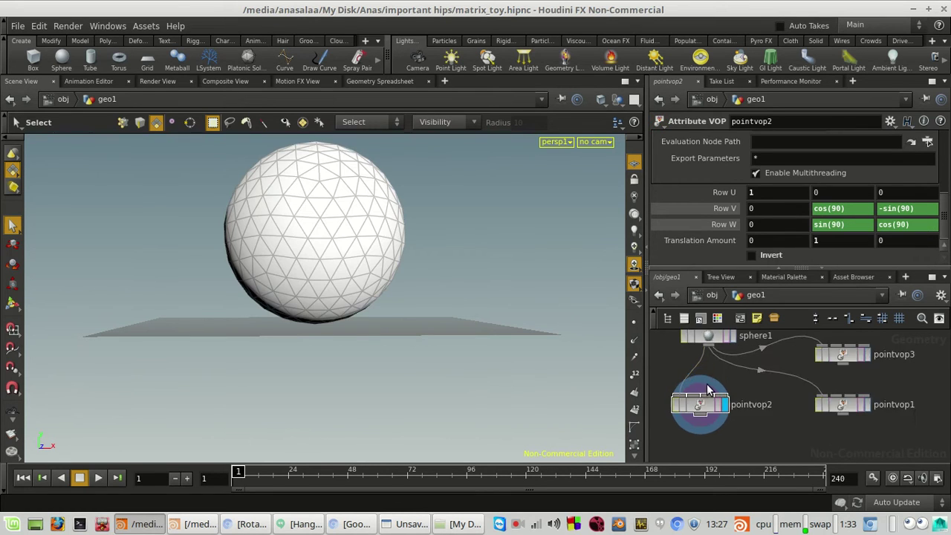
{"action": "left_click", "coordinate": [789, 369]}
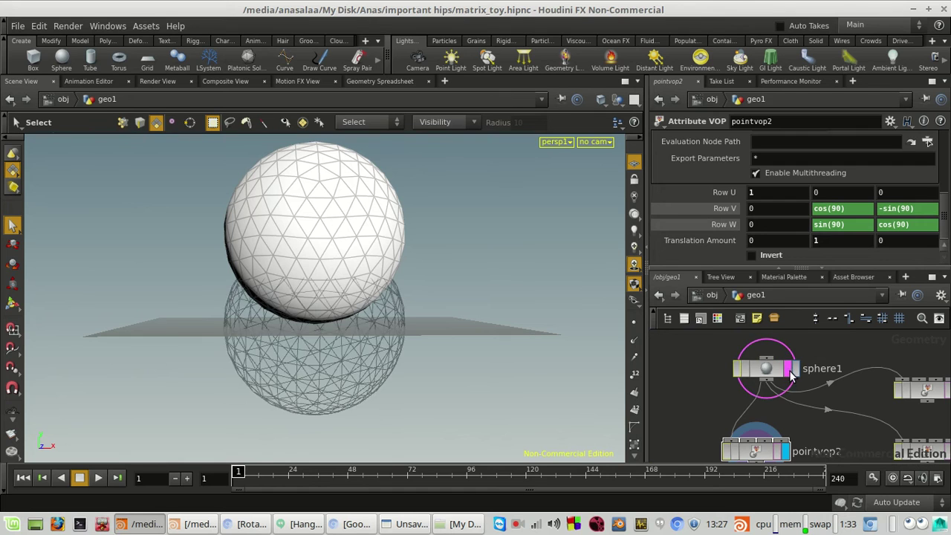
{"action": "left_click", "coordinate": [790, 371]}
{"action": "left_click", "coordinate": [795, 370]}
{"action": "left_click", "coordinate": [767, 369]}
{"action": "middle_click_drag", "start_coordinate": [782, 428], "coordinate": [845, 396]}
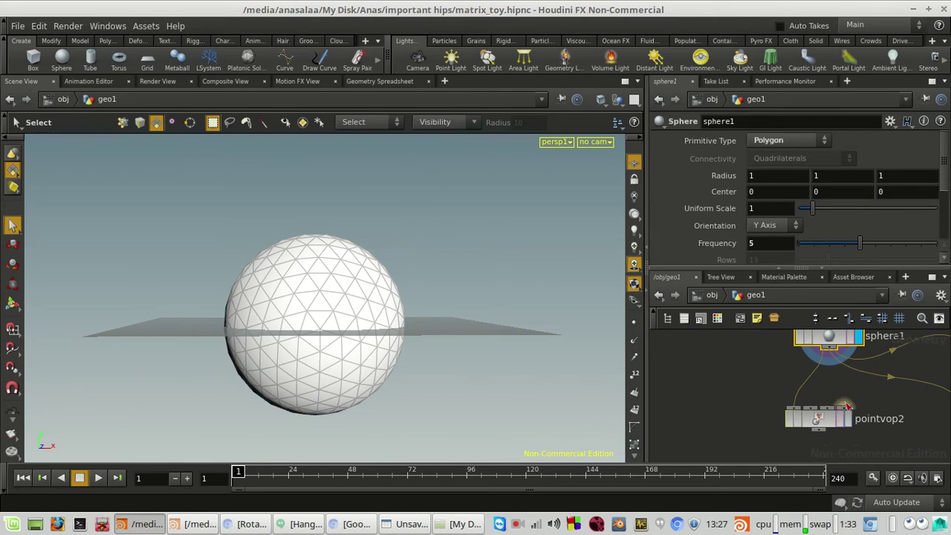
{"action": "left_click", "coordinate": [842, 421]}
{"action": "left_click", "coordinate": [841, 420]}
{"action": "left_click", "coordinate": [848, 419]}
Add a Blend Shapes node below pointvop2 in geo1, fed by sphere1 and pointvop2.
{"action": "key", "text": "Tab"}
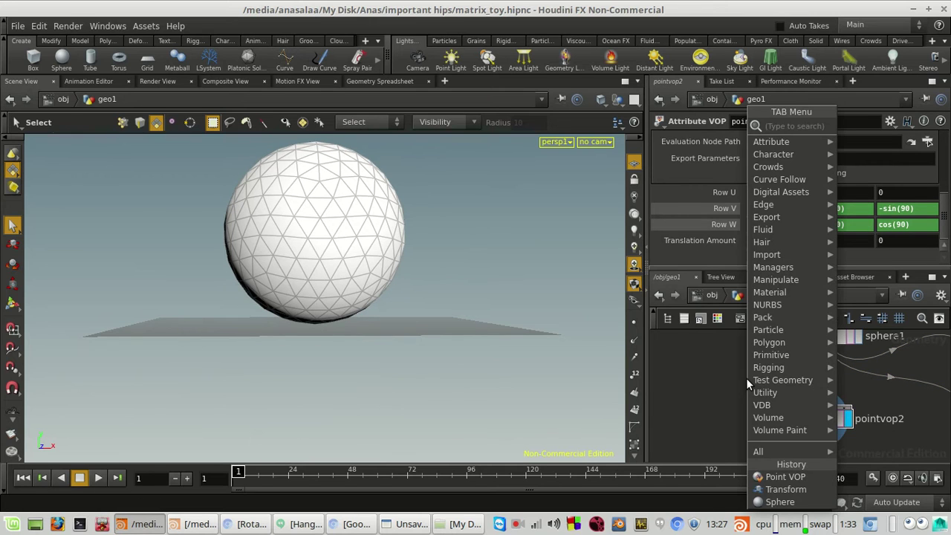
{"action": "type", "text": "ble"}
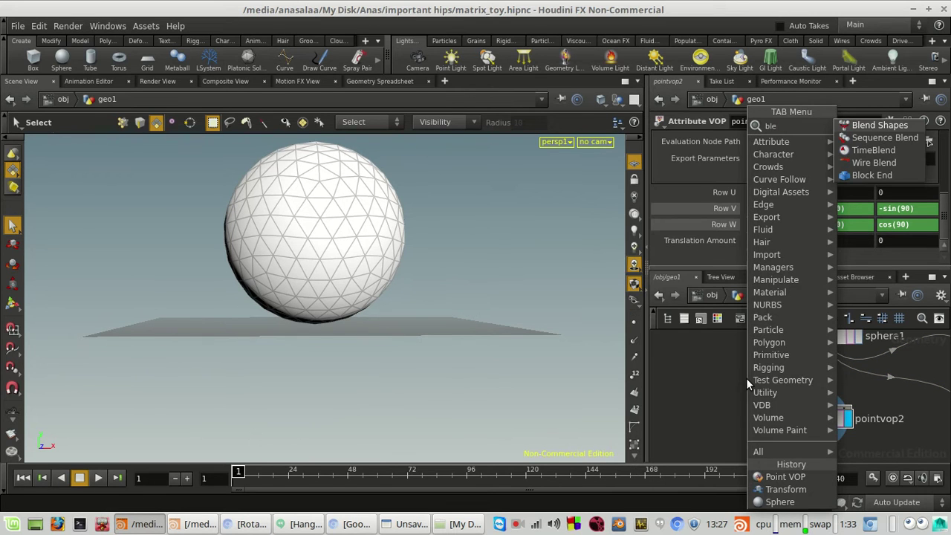
{"action": "key", "text": "Return"}
{"action": "left_click", "coordinate": [746, 377]}
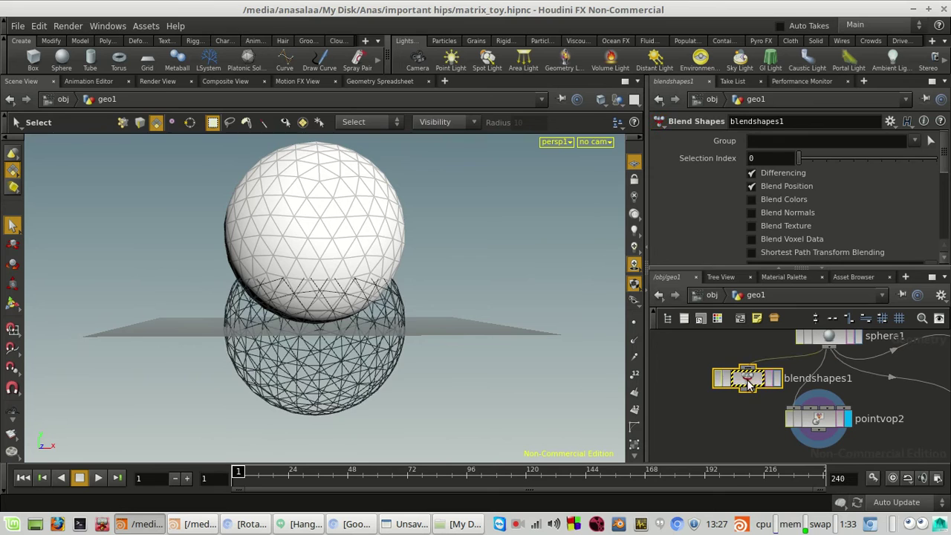
{"action": "left_click_drag", "start_coordinate": [747, 381], "coordinate": [725, 452]}
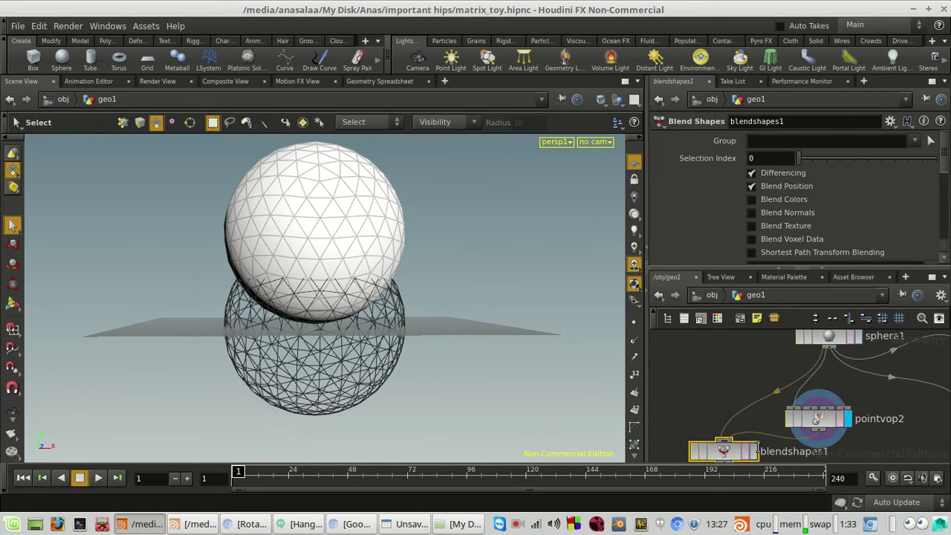
Display the Blend Shapes node and try varying its blend1 amount, ending at about 0.02.
{"action": "left_click", "coordinate": [754, 451]}
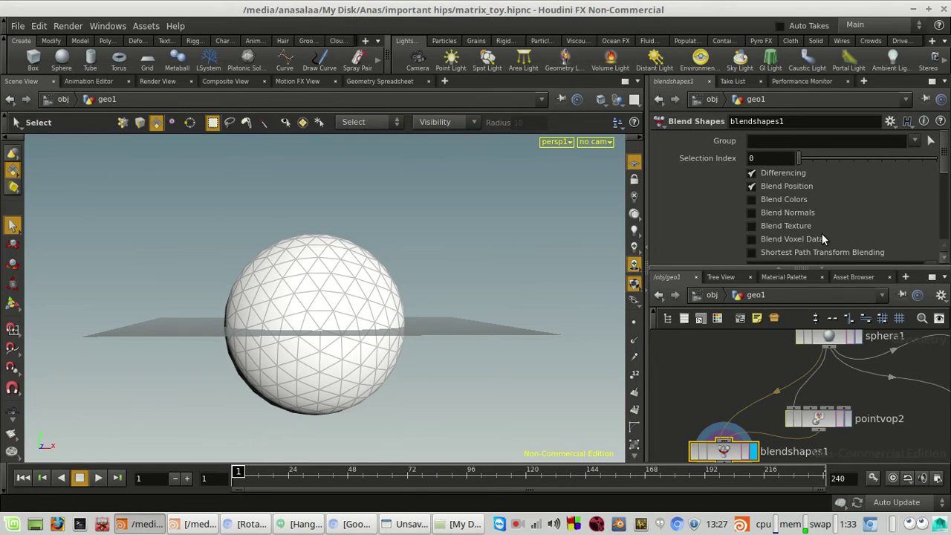
{"action": "scroll", "coordinate": [843, 215], "scroll_direction": "down", "scroll_amount": 6}
{"action": "mouse_move", "coordinate": [843, 227]}
{"action": "left_mouse_down"}
{"action": "mouse_move", "coordinate": [930, 219]}
{"action": "mouse_move", "coordinate": [829, 227]}
{"action": "left_mouse_up"}
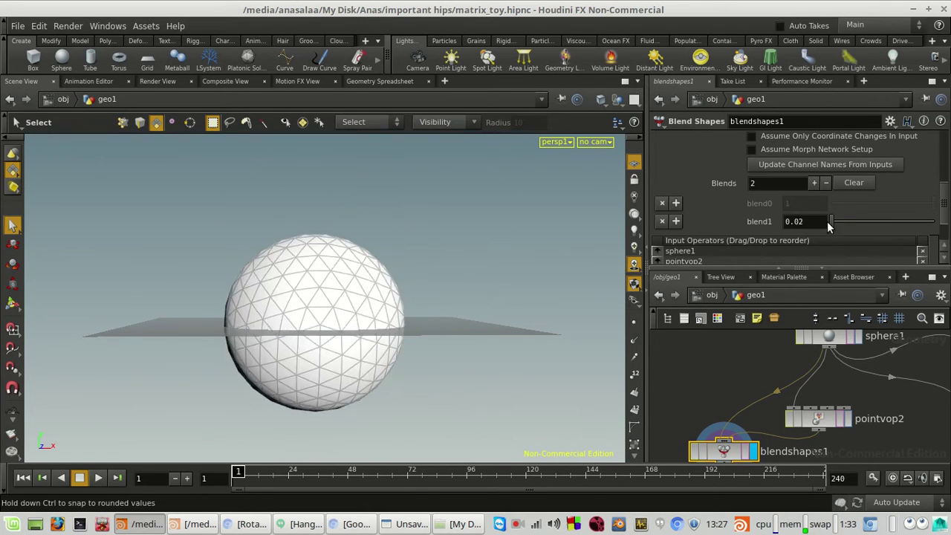
Display pointvop2 and set the Y component of its Translation Amount to 0.
{"action": "left_click", "coordinate": [848, 418]}
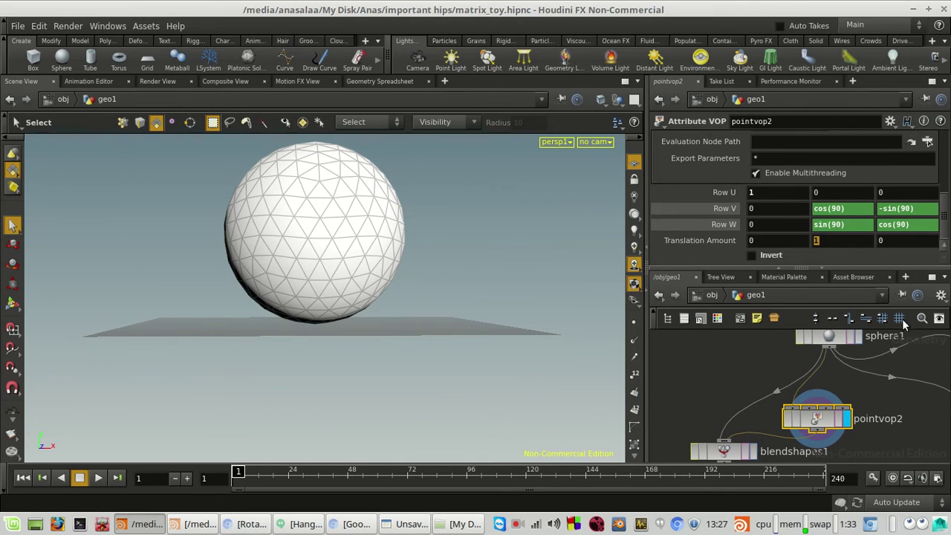
{"action": "type", "text": "0"}
{"action": "left_click", "coordinate": [909, 408]}
Display the Blend Shapes node again and vary blend1 between sphere1 and pointvop2, returning it to 0.
{"action": "middle_click_drag", "start_coordinate": [897, 424], "coordinate": [889, 390]}
{"action": "left_click", "coordinate": [745, 418]}
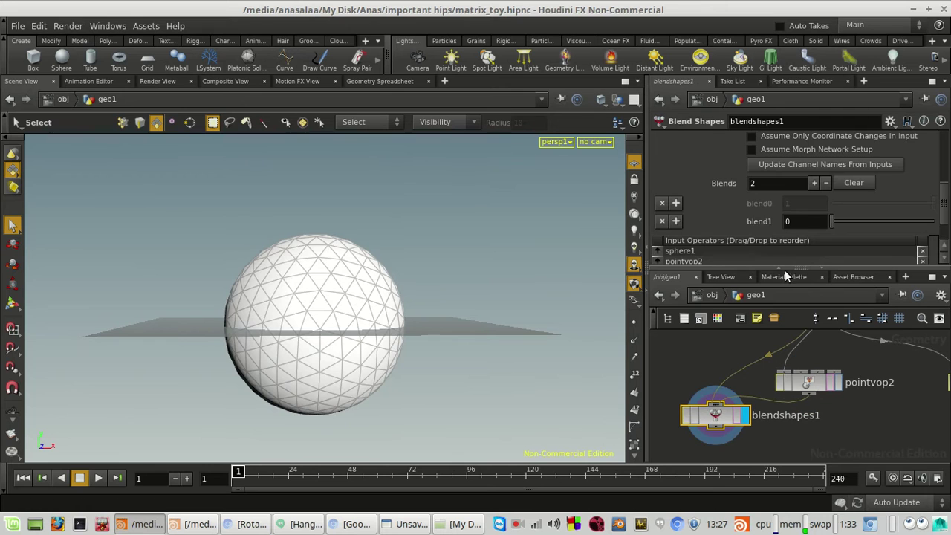
{"action": "mouse_move", "coordinate": [831, 221]}
{"action": "left_mouse_down"}
{"action": "mouse_move", "coordinate": [847, 222]}
{"action": "mouse_move", "coordinate": [830, 221]}
{"action": "left_mouse_up"}
Compare the untranslated pointvop2 result with sphere1 by displaying one after the other.
{"action": "left_click", "coordinate": [807, 383]}
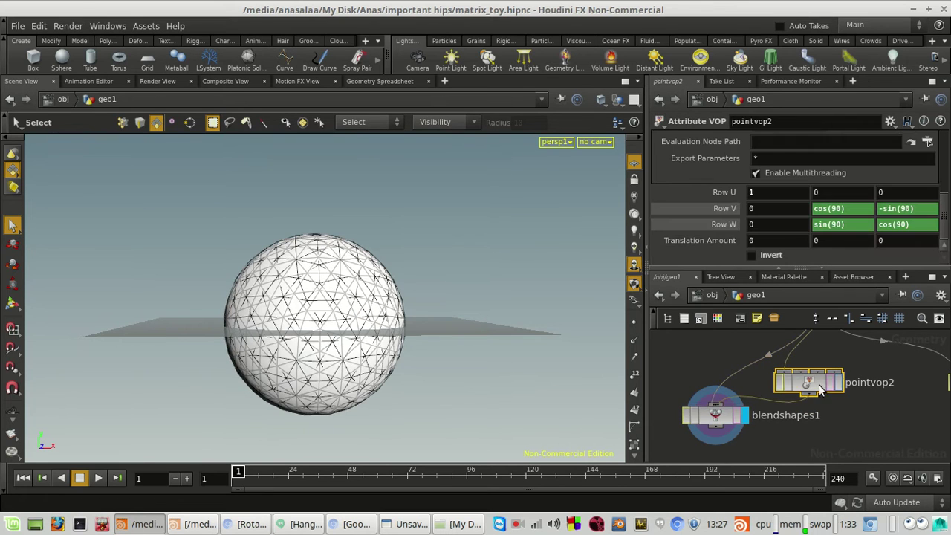
{"action": "left_click", "coordinate": [839, 381]}
{"action": "middle_click_drag", "start_coordinate": [862, 375], "coordinate": [849, 419]}
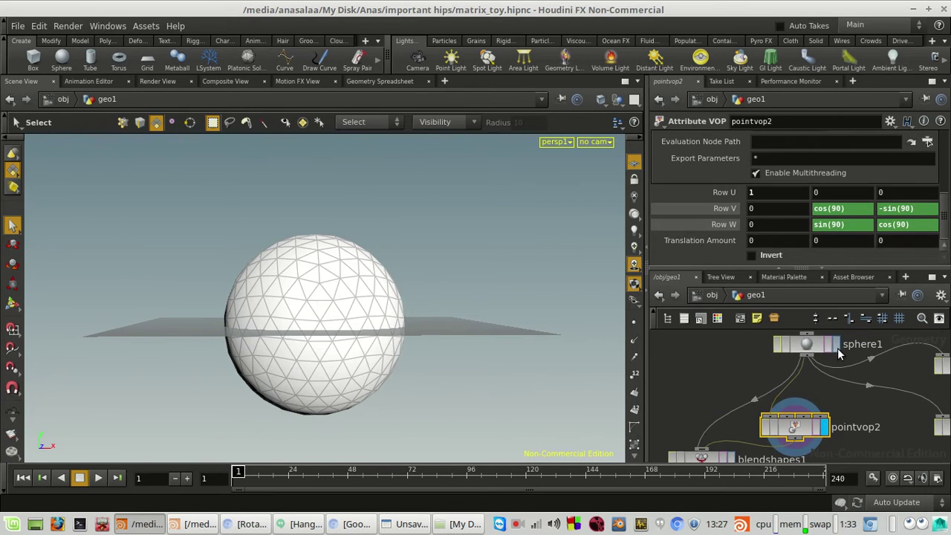
{"action": "left_click", "coordinate": [823, 344]}
{"action": "left_click", "coordinate": [796, 344]}
{"action": "middle_click_drag", "start_coordinate": [707, 429], "coordinate": [730, 363]}
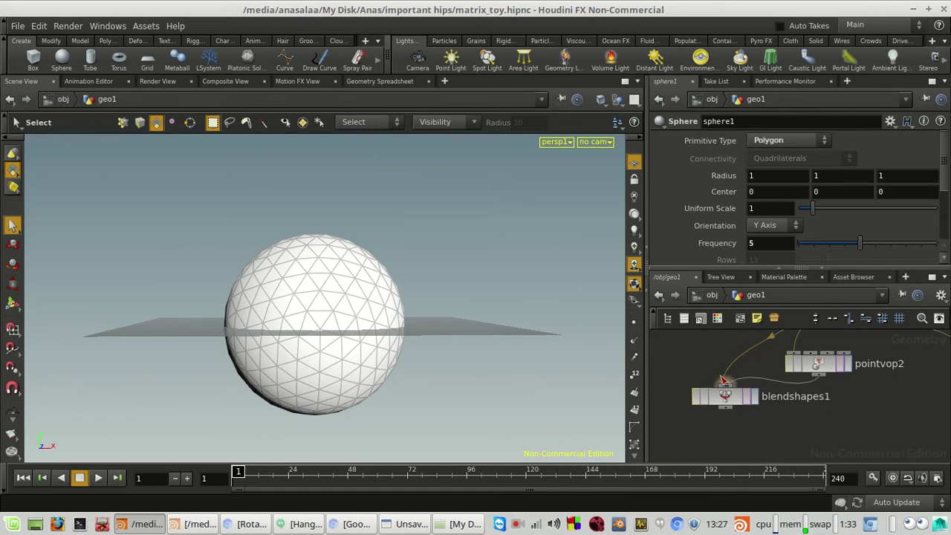
Display pointvop2 again and delete the Blend Shapes node from geo1.
{"action": "left_click", "coordinate": [750, 399]}
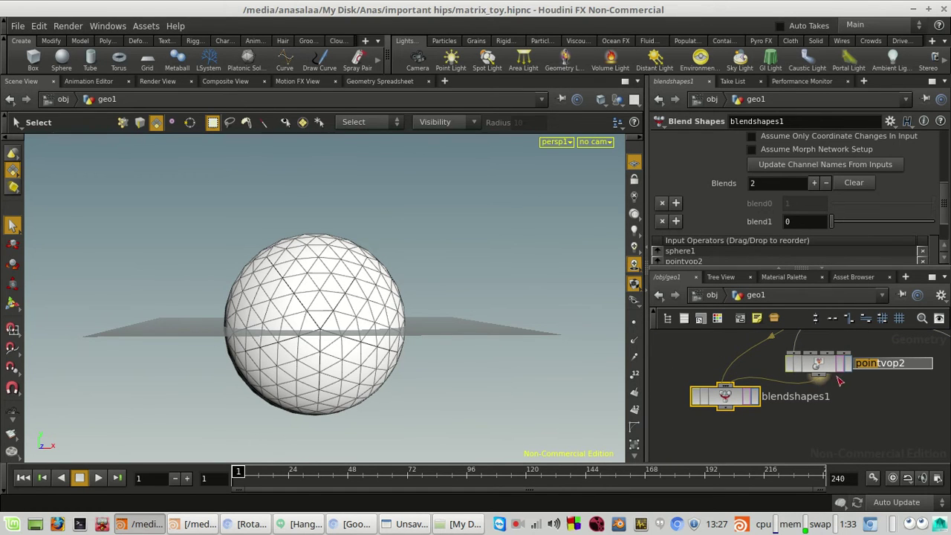
{"action": "left_click", "coordinate": [832, 364]}
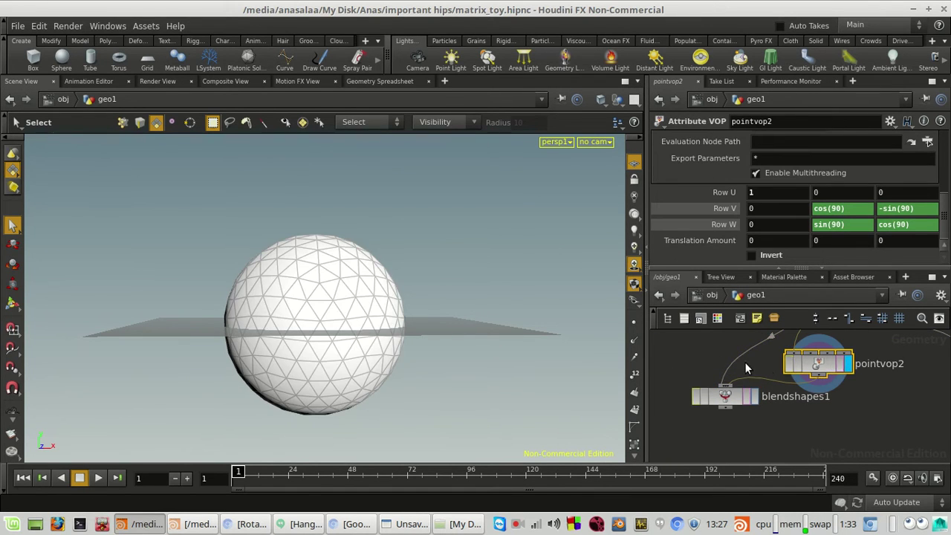
{"action": "key", "text": "Delete"}
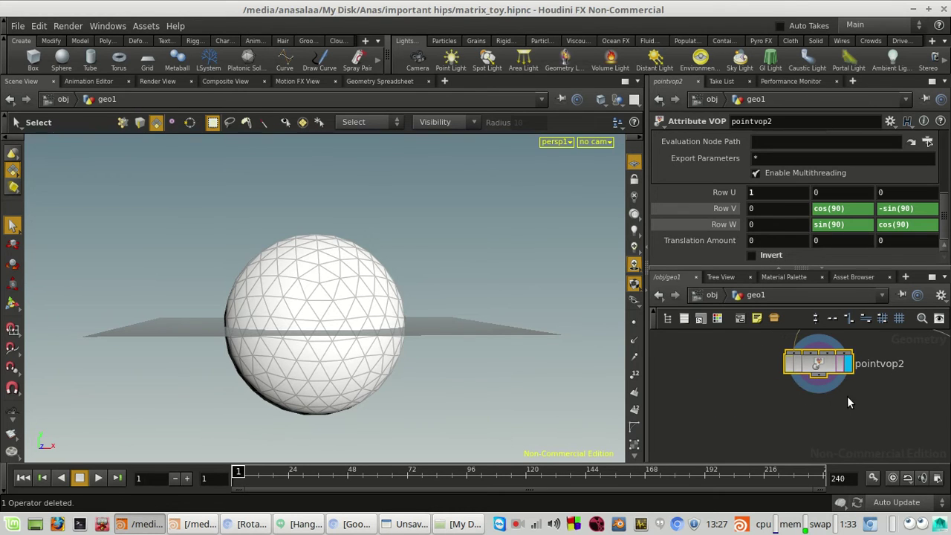
Animate pointvop2's Row V by replacing its angles with the frame number, giving cos($F) and -sin($F).
{"action": "left_click", "coordinate": [834, 209]}
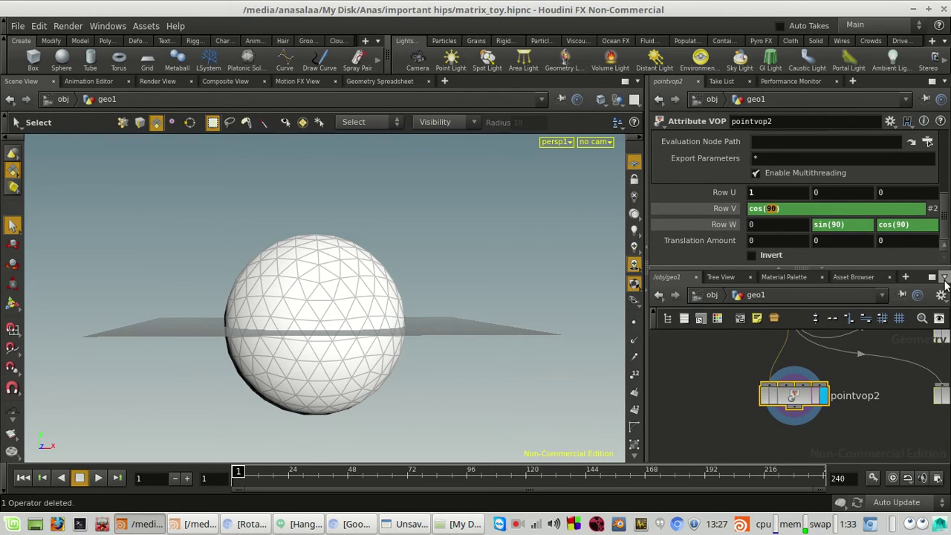
{"action": "type", "text": "0"}
{"action": "key", "text": "Tab"}
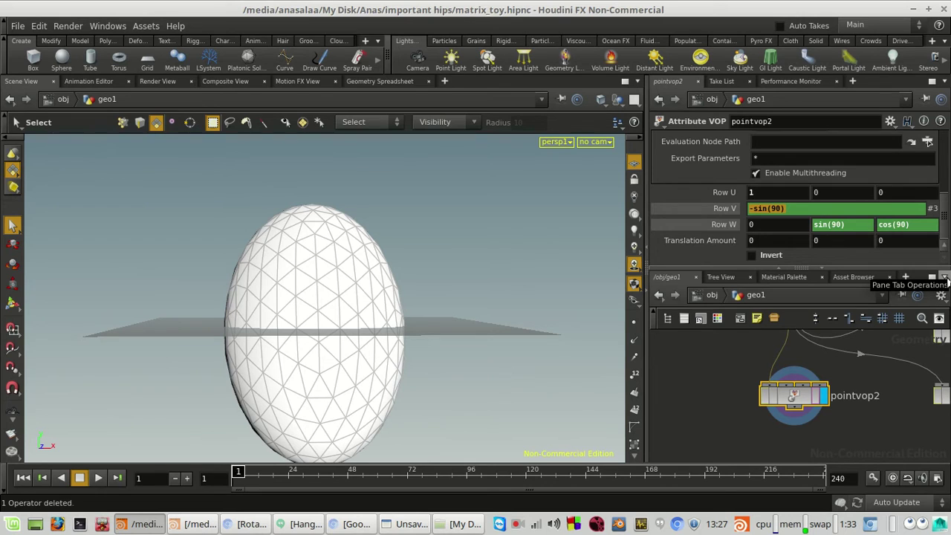
{"action": "key", "text": "Right"}
{"action": "type", "text": "$F"}
{"action": "key", "text": "Tab"}
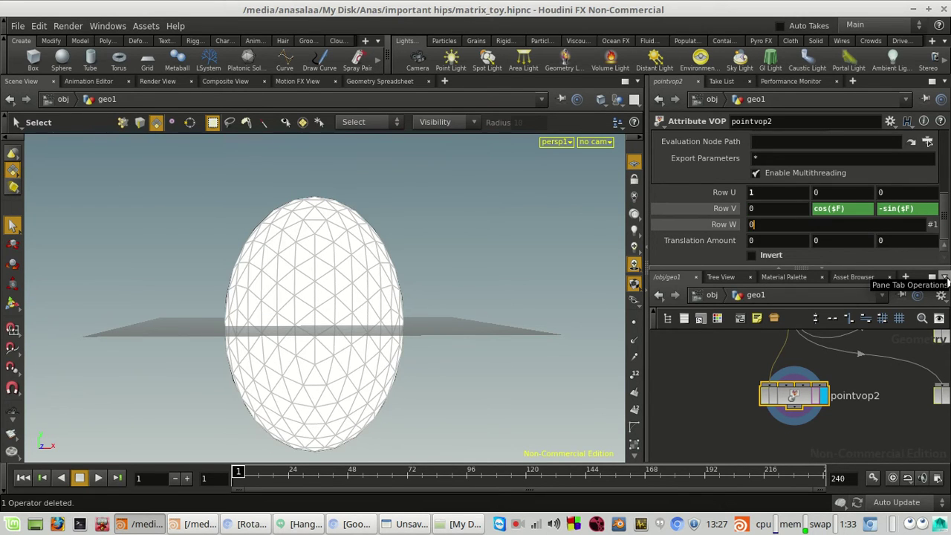
Replace the angles in pointvop2's Row W with the frame number, giving sin($F) and cos($F).
{"action": "key", "text": "Tab"}
{"action": "key", "text": "BackSpace"}
{"action": "key", "text": "BackSpace"}
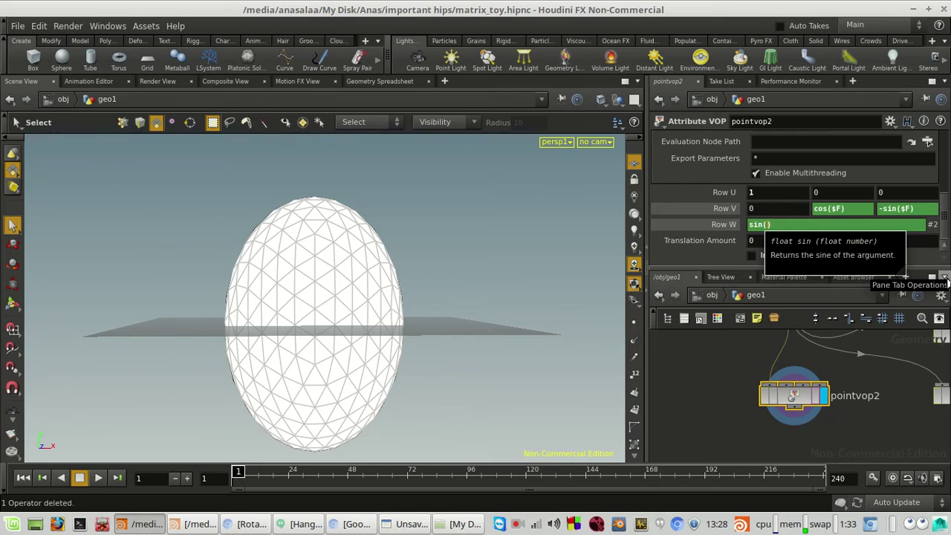
{"action": "type", "text": "$F"}
{"action": "key", "text": "Tab"}
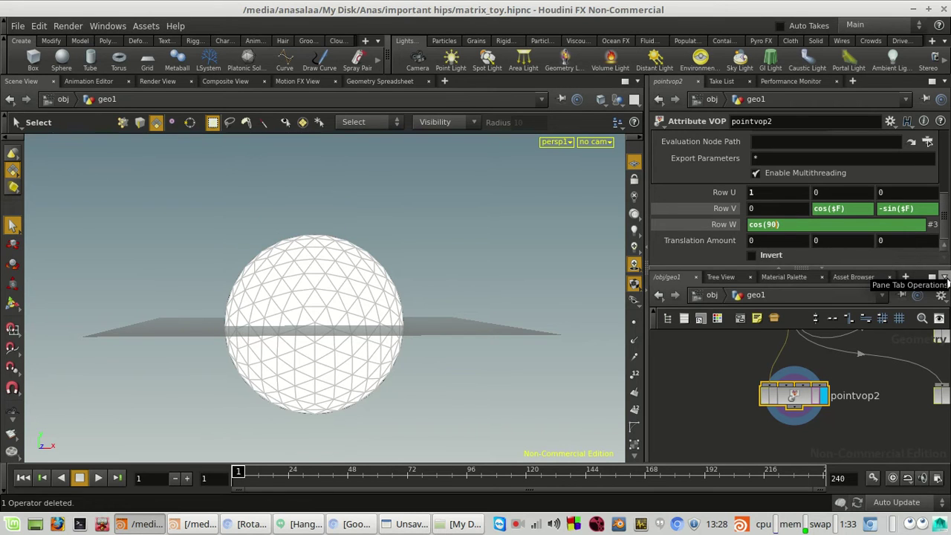
{"action": "key", "text": "BackSpace"}
{"action": "key", "text": "BackSpace"}
{"action": "type", "text": "$F"}
{"action": "key", "text": "Return"}
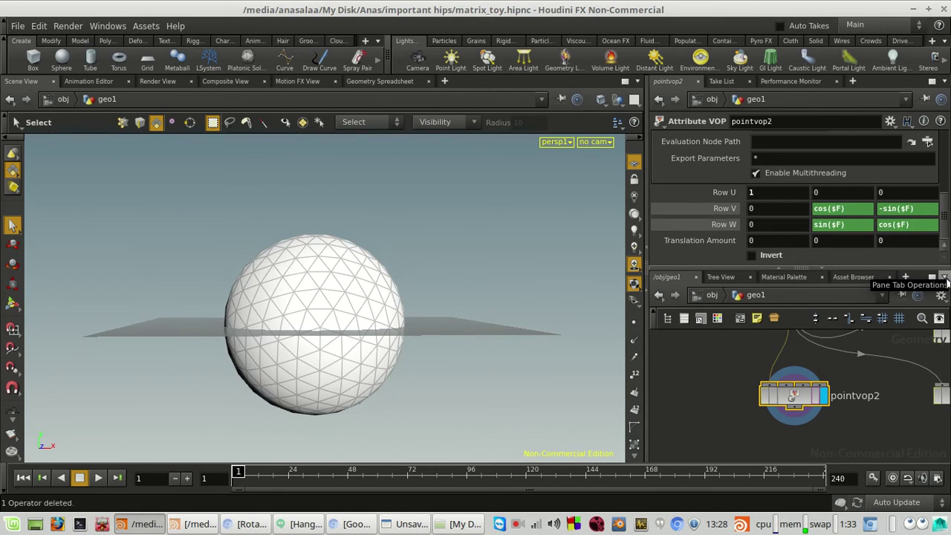
Scrub the timeline and view the sphere at an angle to examine how pointvop2's frame-driven matrix rotates it.
{"action": "mouse_move", "coordinate": [246, 474]}
{"action": "left_mouse_down"}
{"action": "mouse_move", "coordinate": [295, 473]}
{"action": "mouse_move", "coordinate": [235, 473]}
{"action": "left_mouse_up"}
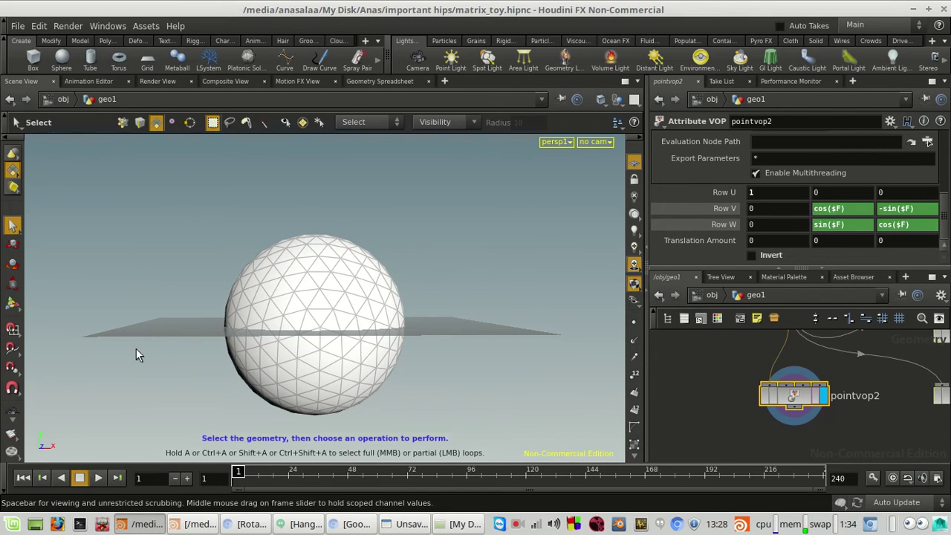
{"action": "left_click_drag", "start_coordinate": [136, 349], "coordinate": [356, 390], "text": "alt"}
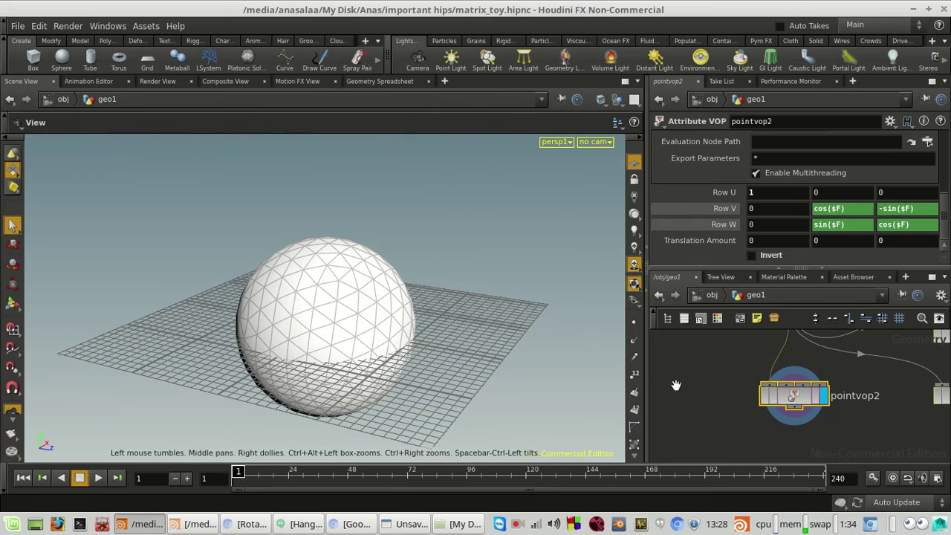
{"action": "key", "text": "space"}
{"action": "left_click_drag", "start_coordinate": [241, 410], "coordinate": [251, 407]}
{"action": "left_click_drag", "start_coordinate": [237, 473], "coordinate": [57, 443]}
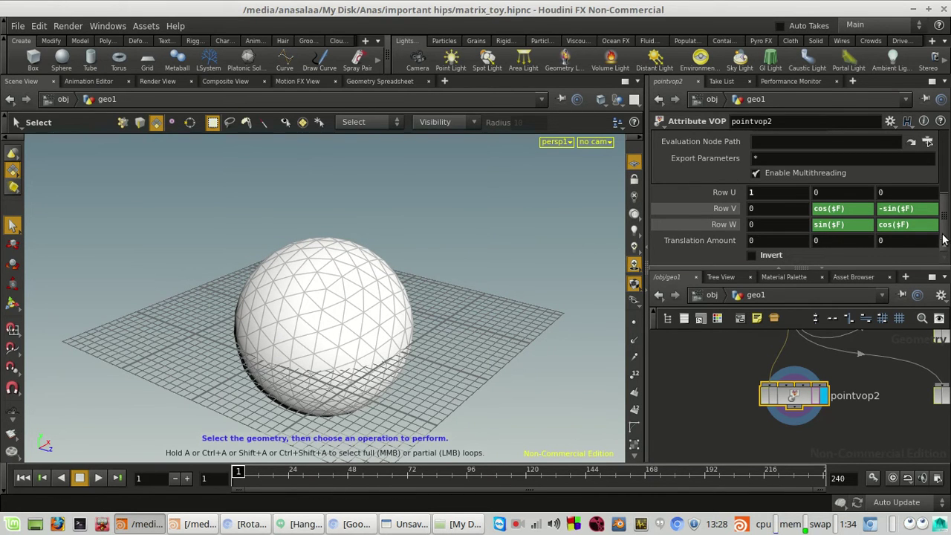
{"action": "left_click_drag", "start_coordinate": [291, 484], "coordinate": [465, 485]}
{"action": "key", "text": "ctrl+Up"}
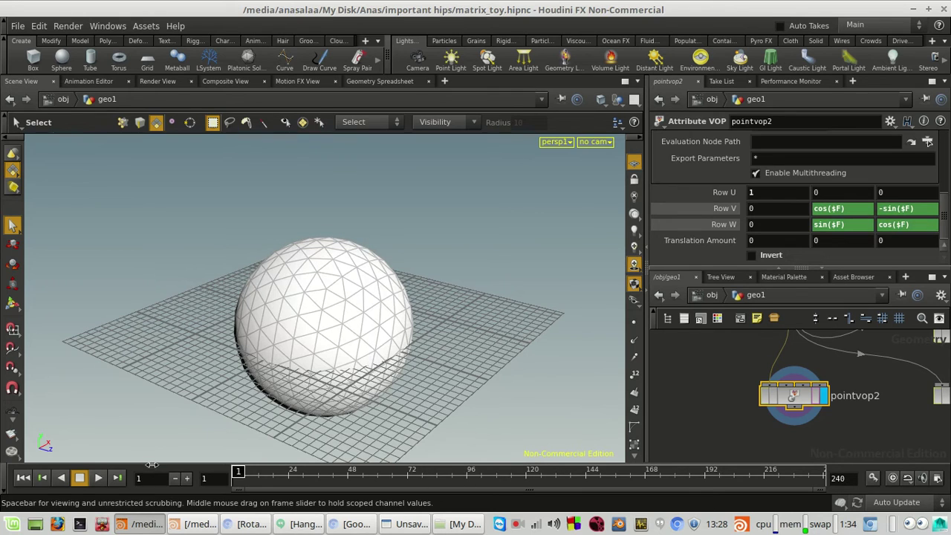
Swap the sine signs in pointvop2, giving sin($F) in Row V and -sin($F) in Row W, and scrub the timeline to preview the rotation.
{"action": "left_click", "coordinate": [813, 227]}
{"action": "type", "text": "-"}
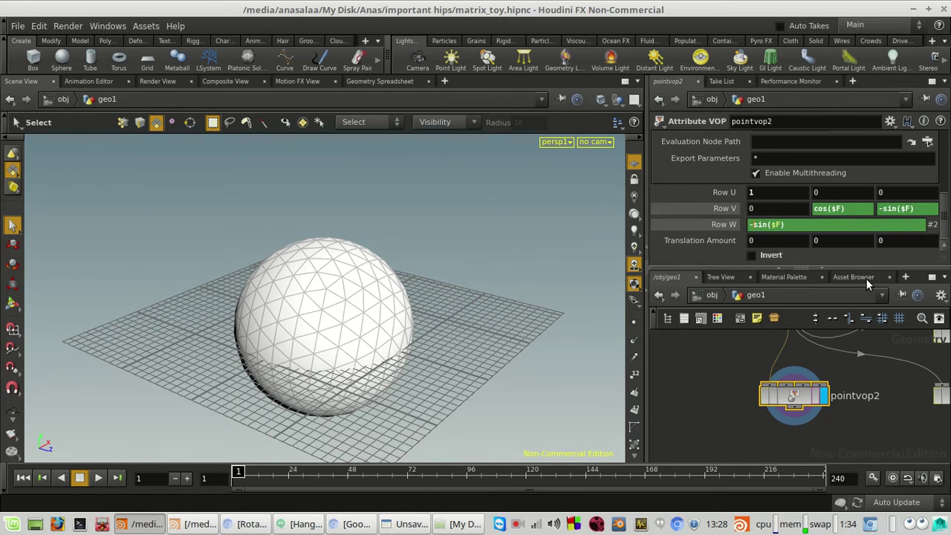
{"action": "left_click", "coordinate": [880, 210]}
{"action": "type", "text": "-"}
{"action": "left_click", "coordinate": [882, 449]}
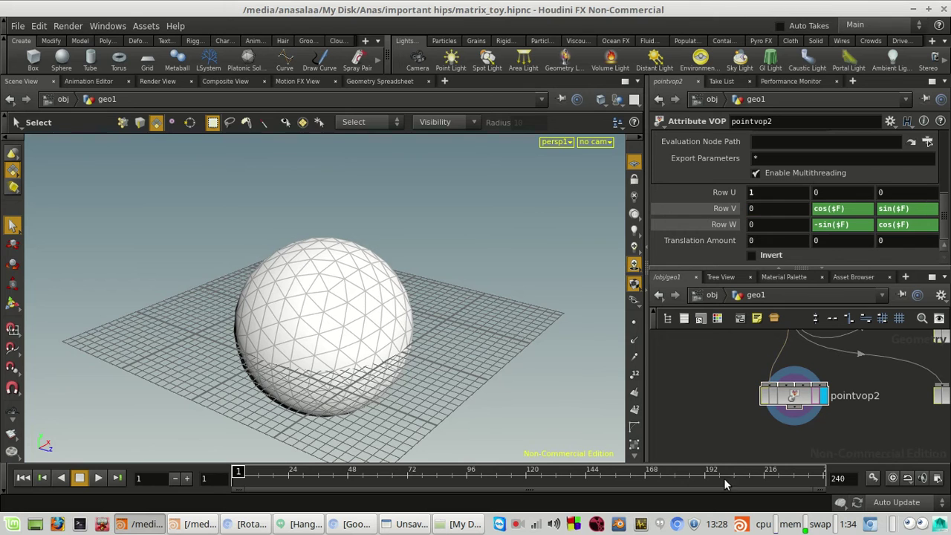
{"action": "left_click_drag", "start_coordinate": [240, 478], "coordinate": [154, 469]}
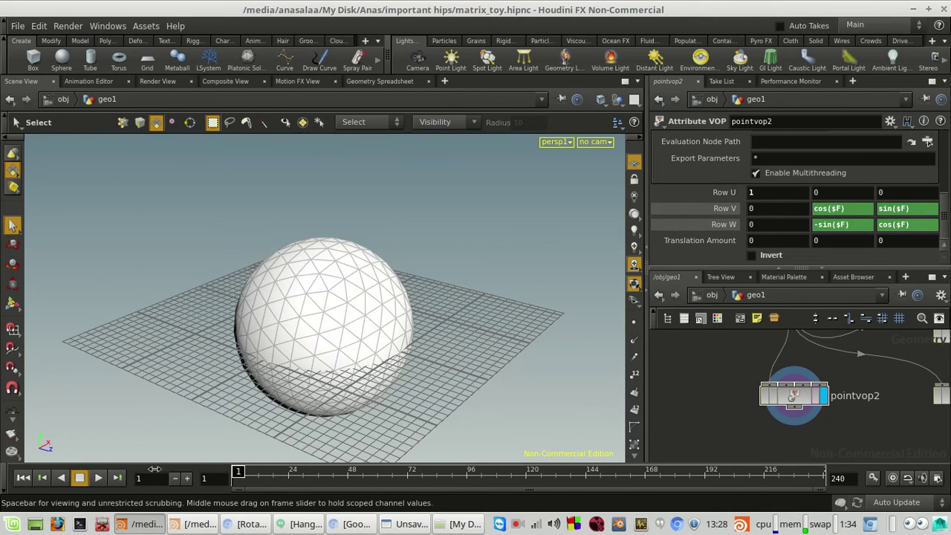
Switch to the Wikipedia Rotation matrix article in Chromium and find the section on the rotation matrix from axis and angle.
{"action": "left_click", "coordinate": [257, 524]}
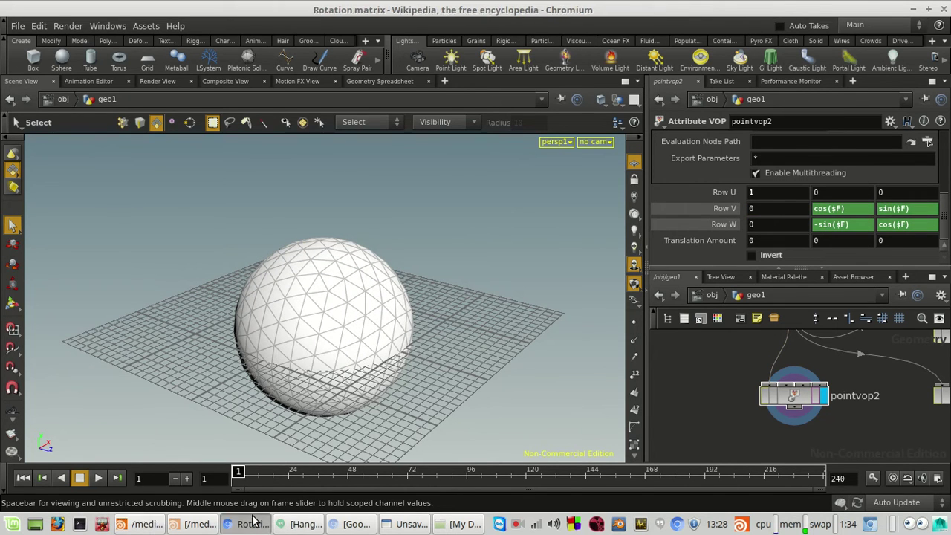
{"action": "scroll", "coordinate": [346, 353], "scroll_direction": "down", "scroll_amount": 6}
{"action": "scroll", "coordinate": [375, 253], "scroll_direction": "up", "scroll_amount": 6}
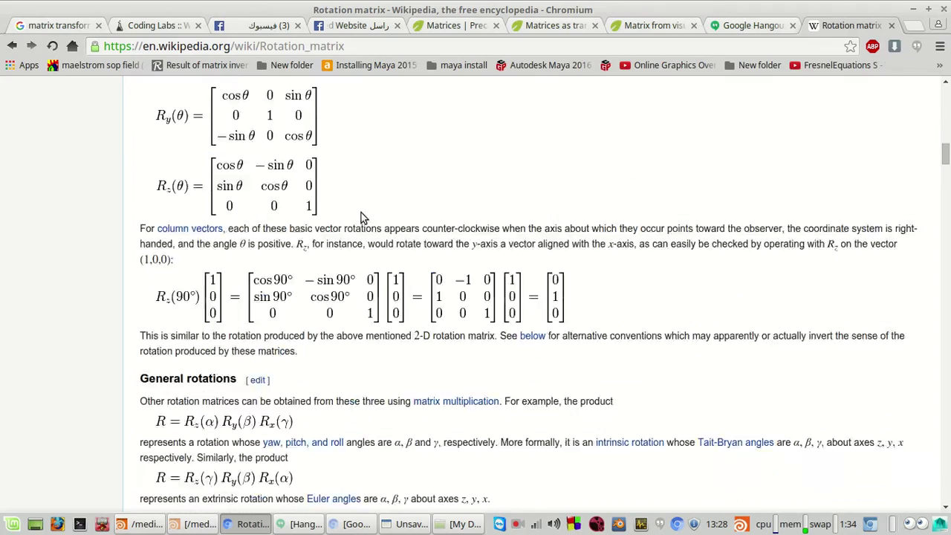
{"action": "scroll", "coordinate": [166, 271], "scroll_direction": "down", "scroll_amount": 12}
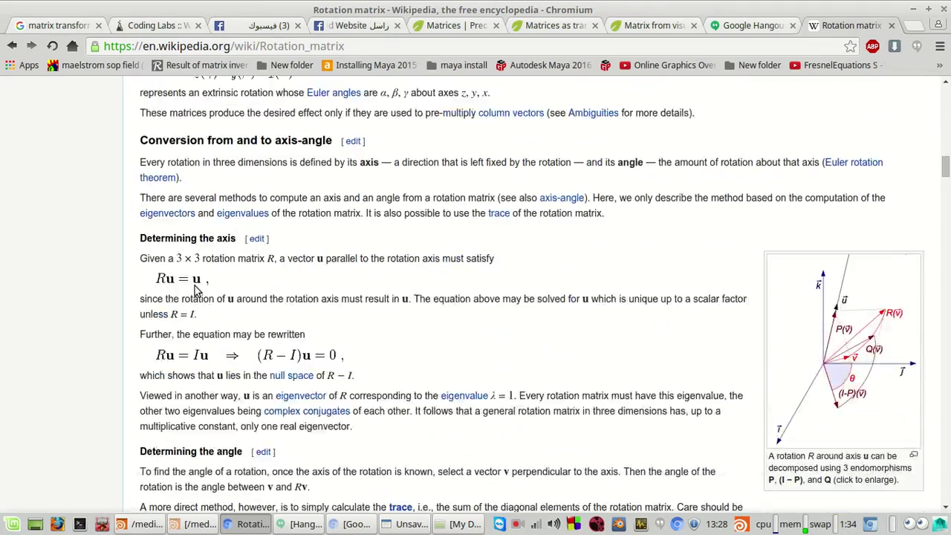
{"action": "scroll", "coordinate": [197, 291], "scroll_direction": "down", "scroll_amount": 3}
{"action": "scroll", "coordinate": [200, 290], "scroll_direction": "up", "scroll_amount": 13}
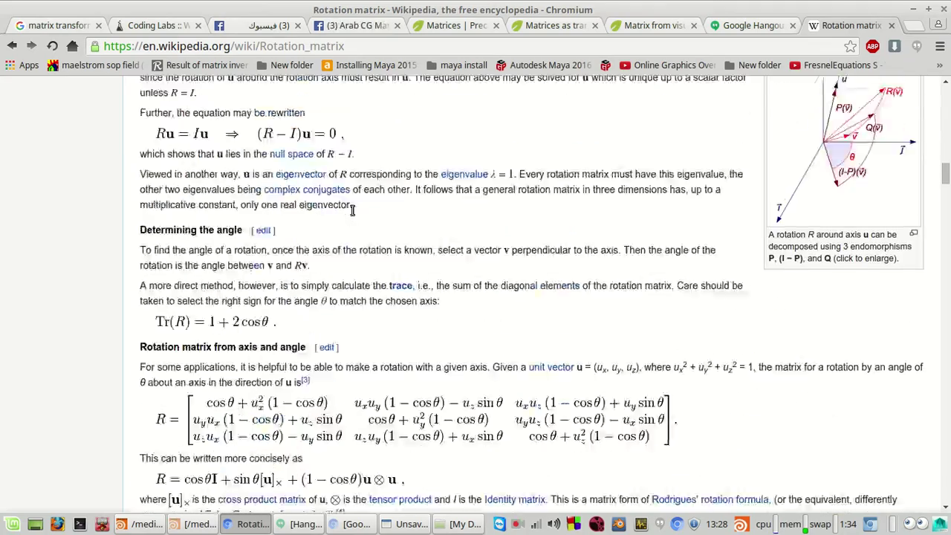
{"action": "scroll", "coordinate": [164, 245], "scroll_direction": "down", "scroll_amount": 1}
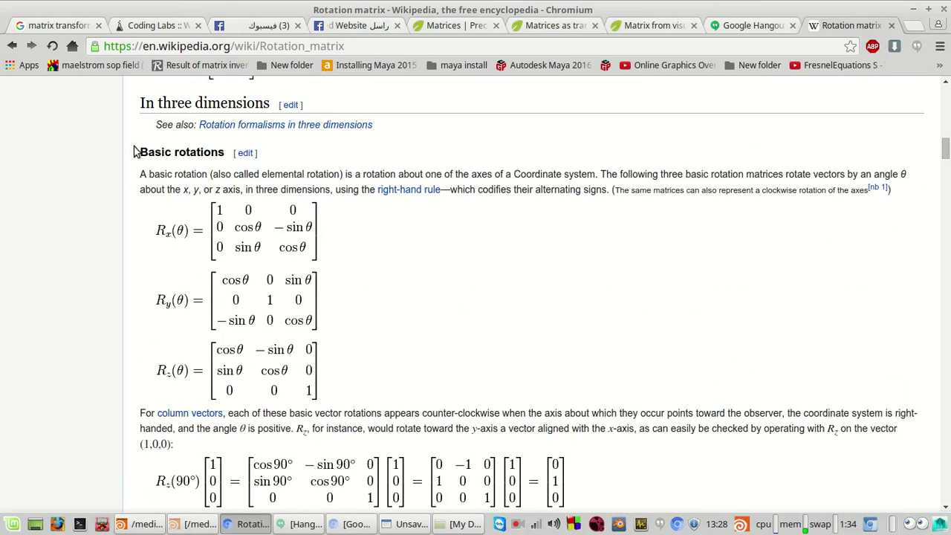
{"action": "scroll", "coordinate": [346, 327], "scroll_direction": "down", "scroll_amount": 10}
{"action": "scroll", "coordinate": [346, 327], "scroll_direction": "down", "scroll_amount": 6}
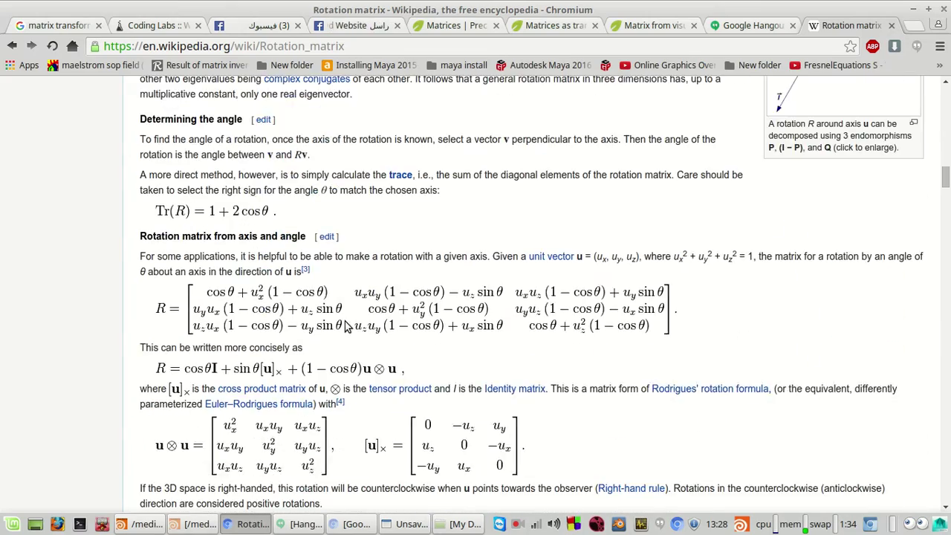
{"action": "scroll", "coordinate": [346, 327], "scroll_direction": "down", "scroll_amount": 2}
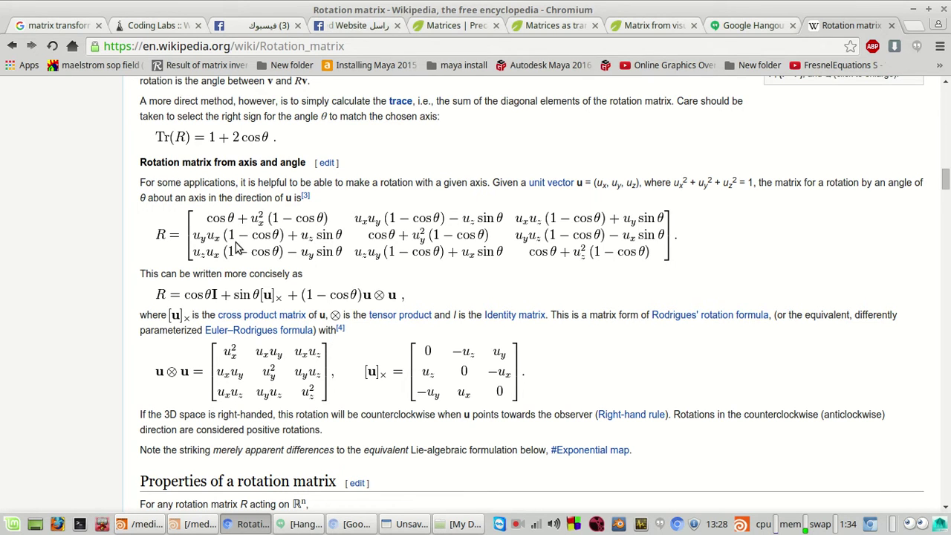
{"action": "scroll", "coordinate": [236, 247], "scroll_direction": "up", "scroll_amount": 2}
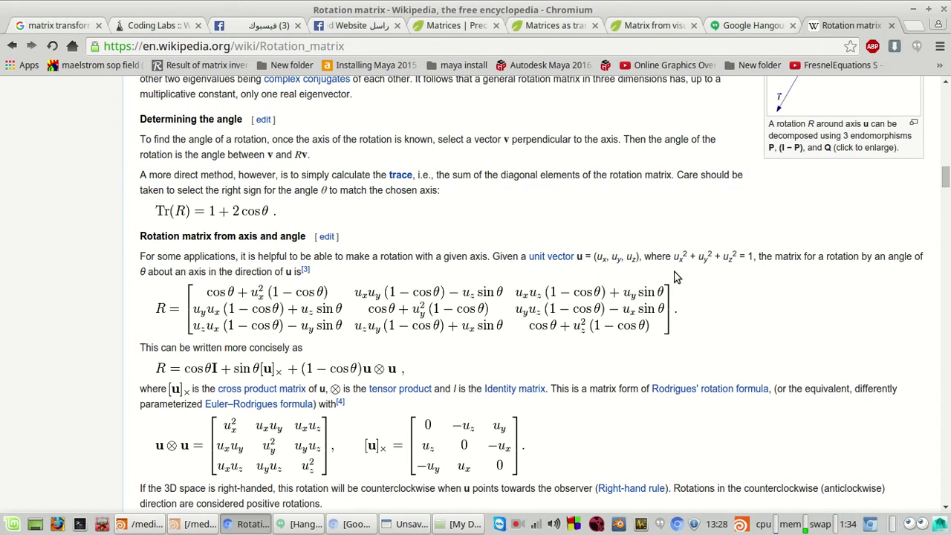
Examine the terms of the axis-angle rotation matrix R row by row, along with its concise form.
{"action": "left_click_drag", "start_coordinate": [678, 276], "coordinate": [304, 349]}
{"action": "left_click_drag", "start_coordinate": [139, 288], "coordinate": [712, 335]}
{"action": "left_click", "coordinate": [731, 339]}
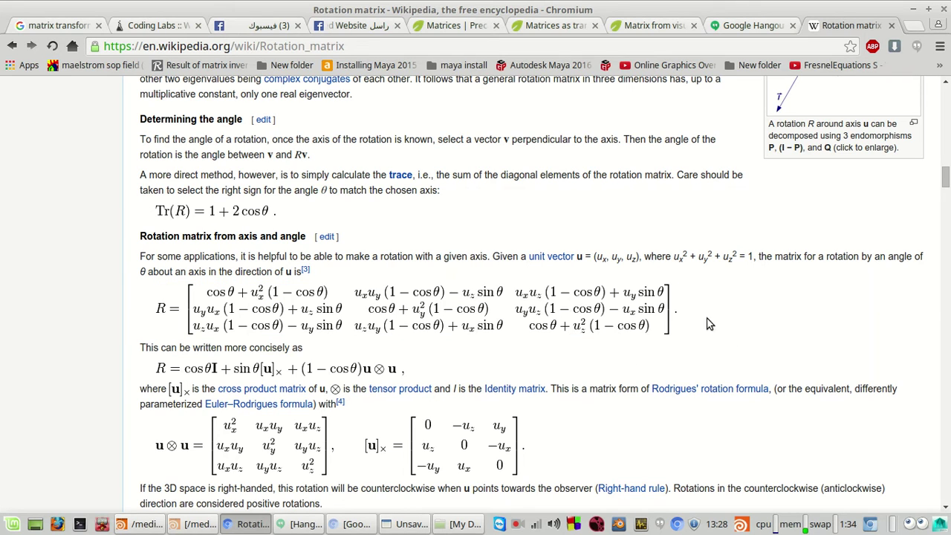
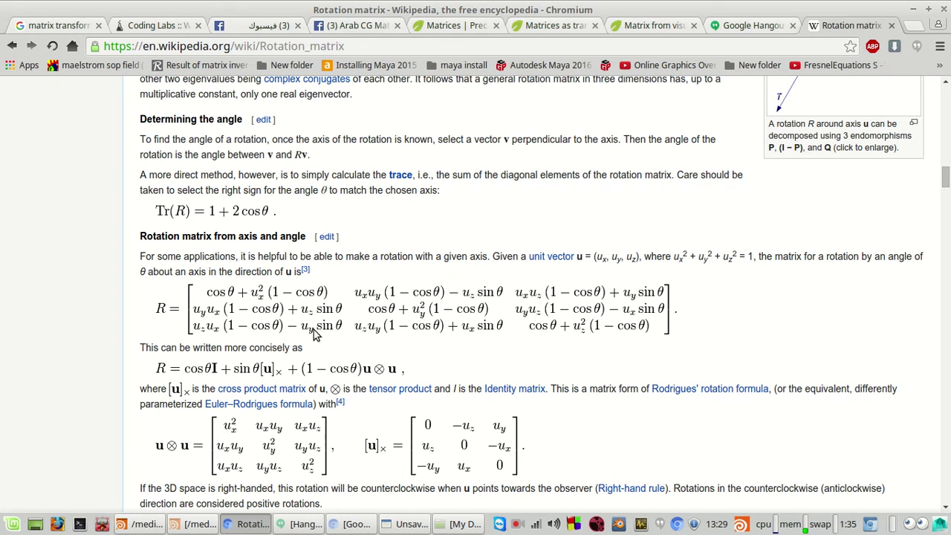
{"action": "left_click_drag", "start_coordinate": [685, 290], "coordinate": [104, 317]}
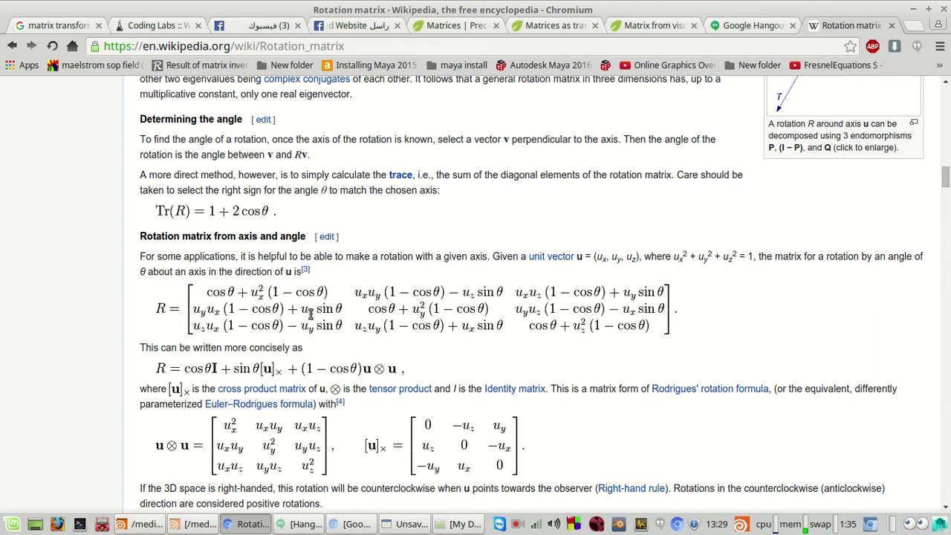
{"action": "left_click_drag", "start_coordinate": [310, 315], "coordinate": [676, 309]}
{"action": "left_click", "coordinate": [690, 311]}
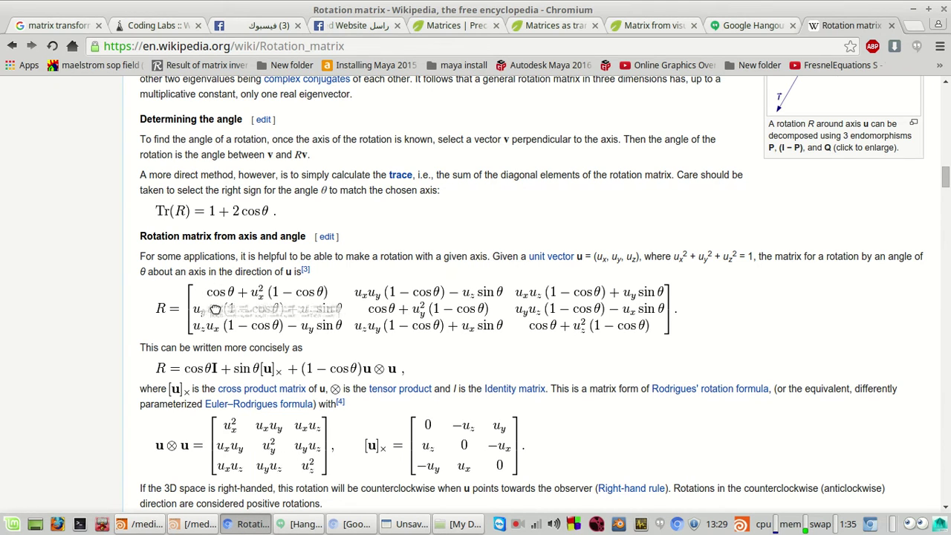
{"action": "left_click_drag", "start_coordinate": [759, 302], "coordinate": [157, 349]}
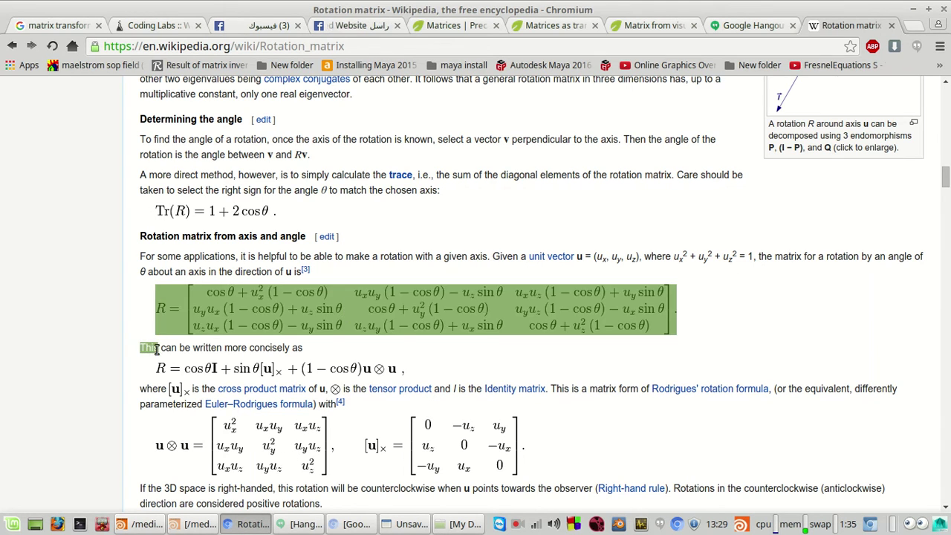
{"action": "left_click", "coordinate": [144, 318]}
{"action": "scroll", "coordinate": [81, 416], "scroll_direction": "down", "scroll_amount": 2}
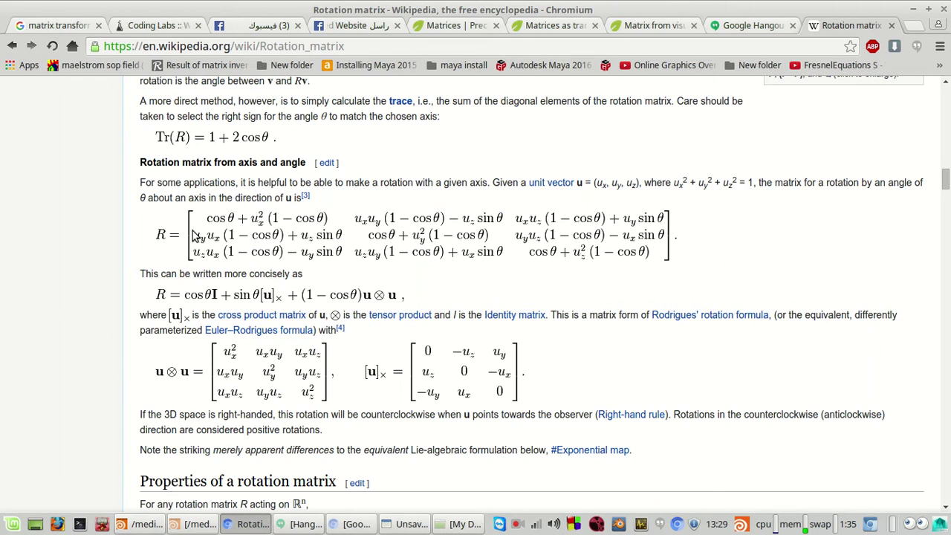
{"action": "left_click", "coordinate": [176, 524]}
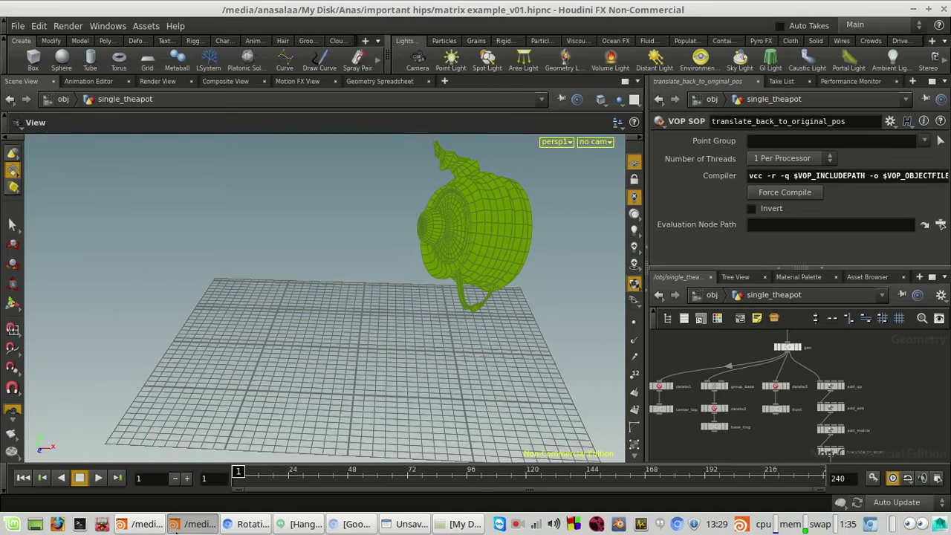
{"action": "left_click", "coordinate": [176, 524]}
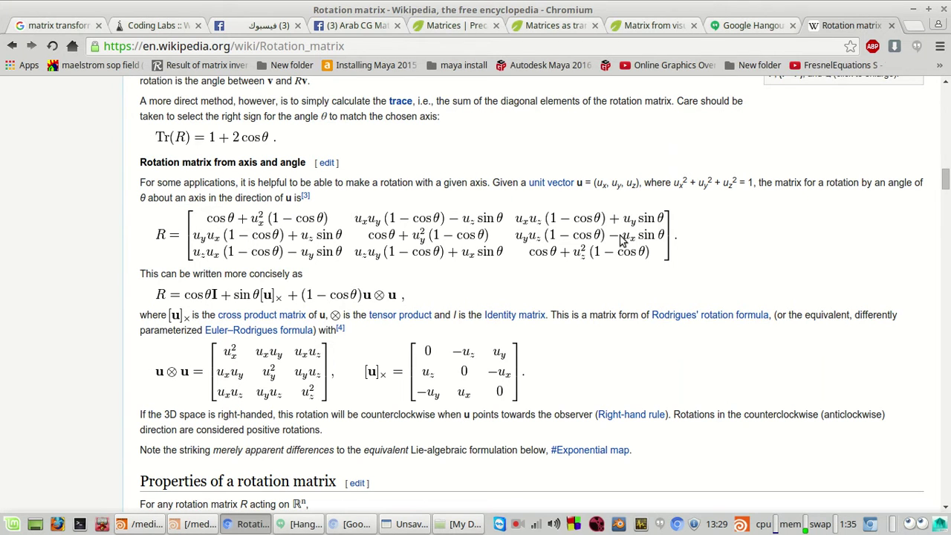
Switch back to the matrix_toy scene in Houdini and shift pointvop2 slightly in the geo1 network, leaving free space beside it.
{"action": "left_click", "coordinate": [135, 526]}
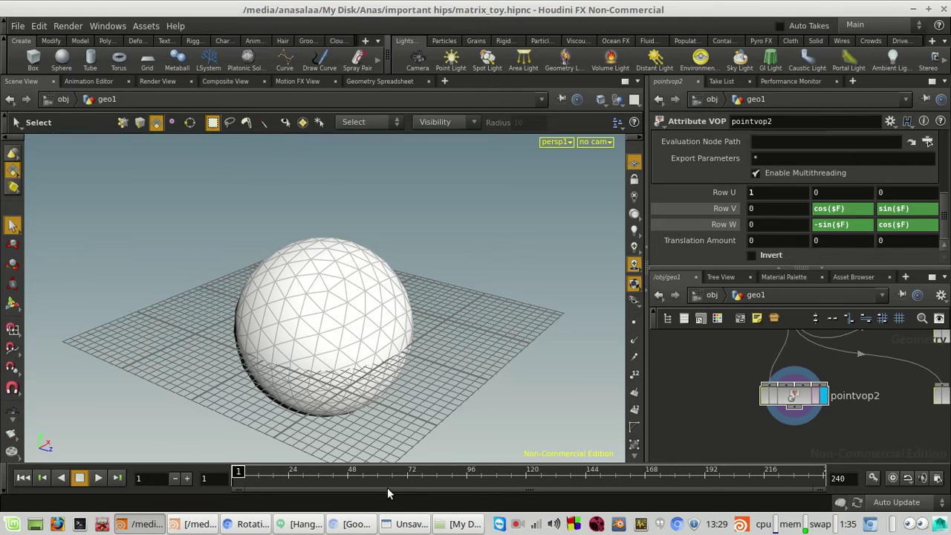
{"action": "scroll", "coordinate": [839, 389], "scroll_direction": "down", "scroll_amount": 4}
{"action": "middle_click_drag", "start_coordinate": [889, 409], "coordinate": [697, 414]}
{"action": "key", "text": "h"}
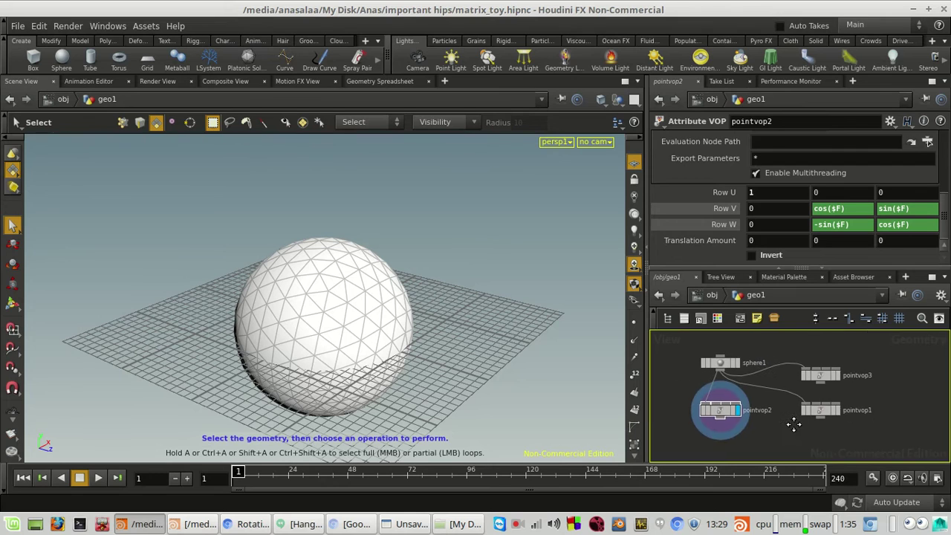
{"action": "left_click_drag", "start_coordinate": [725, 418], "coordinate": [712, 418]}
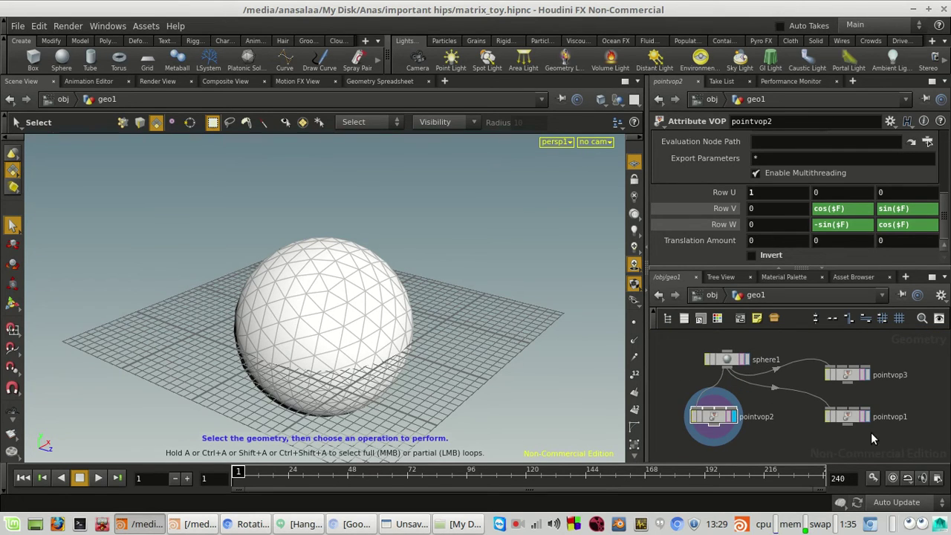
{"action": "middle_click_drag", "start_coordinate": [740, 412], "coordinate": [853, 414]}
{"action": "scroll", "coordinate": [848, 414], "scroll_direction": "up", "scroll_amount": 2}
{"action": "double_click", "coordinate": [823, 423]}
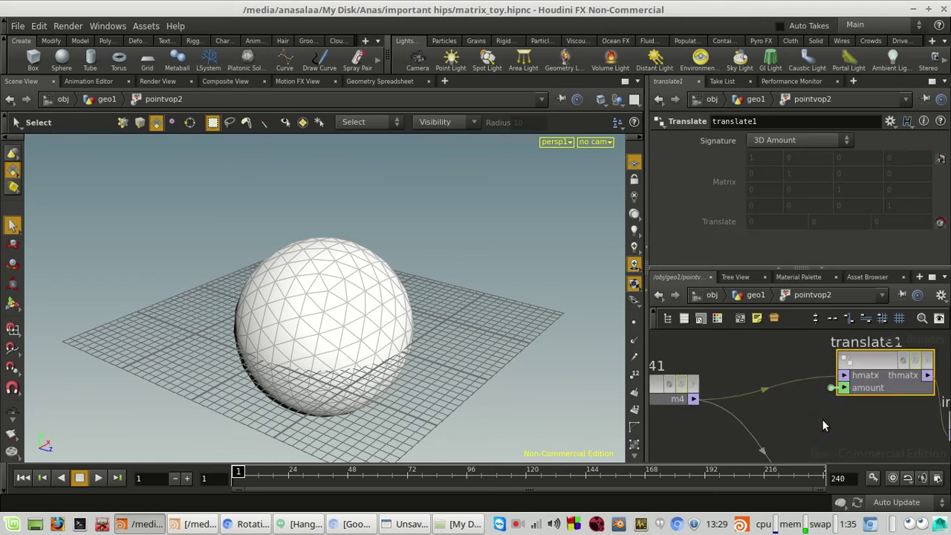
{"action": "key", "text": "u"}
Add a Point VOP beside pointvop2 in geo1 and feed sphere1 into its first input.
{"action": "key", "text": "Tab"}
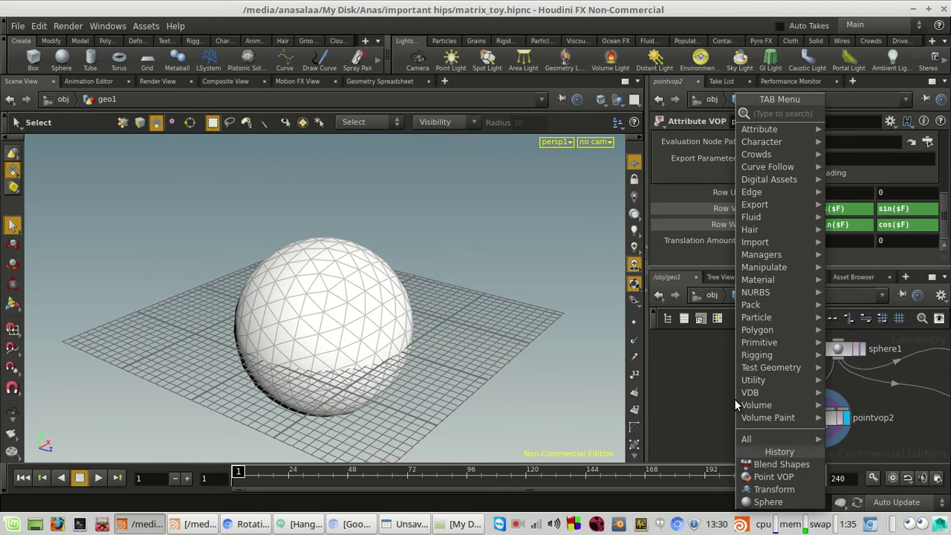
{"action": "type", "text": "poi"}
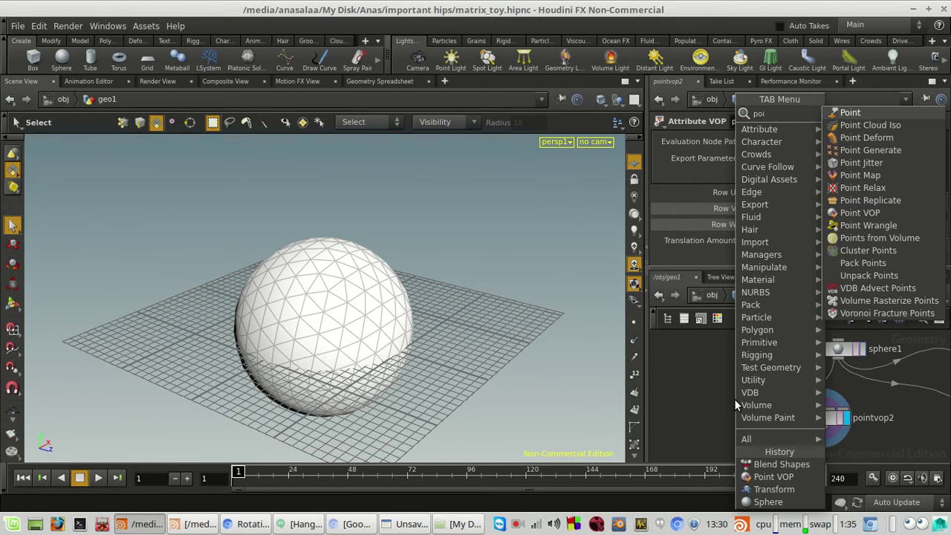
{"action": "type", "text": "nt vop"}
{"action": "key", "text": "Return"}
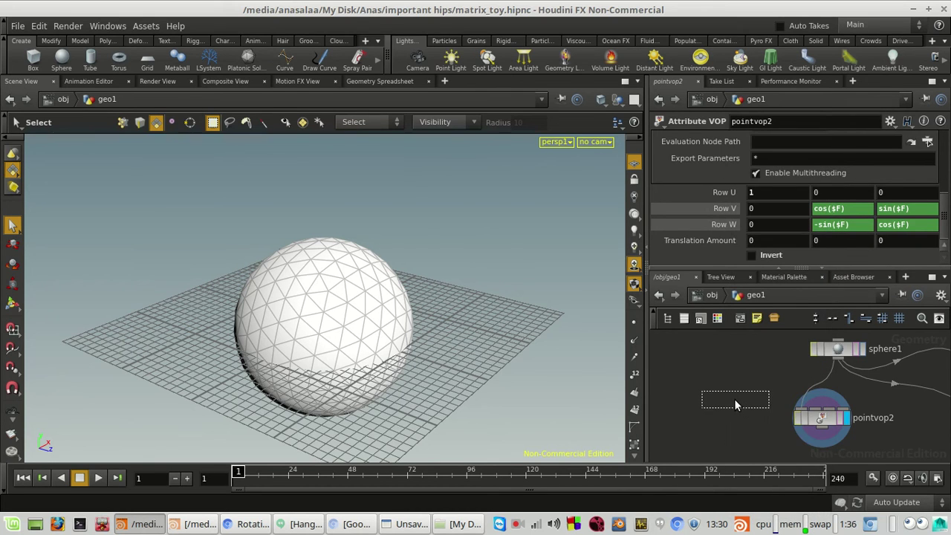
{"action": "left_click", "coordinate": [734, 399]}
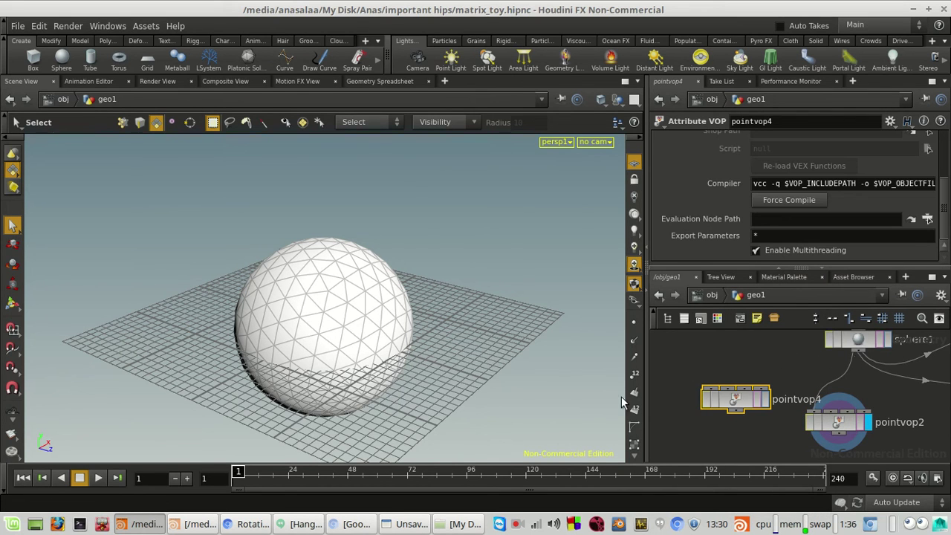
{"action": "left_click", "coordinate": [301, 523]}
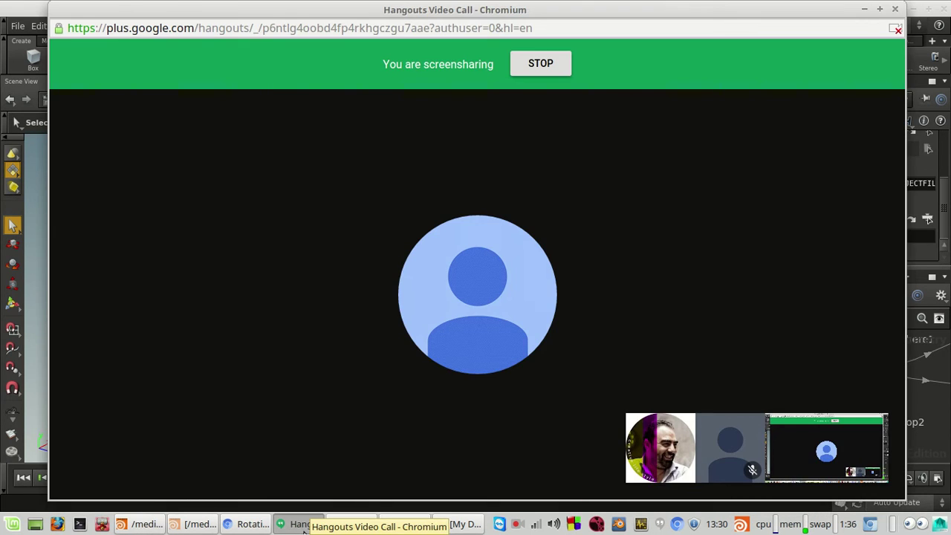
{"action": "left_click", "coordinate": [302, 524]}
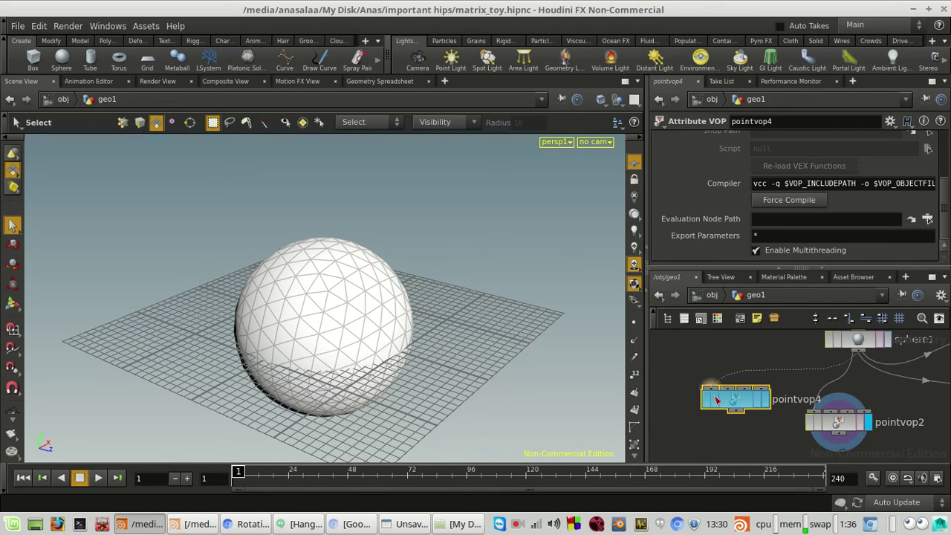
Open pointvop4, add a Float to Matrix3 node and place it beside the geometry global node.
{"action": "double_click", "coordinate": [721, 401]}
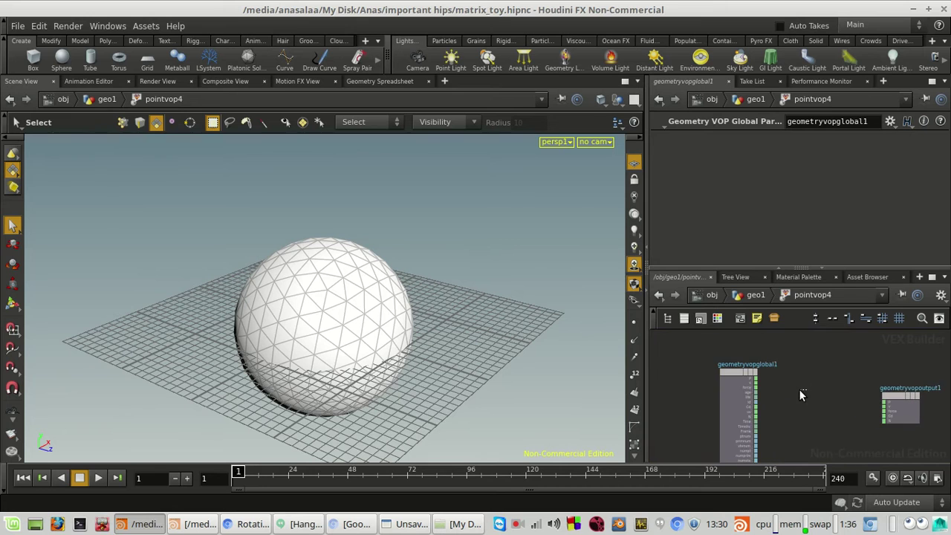
{"action": "key", "text": "Tab"}
{"action": "type", "text": "mat"}
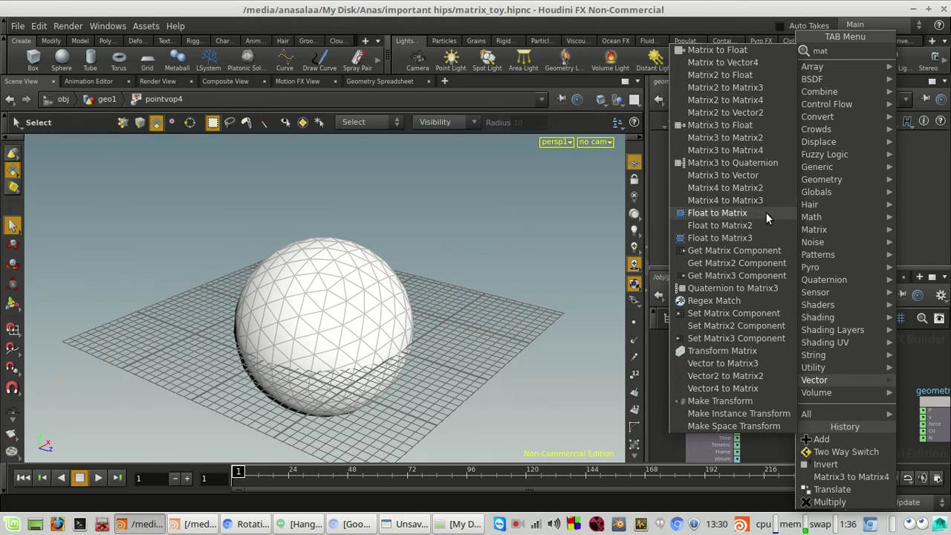
{"action": "left_click", "coordinate": [718, 237]}
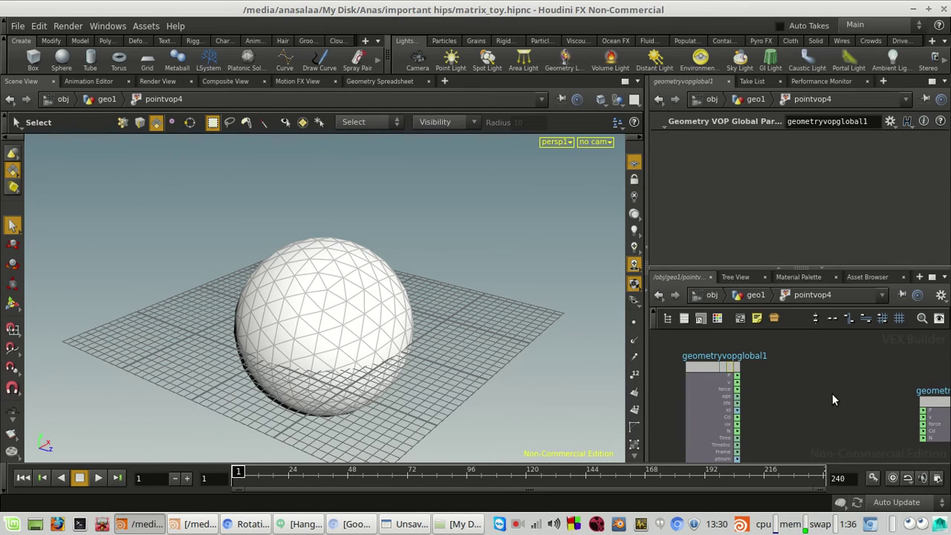
{"action": "left_click", "coordinate": [831, 393]}
{"action": "left_click_drag", "start_coordinate": [713, 370], "coordinate": [653, 385]}
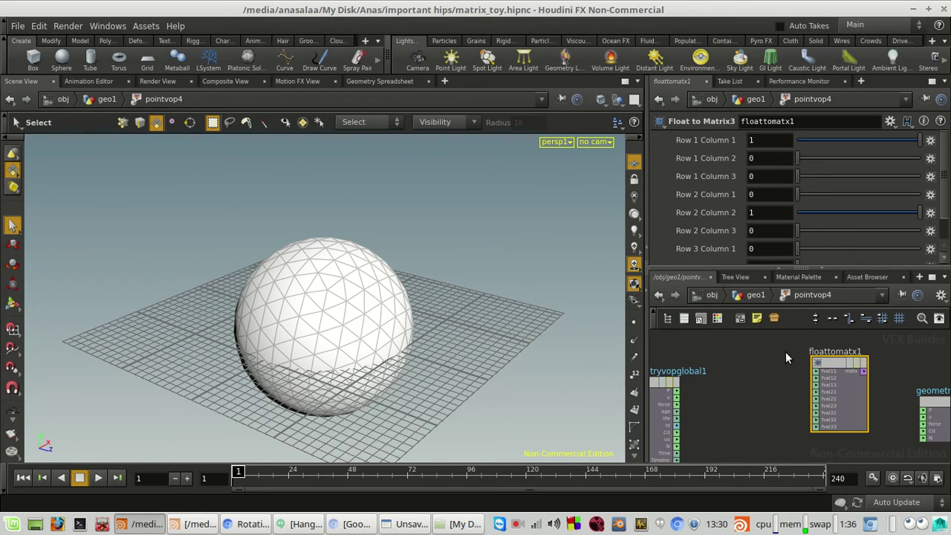
{"action": "left_click_drag", "start_coordinate": [823, 364], "coordinate": [744, 360]}
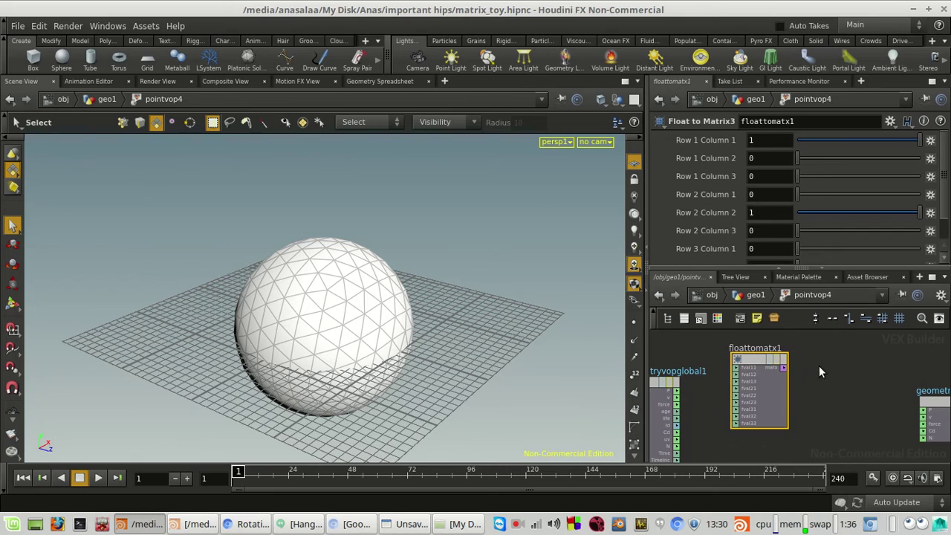
Copy the row parameters, vector-to-float, Float to Matrix3 and Matrix3 to Matrix4 nodes from pointvop2 into pointvop4, replacing its existing Float to Matrix3 node.
{"action": "left_click", "coordinate": [754, 296]}
{"action": "double_click", "coordinate": [844, 419]}
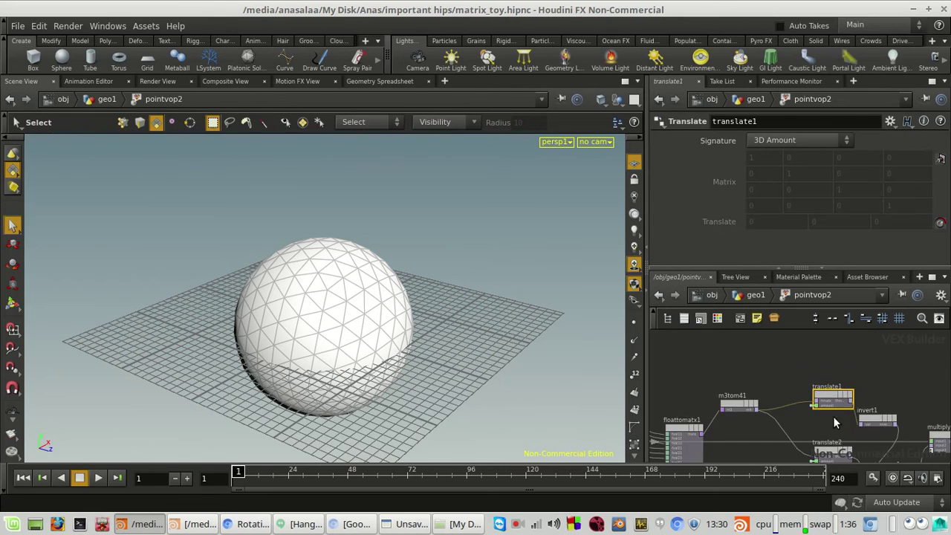
{"action": "left_click_drag", "start_coordinate": [834, 351], "coordinate": [672, 434]}
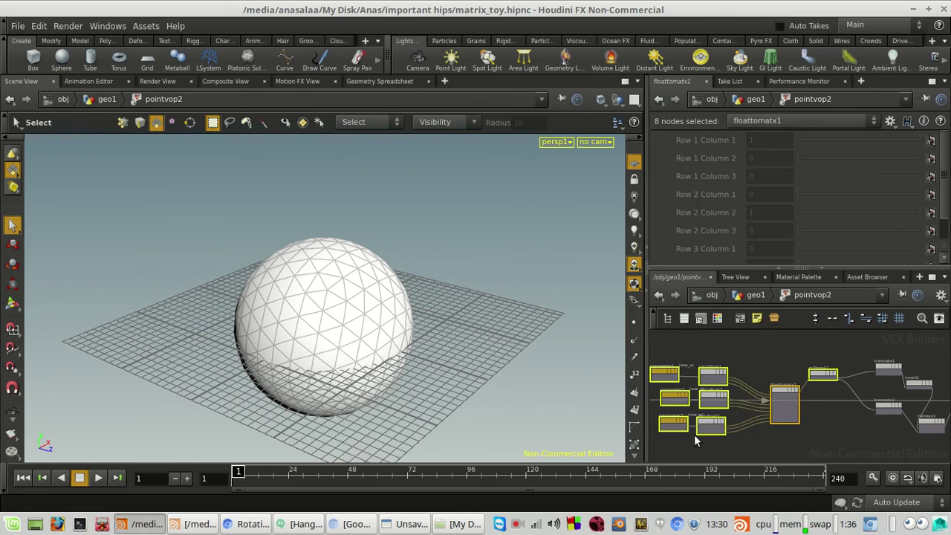
{"action": "left_click", "coordinate": [754, 295]}
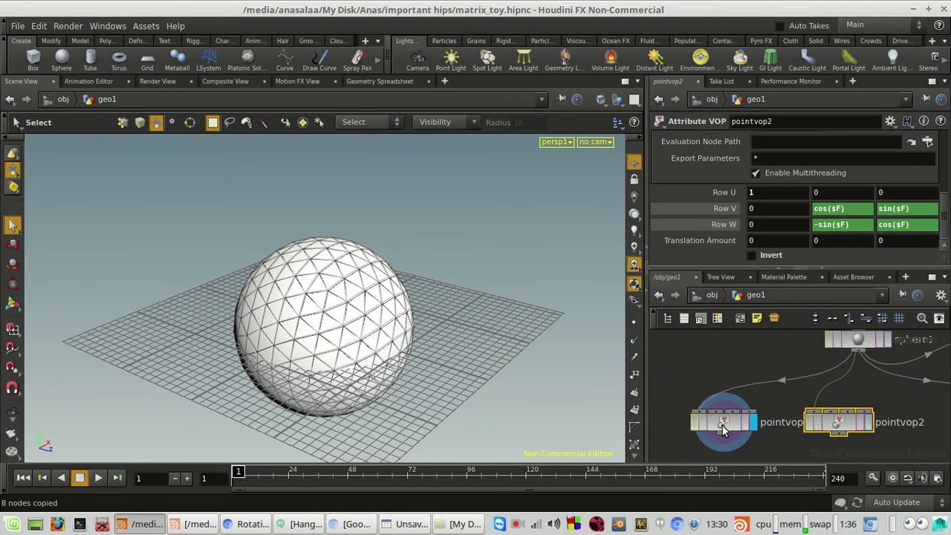
{"action": "double_click", "coordinate": [817, 407]}
{"action": "scroll", "coordinate": [818, 402], "scroll_direction": "down", "scroll_amount": 3}
{"action": "key", "text": "Delete"}
{"action": "key", "text": "ctrl+v"}
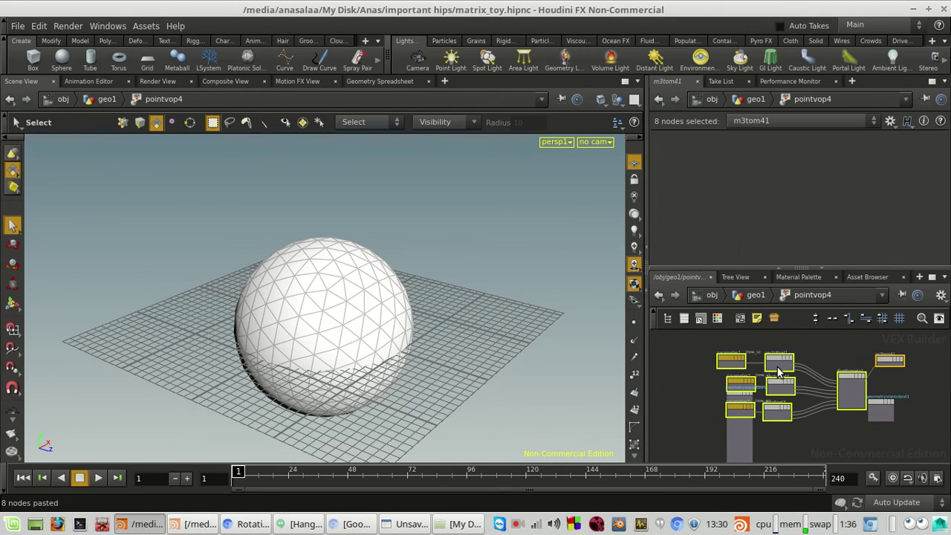
Move geometryvopglobal1 clear of the pasted nodes in pointvop4.
{"action": "middle_click_drag", "start_coordinate": [766, 431], "coordinate": [820, 442]}
{"action": "left_click_drag", "start_coordinate": [803, 439], "coordinate": [692, 460]}
{"action": "scroll", "coordinate": [802, 450], "scroll_direction": "up", "scroll_amount": 2}
{"action": "middle_click_drag", "start_coordinate": [787, 451], "coordinate": [571, 450]}
{"action": "scroll", "coordinate": [742, 403], "scroll_direction": "up", "scroll_amount": 2}
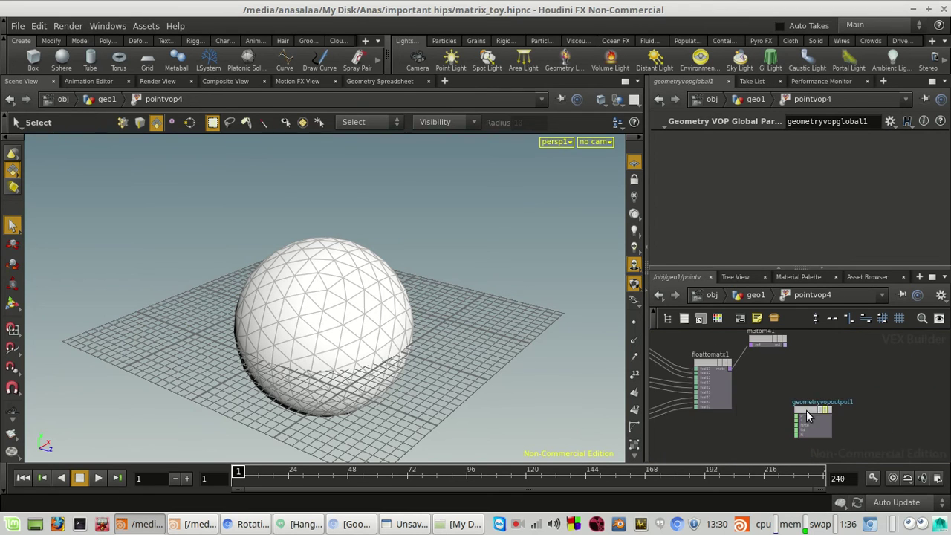
{"action": "scroll", "coordinate": [808, 416], "scroll_direction": "up", "scroll_amount": 2}
Delete the m3tom41 node and move geometryvopoutput1 farther from floattomatx1 to make space between them.
{"action": "left_click", "coordinate": [762, 369]}
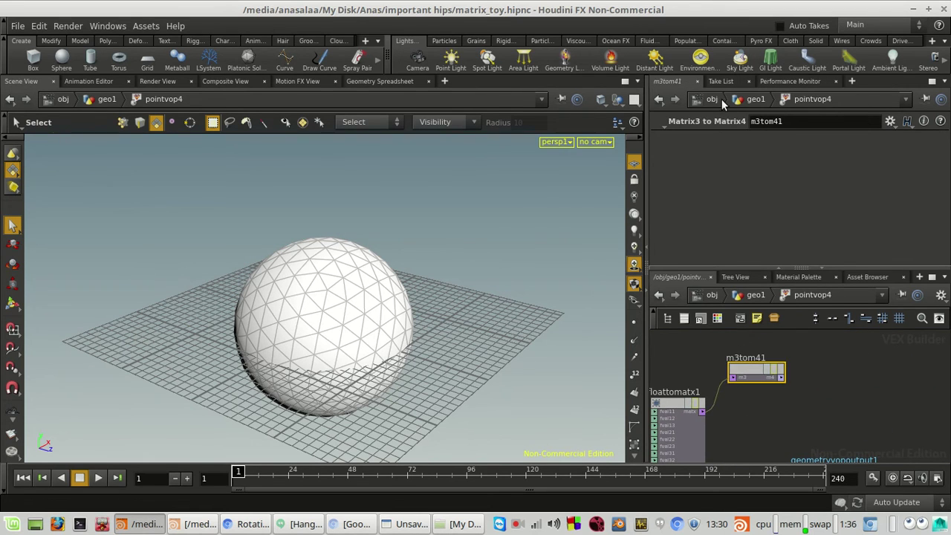
{"action": "key", "text": "Delete"}
{"action": "middle_click_drag", "start_coordinate": [827, 408], "coordinate": [793, 393]}
{"action": "left_click_drag", "start_coordinate": [771, 456], "coordinate": [878, 446]}
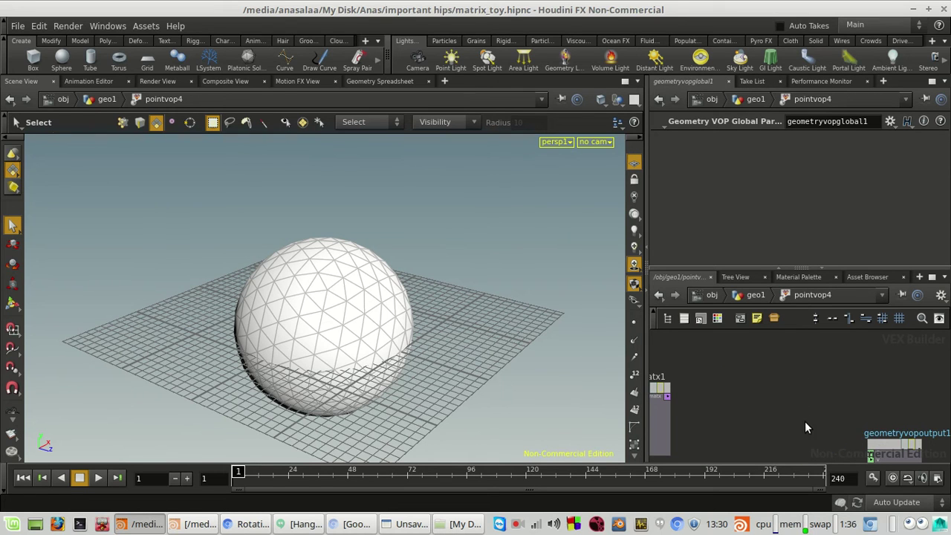
Add a Rotate node after floattomatx1 and connect the 3x3 matrix output to its mat input.
{"action": "key", "text": "Tab"}
{"action": "type", "text": "rot"}
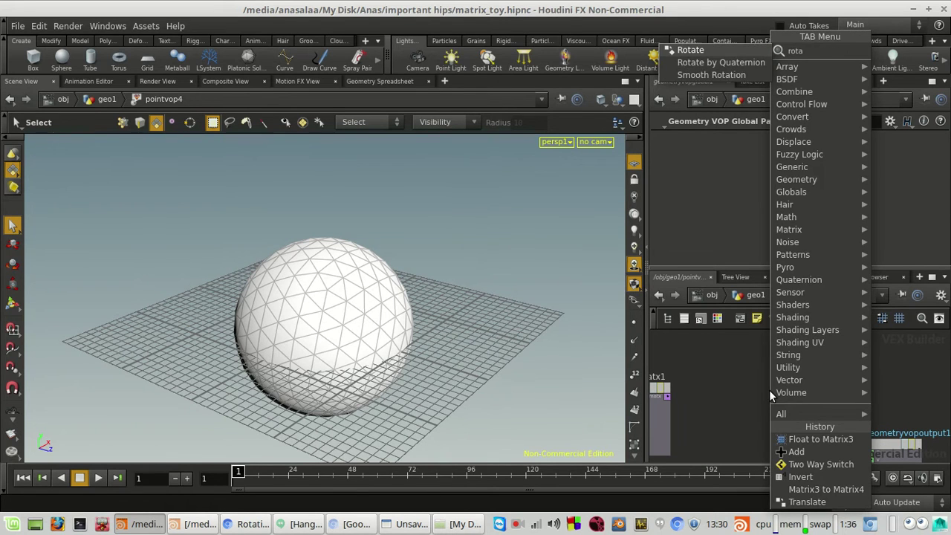
{"action": "key", "text": "Return"}
{"action": "left_click", "coordinate": [769, 389]}
{"action": "scroll", "coordinate": [657, 406], "scroll_direction": "up", "scroll_amount": 2}
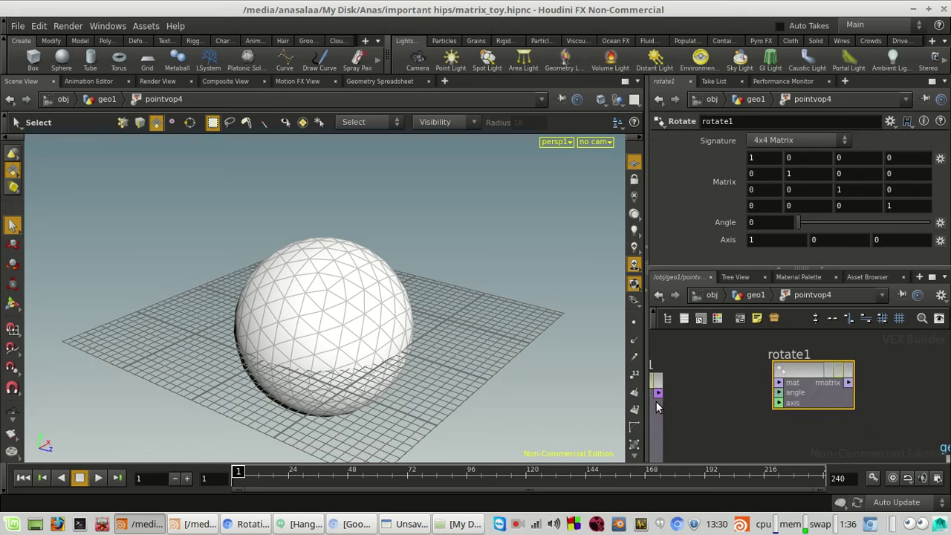
{"action": "mouse_move", "coordinate": [658, 395]}
{"action": "left_mouse_down"}
{"action": "mouse_move", "coordinate": [790, 384]}
{"action": "mouse_move", "coordinate": [791, 392]}
{"action": "left_mouse_up"}
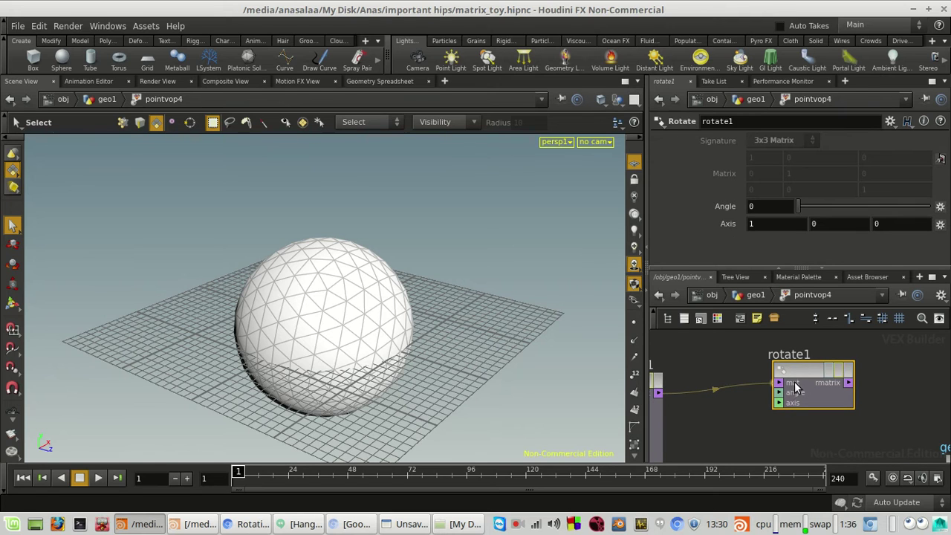
{"action": "scroll", "coordinate": [763, 401], "scroll_direction": "down", "scroll_amount": 3}
{"action": "middle_click_drag", "start_coordinate": [713, 412], "coordinate": [742, 395]}
{"action": "scroll", "coordinate": [821, 374], "scroll_direction": "up", "scroll_amount": 2}
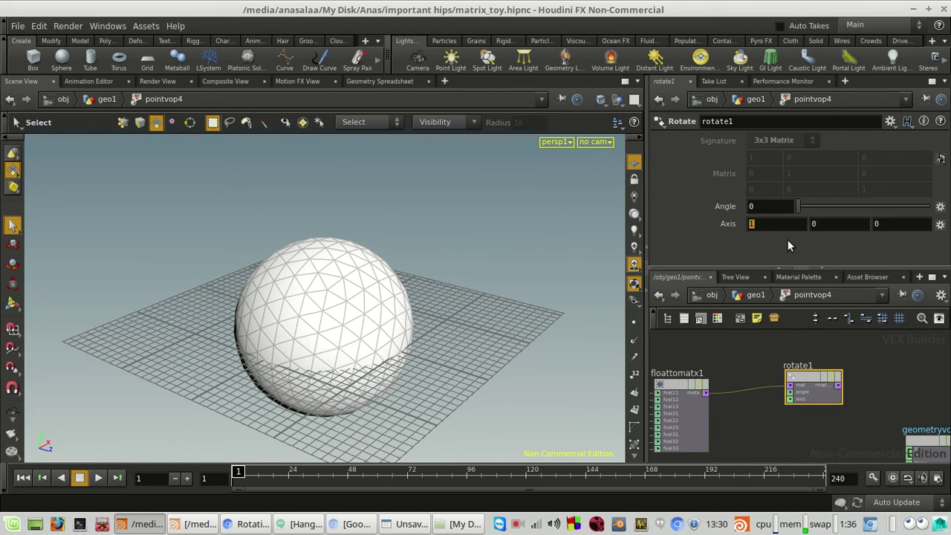
Promote the axis and angle inputs of rotate1 as parameters.
{"action": "scroll", "coordinate": [784, 380], "scroll_direction": "up", "scroll_amount": 1}
{"action": "right_click", "coordinate": [788, 409]}
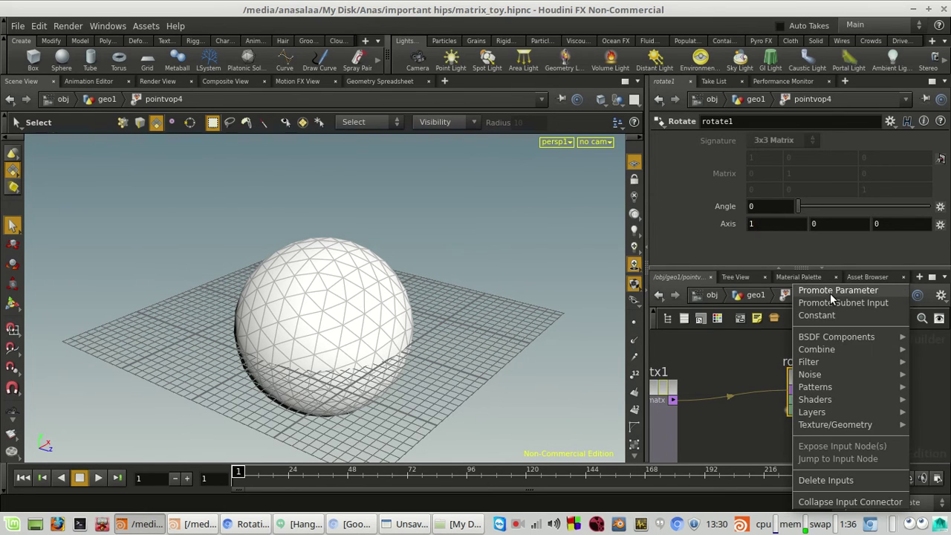
{"action": "left_click", "coordinate": [820, 291]}
{"action": "right_click", "coordinate": [793, 400]}
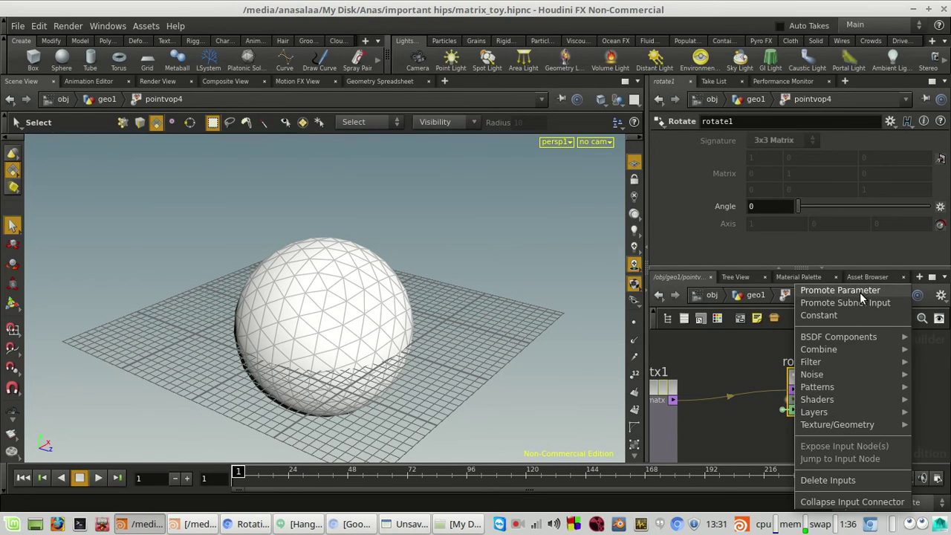
{"action": "left_click", "coordinate": [865, 291]}
Add a Multiply node after rotate1.
{"action": "scroll", "coordinate": [875, 363], "scroll_direction": "down", "scroll_amount": 1}
{"action": "middle_click_drag", "start_coordinate": [874, 364], "coordinate": [812, 388]}
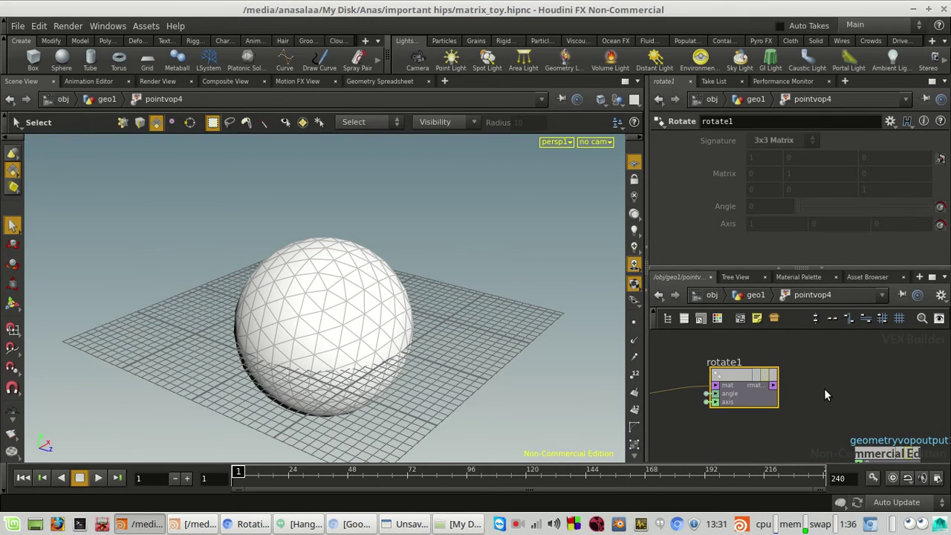
{"action": "key", "text": "Tab"}
{"action": "type", "text": "mul"}
{"action": "key", "text": "Return"}
{"action": "left_click", "coordinate": [825, 389]}
{"action": "left_click", "coordinate": [824, 392]}
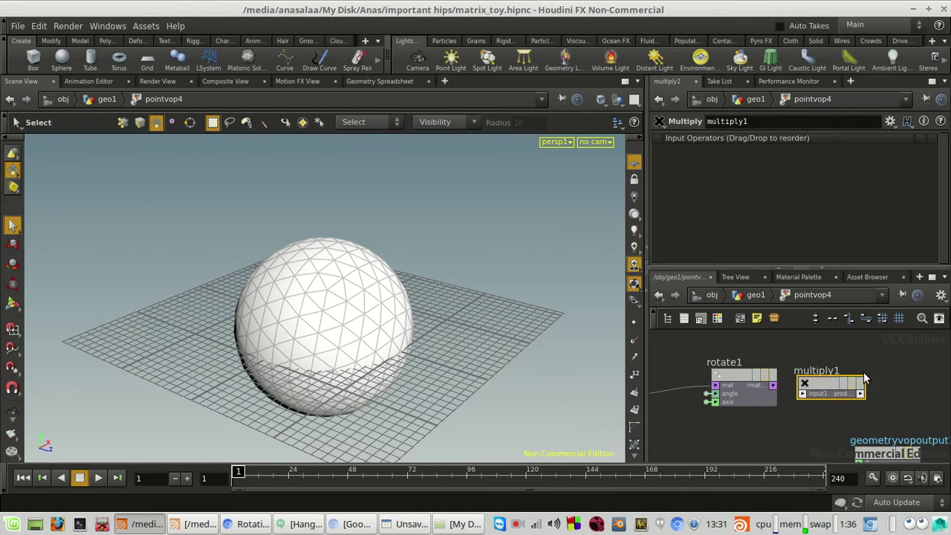
Connect P from geometryvopglobal1 to the first input of multiply1.
{"action": "left_click", "coordinate": [802, 394]}
{"action": "scroll", "coordinate": [802, 395], "scroll_direction": "down", "scroll_amount": 3}
{"action": "middle_click_drag", "start_coordinate": [655, 420], "coordinate": [850, 422]}
{"action": "middle_click_drag", "start_coordinate": [814, 456], "coordinate": [837, 399]}
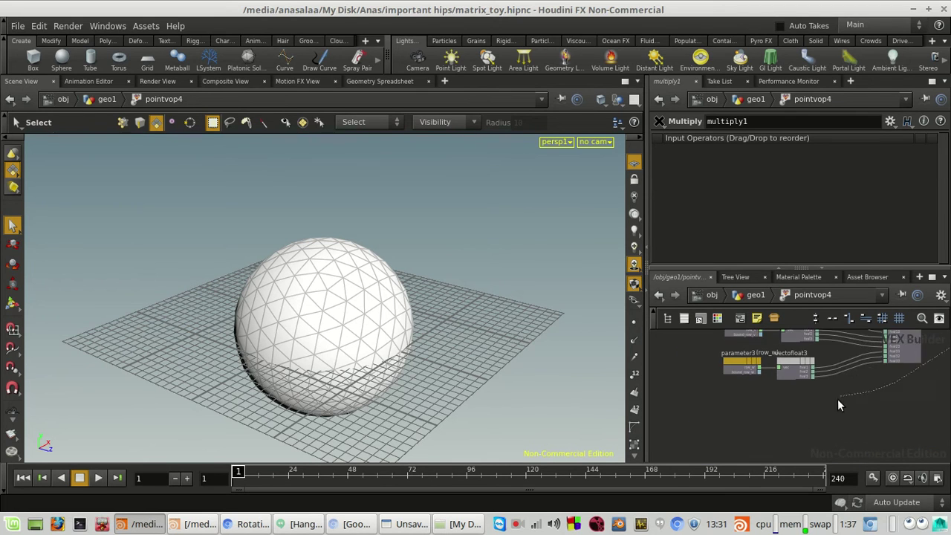
{"action": "middle_click_drag", "start_coordinate": [696, 422], "coordinate": [808, 397]}
{"action": "scroll", "coordinate": [717, 356], "scroll_direction": "up", "scroll_amount": 3}
{"action": "left_click", "coordinate": [710, 358]}
Connect the rmatrix output of rotate1 to the second input of multiply1.
{"action": "scroll", "coordinate": [869, 390], "scroll_direction": "down", "scroll_amount": 5}
{"action": "scroll", "coordinate": [890, 404], "scroll_direction": "up", "scroll_amount": 1}
{"action": "middle_click_drag", "start_coordinate": [889, 397], "coordinate": [719, 433]}
{"action": "scroll", "coordinate": [890, 406], "scroll_direction": "up", "scroll_amount": 2}
{"action": "scroll", "coordinate": [780, 399], "scroll_direction": "up", "scroll_amount": 2}
{"action": "left_click", "coordinate": [788, 398]}
{"action": "left_click", "coordinate": [818, 406]}
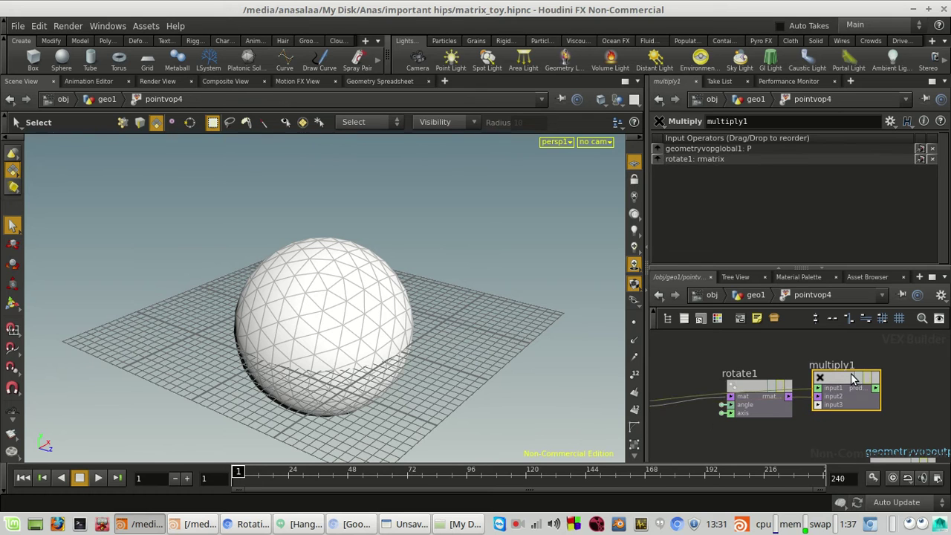
Shift multiply1 slightly and connect its product output to P on geometryvopoutput1.
{"action": "left_click_drag", "start_coordinate": [851, 375], "coordinate": [857, 360]}
{"action": "left_click", "coordinate": [873, 370]}
{"action": "scroll", "coordinate": [928, 403], "scroll_direction": "up", "scroll_amount": 1}
{"action": "middle_click_drag", "start_coordinate": [930, 402], "coordinate": [867, 336]}
{"action": "left_click", "coordinate": [801, 421]}
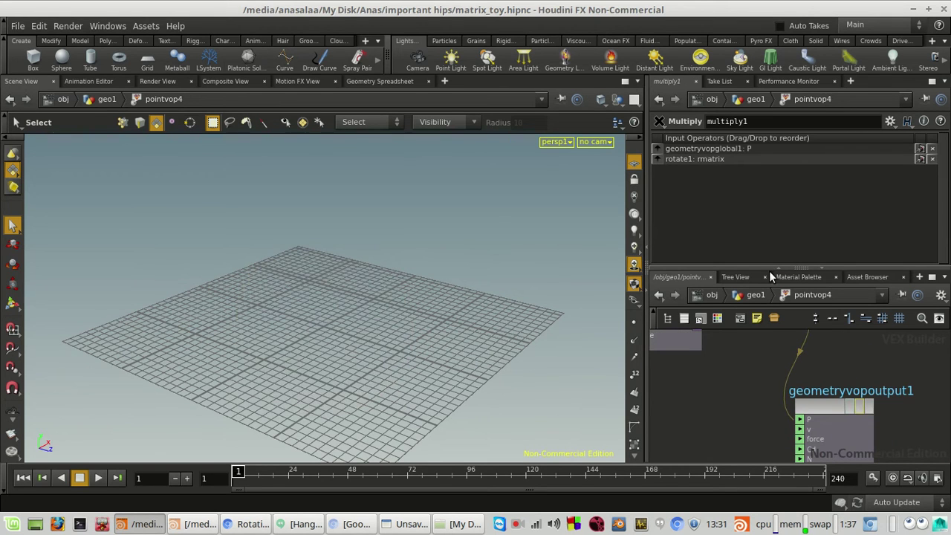
Return to the geo1 network with pointvop4's parameters shown and reframe the viewport on its geometry.
{"action": "key", "text": "space+g"}
{"action": "left_click", "coordinate": [740, 299]}
{"action": "key", "text": "space+g"}
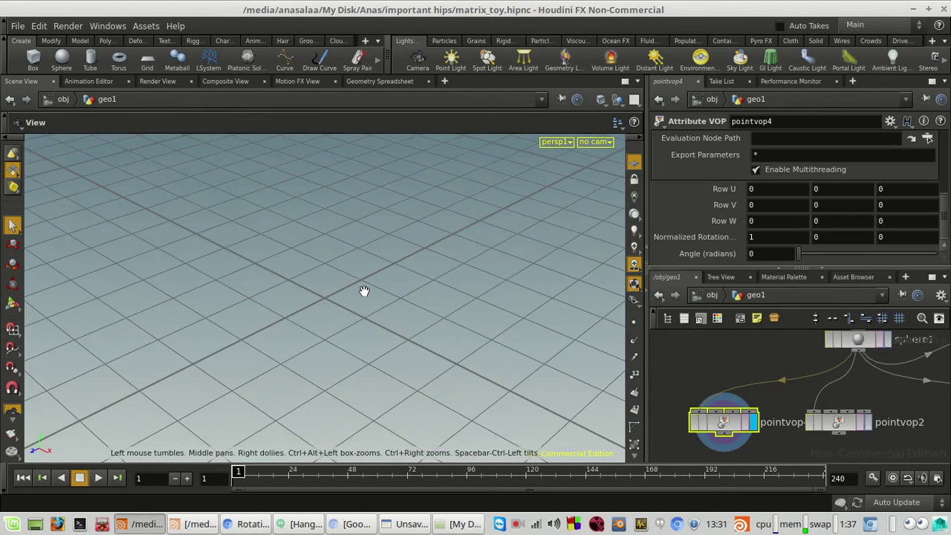
{"action": "key", "text": "space+g"}
{"action": "key", "text": "space+g"}
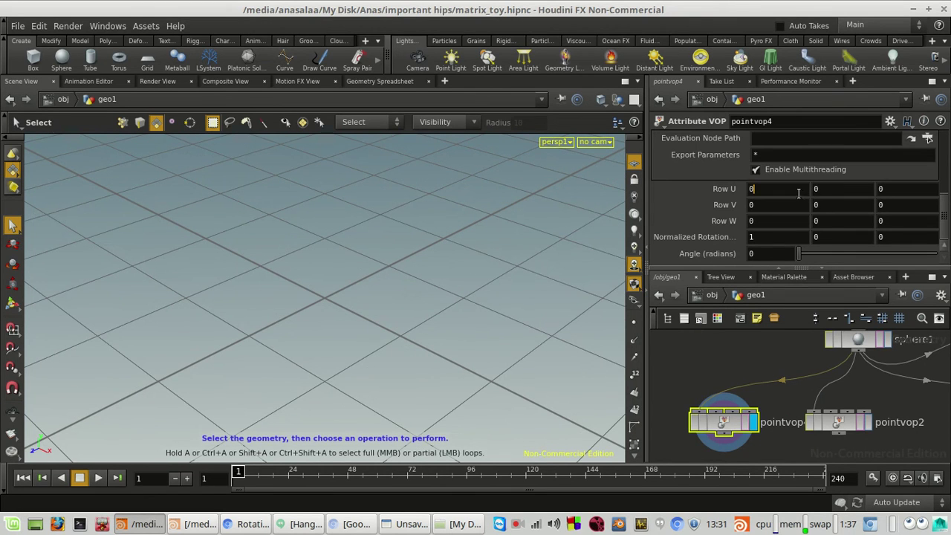
Set pointvop4's matrix to identity with Row U 1, 0, 0, Row V 0, 1, 0 and Row W 0, 0, 1, and frame the sphere.
{"action": "type", "text": "1"}
{"action": "key", "text": "Tab"}
{"action": "key", "text": "Tab"}
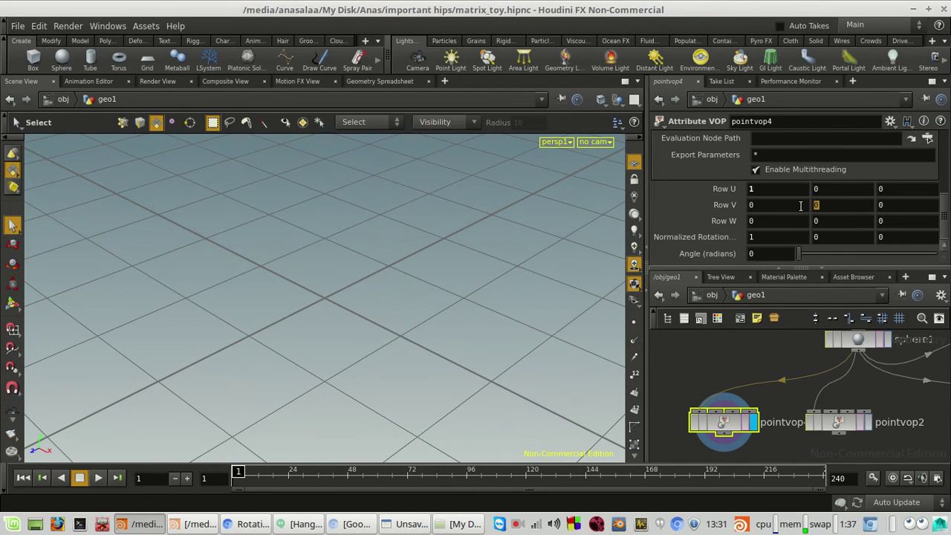
{"action": "type", "text": "1"}
{"action": "key", "text": "Tab"}
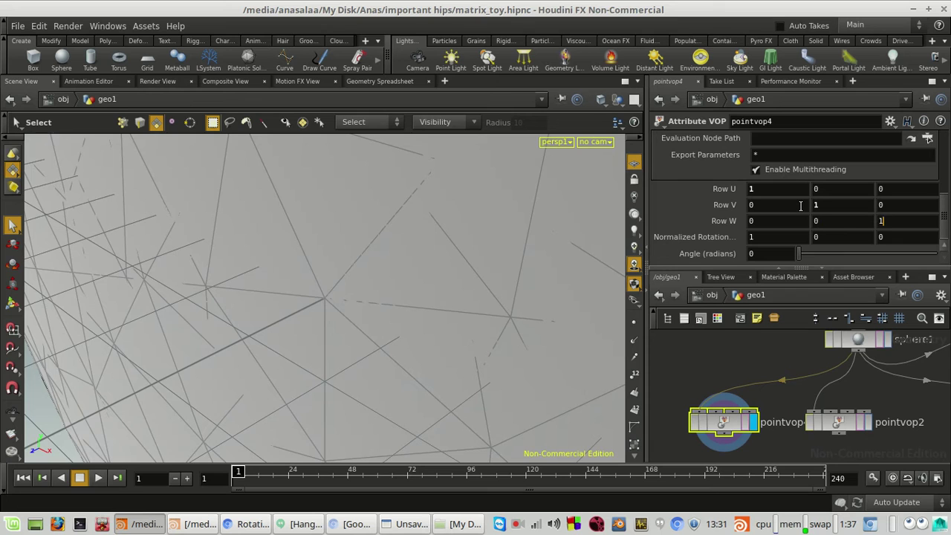
{"action": "key", "text": "Return"}
{"action": "key", "text": "space+g"}
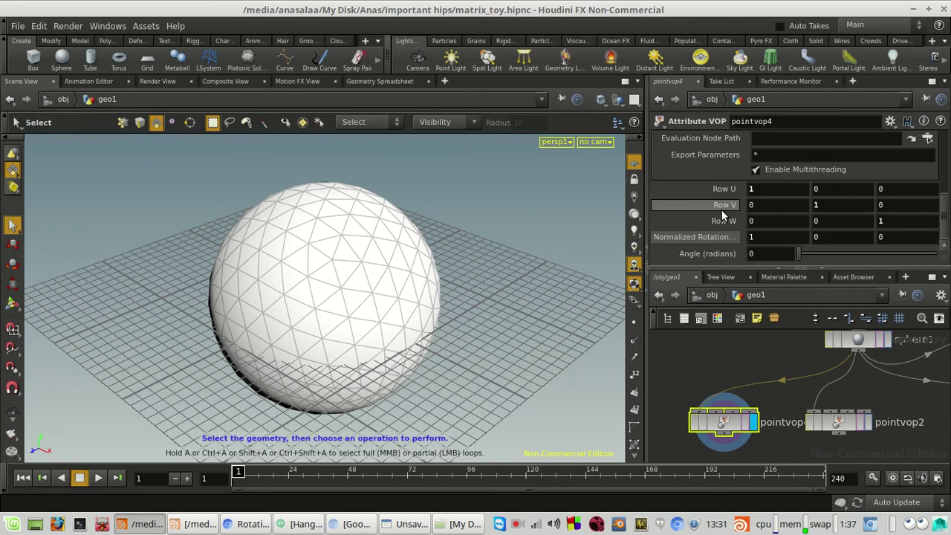
{"action": "key", "text": "space"}
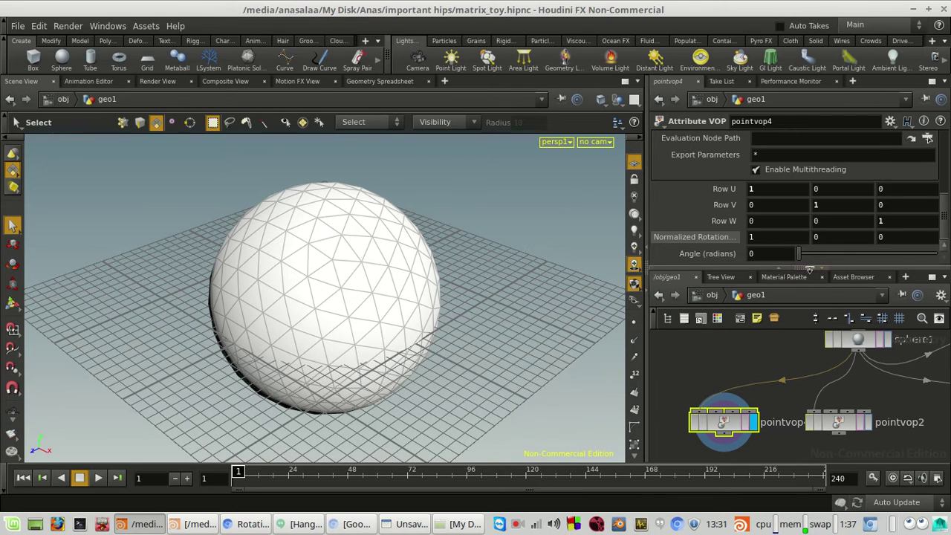
Test the angle on the current rotation axis, set the normalized axis to 0, 1, 0 and test the angle again.
{"action": "mouse_move", "coordinate": [800, 256]}
{"action": "left_mouse_down"}
{"action": "mouse_move", "coordinate": [826, 256]}
{"action": "mouse_move", "coordinate": [799, 256]}
{"action": "left_mouse_up"}
{"action": "left_click", "coordinate": [780, 238]}
{"action": "key", "text": "Return"}
{"action": "left_click_drag", "start_coordinate": [800, 253], "coordinate": [780, 255]}
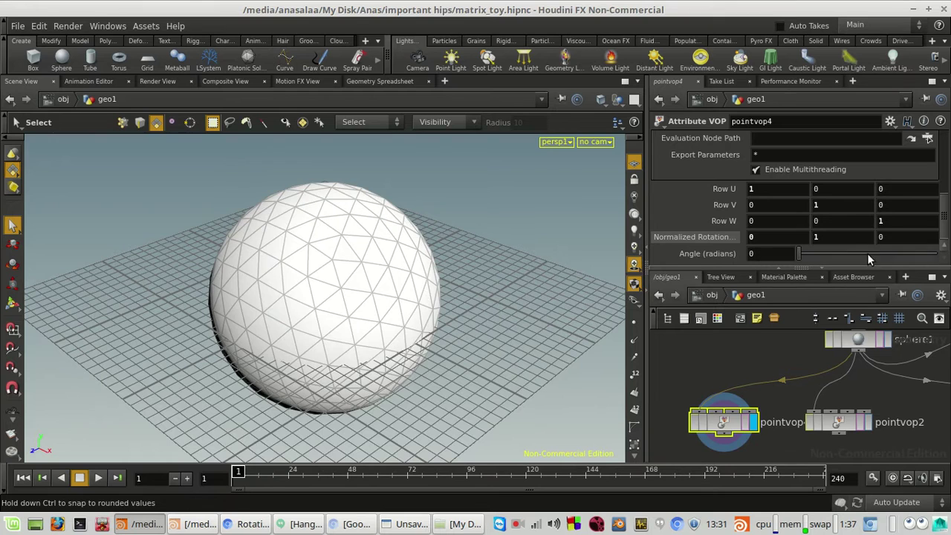
Set the normalized rotation axis to 0, 0, 1 and test the sphere's rotation by varying the angle.
{"action": "left_click", "coordinate": [907, 238]}
{"action": "type", "text": "1"}
{"action": "key", "text": "Tab"}
{"action": "left_click", "coordinate": [831, 234]}
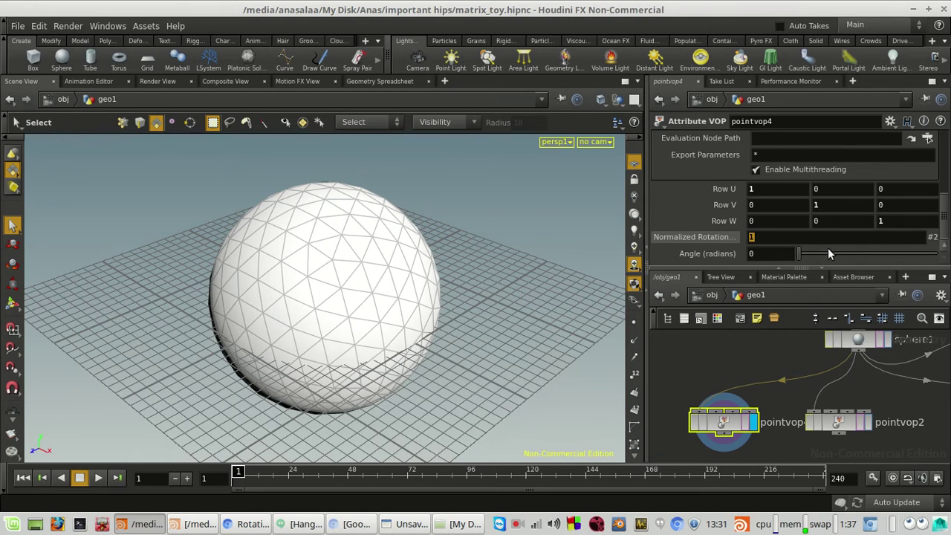
{"action": "type", "text": "0"}
{"action": "key", "text": "Return"}
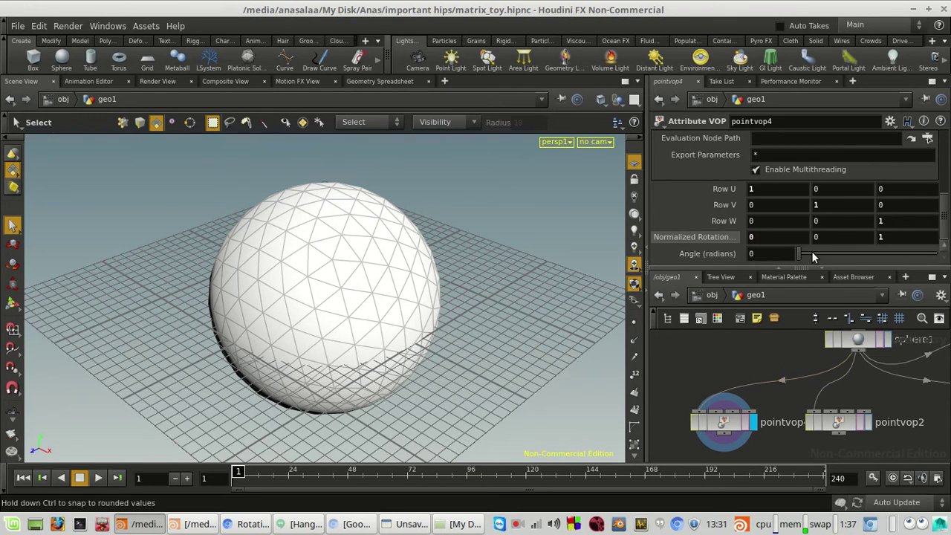
{"action": "mouse_move", "coordinate": [800, 254]}
{"action": "left_mouse_down"}
{"action": "mouse_move", "coordinate": [902, 259]}
{"action": "mouse_move", "coordinate": [789, 260]}
{"action": "left_mouse_up"}
Switch to Chromium and examine the Wikipedia rotation matrix article's axis-and-angle formula, general rotations and axis-angle conversion sections.
{"action": "left_click", "coordinate": [240, 524]}
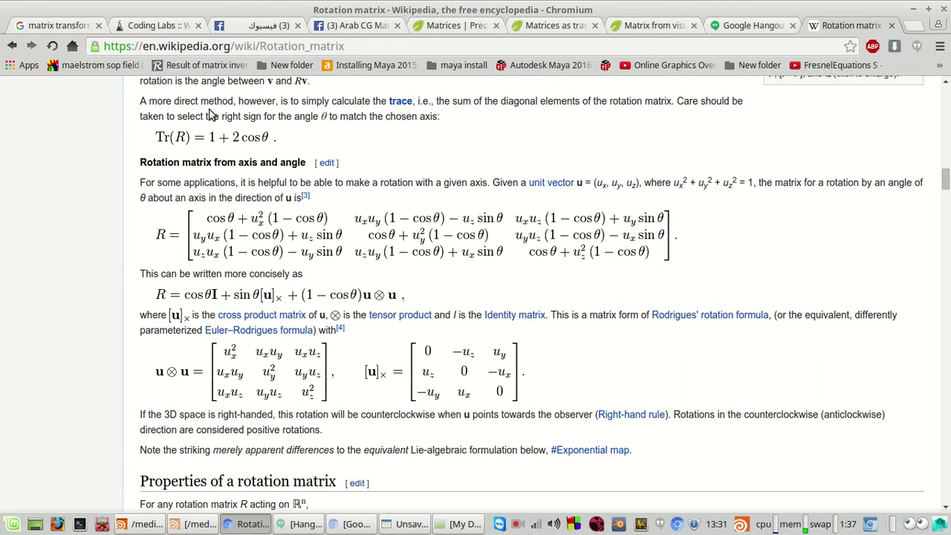
{"action": "scroll", "coordinate": [188, 152], "scroll_direction": "up", "scroll_amount": 1}
{"action": "scroll", "coordinate": [188, 152], "scroll_direction": "up", "scroll_amount": 1}
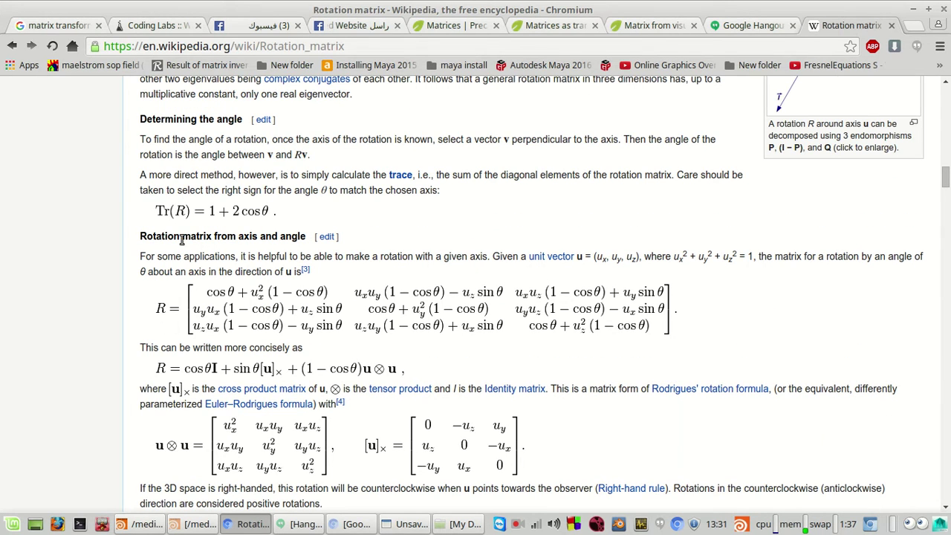
{"action": "scroll", "coordinate": [272, 310], "scroll_direction": "down", "scroll_amount": 3}
{"action": "scroll", "coordinate": [273, 310], "scroll_direction": "up", "scroll_amount": 2}
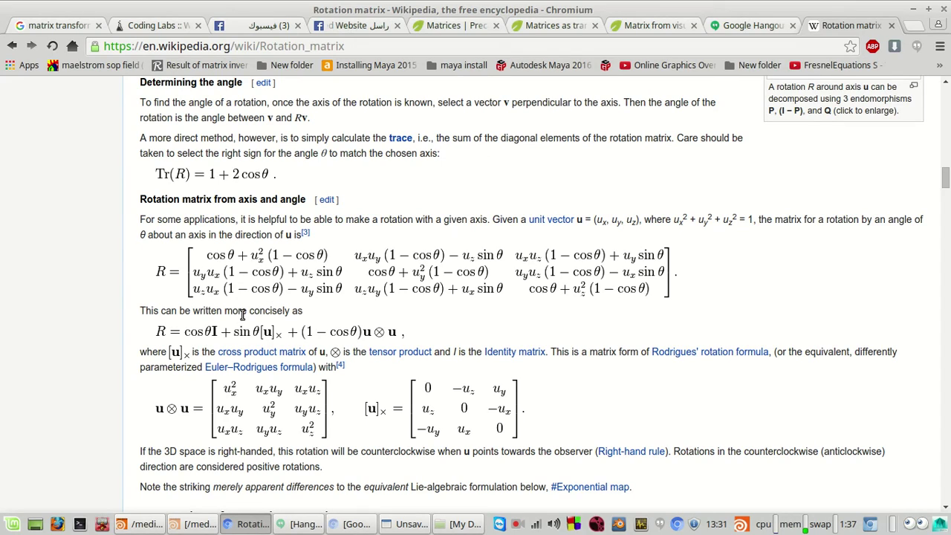
{"action": "left_click_drag", "start_coordinate": [116, 240], "coordinate": [632, 307]}
{"action": "left_click", "coordinate": [742, 319]}
{"action": "scroll", "coordinate": [742, 318], "scroll_direction": "up", "scroll_amount": 15}
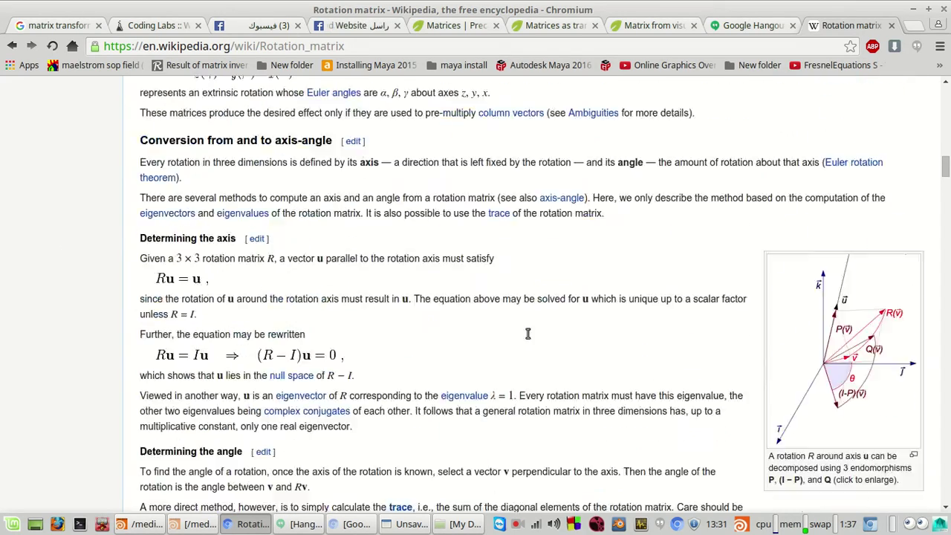
{"action": "scroll", "coordinate": [386, 316], "scroll_direction": "up", "scroll_amount": 4}
{"action": "left_click_drag", "start_coordinate": [399, 172], "coordinate": [369, 283]}
{"action": "left_click", "coordinate": [392, 291]}
{"action": "scroll", "coordinate": [413, 296], "scroll_direction": "down", "scroll_amount": 11}
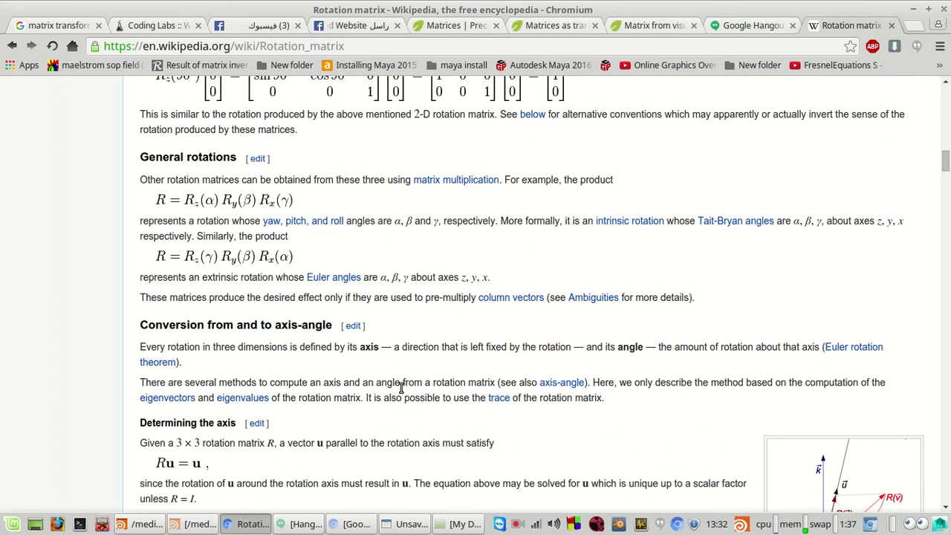
{"action": "scroll", "coordinate": [401, 368], "scroll_direction": "up", "scroll_amount": 3}
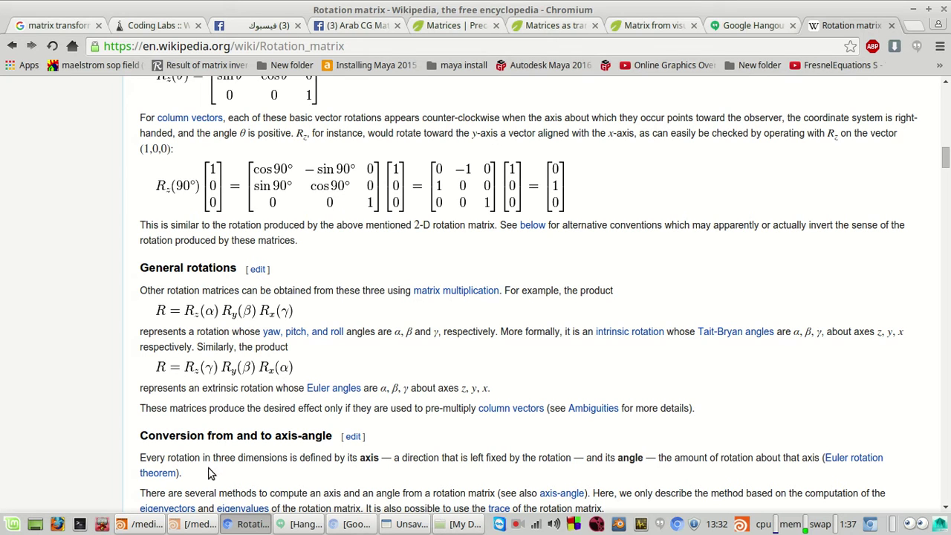
{"action": "left_click", "coordinate": [198, 527]}
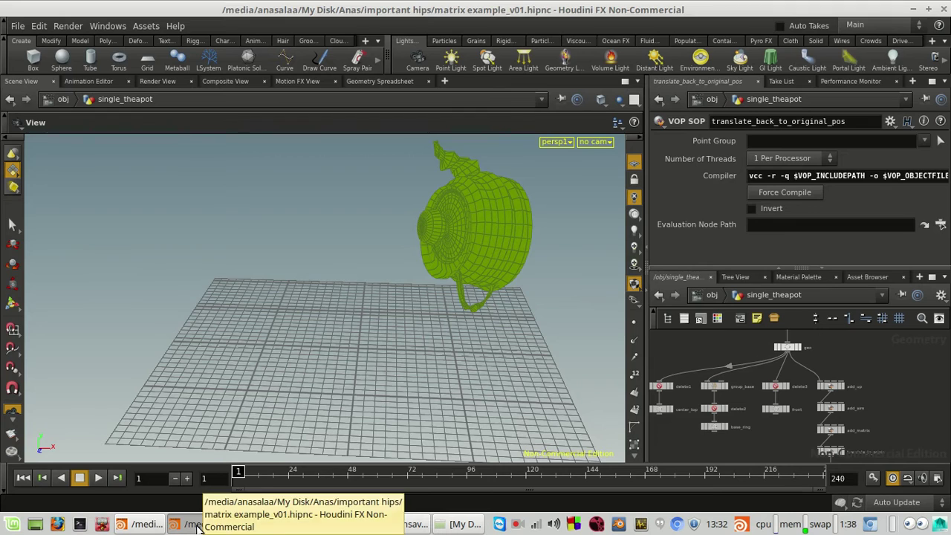
{"action": "left_click", "coordinate": [199, 527]}
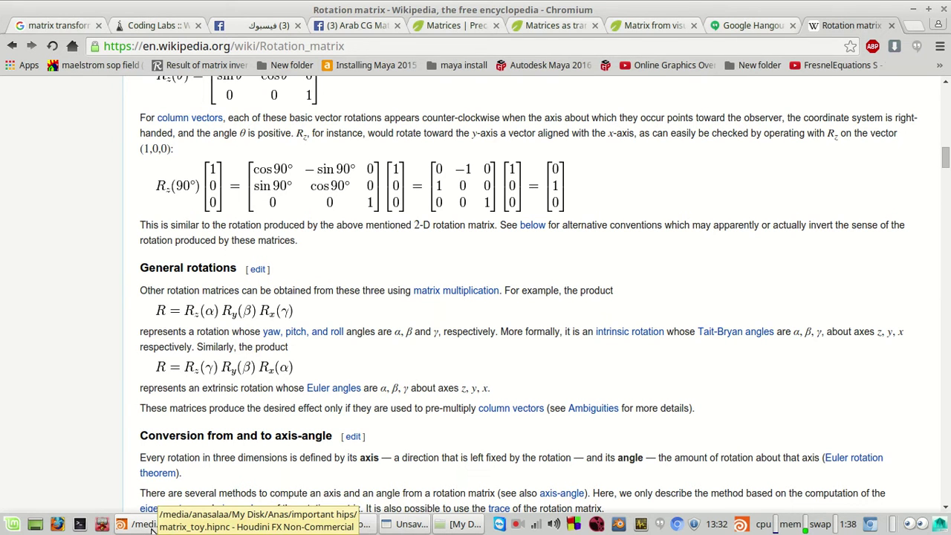
Switch to Pinta, undo the stray brush stroke and add a new layer filled with black.
{"action": "left_click", "coordinate": [407, 523]}
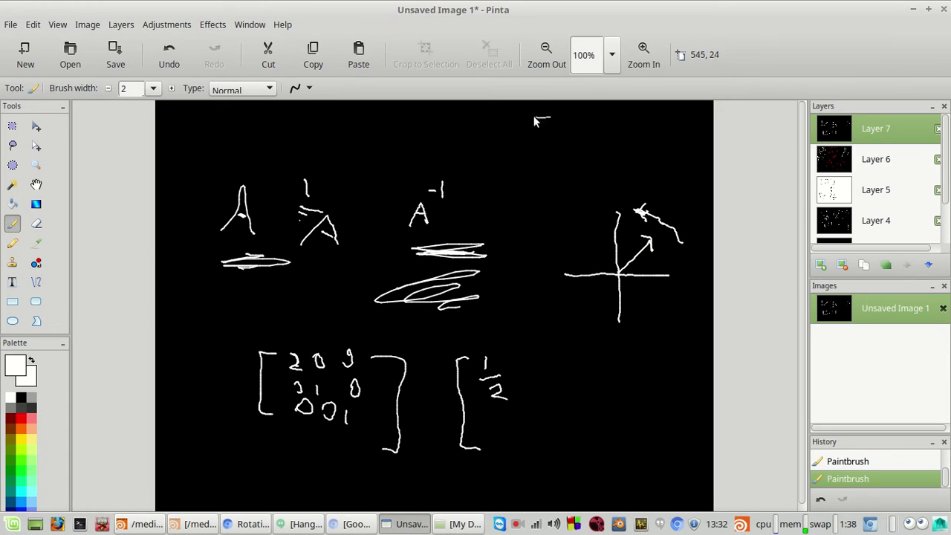
{"action": "key", "text": "ctrl+z"}
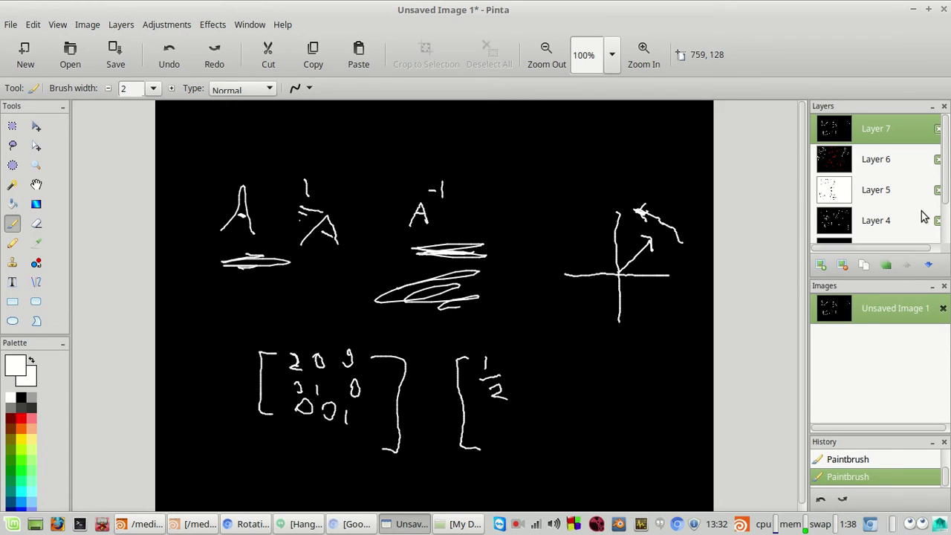
{"action": "left_click", "coordinate": [822, 265]}
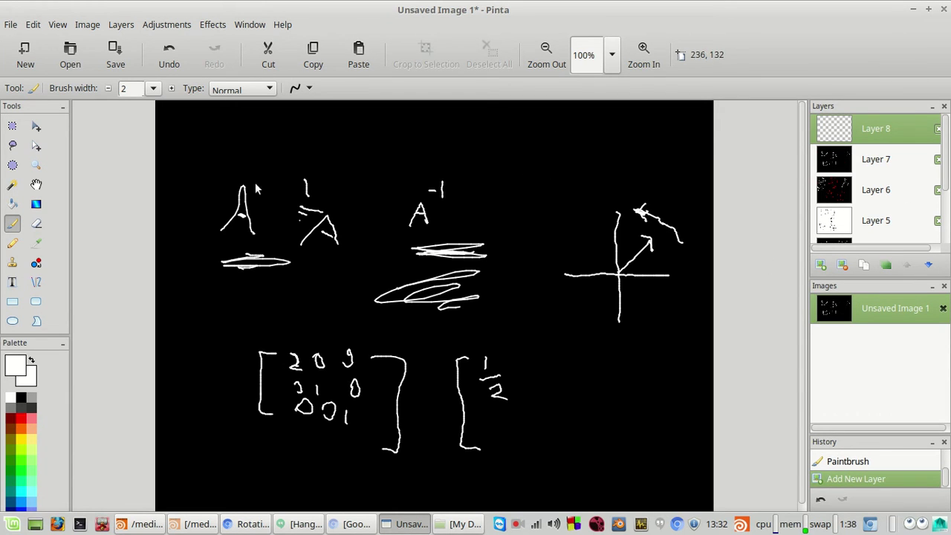
{"action": "left_click", "coordinate": [12, 205]}
{"action": "left_click", "coordinate": [21, 398]}
{"action": "left_click", "coordinate": [418, 339]}
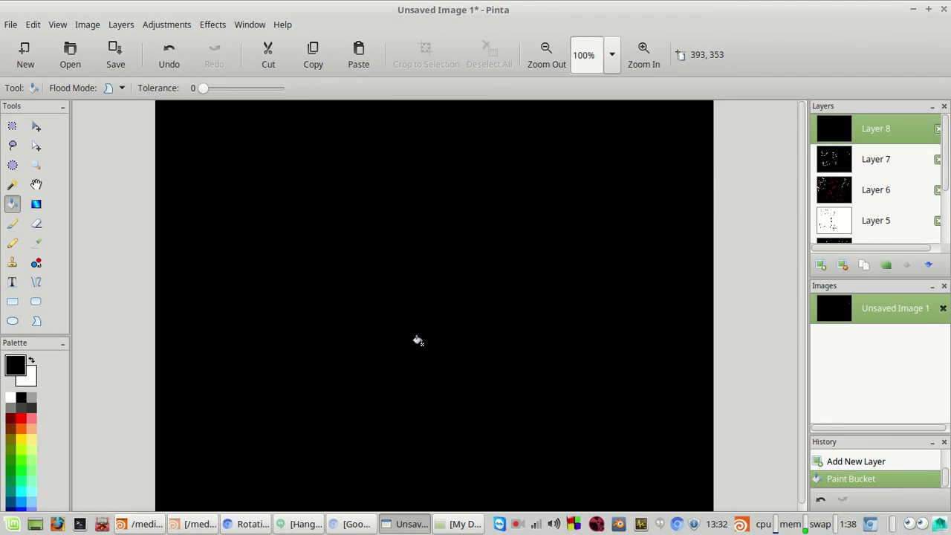
Handwrite the matrix product [2 3; 4 5] × [1; 2] with a white paintbrush and the first-row result (2 + 6) beneath it.
{"action": "left_click", "coordinate": [11, 398]}
{"action": "left_click", "coordinate": [12, 223]}
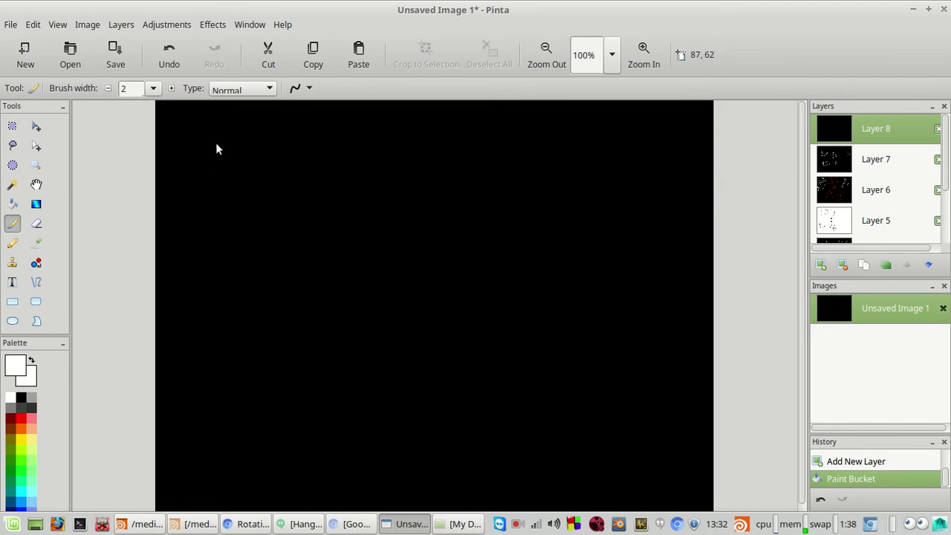
{"action": "left_click_drag", "start_coordinate": [226, 206], "coordinate": [233, 206]}
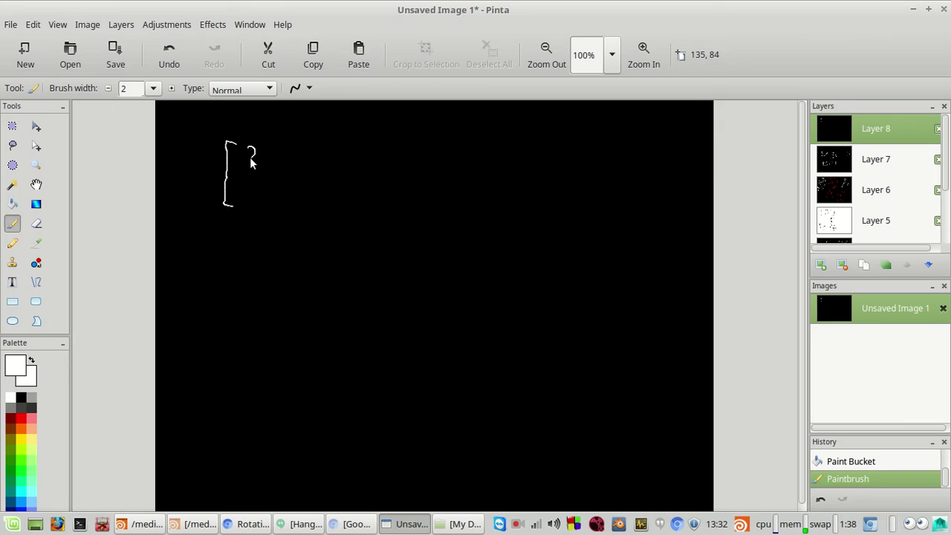
{"action": "left_click_drag", "start_coordinate": [251, 162], "coordinate": [257, 151]}
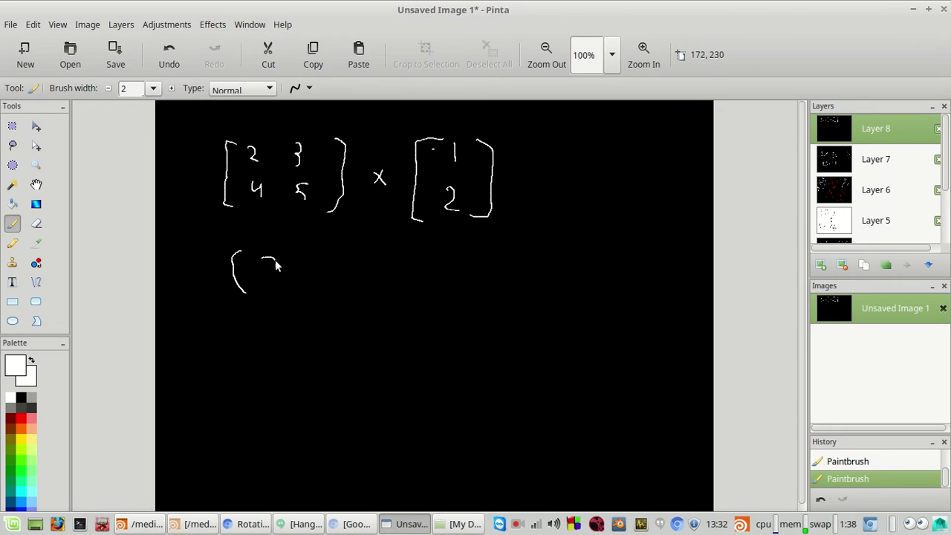
{"action": "left_click_drag", "start_coordinate": [298, 267], "coordinate": [306, 266]}
{"action": "left_click_drag", "start_coordinate": [336, 271], "coordinate": [350, 255]}
{"action": "left_click_drag", "start_coordinate": [385, 296], "coordinate": [373, 257]}
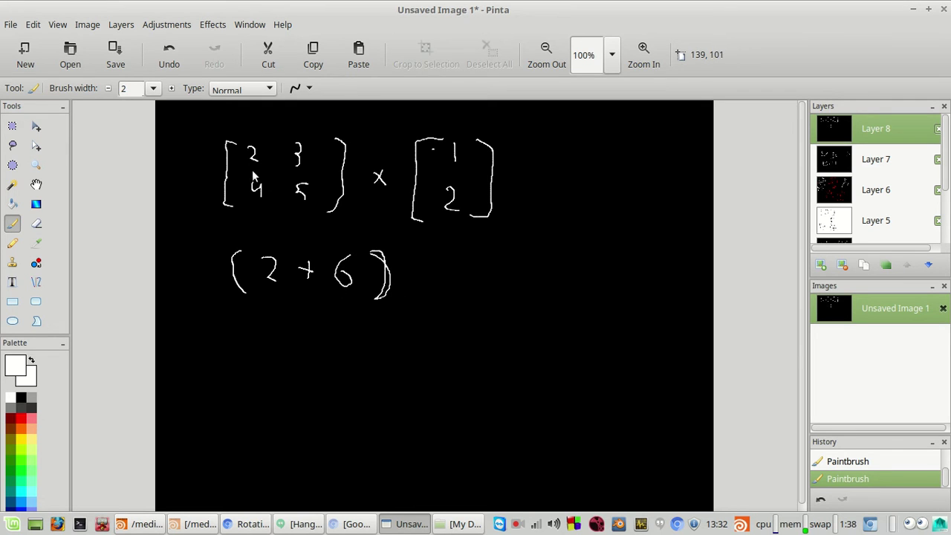
{"action": "left_click_drag", "start_coordinate": [255, 180], "coordinate": [254, 173]}
{"action": "key", "text": "ctrl+z"}
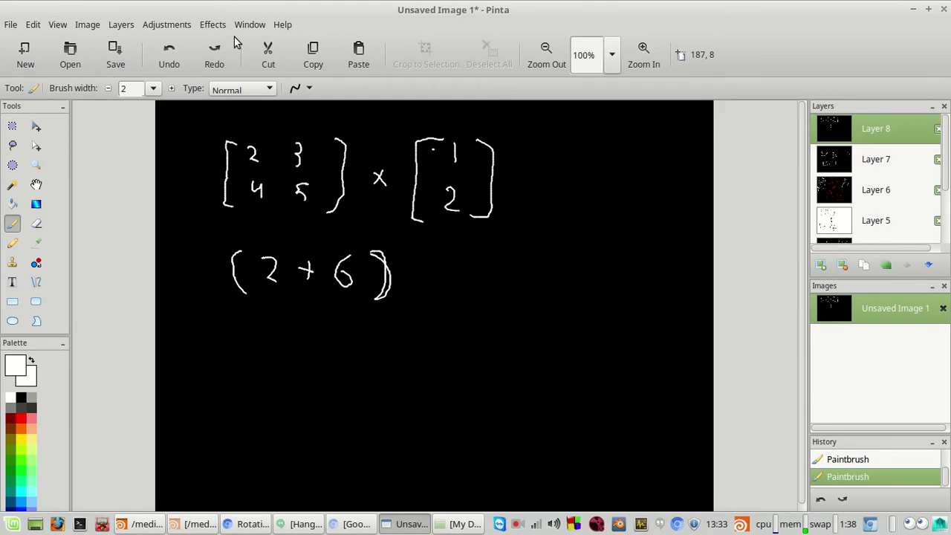
{"action": "mouse_move", "coordinate": [245, 166]}
{"action": "left_mouse_down"}
{"action": "mouse_move", "coordinate": [276, 158]}
{"action": "mouse_move", "coordinate": [229, 147]}
{"action": "mouse_move", "coordinate": [246, 165]}
{"action": "left_mouse_up"}
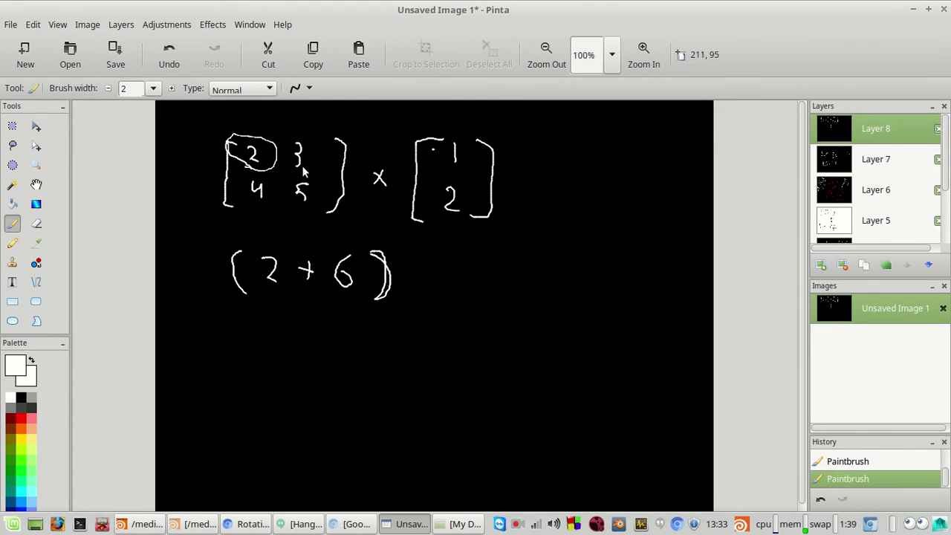
{"action": "key", "text": "ctrl+z"}
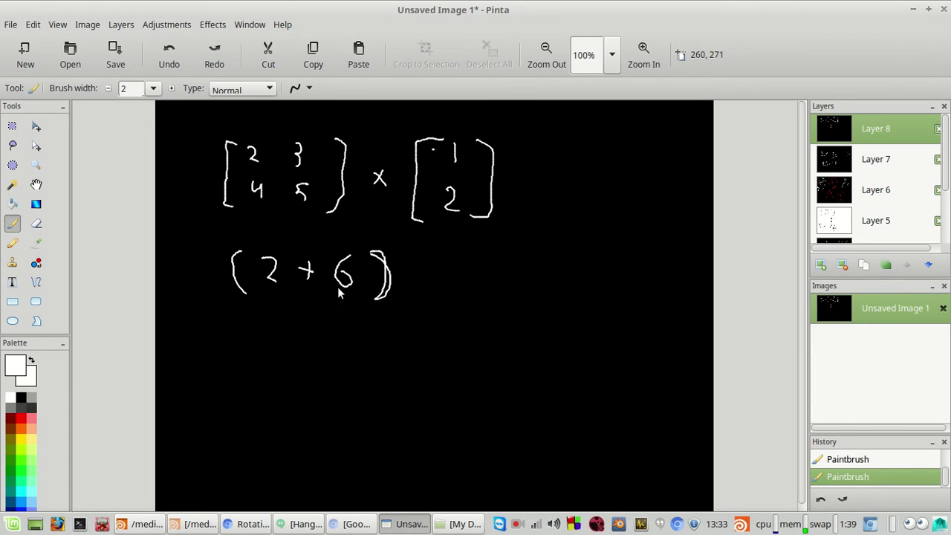
Draw an arrow from (2 + 6) to x, and write the second-row result (4 + 10) with an arrow to y.
{"action": "left_click_drag", "start_coordinate": [460, 279], "coordinate": [438, 265]}
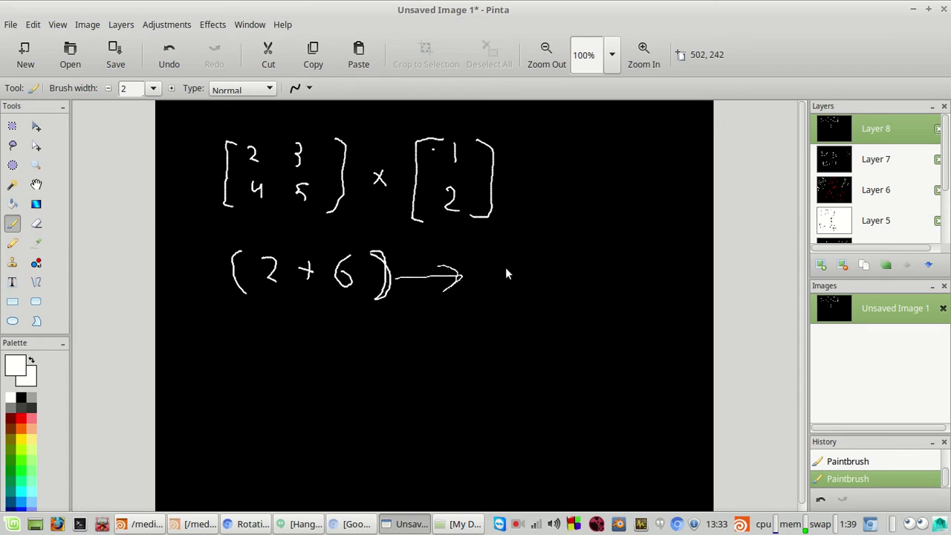
{"action": "mouse_move", "coordinate": [510, 266]}
{"action": "left_mouse_down"}
{"action": "mouse_move", "coordinate": [496, 289]}
{"action": "mouse_move", "coordinate": [516, 289]}
{"action": "left_mouse_up"}
{"action": "left_click_drag", "start_coordinate": [299, 329], "coordinate": [324, 339]}
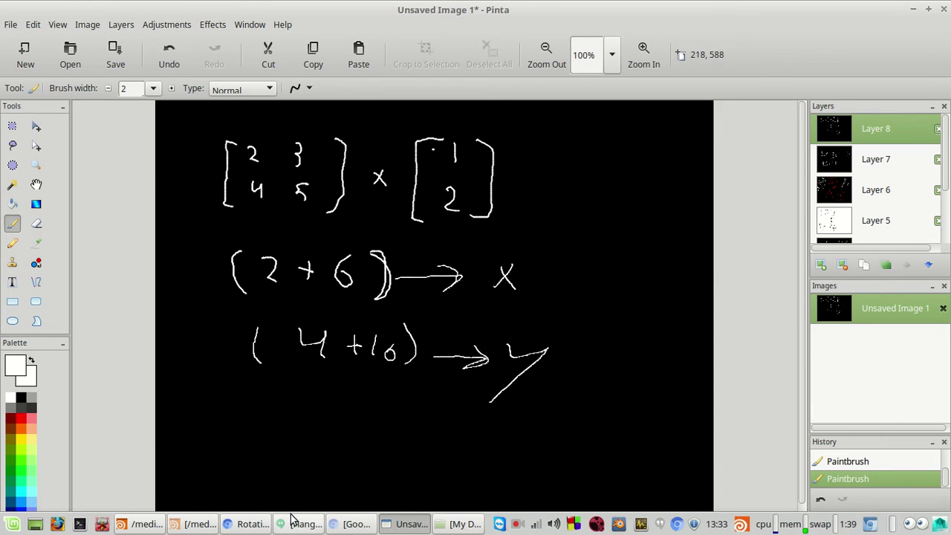
Switch to Chromium and review the general rotations and axis-angle conversion sections of the rotation matrix article.
{"action": "left_click", "coordinate": [265, 525]}
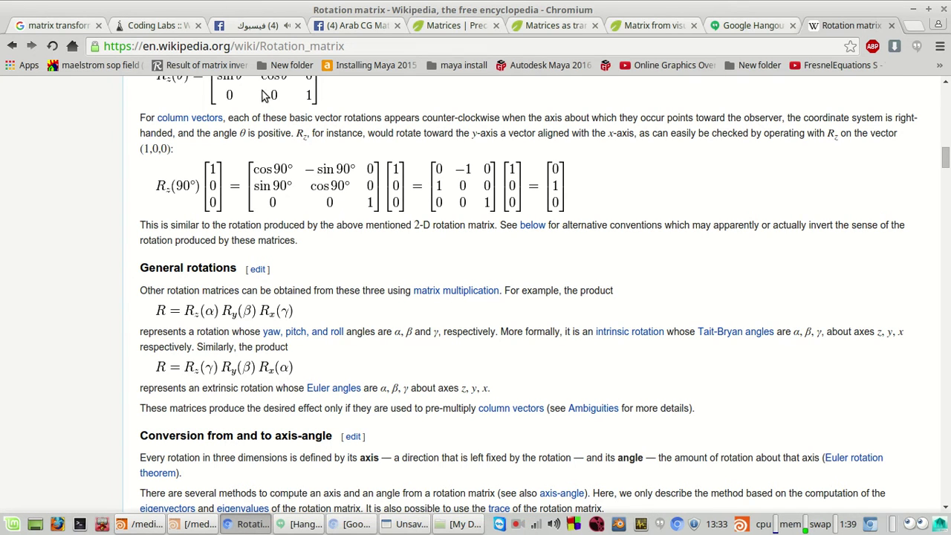
{"action": "scroll", "coordinate": [267, 133], "scroll_direction": "down", "scroll_amount": 1}
{"action": "scroll", "coordinate": [335, 250], "scroll_direction": "down", "scroll_amount": 4}
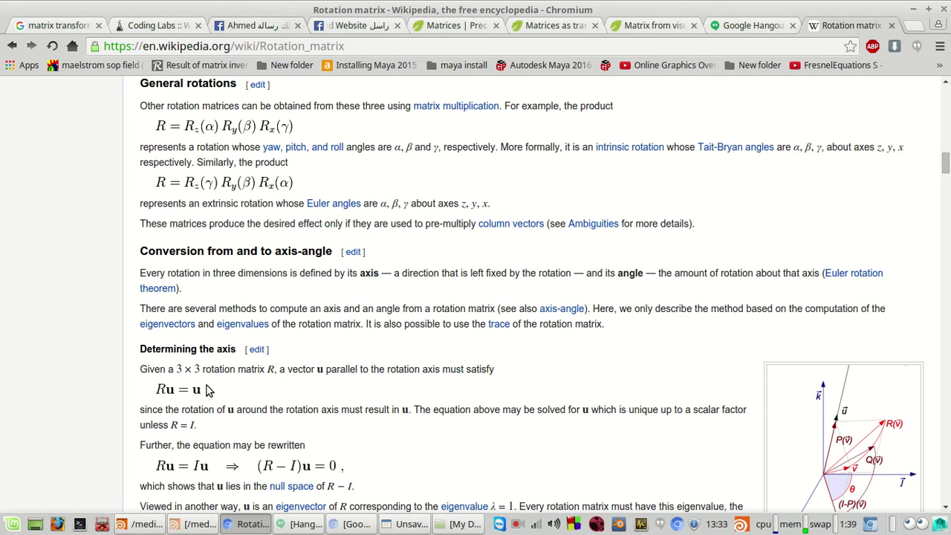
Switch to Houdini's matrix example_v01.hipnc and examine the single_theapot node network up to its first nodes.
{"action": "left_click", "coordinate": [195, 527]}
{"action": "scroll", "coordinate": [785, 370], "scroll_direction": "down", "scroll_amount": 3}
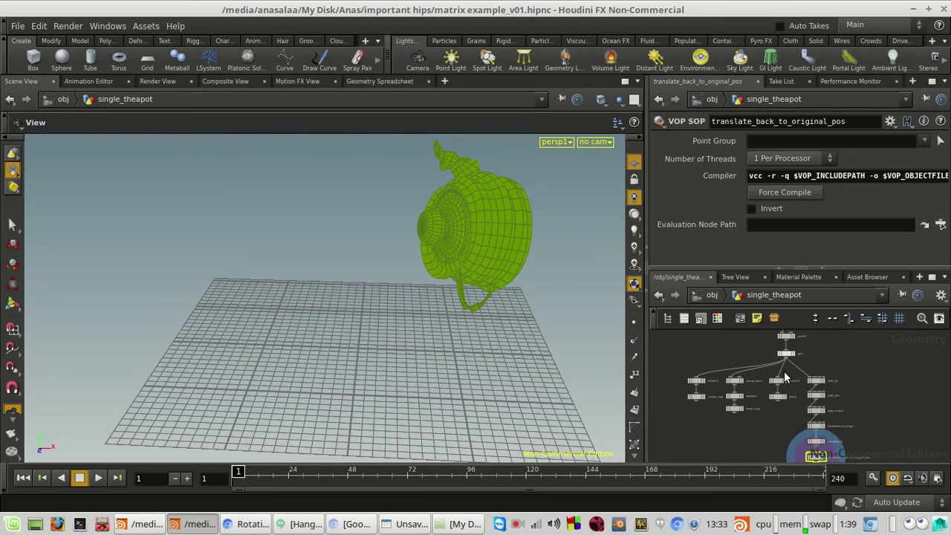
{"action": "middle_click_drag", "start_coordinate": [851, 374], "coordinate": [840, 407]}
{"action": "scroll", "coordinate": [818, 371], "scroll_direction": "up", "scroll_amount": 2}
{"action": "scroll", "coordinate": [819, 372], "scroll_direction": "up", "scroll_amount": 2}
{"action": "middle_click_drag", "start_coordinate": [823, 375], "coordinate": [840, 432]}
{"action": "scroll", "coordinate": [831, 412], "scroll_direction": "down", "scroll_amount": 3}
{"action": "scroll", "coordinate": [802, 366], "scroll_direction": "up", "scroll_amount": 3}
{"action": "left_click", "coordinate": [195, 524]}
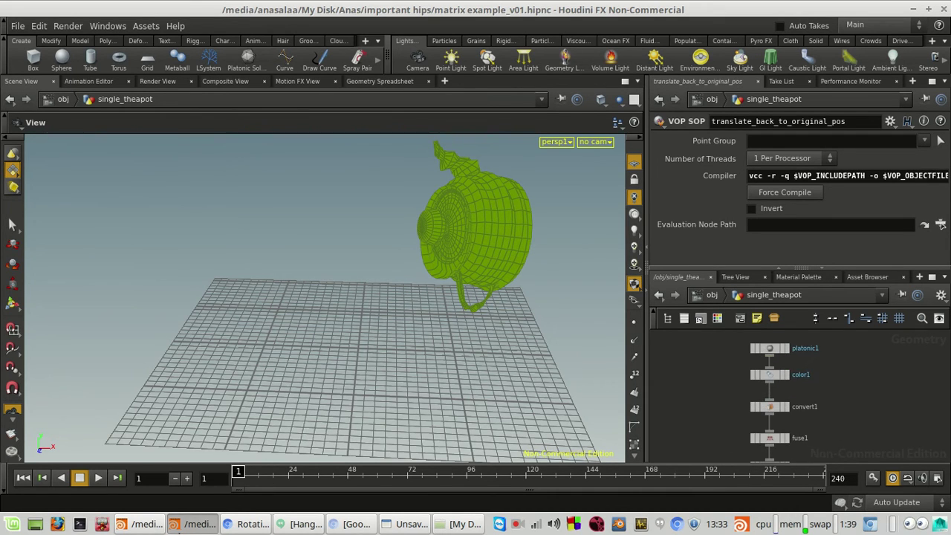
Open Facebook in Chromium and send a thumbs-up in the open chat about the lectures.
{"action": "left_click", "coordinate": [275, 23]}
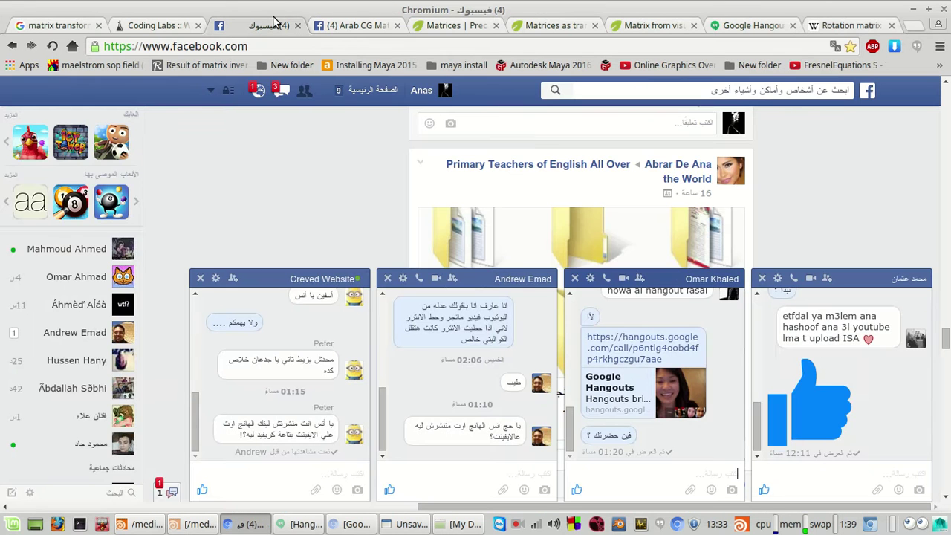
{"action": "left_click", "coordinate": [195, 474]}
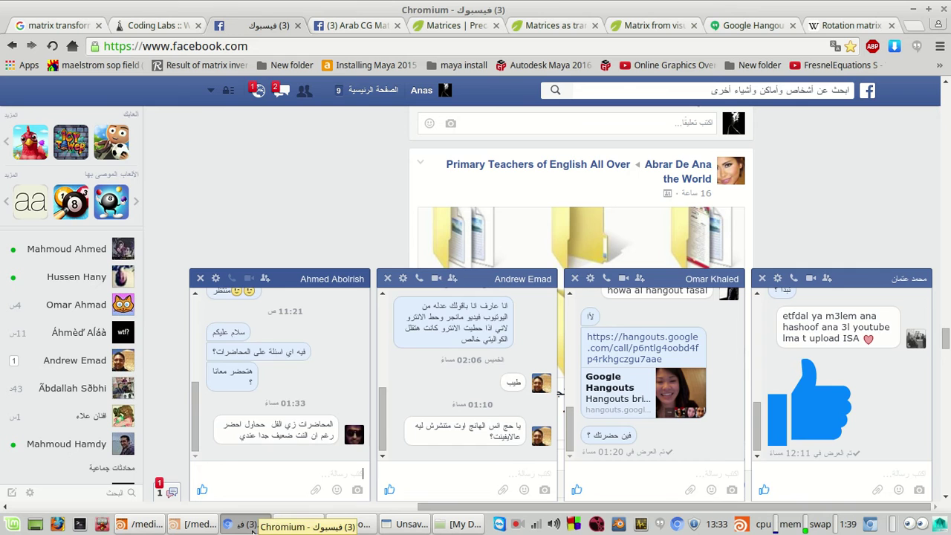
{"action": "left_click", "coordinate": [203, 489]}
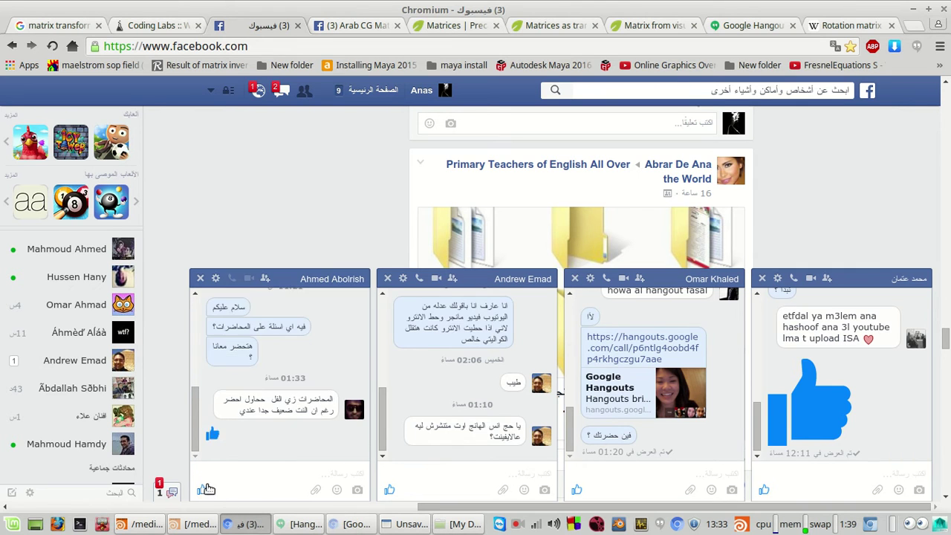
Switch to Houdini's single_theapot network, display the platonic1 node and examine its Utah Teapot settings.
{"action": "key", "text": "alt+Tab"}
{"action": "key", "text": "alt+Tab"}
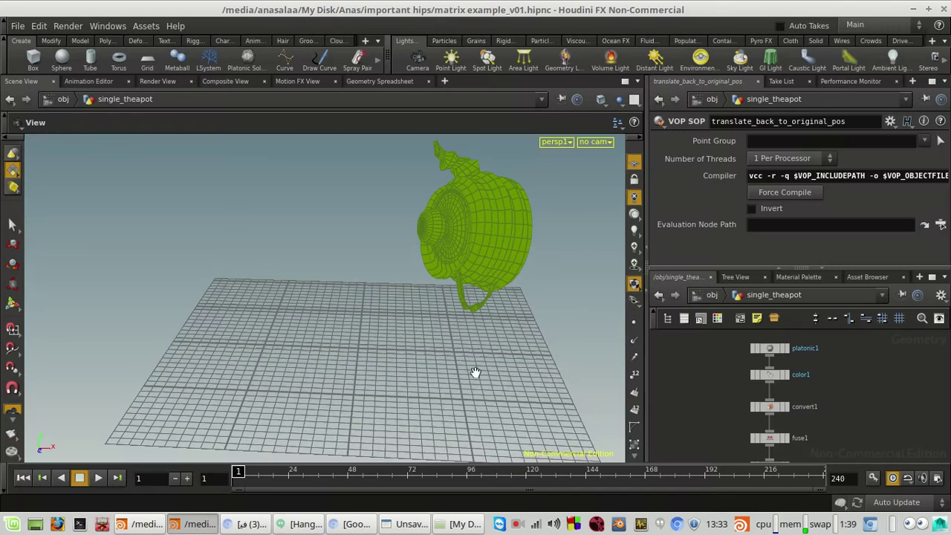
{"action": "left_click", "coordinate": [790, 350]}
{"action": "scroll", "coordinate": [780, 350], "scroll_direction": "up", "scroll_amount": 2}
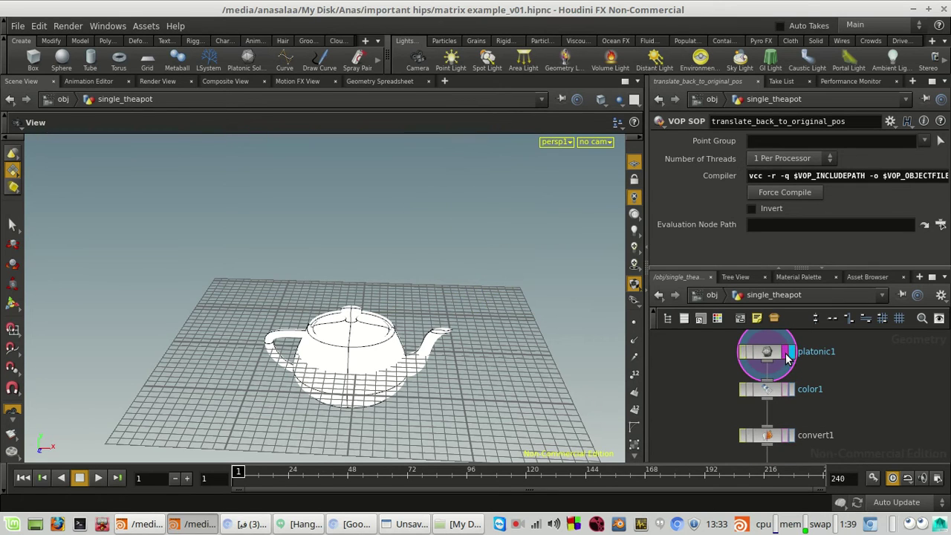
{"action": "left_click", "coordinate": [767, 351]}
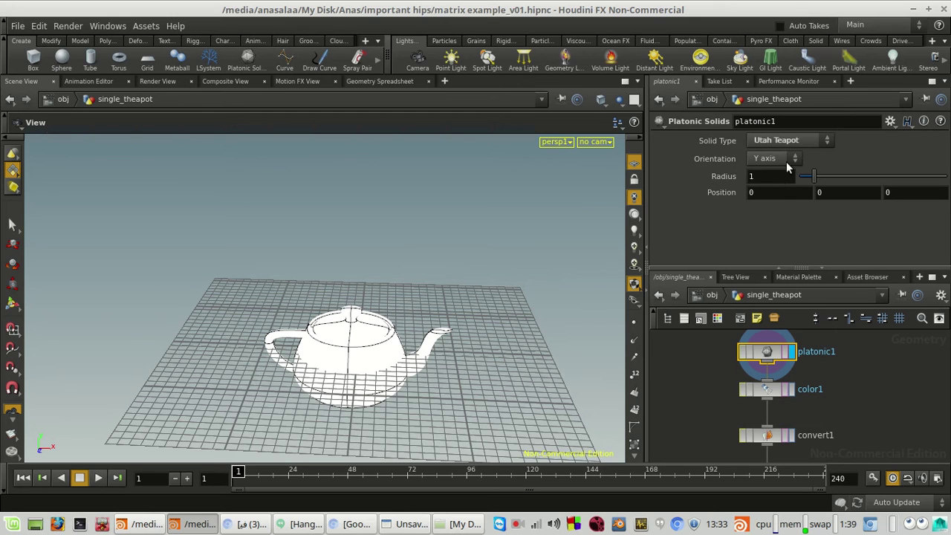
Set the viewport to high quality lighting with shadows for the displayed teapot.
{"action": "scroll", "coordinate": [325, 331], "scroll_direction": "up", "scroll_amount": 3}
{"action": "left_click", "coordinate": [633, 249]}
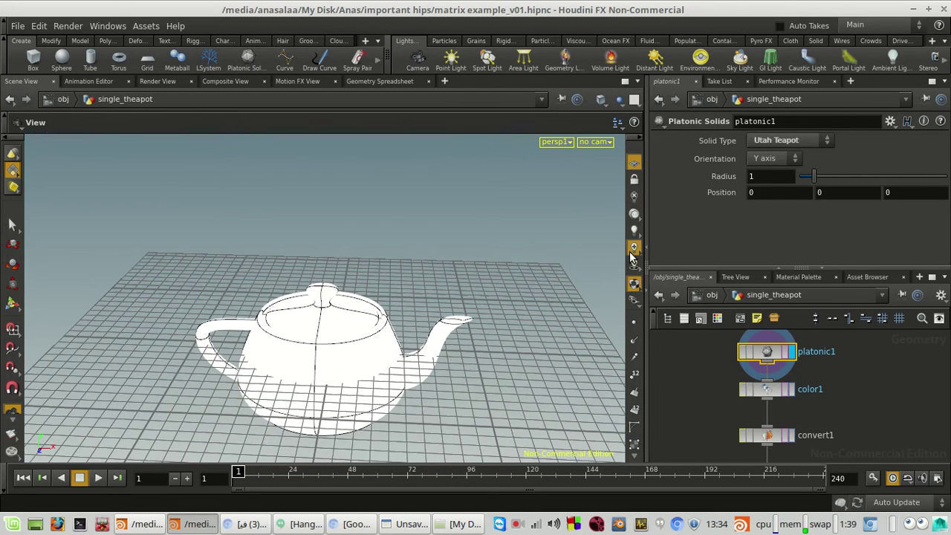
{"action": "left_click", "coordinate": [633, 265]}
{"action": "left_click_drag", "start_coordinate": [445, 288], "coordinate": [520, 267]}
{"action": "scroll", "coordinate": [770, 390], "scroll_direction": "up", "scroll_amount": 2}
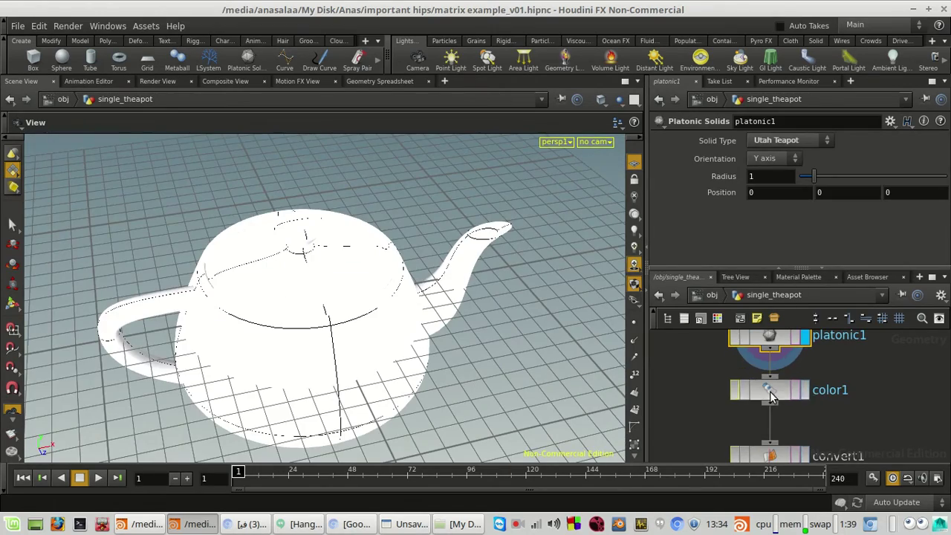
Display the color1 node's green teapot and the convert1 node's polygon version, and examine both nodes' settings.
{"action": "left_click", "coordinate": [806, 393]}
{"action": "scroll", "coordinate": [447, 312], "scroll_direction": "down", "scroll_amount": 3}
{"action": "middle_click_drag", "start_coordinate": [467, 328], "coordinate": [452, 282]}
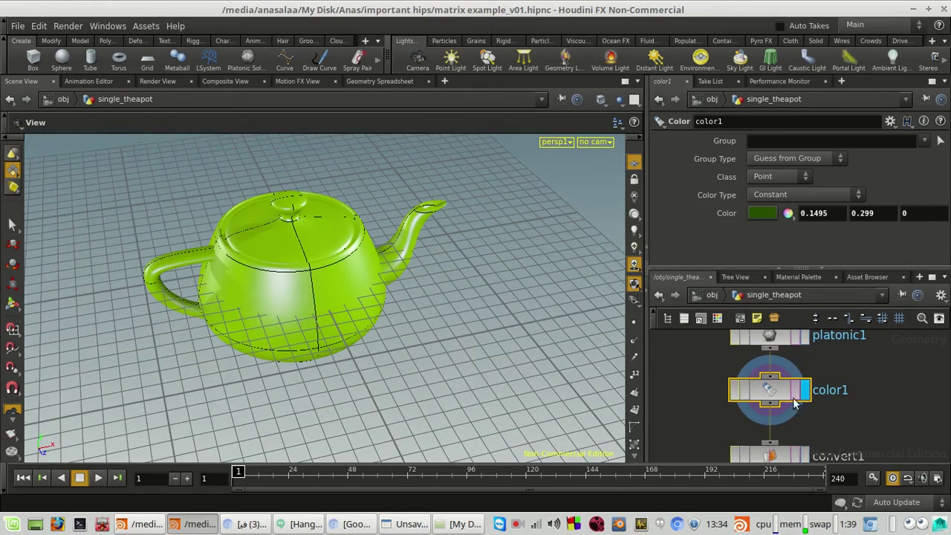
{"action": "middle_click_drag", "start_coordinate": [821, 424], "coordinate": [794, 373]}
{"action": "left_click", "coordinate": [776, 411]}
{"action": "left_click", "coordinate": [745, 405]}
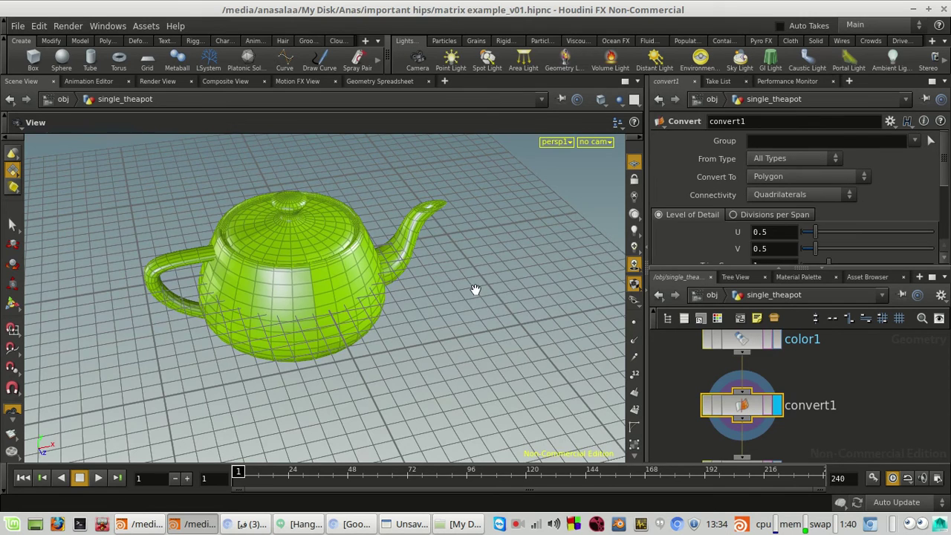
{"action": "scroll", "coordinate": [490, 288], "scroll_direction": "down", "scroll_amount": 5}
{"action": "middle_click_drag", "start_coordinate": [800, 438], "coordinate": [773, 403]}
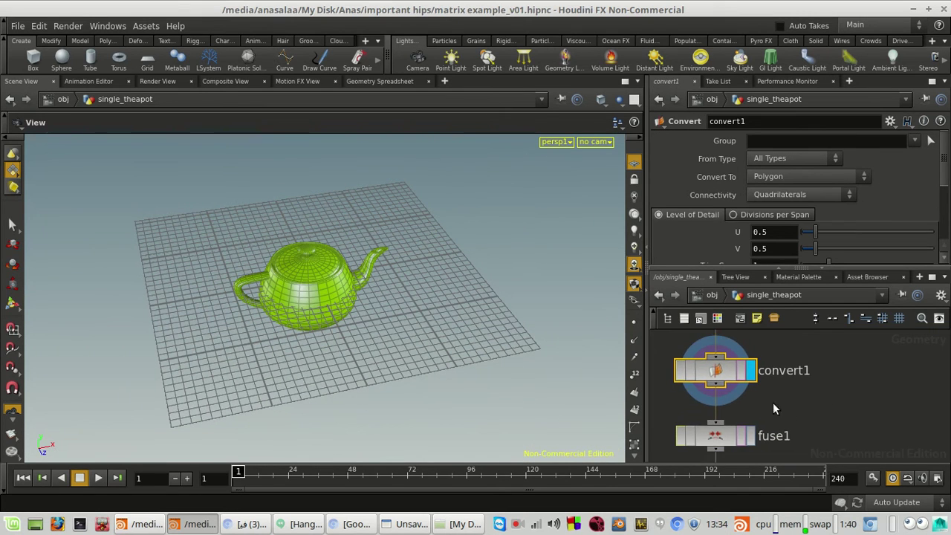
Display the fuse1 node and examine the fused mesh around the teapot's lid.
{"action": "middle_click_drag", "start_coordinate": [743, 441], "coordinate": [736, 404]}
{"action": "left_click", "coordinate": [744, 403]}
{"action": "scroll", "coordinate": [424, 319], "scroll_direction": "up", "scroll_amount": 5}
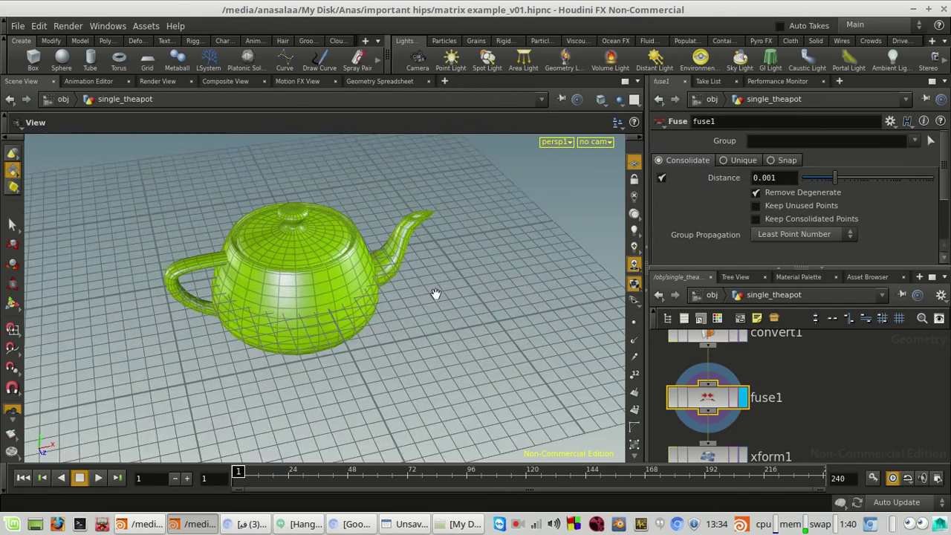
{"action": "middle_click_drag", "start_coordinate": [468, 293], "coordinate": [512, 329]}
{"action": "left_click_drag", "start_coordinate": [512, 329], "coordinate": [399, 284]}
{"action": "scroll", "coordinate": [302, 195], "scroll_direction": "up", "scroll_amount": 8}
{"action": "middle_click_drag", "start_coordinate": [312, 199], "coordinate": [348, 337]}
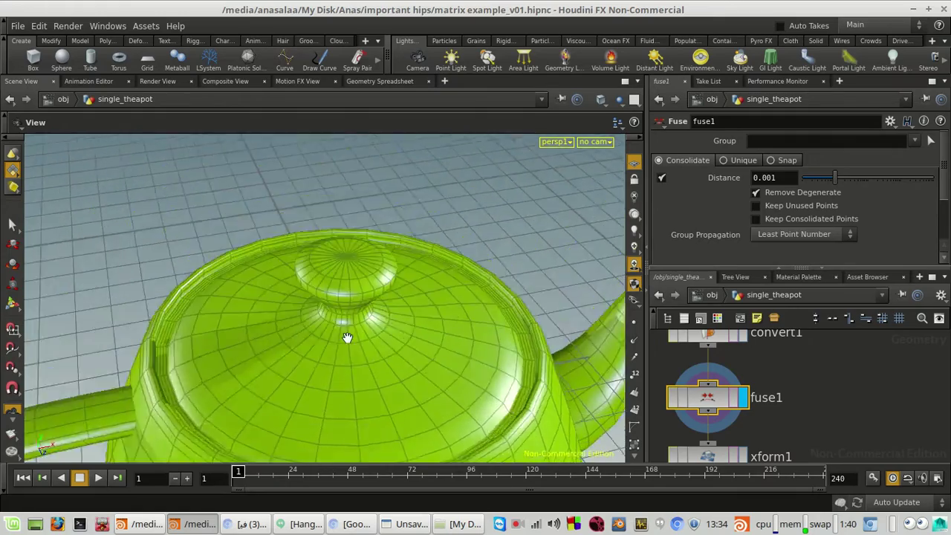
{"action": "scroll", "coordinate": [350, 341], "scroll_direction": "up", "scroll_amount": 5}
{"action": "left_click_drag", "start_coordinate": [352, 342], "coordinate": [328, 327]}
{"action": "scroll", "coordinate": [327, 327], "scroll_direction": "down", "scroll_amount": 8}
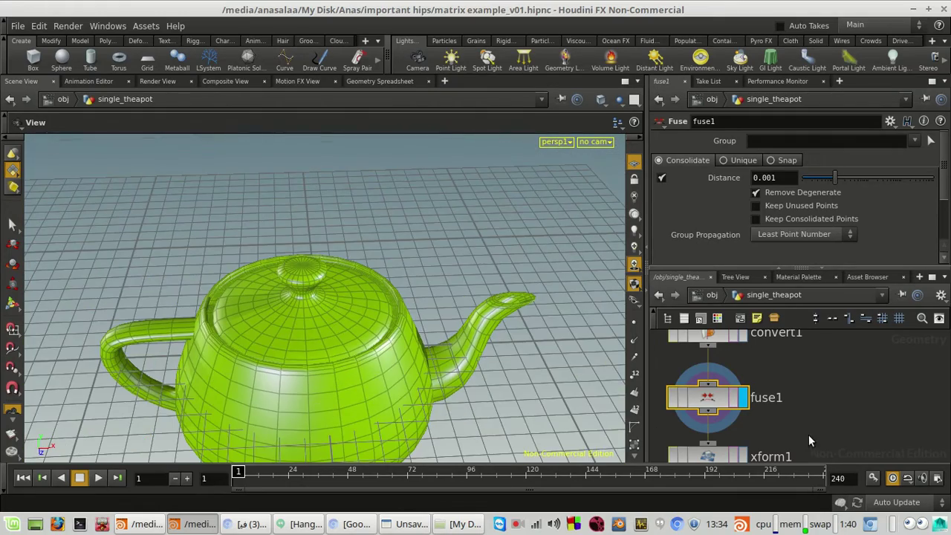
Display the xform1 node and examine the transformed teapot together with its Translate and Rotate values.
{"action": "scroll", "coordinate": [817, 401], "scroll_direction": "down", "scroll_amount": 4}
{"action": "scroll", "coordinate": [399, 370], "scroll_direction": "down", "scroll_amount": 2}
{"action": "scroll", "coordinate": [787, 378], "scroll_direction": "up", "scroll_amount": 4}
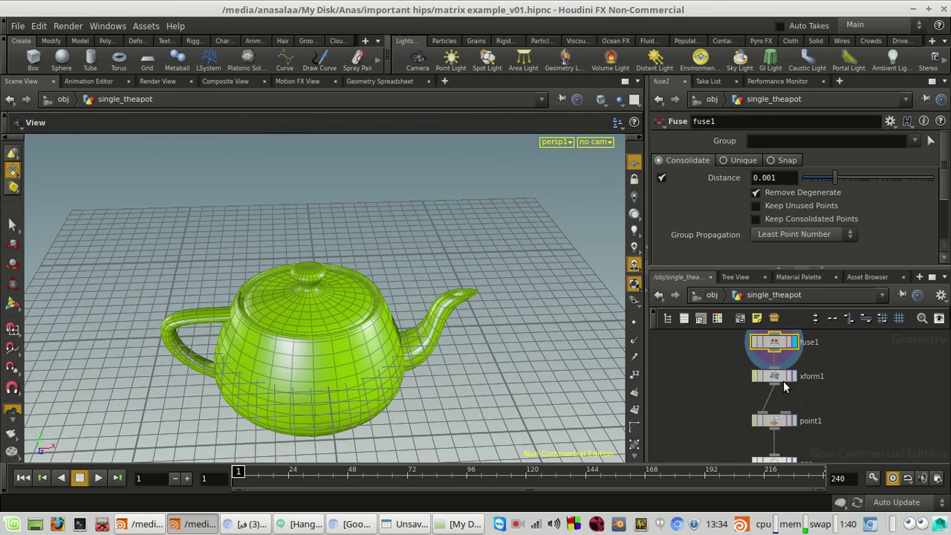
{"action": "left_click", "coordinate": [793, 375]}
{"action": "left_click", "coordinate": [783, 377]}
{"action": "left_click_drag", "start_coordinate": [569, 304], "coordinate": [378, 406]}
{"action": "left_click_drag", "start_coordinate": [407, 318], "coordinate": [295, 352]}
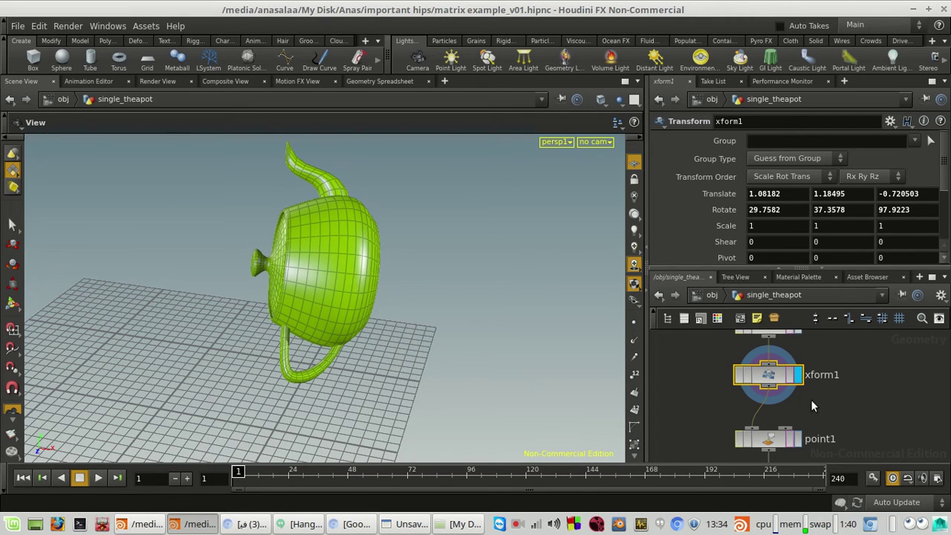
{"action": "left_click", "coordinate": [771, 191]}
{"action": "left_click", "coordinate": [800, 211]}
{"action": "left_click", "coordinate": [833, 194]}
Display the point1 node and examine its Add Velocity settings.
{"action": "scroll", "coordinate": [860, 423], "scroll_direction": "down", "scroll_amount": 3}
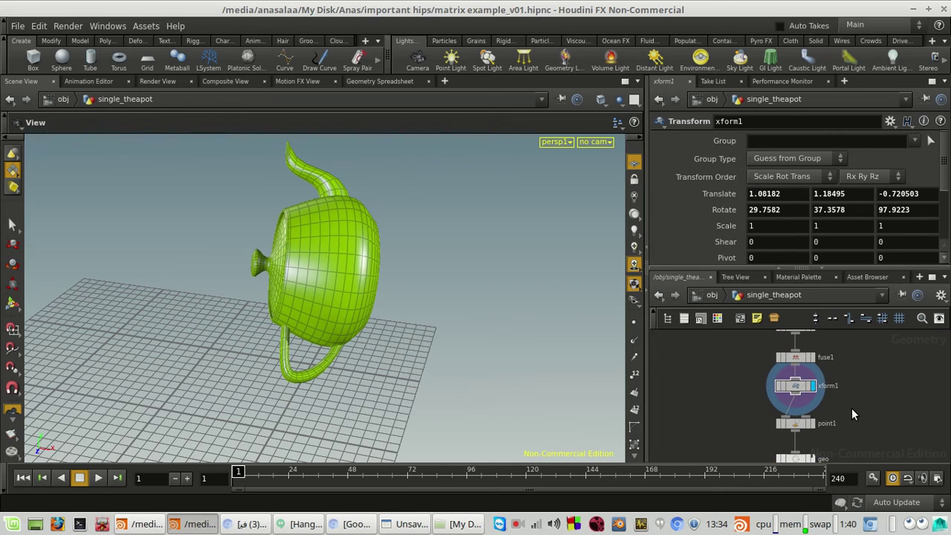
{"action": "scroll", "coordinate": [851, 407], "scroll_direction": "up", "scroll_amount": 2}
{"action": "middle_click_drag", "start_coordinate": [854, 432], "coordinate": [861, 395]}
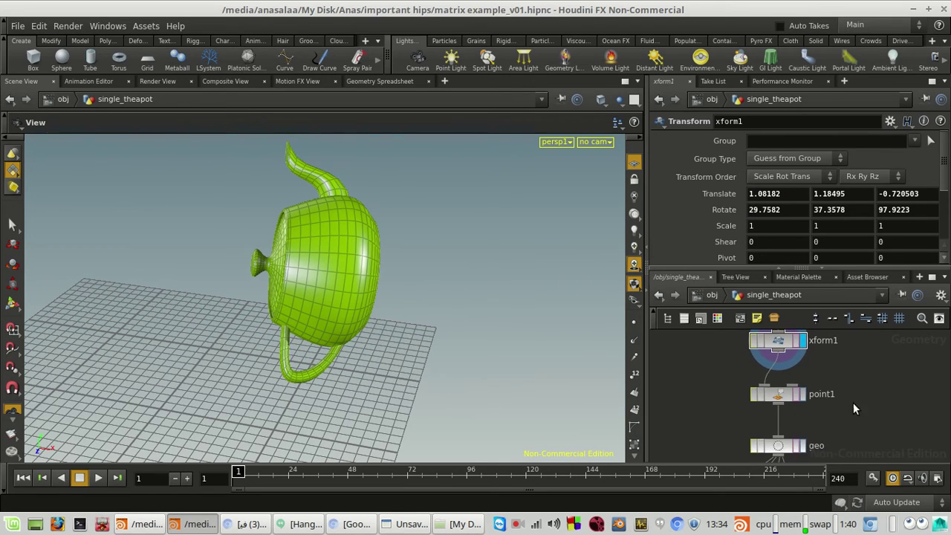
{"action": "scroll", "coordinate": [809, 403], "scroll_direction": "up", "scroll_amount": 3}
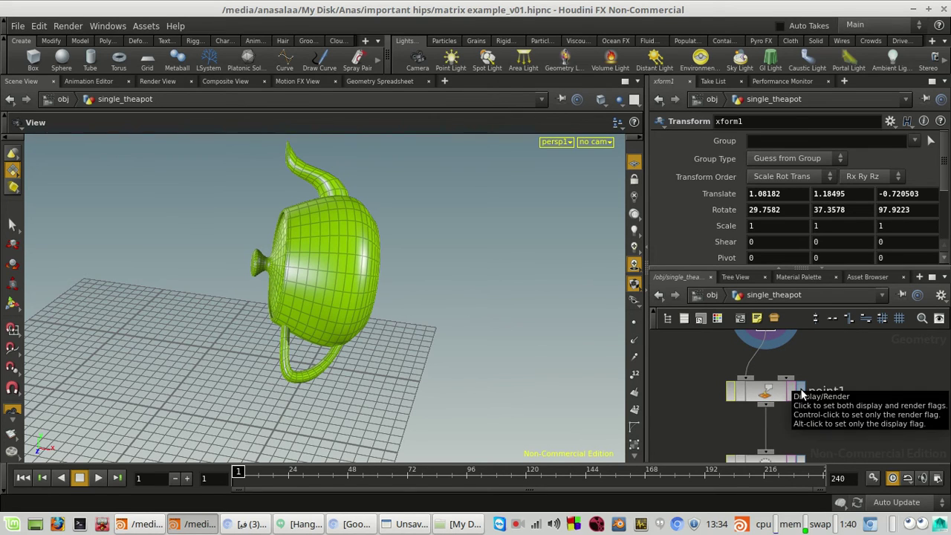
{"action": "left_click", "coordinate": [802, 392]}
{"action": "left_click", "coordinate": [761, 392]}
{"action": "scroll", "coordinate": [779, 211], "scroll_direction": "down", "scroll_amount": 5}
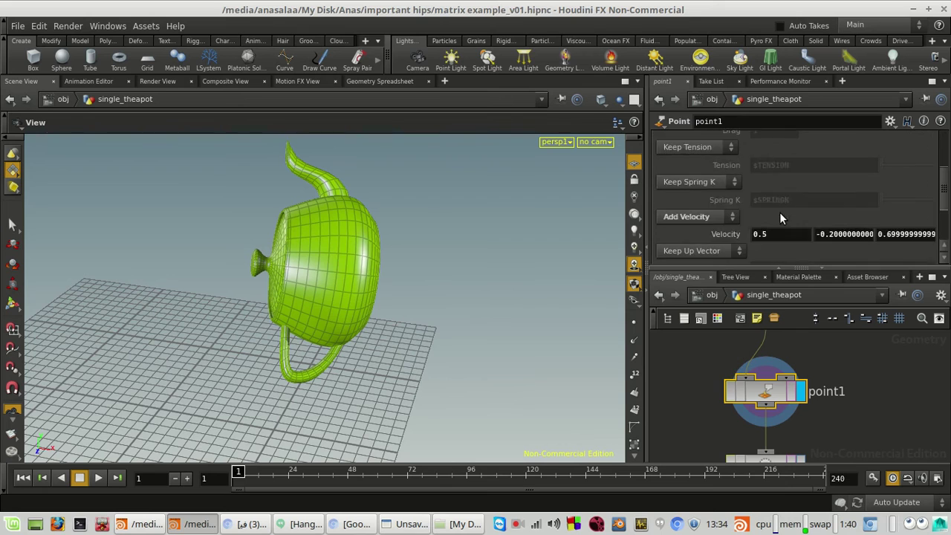
{"action": "scroll", "coordinate": [864, 381], "scroll_direction": "down", "scroll_amount": 2}
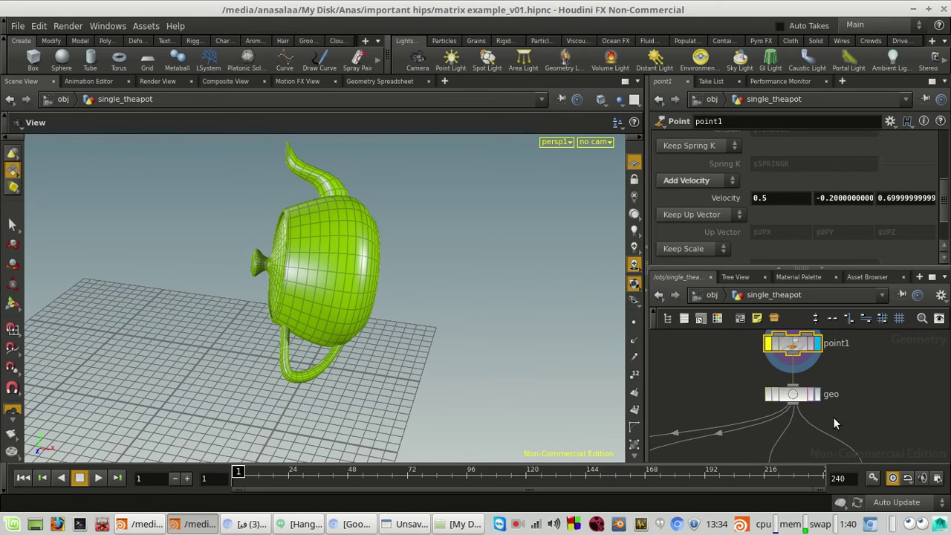
Display the geo null node and examine the branches that split off below it.
{"action": "left_click", "coordinate": [816, 394]}
{"action": "left_click", "coordinate": [796, 396]}
{"action": "scroll", "coordinate": [798, 398], "scroll_direction": "down", "scroll_amount": 3}
{"action": "middle_click_drag", "start_coordinate": [838, 400], "coordinate": [928, 339]}
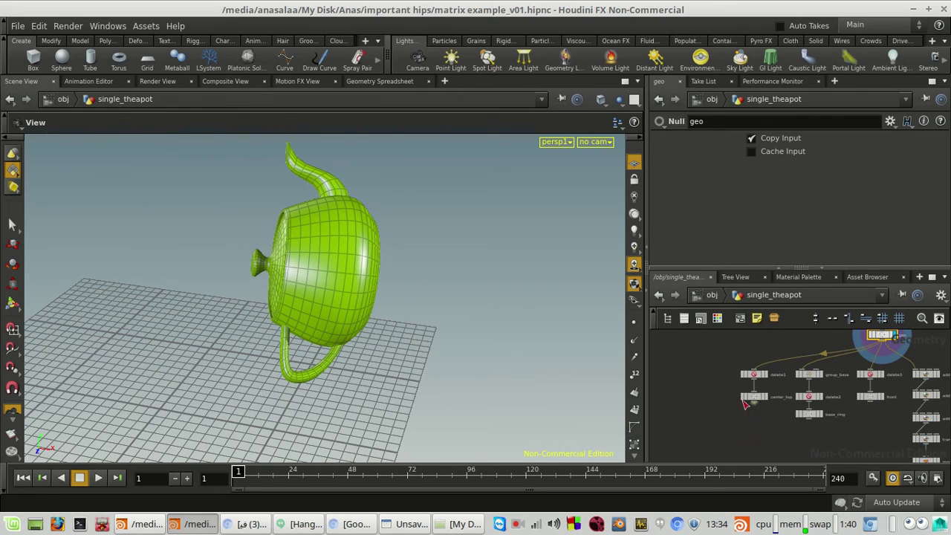
{"action": "scroll", "coordinate": [769, 336], "scroll_direction": "up", "scroll_amount": 2}
{"action": "scroll", "coordinate": [797, 364], "scroll_direction": "up", "scroll_amount": 1}
{"action": "scroll", "coordinate": [814, 423], "scroll_direction": "down", "scroll_amount": 3}
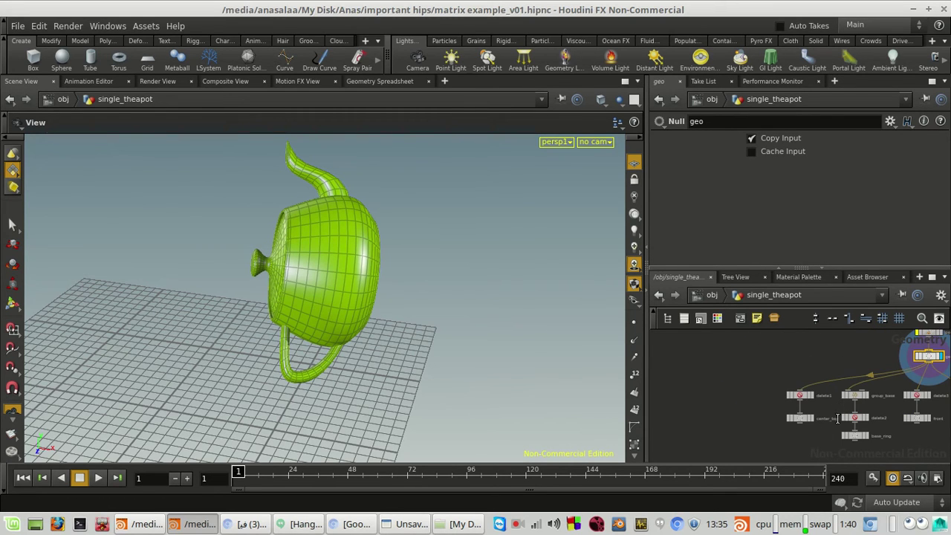
{"action": "left_click_drag", "start_coordinate": [377, 270], "coordinate": [413, 329]}
{"action": "scroll", "coordinate": [827, 408], "scroll_direction": "up", "scroll_amount": 5}
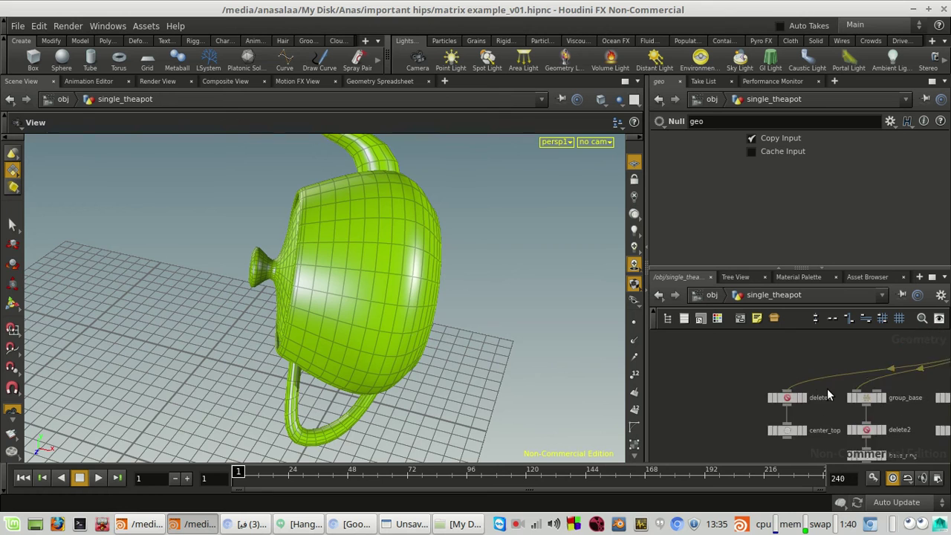
Display the center_top and delete1 nodes in turn and turn on point display to show the isolated lid point.
{"action": "left_click", "coordinate": [788, 436]}
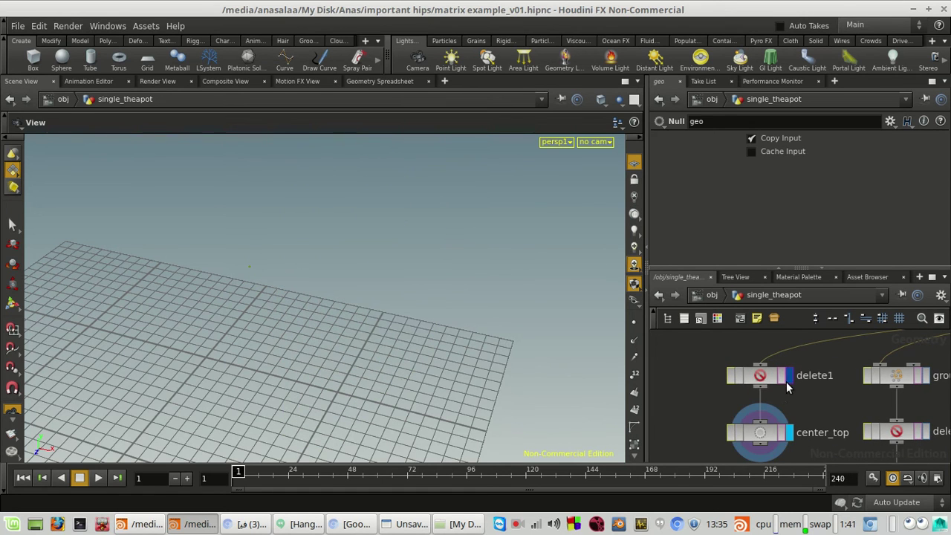
{"action": "left_click", "coordinate": [769, 376]}
{"action": "left_click_drag", "start_coordinate": [344, 286], "coordinate": [435, 322]}
{"action": "scroll", "coordinate": [743, 416], "scroll_direction": "down", "scroll_amount": 3}
{"action": "scroll", "coordinate": [924, 353], "scroll_direction": "up", "scroll_amount": 3}
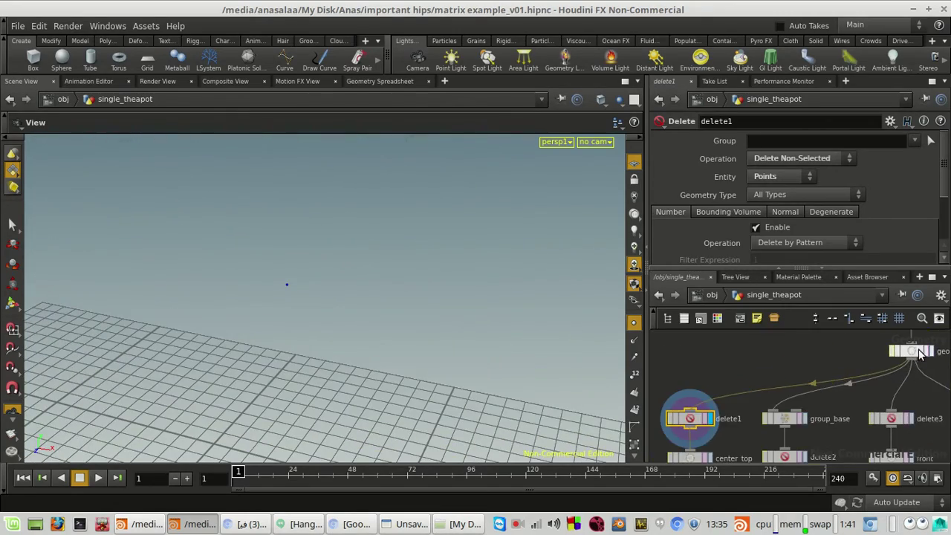
Template the geo node so its wireframe shows behind delete1's point, and examine the lid knob's tip.
{"action": "left_click", "coordinate": [927, 352]}
{"action": "scroll", "coordinate": [316, 300], "scroll_direction": "up", "scroll_amount": 4}
{"action": "middle_click_drag", "start_coordinate": [327, 296], "coordinate": [346, 281]}
{"action": "scroll", "coordinate": [343, 280], "scroll_direction": "up", "scroll_amount": 6}
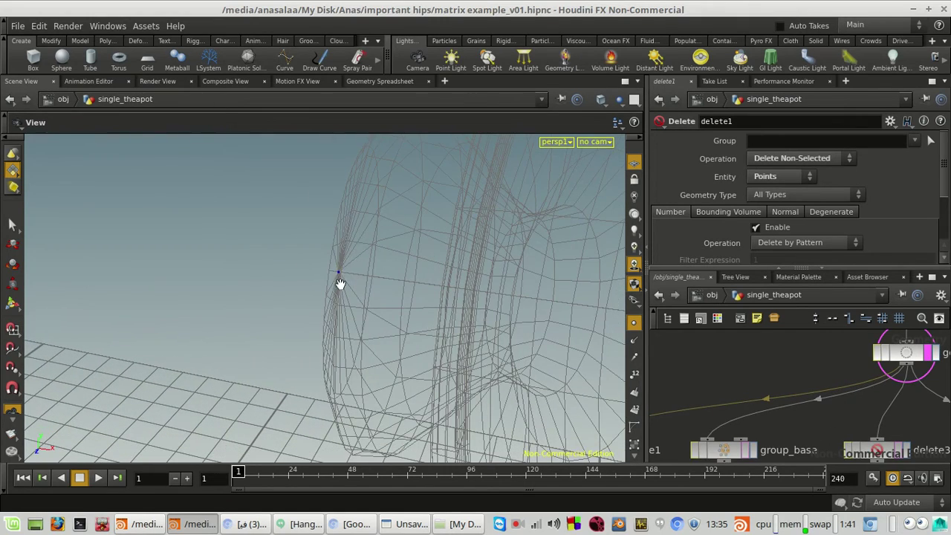
{"action": "middle_click_drag", "start_coordinate": [813, 410], "coordinate": [893, 370]}
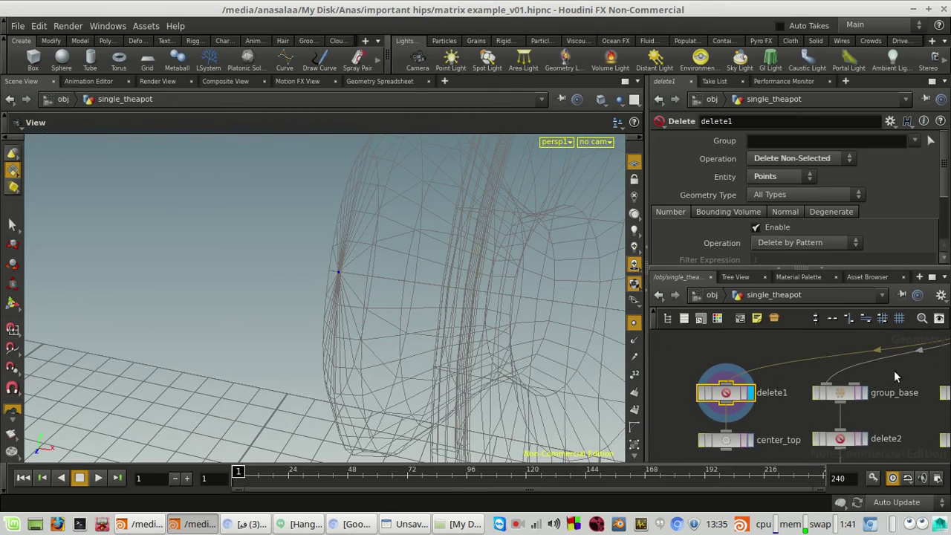
Display center_top, group_base and delete2 in turn and examine the ring of base points on the lid knob.
{"action": "left_click", "coordinate": [750, 441]}
{"action": "middle_click_drag", "start_coordinate": [804, 412], "coordinate": [780, 412]}
{"action": "left_click", "coordinate": [843, 393]}
{"action": "left_click", "coordinate": [826, 394]}
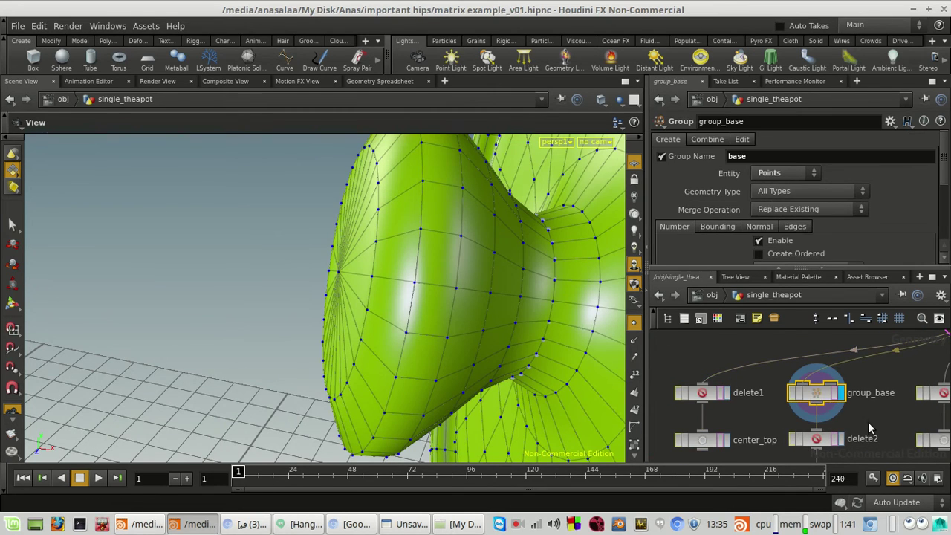
{"action": "middle_click_drag", "start_coordinate": [837, 401], "coordinate": [827, 394]}
{"action": "left_click", "coordinate": [830, 433]}
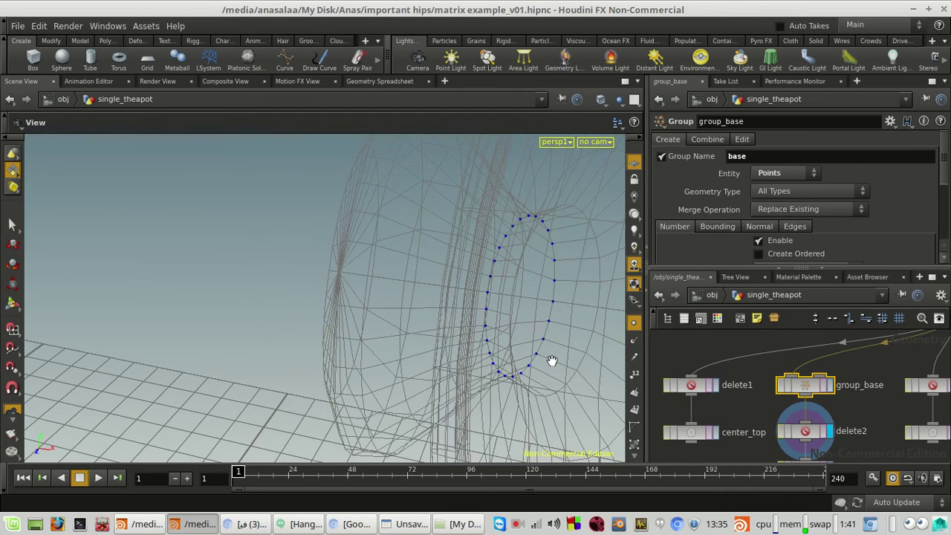
{"action": "left_click_drag", "start_coordinate": [547, 361], "coordinate": [324, 292]}
{"action": "scroll", "coordinate": [837, 418], "scroll_direction": "down", "scroll_amount": 1}
Display the delete3 and front nodes and examine the front point's place on the lid knob.
{"action": "middle_click_drag", "start_coordinate": [843, 418], "coordinate": [825, 387]}
{"action": "scroll", "coordinate": [813, 455], "scroll_direction": "up", "scroll_amount": 2}
{"action": "middle_click_drag", "start_coordinate": [937, 332], "coordinate": [810, 390]}
{"action": "scroll", "coordinate": [825, 378], "scroll_direction": "up", "scroll_amount": 1}
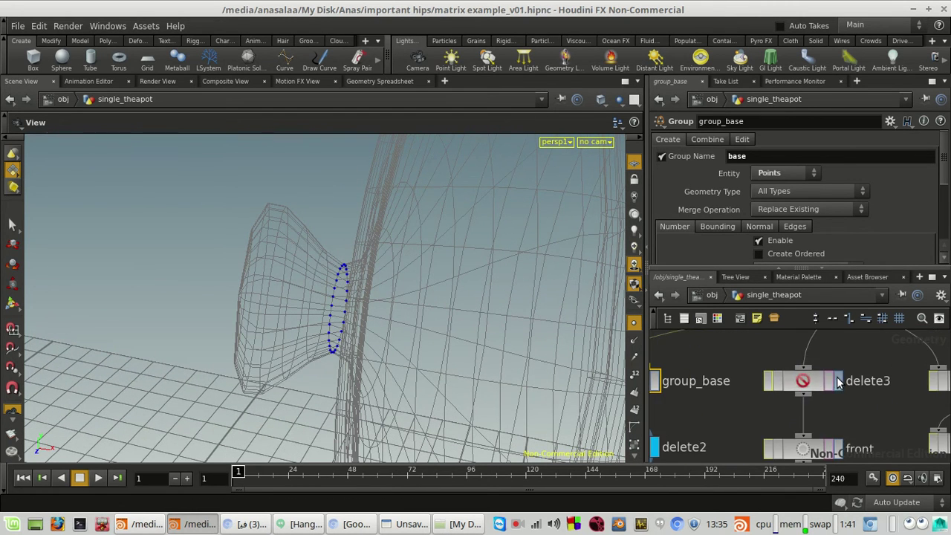
{"action": "left_click", "coordinate": [839, 381]}
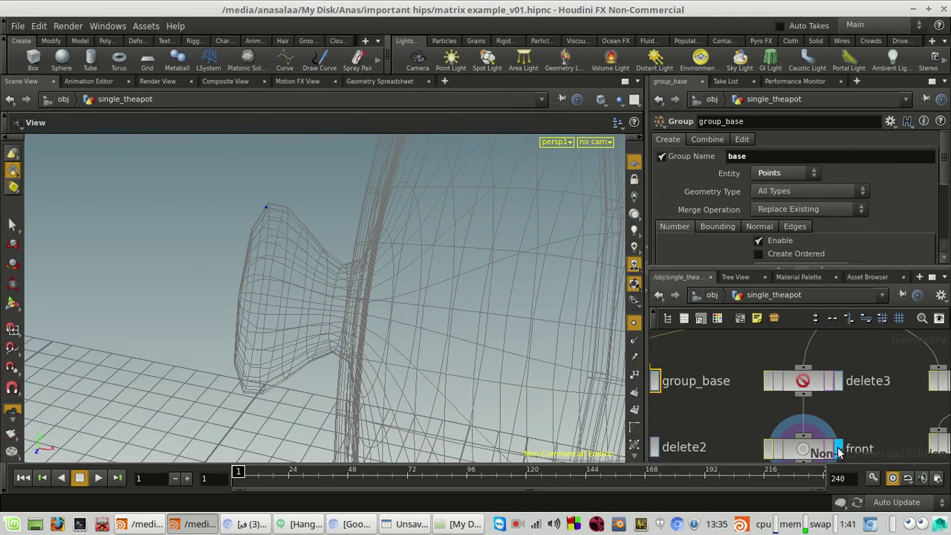
{"action": "left_click_drag", "start_coordinate": [575, 225], "coordinate": [415, 334]}
{"action": "left_click", "coordinate": [802, 448]}
{"action": "left_click_drag", "start_coordinate": [388, 284], "coordinate": [502, 392]}
{"action": "right_click_drag", "start_coordinate": [502, 394], "coordinate": [512, 403]}
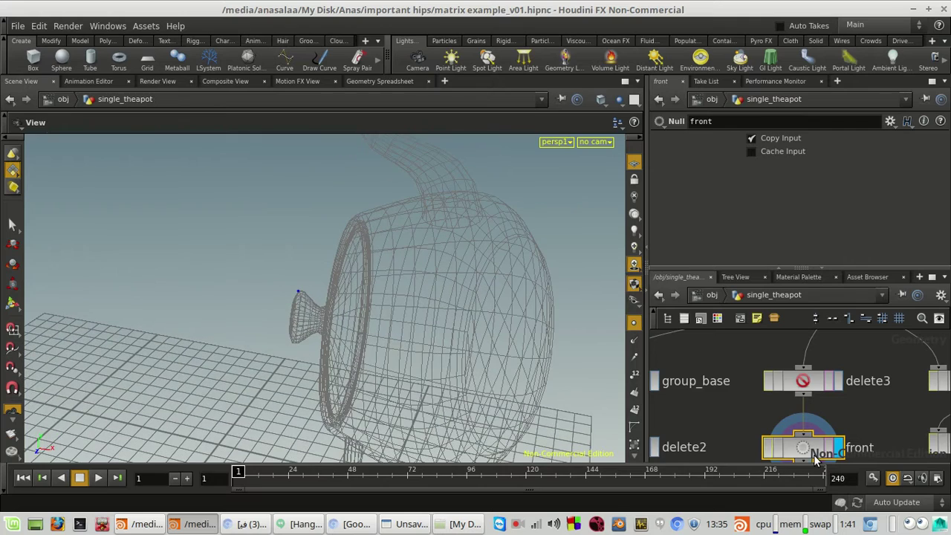
{"action": "middle_click", "coordinate": [813, 454]}
{"action": "right_click_drag", "start_coordinate": [383, 307], "coordinate": [395, 320]}
{"action": "left_click_drag", "start_coordinate": [395, 319], "coordinate": [304, 308]}
{"action": "scroll", "coordinate": [847, 422], "scroll_direction": "down", "scroll_amount": 4}
{"action": "scroll", "coordinate": [853, 429], "scroll_direction": "up", "scroll_amount": 4}
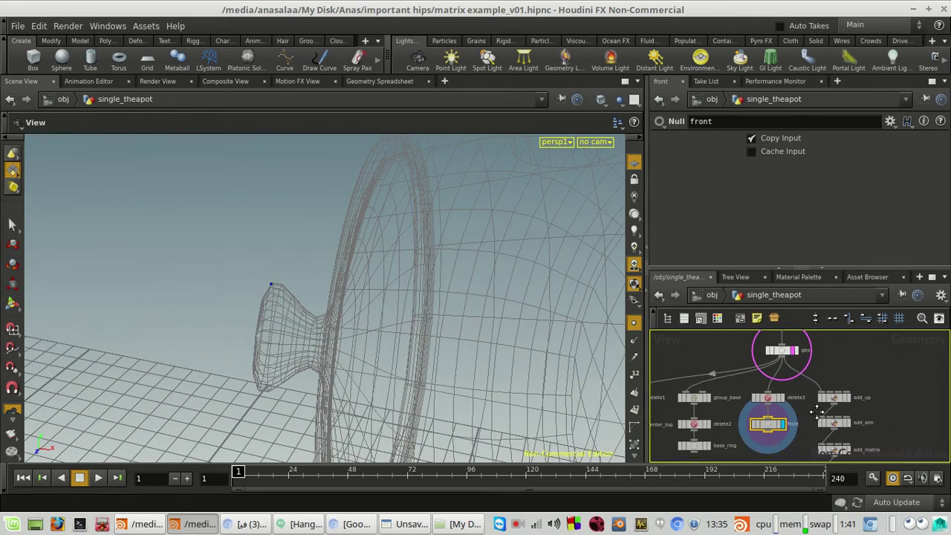
Display the add_up VOP node and examine its Top and Base parameters.
{"action": "left_click", "coordinate": [855, 399]}
{"action": "scroll", "coordinate": [833, 399], "scroll_direction": "down", "scroll_amount": 3}
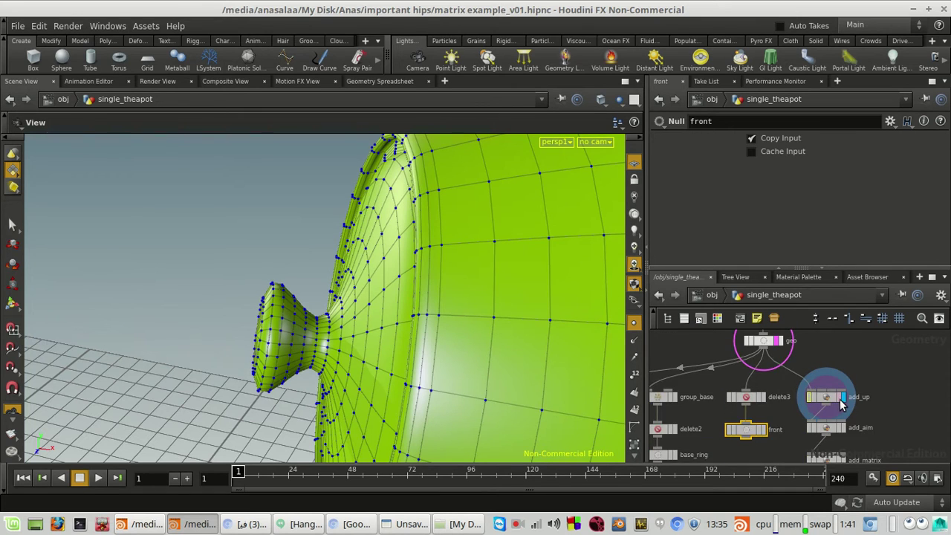
{"action": "scroll", "coordinate": [839, 400], "scroll_direction": "up", "scroll_amount": 1}
{"action": "left_click", "coordinate": [830, 400]}
Display the delete2 and delete1 nodes again to review the base and top points feeding add_up.
{"action": "middle_click_drag", "start_coordinate": [781, 415], "coordinate": [940, 402]}
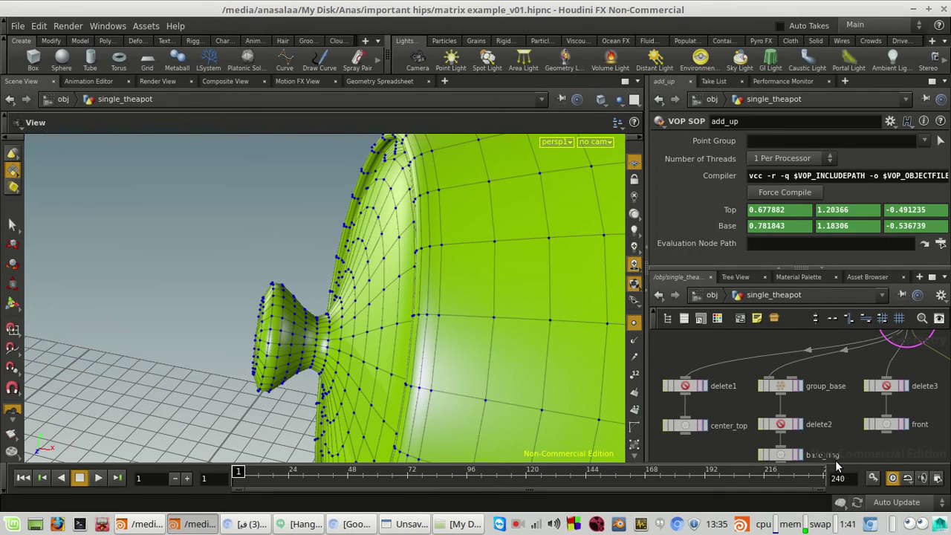
{"action": "left_click", "coordinate": [800, 426]}
{"action": "left_click", "coordinate": [703, 387]}
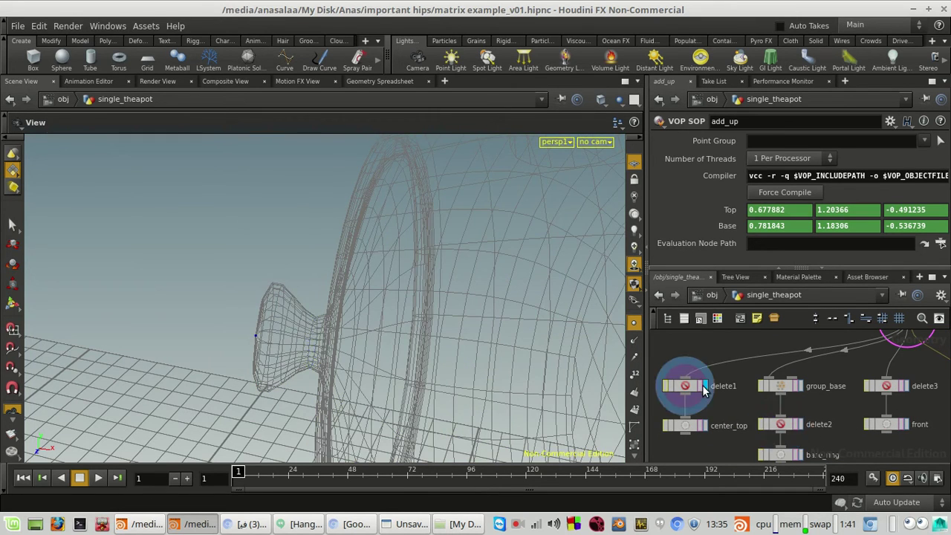
{"action": "middle_click_drag", "start_coordinate": [837, 433], "coordinate": [570, 442]}
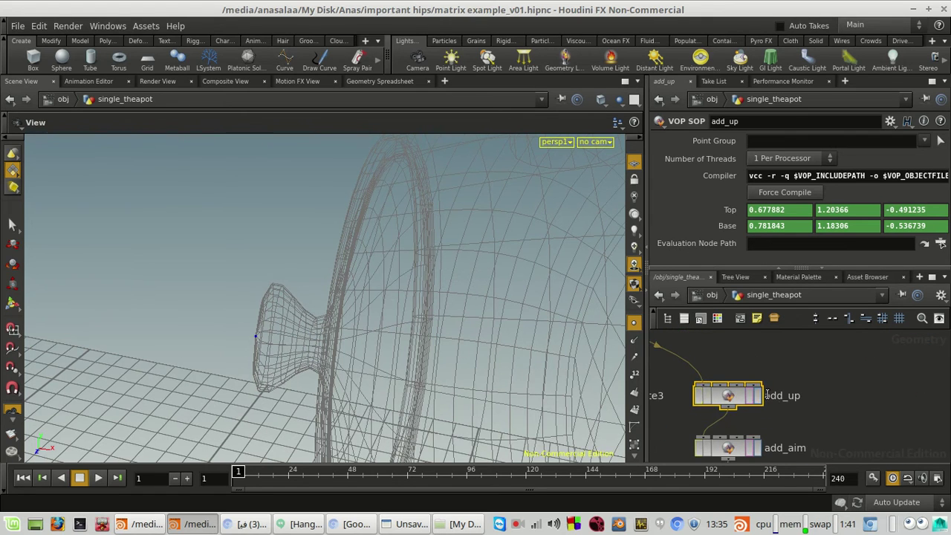
Display the add_up node and turn on the up visualizer to show its vectors on the whole teapot.
{"action": "left_click", "coordinate": [756, 397]}
{"action": "scroll", "coordinate": [635, 392], "scroll_direction": "down", "scroll_amount": 3}
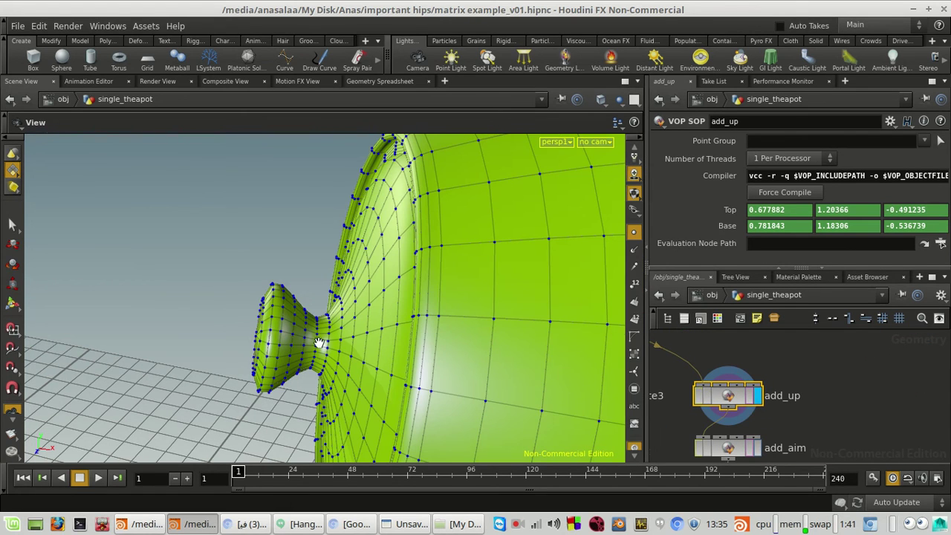
{"action": "scroll", "coordinate": [652, 407], "scroll_direction": "down", "scroll_amount": 3}
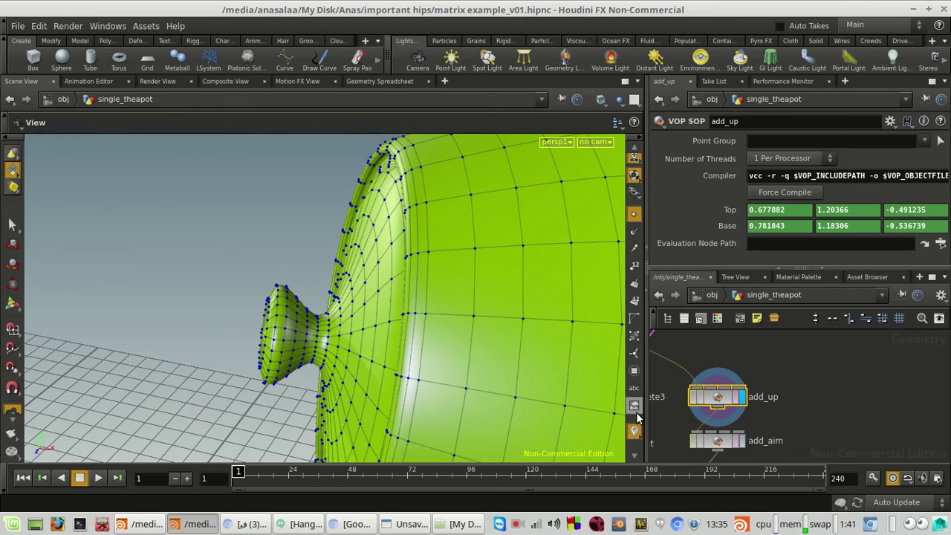
{"action": "right_click", "coordinate": [640, 429]}
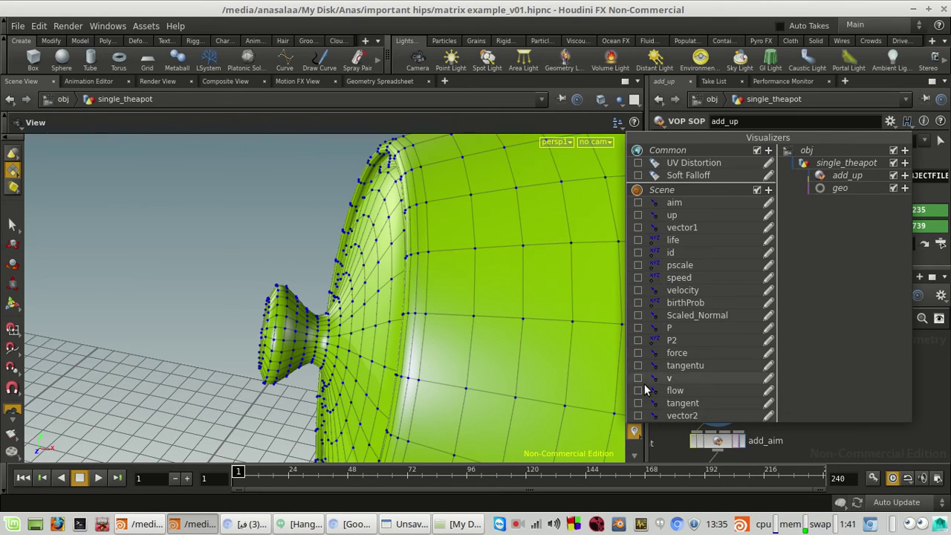
{"action": "left_click", "coordinate": [637, 215]}
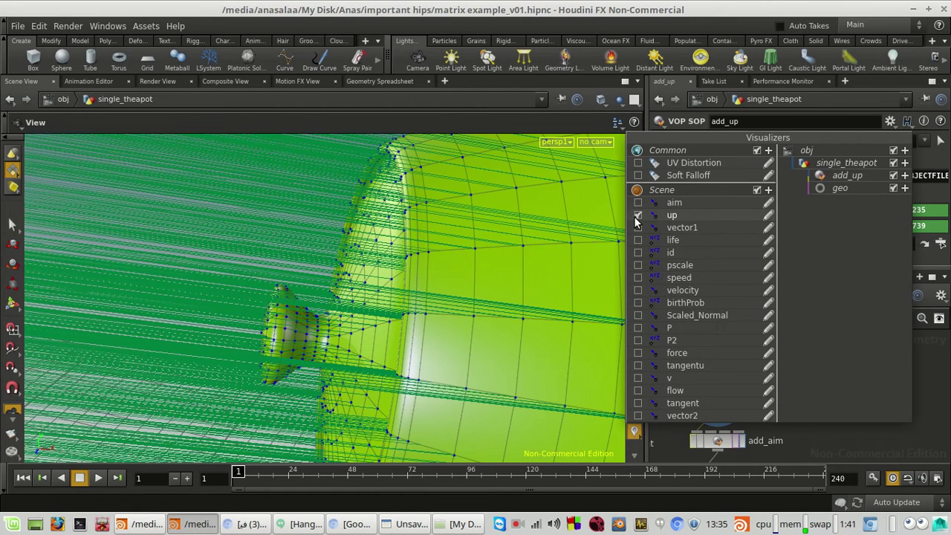
{"action": "left_click", "coordinate": [898, 446]}
{"action": "scroll", "coordinate": [370, 310], "scroll_direction": "down", "scroll_amount": 8}
{"action": "left_click_drag", "start_coordinate": [367, 337], "coordinate": [540, 443]}
{"action": "scroll", "coordinate": [765, 427], "scroll_direction": "up", "scroll_amount": 4}
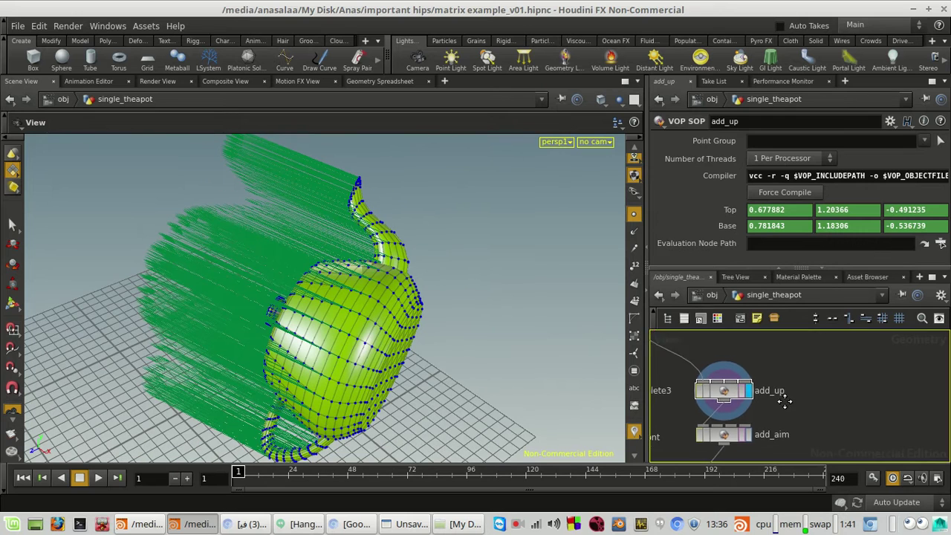
Display the add_aim VOP node and examine its Front and Base parameters.
{"action": "left_click", "coordinate": [778, 418]}
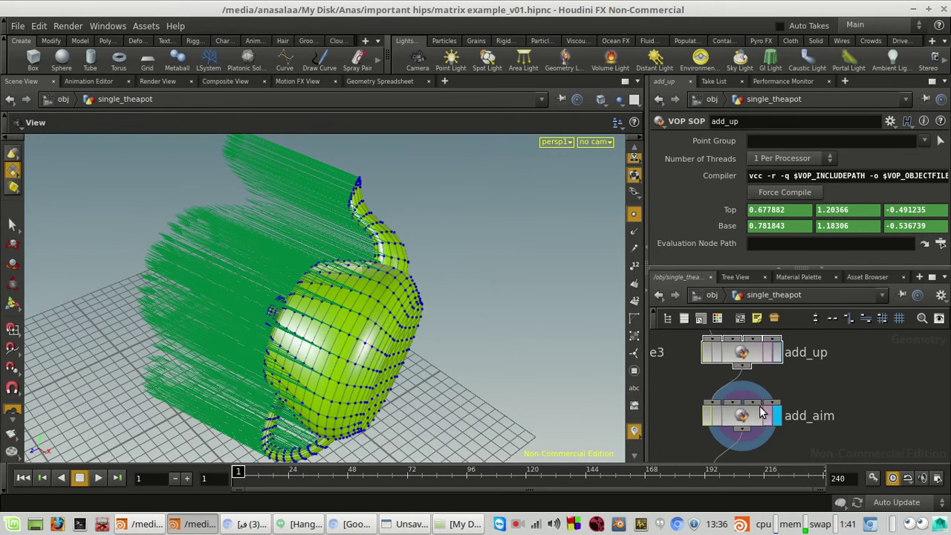
{"action": "left_click", "coordinate": [746, 409]}
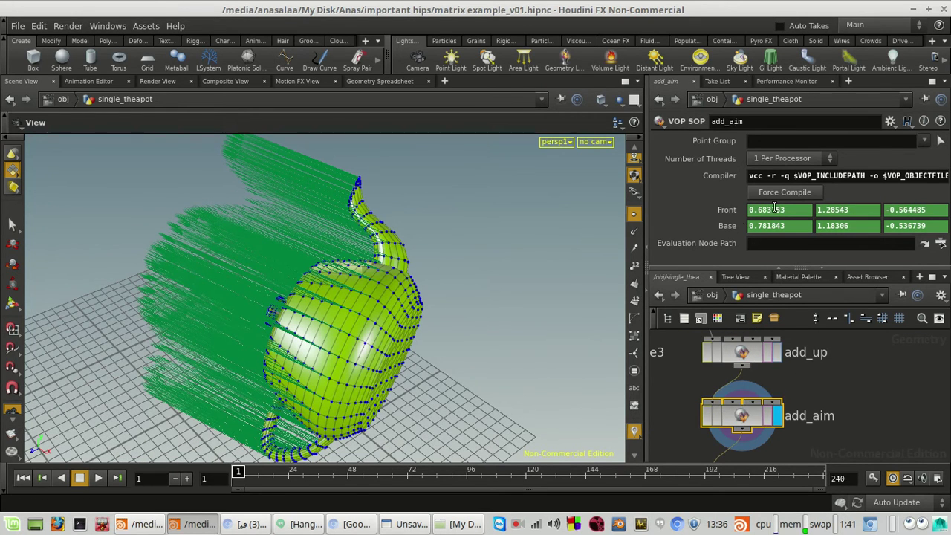
{"action": "scroll", "coordinate": [826, 375], "scroll_direction": "down", "scroll_amount": 3}
{"action": "scroll", "coordinate": [796, 417], "scroll_direction": "up", "scroll_amount": 1}
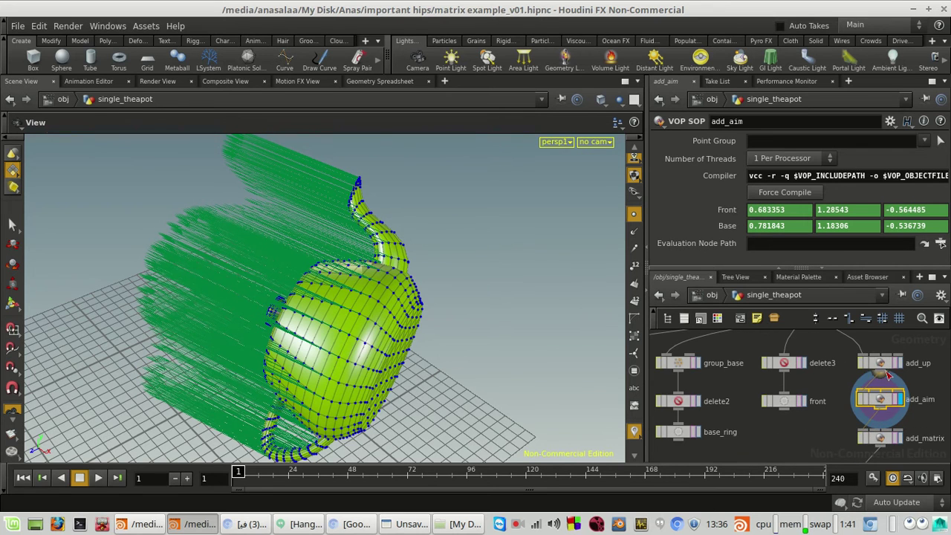
{"action": "left_click", "coordinate": [882, 363]}
{"action": "left_click", "coordinate": [872, 401]}
Display the delete2 node to review the base points, and return the display to add_aim.
{"action": "middle_click_drag", "start_coordinate": [701, 407], "coordinate": [830, 400]}
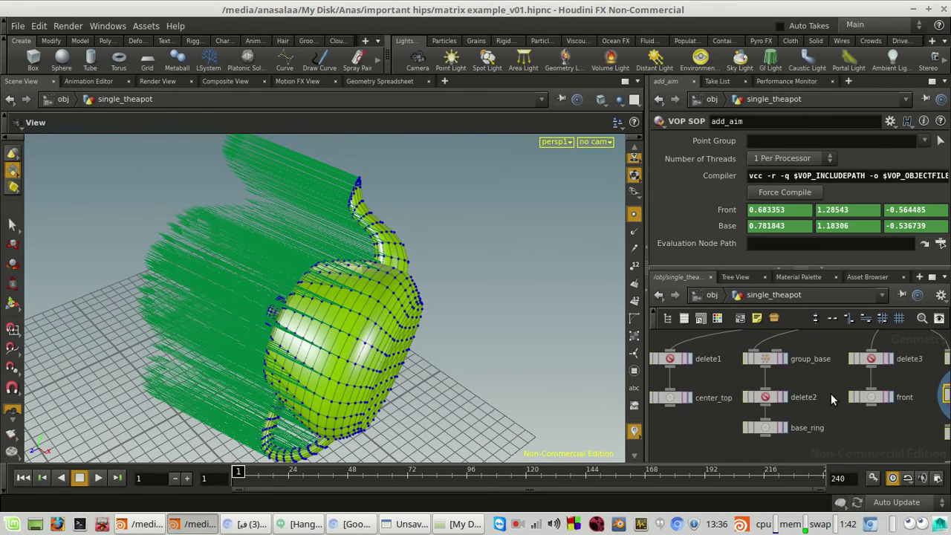
{"action": "scroll", "coordinate": [781, 399], "scroll_direction": "up", "scroll_amount": 2}
{"action": "left_click", "coordinate": [787, 398]}
{"action": "left_click", "coordinate": [764, 398]}
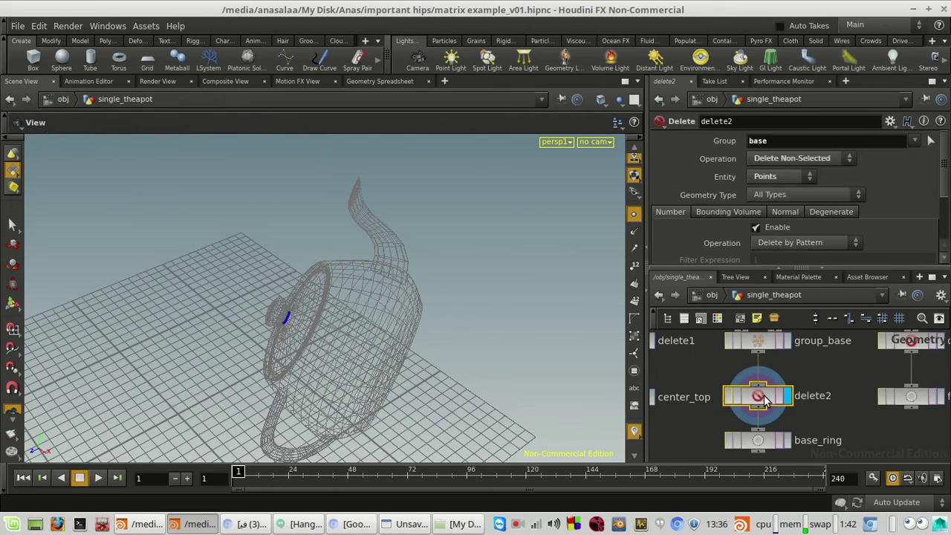
{"action": "middle_click_drag", "start_coordinate": [937, 427], "coordinate": [817, 434]}
{"action": "middle_click_drag", "start_coordinate": [885, 413], "coordinate": [858, 416]}
{"action": "scroll", "coordinate": [907, 407], "scroll_direction": "up", "scroll_amount": 1}
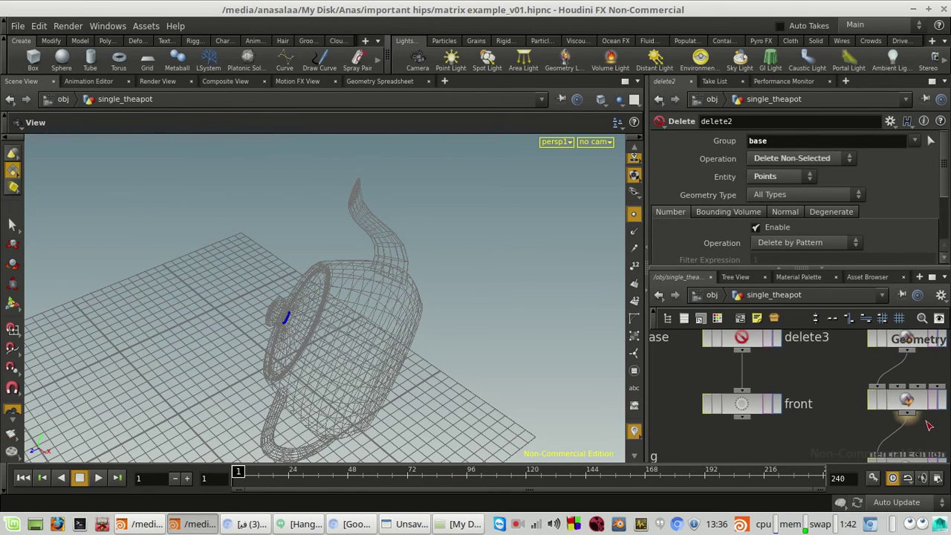
{"action": "middle_click_drag", "start_coordinate": [924, 446], "coordinate": [869, 454]}
{"action": "left_click", "coordinate": [884, 410]}
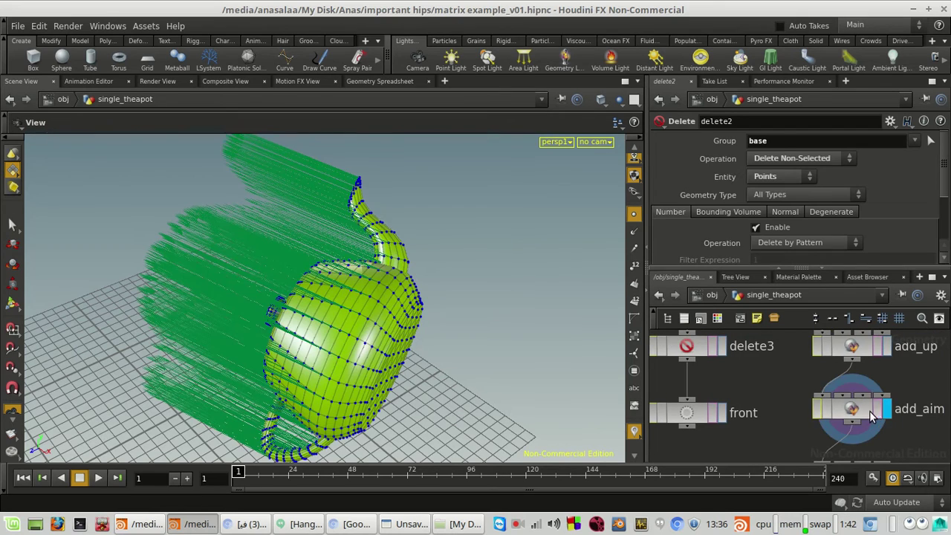
{"action": "left_click", "coordinate": [871, 418]}
Display the front and base_ring nulls to compare the points defining the aim direction, and go back to add_aim.
{"action": "middle_click_drag", "start_coordinate": [751, 409], "coordinate": [840, 432]}
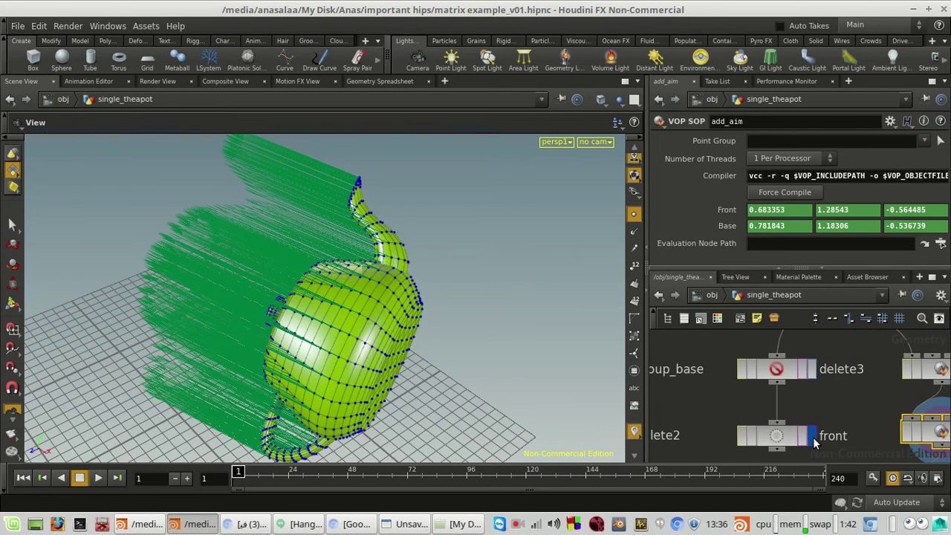
{"action": "left_click", "coordinate": [812, 437]}
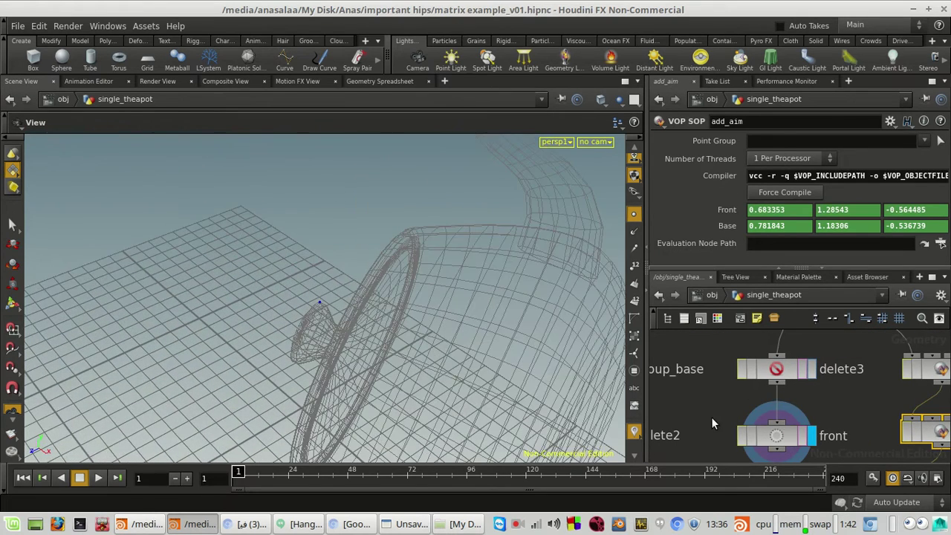
{"action": "middle_click_drag", "start_coordinate": [711, 417], "coordinate": [861, 420]}
{"action": "scroll", "coordinate": [802, 397], "scroll_direction": "down", "scroll_amount": 5}
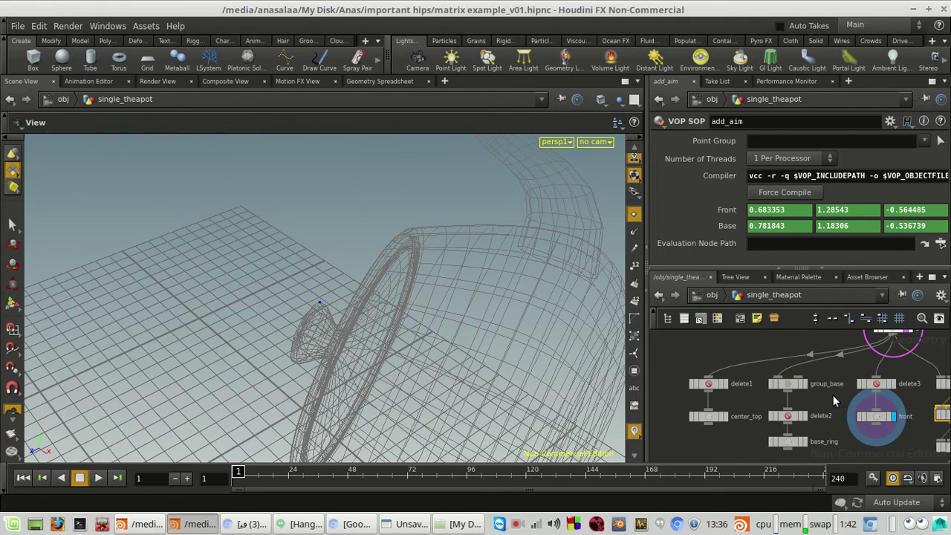
{"action": "left_click", "coordinate": [769, 437]}
{"action": "middle_click_drag", "start_coordinate": [838, 428], "coordinate": [787, 430]}
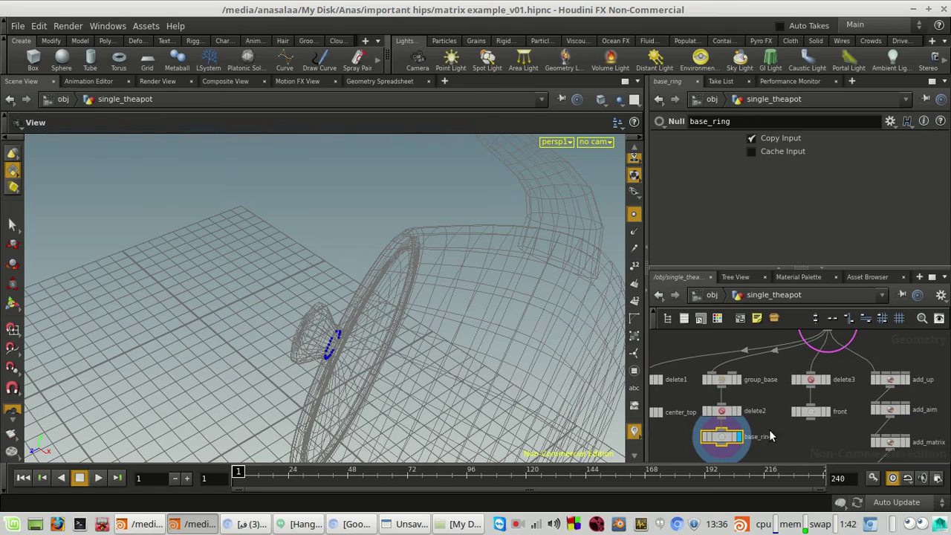
{"action": "scroll", "coordinate": [918, 404], "scroll_direction": "up", "scroll_amount": 1}
{"action": "left_click", "coordinate": [901, 412]}
{"action": "left_click", "coordinate": [885, 411]}
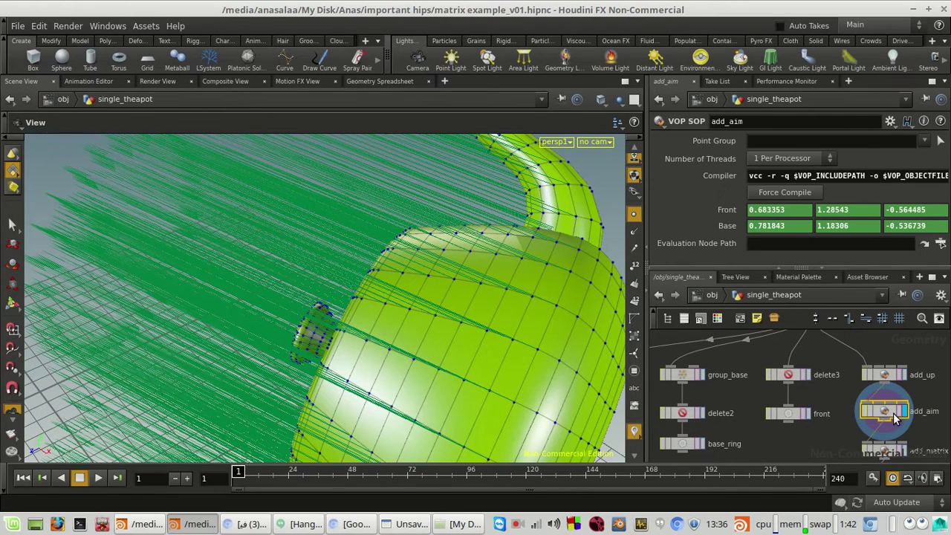
Turn on the aim visualizer to show the aim vectors together with the up vectors on the teapot.
{"action": "left_click", "coordinate": [633, 407]}
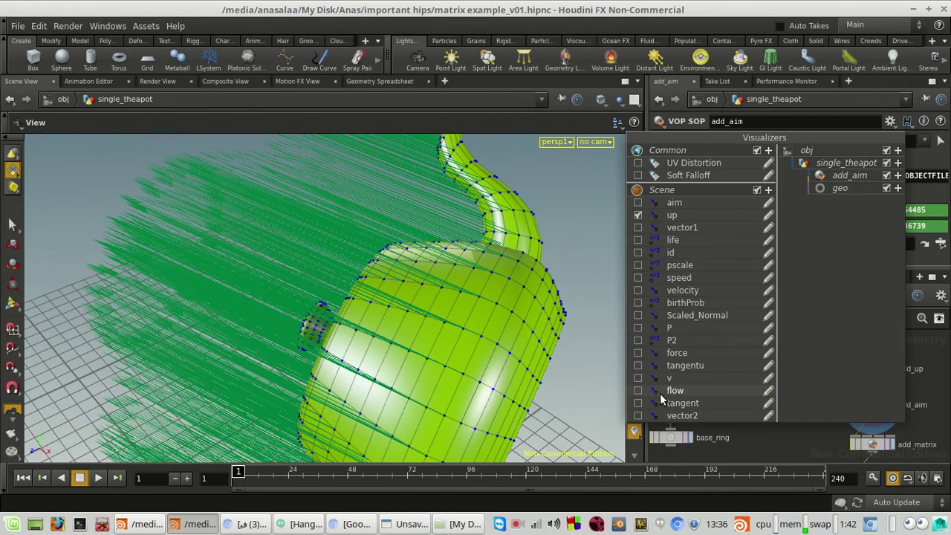
{"action": "left_click", "coordinate": [637, 202]}
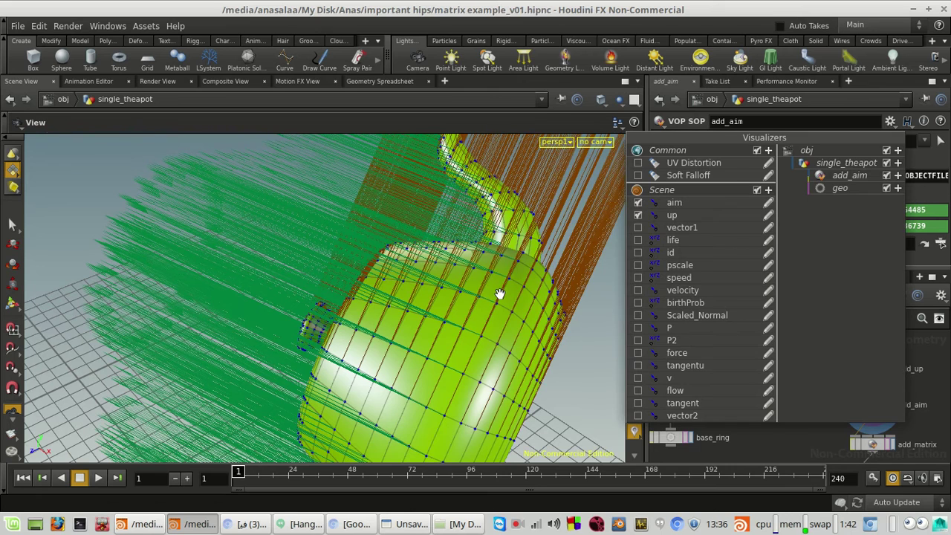
{"action": "scroll", "coordinate": [833, 418], "scroll_direction": "up", "scroll_amount": 1}
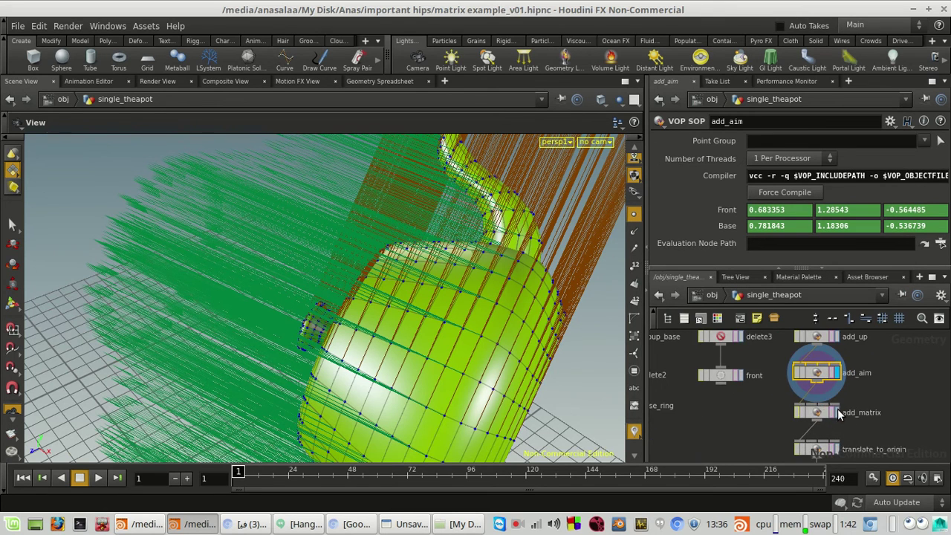
{"action": "scroll", "coordinate": [838, 414], "scroll_direction": "up", "scroll_amount": 2}
{"action": "scroll", "coordinate": [478, 315], "scroll_direction": "down", "scroll_amount": 3}
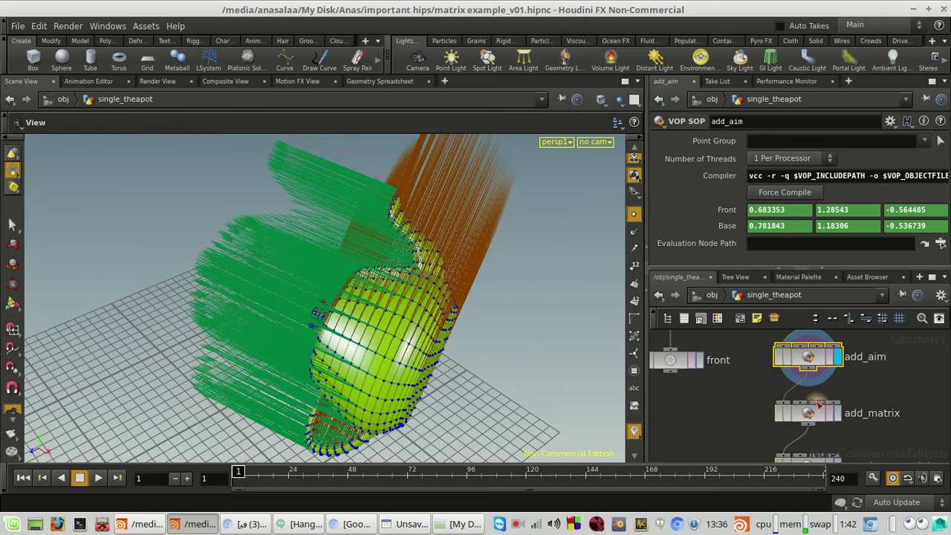
{"action": "left_click", "coordinate": [635, 431]}
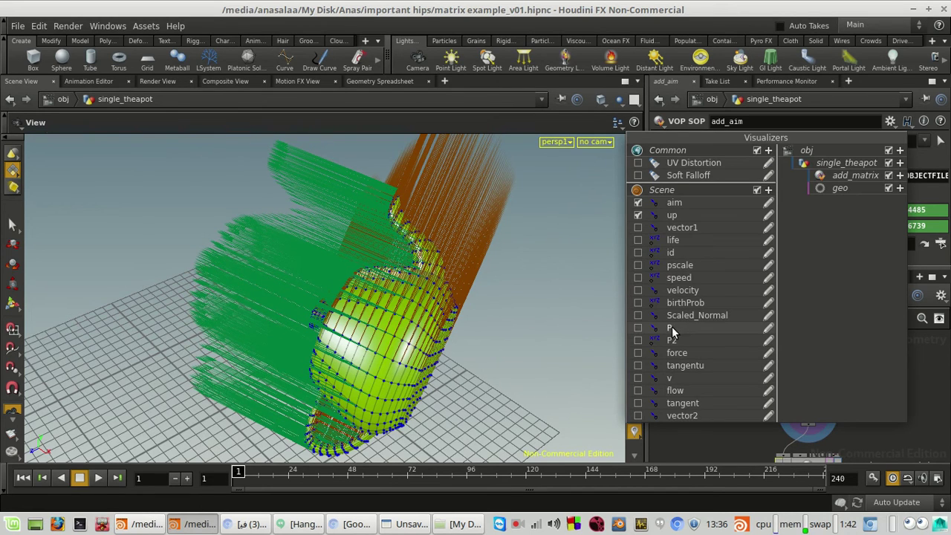
{"action": "left_click", "coordinate": [637, 390]}
{"action": "left_click", "coordinate": [250, 524]}
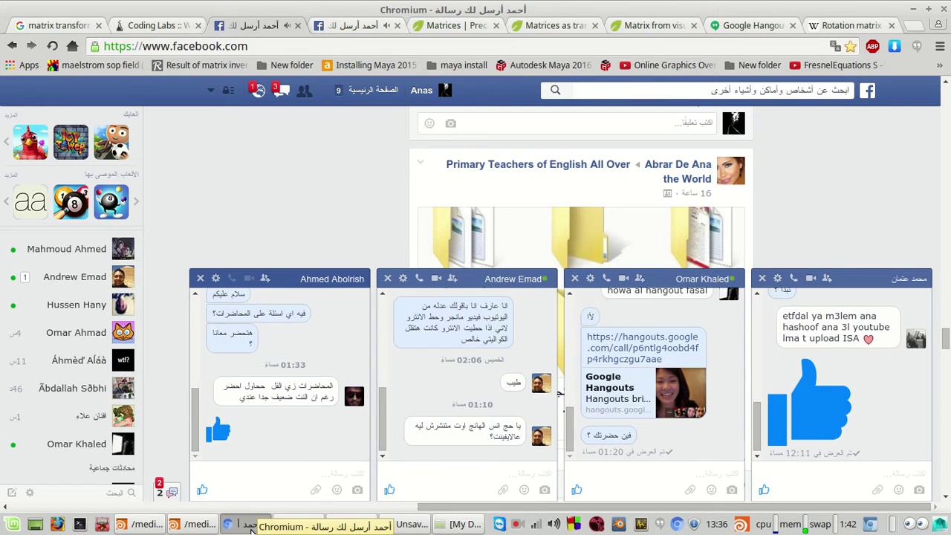
{"action": "left_click", "coordinate": [251, 525]}
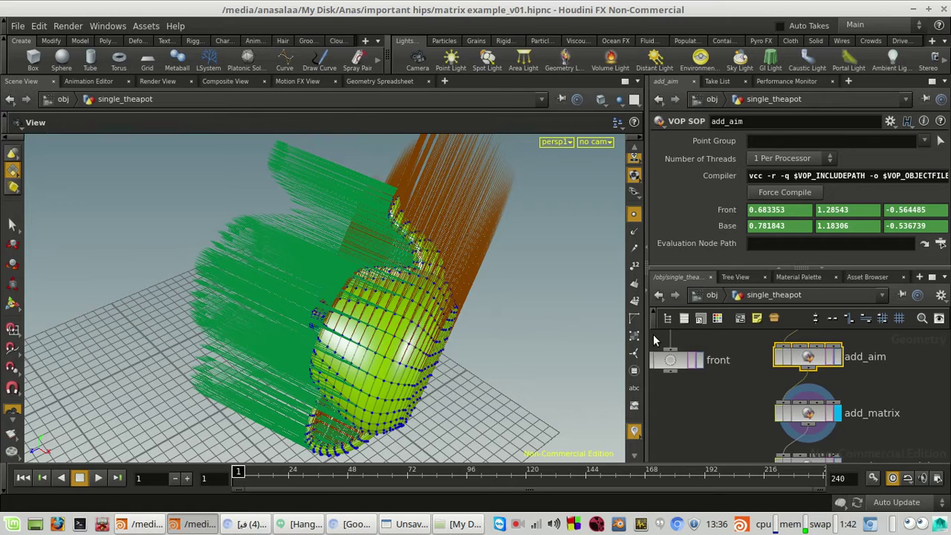
Add a Marker visualizer at scene level for the side attribute, using the Vector style.
{"action": "left_click", "coordinate": [634, 431]}
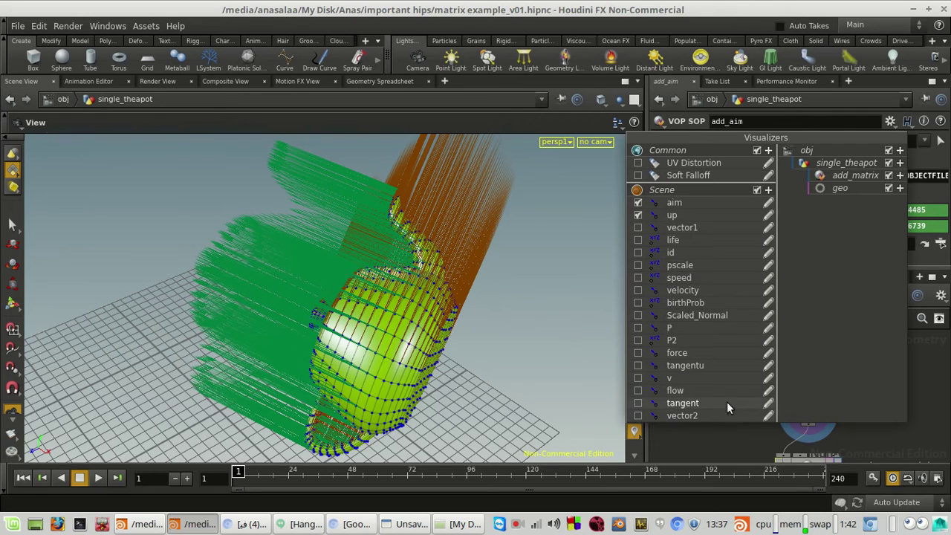
{"action": "left_click", "coordinate": [757, 190]}
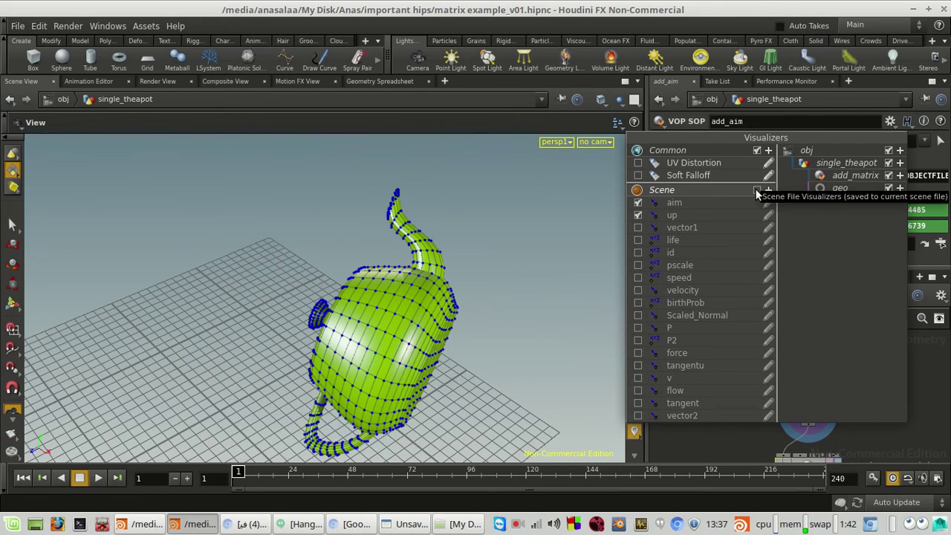
{"action": "left_click", "coordinate": [757, 190]}
{"action": "left_click", "coordinate": [767, 189]}
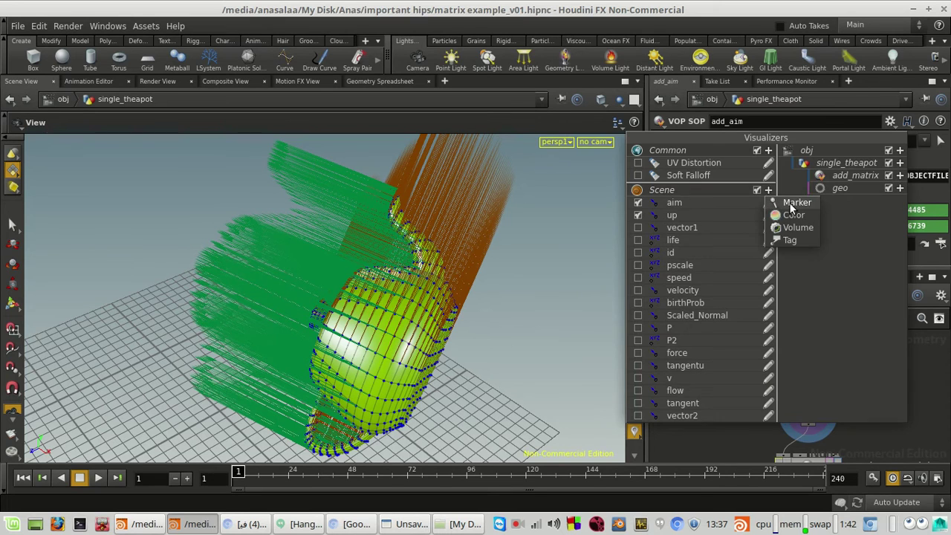
{"action": "left_click", "coordinate": [793, 203]}
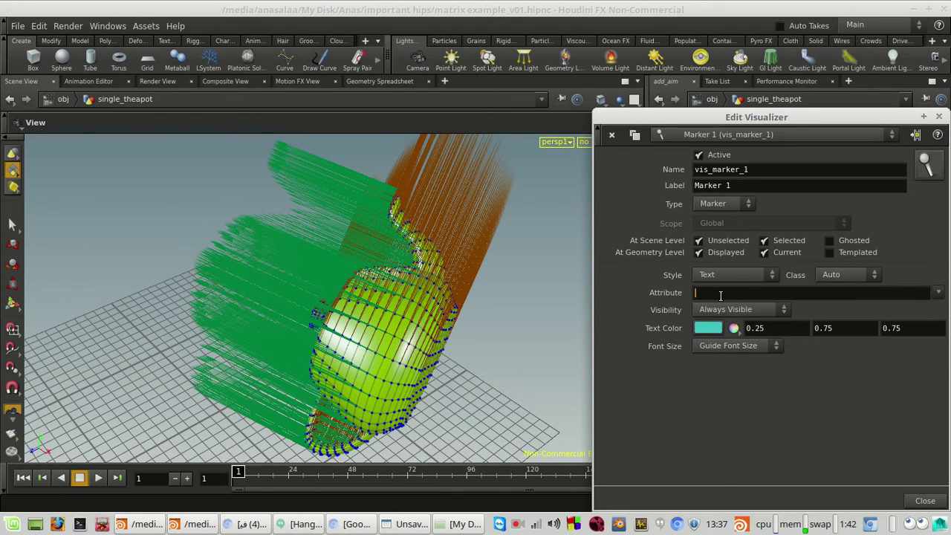
{"action": "type", "text": "side"}
{"action": "left_click", "coordinate": [712, 274]}
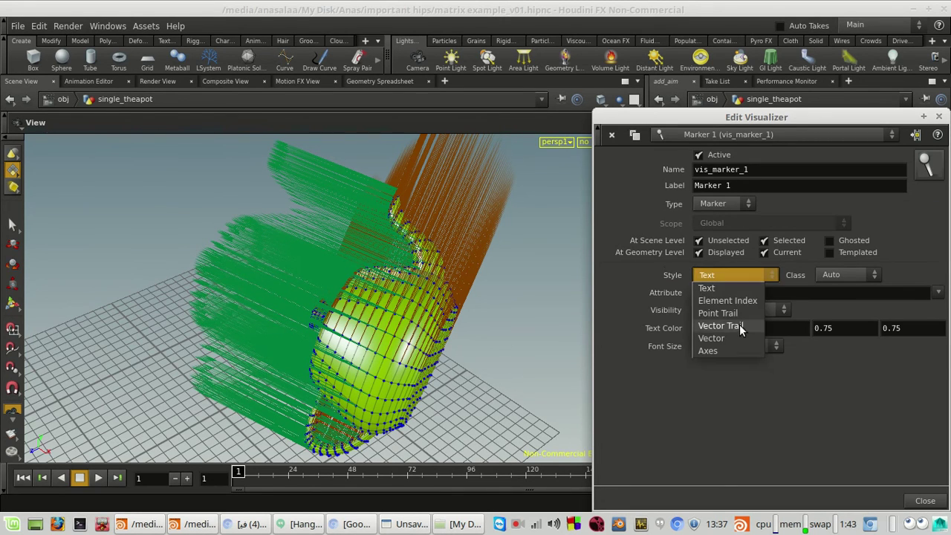
{"action": "left_click", "coordinate": [710, 338]}
{"action": "left_click", "coordinate": [924, 499]}
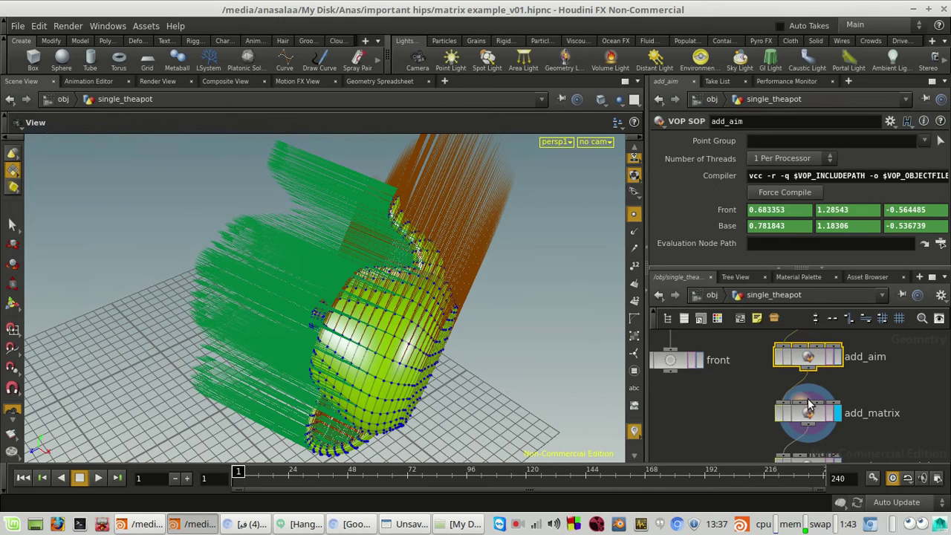
Inside add_matrix, add a Bind node and connect the cross1 output to its input.
{"action": "double_click", "coordinate": [808, 404]}
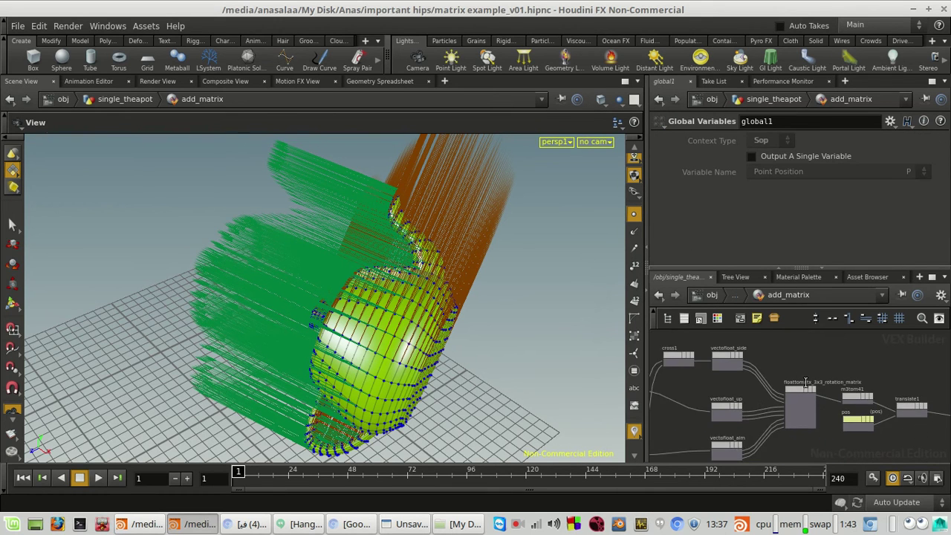
{"action": "scroll", "coordinate": [806, 383], "scroll_direction": "up", "scroll_amount": 4}
{"action": "key", "text": "Tab"}
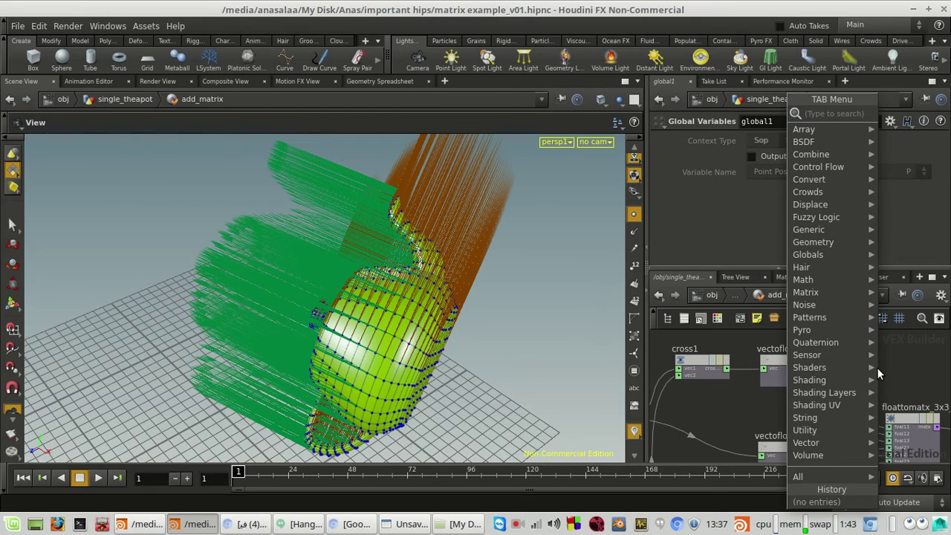
{"action": "type", "text": "bind"}
{"action": "key", "text": "Return"}
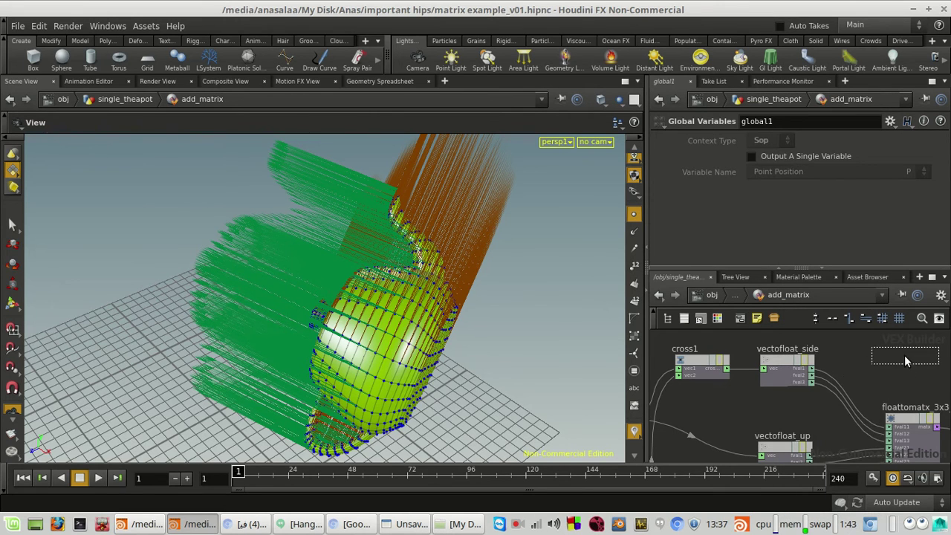
{"action": "left_click", "coordinate": [854, 363]}
{"action": "scroll", "coordinate": [763, 406], "scroll_direction": "up", "scroll_amount": 2}
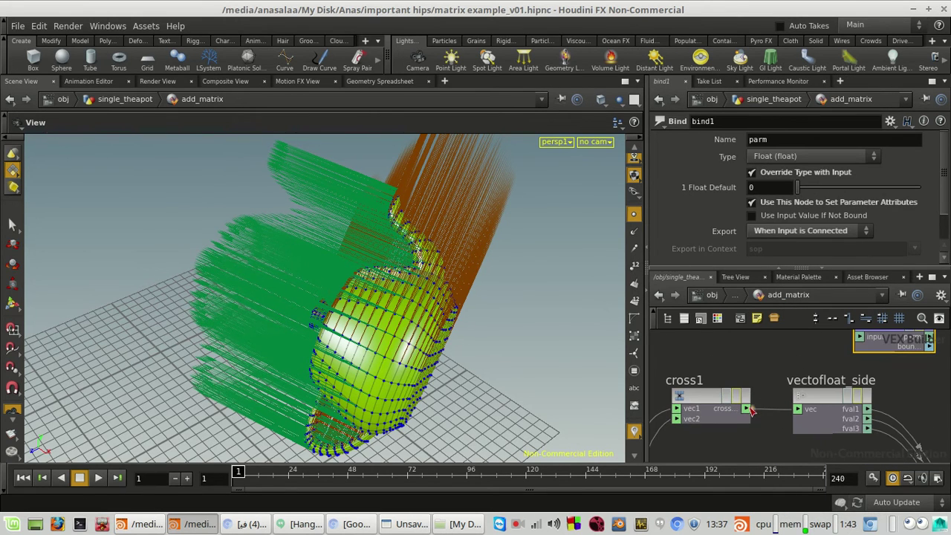
{"action": "left_click", "coordinate": [751, 409]}
{"action": "middle_click_drag", "start_coordinate": [803, 367], "coordinate": [782, 409]}
{"action": "left_click", "coordinate": [844, 373]}
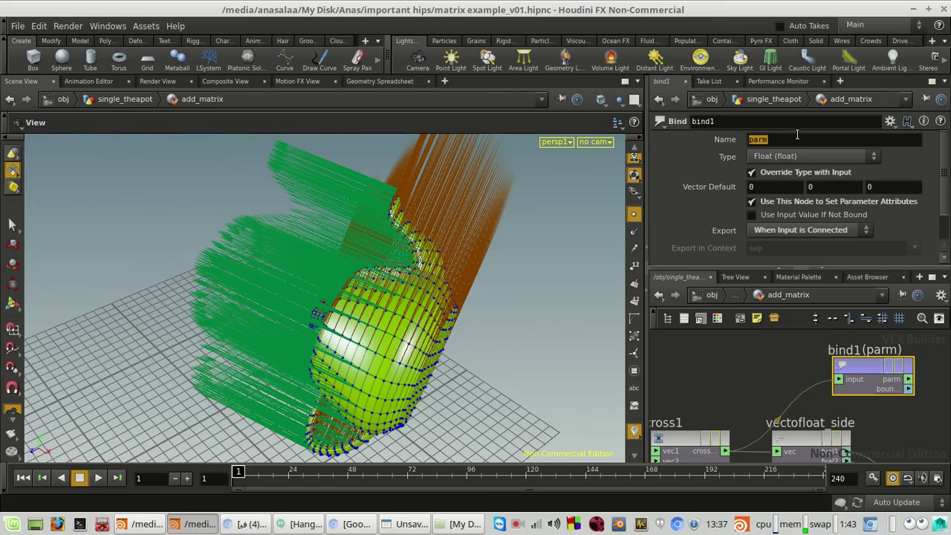
Name the Bind node side and inspect the side vectors on the teapot alongside the up and aim vectors.
{"action": "key", "text": "Return"}
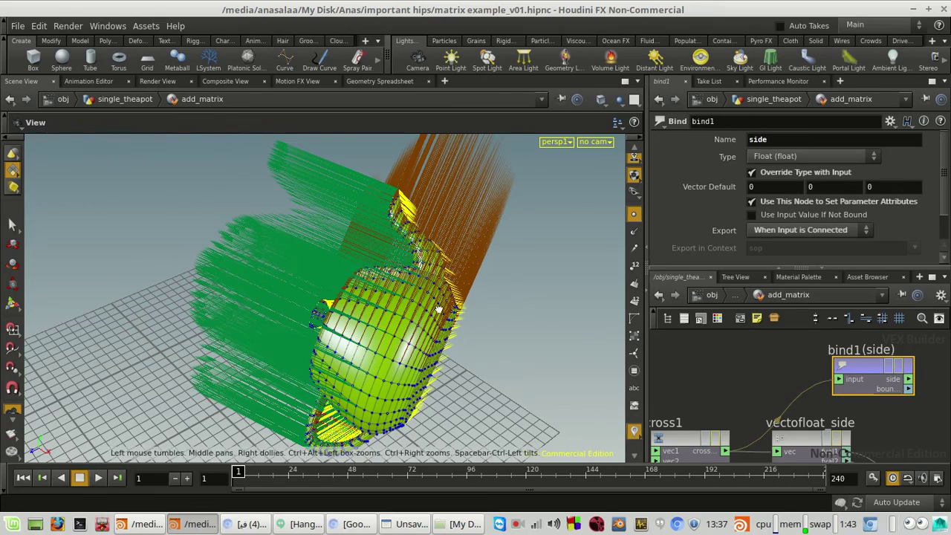
{"action": "left_click_drag", "start_coordinate": [439, 310], "coordinate": [427, 350]}
{"action": "scroll", "coordinate": [883, 396], "scroll_direction": "down", "scroll_amount": 4}
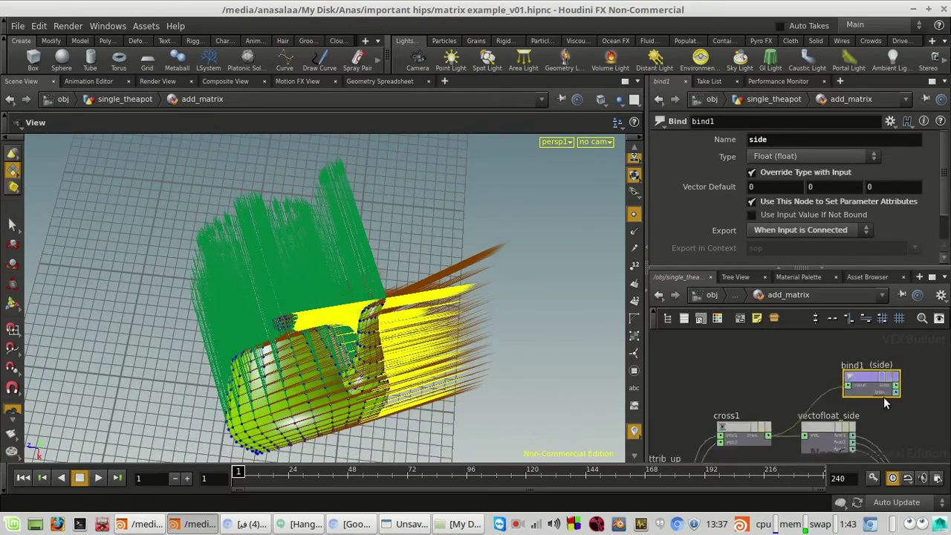
{"action": "middle_click_drag", "start_coordinate": [795, 431], "coordinate": [699, 461]}
{"action": "left_click_drag", "start_coordinate": [365, 403], "coordinate": [263, 304]}
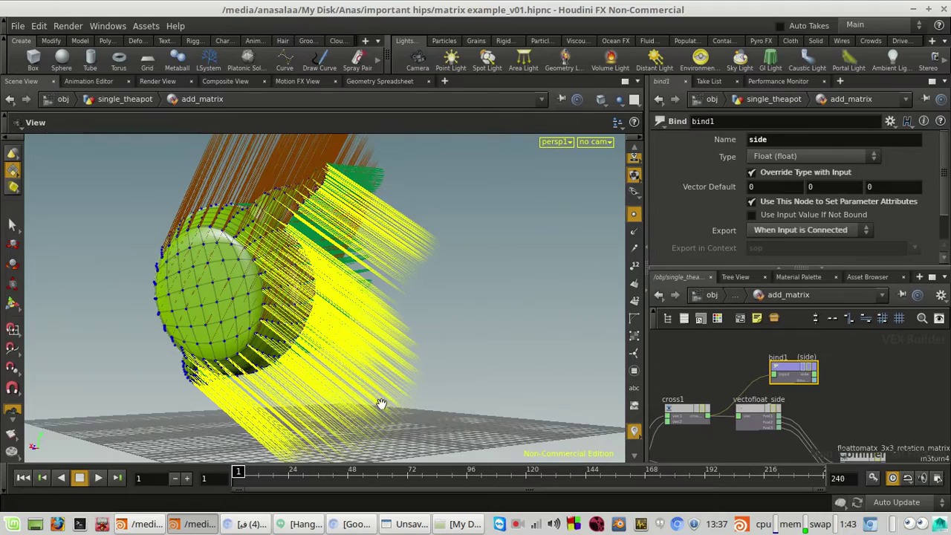
{"action": "left_click_drag", "start_coordinate": [217, 328], "coordinate": [409, 381]}
{"action": "scroll", "coordinate": [872, 358], "scroll_direction": "up", "scroll_amount": 4}
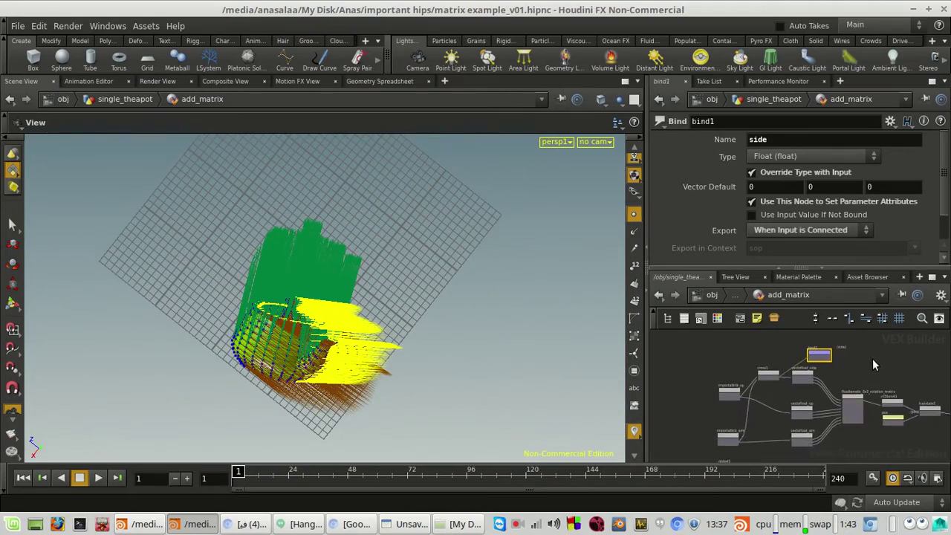
Select the floattomatx_3x3_rotation_matrix node and examine how the vectofloat_side and vectofloat_up outputs feed its rows.
{"action": "scroll", "coordinate": [902, 373], "scroll_direction": "down", "scroll_amount": 5}
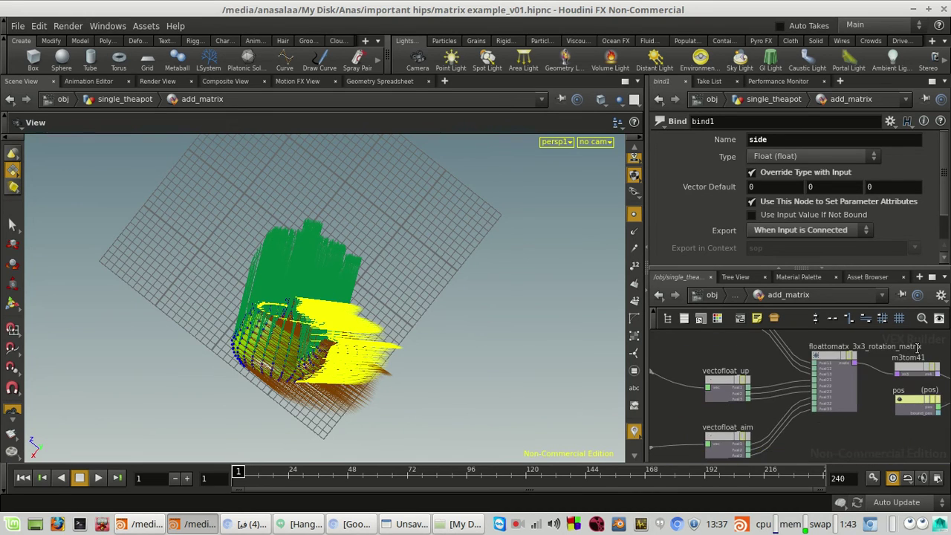
{"action": "left_click_drag", "start_coordinate": [303, 354], "coordinate": [330, 207]}
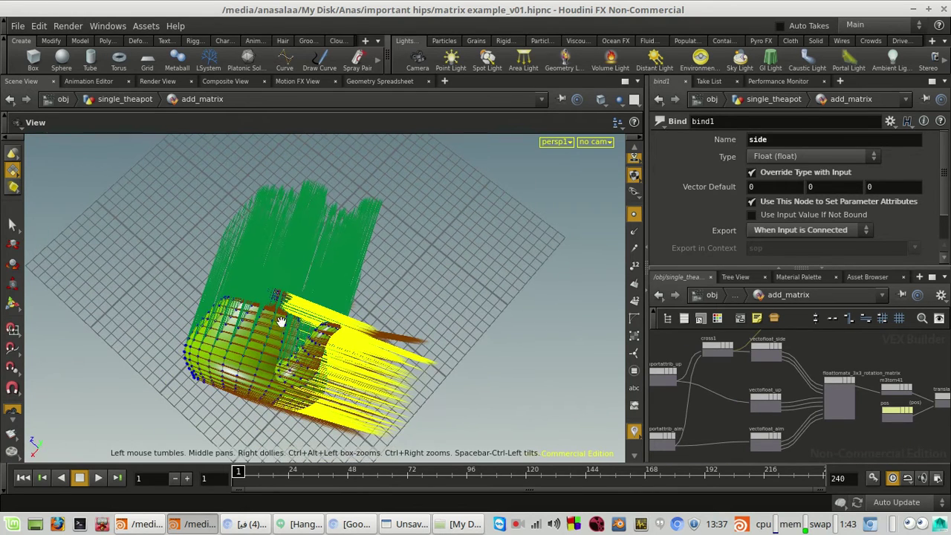
{"action": "scroll", "coordinate": [854, 386], "scroll_direction": "up", "scroll_amount": 5}
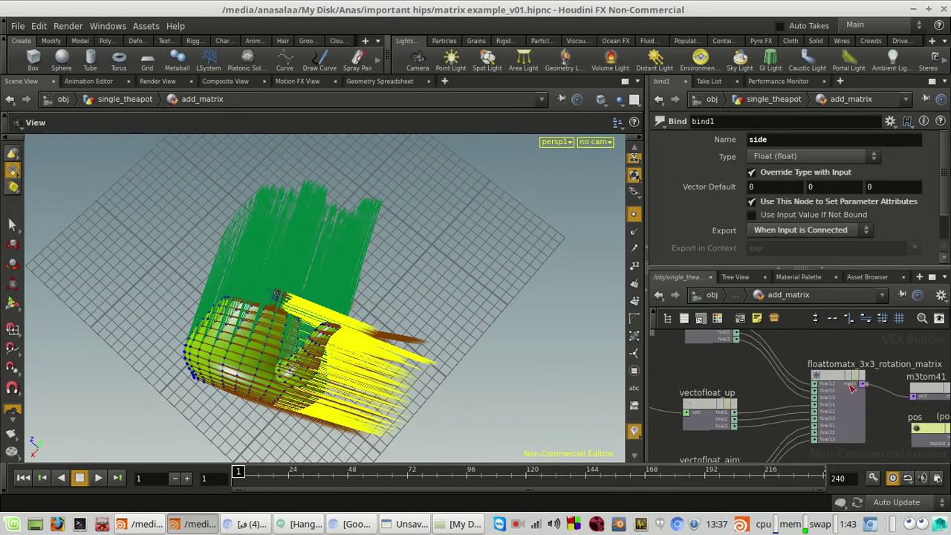
{"action": "left_click", "coordinate": [854, 410]}
{"action": "scroll", "coordinate": [854, 412], "scroll_direction": "down", "scroll_amount": 5}
{"action": "scroll", "coordinate": [811, 416], "scroll_direction": "up", "scroll_amount": 3}
{"action": "middle_click_drag", "start_coordinate": [775, 389], "coordinate": [823, 412]}
{"action": "middle_click_drag", "start_coordinate": [830, 425], "coordinate": [830, 419]}
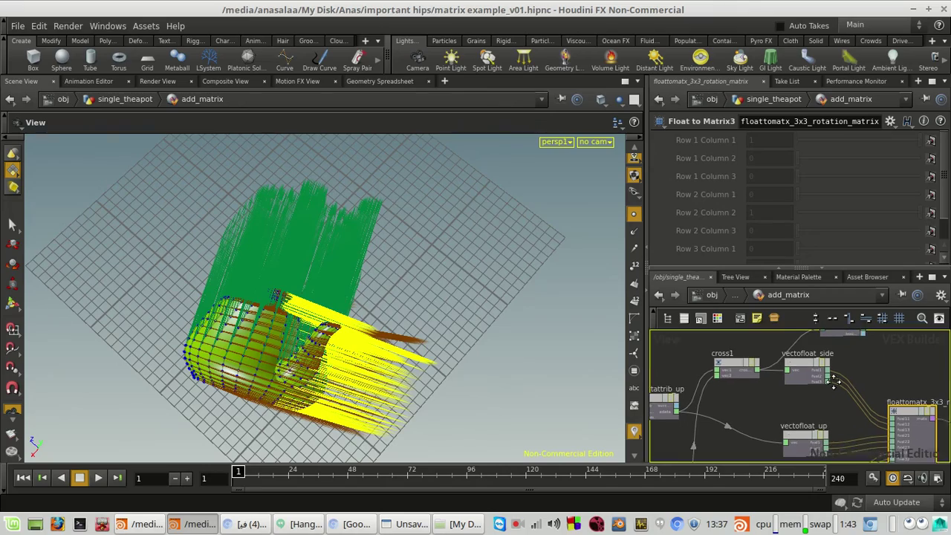
{"action": "left_click_drag", "start_coordinate": [292, 411], "coordinate": [307, 295]}
{"action": "left_click_drag", "start_coordinate": [650, 371], "coordinate": [433, 407]}
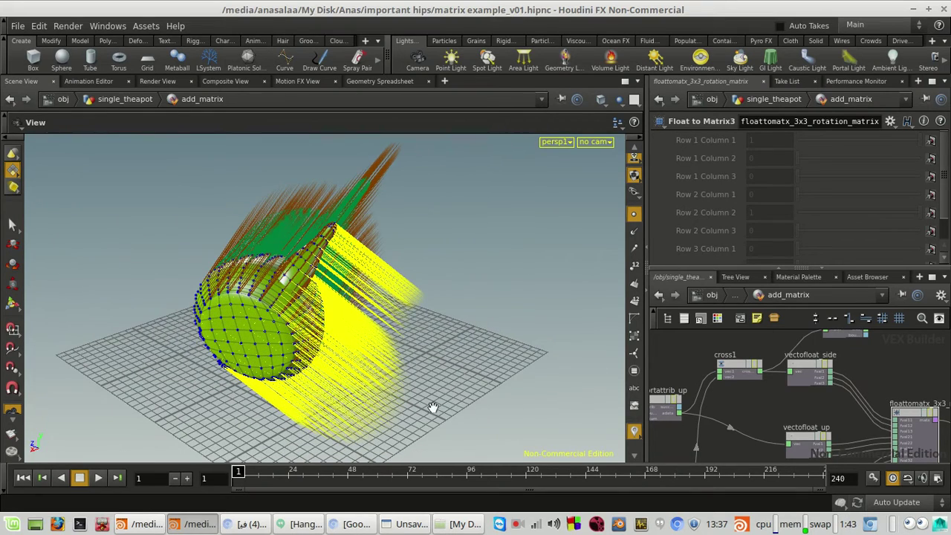
Go back up to the single_theapot network and bypass the xform1 node.
{"action": "left_click", "coordinate": [741, 298]}
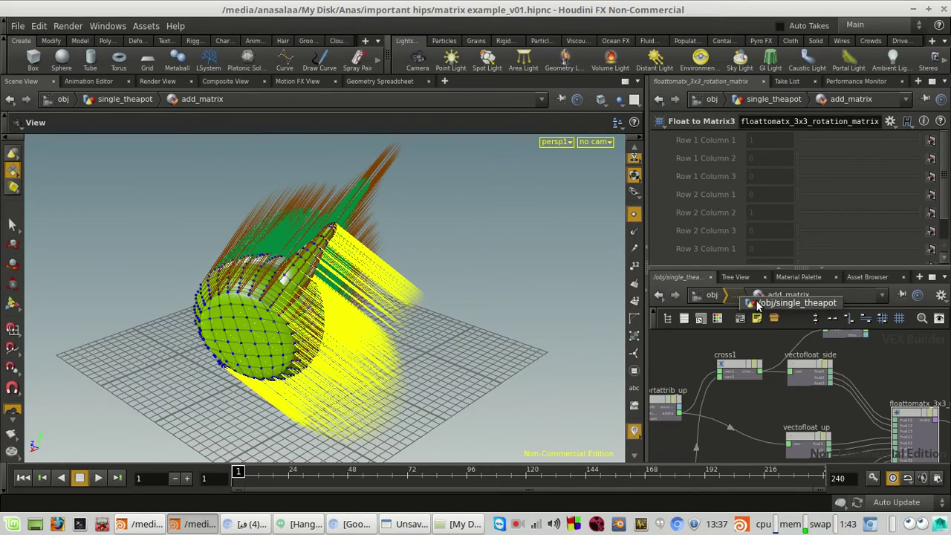
{"action": "scroll", "coordinate": [858, 424], "scroll_direction": "up", "scroll_amount": 5}
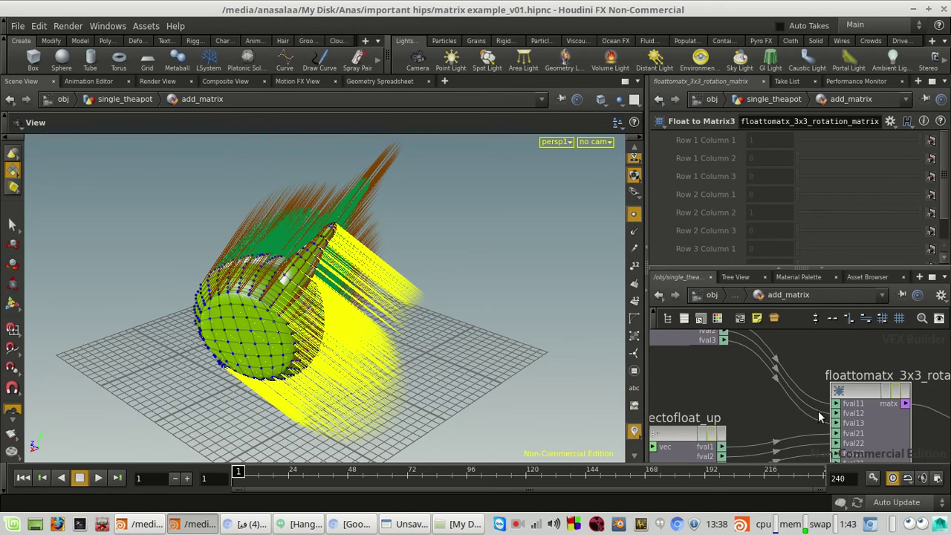
{"action": "left_click", "coordinate": [735, 296]}
{"action": "left_click", "coordinate": [745, 297]}
{"action": "middle_click_drag", "start_coordinate": [785, 347], "coordinate": [795, 431]}
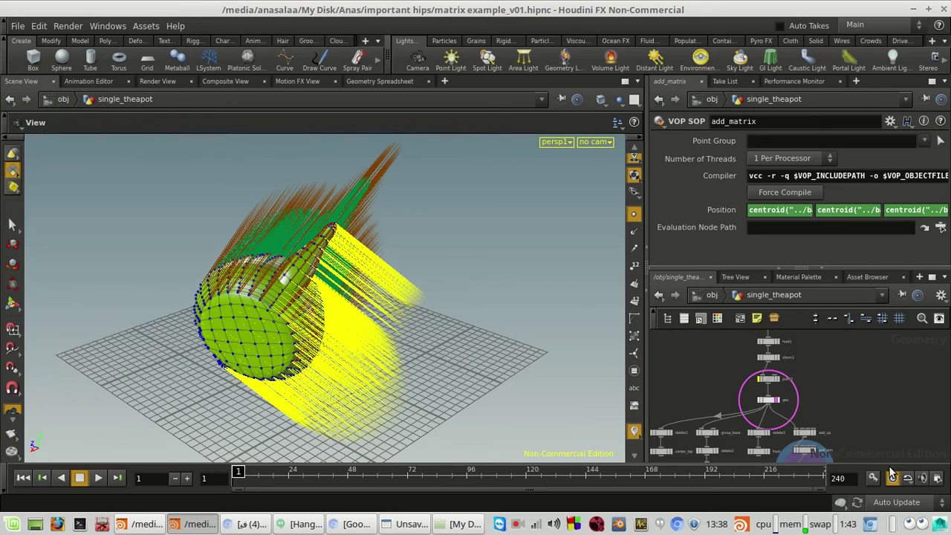
{"action": "scroll", "coordinate": [750, 384], "scroll_direction": "up", "scroll_amount": 3}
{"action": "middle_click_drag", "start_coordinate": [875, 367], "coordinate": [872, 426]}
{"action": "scroll", "coordinate": [780, 407], "scroll_direction": "up", "scroll_amount": 3}
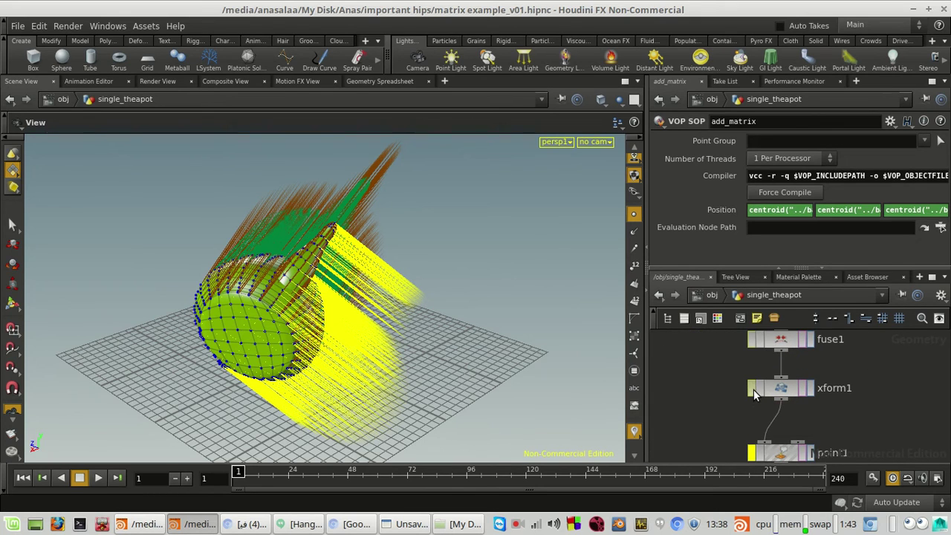
{"action": "left_click", "coordinate": [751, 387]}
{"action": "left_click_drag", "start_coordinate": [350, 393], "coordinate": [438, 336]}
Return inside add_matrix and view the side, up and aim vectors of the untransformed teapot.
{"action": "scroll", "coordinate": [874, 399], "scroll_direction": "down", "scroll_amount": 3}
{"action": "middle_click_drag", "start_coordinate": [876, 416], "coordinate": [852, 370]}
{"action": "middle_click_drag", "start_coordinate": [856, 429], "coordinate": [861, 399]}
{"action": "scroll", "coordinate": [848, 439], "scroll_direction": "up", "scroll_amount": 3}
{"action": "double_click", "coordinate": [850, 438]}
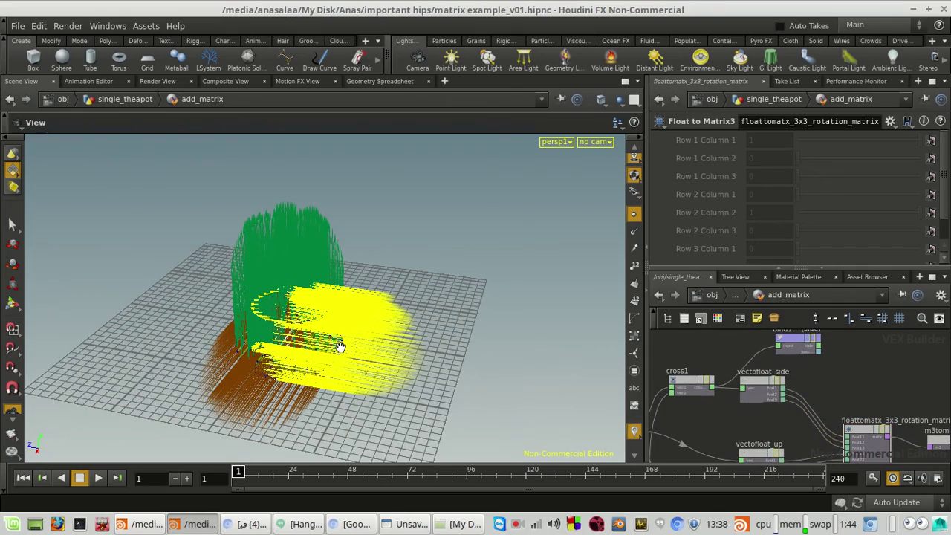
{"action": "left_click_drag", "start_coordinate": [339, 347], "coordinate": [338, 186]}
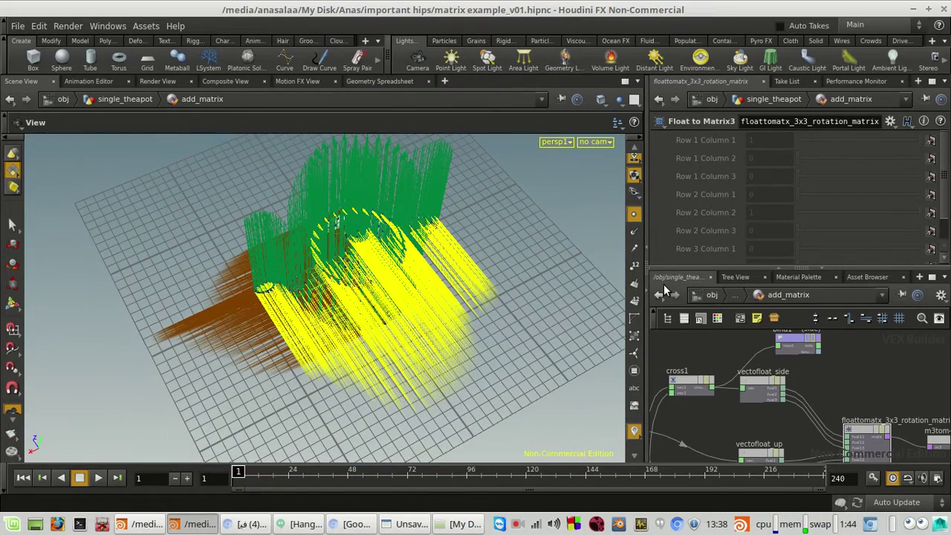
In the single_theapot network, turn off the bypass on xform1 to restore the teapot's transform.
{"action": "left_click", "coordinate": [746, 306]}
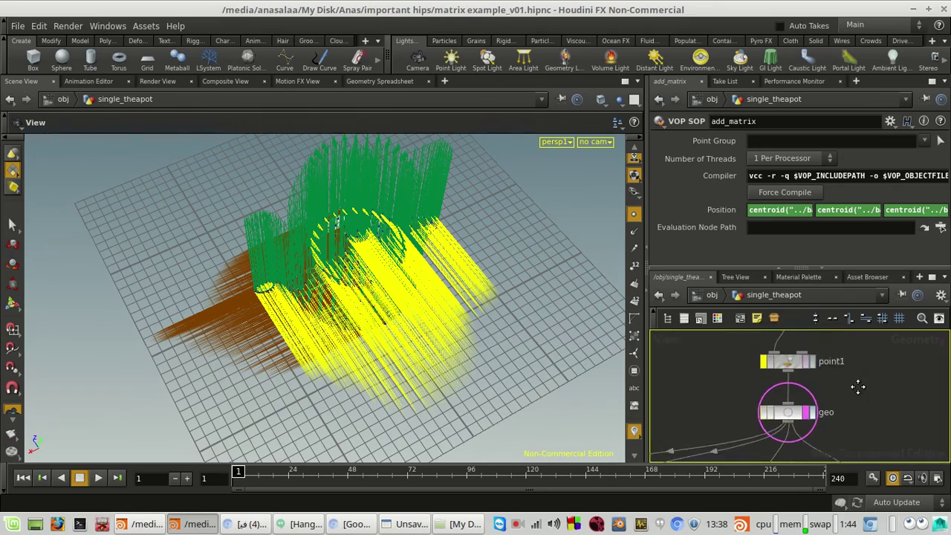
{"action": "middle_click_drag", "start_coordinate": [857, 386], "coordinate": [866, 453]}
{"action": "left_click", "coordinate": [771, 375]}
{"action": "scroll", "coordinate": [420, 350], "scroll_direction": "down", "scroll_amount": 3}
{"action": "left_click_drag", "start_coordinate": [421, 350], "coordinate": [232, 266]}
Reopen the add_matrix network and check the list of scene visualizers against the vectors in the viewport.
{"action": "scroll", "coordinate": [921, 432], "scroll_direction": "down", "scroll_amount": 4}
{"action": "middle_click_drag", "start_coordinate": [921, 431], "coordinate": [834, 350]}
{"action": "scroll", "coordinate": [832, 448], "scroll_direction": "up", "scroll_amount": 3}
{"action": "double_click", "coordinate": [825, 429]}
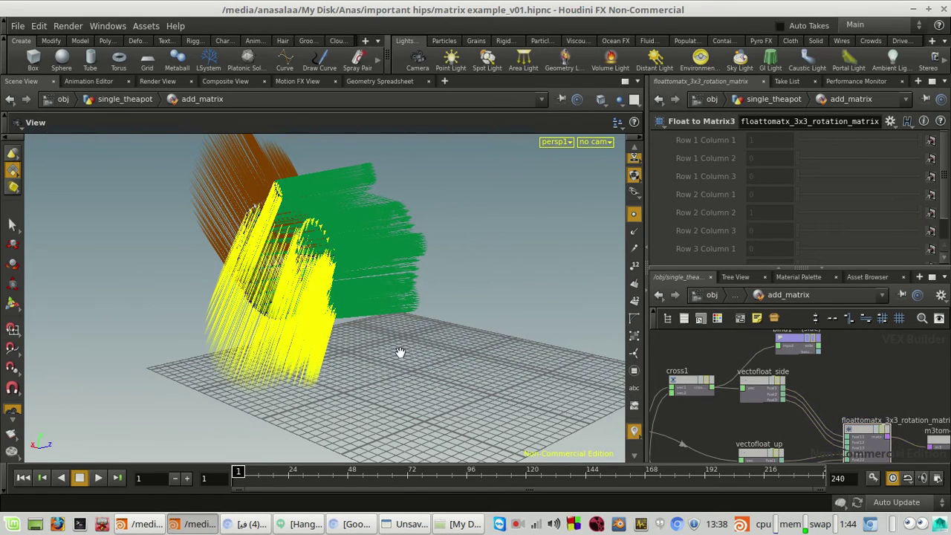
{"action": "left_click", "coordinate": [633, 431]}
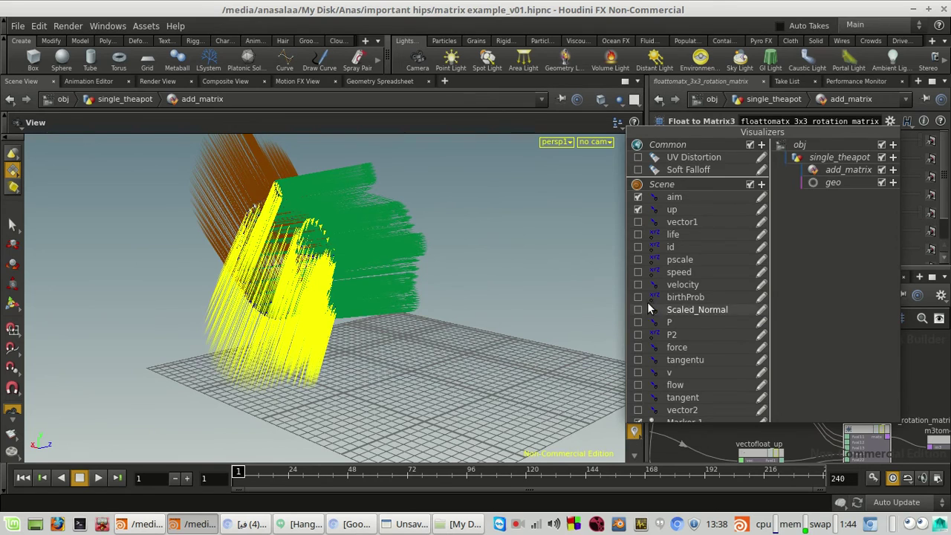
{"action": "middle_click_drag", "start_coordinate": [333, 301], "coordinate": [344, 310]}
Examine how the vectofloat_up and vectofloat_aim outputs feed the rotation matrix rows, comparing them with the displayed vectors.
{"action": "middle_click_drag", "start_coordinate": [806, 390], "coordinate": [779, 355]}
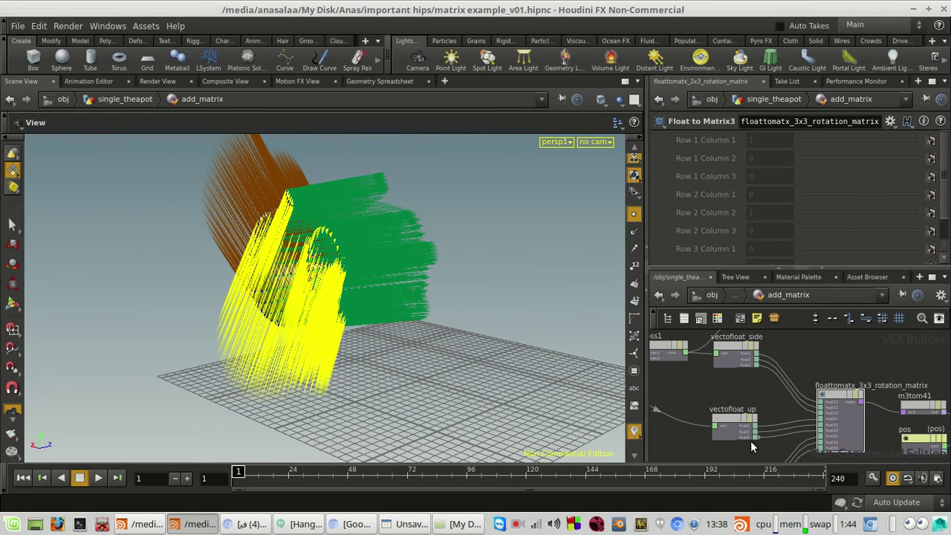
{"action": "scroll", "coordinate": [750, 440], "scroll_direction": "up", "scroll_amount": 2}
{"action": "scroll", "coordinate": [837, 421], "scroll_direction": "up", "scroll_amount": 2}
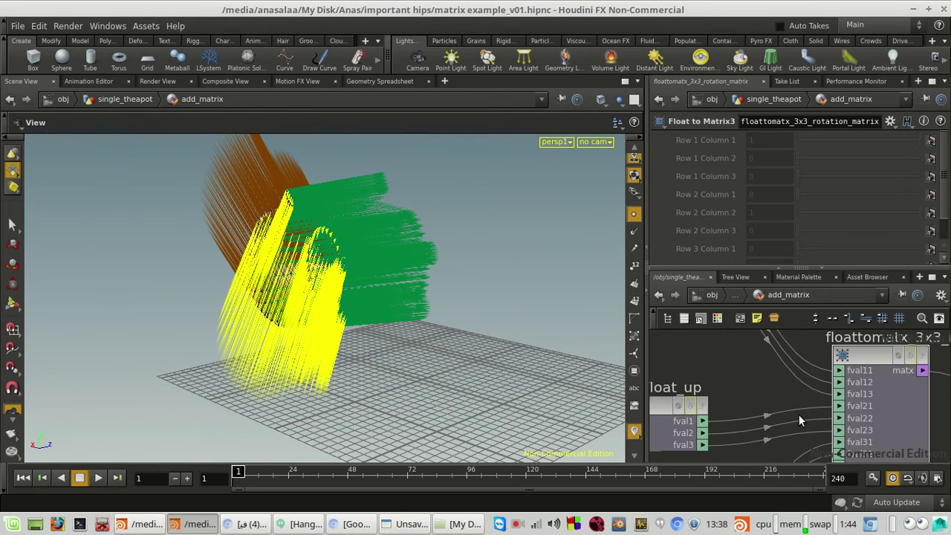
{"action": "middle_click_drag", "start_coordinate": [821, 428], "coordinate": [846, 362]}
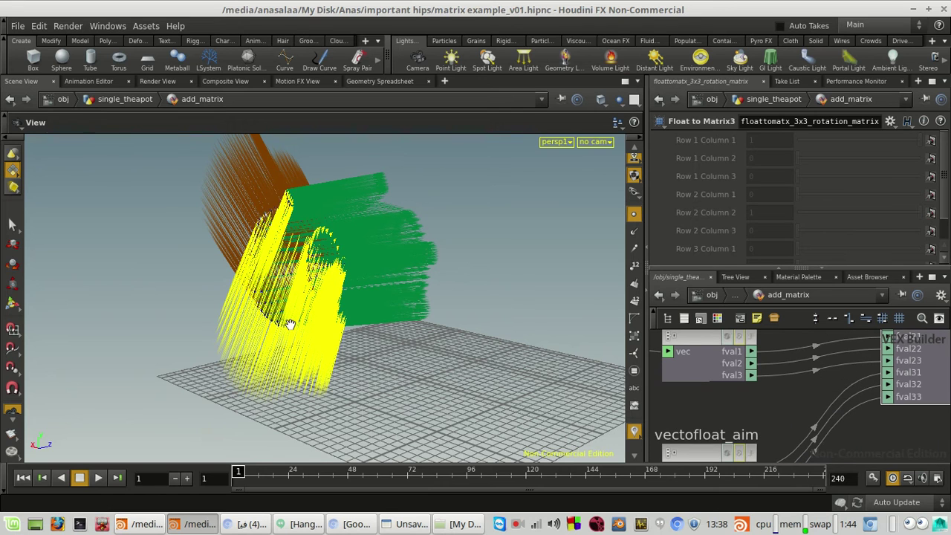
{"action": "middle_click_drag", "start_coordinate": [313, 346], "coordinate": [334, 366]}
{"action": "scroll", "coordinate": [815, 372], "scroll_direction": "down", "scroll_amount": 2}
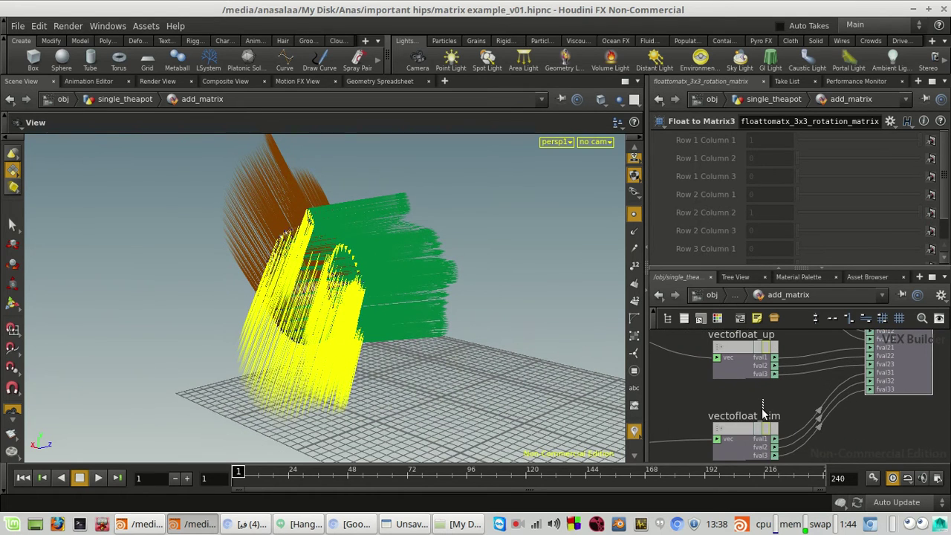
{"action": "left_click", "coordinate": [750, 449]}
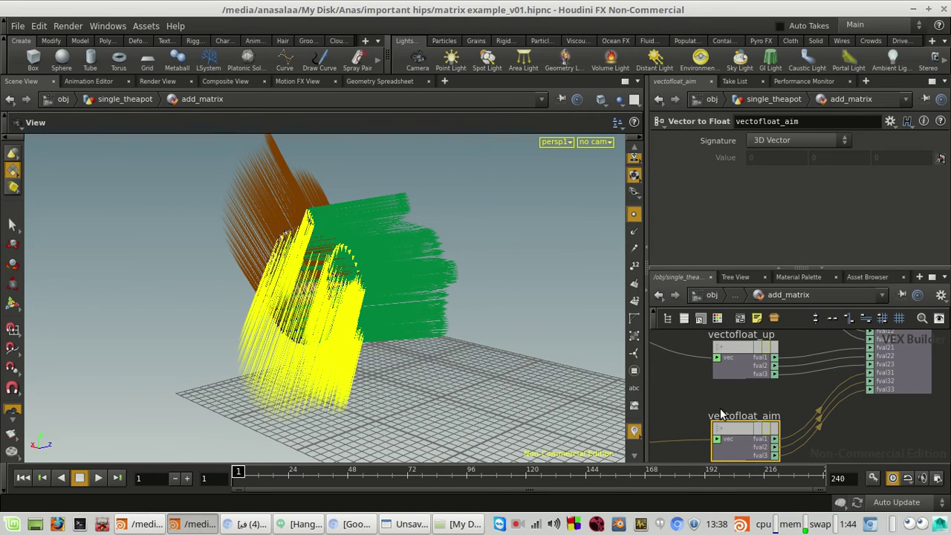
{"action": "middle_click_drag", "start_coordinate": [300, 310], "coordinate": [328, 369]}
{"action": "scroll", "coordinate": [329, 370], "scroll_direction": "up", "scroll_amount": 2}
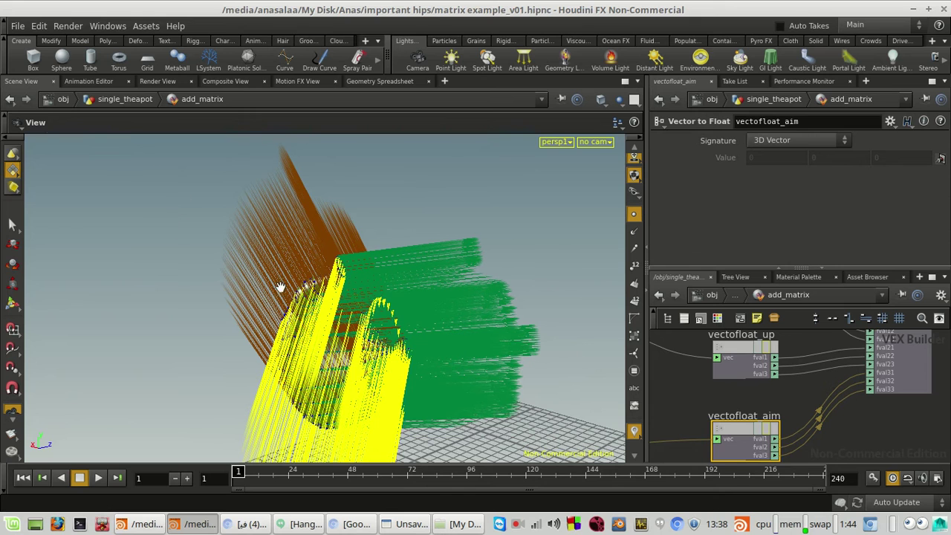
{"action": "middle_click_drag", "start_coordinate": [881, 400], "coordinate": [780, 425]}
{"action": "scroll", "coordinate": [424, 335], "scroll_direction": "down", "scroll_amount": 3}
{"action": "left_click_drag", "start_coordinate": [405, 354], "coordinate": [417, 376]}
{"action": "scroll", "coordinate": [732, 364], "scroll_direction": "down", "scroll_amount": 4}
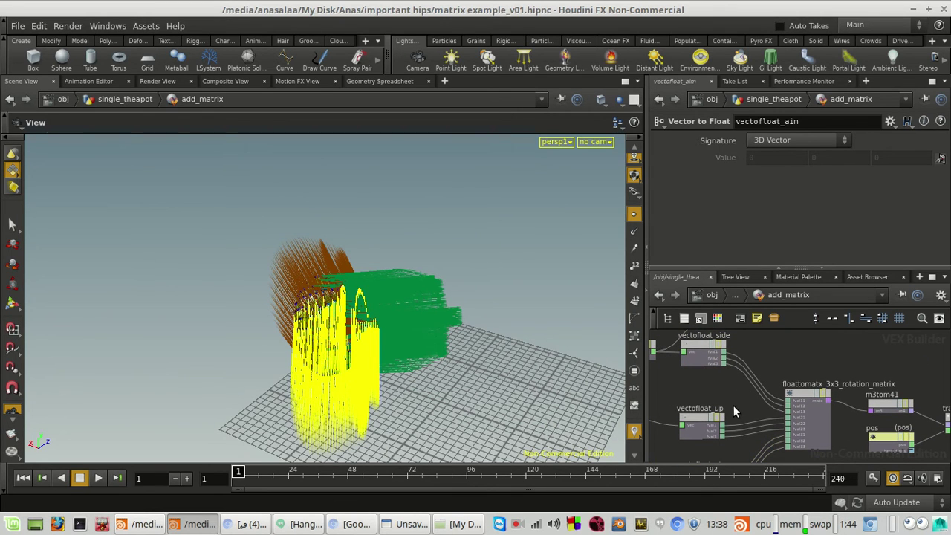
{"action": "scroll", "coordinate": [451, 360], "scroll_direction": "up", "scroll_amount": 3}
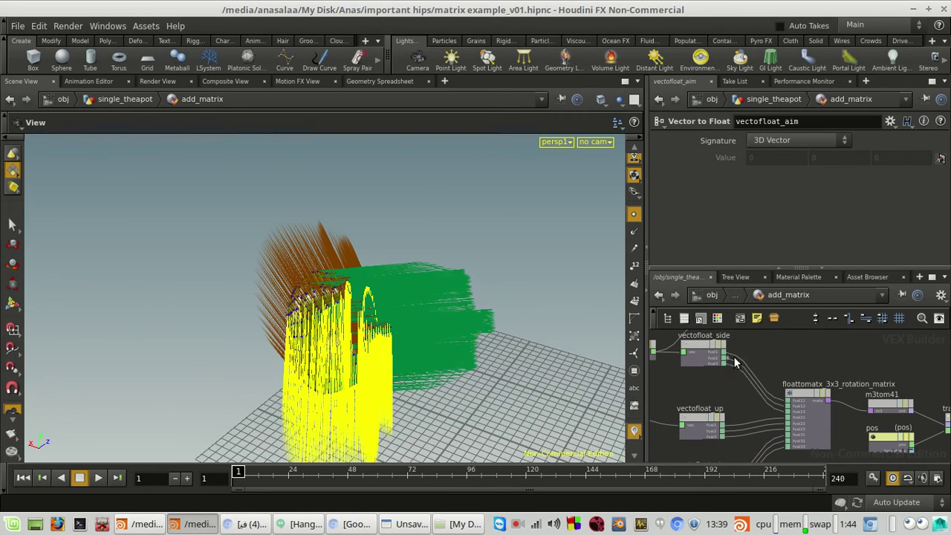
Leave add_matrix for the single_theapot network and bypass xform1 again.
{"action": "left_click", "coordinate": [739, 295]}
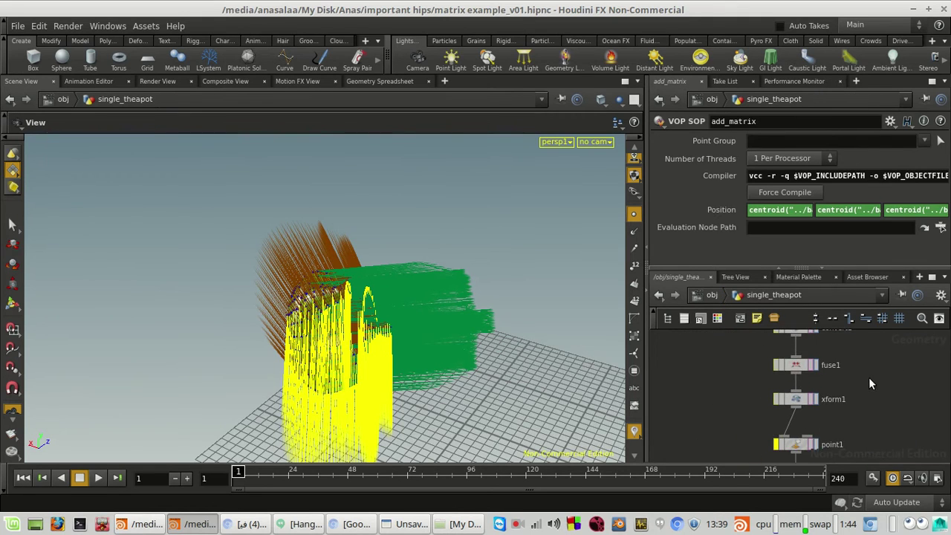
{"action": "middle_click_drag", "start_coordinate": [869, 378], "coordinate": [865, 463]}
{"action": "middle_click_drag", "start_coordinate": [855, 400], "coordinate": [832, 314]}
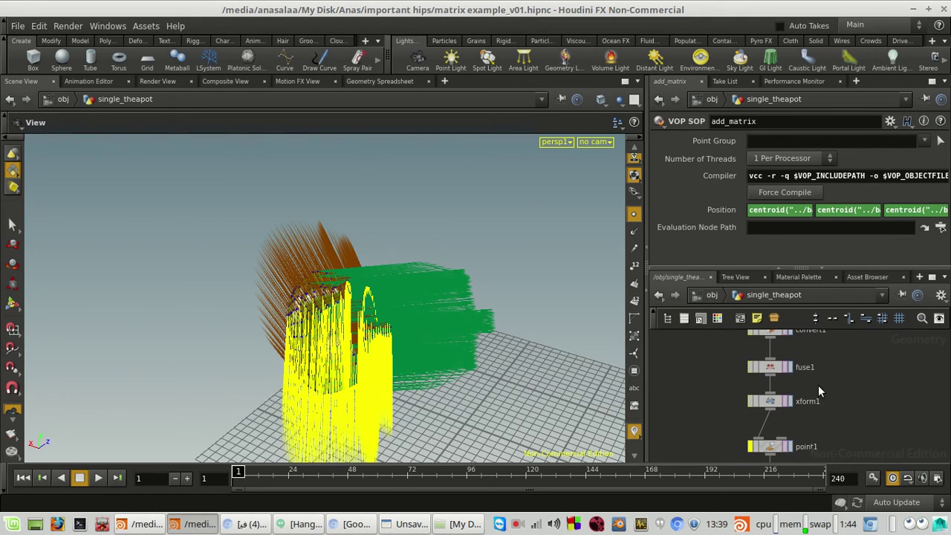
{"action": "left_click", "coordinate": [751, 401]}
{"action": "left_click_drag", "start_coordinate": [404, 334], "coordinate": [475, 312]}
{"action": "middle_click_drag", "start_coordinate": [445, 327], "coordinate": [376, 249]}
{"action": "right_click_drag", "start_coordinate": [377, 248], "coordinate": [515, 421]}
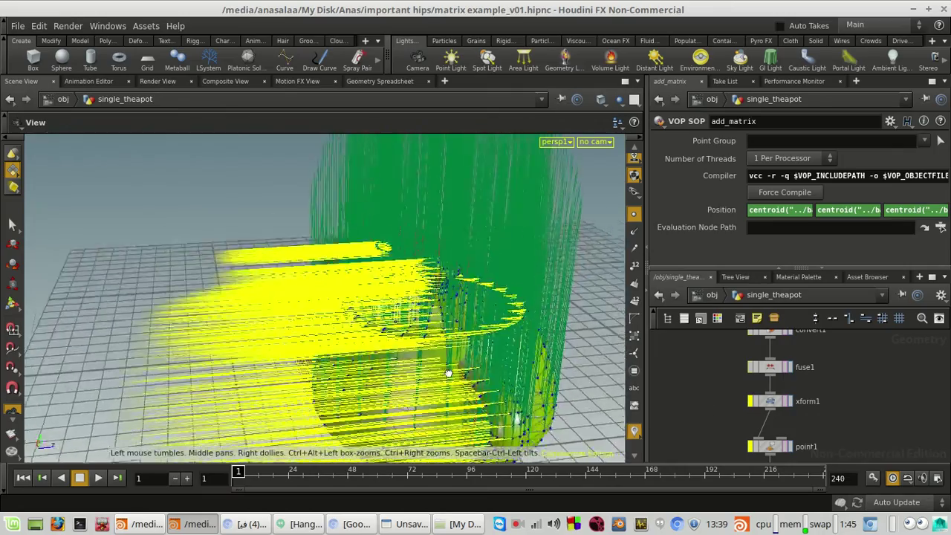
Inspect from several angles how the side, up and aim vectors align with the world axes.
{"action": "left_click_drag", "start_coordinate": [475, 375], "coordinate": [424, 265]}
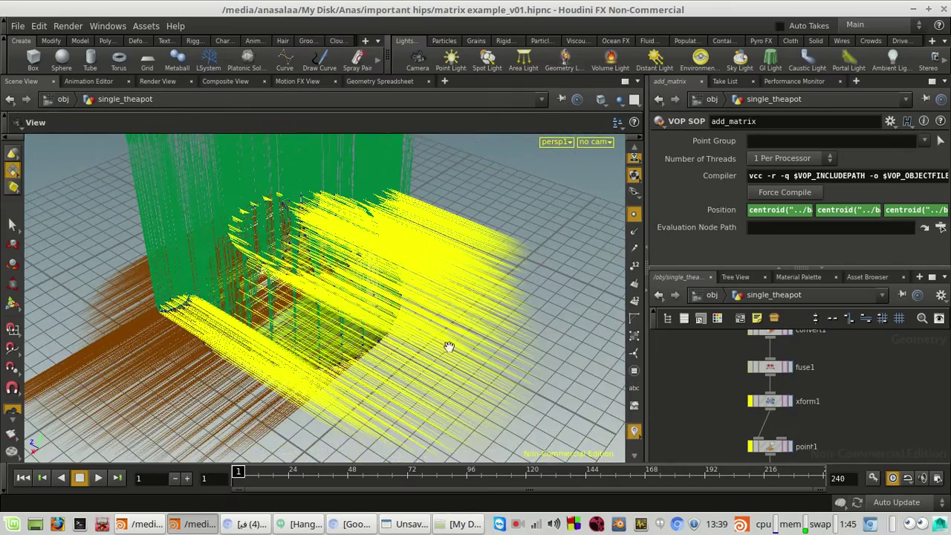
{"action": "right_click_drag", "start_coordinate": [459, 365], "coordinate": [465, 373]}
{"action": "left_click_drag", "start_coordinate": [464, 374], "coordinate": [406, 325]}
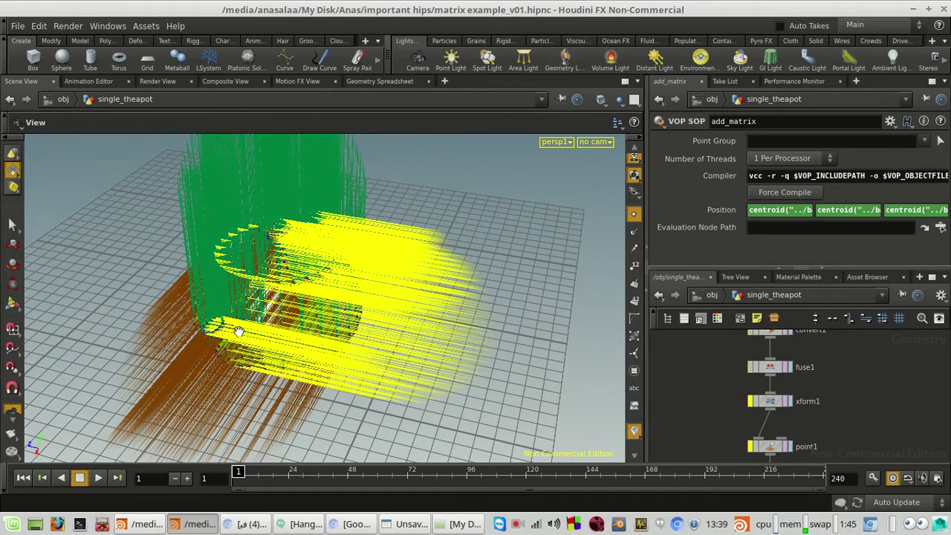
{"action": "left_click_drag", "start_coordinate": [375, 335], "coordinate": [564, 274]}
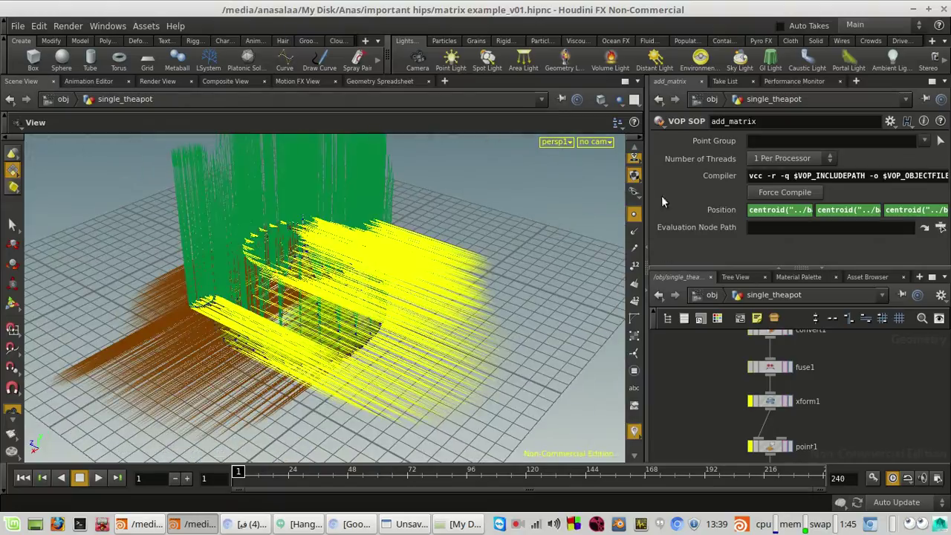
{"action": "left_click_drag", "start_coordinate": [428, 243], "coordinate": [304, 253]}
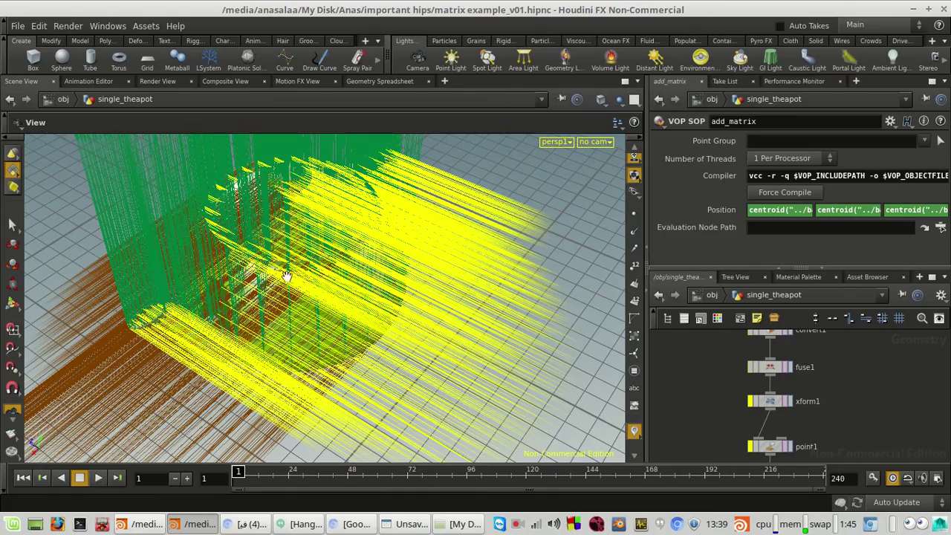
{"action": "scroll", "coordinate": [392, 332], "scroll_direction": "down", "scroll_amount": 5}
{"action": "left_click_drag", "start_coordinate": [388, 329], "coordinate": [359, 363]}
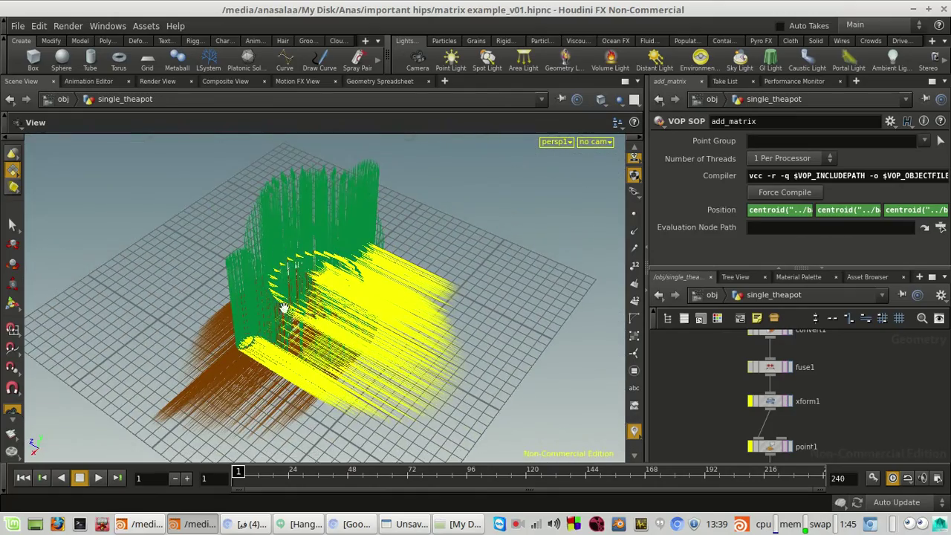
{"action": "left_click_drag", "start_coordinate": [311, 306], "coordinate": [357, 368]}
{"action": "scroll", "coordinate": [854, 378], "scroll_direction": "down", "scroll_amount": 5}
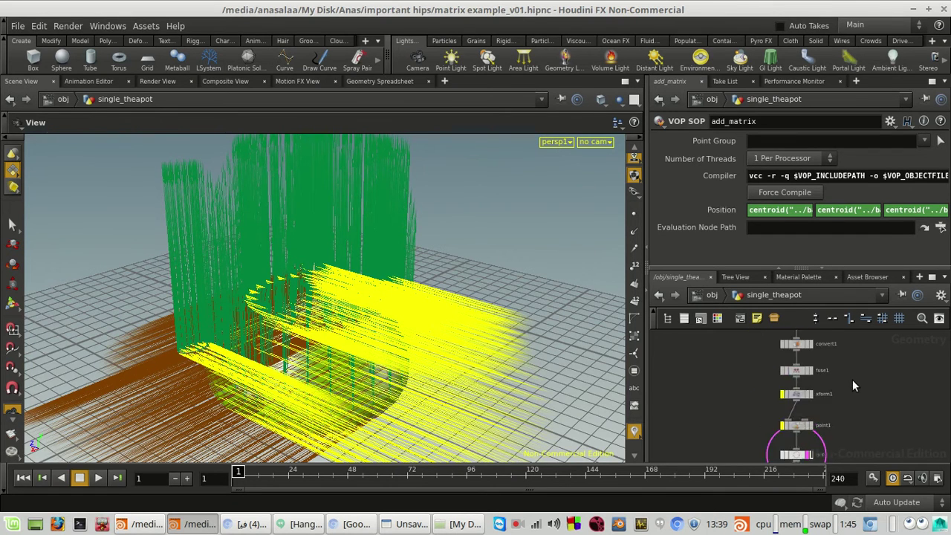
Open the add_matrix network, inspect the m3tom41 and pos nodes feeding translate1, and go back to single_theapot.
{"action": "middle_click_drag", "start_coordinate": [860, 430], "coordinate": [849, 409]}
{"action": "scroll", "coordinate": [799, 441], "scroll_direction": "up", "scroll_amount": 4}
{"action": "scroll", "coordinate": [801, 444], "scroll_direction": "up", "scroll_amount": 1}
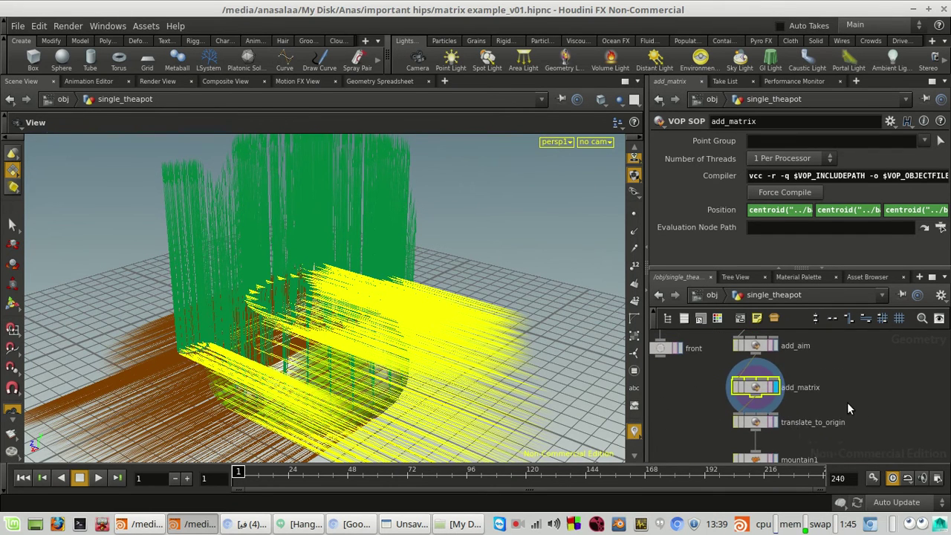
{"action": "scroll", "coordinate": [791, 427], "scroll_direction": "up", "scroll_amount": 1}
{"action": "double_click", "coordinate": [748, 382]}
{"action": "scroll", "coordinate": [868, 406], "scroll_direction": "down", "scroll_amount": 3}
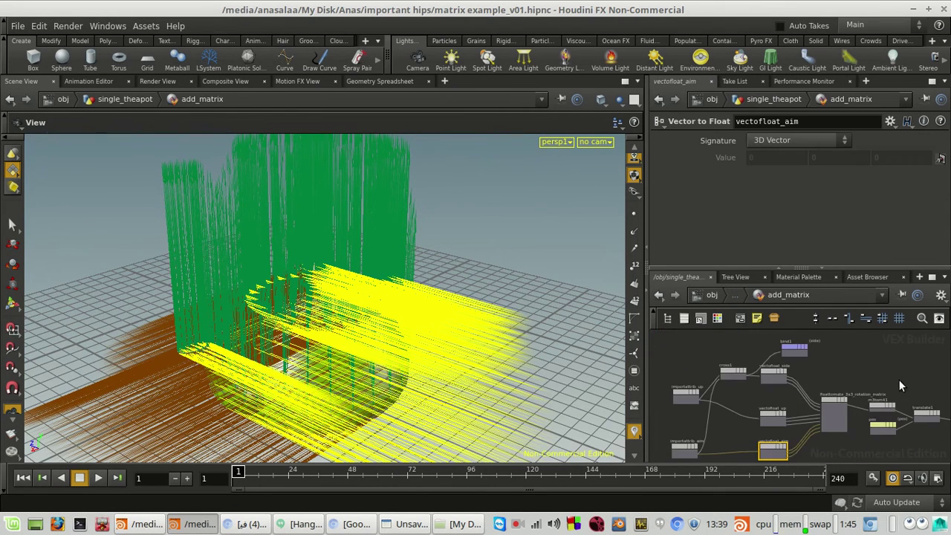
{"action": "scroll", "coordinate": [902, 388], "scroll_direction": "up", "scroll_amount": 4}
{"action": "middle_click_drag", "start_coordinate": [903, 393], "coordinate": [806, 370]}
{"action": "left_click", "coordinate": [771, 391]}
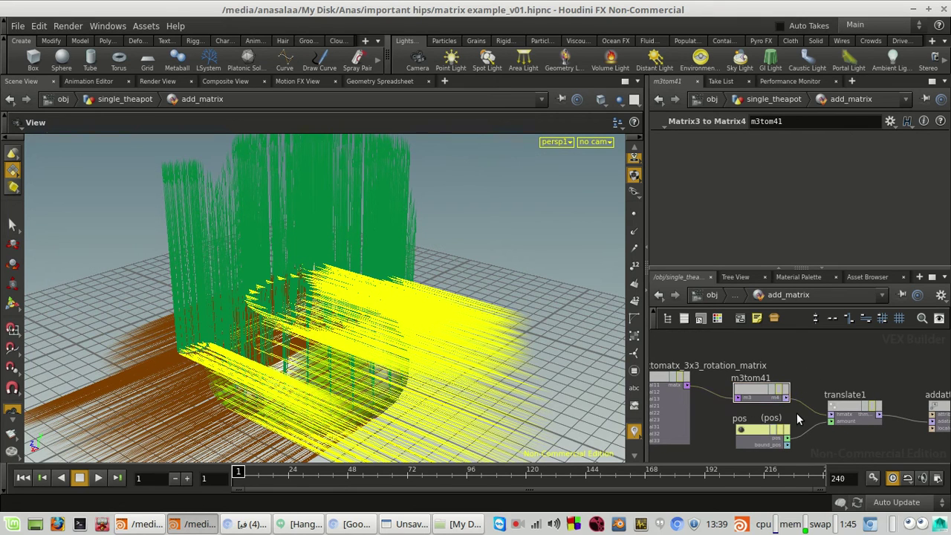
{"action": "left_click", "coordinate": [762, 442]}
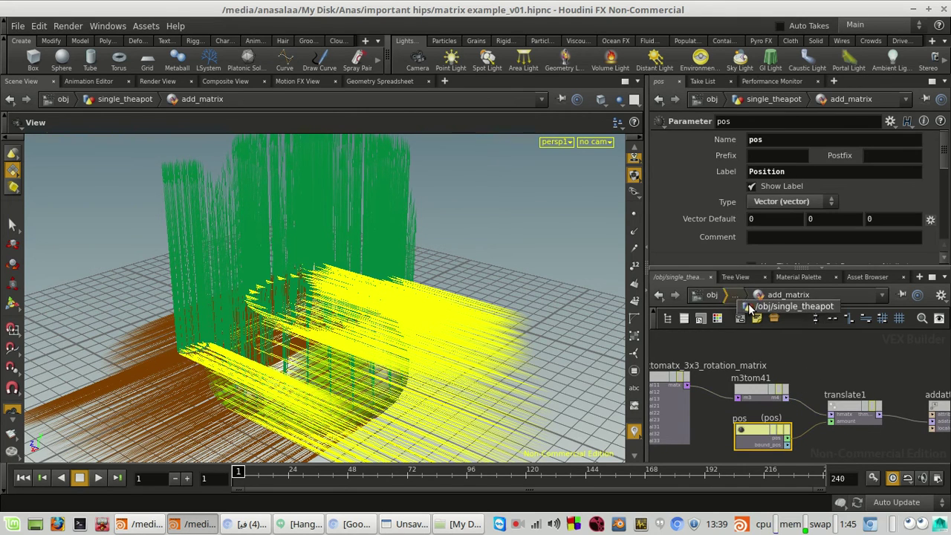
{"action": "left_click", "coordinate": [738, 298]}
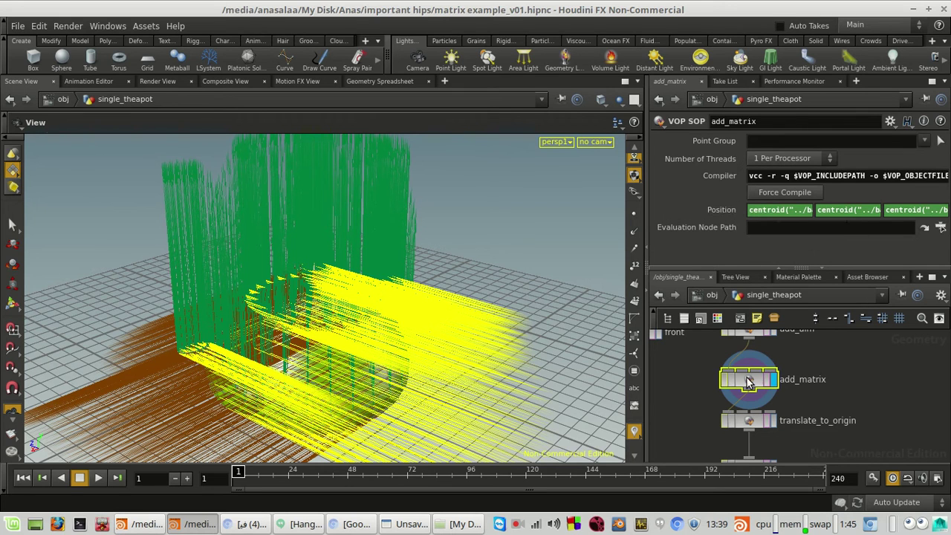
{"action": "scroll", "coordinate": [894, 418], "scroll_direction": "down", "scroll_amount": 3}
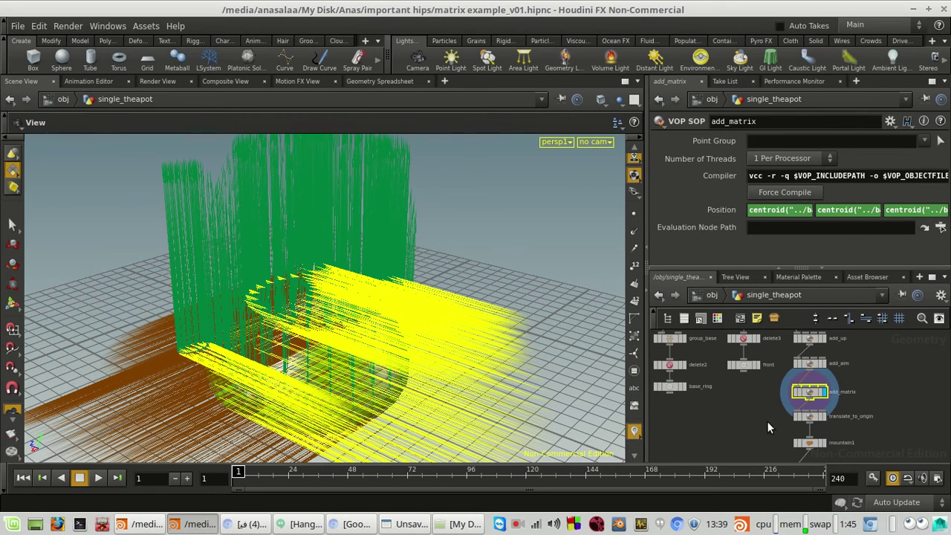
Switch to the matrix_toy scene, view the matrix rows of pointvop2, and return to the matrix example_v01 scene.
{"action": "left_click", "coordinate": [141, 524]}
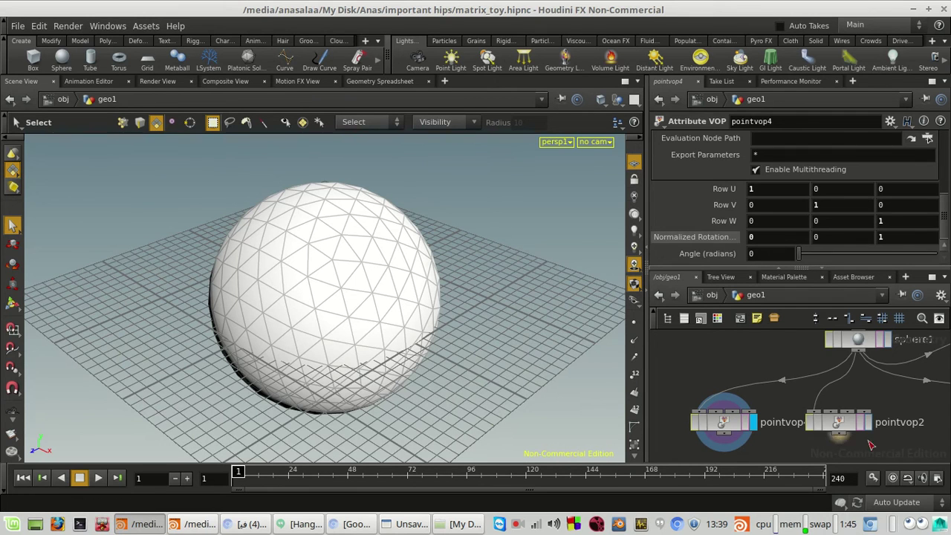
{"action": "left_click", "coordinate": [817, 429]}
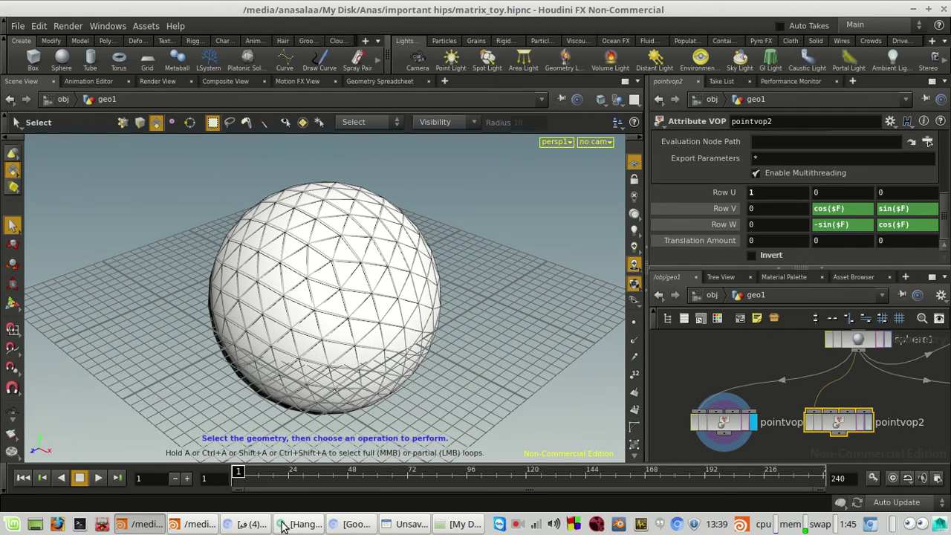
{"action": "left_click", "coordinate": [128, 525]}
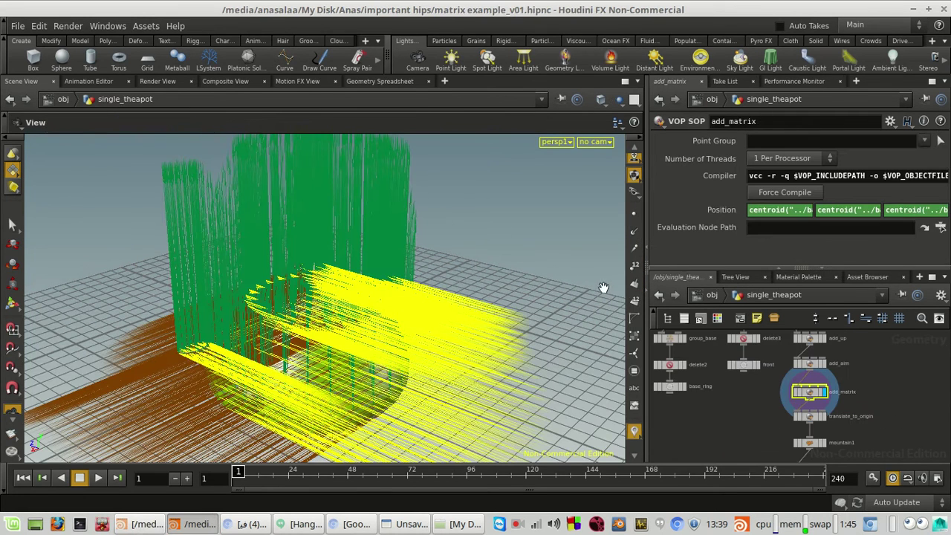
Check the centroid expressions in add_matrix's Position parameter to see that they reference the base_ring node.
{"action": "left_click", "coordinate": [720, 210]}
{"action": "left_click", "coordinate": [720, 210]}
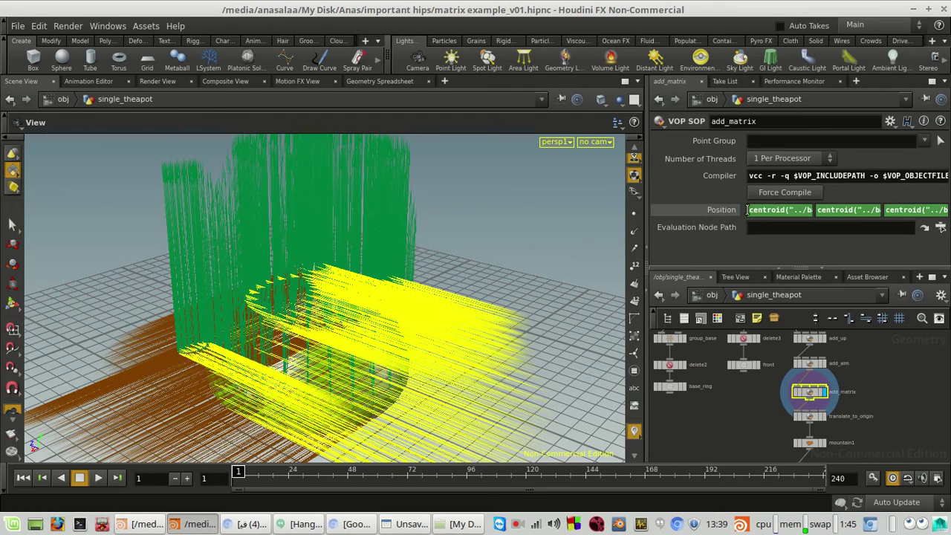
{"action": "left_click", "coordinate": [765, 211]}
{"action": "left_click_drag", "start_coordinate": [894, 210], "coordinate": [764, 213]}
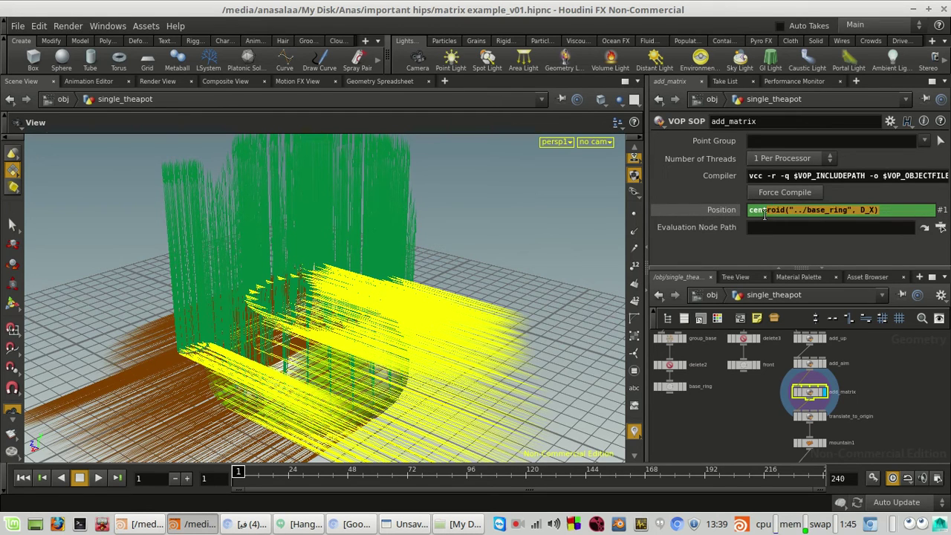
{"action": "left_click", "coordinate": [740, 440]}
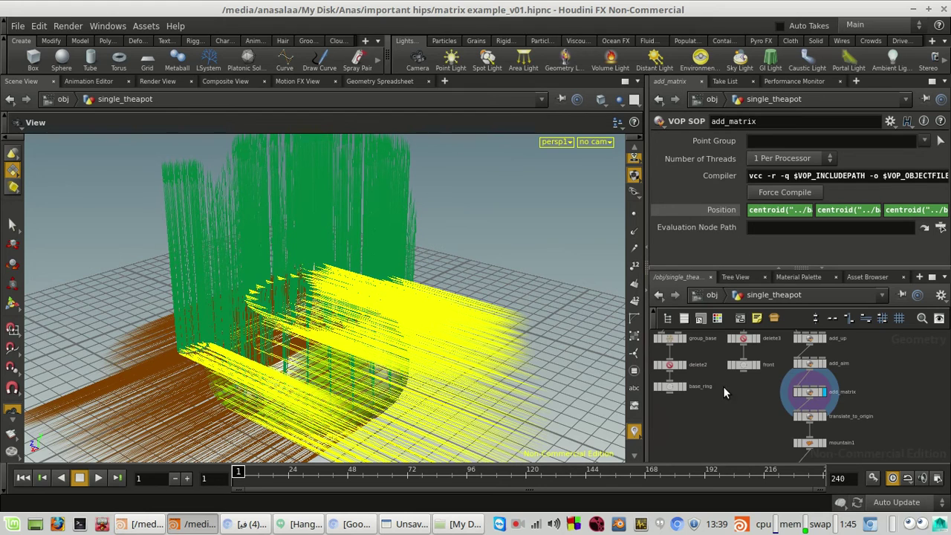
Display the base_ring null with point markers on and look closely at the ring under the lid knob.
{"action": "middle_click_drag", "start_coordinate": [700, 381], "coordinate": [815, 416]}
{"action": "scroll", "coordinate": [754, 405], "scroll_direction": "up", "scroll_amount": 2}
{"action": "scroll", "coordinate": [815, 432], "scroll_direction": "up", "scroll_amount": 1}
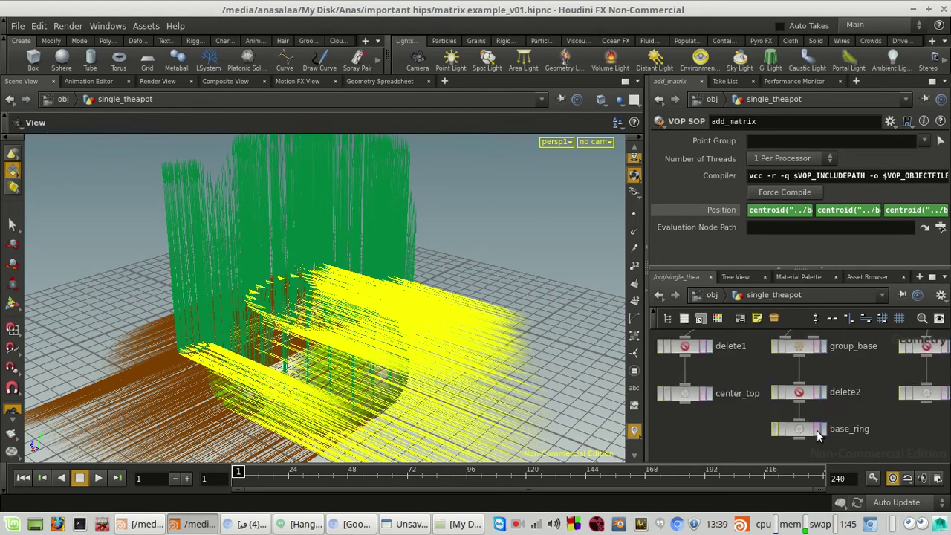
{"action": "left_click", "coordinate": [818, 432]}
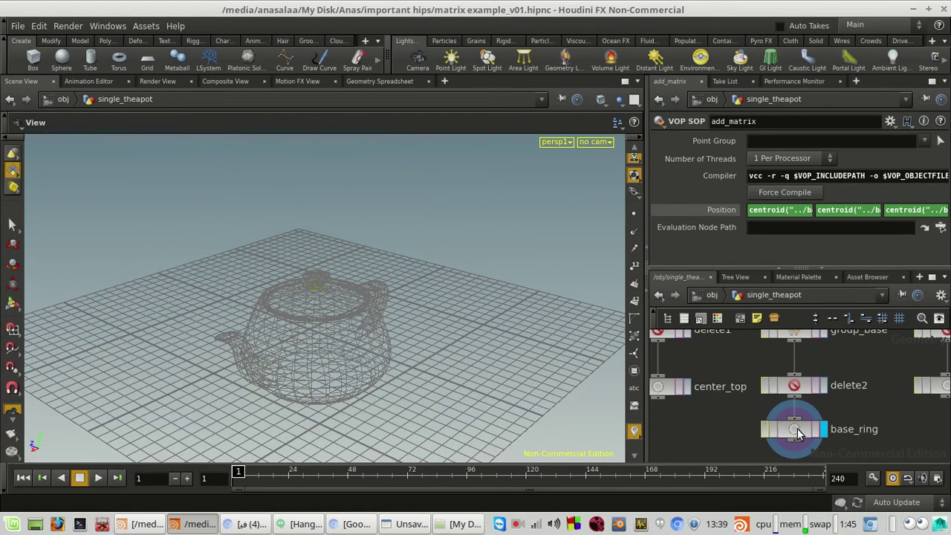
{"action": "left_click", "coordinate": [795, 433]}
{"action": "left_click", "coordinate": [634, 214]}
{"action": "scroll", "coordinate": [326, 293], "scroll_direction": "up", "scroll_amount": 8}
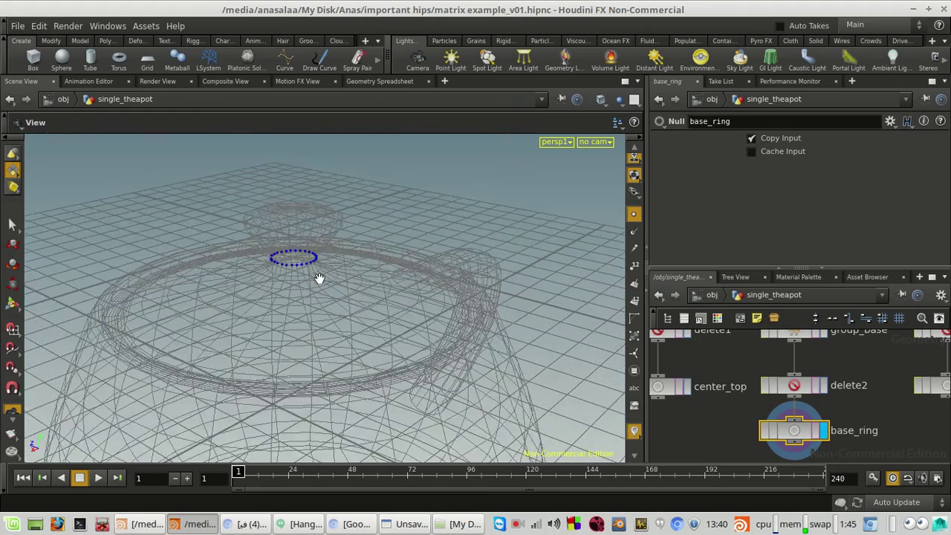
{"action": "middle_click_drag", "start_coordinate": [320, 278], "coordinate": [410, 384]}
{"action": "scroll", "coordinate": [321, 307], "scroll_direction": "up", "scroll_amount": 2}
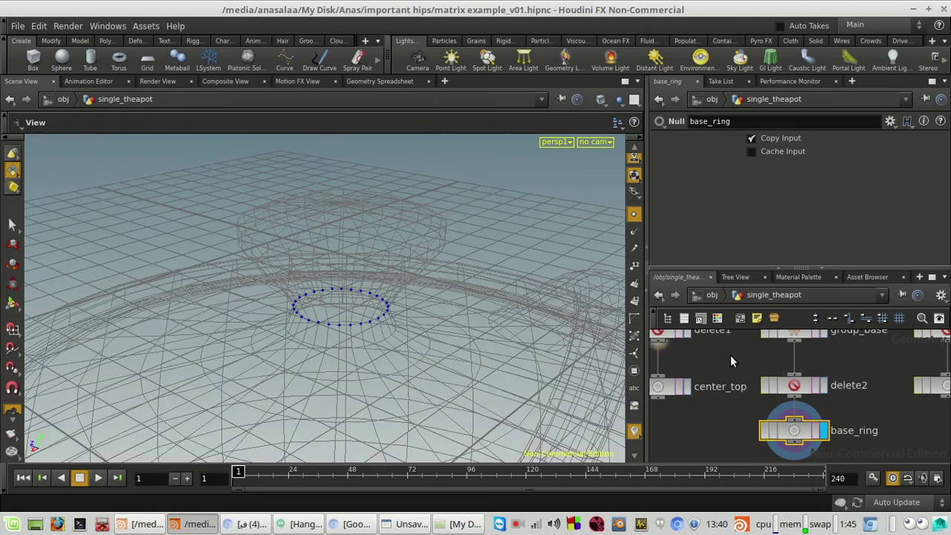
Re-enable the bypassed xform1 node and inspect the base ring on the transformed teapot from several angles.
{"action": "scroll", "coordinate": [823, 372], "scroll_direction": "down", "scroll_amount": 6}
{"action": "middle_click_drag", "start_coordinate": [848, 370], "coordinate": [838, 466]}
{"action": "scroll", "coordinate": [855, 422], "scroll_direction": "up", "scroll_amount": 4}
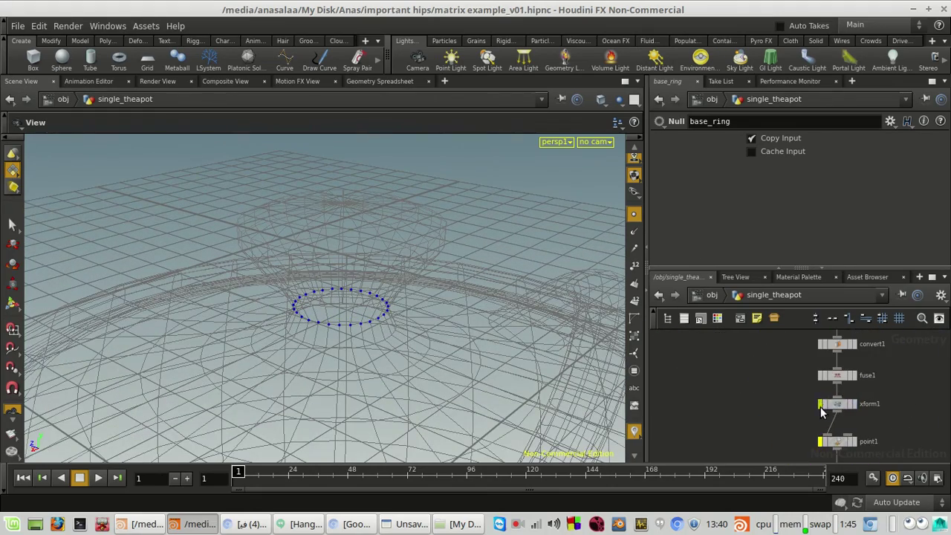
{"action": "scroll", "coordinate": [475, 333], "scroll_direction": "down", "scroll_amount": 10}
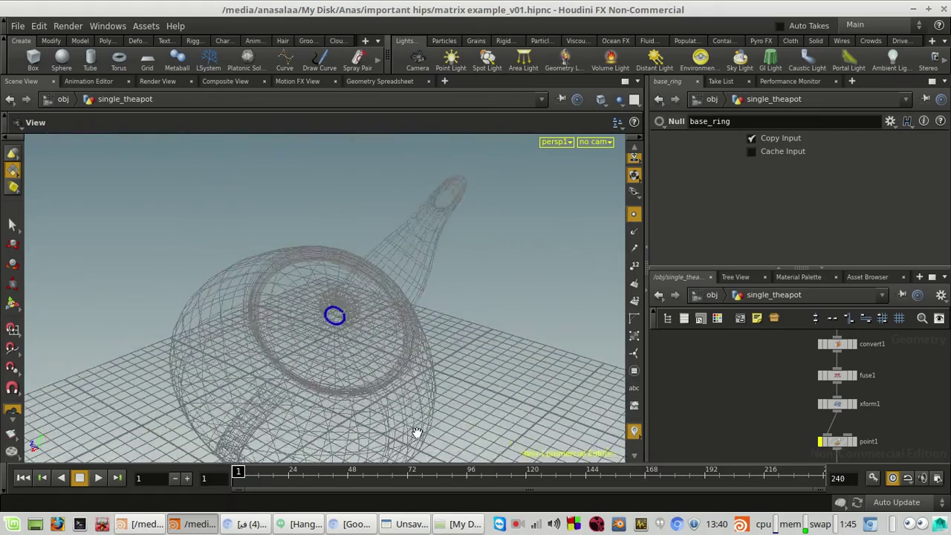
{"action": "left_click_drag", "start_coordinate": [418, 432], "coordinate": [335, 262]}
{"action": "scroll", "coordinate": [933, 403], "scroll_direction": "down", "scroll_amount": 4}
{"action": "middle_click_drag", "start_coordinate": [934, 450], "coordinate": [792, 358]}
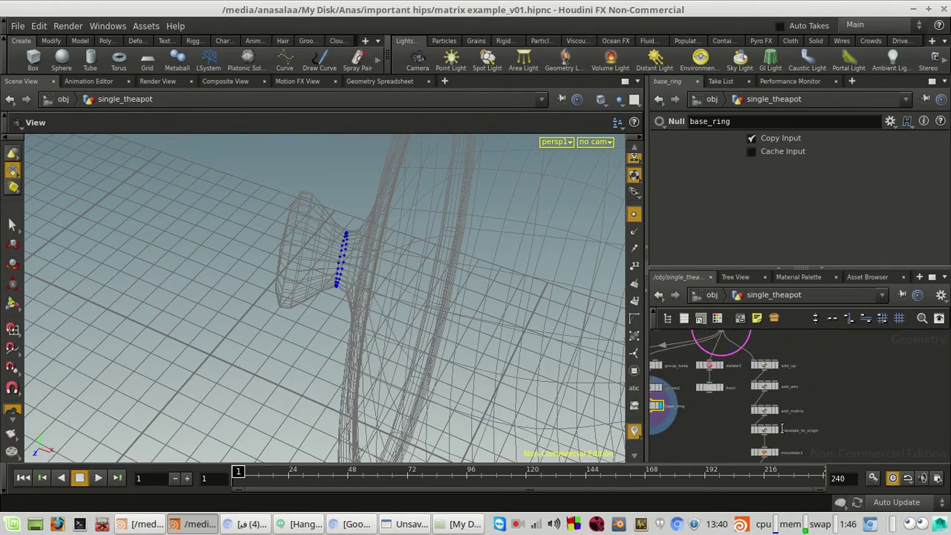
Display the add_matrix node and turn off both the vector visualizers and the point markers in the viewport.
{"action": "scroll", "coordinate": [781, 428], "scroll_direction": "up", "scroll_amount": 4}
{"action": "left_click", "coordinate": [770, 391]}
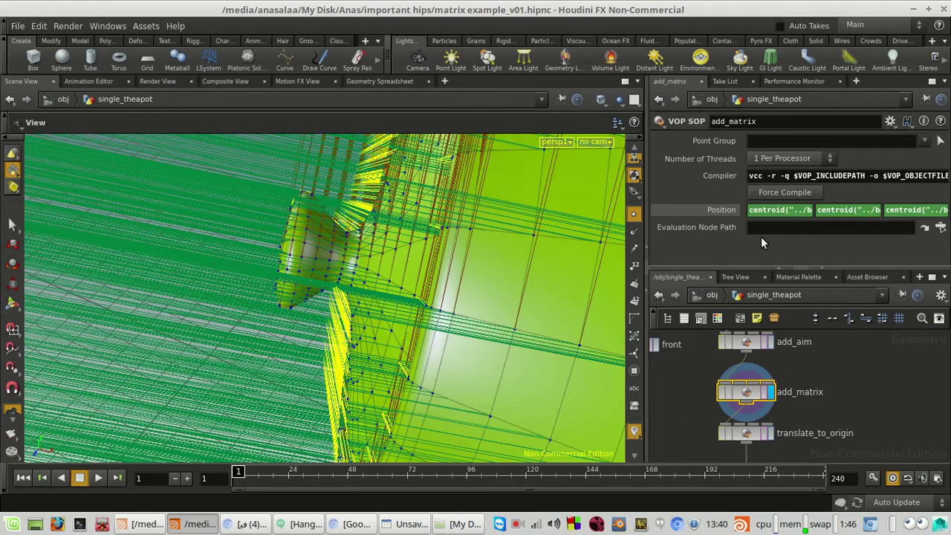
{"action": "scroll", "coordinate": [856, 360], "scroll_direction": "down", "scroll_amount": 2}
{"action": "scroll", "coordinate": [437, 325], "scroll_direction": "down", "scroll_amount": 6}
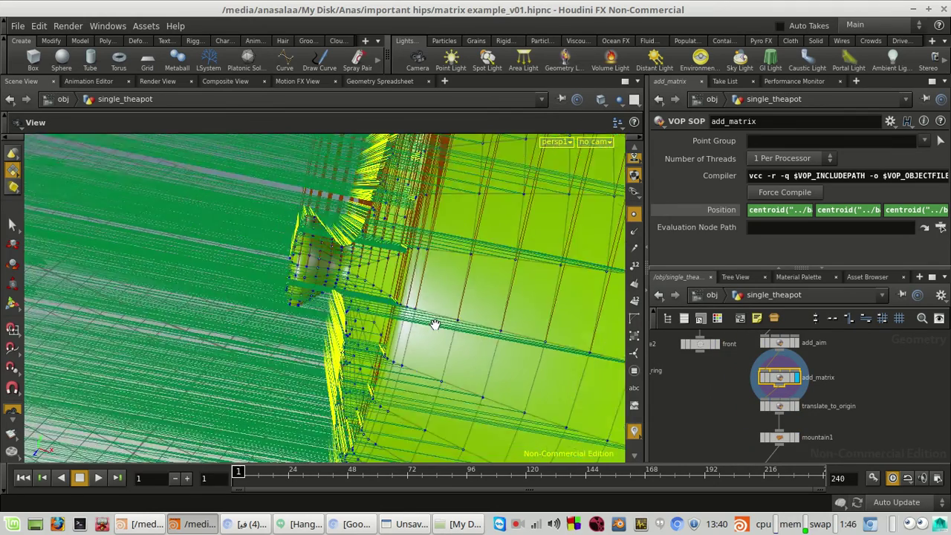
{"action": "left_click", "coordinate": [635, 431]}
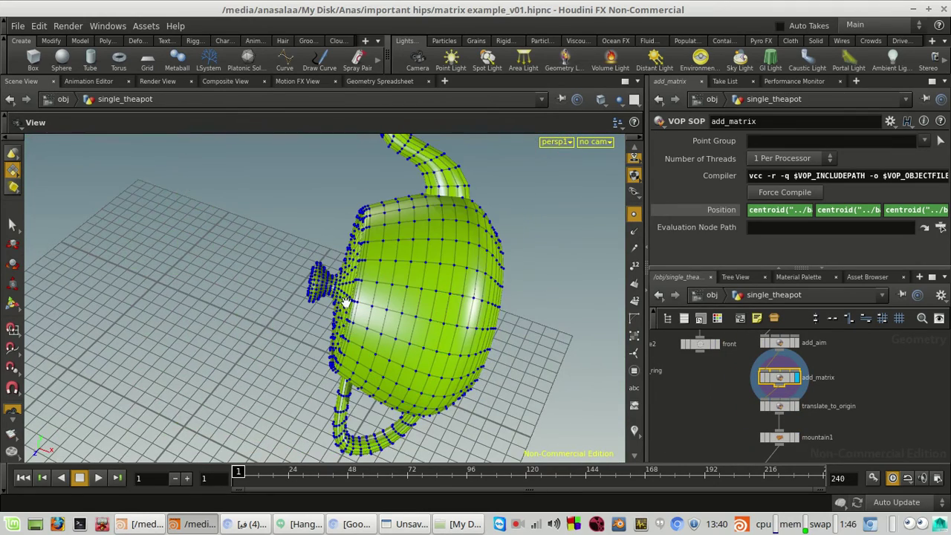
{"action": "scroll", "coordinate": [339, 301], "scroll_direction": "up", "scroll_amount": 1}
{"action": "left_click", "coordinate": [634, 214]}
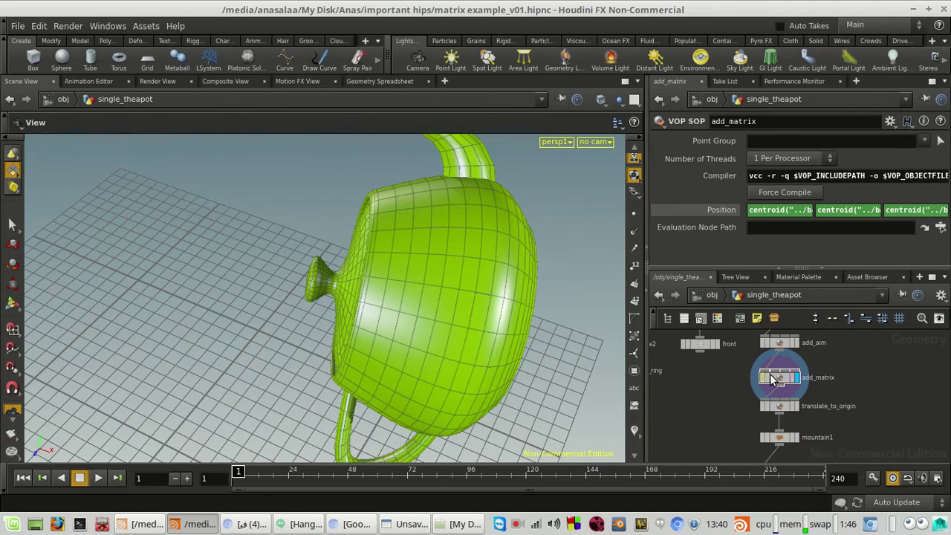
Display the translate_to_origin node and open its VOP network.
{"action": "scroll", "coordinate": [784, 396], "scroll_direction": "up", "scroll_amount": 3}
{"action": "scroll", "coordinate": [415, 333], "scroll_direction": "down", "scroll_amount": 1}
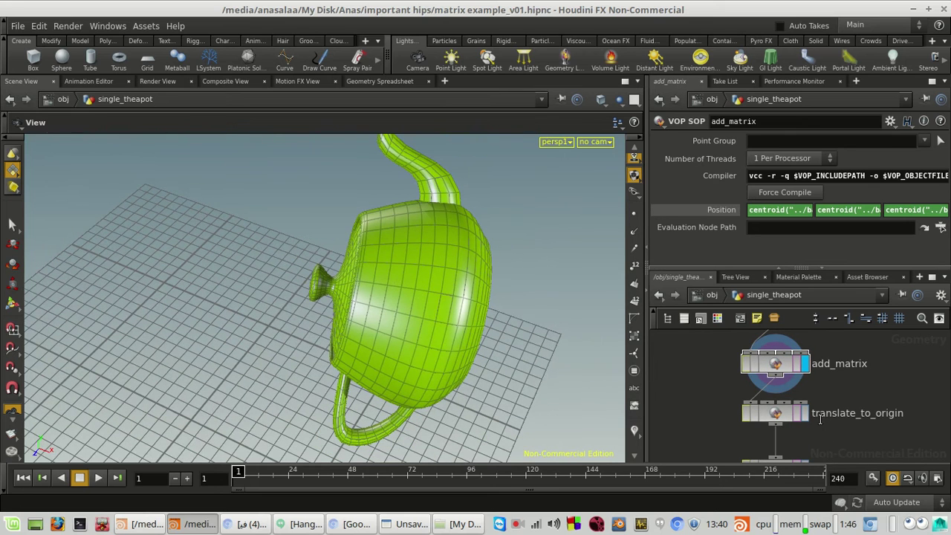
{"action": "left_click", "coordinate": [806, 413]}
{"action": "left_click", "coordinate": [778, 418]}
{"action": "double_click", "coordinate": [777, 413]}
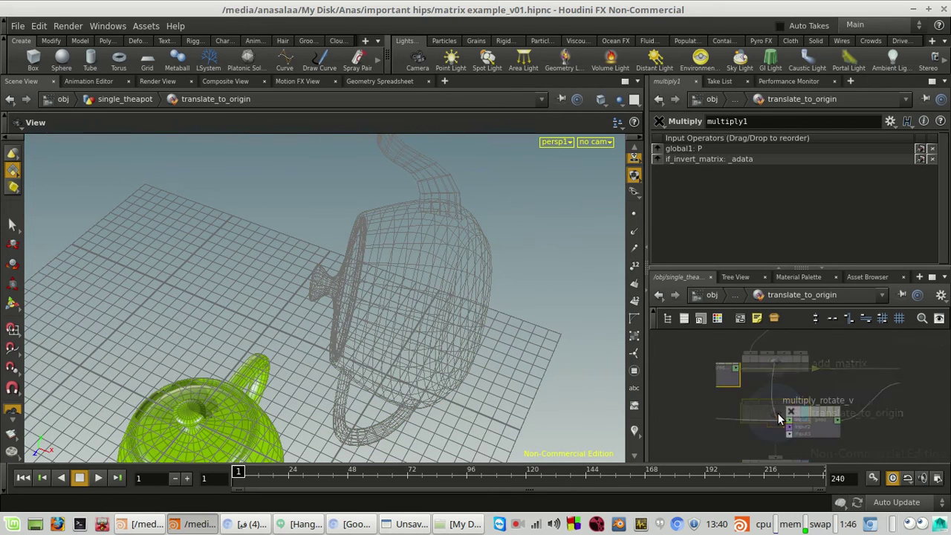
{"action": "scroll", "coordinate": [840, 442], "scroll_direction": "up", "scroll_amount": 3}
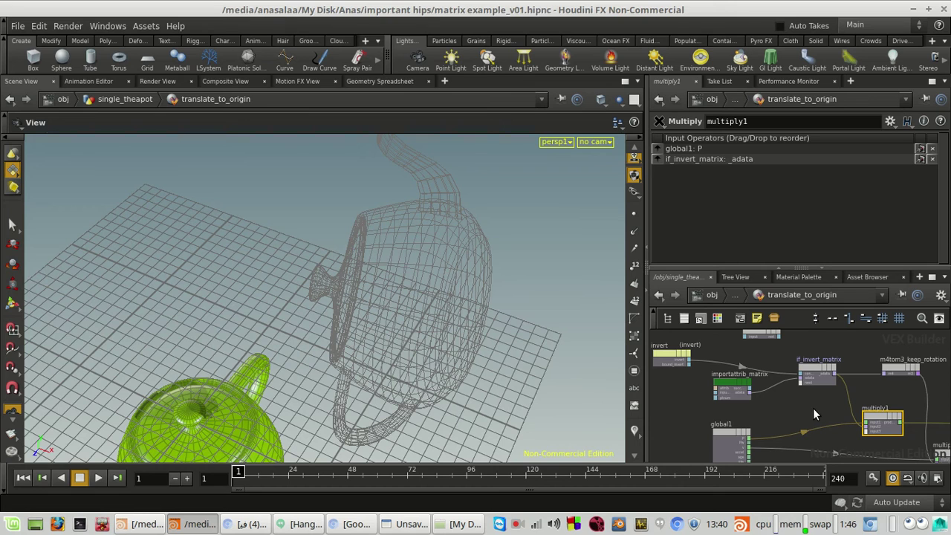
{"action": "scroll", "coordinate": [794, 401], "scroll_direction": "up", "scroll_amount": 3}
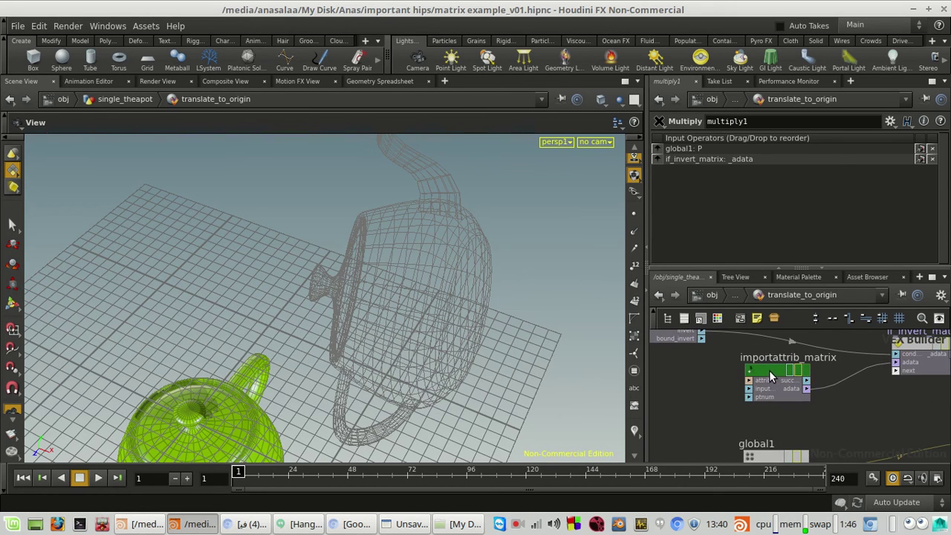
Examine importattrib_matrix and how the imported matrix feeds multiply1 and multiply_rotate_v, comparing it with the teapot in the viewport.
{"action": "left_click_drag", "start_coordinate": [773, 385], "coordinate": [777, 387]}
{"action": "middle_click_drag", "start_coordinate": [860, 422], "coordinate": [645, 395]}
{"action": "scroll", "coordinate": [756, 387], "scroll_direction": "down", "scroll_amount": 3}
{"action": "middle_click_drag", "start_coordinate": [757, 387], "coordinate": [710, 386]}
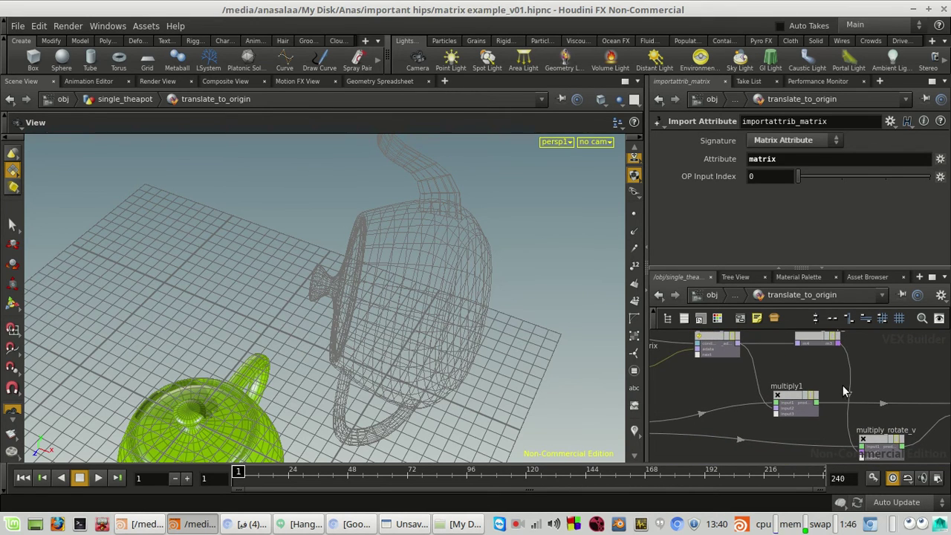
{"action": "middle_click_drag", "start_coordinate": [921, 388], "coordinate": [938, 356]}
{"action": "left_click_drag", "start_coordinate": [379, 385], "coordinate": [374, 347]}
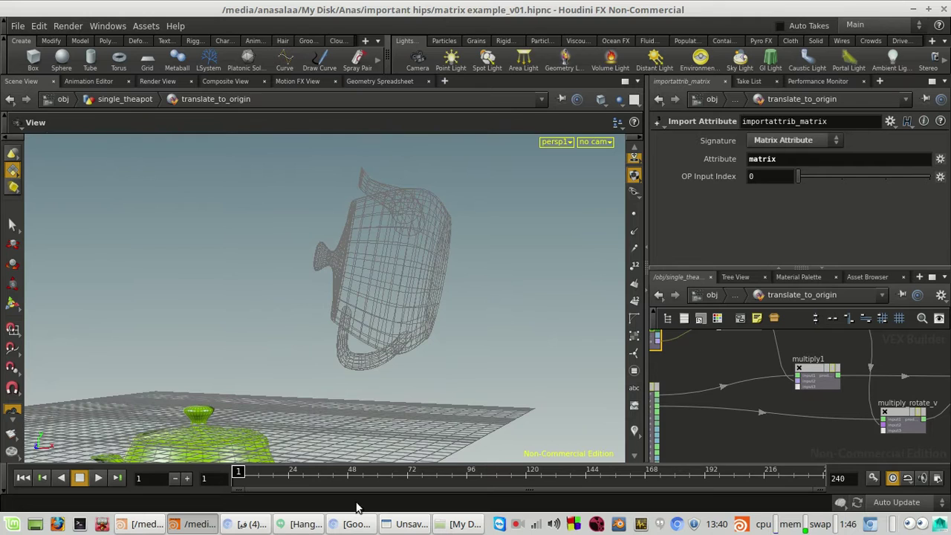
Switch to the Pinta drawing, add a new layer, and fill it with black using the Paint Bucket.
{"action": "left_click", "coordinate": [299, 527]}
{"action": "left_click", "coordinate": [298, 527]}
{"action": "left_click", "coordinate": [404, 524]}
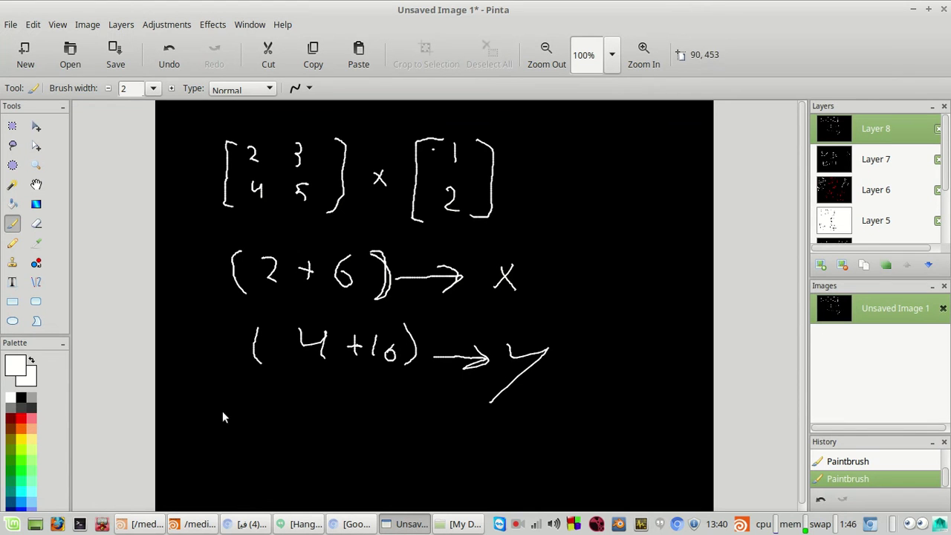
{"action": "left_click", "coordinate": [819, 264]}
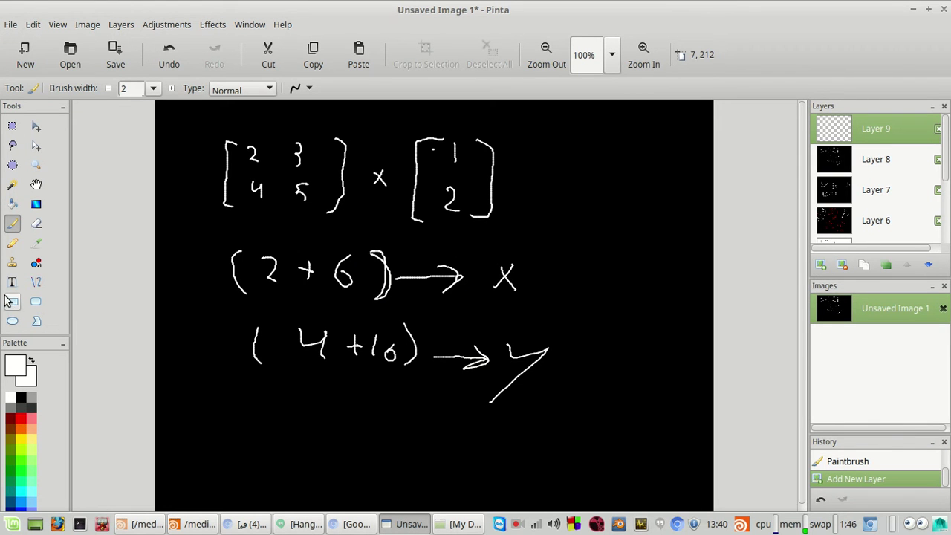
{"action": "left_click", "coordinate": [13, 206]}
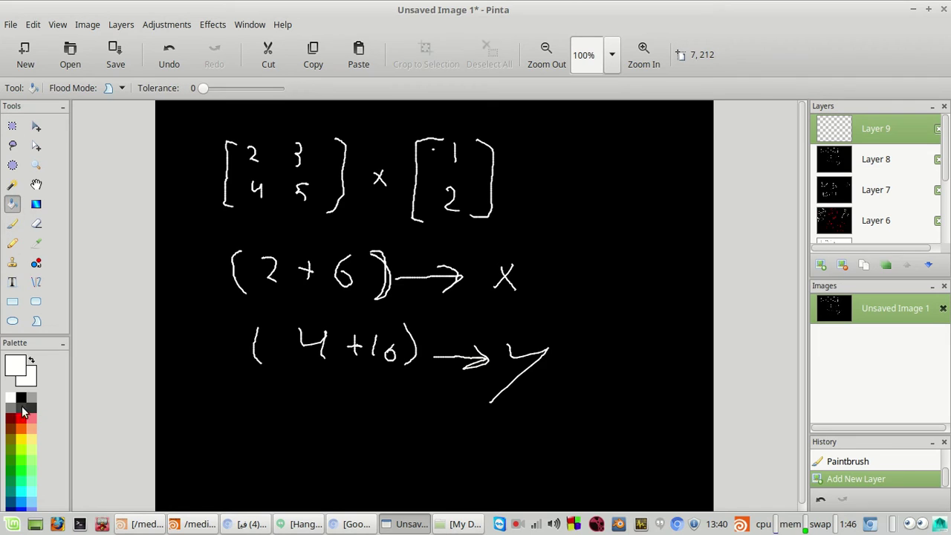
{"action": "left_click", "coordinate": [400, 376]}
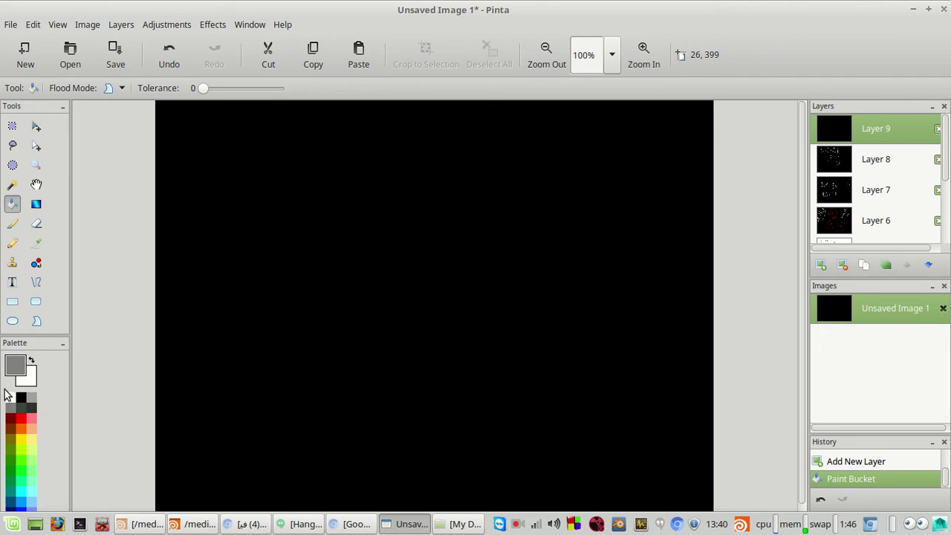
Sketch a small teapot-like closed outline in white with the Paintbrush near the canvas's upper-left corner.
{"action": "left_click", "coordinate": [13, 224]}
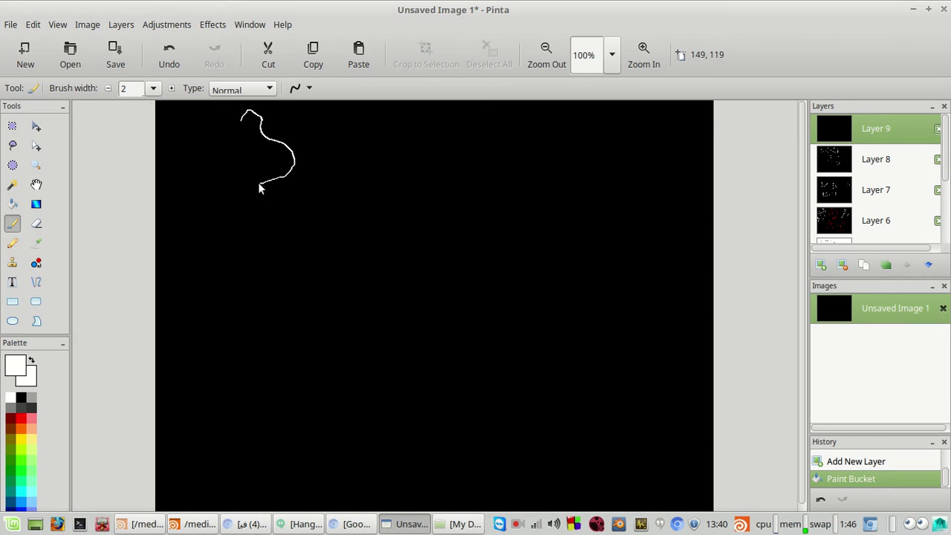
{"action": "left_click_drag", "start_coordinate": [242, 129], "coordinate": [257, 121]}
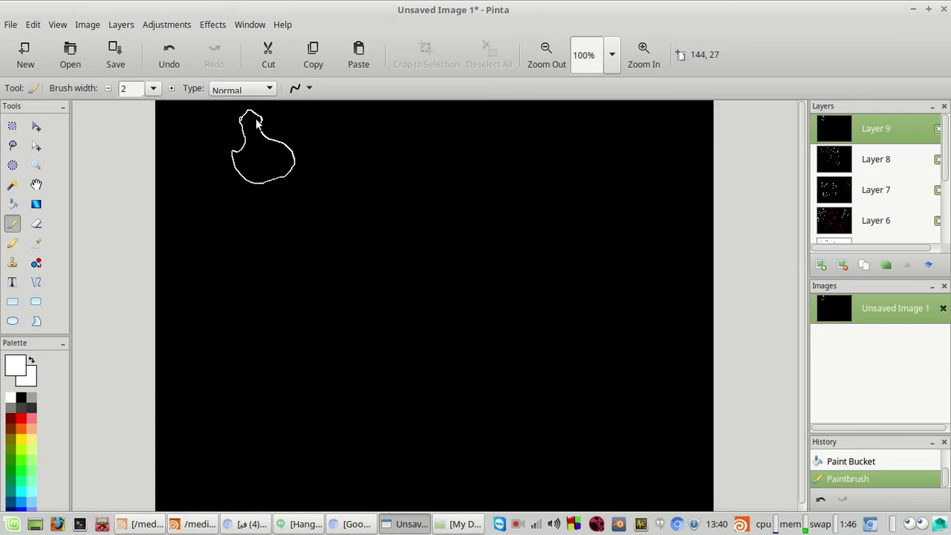
Replace the teapot outline with a hand-drawn circle, the handwritten label "X Form" and an empty pair of matrix brackets.
{"action": "key", "text": "ctrl+z"}
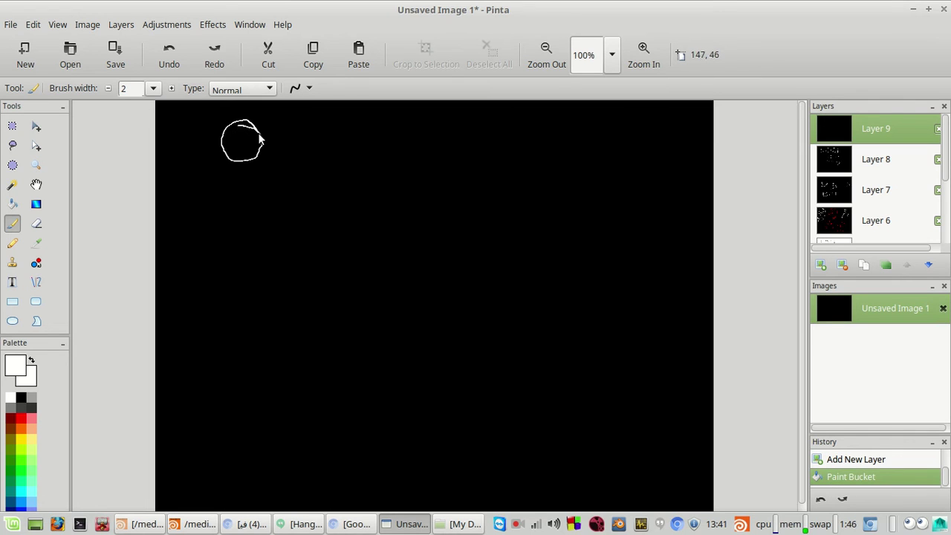
{"action": "left_click_drag", "start_coordinate": [259, 138], "coordinate": [260, 148]}
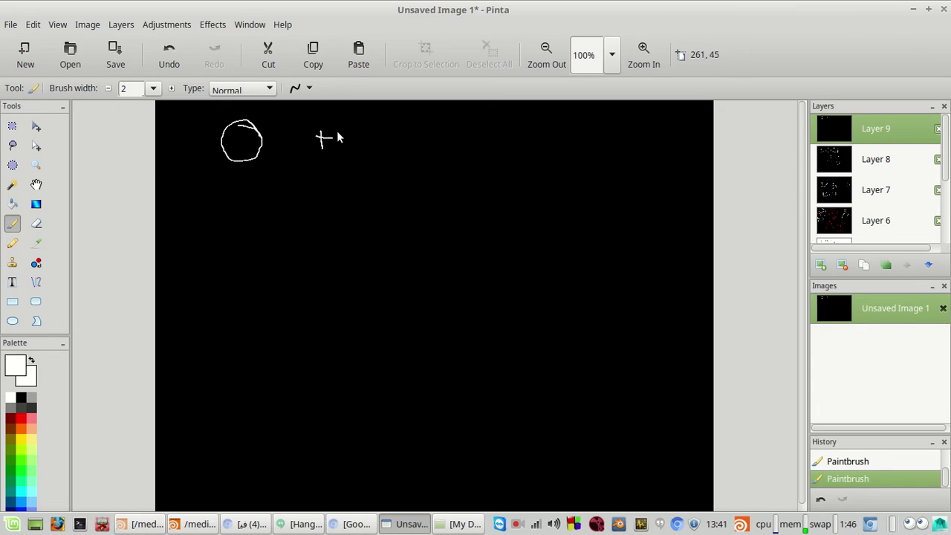
{"action": "key", "text": "ctrl+z"}
{"action": "left_click_drag", "start_coordinate": [334, 130], "coordinate": [327, 147]}
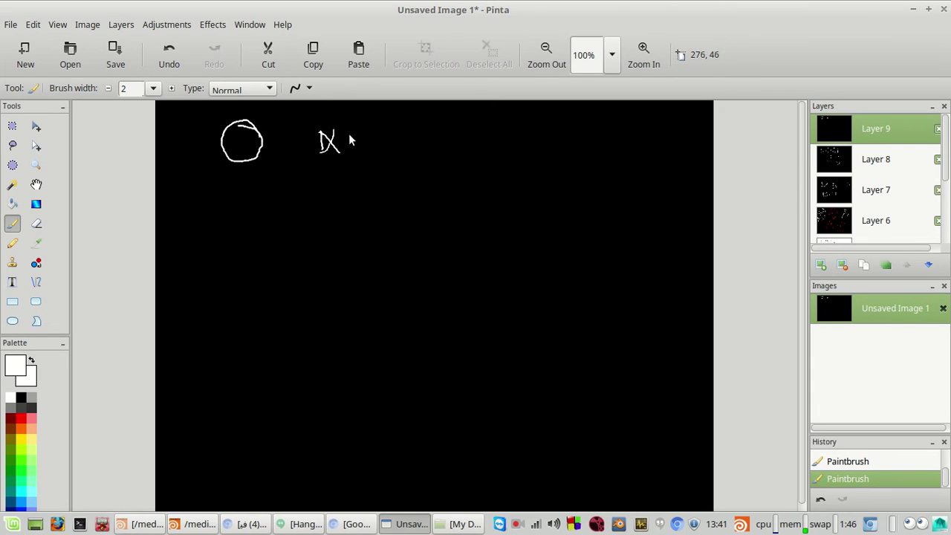
{"action": "left_click_drag", "start_coordinate": [388, 138], "coordinate": [389, 150]}
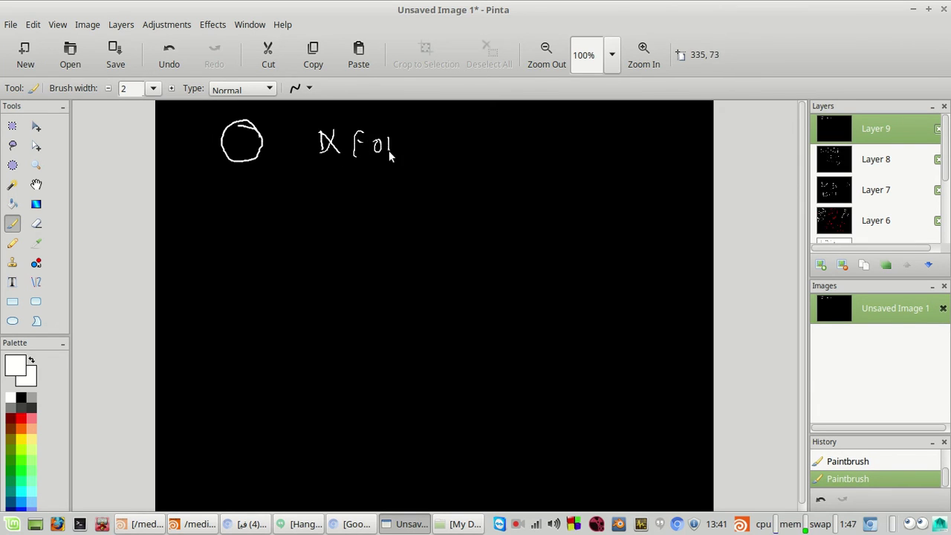
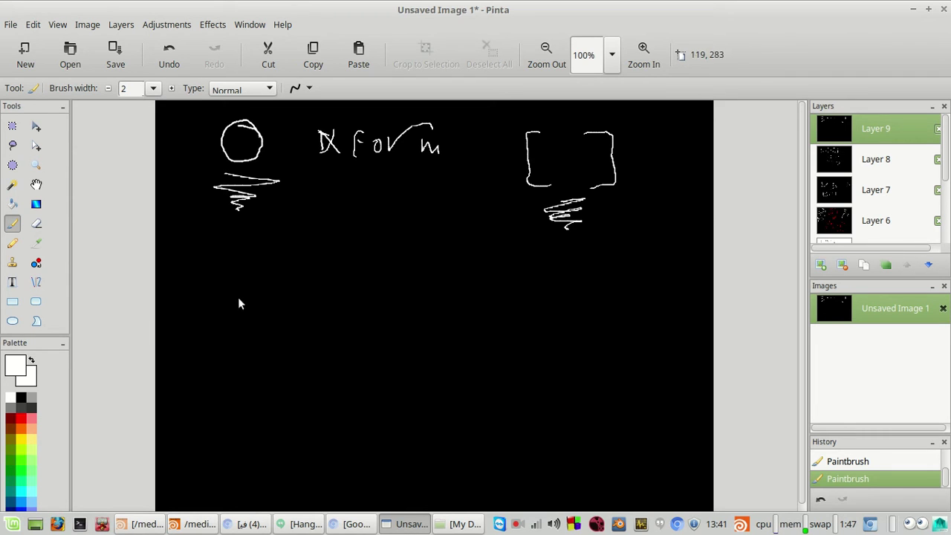
Switch to Houdini, display xform1 in the single_theapot network to view the transformed teapot, and return to the Pinta drawing.
{"action": "left_click", "coordinate": [198, 524]}
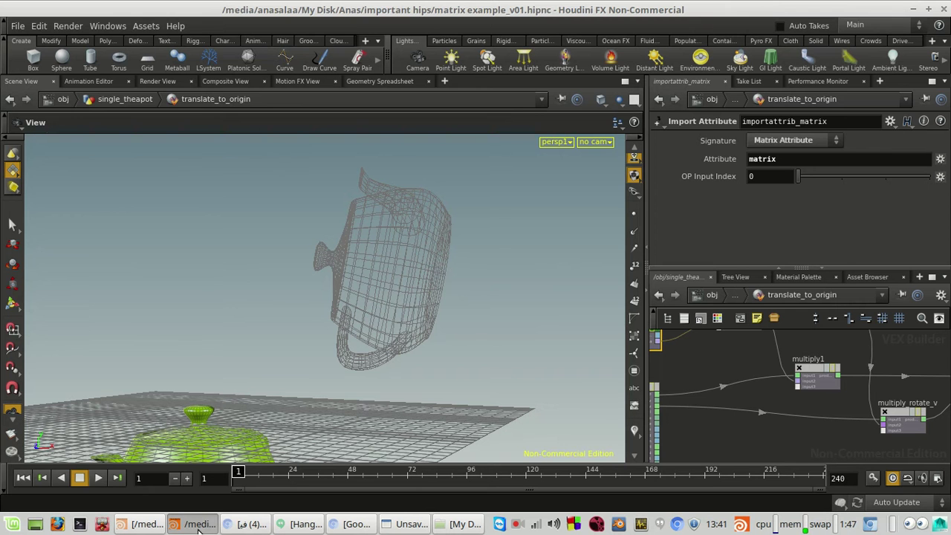
{"action": "key", "text": "u"}
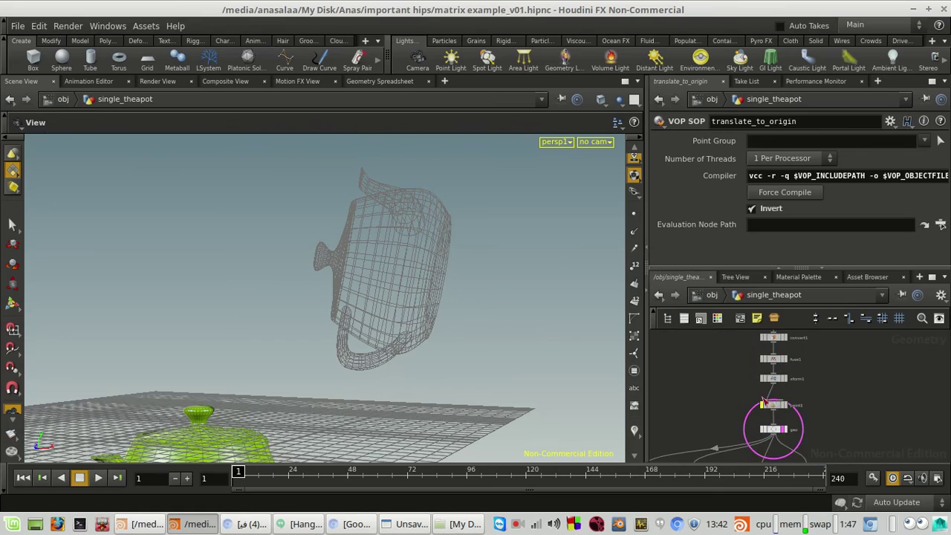
{"action": "scroll", "coordinate": [792, 381], "scroll_direction": "up", "scroll_amount": 5}
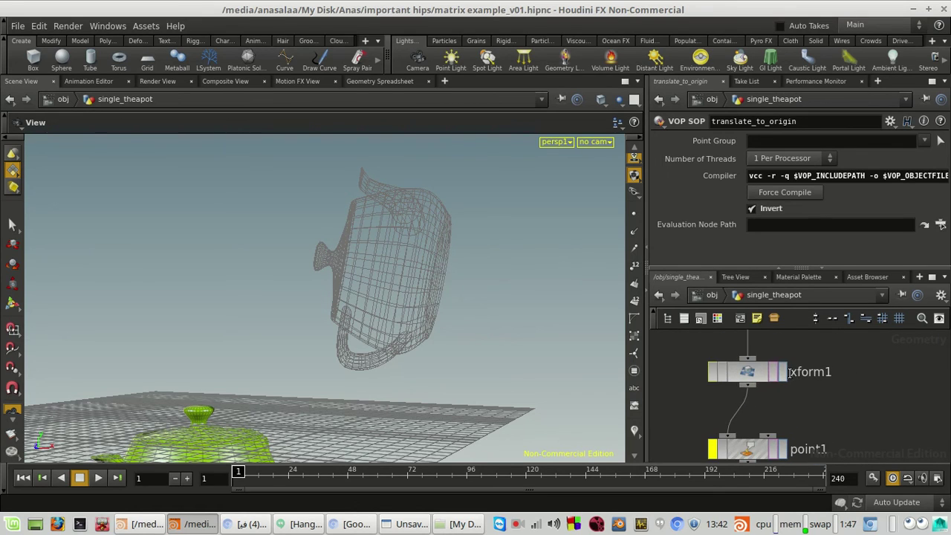
{"action": "left_click", "coordinate": [784, 371]}
{"action": "left_click_drag", "start_coordinate": [472, 319], "coordinate": [438, 334]}
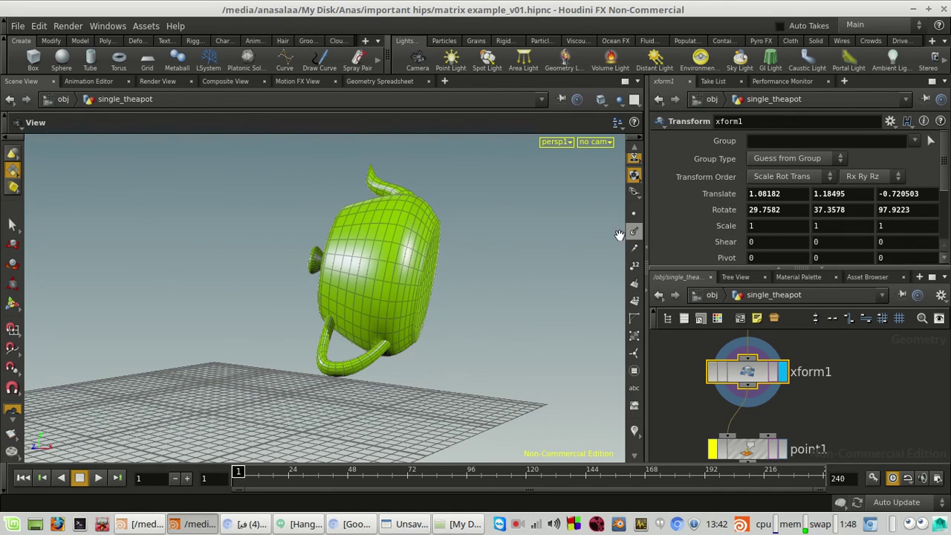
{"action": "right_click_drag", "start_coordinate": [529, 252], "coordinate": [474, 257]}
{"action": "left_click_drag", "start_coordinate": [473, 257], "coordinate": [534, 260]}
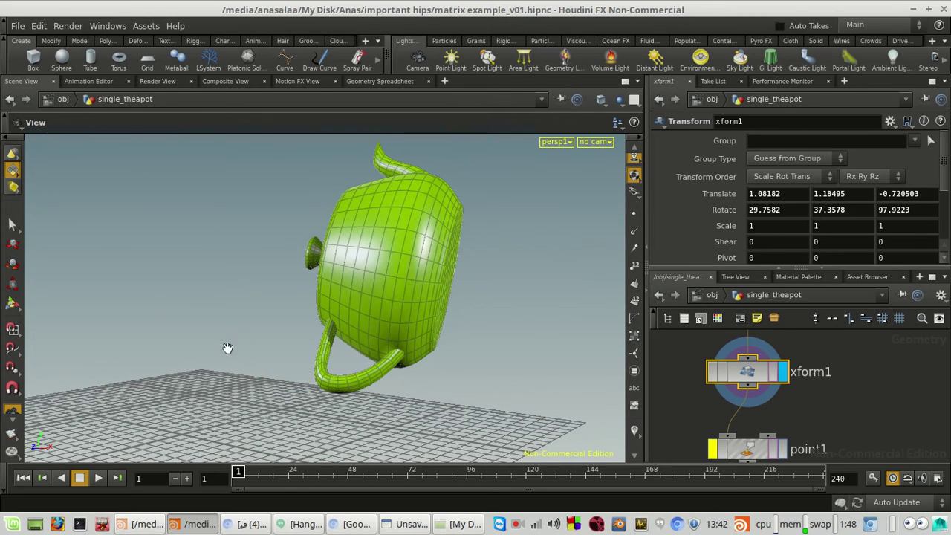
{"action": "right_click_drag", "start_coordinate": [392, 315], "coordinate": [334, 367]}
{"action": "left_click", "coordinate": [196, 524]}
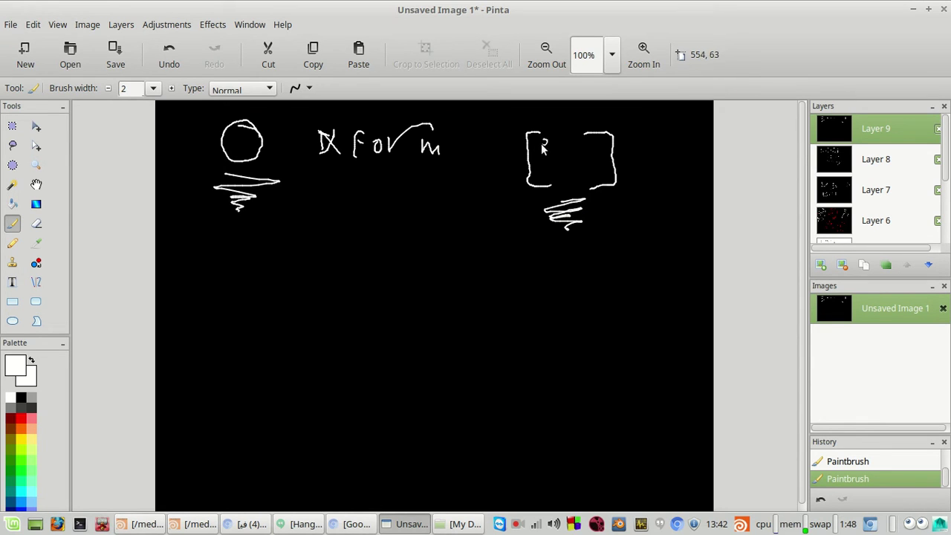
{"action": "left_click_drag", "start_coordinate": [546, 139], "coordinate": [545, 179]}
{"action": "key", "text": "ctrl+z"}
{"action": "key", "text": "ctrl+z"}
{"action": "key", "text": "ctrl+z"}
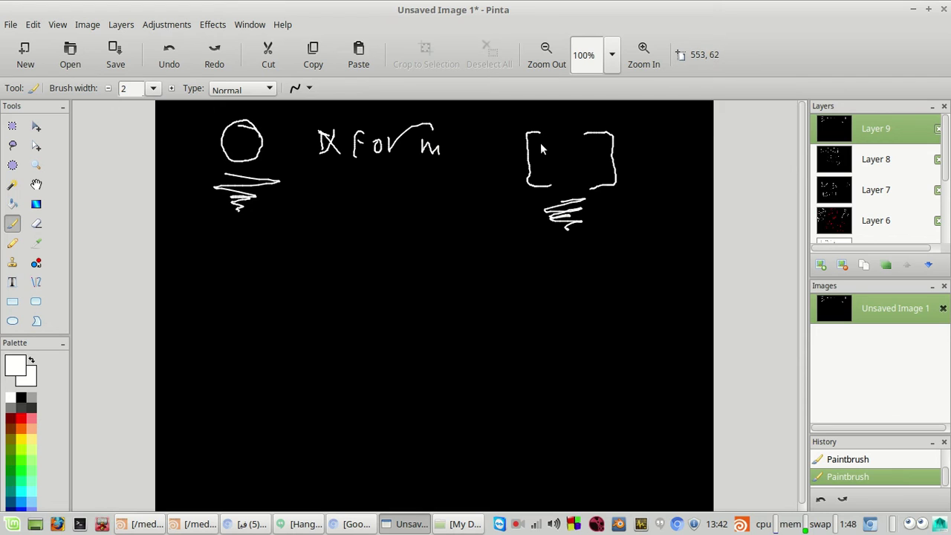
{"action": "left_click_drag", "start_coordinate": [542, 145], "coordinate": [551, 146]}
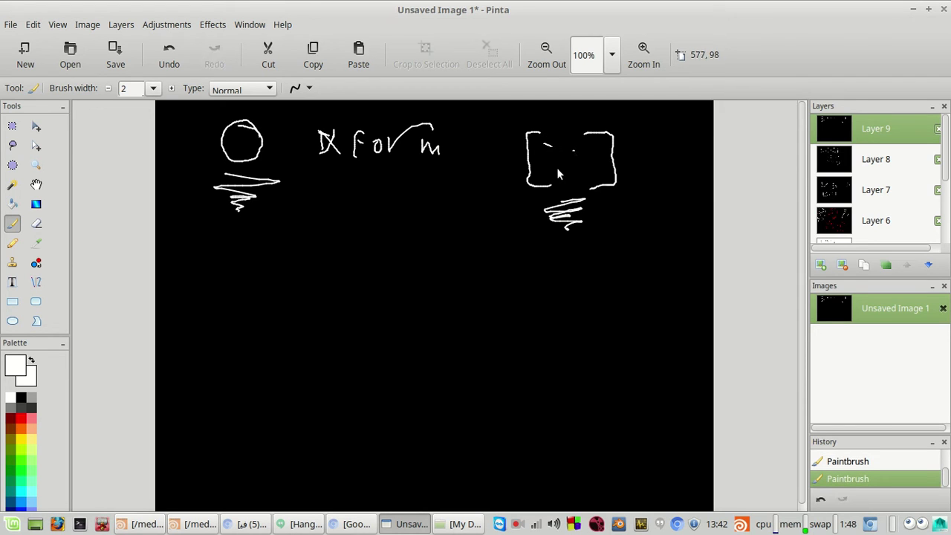
{"action": "key", "text": "ctrl+z"}
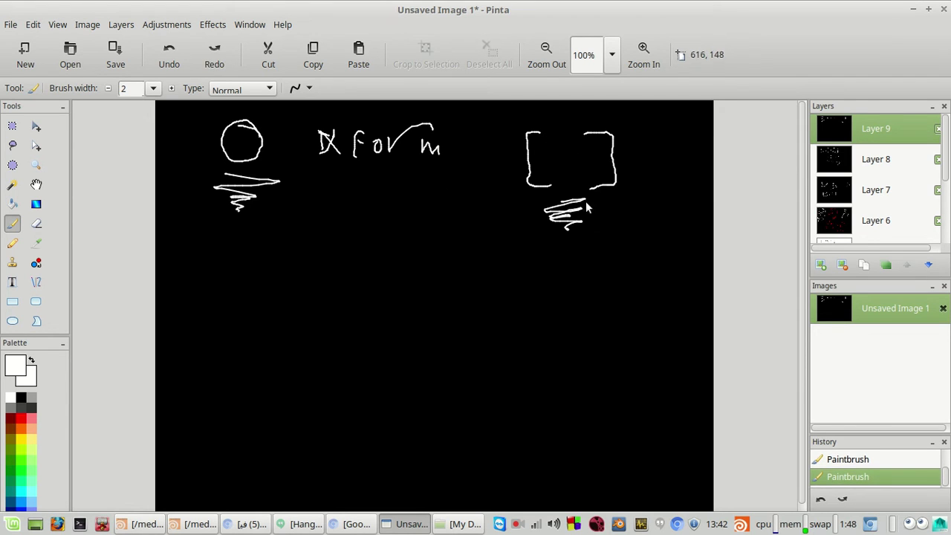
Paint two rows of short placeholder dashes inside the matrix brackets.
{"action": "left_click_drag", "start_coordinate": [535, 146], "coordinate": [543, 145]}
{"action": "left_click", "coordinate": [563, 140]}
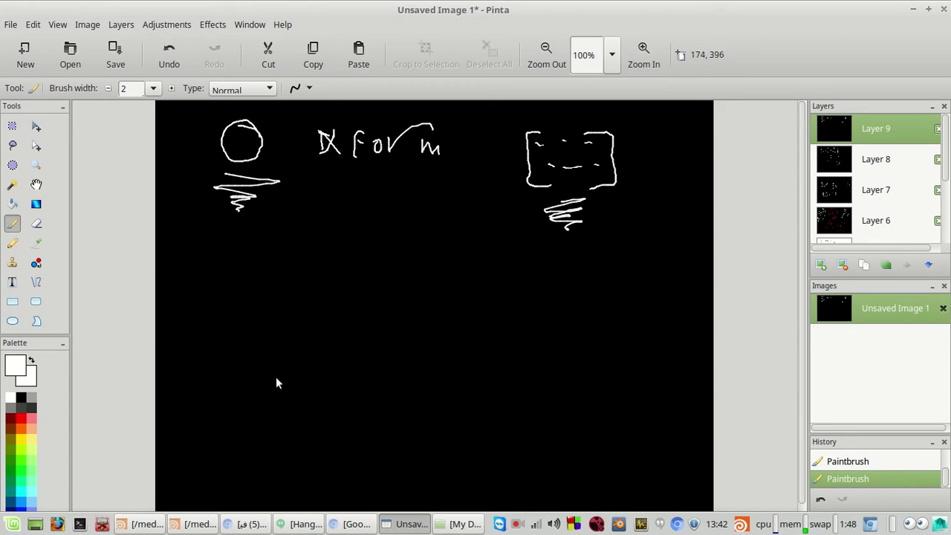
Switch to Houdini and examine the teapot displayed at xform1 from several angles, along with the branches below the geo node.
{"action": "left_click", "coordinate": [220, 523]}
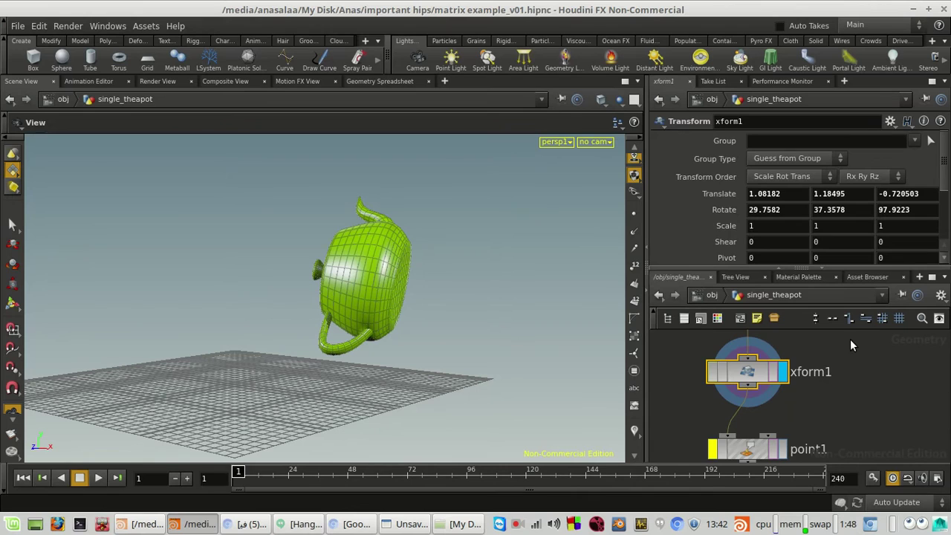
{"action": "scroll", "coordinate": [856, 368], "scroll_direction": "down", "scroll_amount": 2}
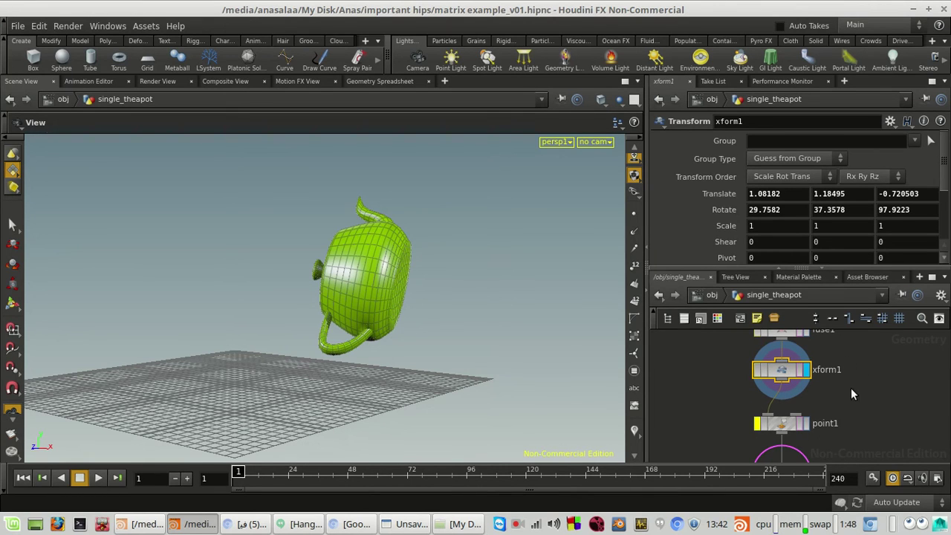
{"action": "scroll", "coordinate": [859, 405], "scroll_direction": "down", "scroll_amount": 4}
{"action": "scroll", "coordinate": [869, 413], "scroll_direction": "up", "scroll_amount": 3}
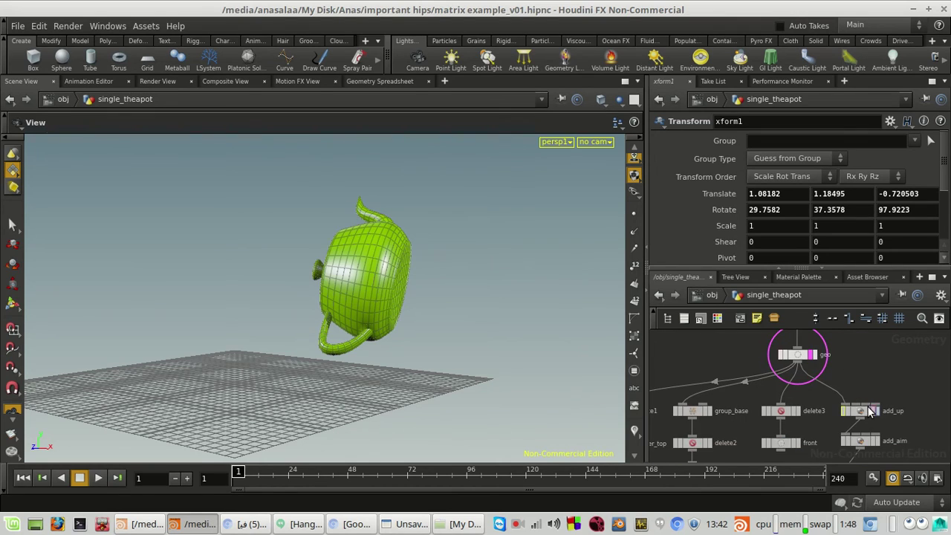
{"action": "scroll", "coordinate": [870, 413], "scroll_direction": "up", "scroll_amount": 2}
{"action": "scroll", "coordinate": [398, 298], "scroll_direction": "up", "scroll_amount": 5}
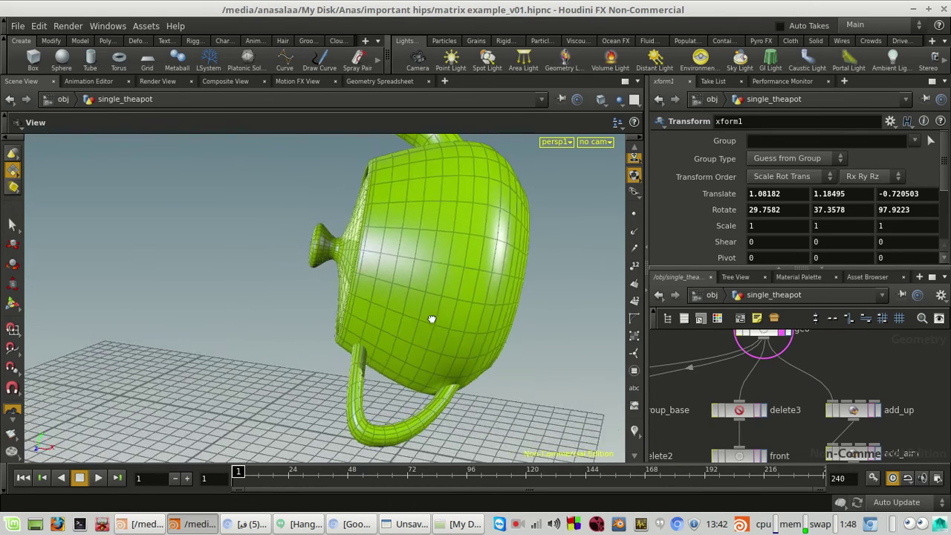
{"action": "left_click_drag", "start_coordinate": [431, 319], "coordinate": [319, 375]}
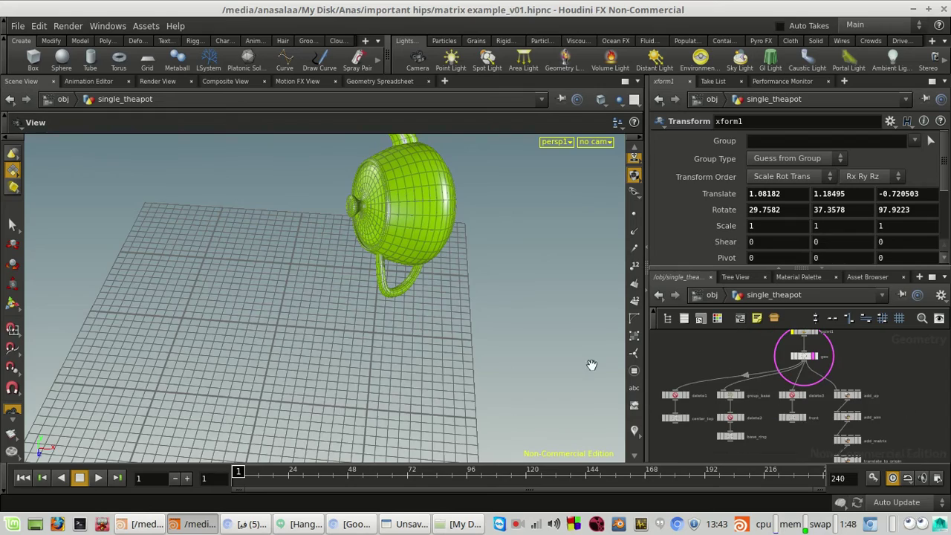
{"action": "left_click_drag", "start_coordinate": [290, 419], "coordinate": [243, 389]}
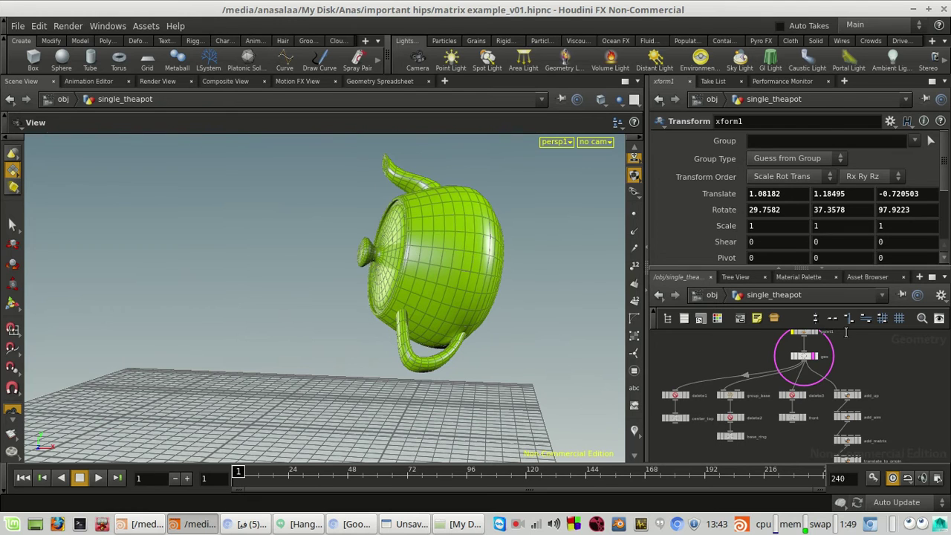
Bypass xform1 to view the teapot untransformed on the grid, and re-enable the node to compare its transformed position.
{"action": "middle_click_drag", "start_coordinate": [841, 352], "coordinate": [834, 424]}
{"action": "scroll", "coordinate": [834, 424], "scroll_direction": "up", "scroll_amount": 2}
{"action": "scroll", "coordinate": [764, 365], "scroll_direction": "up", "scroll_amount": 1}
{"action": "left_click", "coordinate": [764, 364]}
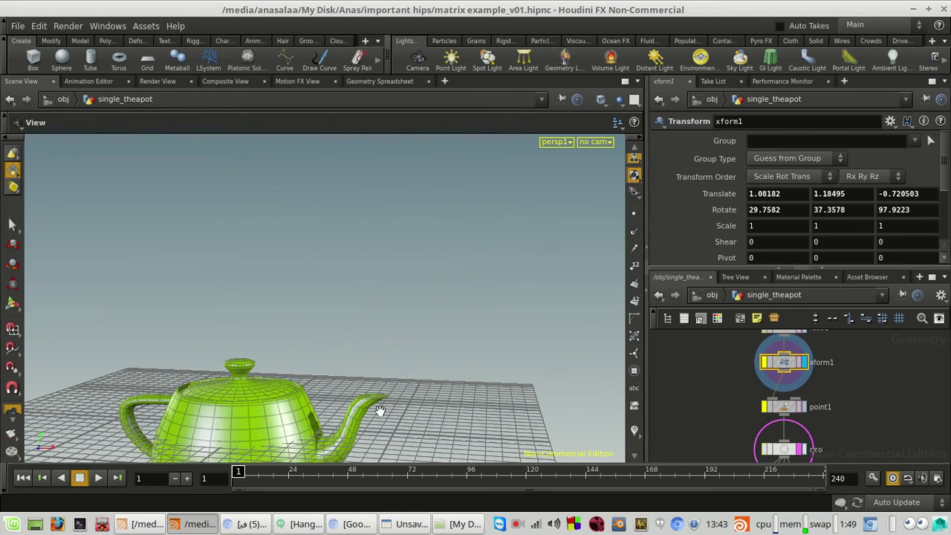
{"action": "left_click_drag", "start_coordinate": [379, 411], "coordinate": [313, 313]}
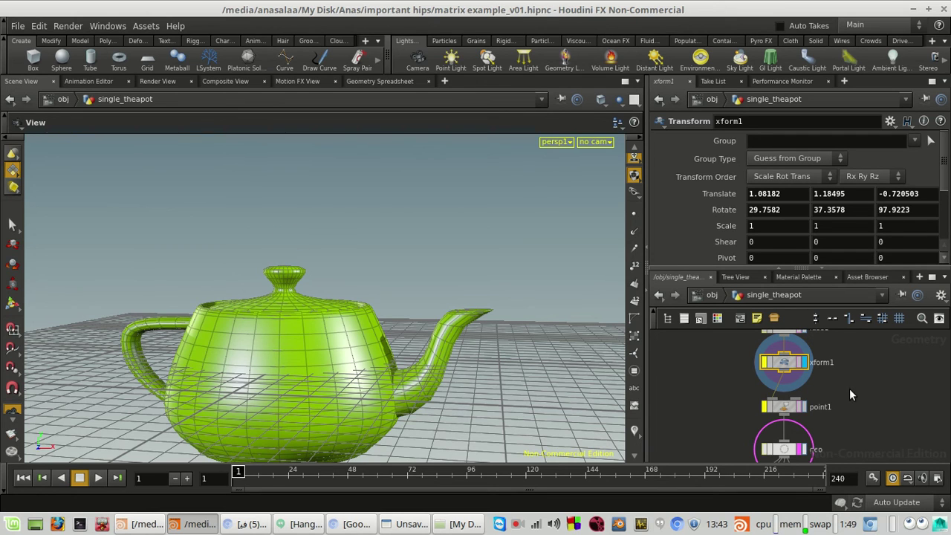
{"action": "scroll", "coordinate": [848, 392], "scroll_direction": "down", "scroll_amount": 3}
{"action": "scroll", "coordinate": [822, 403], "scroll_direction": "up", "scroll_amount": 2}
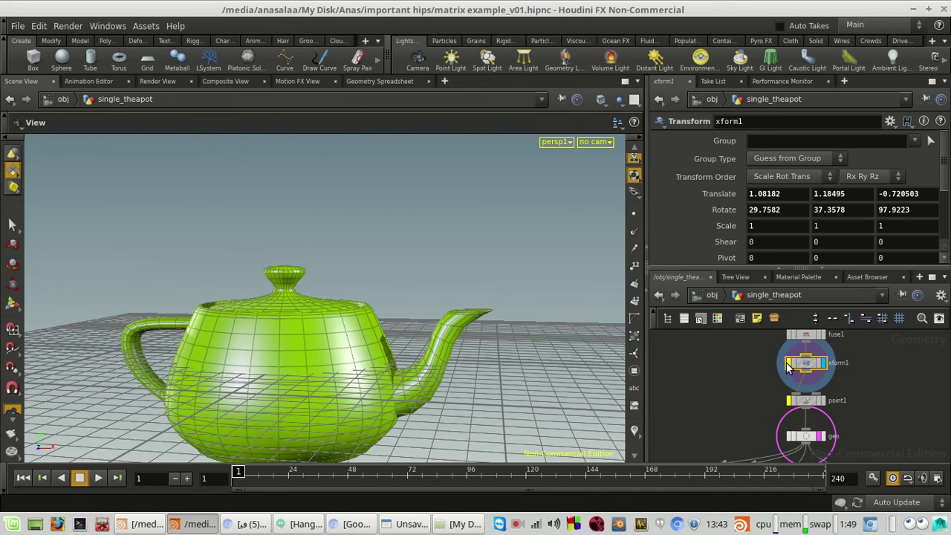
{"action": "left_click_drag", "start_coordinate": [446, 297], "coordinate": [488, 312]}
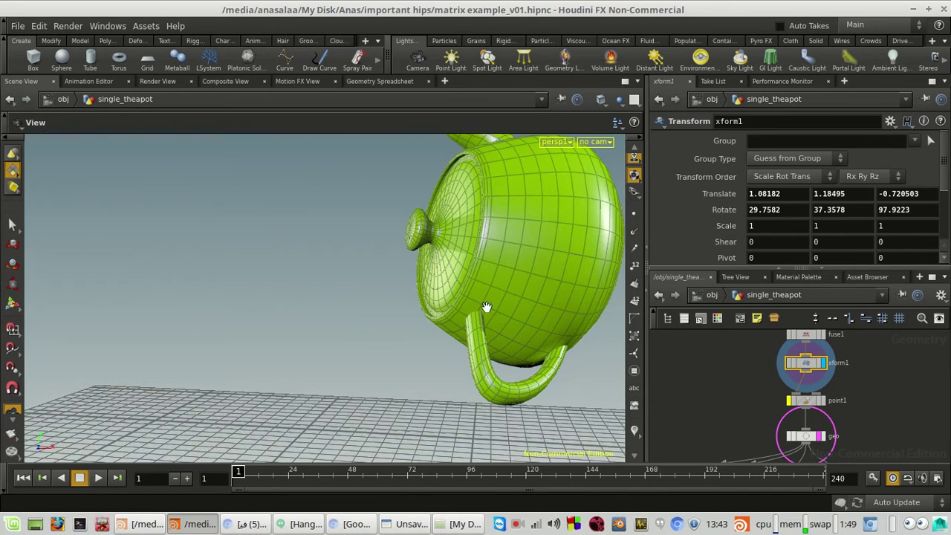
Display the add_up node in the single_theapot network and check its Top and Base parameters.
{"action": "scroll", "coordinate": [940, 363], "scroll_direction": "down", "scroll_amount": 4}
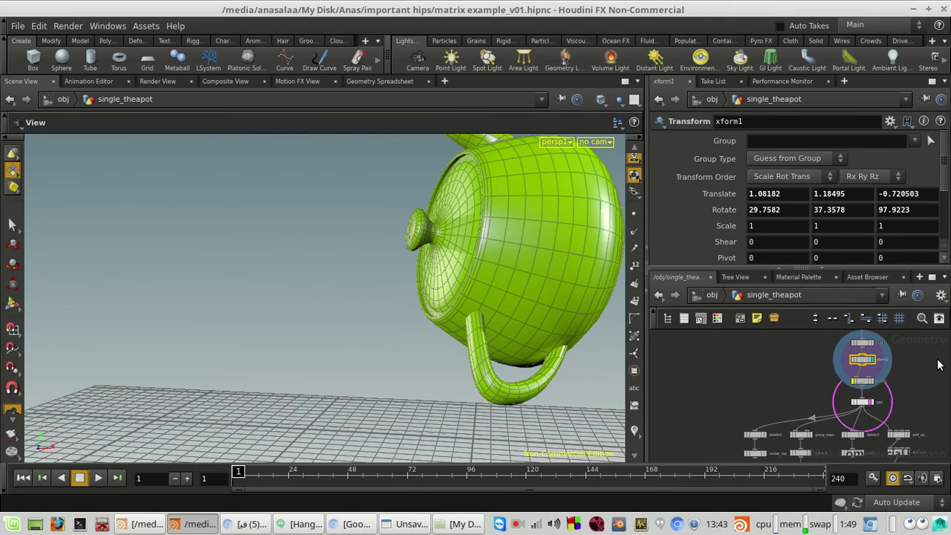
{"action": "left_click_drag", "start_coordinate": [505, 253], "coordinate": [329, 203]}
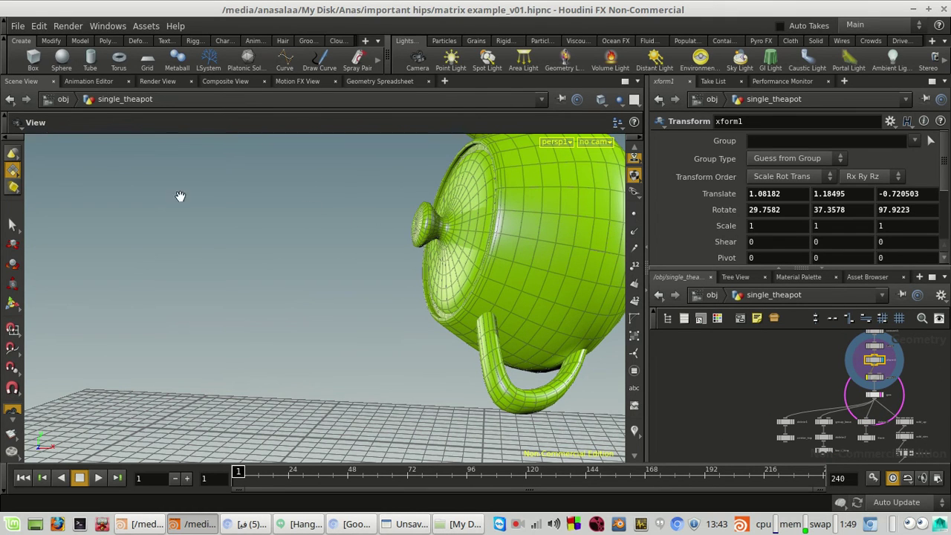
{"action": "left_click_drag", "start_coordinate": [443, 233], "coordinate": [281, 236]}
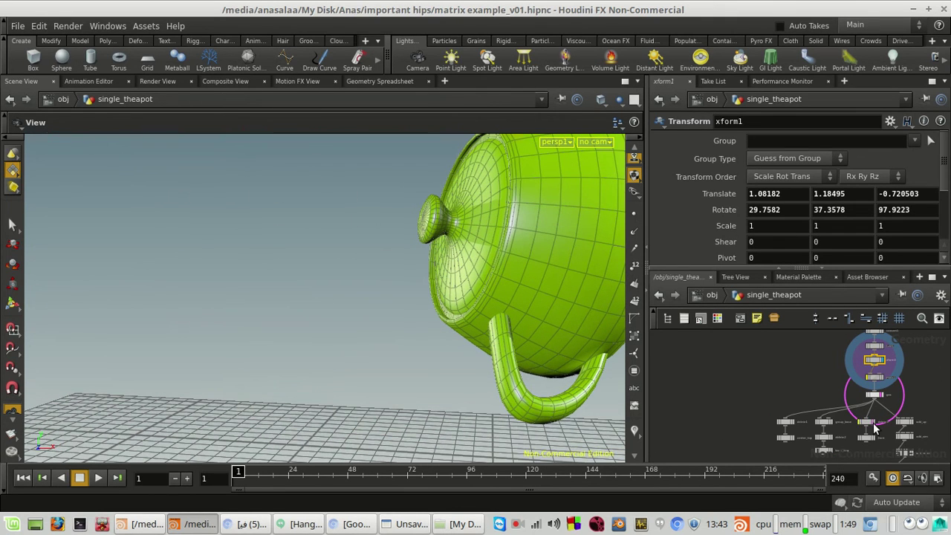
{"action": "scroll", "coordinate": [816, 424], "scroll_direction": "up", "scroll_amount": 5}
{"action": "middle_click_drag", "start_coordinate": [816, 425], "coordinate": [808, 394]}
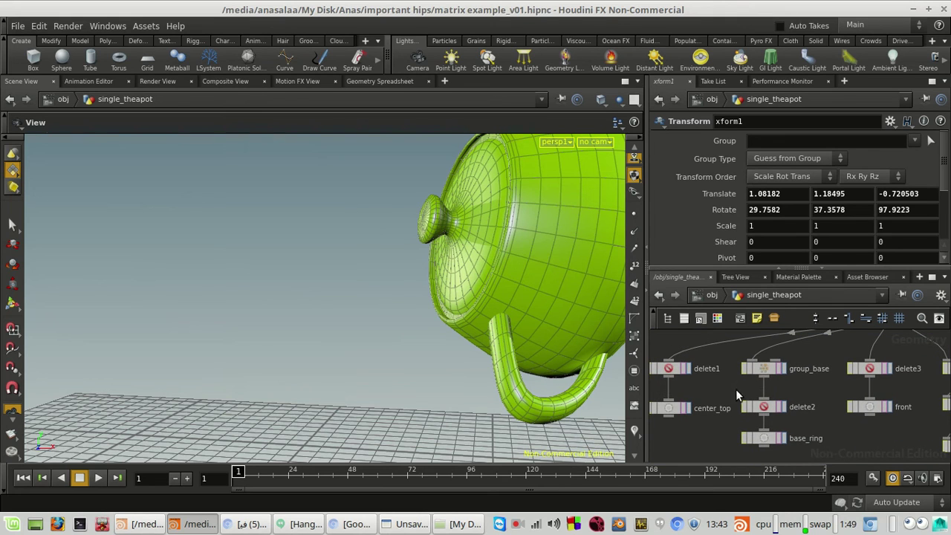
{"action": "middle_click_drag", "start_coordinate": [869, 429], "coordinate": [753, 452]}
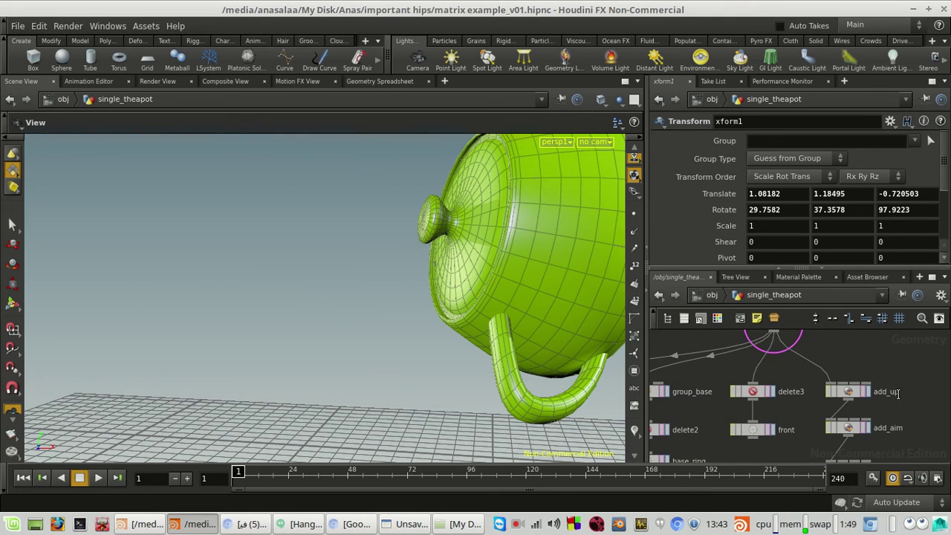
{"action": "left_click", "coordinate": [854, 392]}
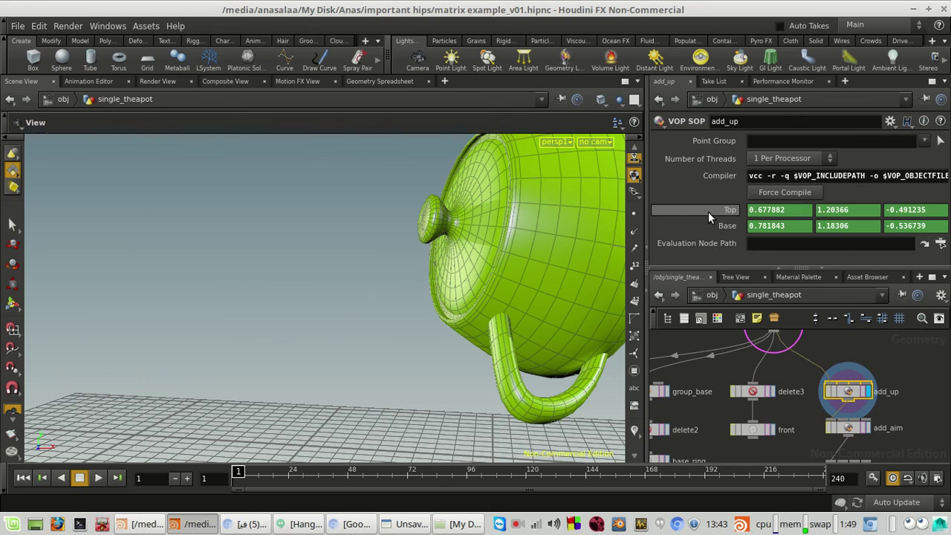
{"action": "left_click", "coordinate": [712, 209]}
{"action": "left_click", "coordinate": [720, 225]}
{"action": "left_click", "coordinate": [719, 225]}
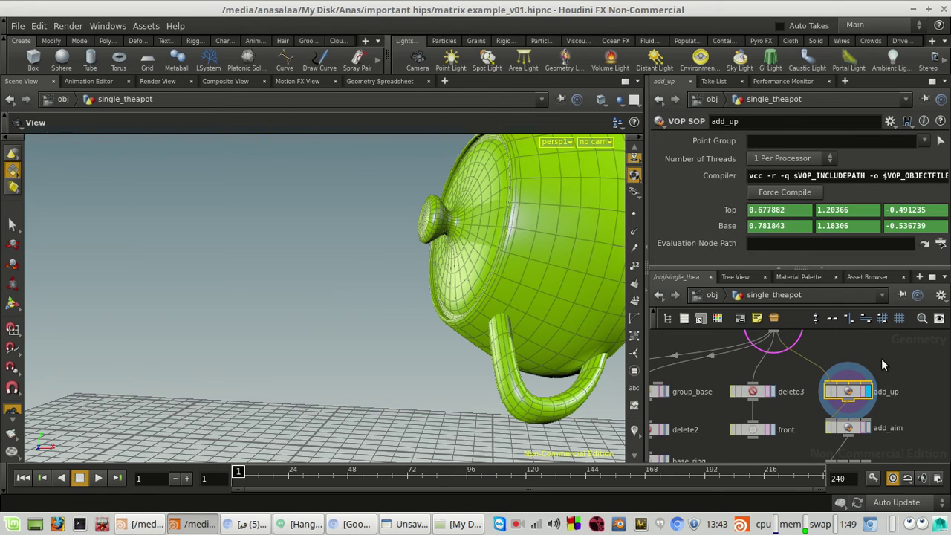
Look inside the add_up VOP network, return to single_theapot, and turn on the viewport visualization of the up vectors.
{"action": "double_click", "coordinate": [851, 393]}
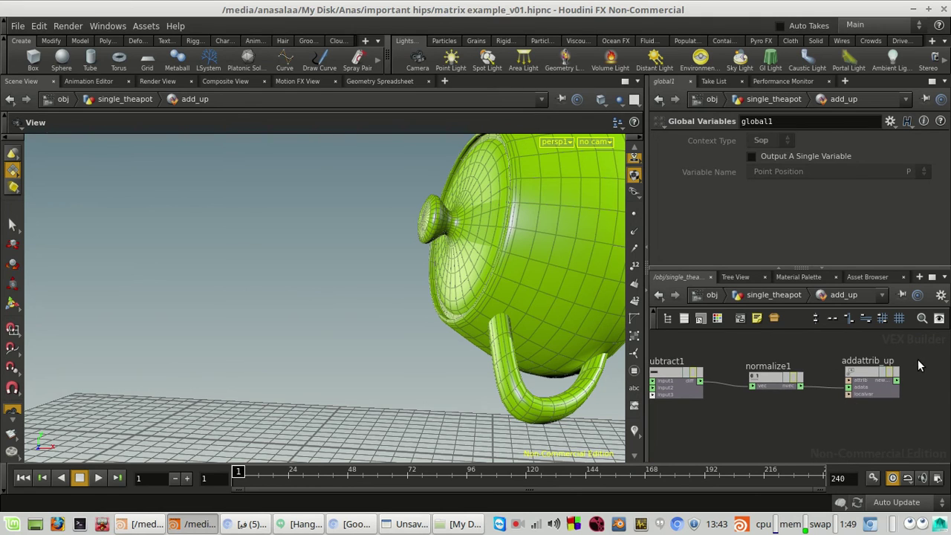
{"action": "left_click", "coordinate": [772, 296]}
{"action": "scroll", "coordinate": [772, 350], "scroll_direction": "down", "scroll_amount": 2}
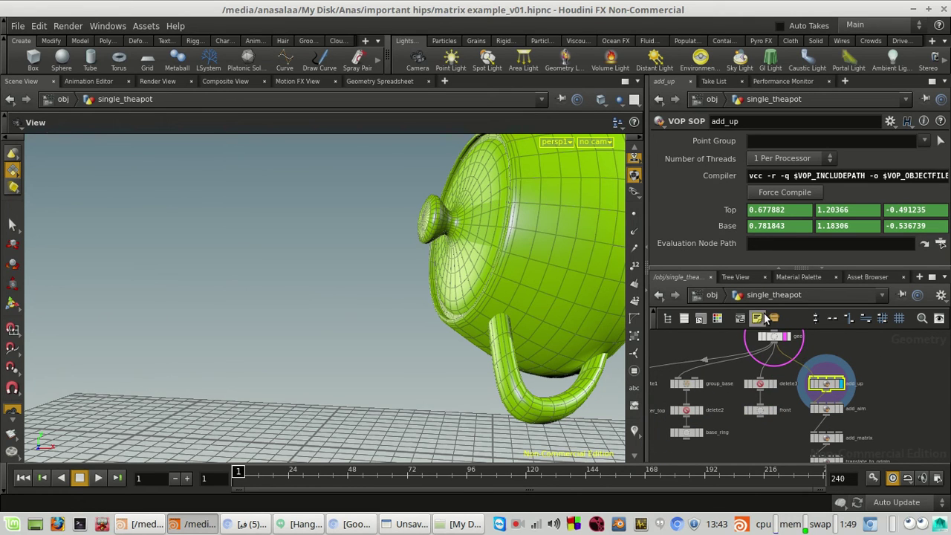
{"action": "left_click", "coordinate": [634, 426]}
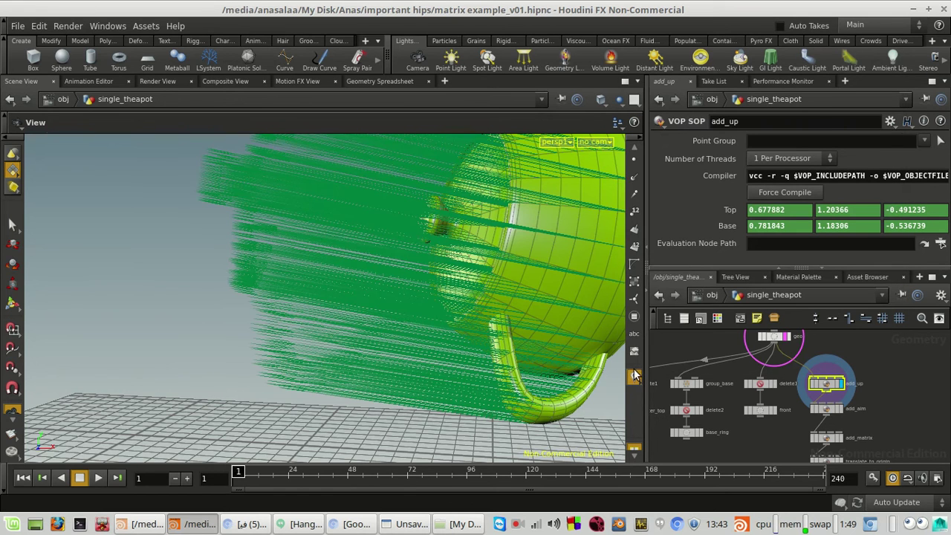
Turn off the vector visualization and bypass xform1 to view the untransformed teapot on the grid from several angles.
{"action": "left_click_drag", "start_coordinate": [548, 314], "coordinate": [443, 373]}
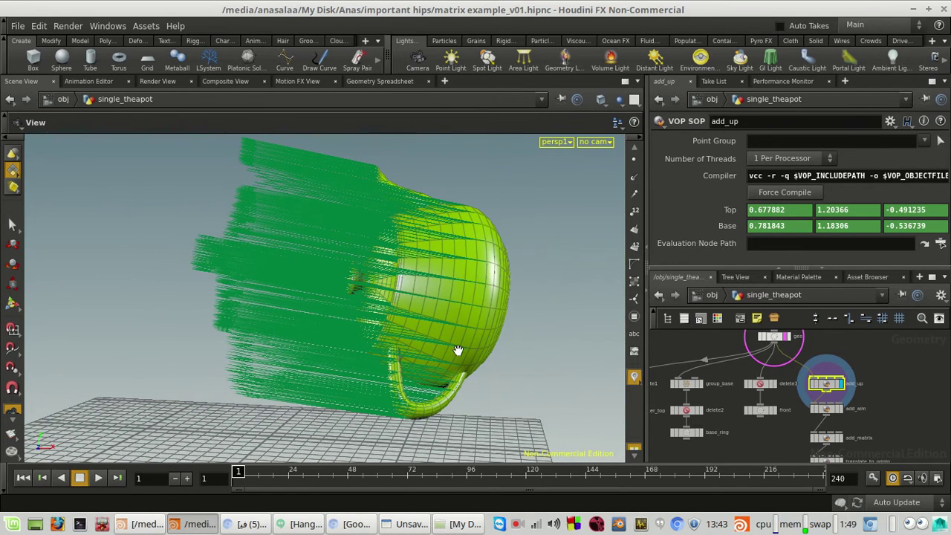
{"action": "left_click", "coordinate": [634, 379]}
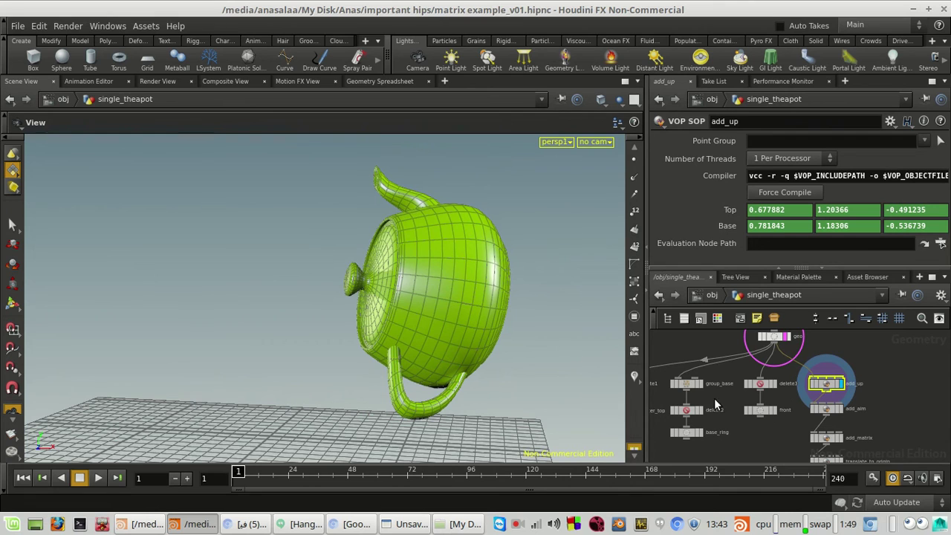
{"action": "middle_click_drag", "start_coordinate": [806, 358], "coordinate": [840, 423]}
{"action": "scroll", "coordinate": [806, 362], "scroll_direction": "up", "scroll_amount": 2}
{"action": "middle_click_drag", "start_coordinate": [826, 363], "coordinate": [835, 427]}
{"action": "left_click", "coordinate": [802, 443]}
{"action": "scroll", "coordinate": [411, 382], "scroll_direction": "down", "scroll_amount": 2}
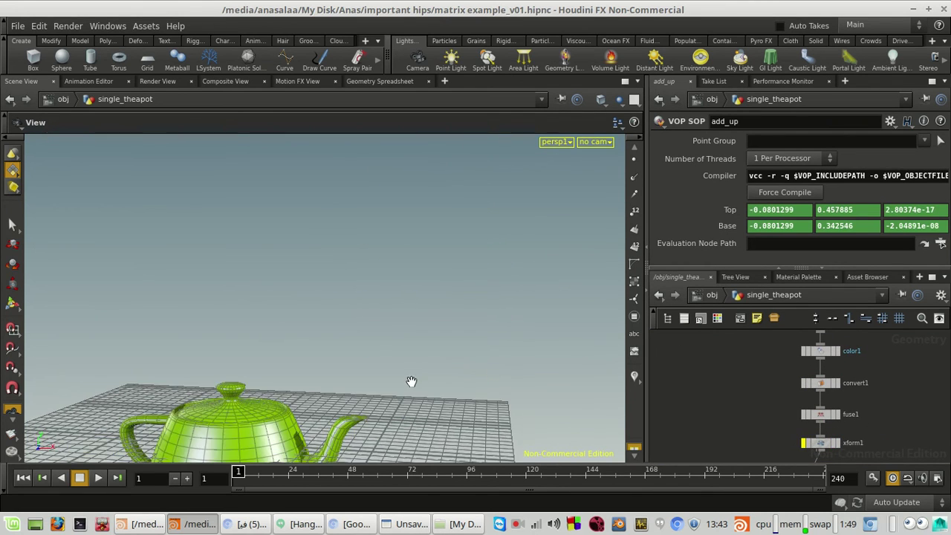
{"action": "left_click_drag", "start_coordinate": [412, 381], "coordinate": [297, 319]}
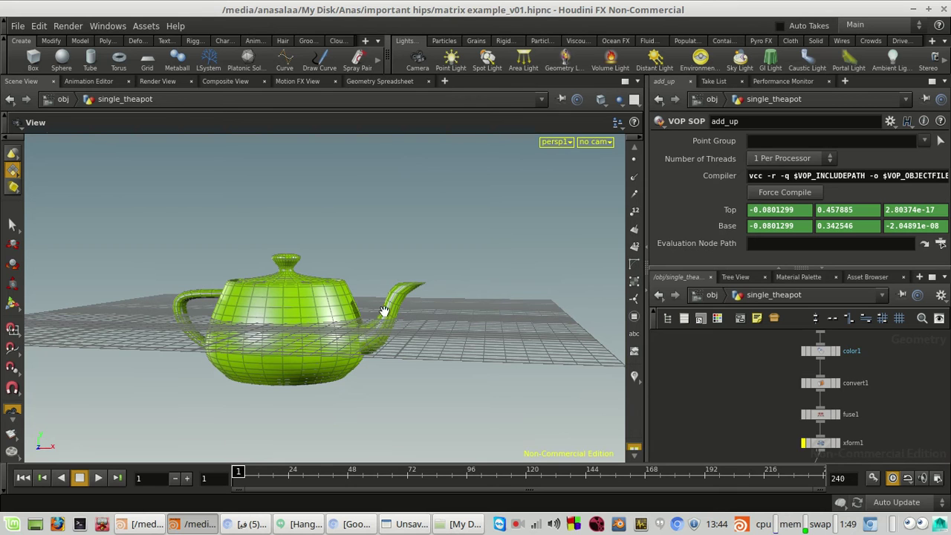
{"action": "scroll", "coordinate": [924, 401], "scroll_direction": "down", "scroll_amount": 3}
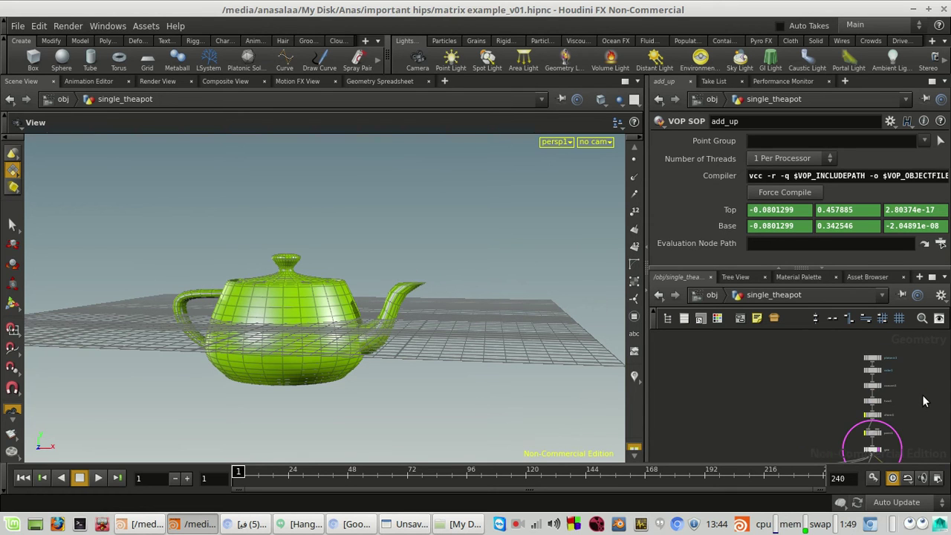
{"action": "left_click_drag", "start_coordinate": [229, 361], "coordinate": [242, 395]}
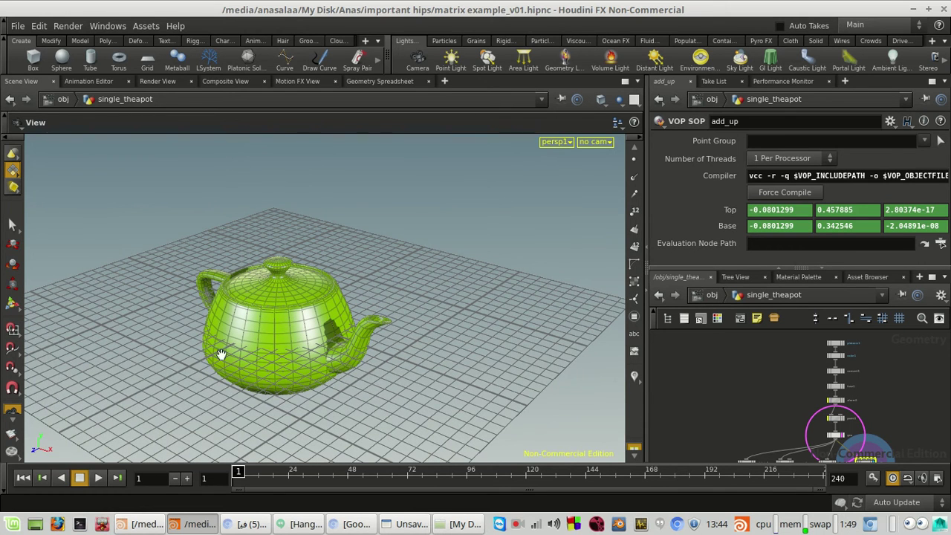
{"action": "left_click_drag", "start_coordinate": [187, 384], "coordinate": [240, 348]}
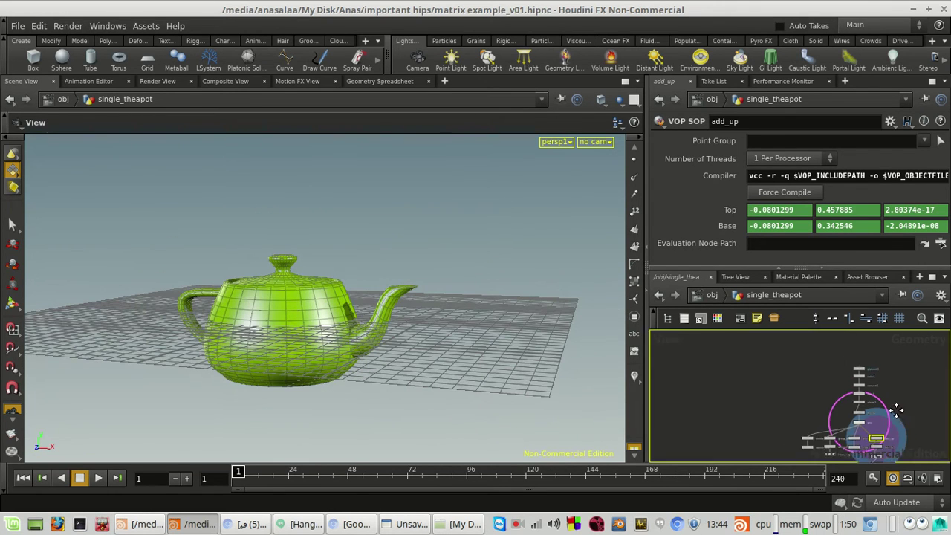
Display the add_aim node and turn the vector visualization back on to view the teapot's up and aim vectors.
{"action": "scroll", "coordinate": [896, 409], "scroll_direction": "up", "scroll_amount": 6}
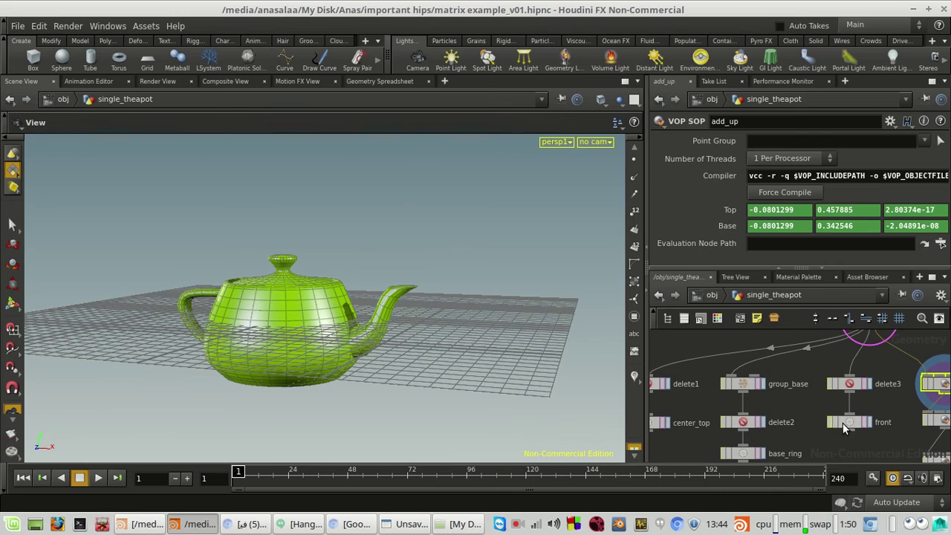
{"action": "scroll", "coordinate": [868, 404], "scroll_direction": "up", "scroll_amount": 4}
{"action": "left_click_drag", "start_coordinate": [370, 319], "coordinate": [325, 364]}
{"action": "left_click", "coordinate": [870, 392]}
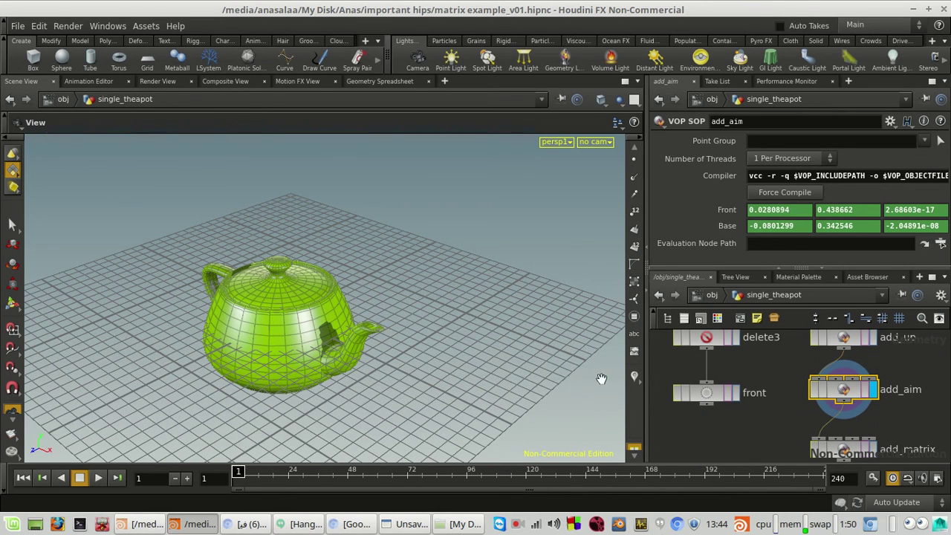
{"action": "left_click", "coordinate": [632, 378]}
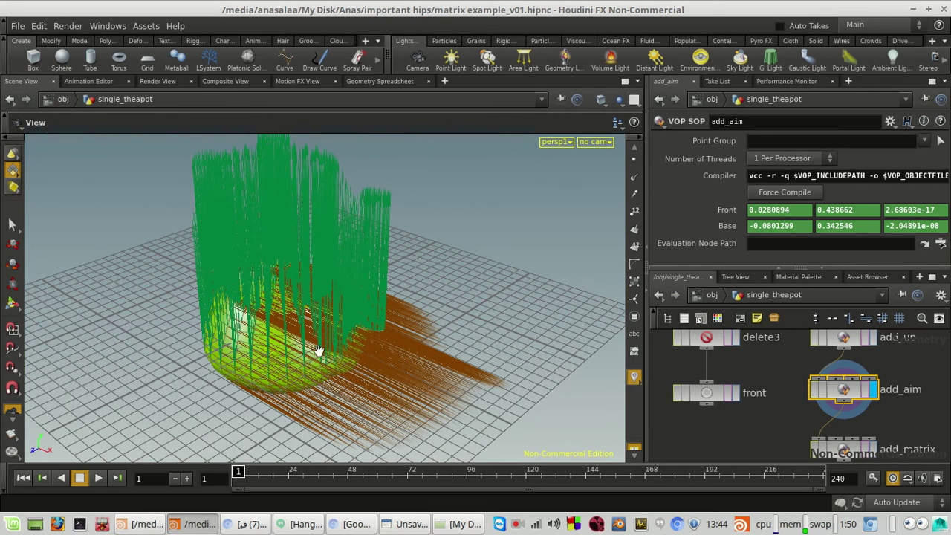
{"action": "left_click_drag", "start_coordinate": [277, 336], "coordinate": [220, 379]}
Display and select the add_matrix node, and examine its third set of axis vectors around the teapot.
{"action": "middle_click_drag", "start_coordinate": [936, 418], "coordinate": [870, 379]}
{"action": "middle_click_drag", "start_coordinate": [876, 412], "coordinate": [859, 378]}
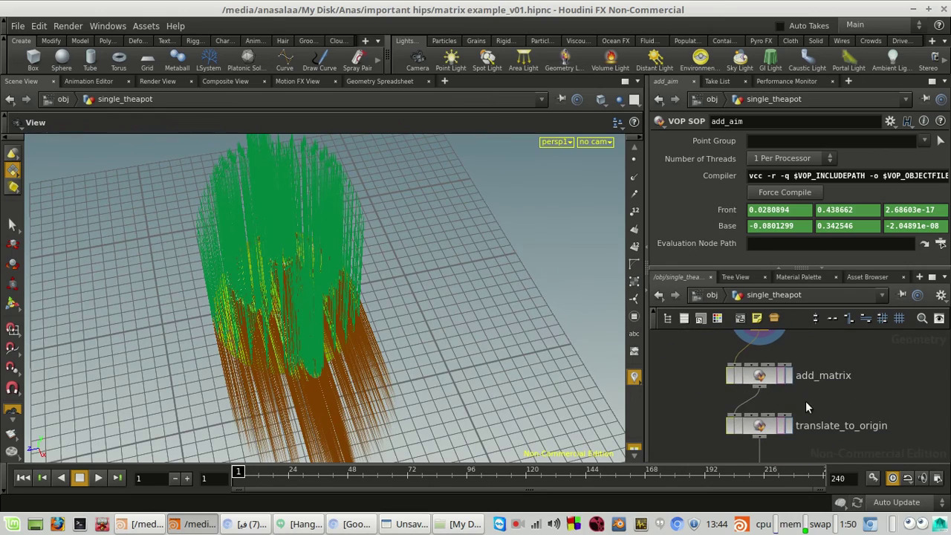
{"action": "left_click", "coordinate": [789, 377]}
{"action": "left_click", "coordinate": [759, 377]}
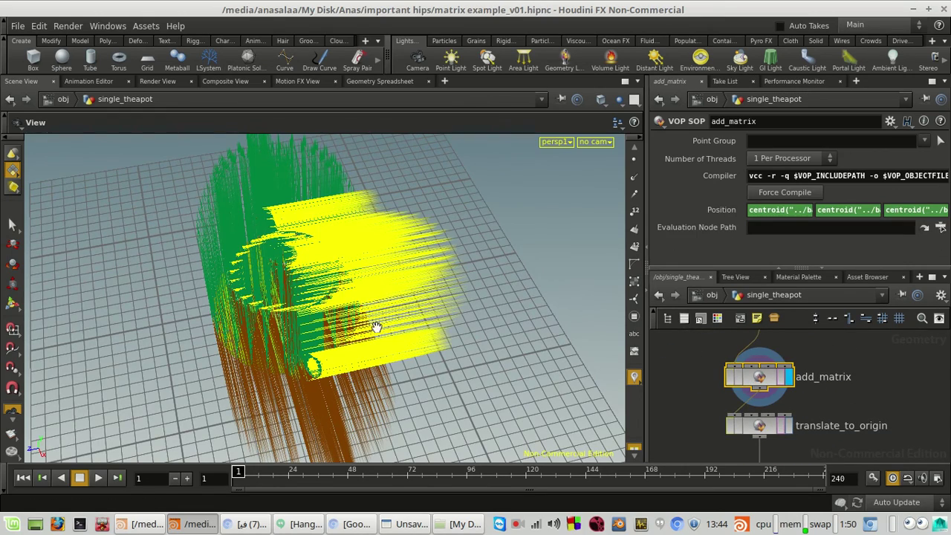
{"action": "left_click_drag", "start_coordinate": [378, 329], "coordinate": [353, 387]}
{"action": "left_click_drag", "start_coordinate": [280, 416], "coordinate": [378, 378]}
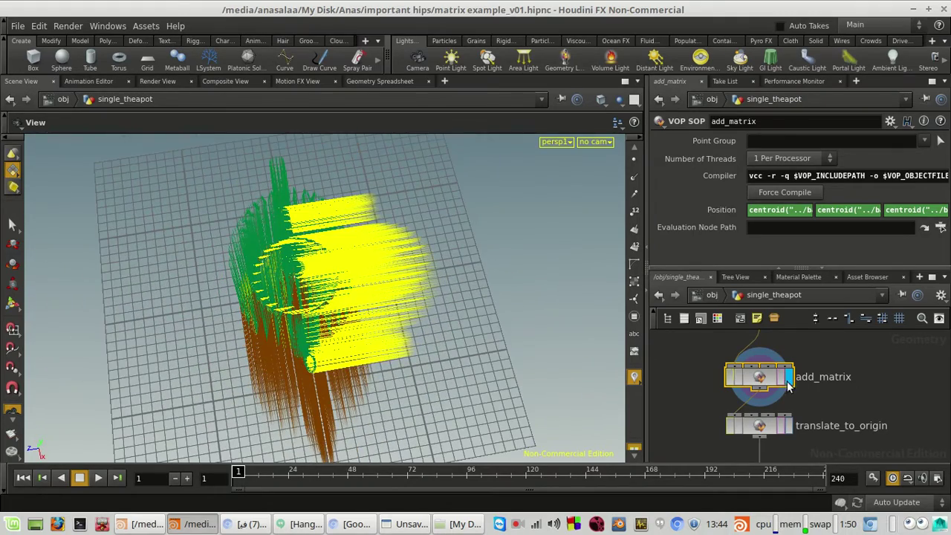
Display and select the translate_to_origin node, and view the untransformed teapot's result from the side.
{"action": "scroll", "coordinate": [820, 368], "scroll_direction": "down", "scroll_amount": 2}
{"action": "scroll", "coordinate": [811, 422], "scroll_direction": "up", "scroll_amount": 2}
{"action": "left_click", "coordinate": [809, 422]}
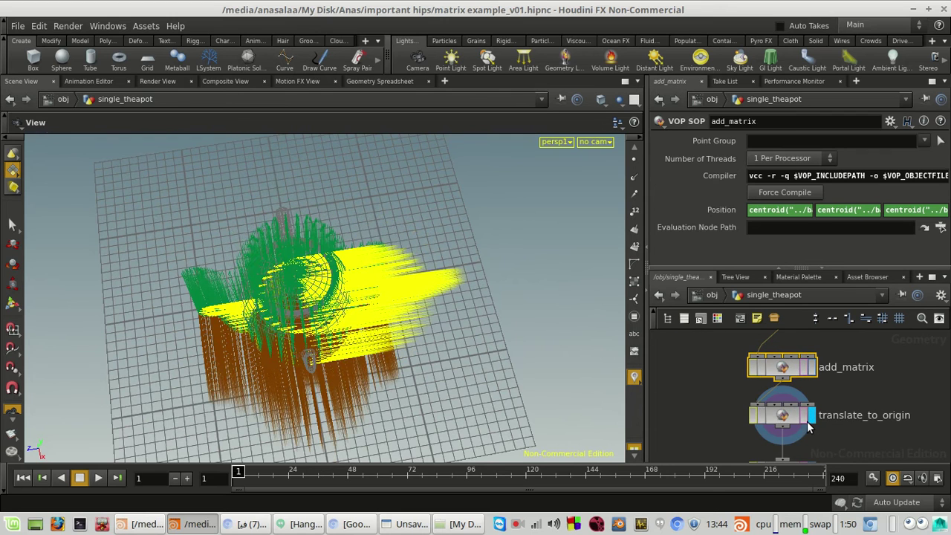
{"action": "left_click", "coordinate": [792, 419]}
{"action": "scroll", "coordinate": [396, 352], "scroll_direction": "down", "scroll_amount": 2}
{"action": "left_click_drag", "start_coordinate": [397, 352], "coordinate": [477, 256]}
{"action": "scroll", "coordinate": [865, 409], "scroll_direction": "down", "scroll_amount": 2}
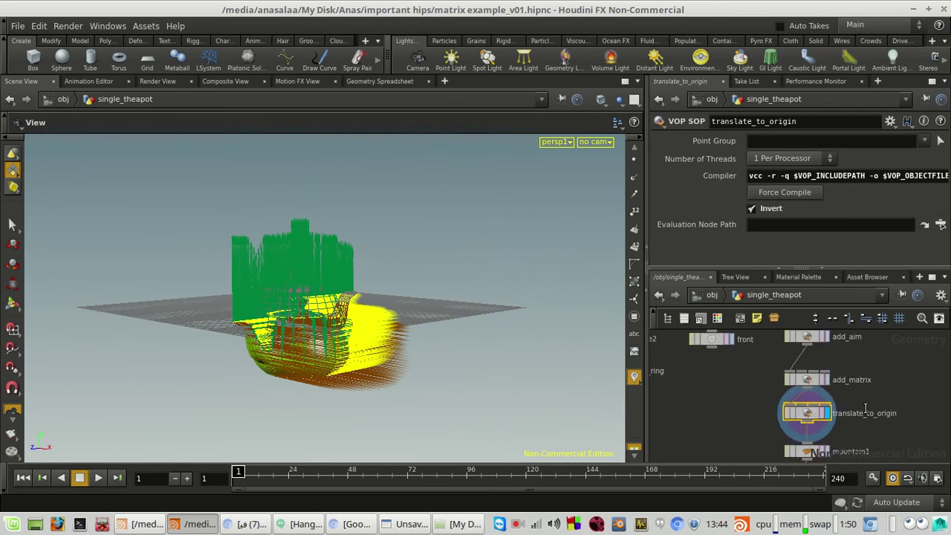
Re-enable the bypassed xform1 node while translate_to_origin stays displayed.
{"action": "scroll", "coordinate": [865, 409], "scroll_direction": "down", "scroll_amount": 2}
{"action": "middle_click_drag", "start_coordinate": [873, 420], "coordinate": [866, 493]}
{"action": "middle_click_drag", "start_coordinate": [744, 341], "coordinate": [742, 416]}
{"action": "scroll", "coordinate": [734, 406], "scroll_direction": "up", "scroll_amount": 2}
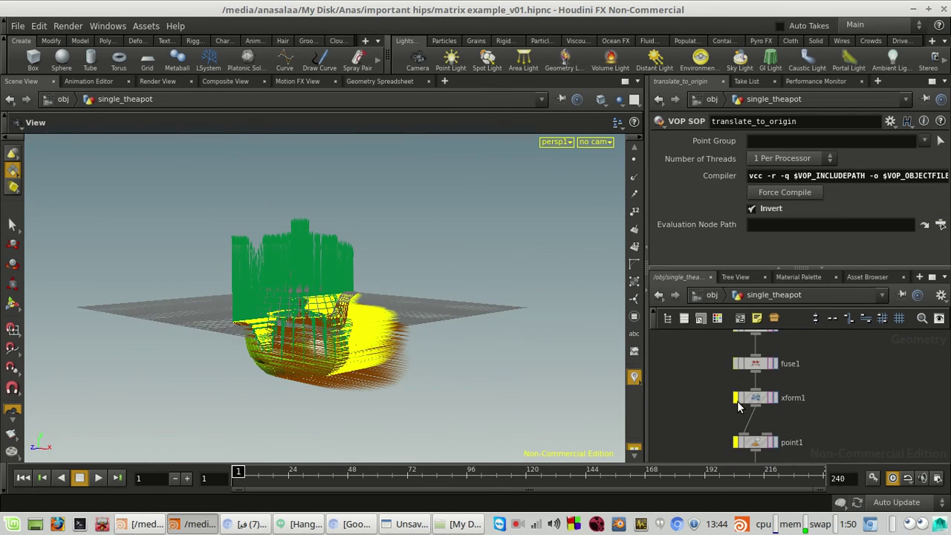
{"action": "left_click", "coordinate": [737, 401]}
{"action": "scroll", "coordinate": [891, 434], "scroll_direction": "down", "scroll_amount": 3}
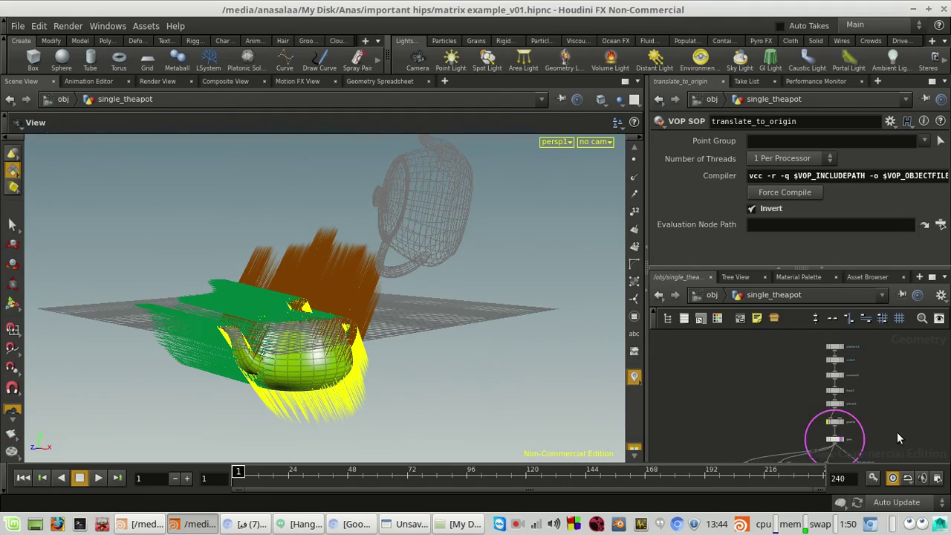
Display the add_matrix node again and examine the transformed teapot with its three axis vectors from above and the side.
{"action": "scroll", "coordinate": [896, 439], "scroll_direction": "up", "scroll_amount": 5}
{"action": "left_click", "coordinate": [836, 436]}
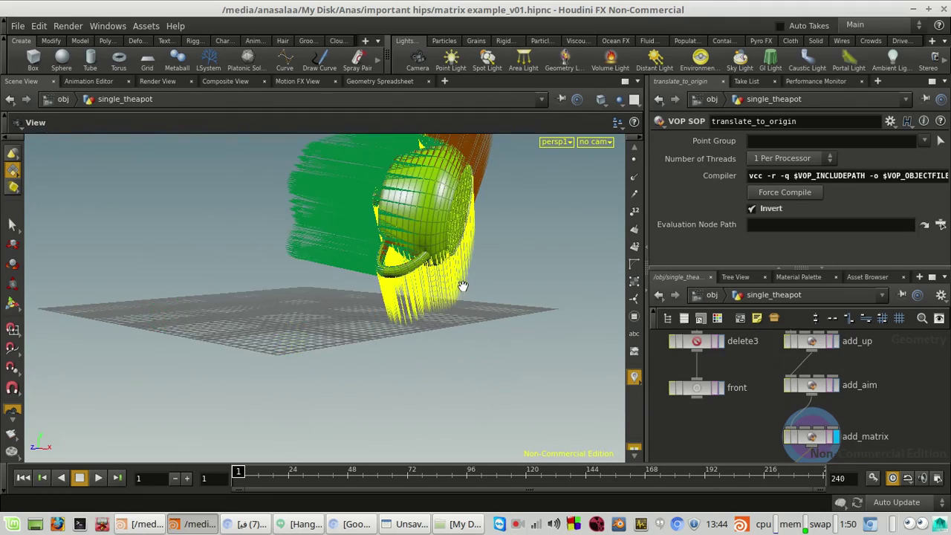
{"action": "left_click_drag", "start_coordinate": [462, 286], "coordinate": [402, 391]}
{"action": "left_click_drag", "start_coordinate": [377, 297], "coordinate": [280, 352]}
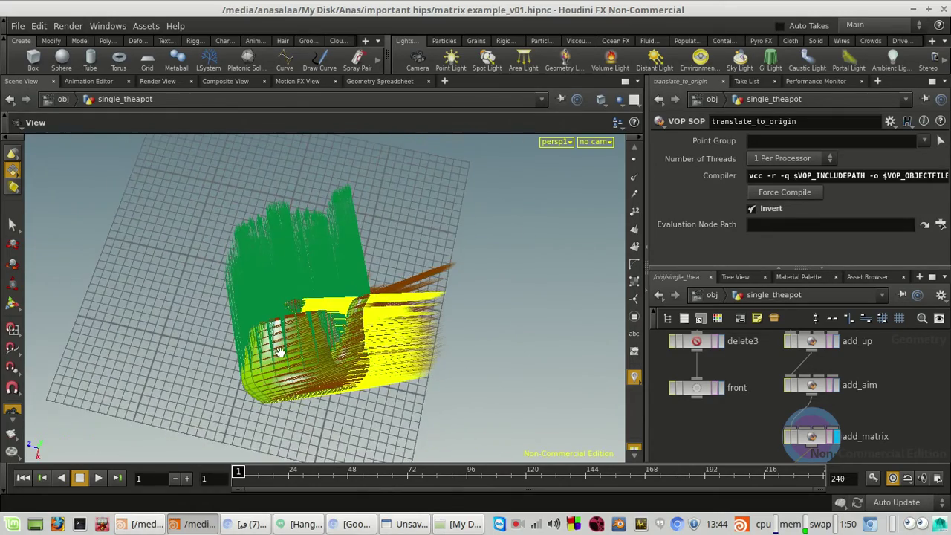
{"action": "scroll", "coordinate": [893, 408], "scroll_direction": "down", "scroll_amount": 1}
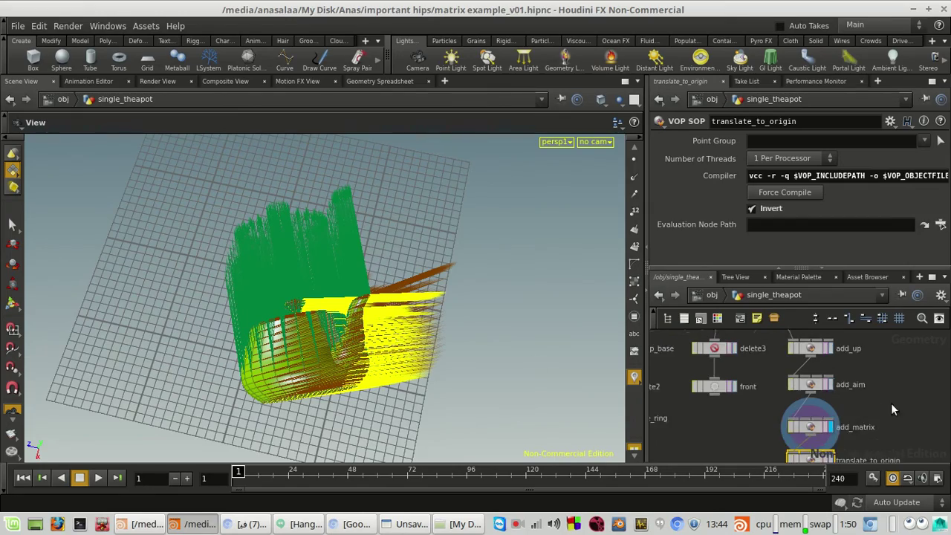
{"action": "scroll", "coordinate": [893, 408], "scroll_direction": "down", "scroll_amount": 1}
{"action": "left_click_drag", "start_coordinate": [361, 346], "coordinate": [513, 278]}
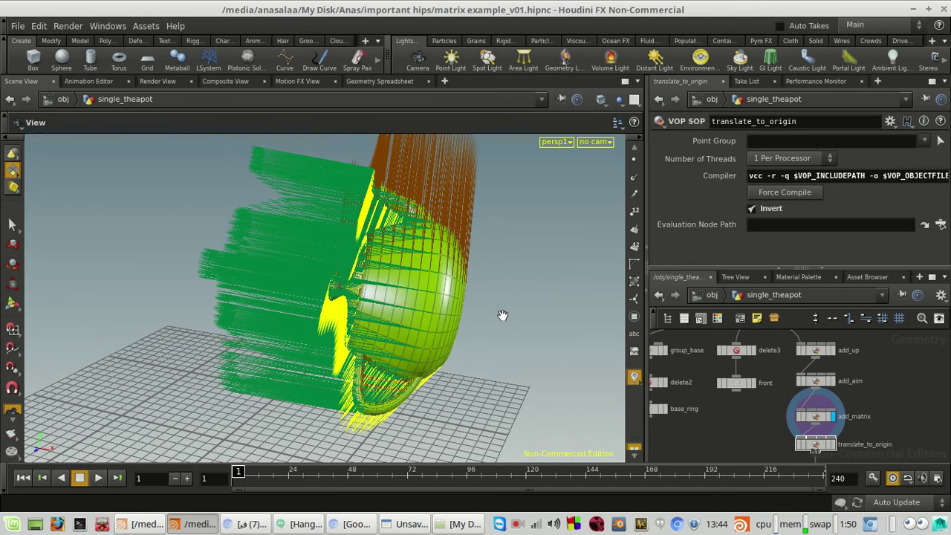
{"action": "left_click", "coordinate": [407, 523]}
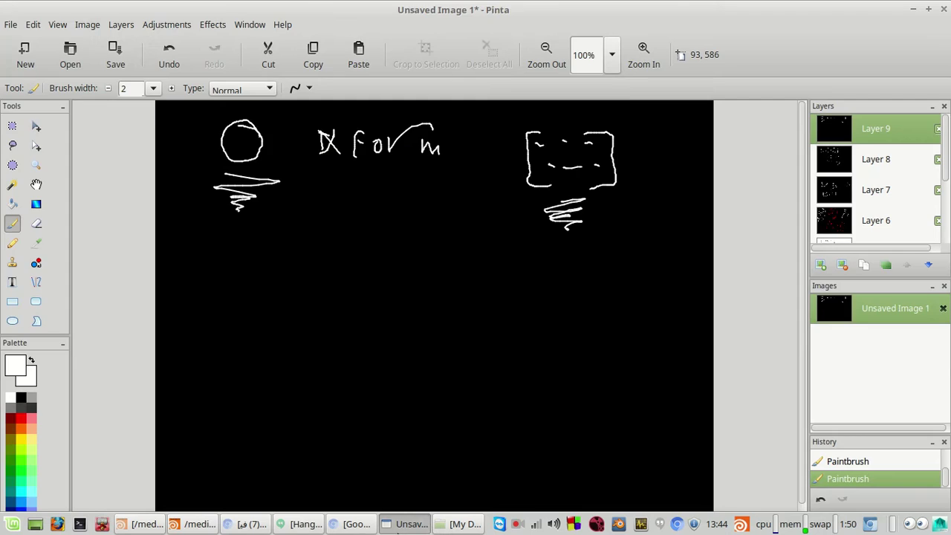
{"action": "left_click", "coordinate": [397, 532]}
{"action": "left_click", "coordinate": [294, 529]}
{"action": "left_click", "coordinate": [295, 528]}
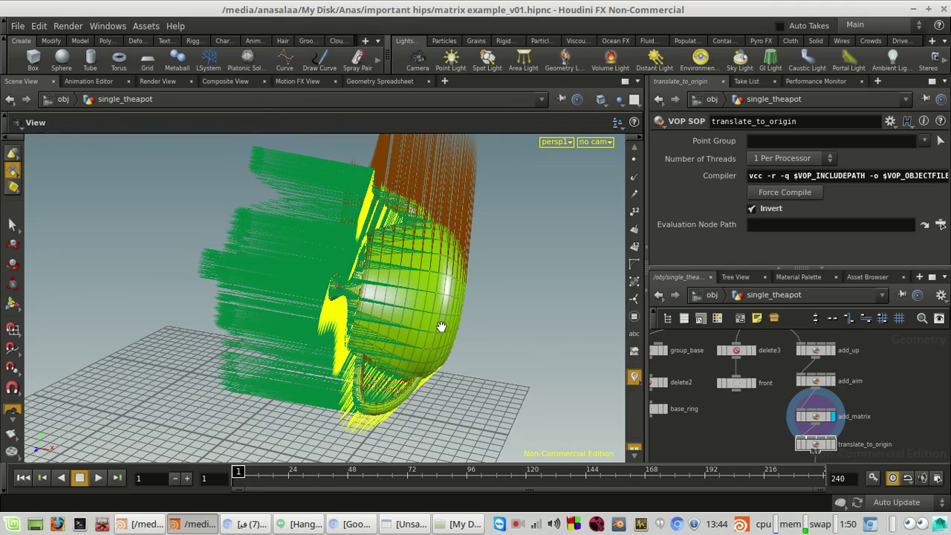
Inspect the transformed teapot's up, aim and side vectors at add_matrix from several angles.
{"action": "left_click_drag", "start_coordinate": [441, 326], "coordinate": [410, 358]}
{"action": "right_click_drag", "start_coordinate": [414, 354], "coordinate": [424, 335]}
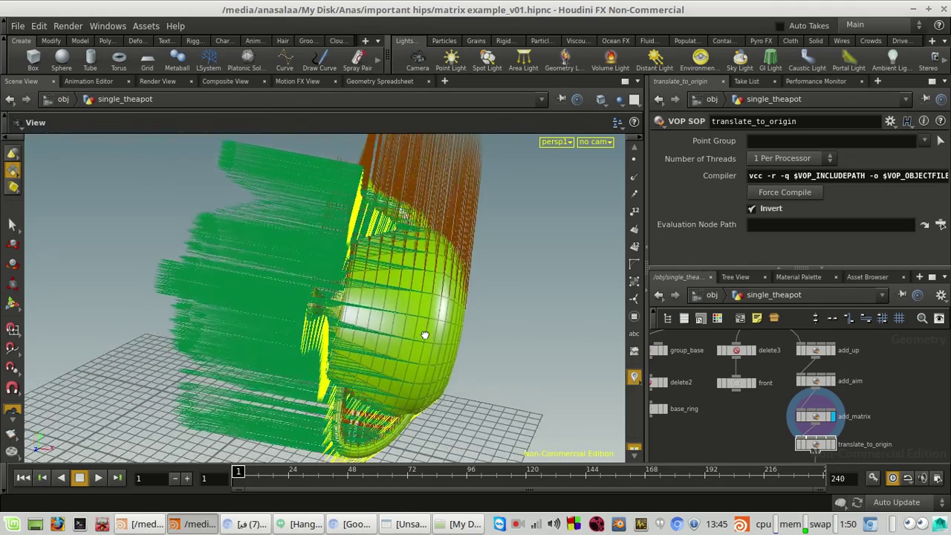
{"action": "left_click_drag", "start_coordinate": [424, 335], "coordinate": [363, 364]}
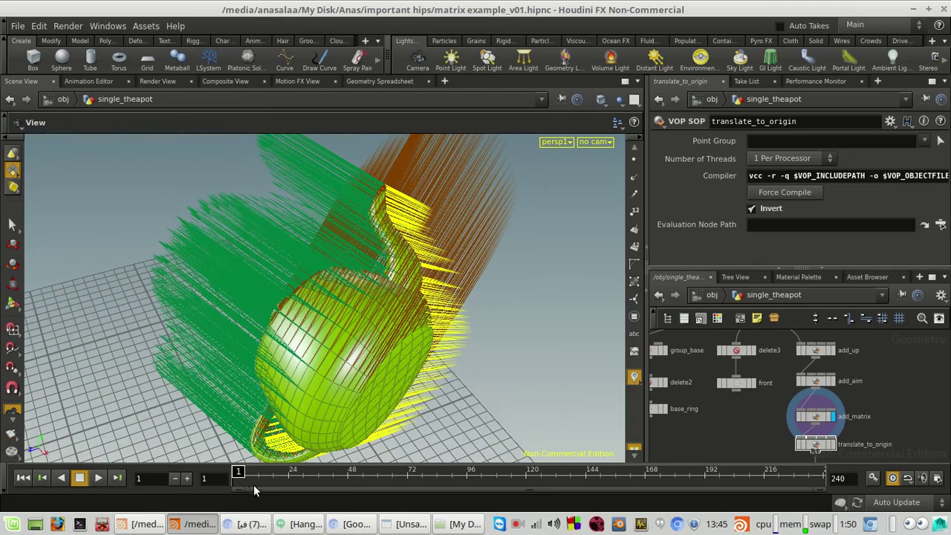
{"action": "left_click_drag", "start_coordinate": [487, 384], "coordinate": [446, 335]}
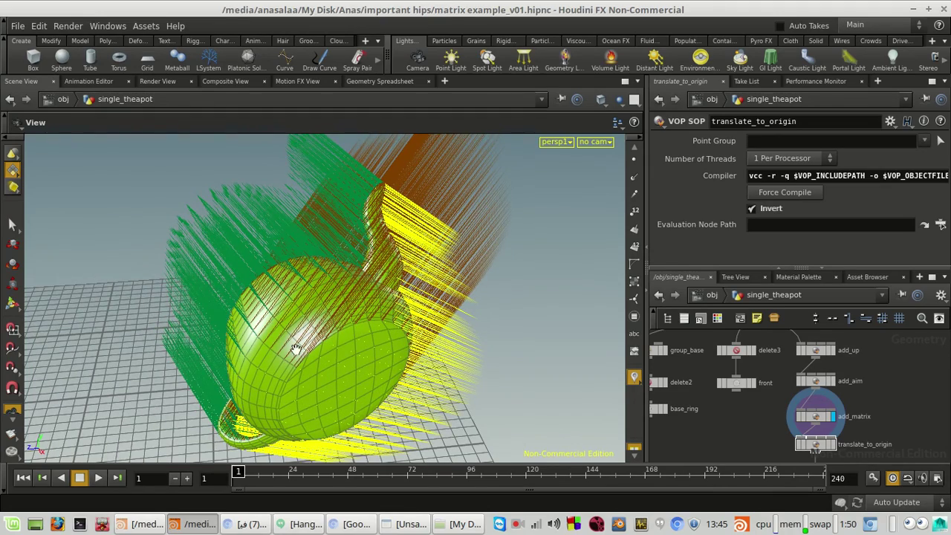
{"action": "left_click_drag", "start_coordinate": [380, 278], "coordinate": [457, 310]}
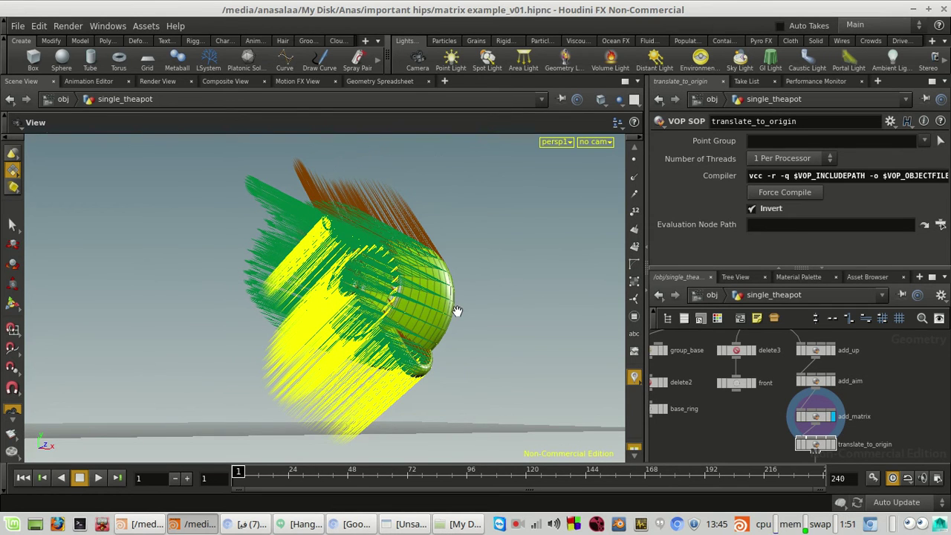
{"action": "scroll", "coordinate": [398, 327], "scroll_direction": "up", "scroll_amount": 2}
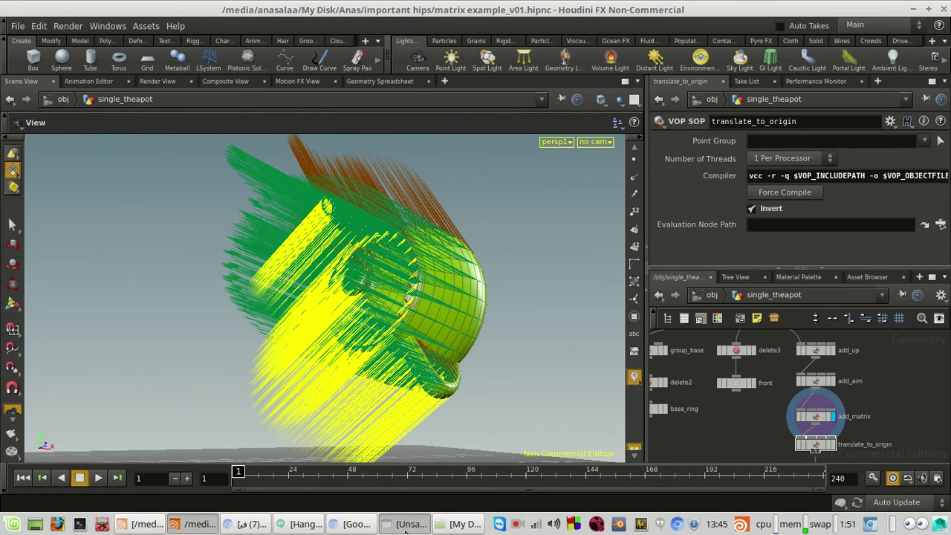
Switch to Pinta and sketch a matrix multiplied by another, a 3×3 identity matrix, and the formula A × A⁻¹ = I.
{"action": "left_click", "coordinate": [405, 527]}
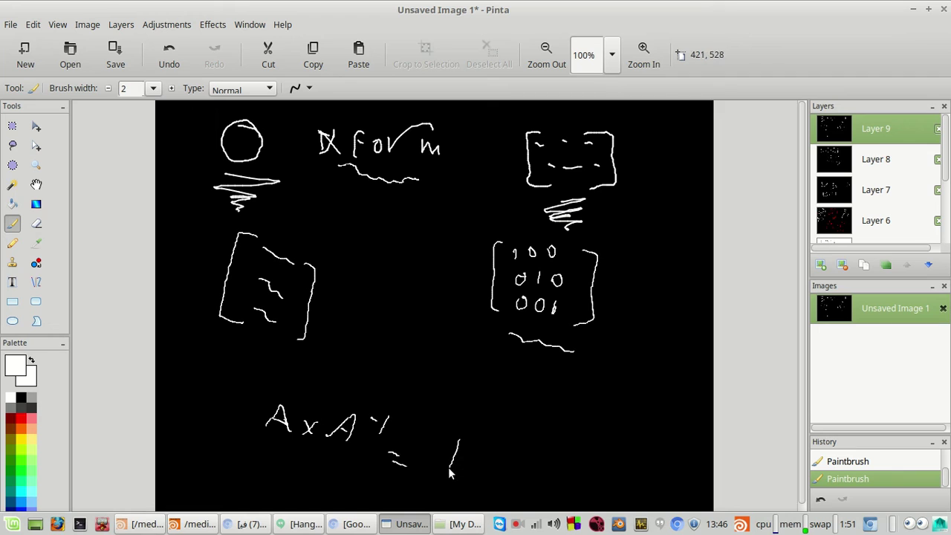
{"action": "left_click_drag", "start_coordinate": [453, 438], "coordinate": [466, 450]}
{"action": "left_click_drag", "start_coordinate": [225, 344], "coordinate": [277, 372]}
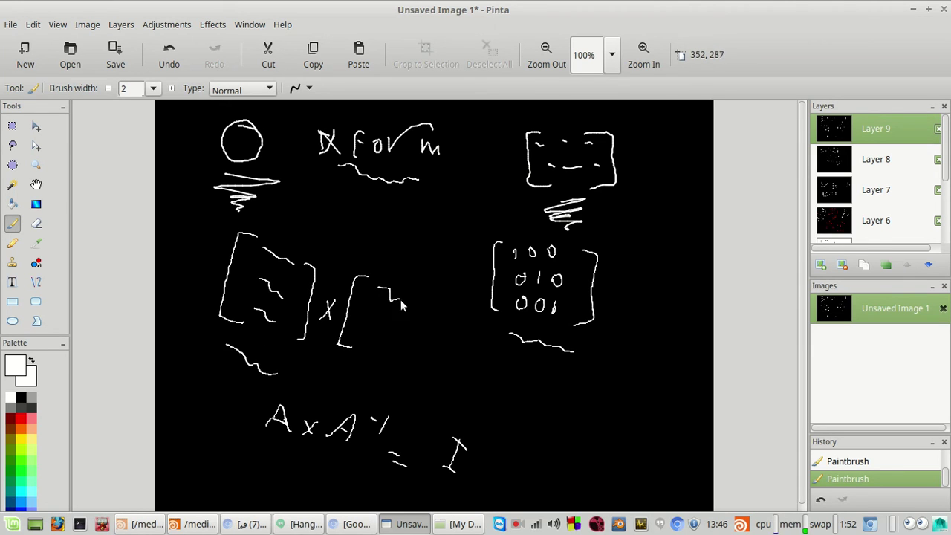
{"action": "left_click_drag", "start_coordinate": [424, 325], "coordinate": [402, 360]}
Return to Houdini, display the translate_to_origin node and open its VOP network.
{"action": "left_click", "coordinate": [407, 527]}
{"action": "scroll", "coordinate": [846, 446], "scroll_direction": "up", "scroll_amount": 4}
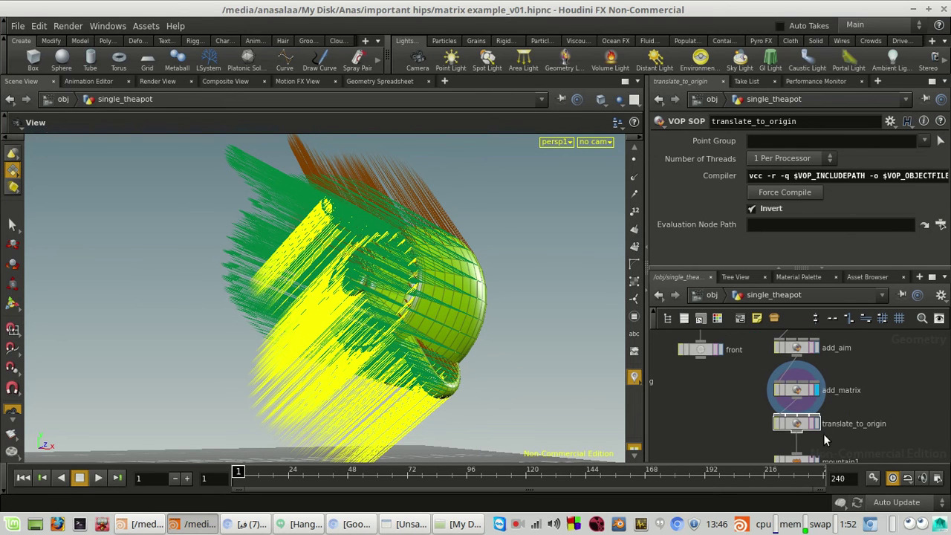
{"action": "left_click", "coordinate": [817, 420]}
{"action": "double_click", "coordinate": [796, 427]}
{"action": "scroll", "coordinate": [742, 386], "scroll_direction": "up", "scroll_amount": 5}
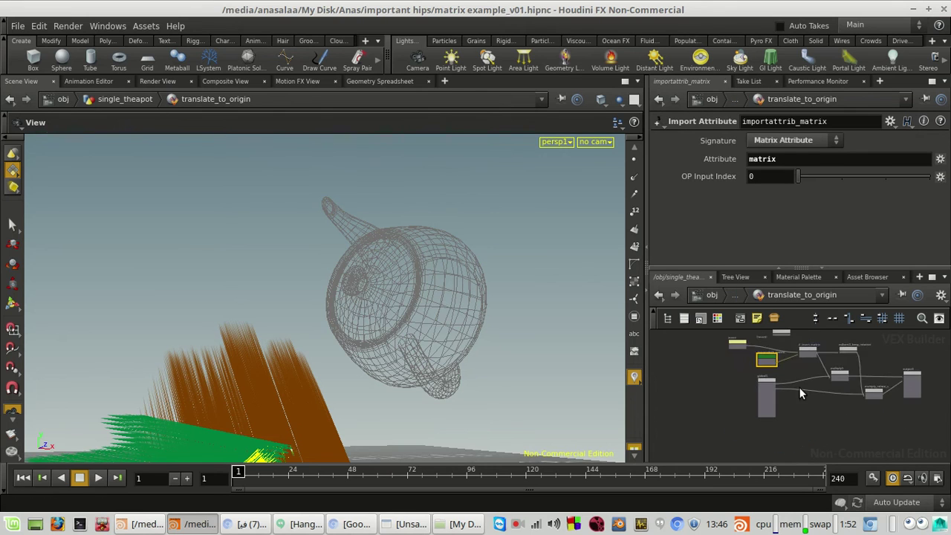
Examine the global1, invert, importattrib_matrix and if_invert_matrix nodes and their connections inside translate_to_origin.
{"action": "left_click", "coordinate": [726, 380]}
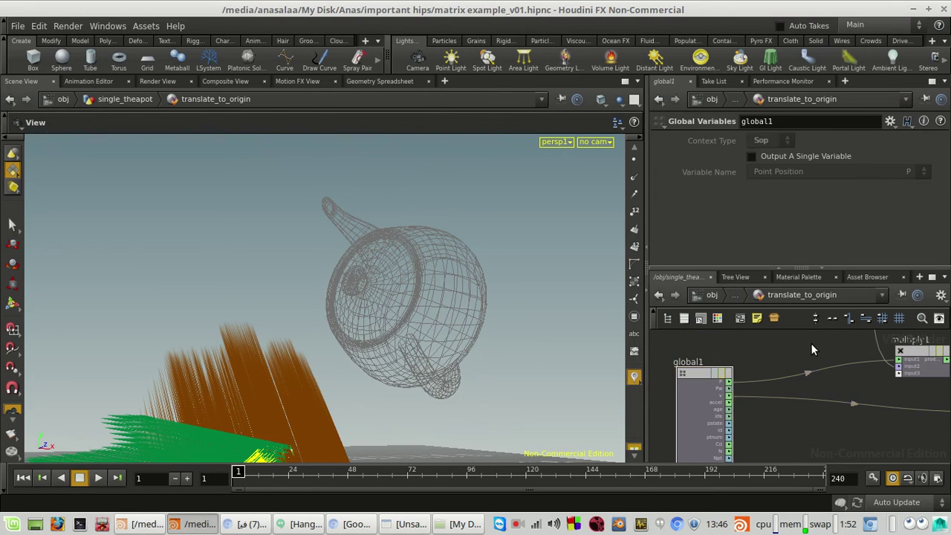
{"action": "scroll", "coordinate": [784, 395], "scroll_direction": "down", "scroll_amount": 3}
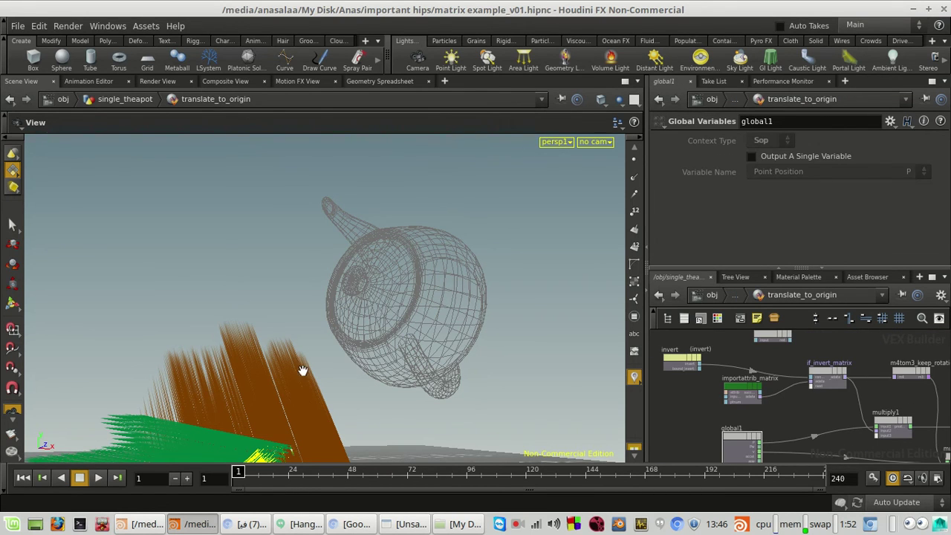
{"action": "scroll", "coordinate": [304, 370], "scroll_direction": "down", "scroll_amount": 3}
{"action": "scroll", "coordinate": [484, 376], "scroll_direction": "up", "scroll_amount": 1}
{"action": "scroll", "coordinate": [796, 405], "scroll_direction": "up", "scroll_amount": 3}
{"action": "middle_click_drag", "start_coordinate": [795, 388], "coordinate": [875, 434]}
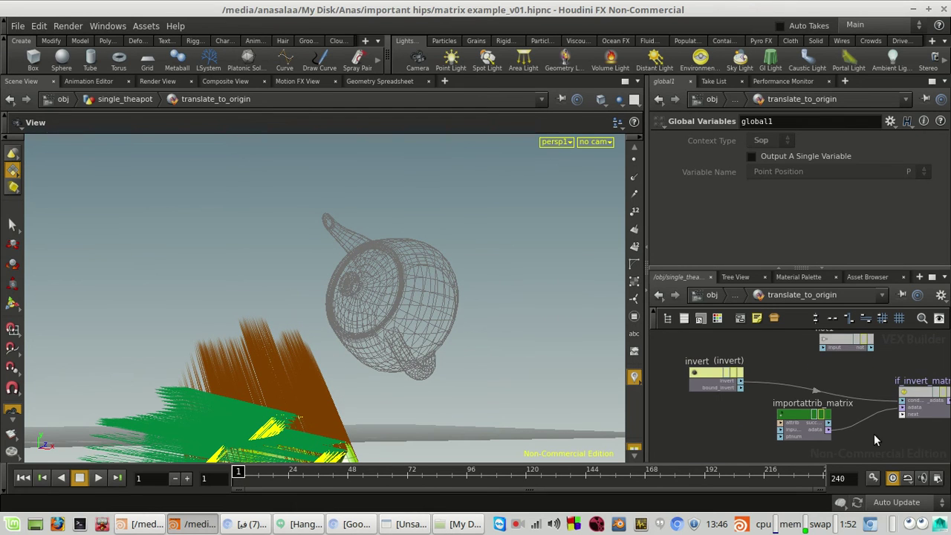
Examine the importattrib_matrix node and the downstream multiply nodes inside translate_to_origin, and return to the single_theapot network.
{"action": "left_click_drag", "start_coordinate": [793, 417], "coordinate": [764, 426]}
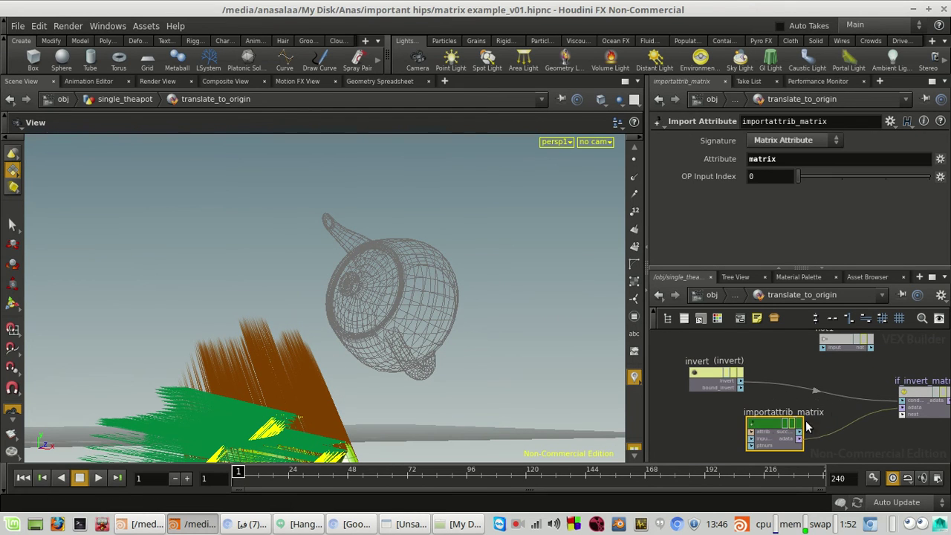
{"action": "left_click", "coordinate": [734, 294]}
{"action": "double_click", "coordinate": [787, 420]}
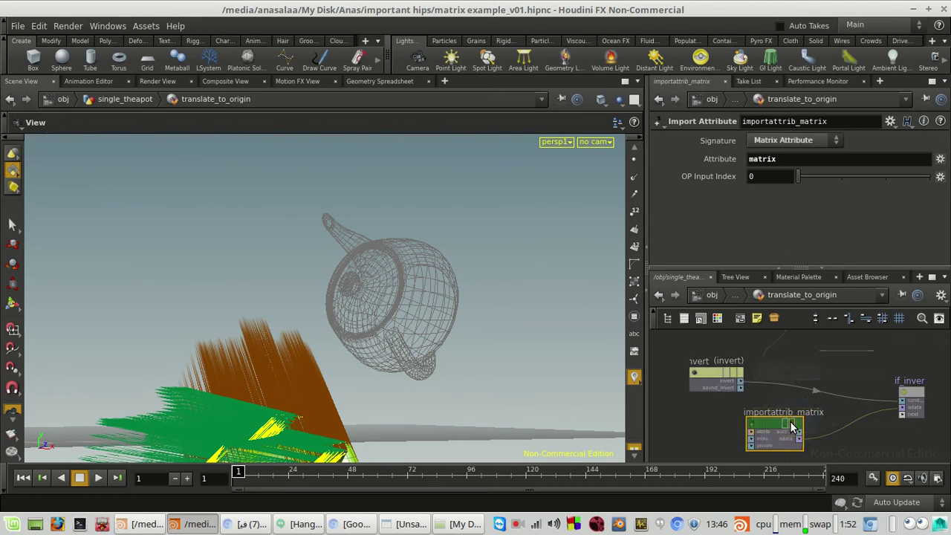
{"action": "middle_click_drag", "start_coordinate": [856, 407], "coordinate": [794, 392]}
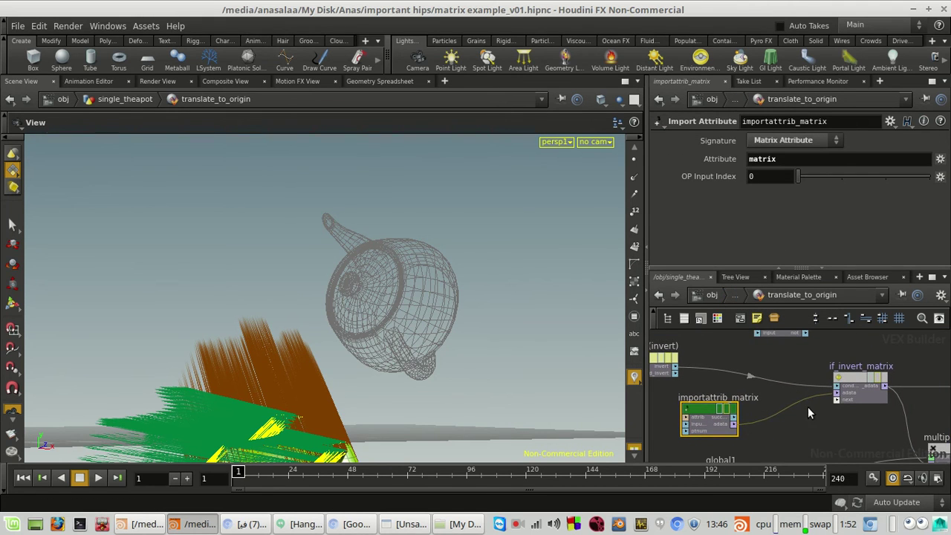
{"action": "scroll", "coordinate": [846, 427], "scroll_direction": "down", "scroll_amount": 2}
{"action": "middle_click_drag", "start_coordinate": [848, 427], "coordinate": [678, 422]}
{"action": "middle_click_drag", "start_coordinate": [788, 422], "coordinate": [777, 370]}
{"action": "scroll", "coordinate": [813, 393], "scroll_direction": "up", "scroll_amount": 1}
{"action": "left_click", "coordinate": [743, 295]}
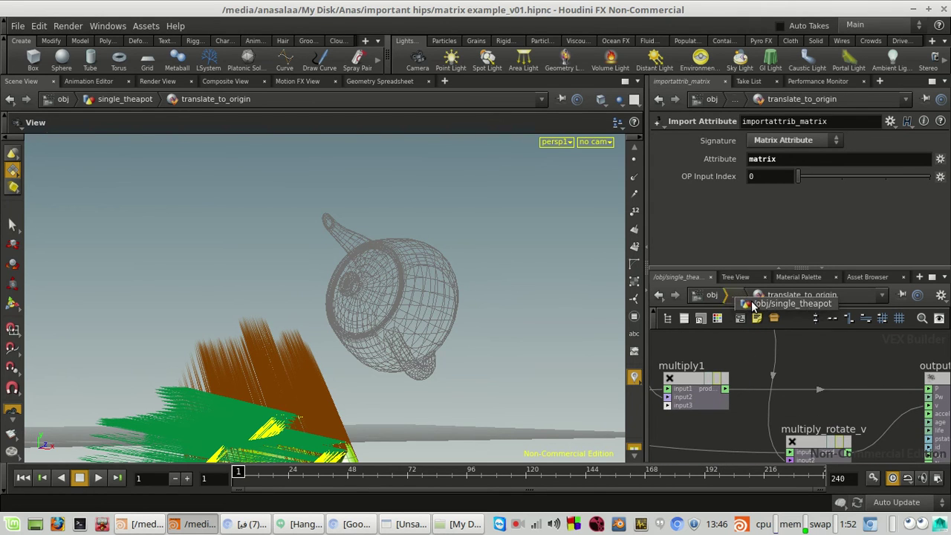
{"action": "left_click", "coordinate": [752, 308]}
Hide the vector display in the viewport and inspect the lid of the teapot moved to the origin up close.
{"action": "left_click_drag", "start_coordinate": [379, 325], "coordinate": [431, 352]}
{"action": "left_click", "coordinate": [633, 380]}
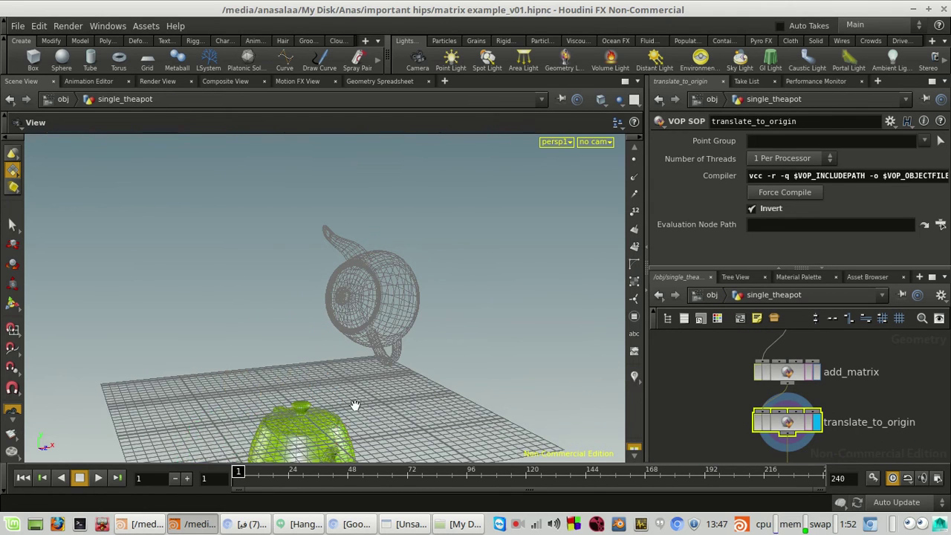
{"action": "middle_click_drag", "start_coordinate": [371, 393], "coordinate": [426, 311]}
{"action": "scroll", "coordinate": [425, 311], "scroll_direction": "up", "scroll_amount": 2}
{"action": "right_click_drag", "start_coordinate": [425, 311], "coordinate": [424, 410]}
{"action": "middle_click_drag", "start_coordinate": [424, 409], "coordinate": [396, 374]}
{"action": "right_click_drag", "start_coordinate": [357, 363], "coordinate": [573, 325]}
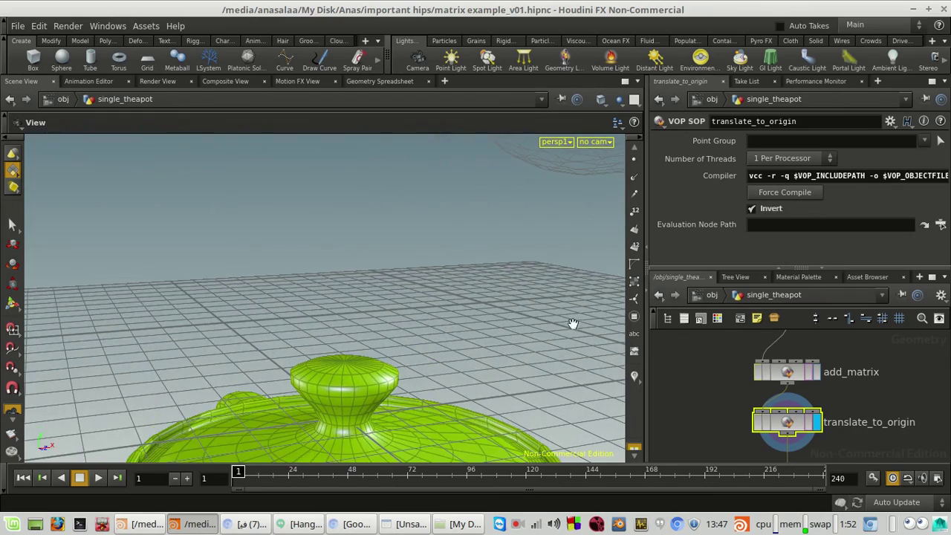
{"action": "middle_click_drag", "start_coordinate": [391, 389], "coordinate": [352, 284]}
{"action": "left_click_drag", "start_coordinate": [327, 360], "coordinate": [331, 323]}
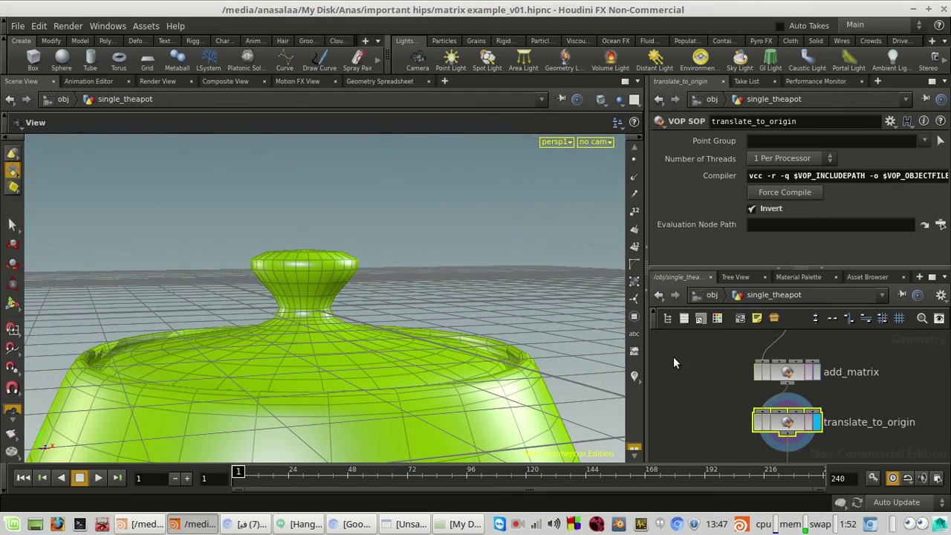
Locate the add_matrix node in the single_theapot network and check its Position parameter's centroid expressions.
{"action": "scroll", "coordinate": [865, 398], "scroll_direction": "down", "scroll_amount": 4}
{"action": "middle_click_drag", "start_coordinate": [913, 367], "coordinate": [906, 424]}
{"action": "scroll", "coordinate": [867, 403], "scroll_direction": "up", "scroll_amount": 2}
{"action": "middle_click_drag", "start_coordinate": [866, 386], "coordinate": [884, 462]}
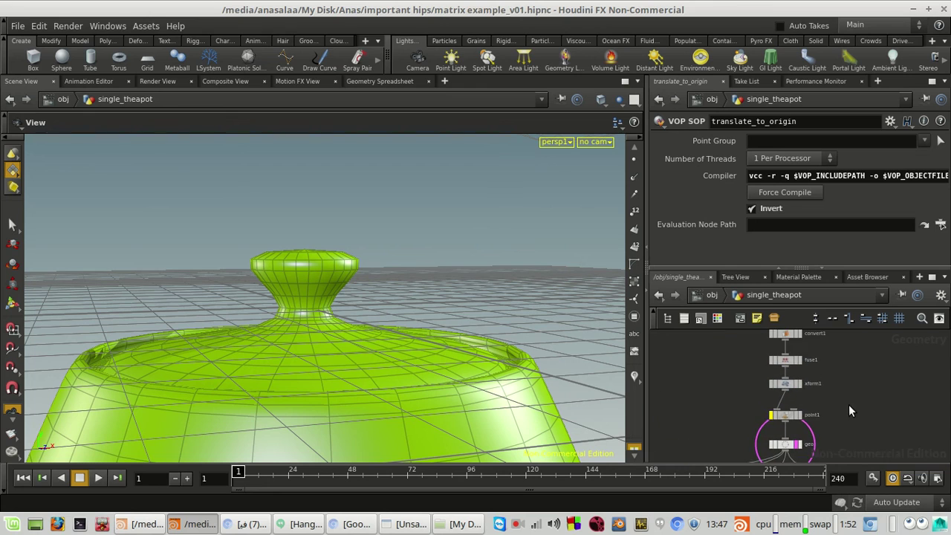
{"action": "middle_click_drag", "start_coordinate": [848, 404], "coordinate": [837, 340]}
{"action": "scroll", "coordinate": [855, 429], "scroll_direction": "up", "scroll_amount": 4}
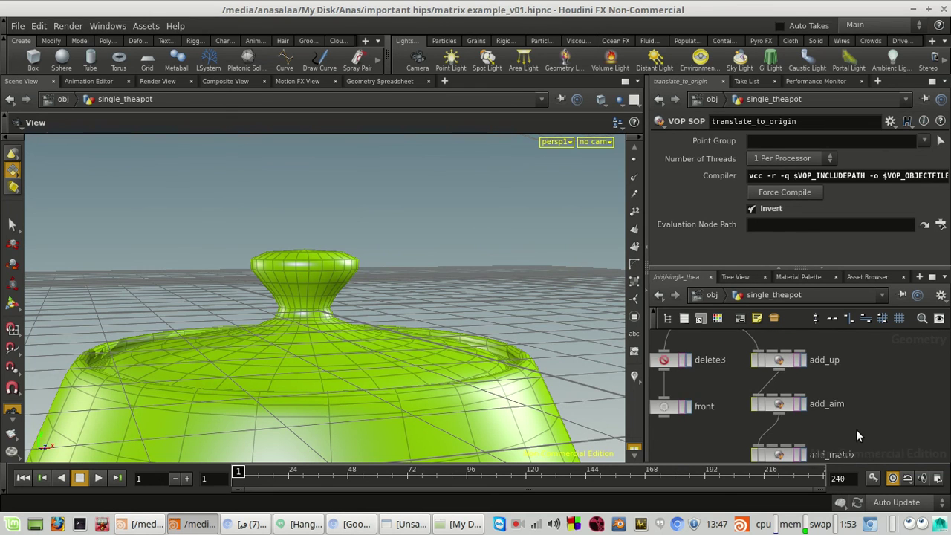
{"action": "middle_click_drag", "start_coordinate": [881, 407], "coordinate": [937, 353]}
{"action": "left_click", "coordinate": [833, 400]}
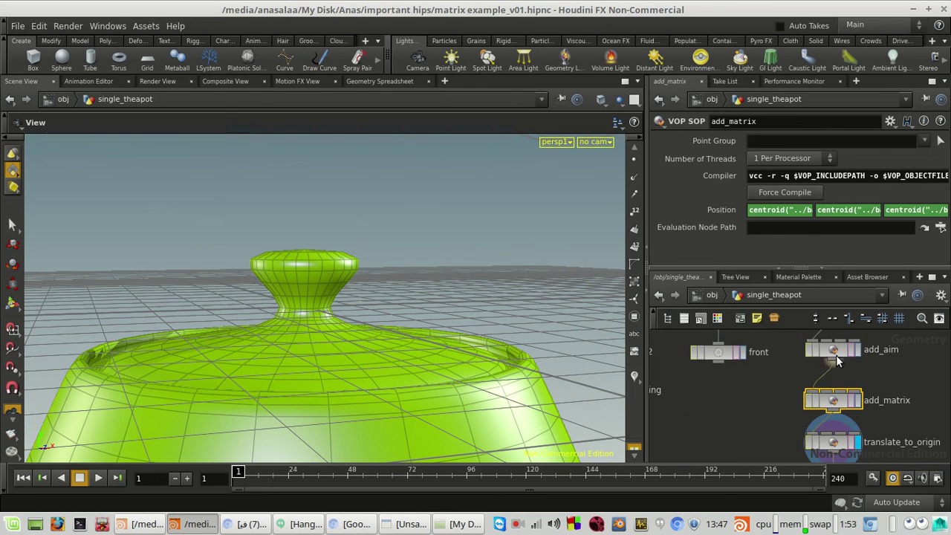
{"action": "left_click", "coordinate": [712, 210]}
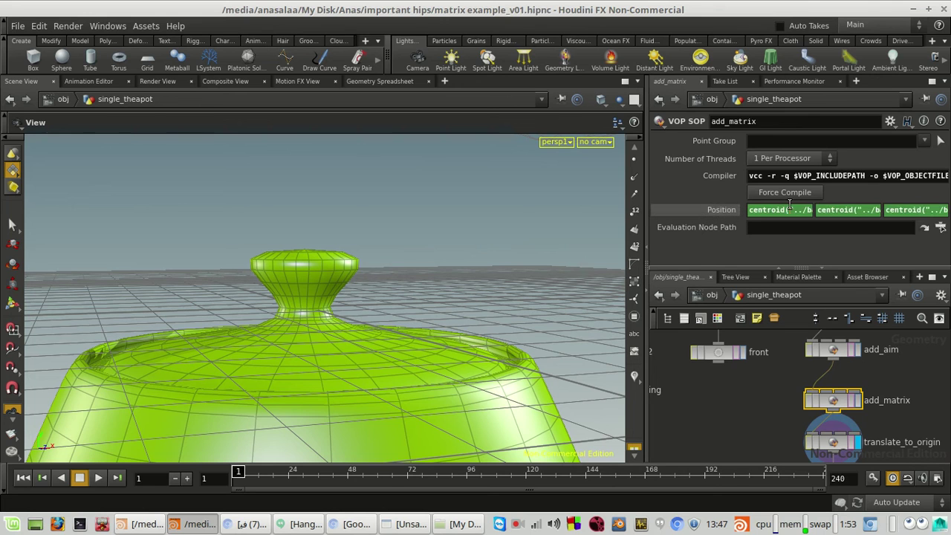
{"action": "left_click", "coordinate": [918, 400]}
{"action": "middle_click_drag", "start_coordinate": [918, 400], "coordinate": [894, 391]}
Compare the teapot at the origin with its original wireframe, and select translate_to_origin to check its Invert option.
{"action": "scroll", "coordinate": [450, 319], "scroll_direction": "down", "scroll_amount": 4}
{"action": "scroll", "coordinate": [451, 320], "scroll_direction": "down", "scroll_amount": 10}
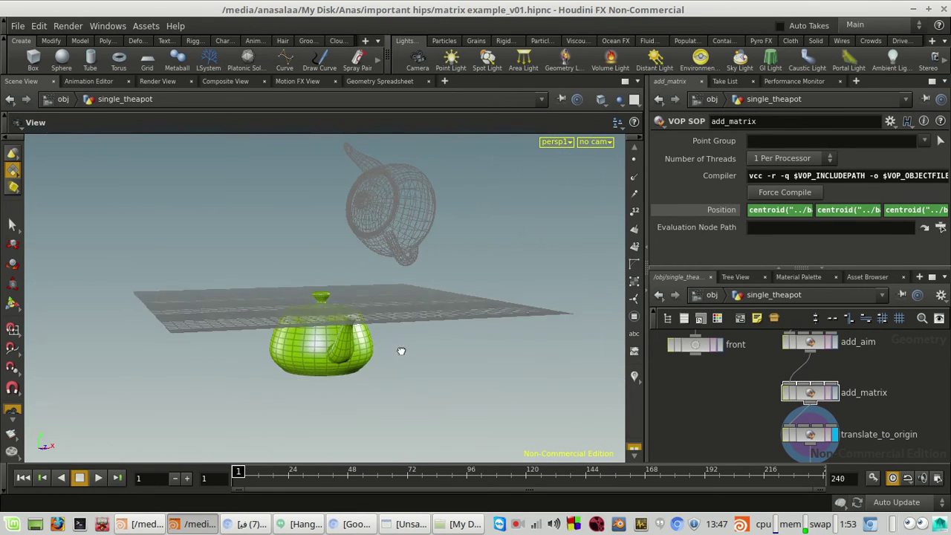
{"action": "left_click_drag", "start_coordinate": [401, 350], "coordinate": [338, 212]}
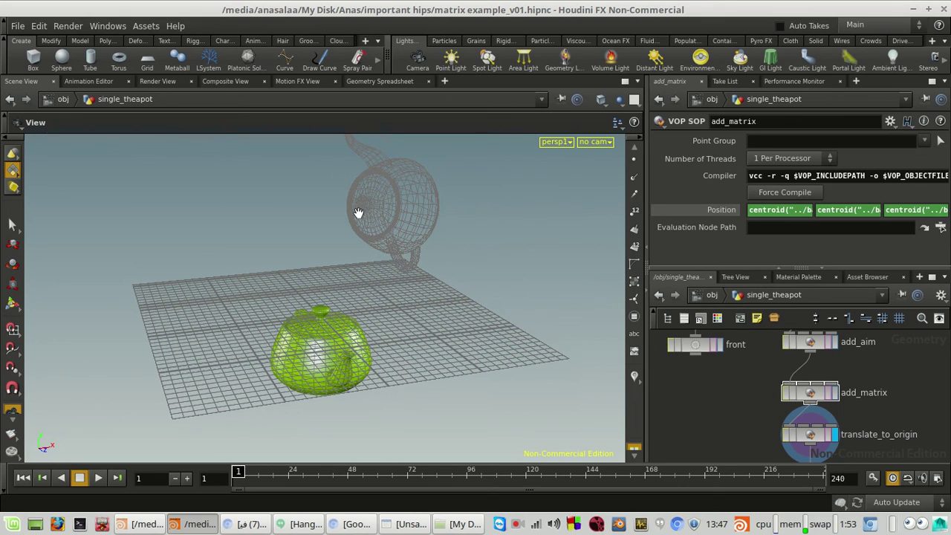
{"action": "middle_click_drag", "start_coordinate": [875, 424], "coordinate": [827, 360]}
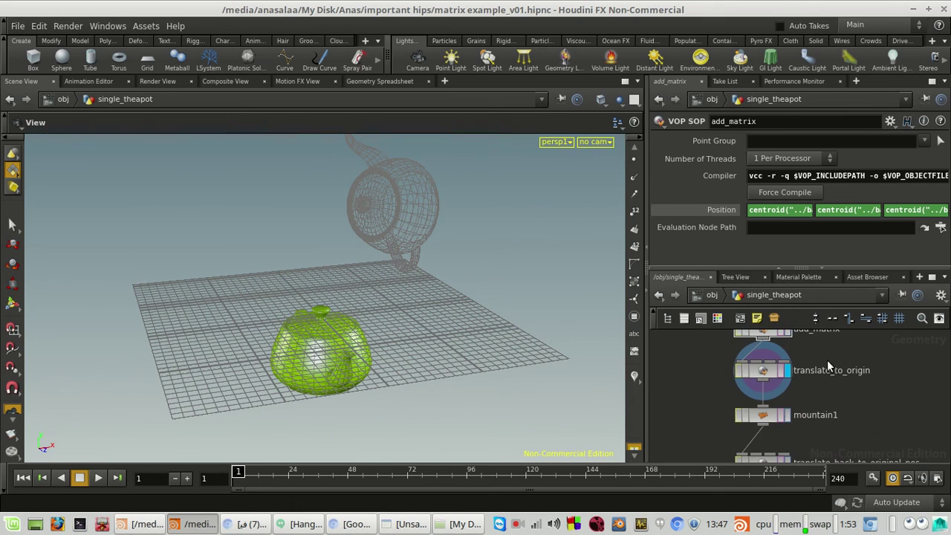
{"action": "left_click", "coordinate": [767, 370]}
{"action": "left_click", "coordinate": [768, 373]}
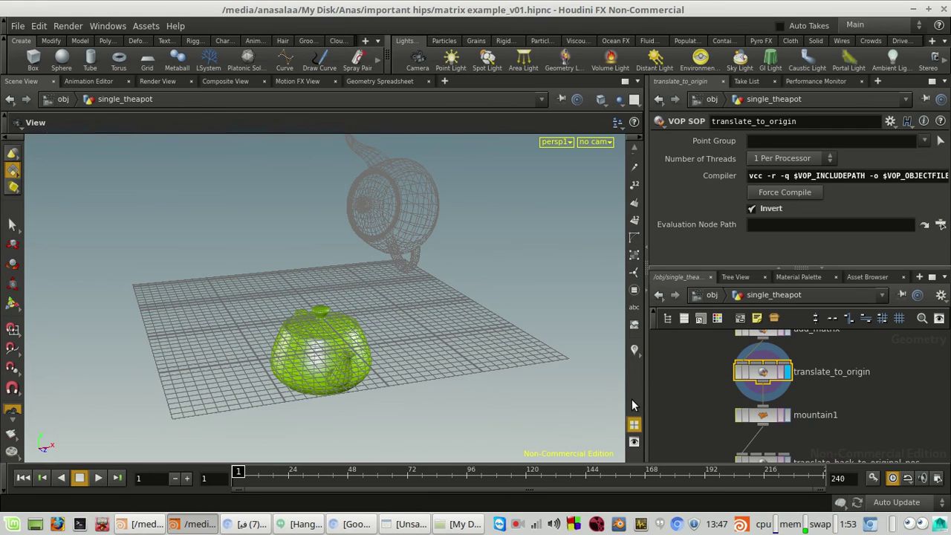
{"action": "scroll", "coordinate": [306, 305], "scroll_direction": "up", "scroll_amount": 10}
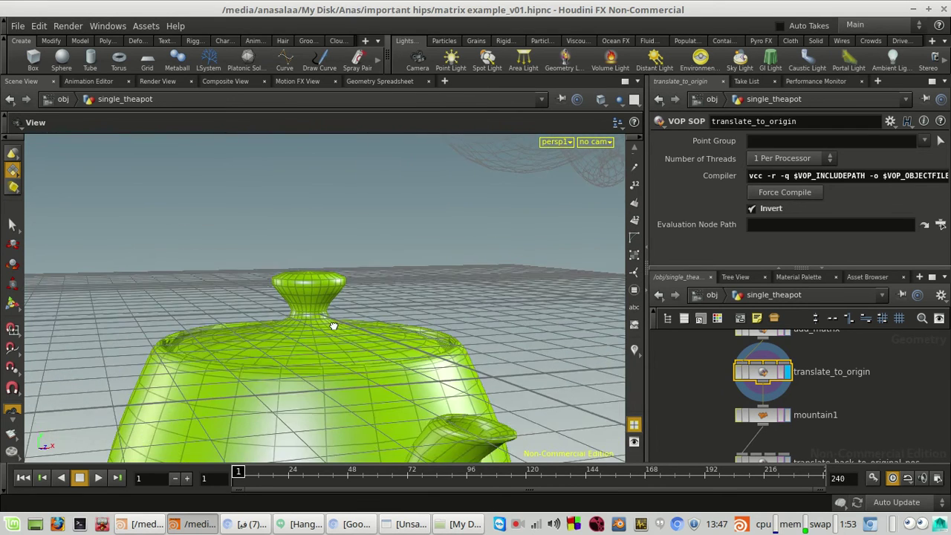
{"action": "scroll", "coordinate": [854, 412], "scroll_direction": "up", "scroll_amount": 2}
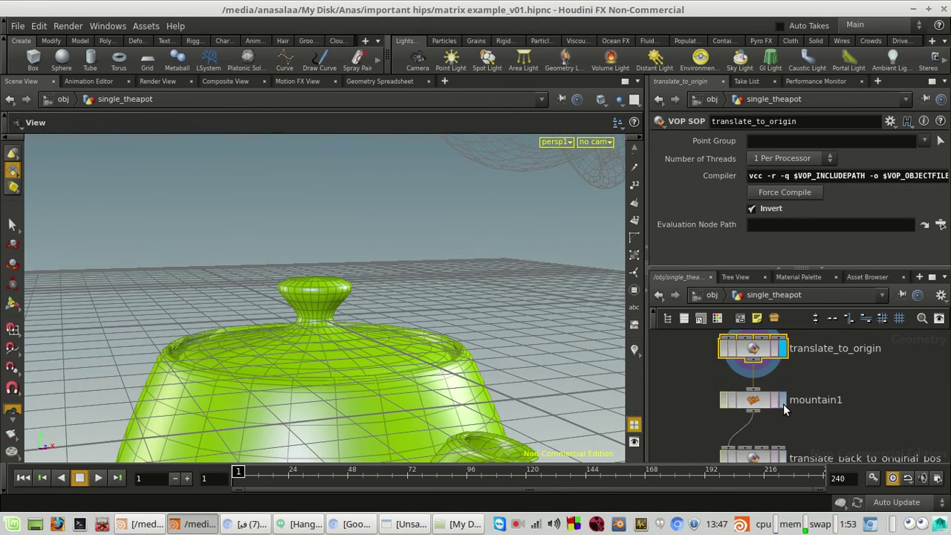
Display the mountain1 node's result and inspect the deformed teapot at the origin, scrubbing the timeline near frame 1.
{"action": "left_click", "coordinate": [783, 402]}
{"action": "left_click", "coordinate": [765, 407]}
{"action": "right_click_drag", "start_coordinate": [475, 261], "coordinate": [397, 380]}
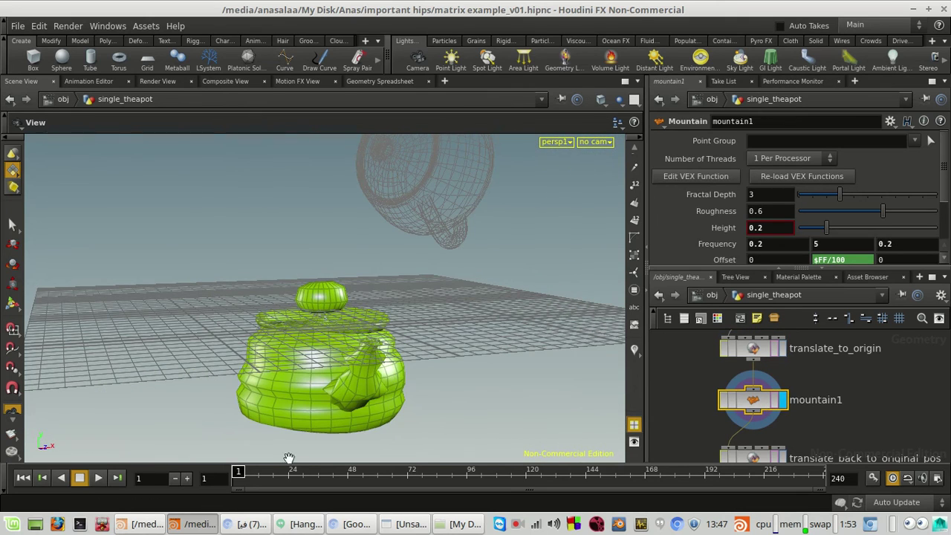
{"action": "mouse_move", "coordinate": [251, 475]}
{"action": "left_mouse_down"}
{"action": "mouse_move", "coordinate": [334, 481]}
{"action": "mouse_move", "coordinate": [355, 498]}
{"action": "mouse_move", "coordinate": [726, 490]}
{"action": "mouse_move", "coordinate": [235, 479]}
{"action": "left_mouse_up"}
Select the translate_back_to_original_pos node and display its result.
{"action": "scroll", "coordinate": [779, 426], "scroll_direction": "down", "scroll_amount": 1}
{"action": "middle_click_drag", "start_coordinate": [842, 414], "coordinate": [849, 393]}
{"action": "scroll", "coordinate": [777, 439], "scroll_direction": "up", "scroll_amount": 1}
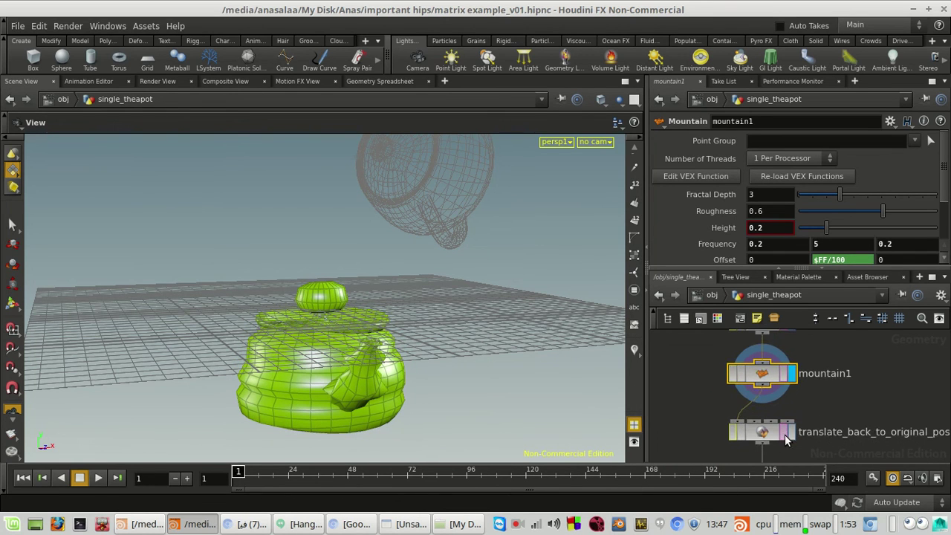
{"action": "left_click", "coordinate": [790, 432]}
{"action": "left_click", "coordinate": [773, 433]}
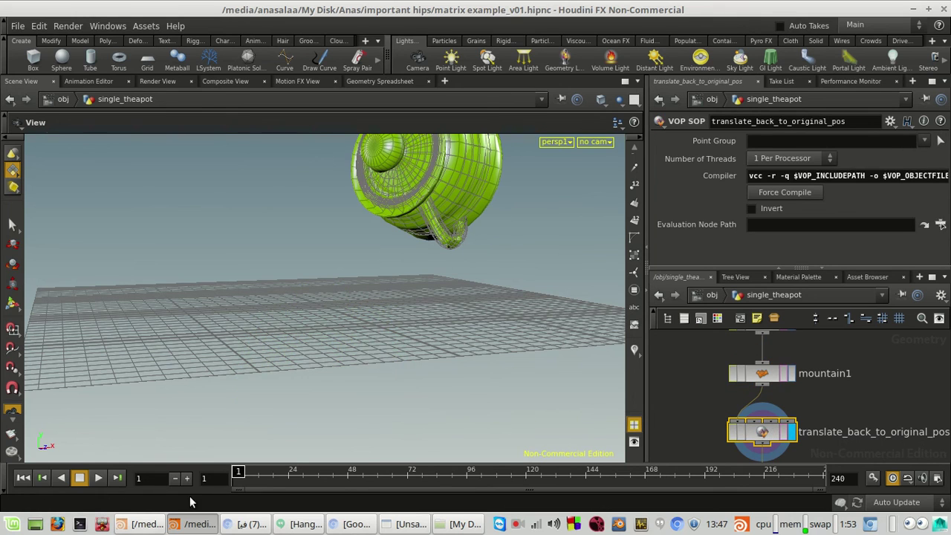
Switch to Pinta, underline the I in the formula, and sketch a multiplication sign with further strokes beside the identity matrix.
{"action": "left_click", "coordinate": [199, 524]}
{"action": "left_click", "coordinate": [405, 523]}
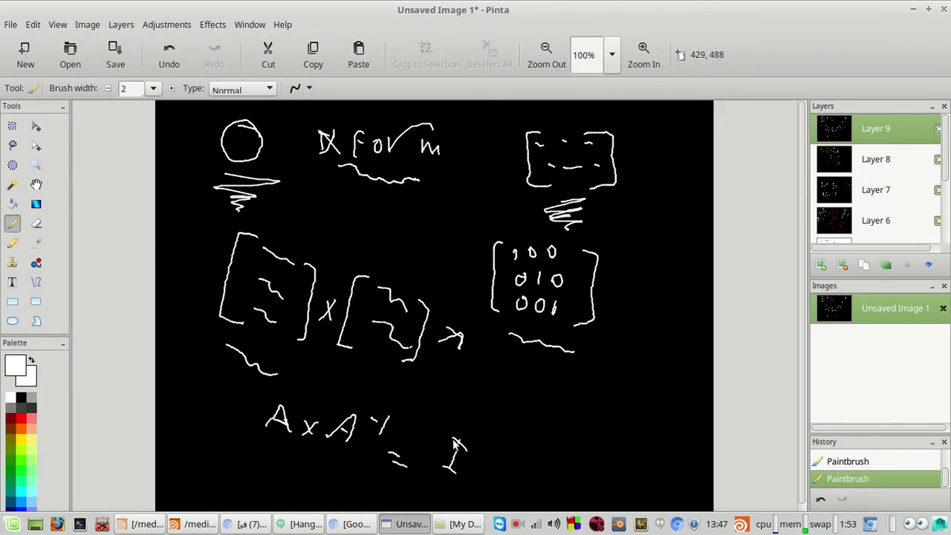
{"action": "left_click_drag", "start_coordinate": [446, 499], "coordinate": [443, 504]}
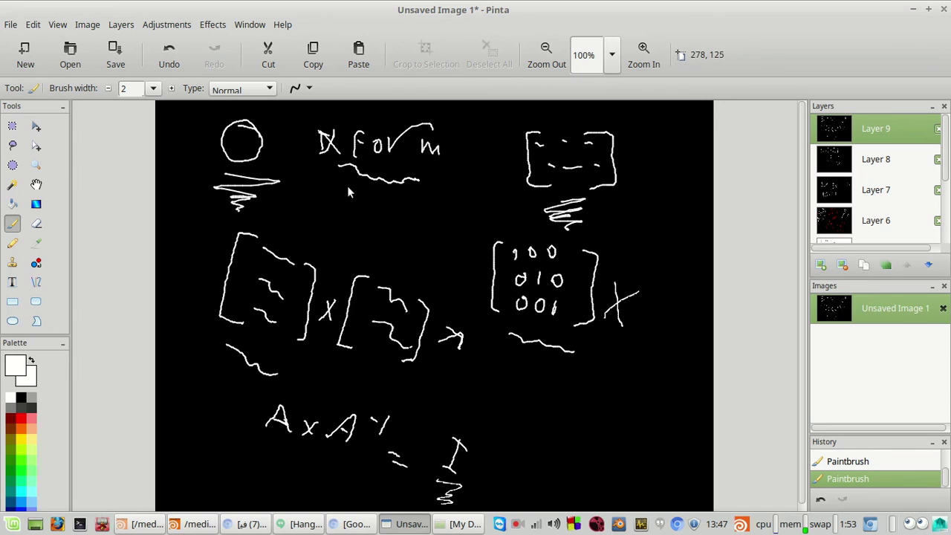
{"action": "left_click_drag", "start_coordinate": [671, 293], "coordinate": [669, 313]}
{"action": "mouse_move", "coordinate": [690, 343]}
{"action": "left_mouse_down"}
{"action": "mouse_move", "coordinate": [694, 291]}
{"action": "mouse_move", "coordinate": [673, 371]}
{"action": "left_mouse_up"}
Return to Houdini and inspect the deformed teapot at its original position from other angles.
{"action": "left_click", "coordinate": [412, 528]}
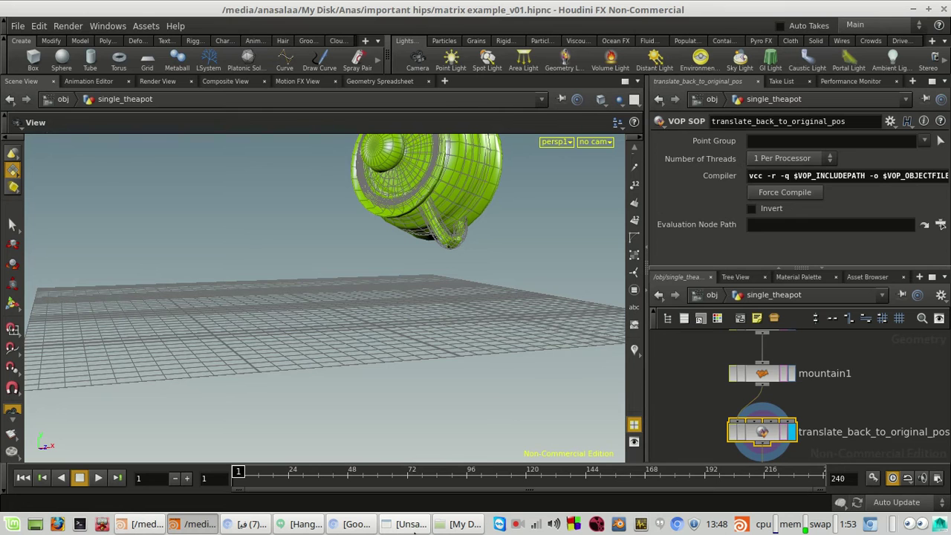
{"action": "left_click_drag", "start_coordinate": [403, 230], "coordinate": [396, 277]}
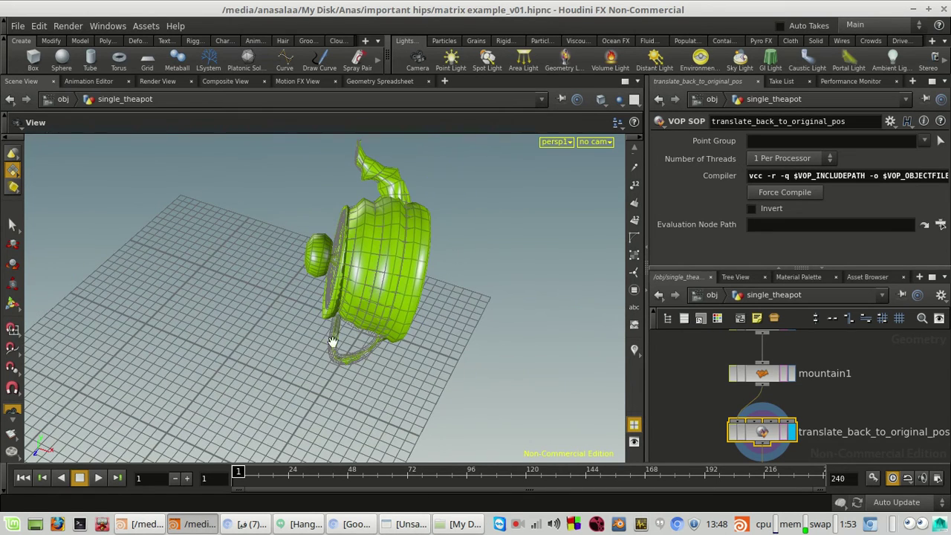
{"action": "left_click_drag", "start_coordinate": [333, 341], "coordinate": [365, 297]}
Compare the undeformed teapot at add_aim with the translate_back_to_original_pos result by displaying each node in turn.
{"action": "scroll", "coordinate": [861, 355], "scroll_direction": "down", "scroll_amount": 5}
{"action": "middle_click_drag", "start_coordinate": [860, 355], "coordinate": [834, 454]}
{"action": "scroll", "coordinate": [817, 395], "scroll_direction": "up", "scroll_amount": 3}
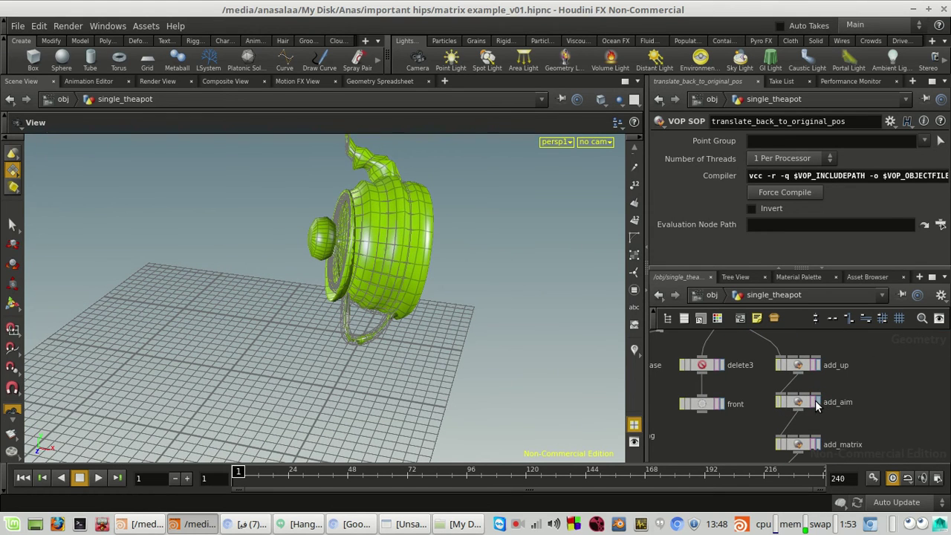
{"action": "left_click", "coordinate": [816, 401]}
{"action": "middle_click_drag", "start_coordinate": [859, 421], "coordinate": [867, 347]}
{"action": "double_click", "coordinate": [813, 429]}
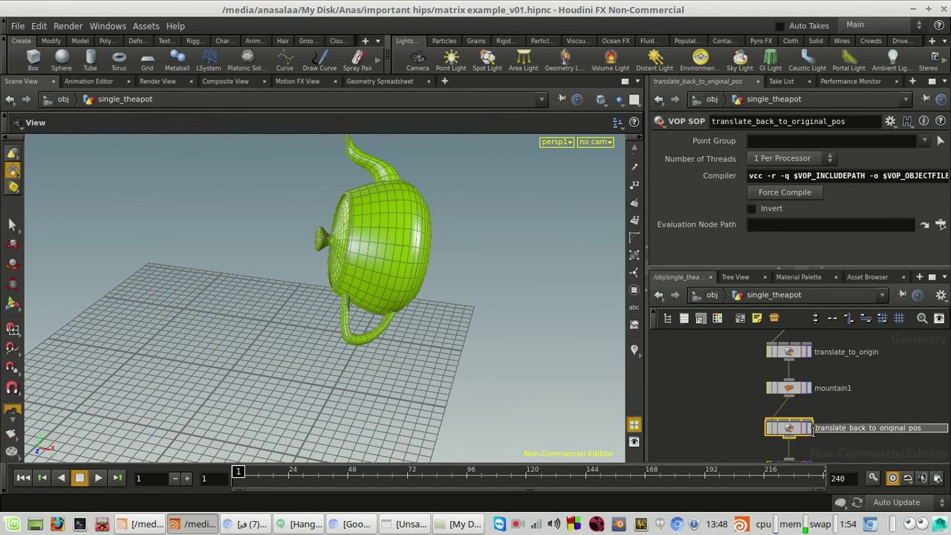
{"action": "left_click", "coordinate": [808, 429]}
{"action": "mouse_move", "coordinate": [807, 433]}
{"action": "middle_mouse_down"}
{"action": "mouse_move", "coordinate": [816, 375]}
{"action": "mouse_move", "coordinate": [808, 439]}
{"action": "middle_mouse_up"}
{"action": "scroll", "coordinate": [810, 389], "scroll_direction": "up", "scroll_amount": 2}
{"action": "scroll", "coordinate": [846, 388], "scroll_direction": "down", "scroll_amount": 1}
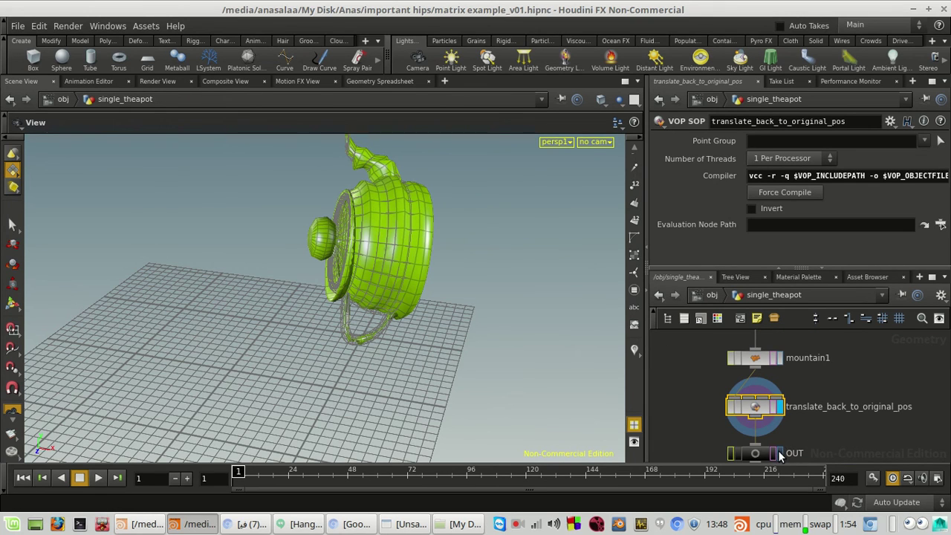
Examine the VOP network inside translate_back_to_original_pos from the invert parameter to the output, and return to single_theapot.
{"action": "double_click", "coordinate": [755, 407]}
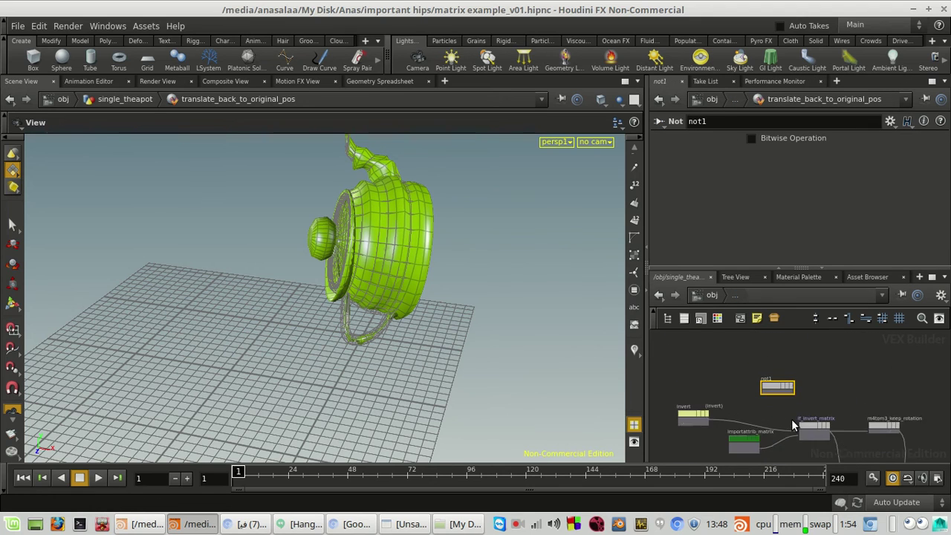
{"action": "middle_click_drag", "start_coordinate": [790, 419], "coordinate": [826, 398]}
{"action": "scroll", "coordinate": [798, 402], "scroll_direction": "up", "scroll_amount": 3}
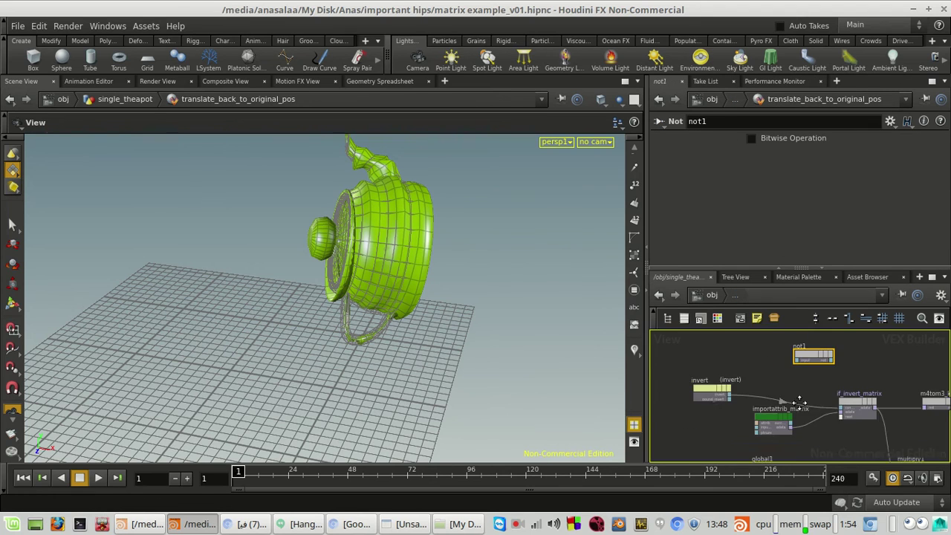
{"action": "left_click", "coordinate": [757, 294]}
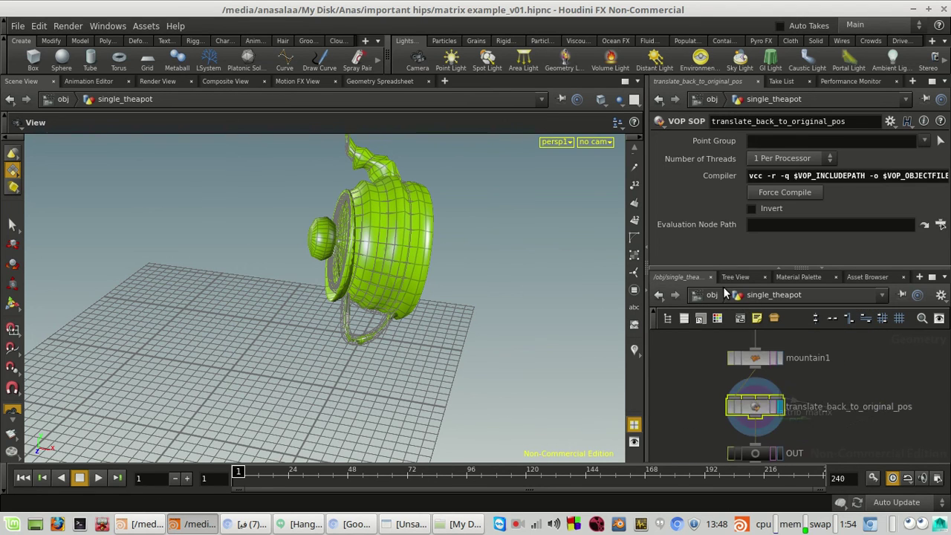
{"action": "double_click", "coordinate": [755, 409]}
{"action": "middle_click_drag", "start_coordinate": [832, 388], "coordinate": [668, 358]}
{"action": "middle_click", "coordinate": [766, 449]}
{"action": "middle_click_drag", "start_coordinate": [802, 386], "coordinate": [834, 409]}
{"action": "scroll", "coordinate": [855, 369], "scroll_direction": "down", "scroll_amount": 2}
{"action": "middle_click_drag", "start_coordinate": [936, 403], "coordinate": [845, 388]}
{"action": "scroll", "coordinate": [832, 370], "scroll_direction": "up", "scroll_amount": 3}
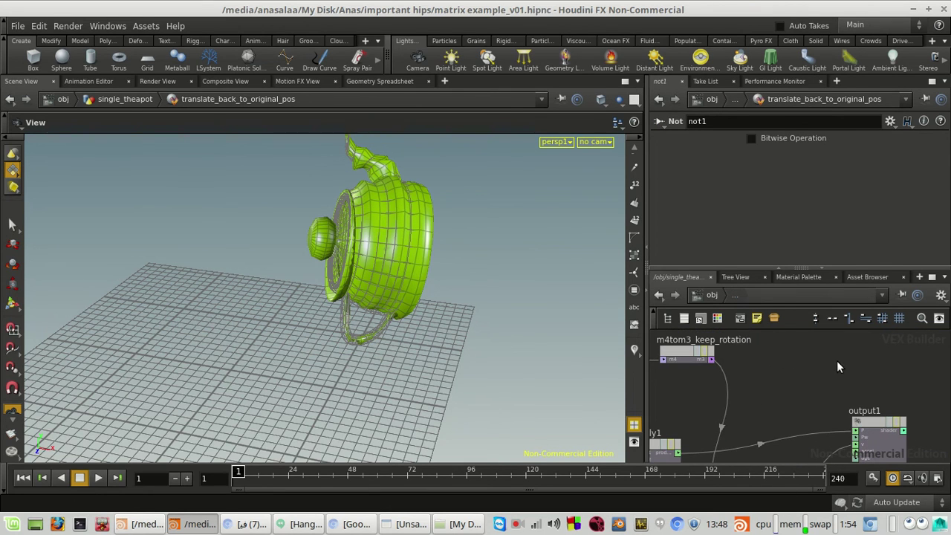
{"action": "left_click", "coordinate": [735, 295]}
{"action": "left_click", "coordinate": [735, 304]}
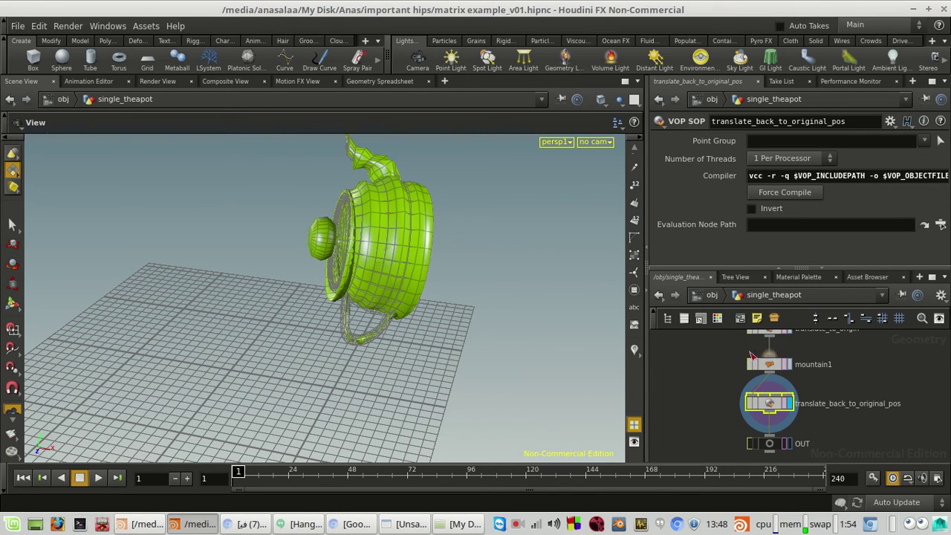
Review the single_theapot node chain from translate_back_to_original_pos up to platonic1 while viewing the deformed teapot from farther away.
{"action": "scroll", "coordinate": [759, 363], "scroll_direction": "down", "scroll_amount": 1}
{"action": "middle_click_drag", "start_coordinate": [829, 383], "coordinate": [810, 447]}
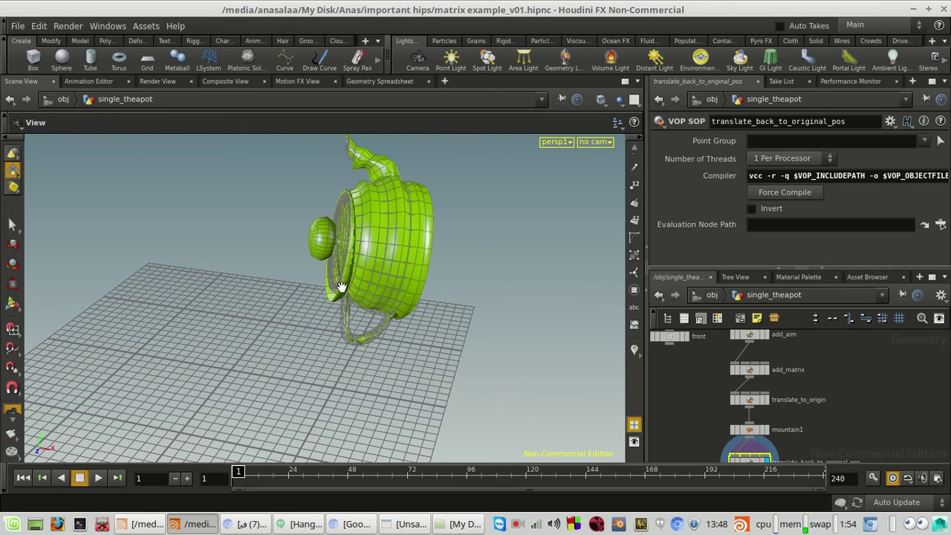
{"action": "left_click_drag", "start_coordinate": [91, 351], "coordinate": [259, 346]}
{"action": "scroll", "coordinate": [875, 387], "scroll_direction": "down", "scroll_amount": 3}
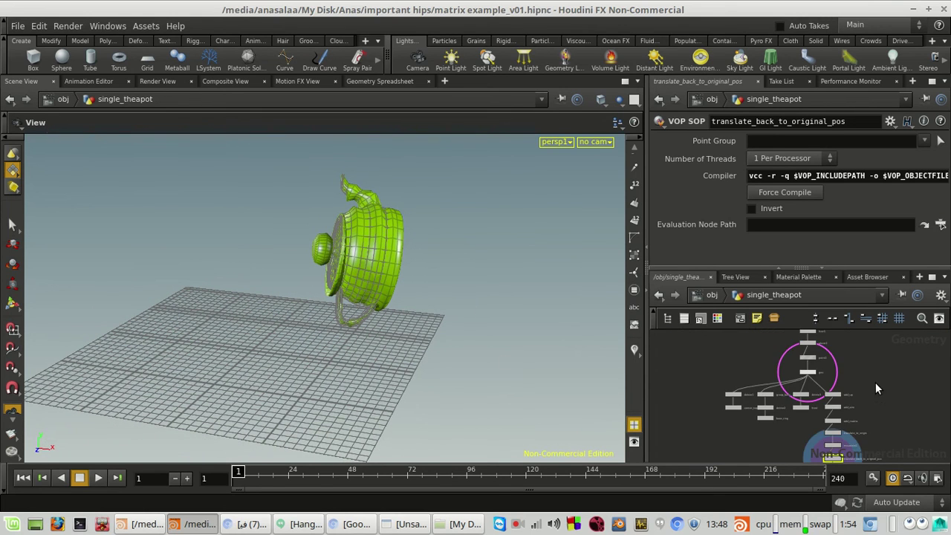
{"action": "scroll", "coordinate": [875, 382], "scroll_direction": "up", "scroll_amount": 5}
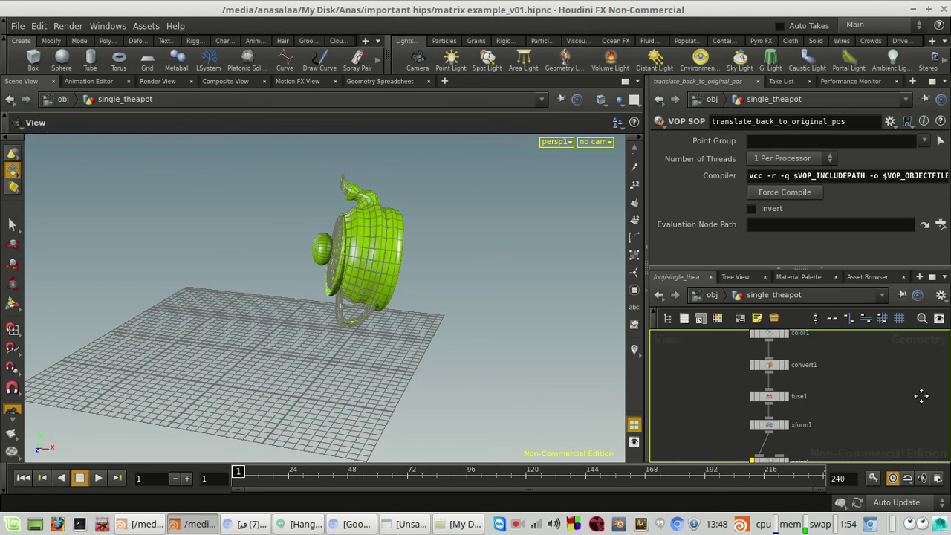
{"action": "middle_click_drag", "start_coordinate": [921, 396], "coordinate": [912, 400]}
{"action": "scroll", "coordinate": [836, 363], "scroll_direction": "up", "scroll_amount": 3}
{"action": "scroll", "coordinate": [859, 382], "scroll_direction": "down", "scroll_amount": 4}
{"action": "middle_click_drag", "start_coordinate": [858, 383], "coordinate": [821, 412]}
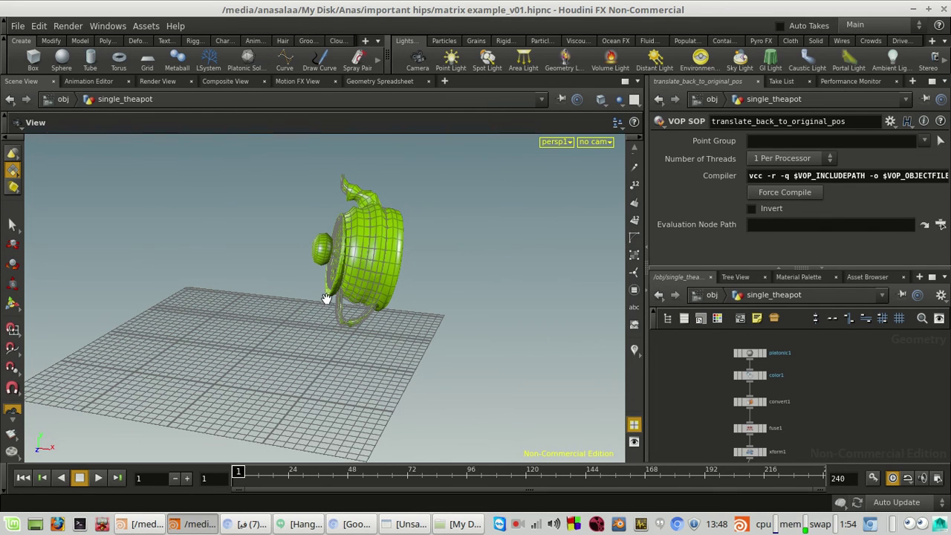
Examine the deformed teapot's surface up close and scrub the timeline back to frame 1.
{"action": "scroll", "coordinate": [325, 298], "scroll_direction": "up", "scroll_amount": 5}
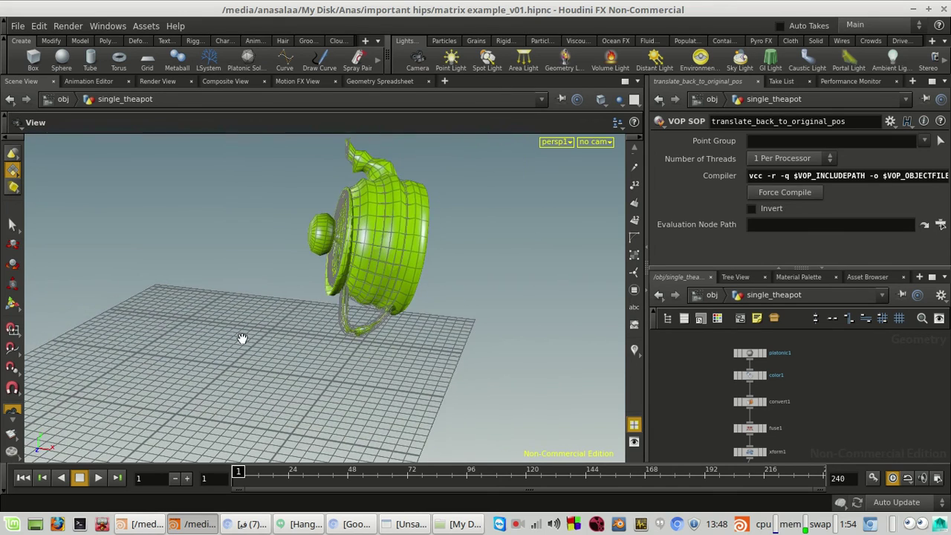
{"action": "scroll", "coordinate": [242, 339], "scroll_direction": "down", "scroll_amount": 3}
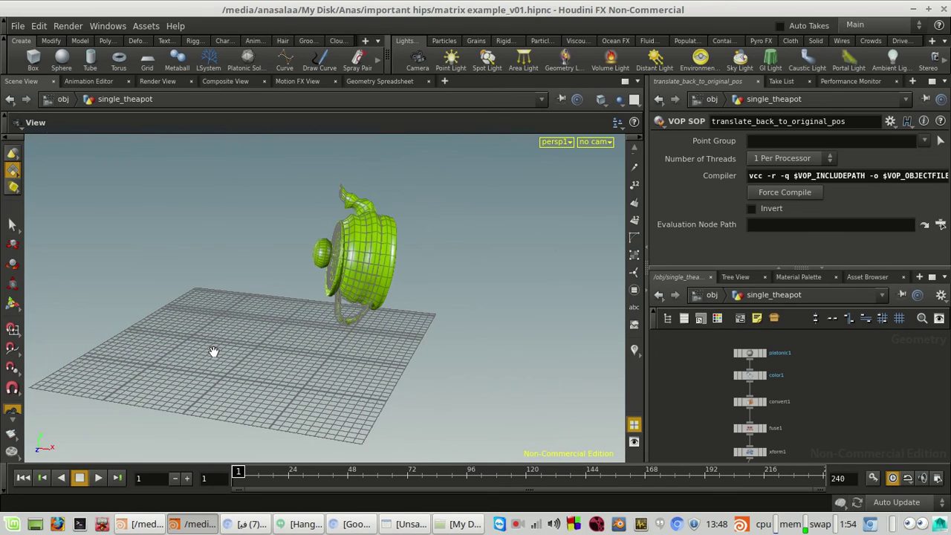
{"action": "scroll", "coordinate": [390, 278], "scroll_direction": "up", "scroll_amount": 4}
{"action": "middle_click_drag", "start_coordinate": [393, 272], "coordinate": [312, 336]}
{"action": "scroll", "coordinate": [304, 332], "scroll_direction": "up", "scroll_amount": 3}
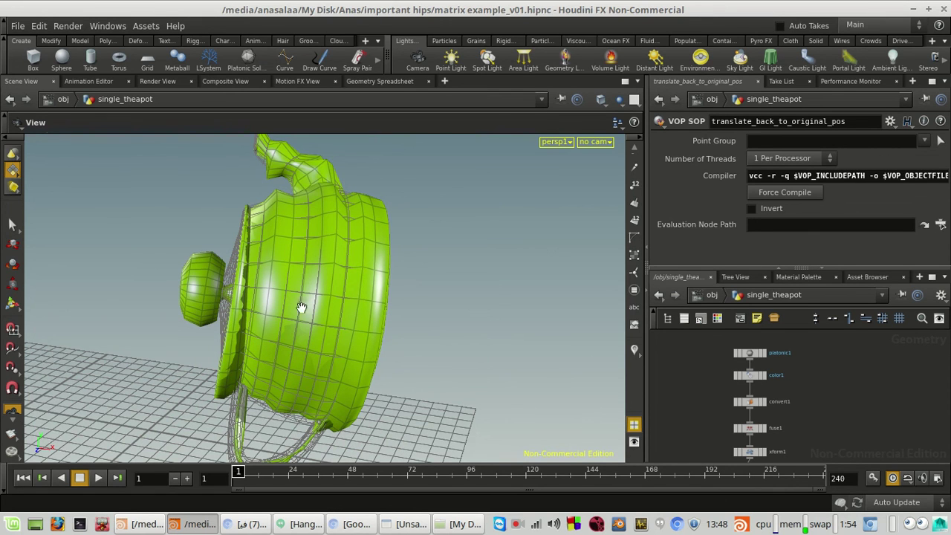
{"action": "scroll", "coordinate": [257, 325], "scroll_direction": "up", "scroll_amount": 1}
{"action": "left_click_drag", "start_coordinate": [357, 484], "coordinate": [238, 483]}
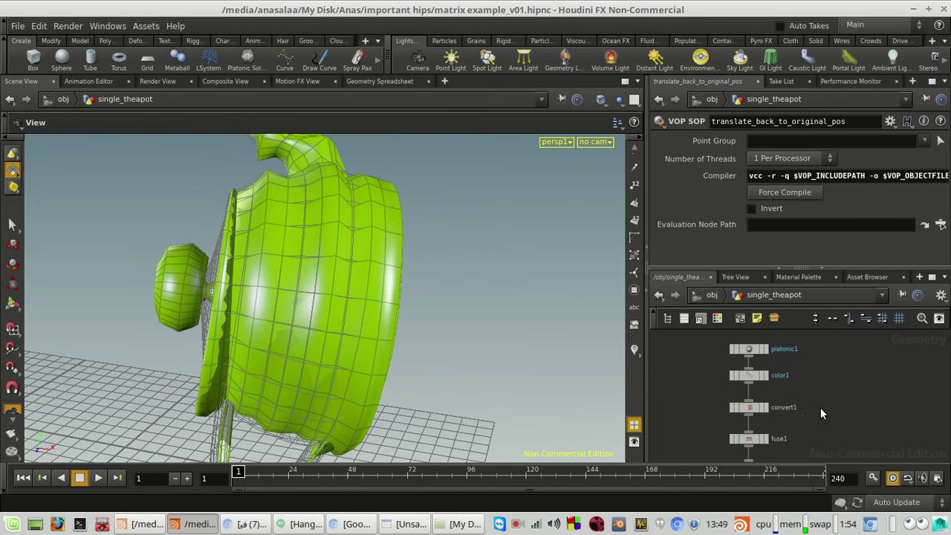
Display and select the xform1 node to show the undeformed, rotated teapot.
{"action": "scroll", "coordinate": [795, 407], "scroll_direction": "up", "scroll_amount": 3}
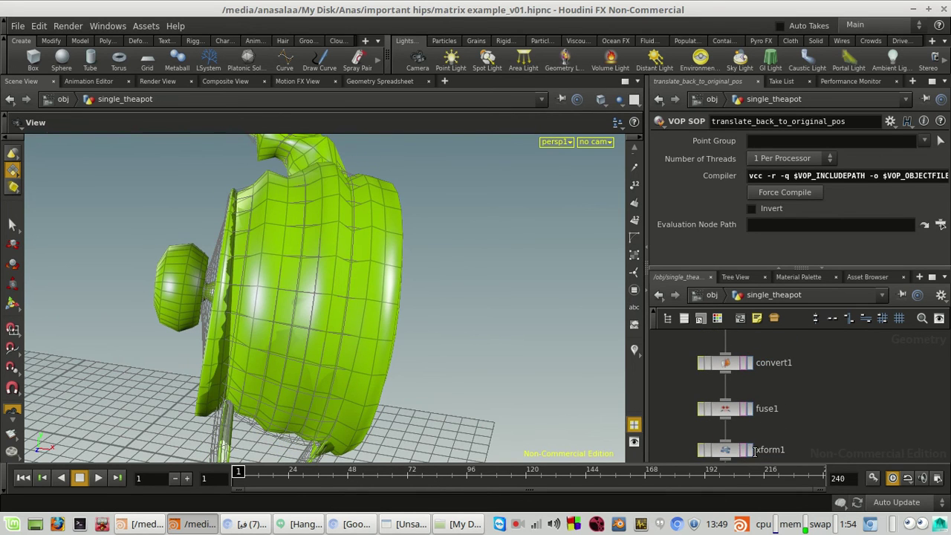
{"action": "left_click", "coordinate": [747, 449]}
{"action": "left_click", "coordinate": [735, 449]}
{"action": "scroll", "coordinate": [739, 414], "scroll_direction": "down", "scroll_amount": 2}
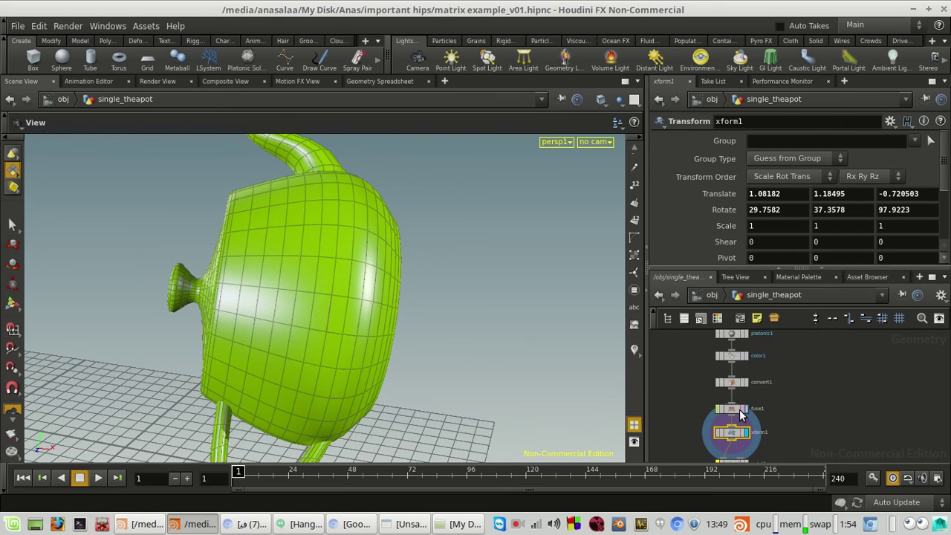
{"action": "scroll", "coordinate": [750, 415], "scroll_direction": "up", "scroll_amount": 2}
Add a Mountain node, connect it to the output of xform1, and display its result.
{"action": "key", "text": "Tab"}
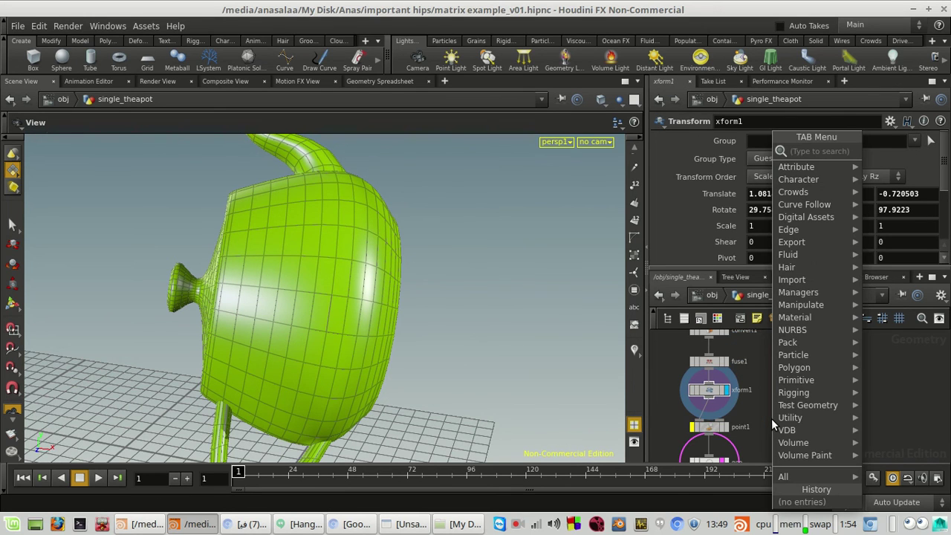
{"action": "type", "text": "mo"}
{"action": "key", "text": "Return"}
{"action": "left_click", "coordinate": [771, 418]}
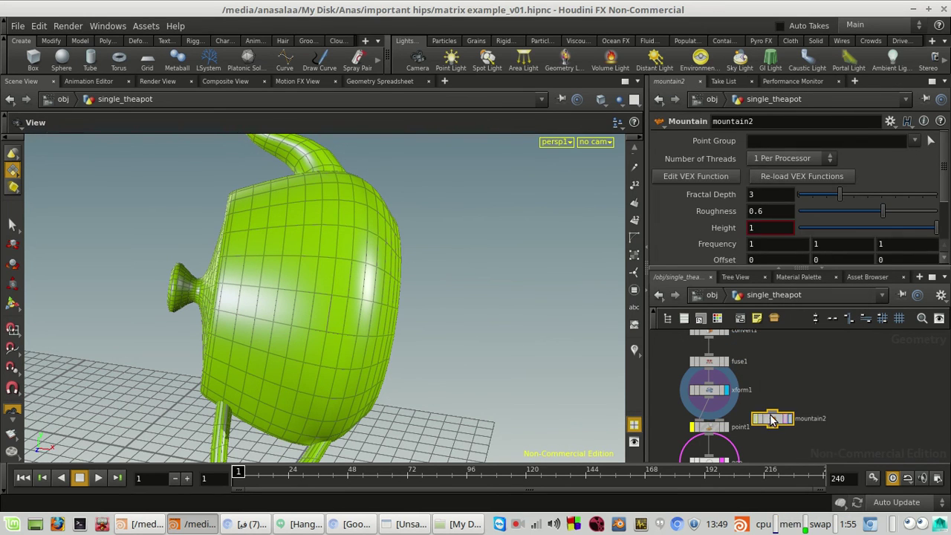
{"action": "scroll", "coordinate": [709, 413], "scroll_direction": "up", "scroll_amount": 3}
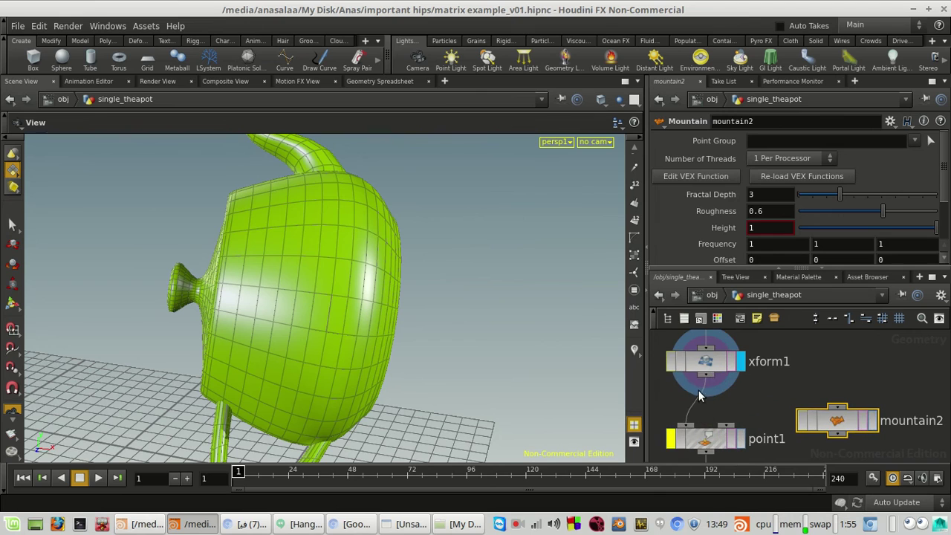
{"action": "left_click", "coordinate": [873, 421]}
{"action": "scroll", "coordinate": [798, 234], "scroll_direction": "down", "scroll_amount": 1}
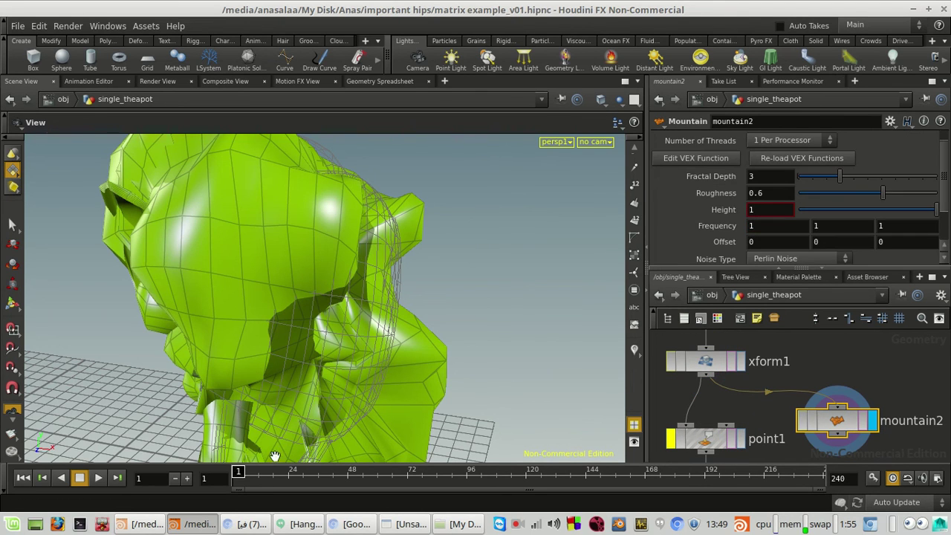
Set the mountain2 Y offset to $T and scrub the timeline to preview the animated noise.
{"action": "left_click_drag", "start_coordinate": [266, 472], "coordinate": [237, 472]}
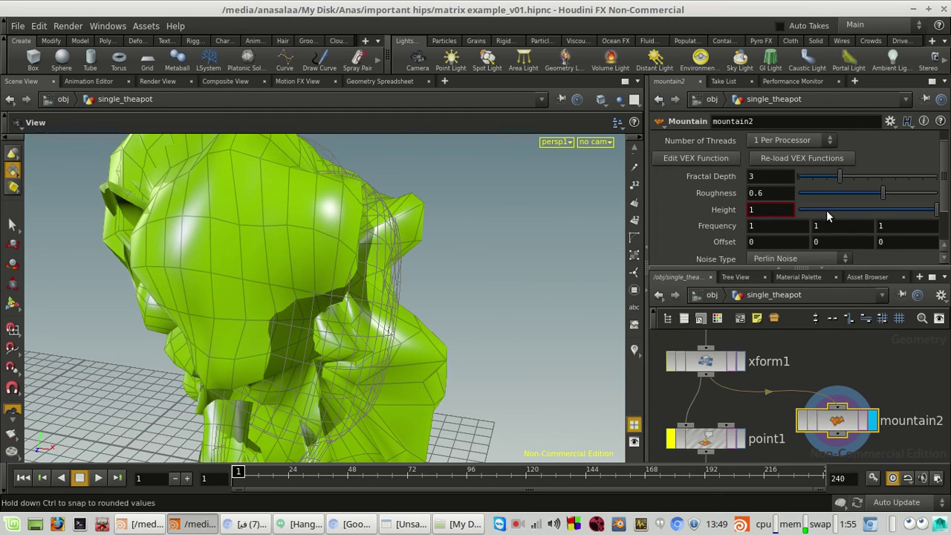
{"action": "type", "text": "$T"}
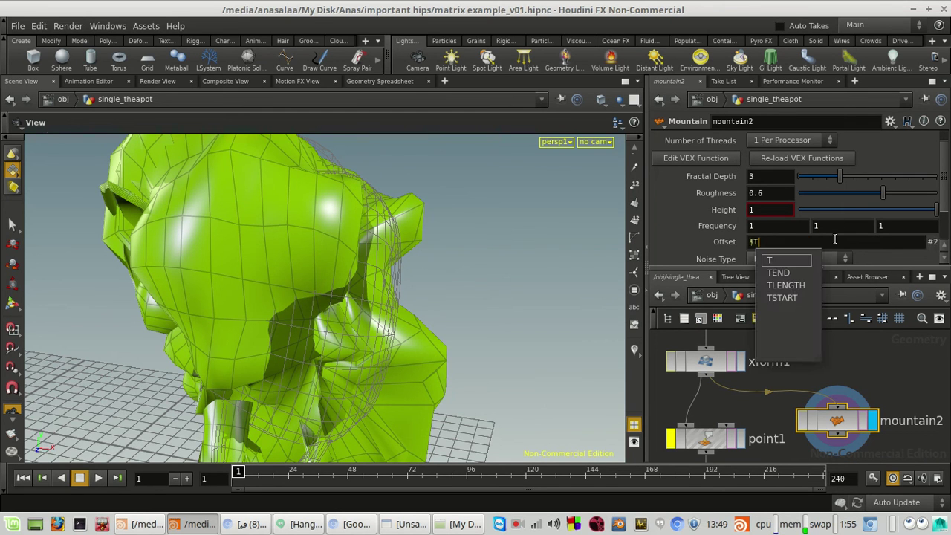
{"action": "key", "text": "Return"}
{"action": "left_click_drag", "start_coordinate": [300, 481], "coordinate": [238, 487]}
Bypass xform1 and scrub the timeline to preview the noise on the untransformed teapot.
{"action": "left_click", "coordinate": [671, 361]}
{"action": "scroll", "coordinate": [358, 343], "scroll_direction": "down", "scroll_amount": 2}
{"action": "middle_click_drag", "start_coordinate": [382, 387], "coordinate": [445, 331]}
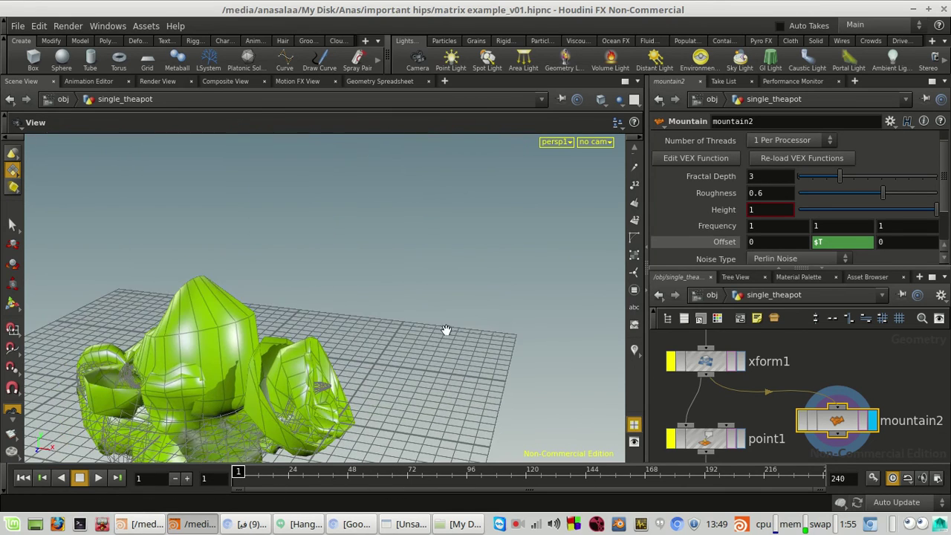
{"action": "scroll", "coordinate": [444, 334], "scroll_direction": "down", "scroll_amount": 3}
{"action": "left_click_drag", "start_coordinate": [252, 479], "coordinate": [237, 479]}
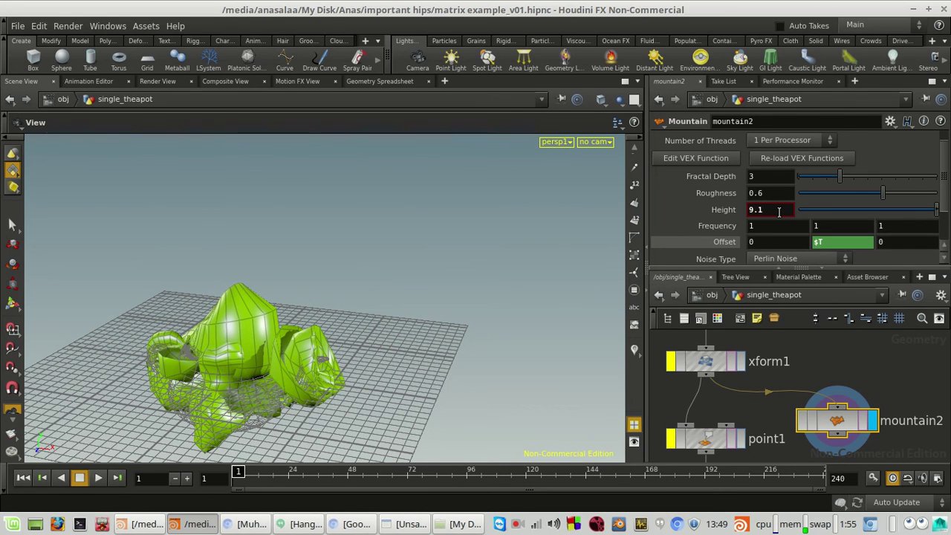
Set the mountain2 height to 0.1.
{"action": "key", "text": "Return"}
{"action": "left_click_drag", "start_coordinate": [779, 211], "coordinate": [697, 250]}
{"action": "type", "text": "0.1"}
{"action": "key", "text": "Return"}
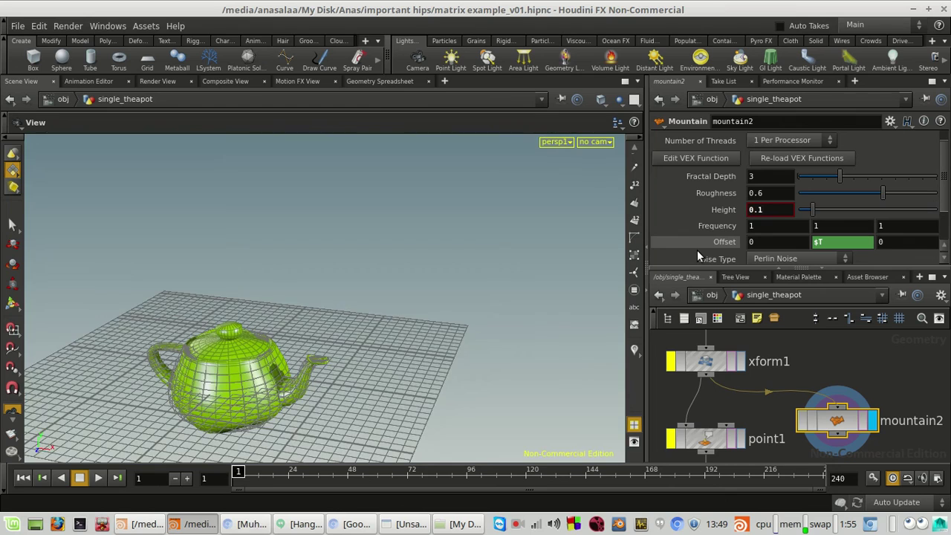
{"action": "scroll", "coordinate": [324, 265], "scroll_direction": "up", "scroll_amount": 5}
Compare mountain2's animated noise by scrubbing the timeline with xform1 bypassed and active in turn, finishing at frame 1 with xform1 active.
{"action": "left_click_drag", "start_coordinate": [239, 479], "coordinate": [411, 480]}
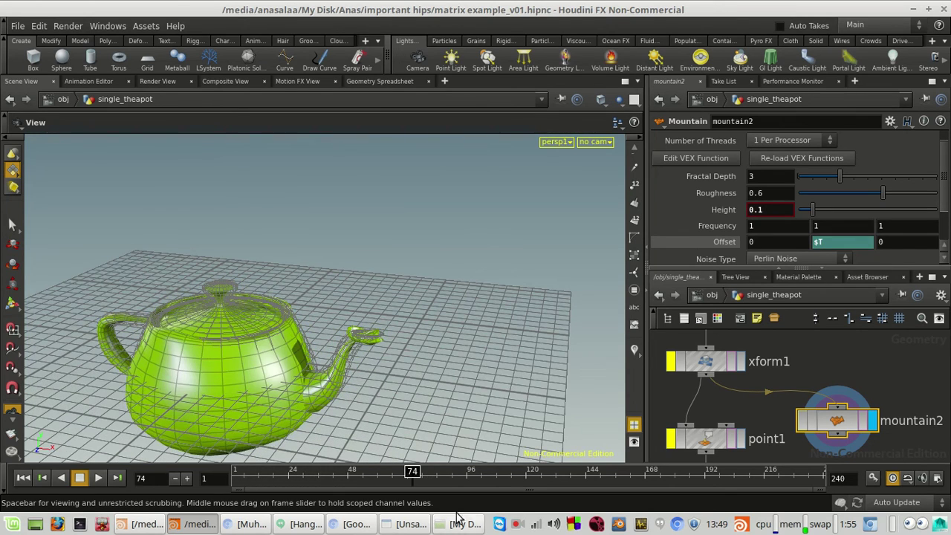
{"action": "left_click", "coordinate": [673, 363]}
{"action": "middle_click_drag", "start_coordinate": [333, 331], "coordinate": [187, 450]}
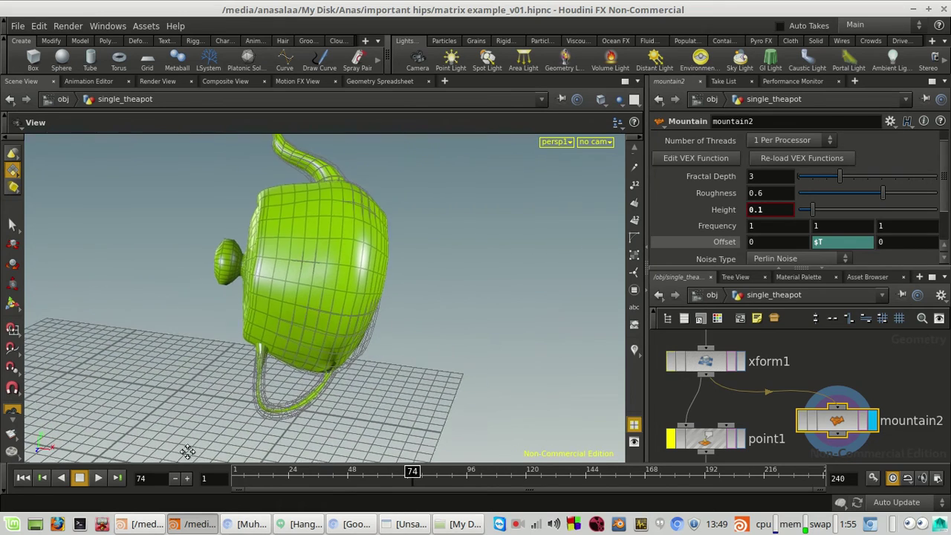
{"action": "left_click_drag", "start_coordinate": [331, 479], "coordinate": [365, 481]}
{"action": "left_click", "coordinate": [672, 362]}
{"action": "middle_click_drag", "start_coordinate": [430, 358], "coordinate": [516, 320]}
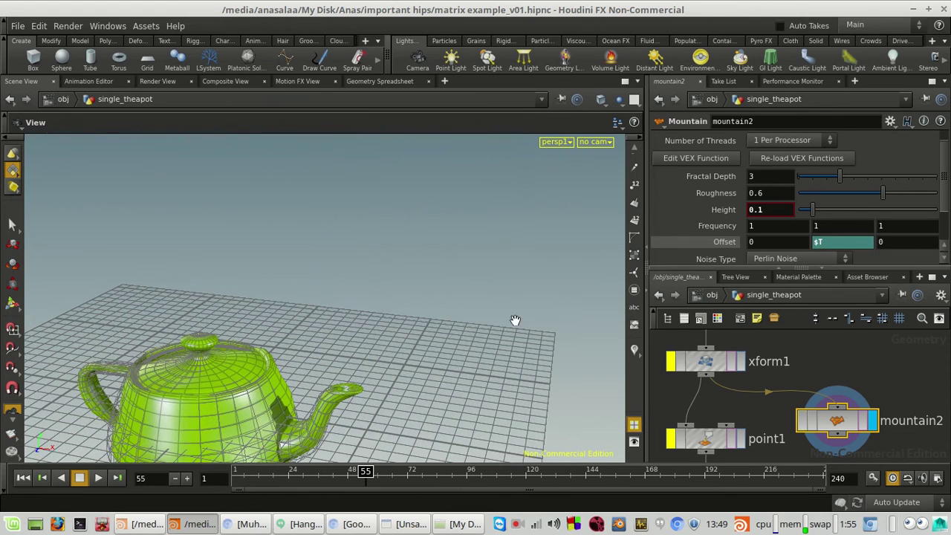
{"action": "left_click_drag", "start_coordinate": [365, 480], "coordinate": [238, 480]}
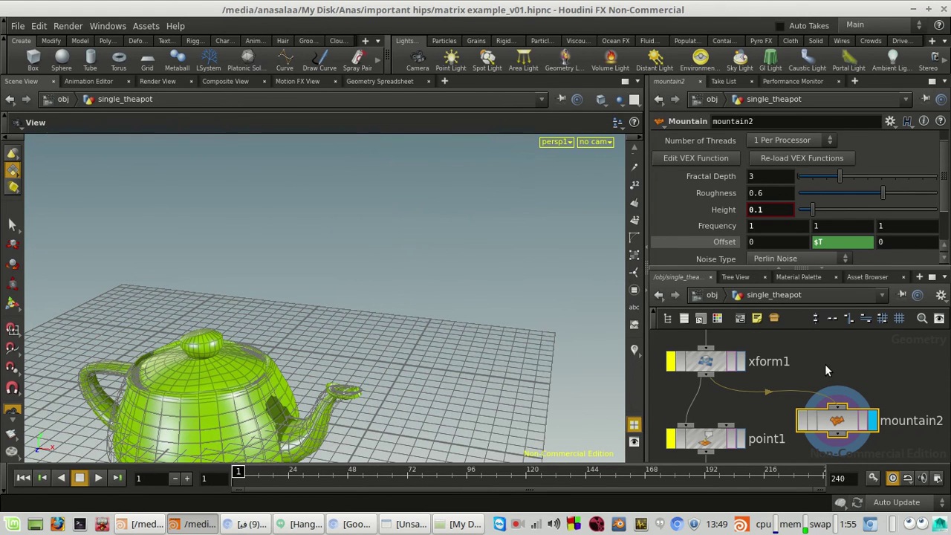
{"action": "left_click", "coordinate": [671, 362]}
Delete the mountain2 node.
{"action": "scroll", "coordinate": [882, 390], "scroll_direction": "down", "scroll_amount": 4}
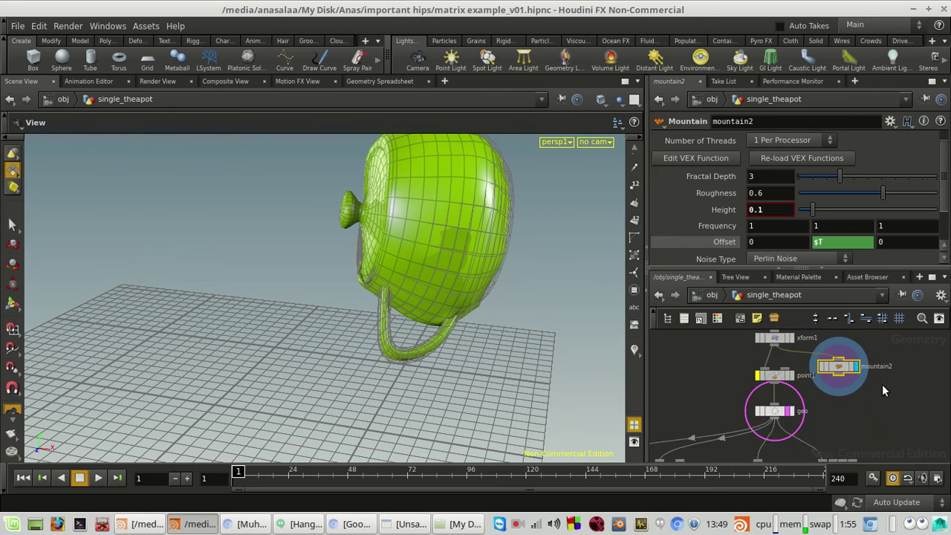
{"action": "middle_click_drag", "start_coordinate": [849, 394], "coordinate": [823, 372]}
{"action": "key", "text": "Delete"}
{"action": "middle_click_drag", "start_coordinate": [845, 438], "coordinate": [827, 379]}
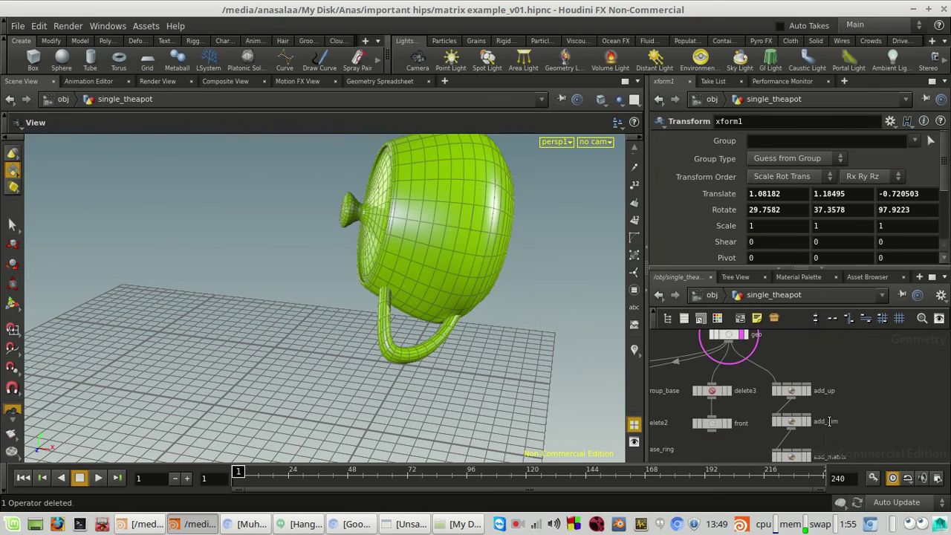
Display mountain1 and translate_back_to_original_pos in turn to compare the teapot deformed at the origin and moved back.
{"action": "scroll", "coordinate": [818, 364], "scroll_direction": "up", "scroll_amount": 5}
{"action": "left_click", "coordinate": [785, 441]}
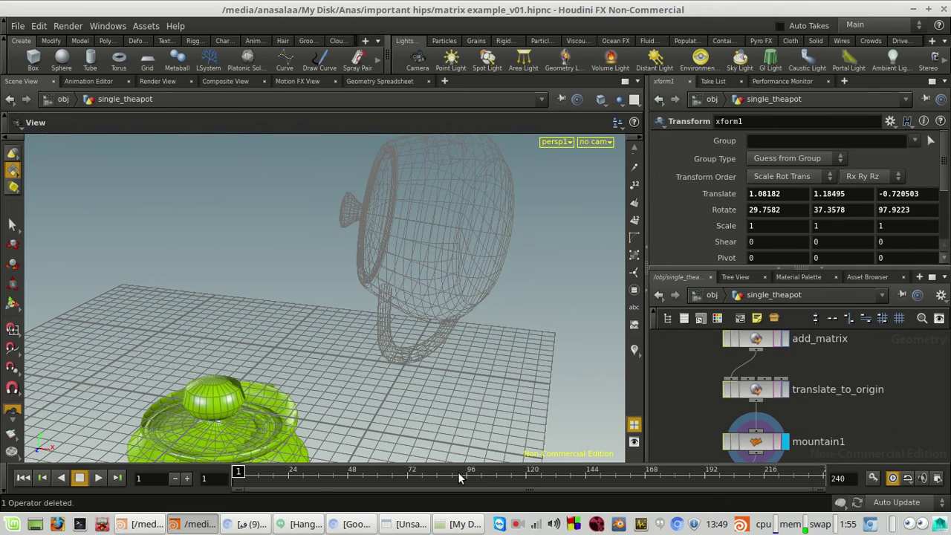
{"action": "middle_click_drag", "start_coordinate": [870, 376], "coordinate": [870, 336]}
{"action": "scroll", "coordinate": [871, 336], "scroll_direction": "down", "scroll_amount": 3}
{"action": "scroll", "coordinate": [817, 409], "scroll_direction": "up", "scroll_amount": 5}
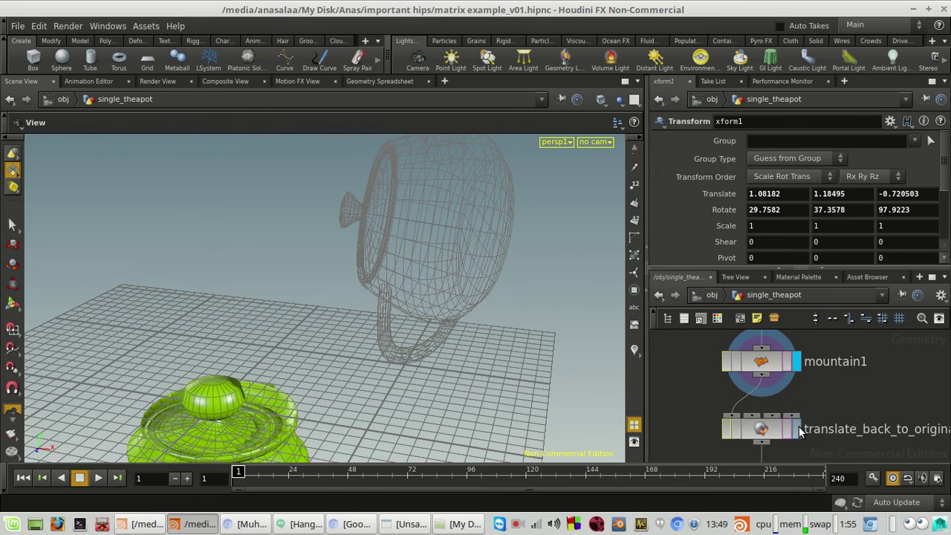
{"action": "left_click", "coordinate": [796, 429]}
{"action": "left_click_drag", "start_coordinate": [483, 365], "coordinate": [505, 371]}
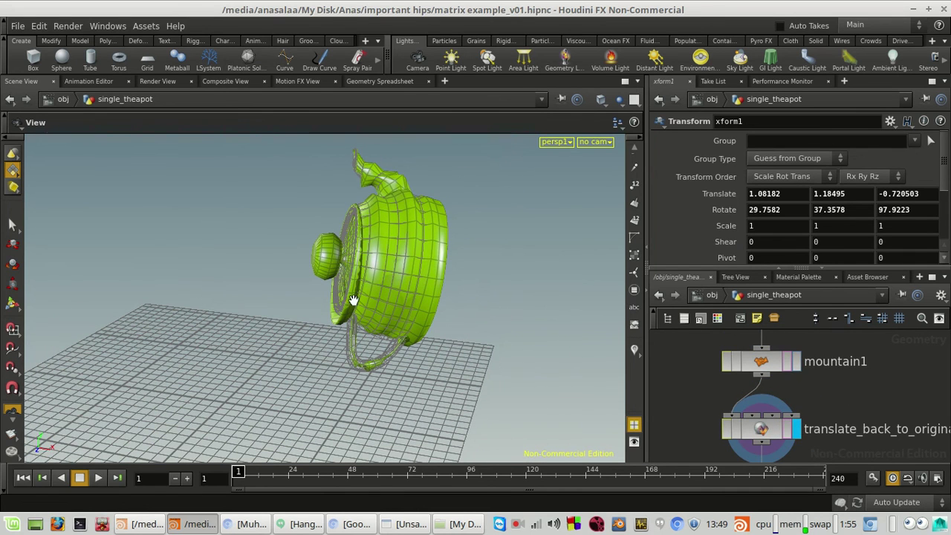
Trace the node chain from translate_back_to_original_pos back up to xform1.
{"action": "scroll", "coordinate": [841, 393], "scroll_direction": "down", "scroll_amount": 4}
{"action": "middle_click_drag", "start_coordinate": [889, 383], "coordinate": [805, 437]}
{"action": "scroll", "coordinate": [805, 437], "scroll_direction": "up", "scroll_amount": 2}
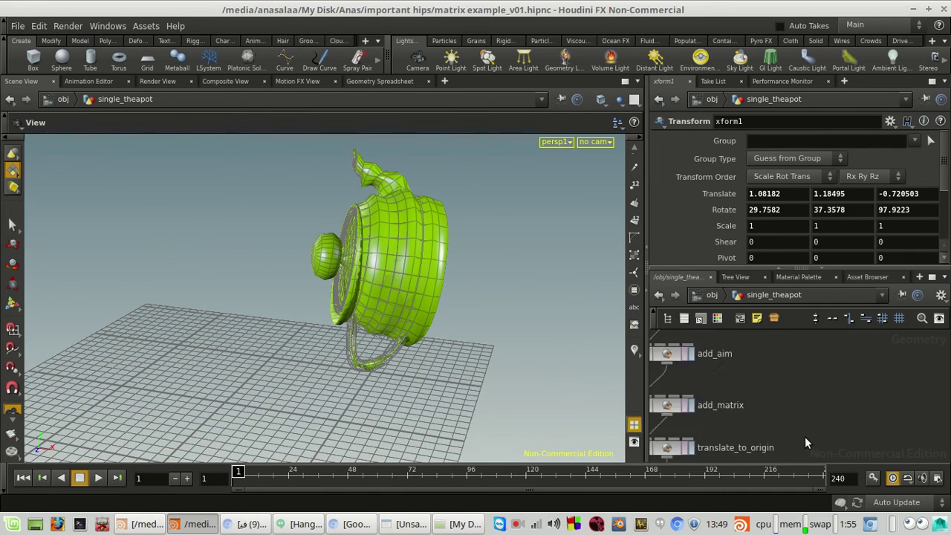
{"action": "scroll", "coordinate": [850, 409], "scroll_direction": "down", "scroll_amount": 4}
{"action": "middle_click_drag", "start_coordinate": [751, 334], "coordinate": [747, 420]}
{"action": "scroll", "coordinate": [747, 417], "scroll_direction": "up", "scroll_amount": 4}
{"action": "middle_click_drag", "start_coordinate": [778, 373], "coordinate": [788, 461]}
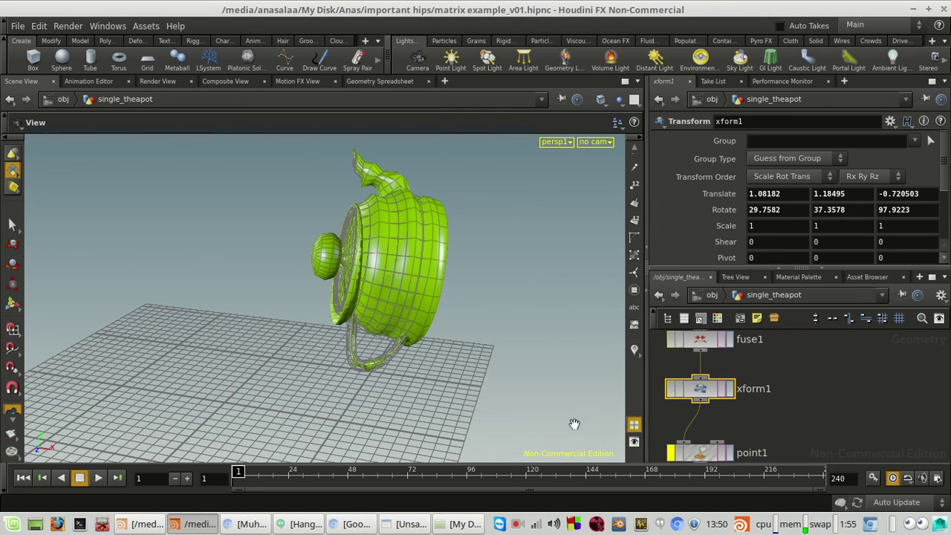
{"action": "scroll", "coordinate": [926, 386], "scroll_direction": "down", "scroll_amount": 4}
{"action": "middle_click_drag", "start_coordinate": [919, 390], "coordinate": [908, 408]}
{"action": "scroll", "coordinate": [877, 413], "scroll_direction": "up", "scroll_amount": 4}
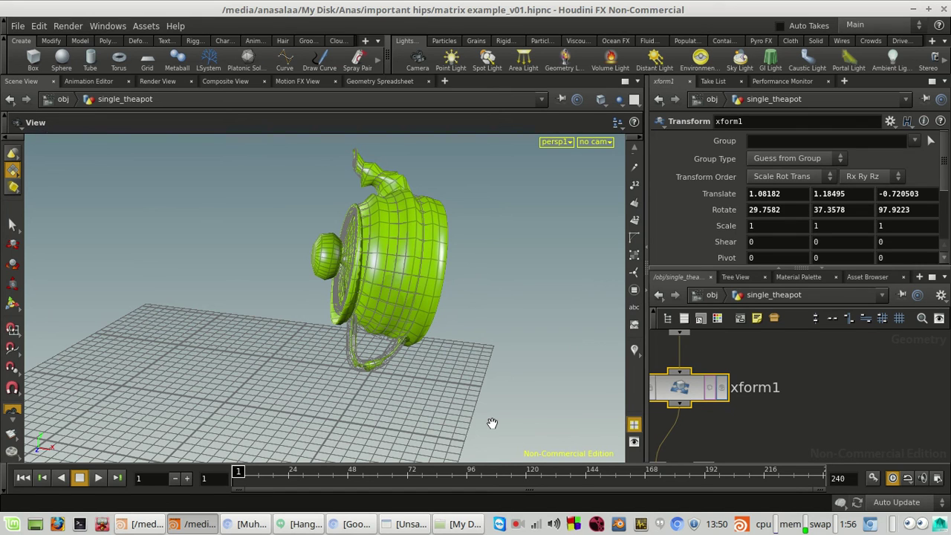
Review the nodes around xform1 and inspect the transformed-back teapot up close.
{"action": "scroll", "coordinate": [790, 398], "scroll_direction": "down", "scroll_amount": 2}
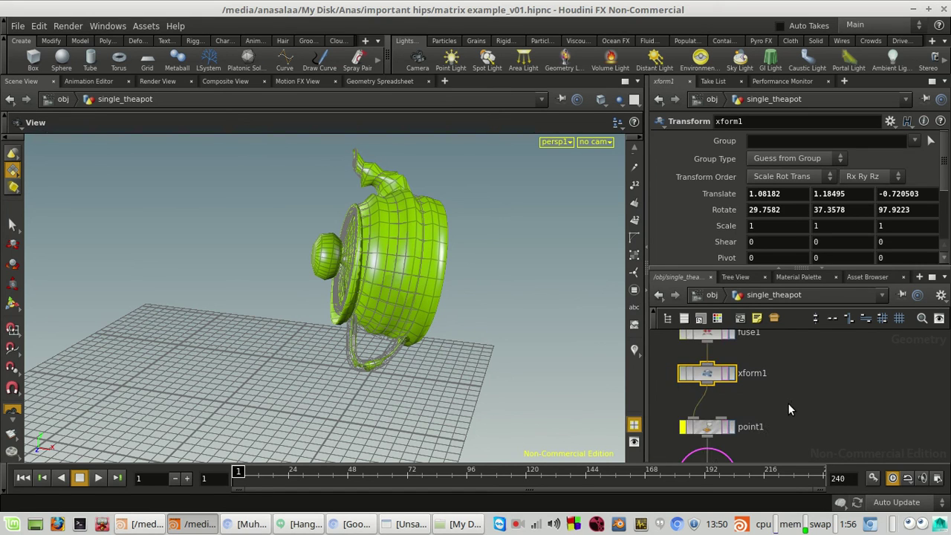
{"action": "scroll", "coordinate": [787, 408], "scroll_direction": "down", "scroll_amount": 1}
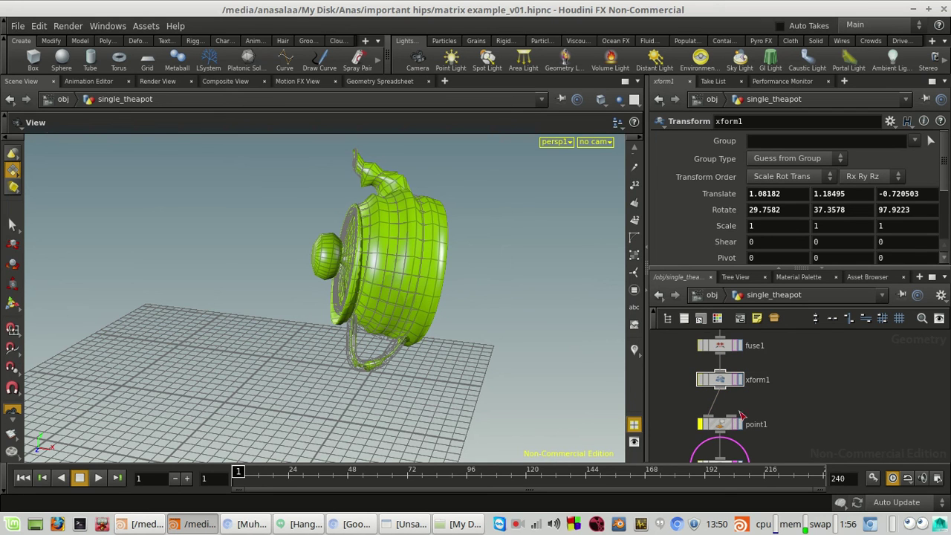
{"action": "scroll", "coordinate": [333, 293], "scroll_direction": "up", "scroll_amount": 4}
{"action": "left_click_drag", "start_coordinate": [525, 323], "coordinate": [416, 349]}
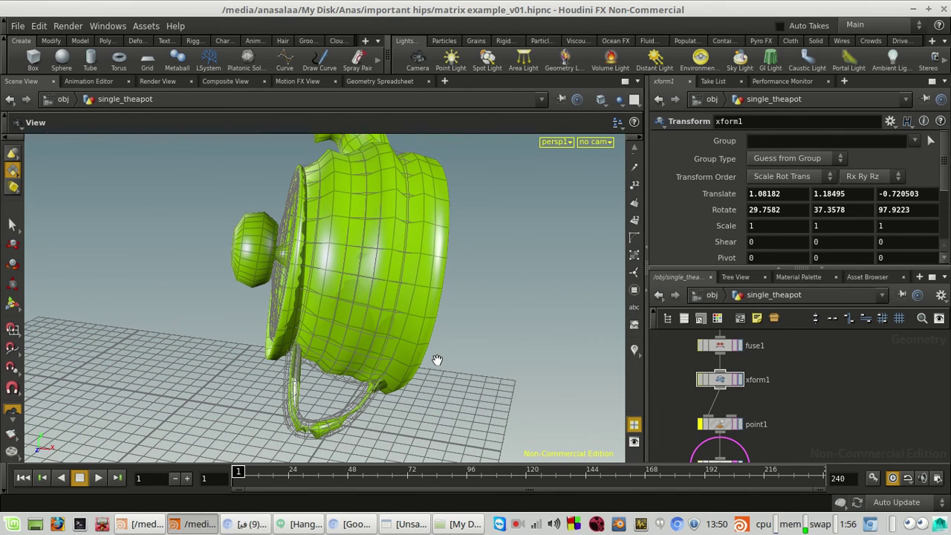
{"action": "scroll", "coordinate": [507, 434], "scroll_direction": "up", "scroll_amount": 1}
{"action": "left_click", "coordinate": [516, 525]}
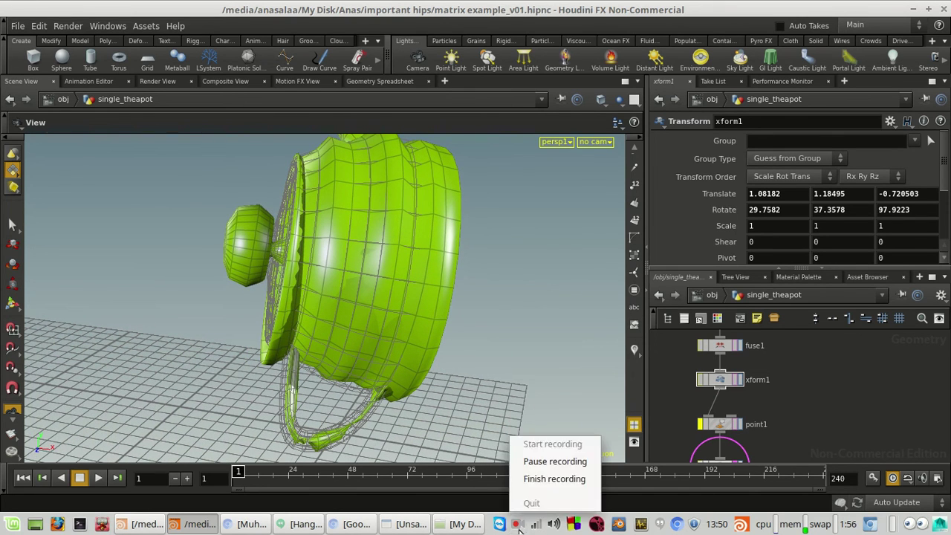
{"action": "left_click", "coordinate": [571, 479]}
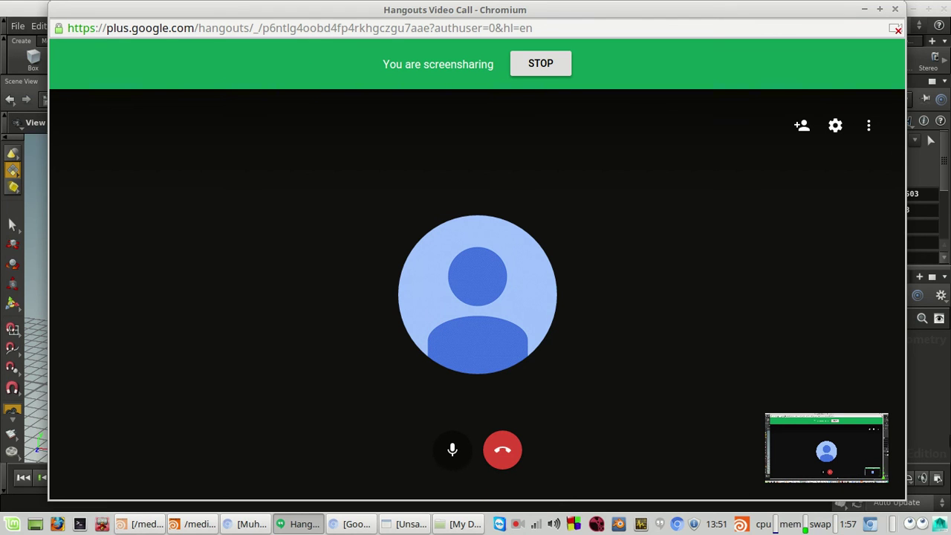
{"action": "key", "text": "alt+Tab"}
Try to open the scene debris rotation1.hip in the current session.
{"action": "left_click", "coordinate": [18, 26]}
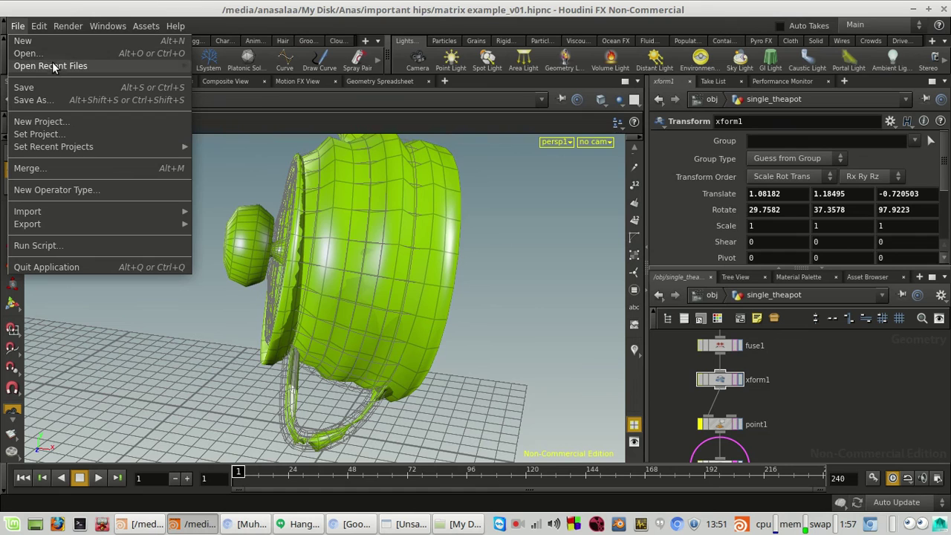
{"action": "left_click", "coordinate": [25, 53]}
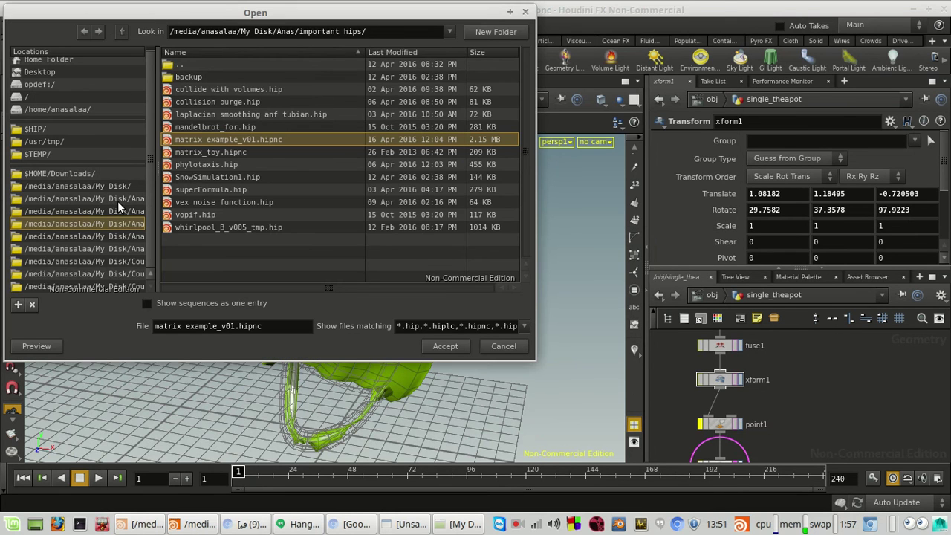
{"action": "left_click", "coordinate": [118, 201]}
{"action": "scroll", "coordinate": [215, 207], "scroll_direction": "down", "scroll_amount": 4}
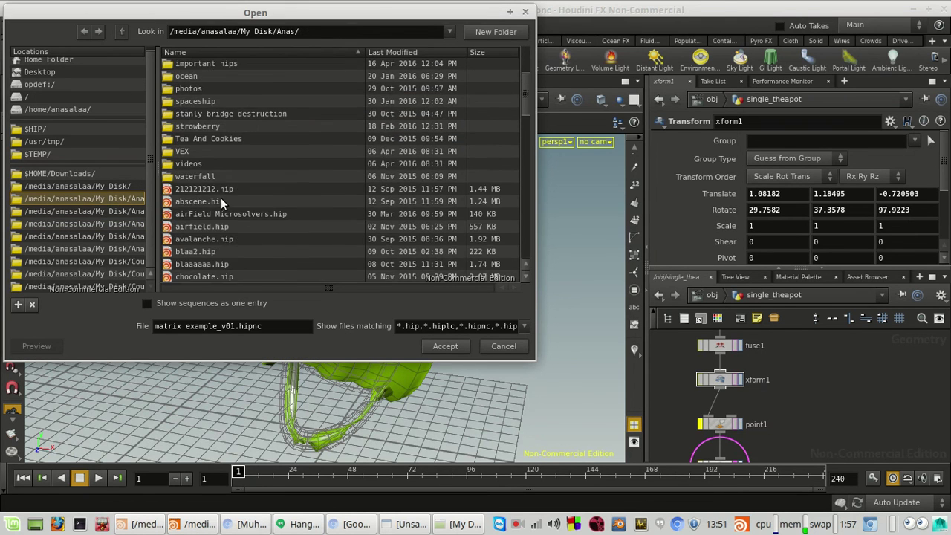
{"action": "scroll", "coordinate": [225, 223], "scroll_direction": "down", "scroll_amount": 4}
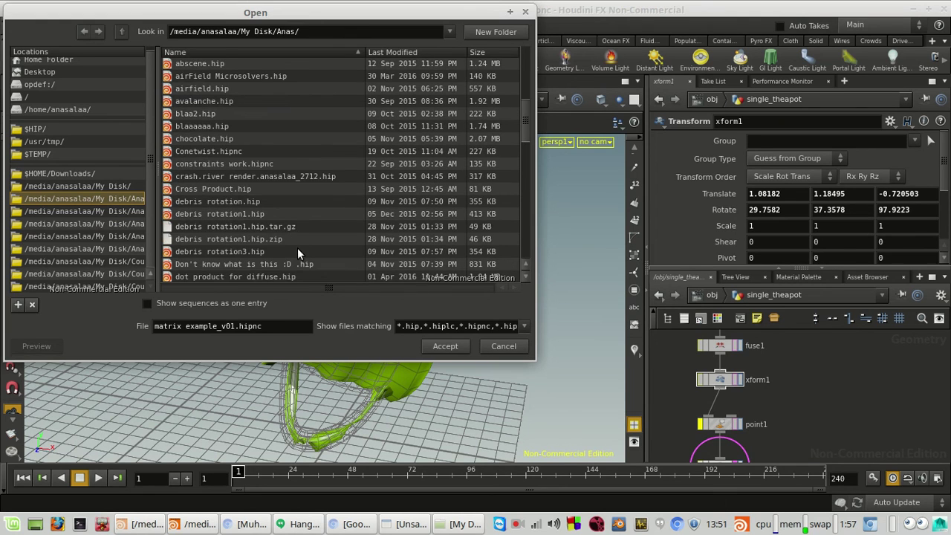
{"action": "left_click", "coordinate": [256, 202]}
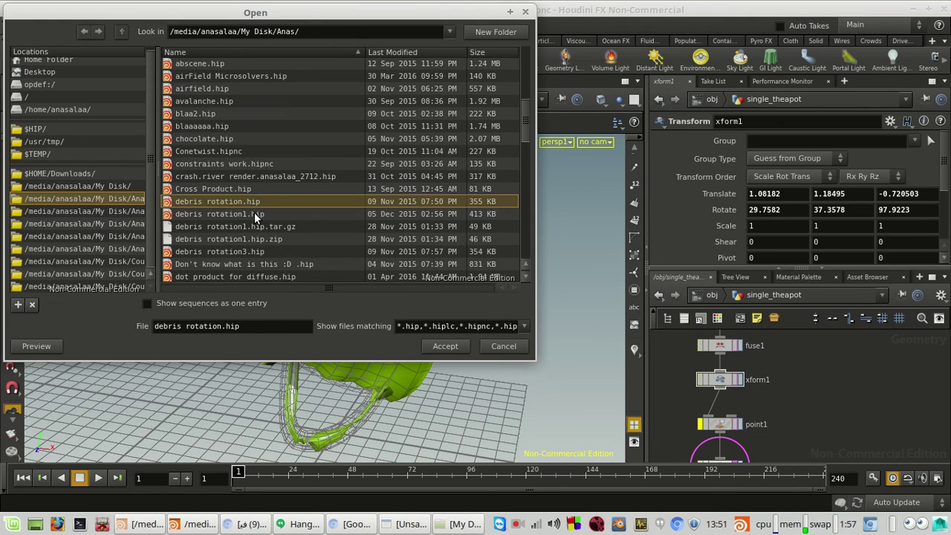
{"action": "left_click", "coordinate": [255, 214]}
{"action": "double_click", "coordinate": [237, 212]}
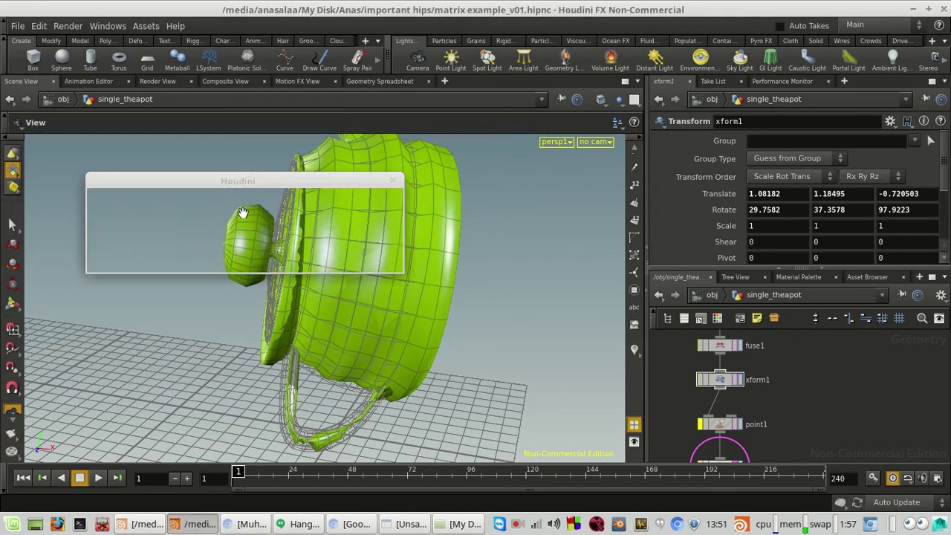
{"action": "left_click", "coordinate": [264, 258]}
{"action": "left_click", "coordinate": [387, 313]}
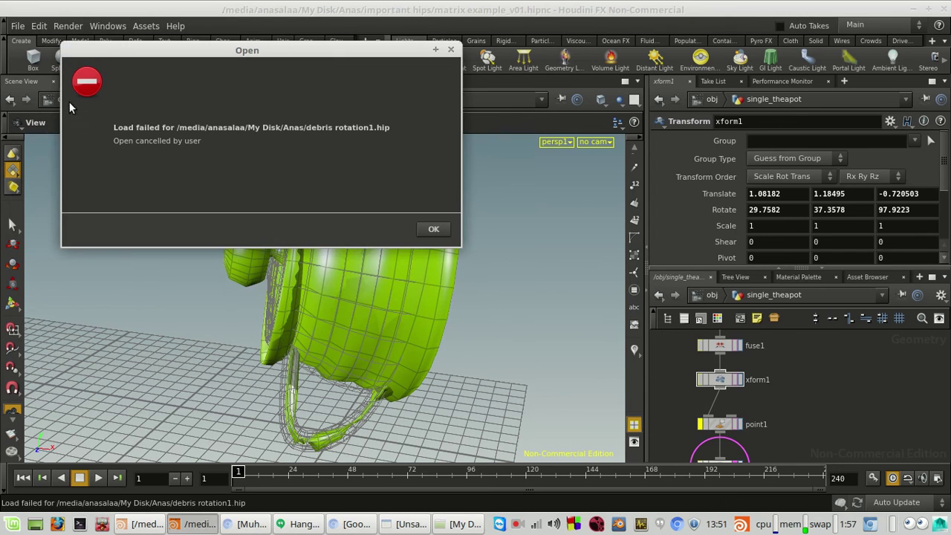
{"action": "left_click", "coordinate": [431, 227]}
Quit Houdini, discarding the changes to matrix example_v01.hipnc, and start a fresh Houdini FX session without the start screen.
{"action": "key", "text": "ctrl+q"}
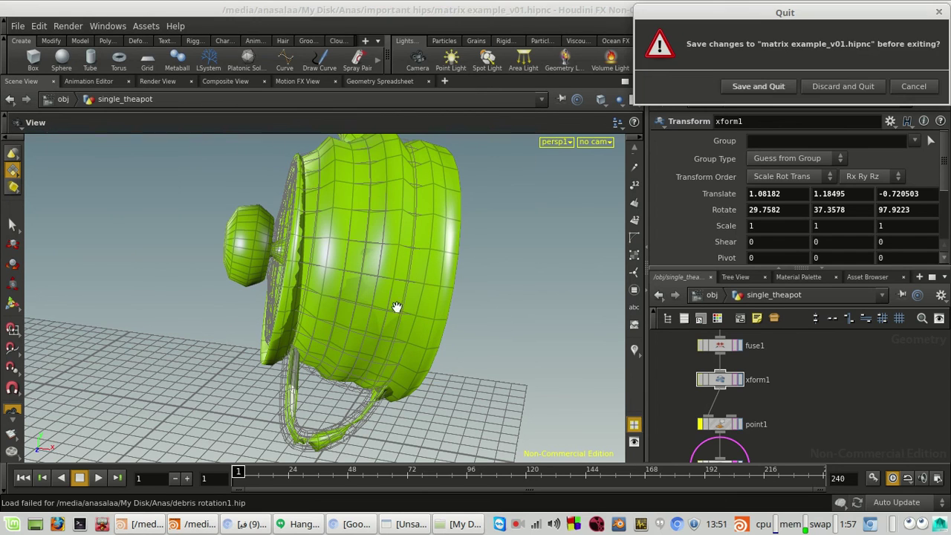
{"action": "left_click", "coordinate": [841, 87]}
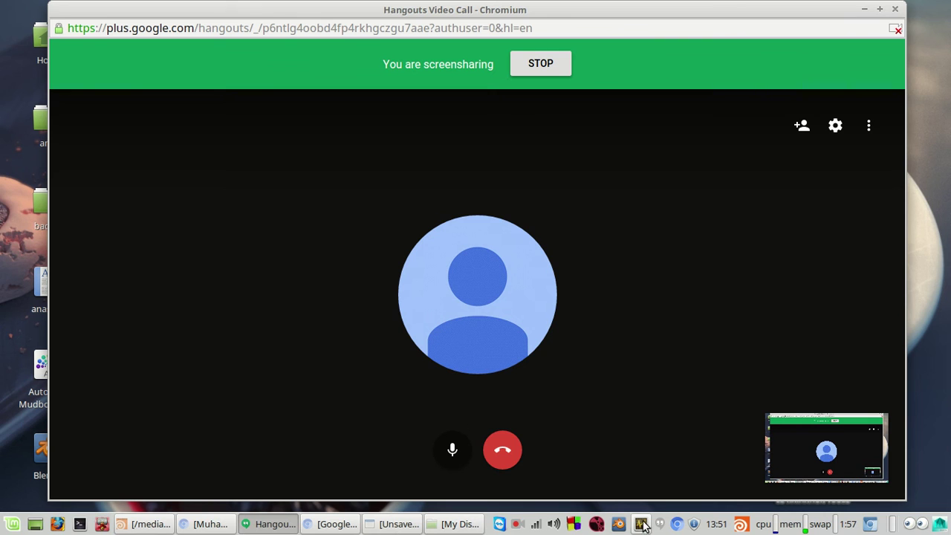
{"action": "left_click", "coordinate": [740, 525]}
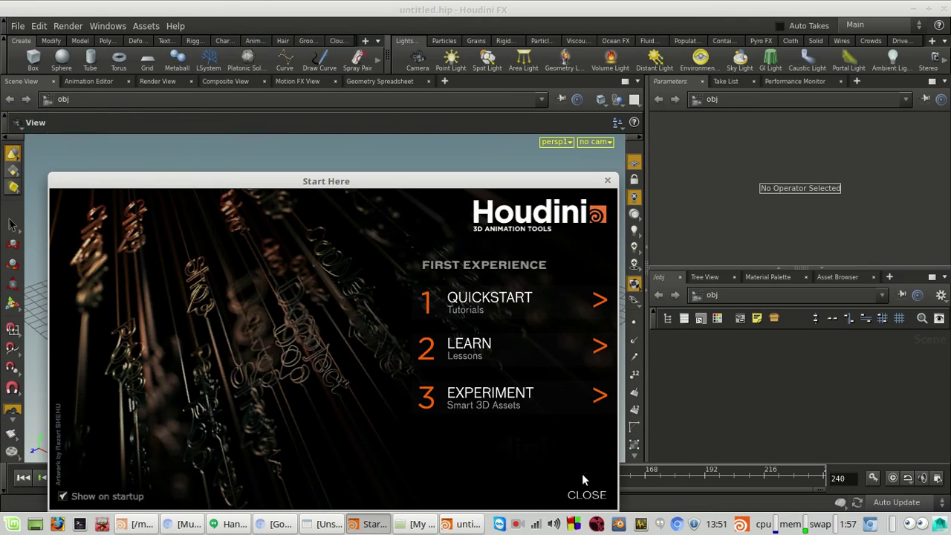
{"action": "left_click", "coordinate": [584, 491]}
Open the scene file debris rotation1.hip.
{"action": "left_click", "coordinate": [18, 27]}
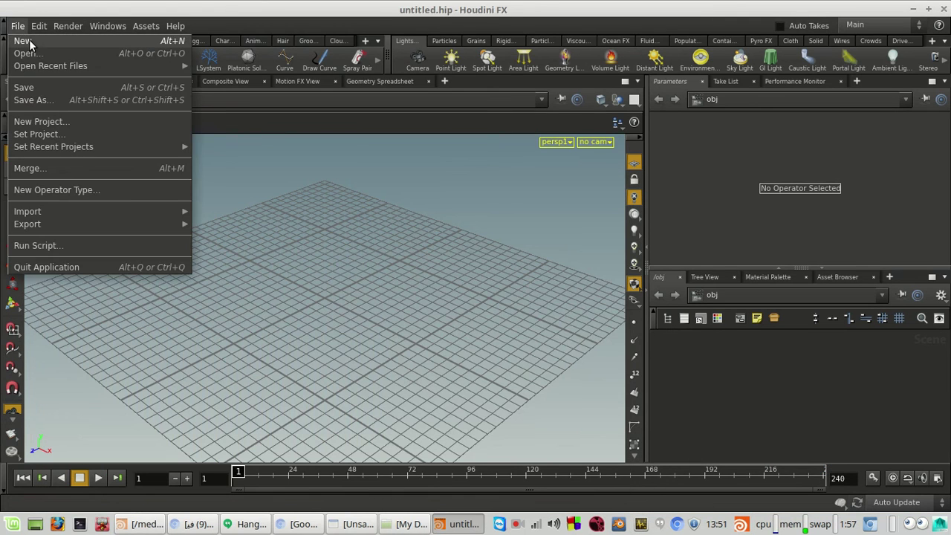
{"action": "left_click", "coordinate": [26, 54]}
{"action": "scroll", "coordinate": [288, 277], "scroll_direction": "down", "scroll_amount": 1}
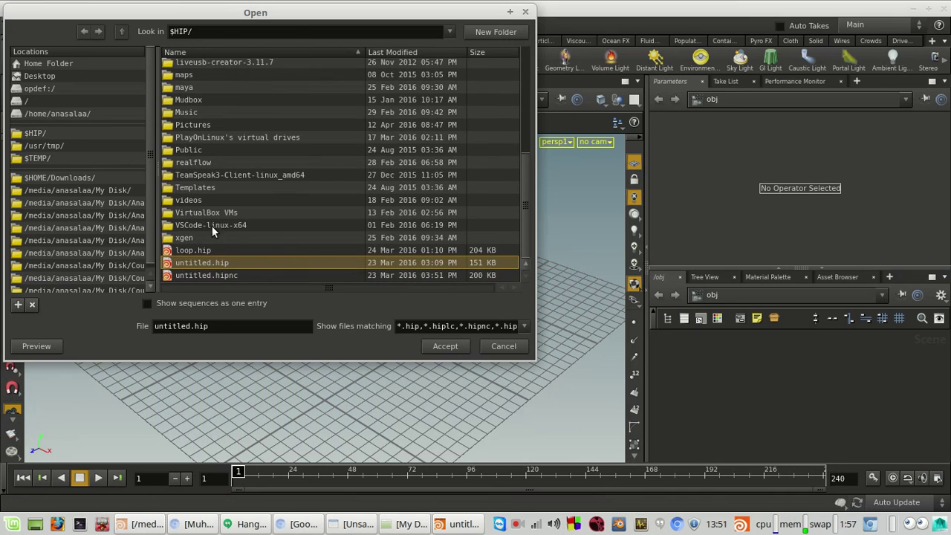
{"action": "left_click", "coordinate": [130, 198]}
{"action": "scroll", "coordinate": [224, 215], "scroll_direction": "up", "scroll_amount": 5}
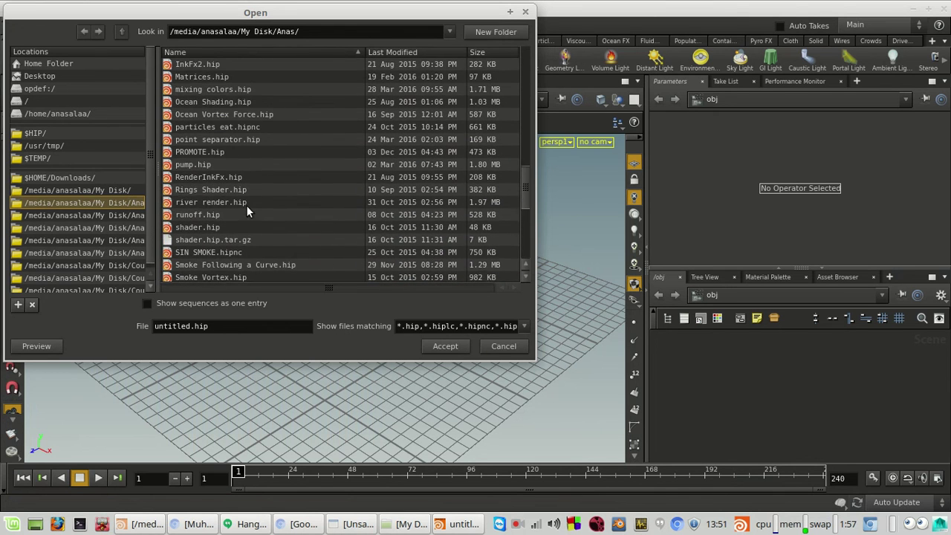
{"action": "scroll", "coordinate": [239, 200], "scroll_direction": "up", "scroll_amount": 2}
{"action": "scroll", "coordinate": [233, 196], "scroll_direction": "down", "scroll_amount": 5}
{"action": "scroll", "coordinate": [233, 196], "scroll_direction": "up", "scroll_amount": 4}
{"action": "scroll", "coordinate": [232, 195], "scroll_direction": "up", "scroll_amount": 6}
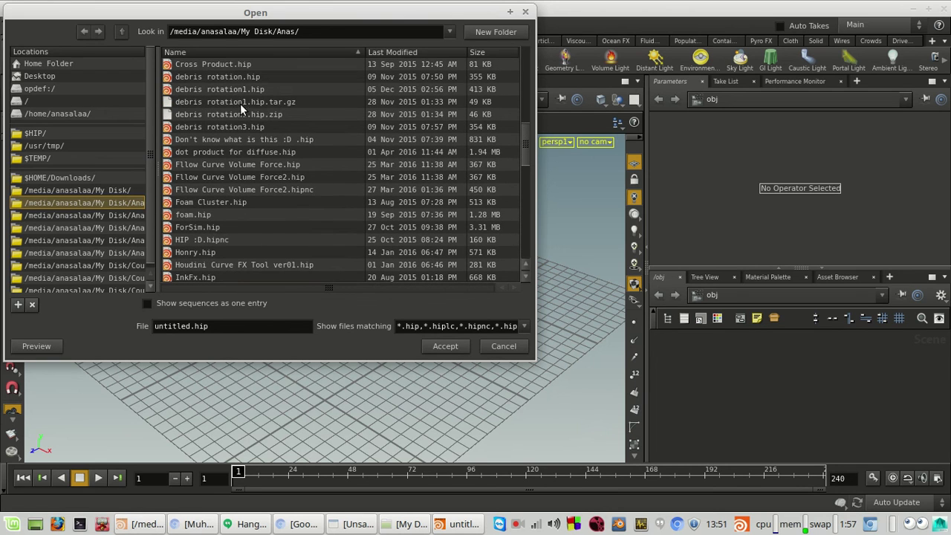
{"action": "double_click", "coordinate": [236, 89]}
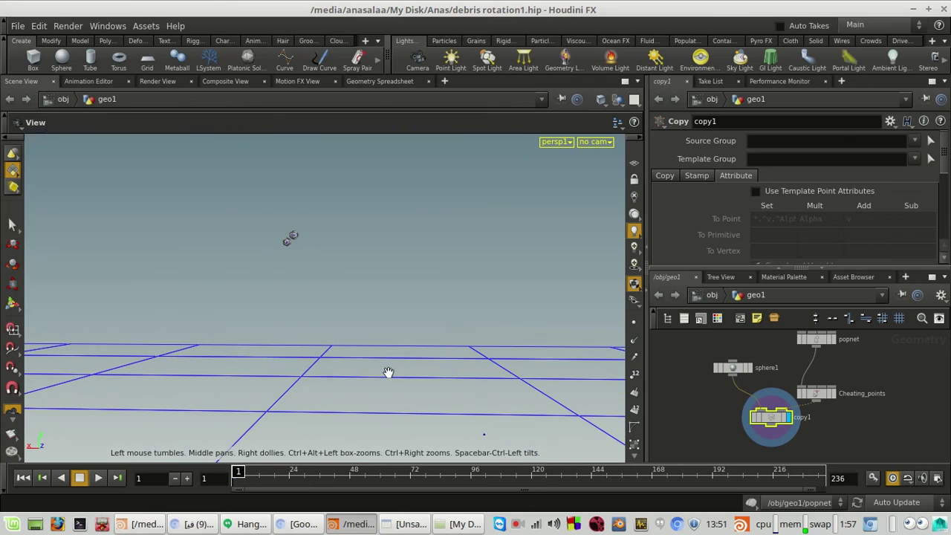
Scrub to frame 13 to view the scattered debris and inspect the settings of the Cheating_points Attribute VOP.
{"action": "left_click_drag", "start_coordinate": [259, 481], "coordinate": [264, 481]}
{"action": "middle_click_drag", "start_coordinate": [342, 360], "coordinate": [384, 250]}
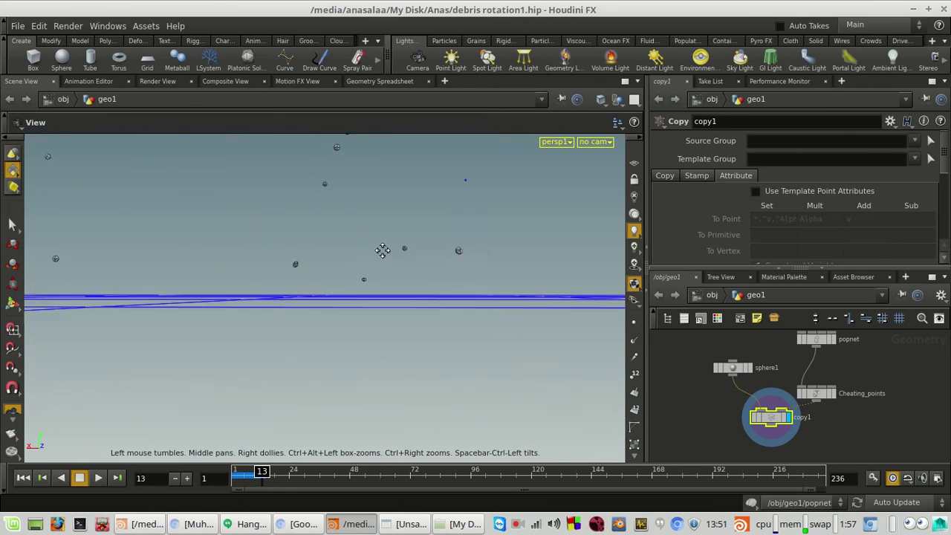
{"action": "left_click_drag", "start_coordinate": [384, 250], "coordinate": [355, 333]}
{"action": "scroll", "coordinate": [758, 365], "scroll_direction": "up", "scroll_amount": 2}
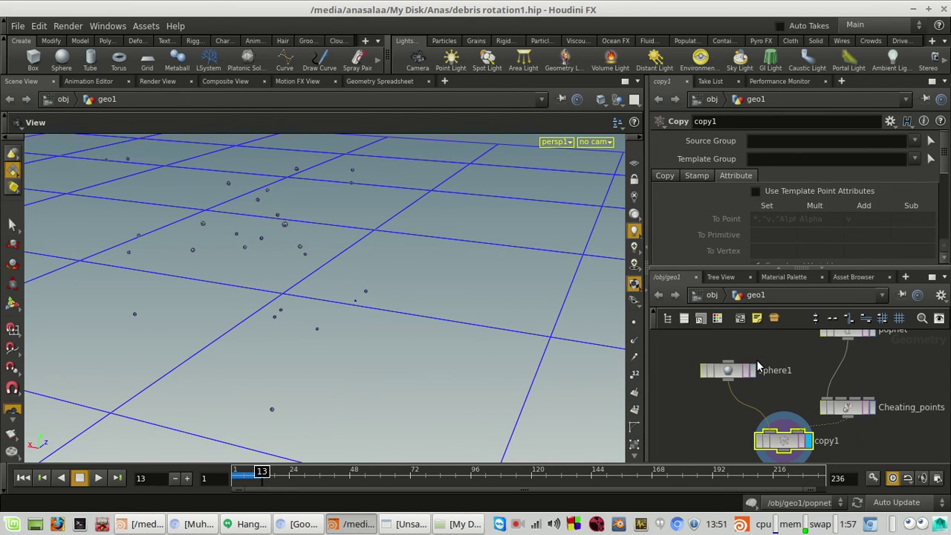
{"action": "left_click", "coordinate": [828, 407]}
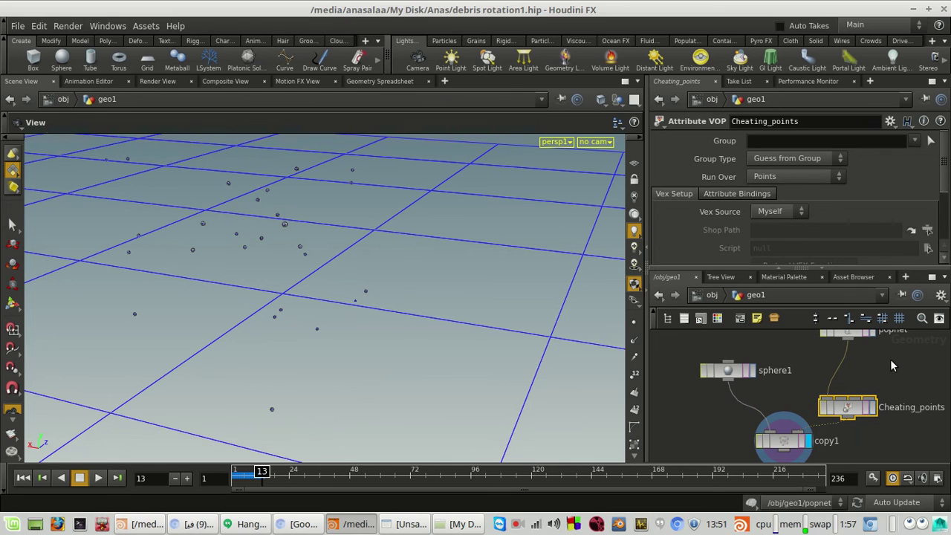
{"action": "scroll", "coordinate": [901, 223], "scroll_direction": "down", "scroll_amount": 3}
{"action": "mouse_move", "coordinate": [894, 360]}
{"action": "middle_mouse_down"}
{"action": "mouse_move", "coordinate": [869, 438]}
{"action": "mouse_move", "coordinate": [886, 358]}
{"action": "middle_mouse_up"}
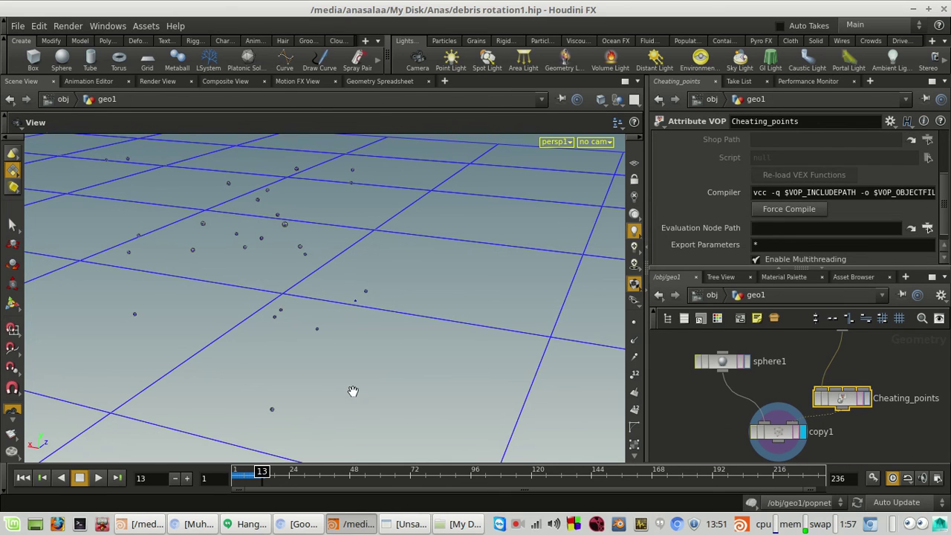
Scrub the animation through to frame 72 and examine the flying spheres' rotation up close from several angles.
{"action": "left_click_drag", "start_coordinate": [353, 392], "coordinate": [339, 413]}
{"action": "left_click_drag", "start_coordinate": [280, 476], "coordinate": [304, 475]}
{"action": "scroll", "coordinate": [378, 356], "scroll_direction": "up", "scroll_amount": 5}
{"action": "left_click_drag", "start_coordinate": [363, 357], "coordinate": [278, 376]}
{"action": "left_click", "coordinate": [305, 473]}
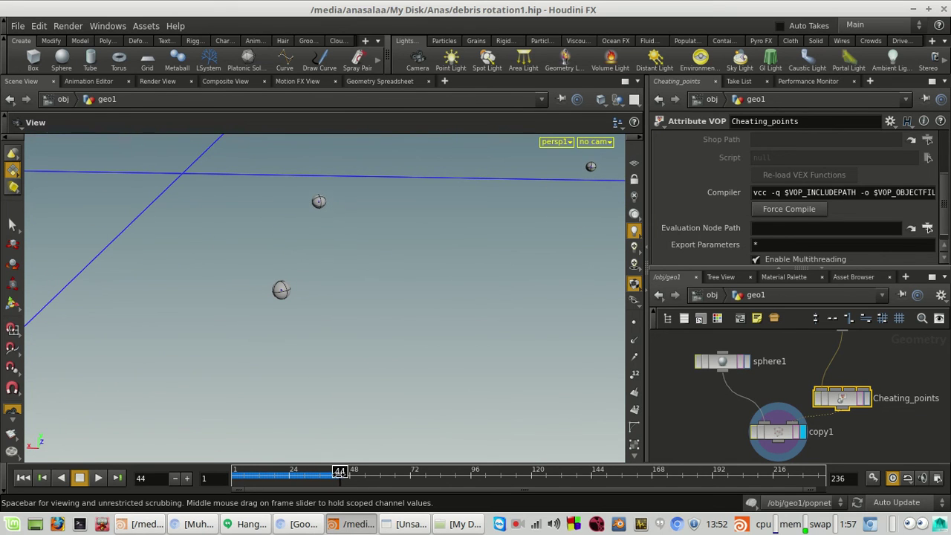
{"action": "mouse_move", "coordinate": [349, 473]}
{"action": "left_mouse_down"}
{"action": "mouse_move", "coordinate": [332, 474]}
{"action": "mouse_move", "coordinate": [463, 473]}
{"action": "mouse_move", "coordinate": [360, 473]}
{"action": "left_mouse_up"}
{"action": "right_click_drag", "start_coordinate": [472, 346], "coordinate": [407, 384]}
{"action": "left_click_drag", "start_coordinate": [407, 384], "coordinate": [433, 360]}
{"action": "right_click_drag", "start_coordinate": [433, 360], "coordinate": [360, 349]}
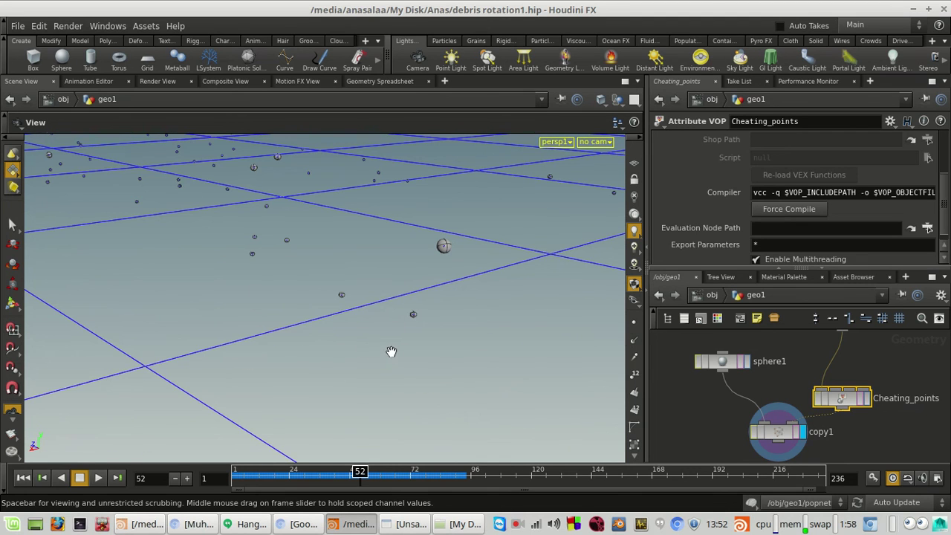
{"action": "left_click_drag", "start_coordinate": [370, 476], "coordinate": [415, 487]}
Enter the popnet network and go inside its Rotation_Matrix_And_Counter POP VOP.
{"action": "scroll", "coordinate": [941, 395], "scroll_direction": "down", "scroll_amount": 1}
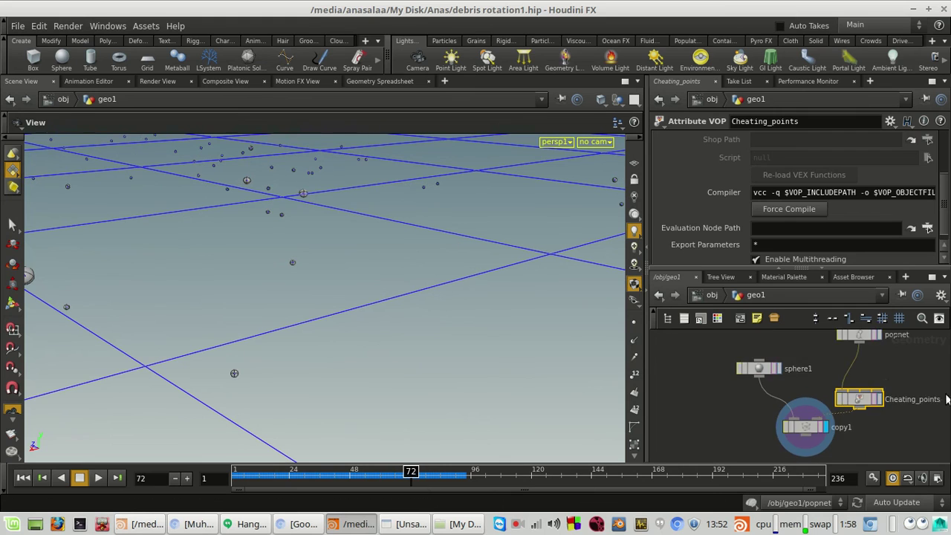
{"action": "middle_click_drag", "start_coordinate": [883, 368], "coordinate": [817, 452]}
{"action": "scroll", "coordinate": [796, 418], "scroll_direction": "up", "scroll_amount": 1}
{"action": "double_click", "coordinate": [795, 416]}
{"action": "double_click", "coordinate": [796, 412]}
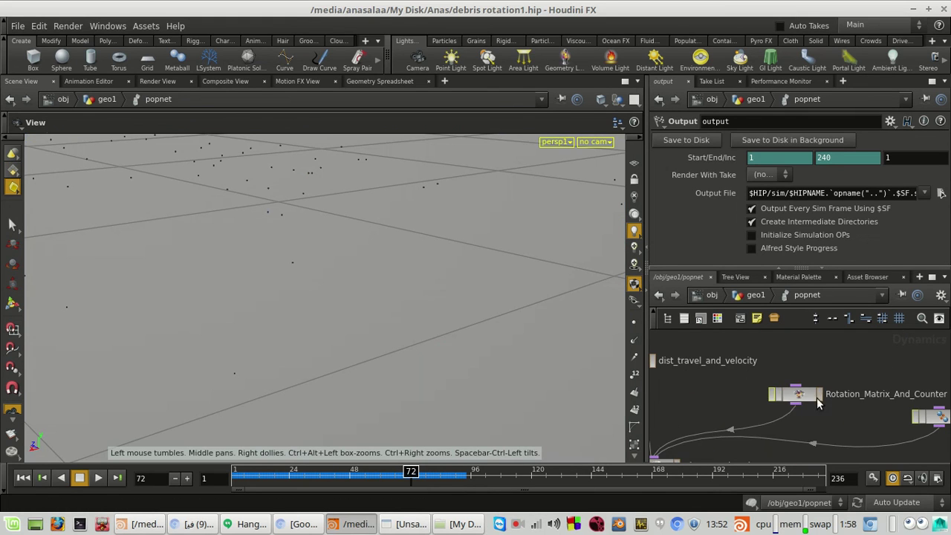
{"action": "left_click", "coordinate": [817, 401]}
{"action": "double_click", "coordinate": [817, 401]}
Examine the VOP network around rotate1 and follow matxtoquat1 to the orient bind.
{"action": "middle_click_drag", "start_coordinate": [875, 430], "coordinate": [858, 445]}
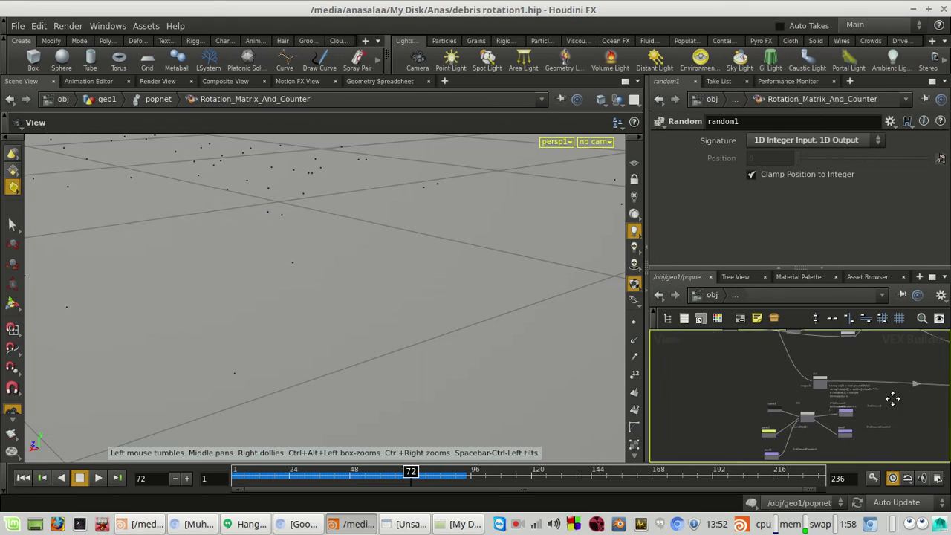
{"action": "middle_click_drag", "start_coordinate": [891, 396], "coordinate": [832, 455]}
{"action": "middle_click_drag", "start_coordinate": [832, 421], "coordinate": [848, 447]}
{"action": "scroll", "coordinate": [855, 389], "scroll_direction": "down", "scroll_amount": 3}
{"action": "middle_click_drag", "start_coordinate": [854, 389], "coordinate": [805, 431]}
{"action": "scroll", "coordinate": [829, 398], "scroll_direction": "up", "scroll_amount": 5}
{"action": "middle_click_drag", "start_coordinate": [884, 386], "coordinate": [826, 416]}
{"action": "scroll", "coordinate": [858, 405], "scroll_direction": "up", "scroll_amount": 3}
{"action": "scroll", "coordinate": [891, 400], "scroll_direction": "down", "scroll_amount": 3}
{"action": "middle_click_drag", "start_coordinate": [894, 425], "coordinate": [869, 369]}
{"action": "scroll", "coordinate": [758, 430], "scroll_direction": "up", "scroll_amount": 1}
{"action": "middle_click_drag", "start_coordinate": [757, 430], "coordinate": [745, 375]}
{"action": "scroll", "coordinate": [747, 380], "scroll_direction": "up", "scroll_amount": 2}
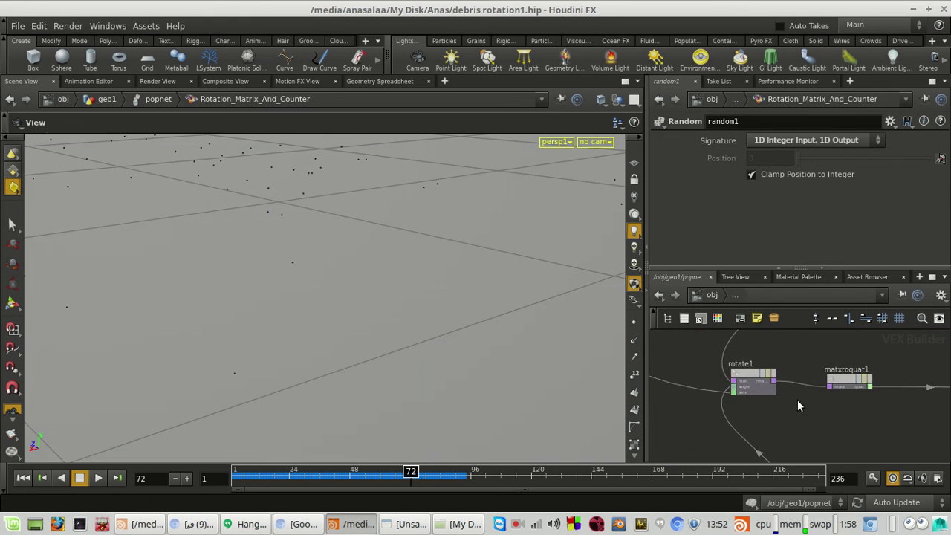
{"action": "scroll", "coordinate": [832, 402], "scroll_direction": "up", "scroll_amount": 2}
{"action": "scroll", "coordinate": [812, 397], "scroll_direction": "down", "scroll_amount": 4}
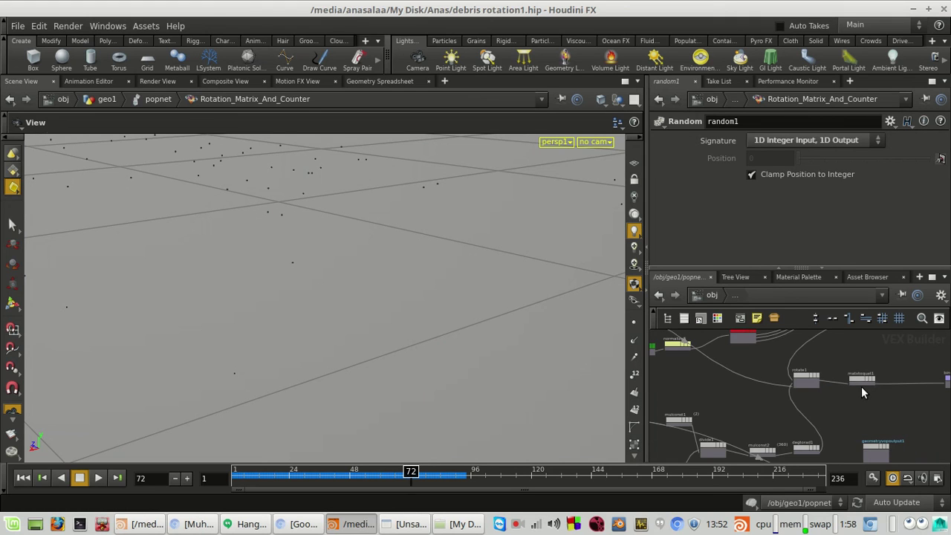
{"action": "scroll", "coordinate": [862, 382], "scroll_direction": "up", "scroll_amount": 2}
{"action": "left_click", "coordinate": [808, 379]}
{"action": "scroll", "coordinate": [821, 409], "scroll_direction": "down", "scroll_amount": 2}
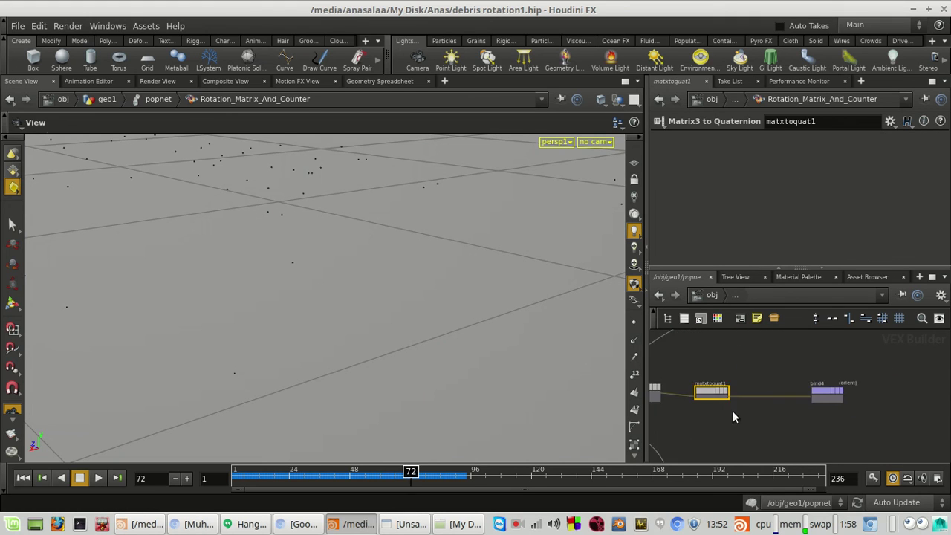
{"action": "scroll", "coordinate": [824, 402], "scroll_direction": "up", "scroll_amount": 3}
Go back up to popnet, re-enter Rotation_Matrix_And_Counter, and trace rotate1 through matxtoquat1 to bind4.
{"action": "left_click", "coordinate": [732, 296]}
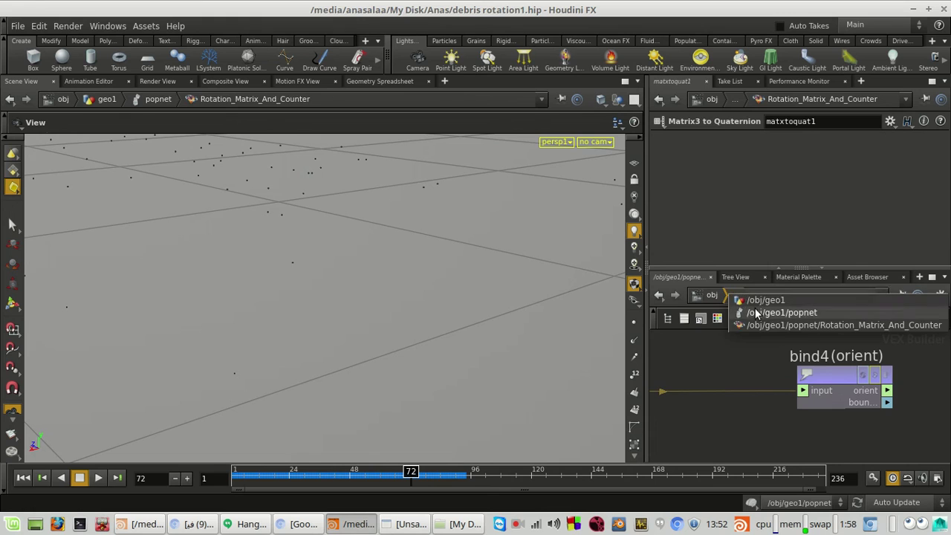
{"action": "left_click", "coordinate": [735, 308]}
{"action": "double_click", "coordinate": [795, 397]}
{"action": "scroll", "coordinate": [797, 402], "scroll_direction": "down", "scroll_amount": 2}
{"action": "middle_click_drag", "start_coordinate": [752, 409], "coordinate": [883, 404]}
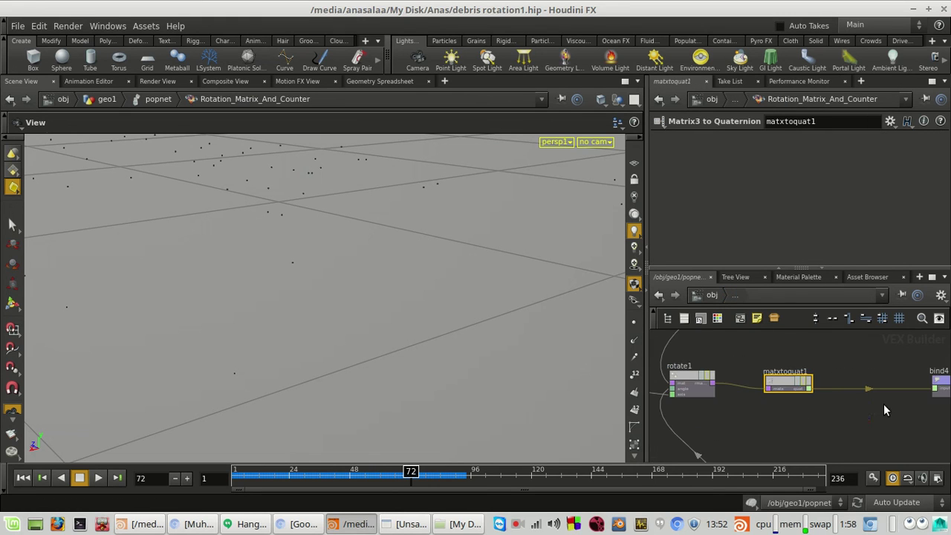
{"action": "scroll", "coordinate": [796, 408], "scroll_direction": "up", "scroll_amount": 2}
{"action": "left_click", "coordinate": [791, 415]}
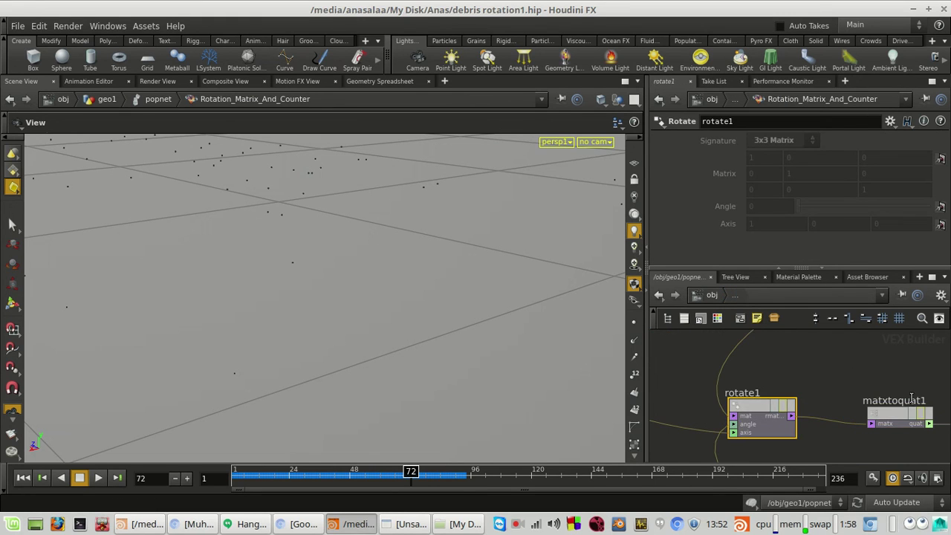
{"action": "middle_click_drag", "start_coordinate": [936, 380], "coordinate": [711, 357]}
{"action": "middle_click_drag", "start_coordinate": [818, 376], "coordinate": [655, 359]}
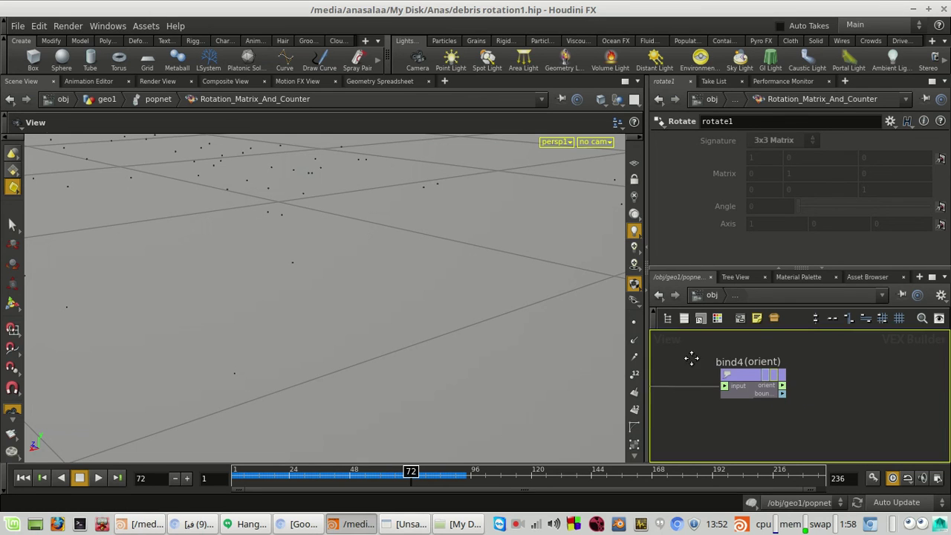
Return to the popnet level and scrub the particle simulation forward to frame 88 and back to frame 50.
{"action": "left_click", "coordinate": [727, 294]}
{"action": "left_click", "coordinate": [765, 314]}
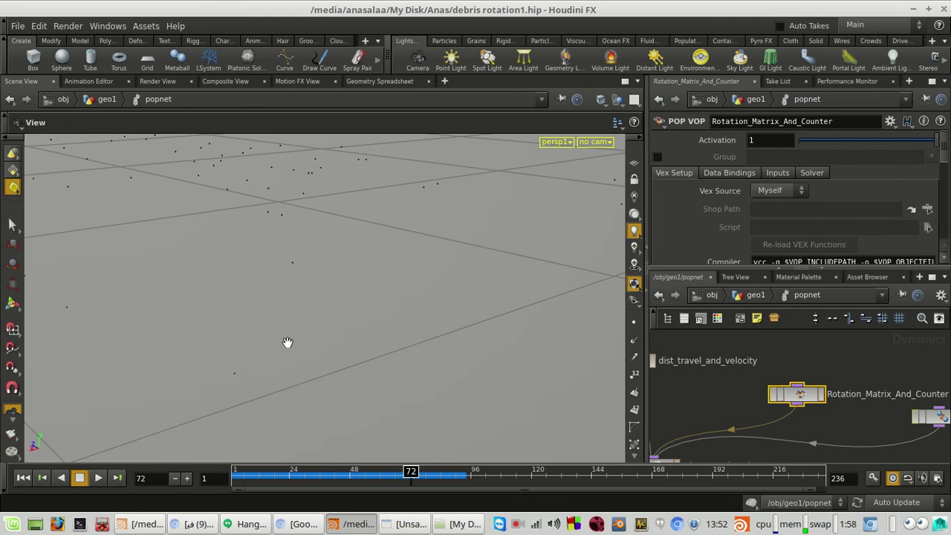
{"action": "left_click_drag", "start_coordinate": [288, 342], "coordinate": [555, 454]}
{"action": "left_click_drag", "start_coordinate": [446, 479], "coordinate": [436, 475]}
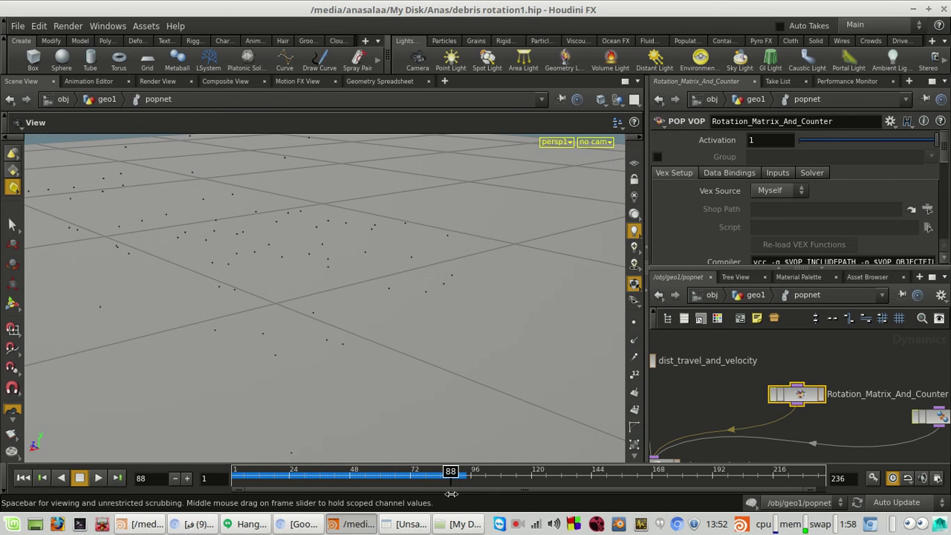
{"action": "left_click_drag", "start_coordinate": [461, 490], "coordinate": [355, 476]}
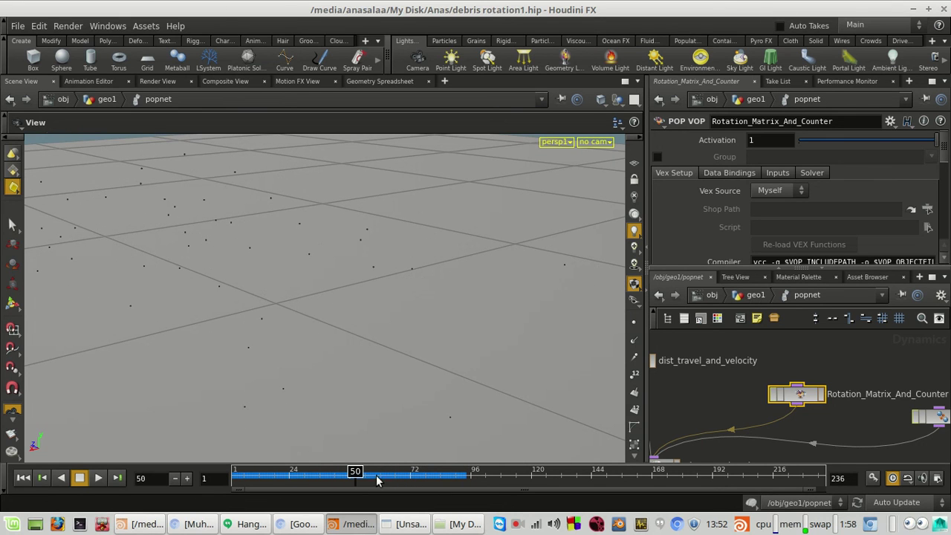
Switch to the file manager, watch render slow.mp4 from the videos folder in VLC, close it and return to Houdini.
{"action": "left_click", "coordinate": [453, 531]}
{"action": "double_click", "coordinate": [325, 112]}
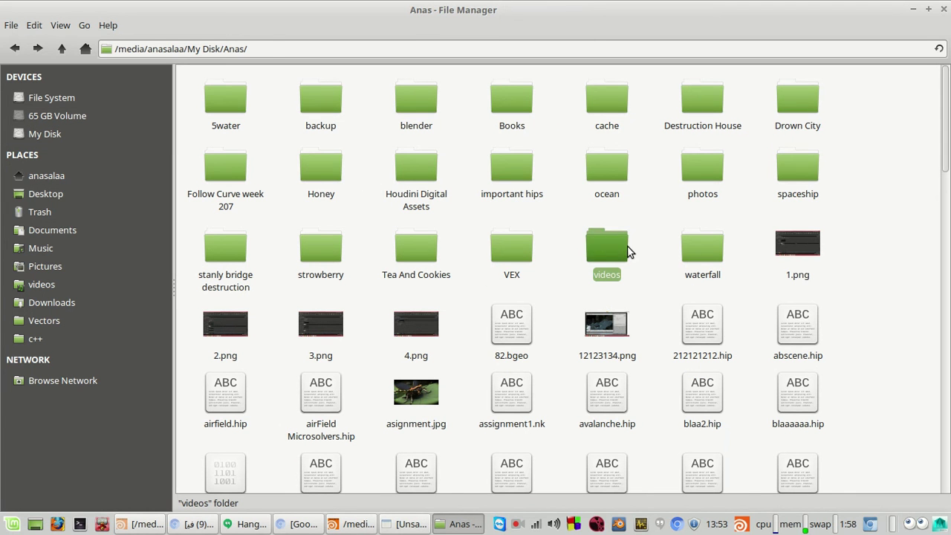
{"action": "double_click", "coordinate": [607, 249]}
{"action": "scroll", "coordinate": [358, 338], "scroll_direction": "down", "scroll_amount": 5}
{"action": "double_click", "coordinate": [400, 260]}
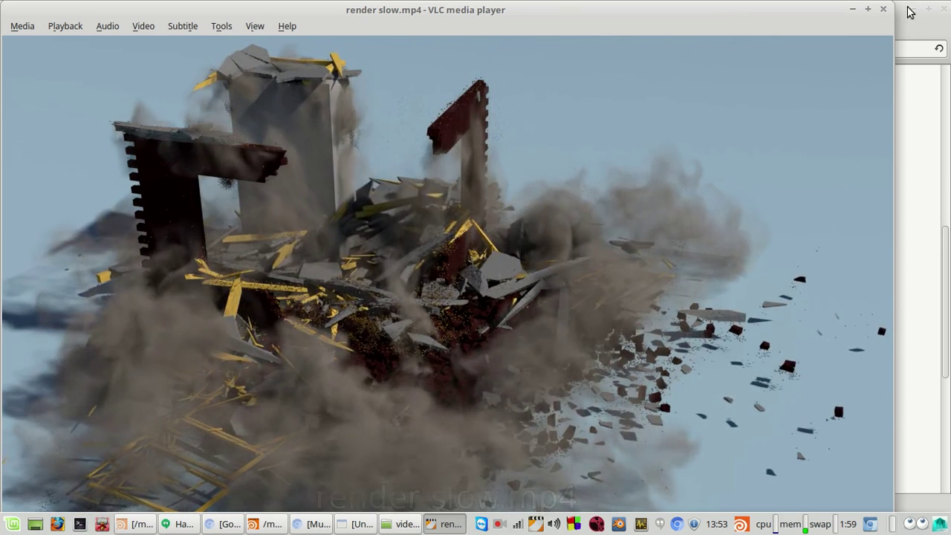
{"action": "left_click", "coordinate": [884, 9]}
{"action": "left_click", "coordinate": [462, 528]}
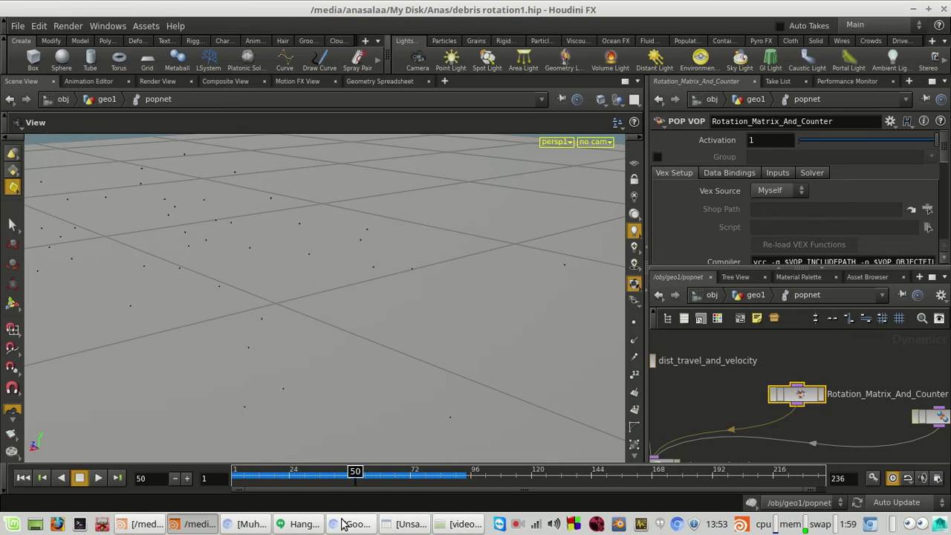
Scrub the particle simulation to frame 59, view the debris points from above, and advance to frame 70.
{"action": "left_click_drag", "start_coordinate": [354, 475], "coordinate": [378, 477]}
{"action": "right_click_drag", "start_coordinate": [323, 396], "coordinate": [299, 352]}
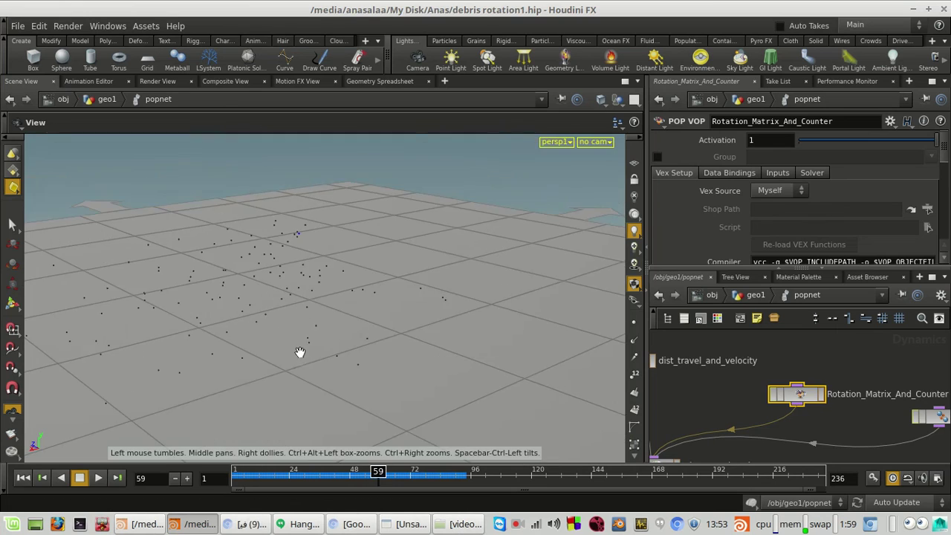
{"action": "left_click_drag", "start_coordinate": [299, 352], "coordinate": [230, 420]}
{"action": "middle_click_drag", "start_coordinate": [229, 420], "coordinate": [462, 404]}
{"action": "scroll", "coordinate": [462, 404], "scroll_direction": "up", "scroll_amount": 3}
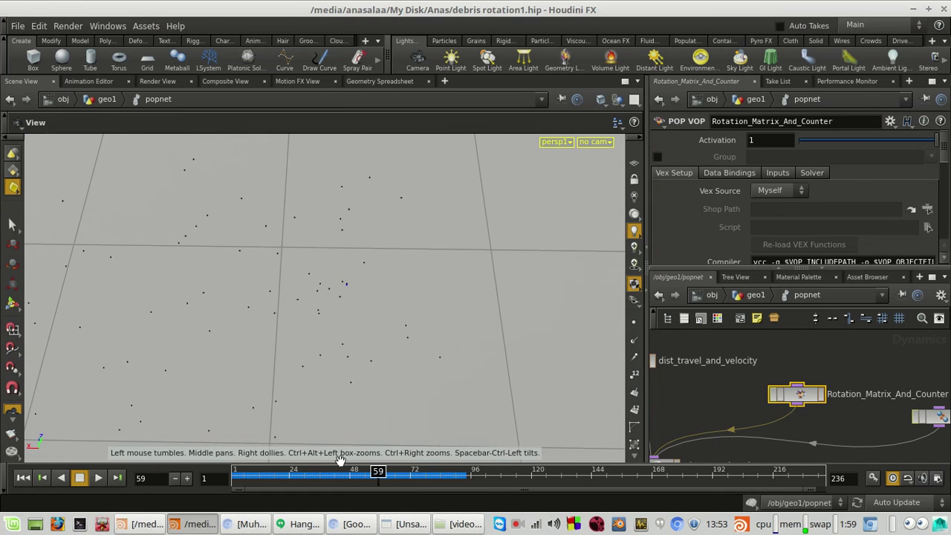
{"action": "left_click_drag", "start_coordinate": [437, 486], "coordinate": [405, 484]}
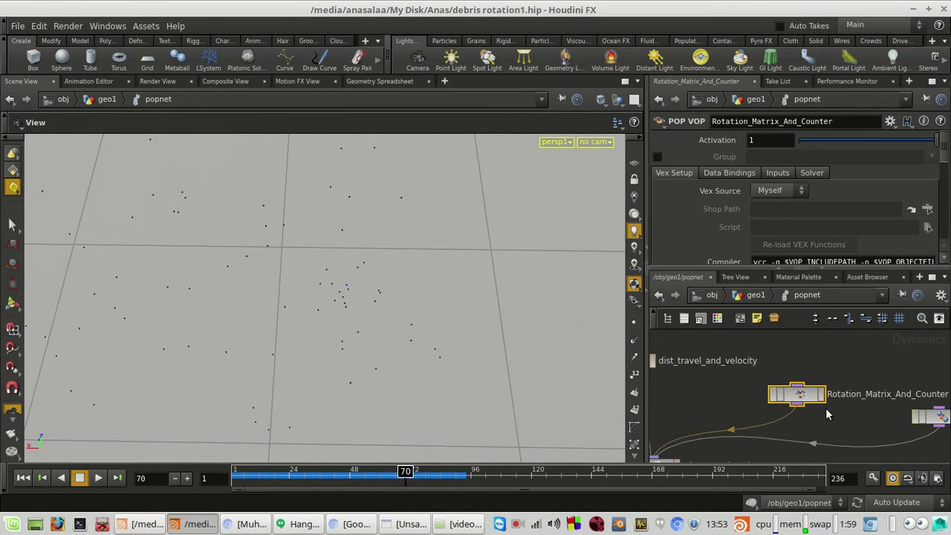
Look inside Rotation_Matrix_And_Counter once more and go back up through geo1 to the obj level.
{"action": "double_click", "coordinate": [802, 405]}
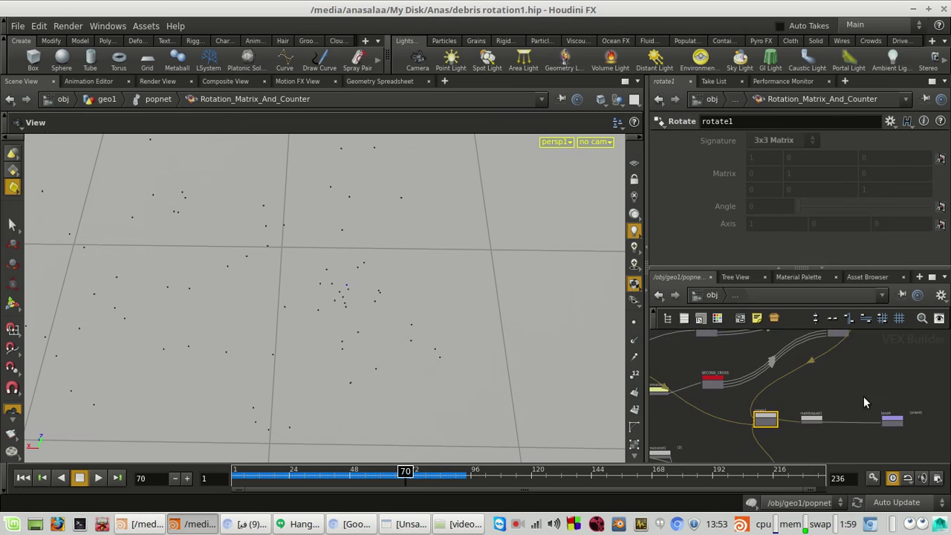
{"action": "left_click", "coordinate": [736, 295]}
{"action": "left_click", "coordinate": [744, 304]}
{"action": "left_click", "coordinate": [741, 295]}
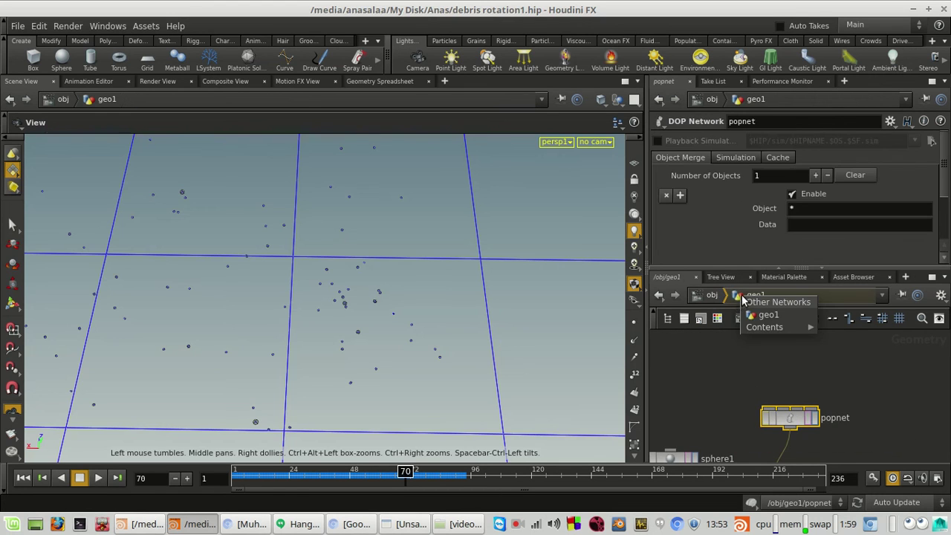
{"action": "left_click", "coordinate": [705, 295]}
{"action": "left_click", "coordinate": [707, 295]}
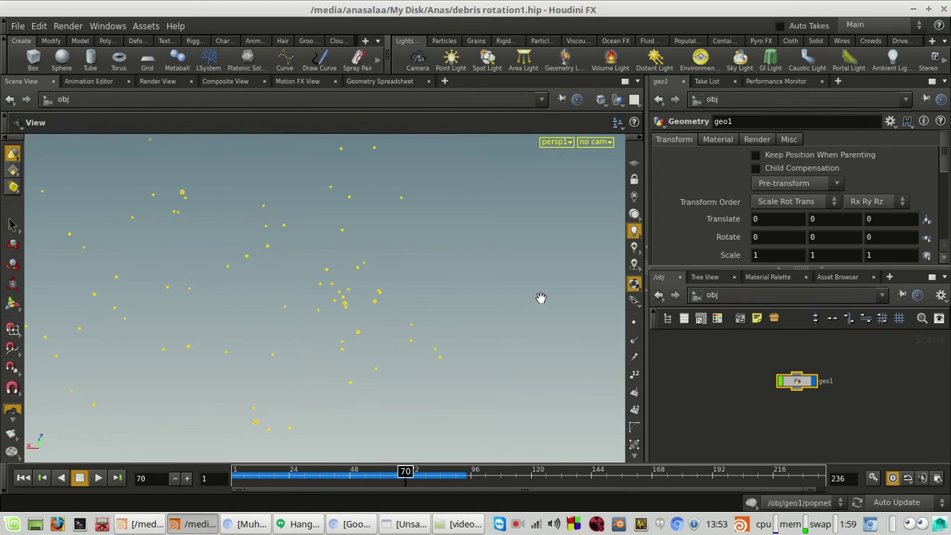
Deselect geo1 and scrub the debris simulation forward to frame 217 and on to frame 232.
{"action": "key", "text": "s"}
{"action": "left_click", "coordinate": [463, 391]}
{"action": "right_click_drag", "start_coordinate": [463, 391], "coordinate": [474, 361], "text": "alt"}
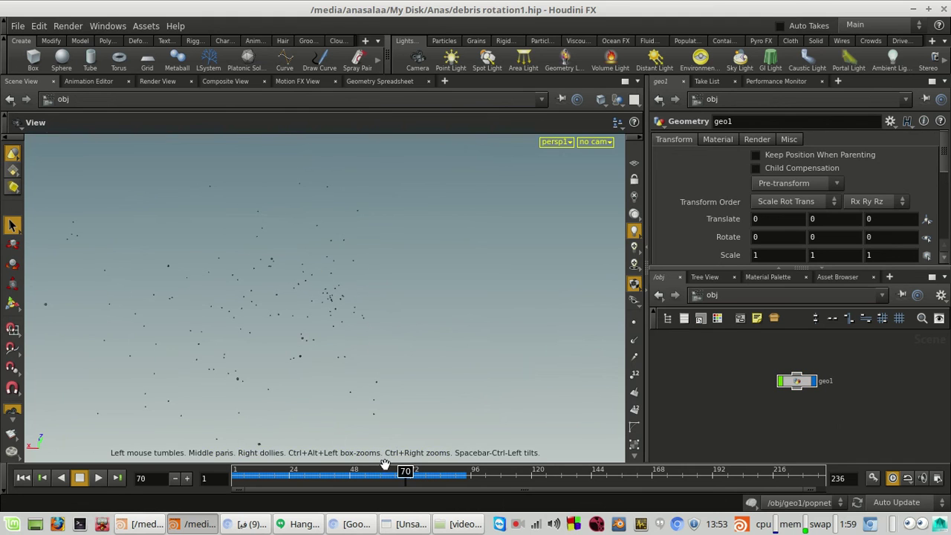
{"action": "left_click_drag", "start_coordinate": [406, 472], "coordinate": [420, 473]}
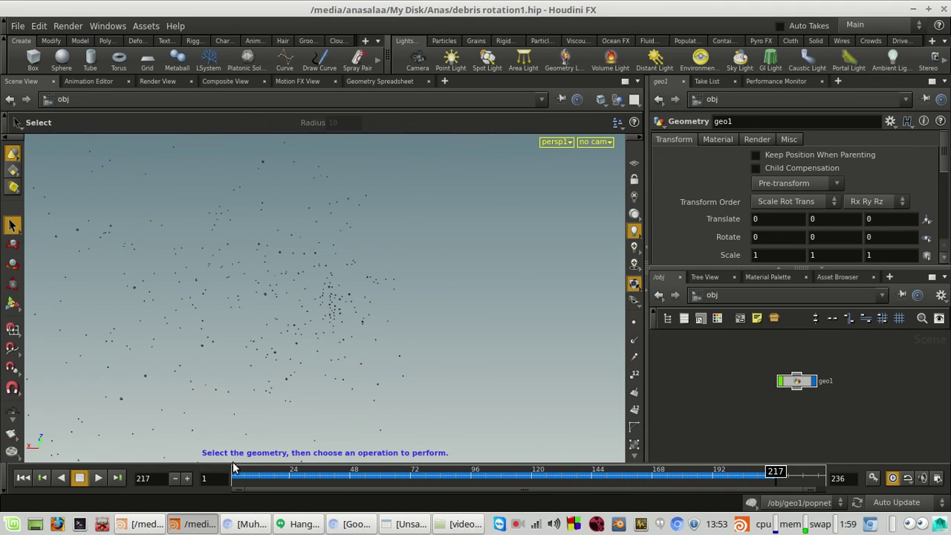
{"action": "left_click_drag", "start_coordinate": [773, 472], "coordinate": [812, 476]}
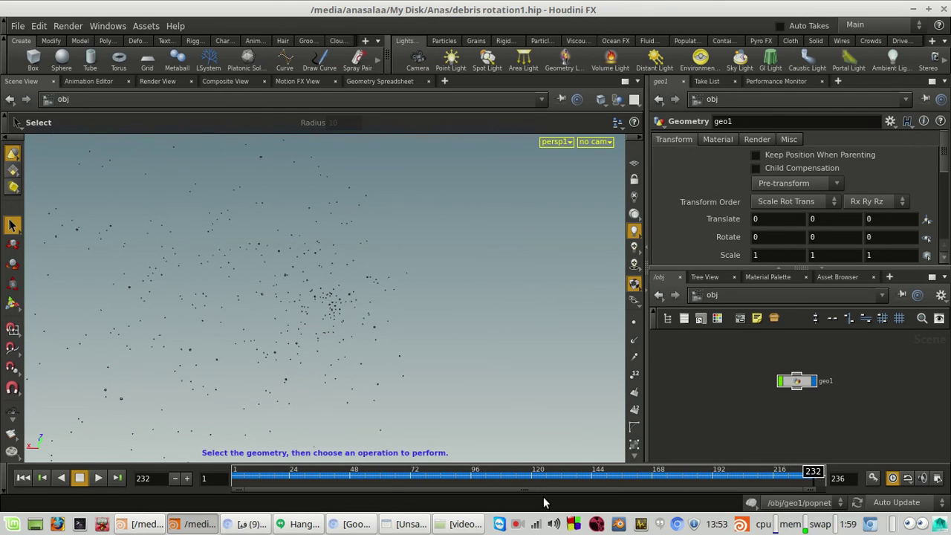
{"action": "left_click", "coordinate": [517, 525]}
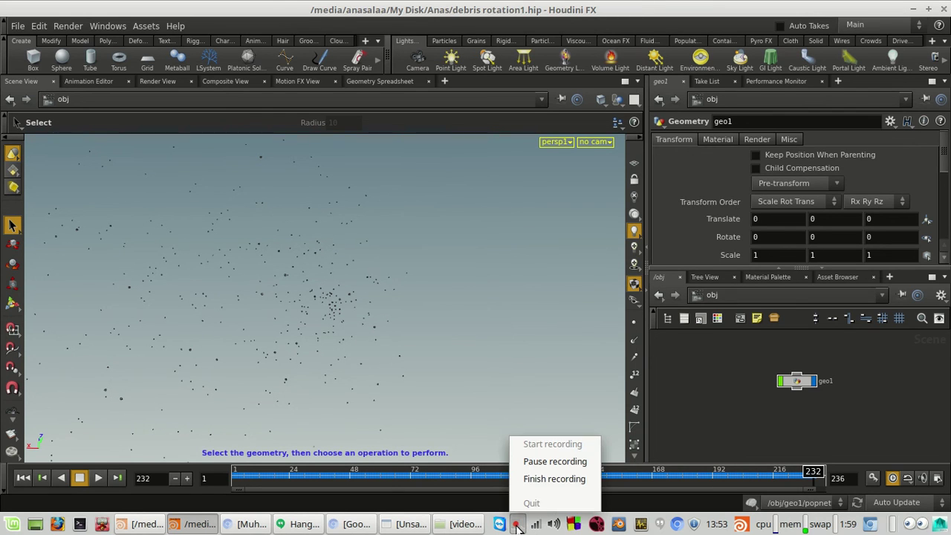